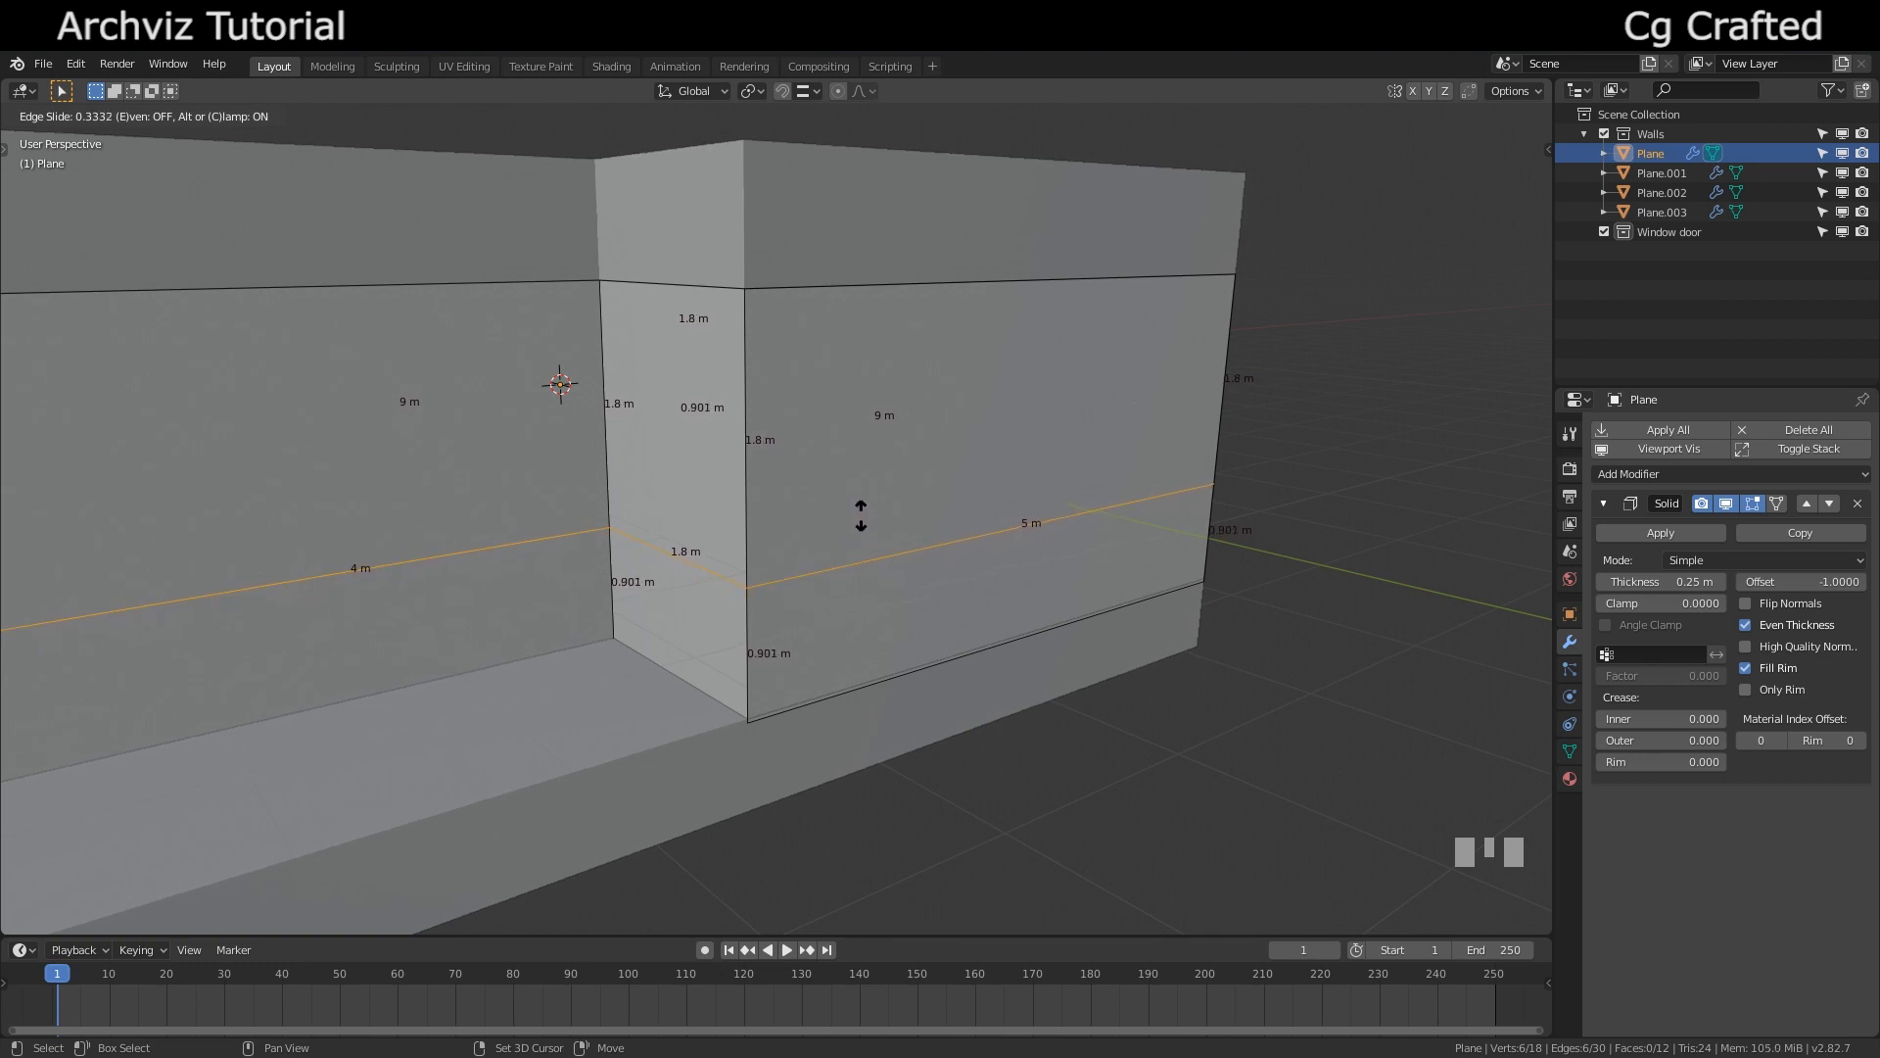
# Place the walls' new horizontal edge loop about 0.9 m above the lower loop
pyautogui.click(861, 516)
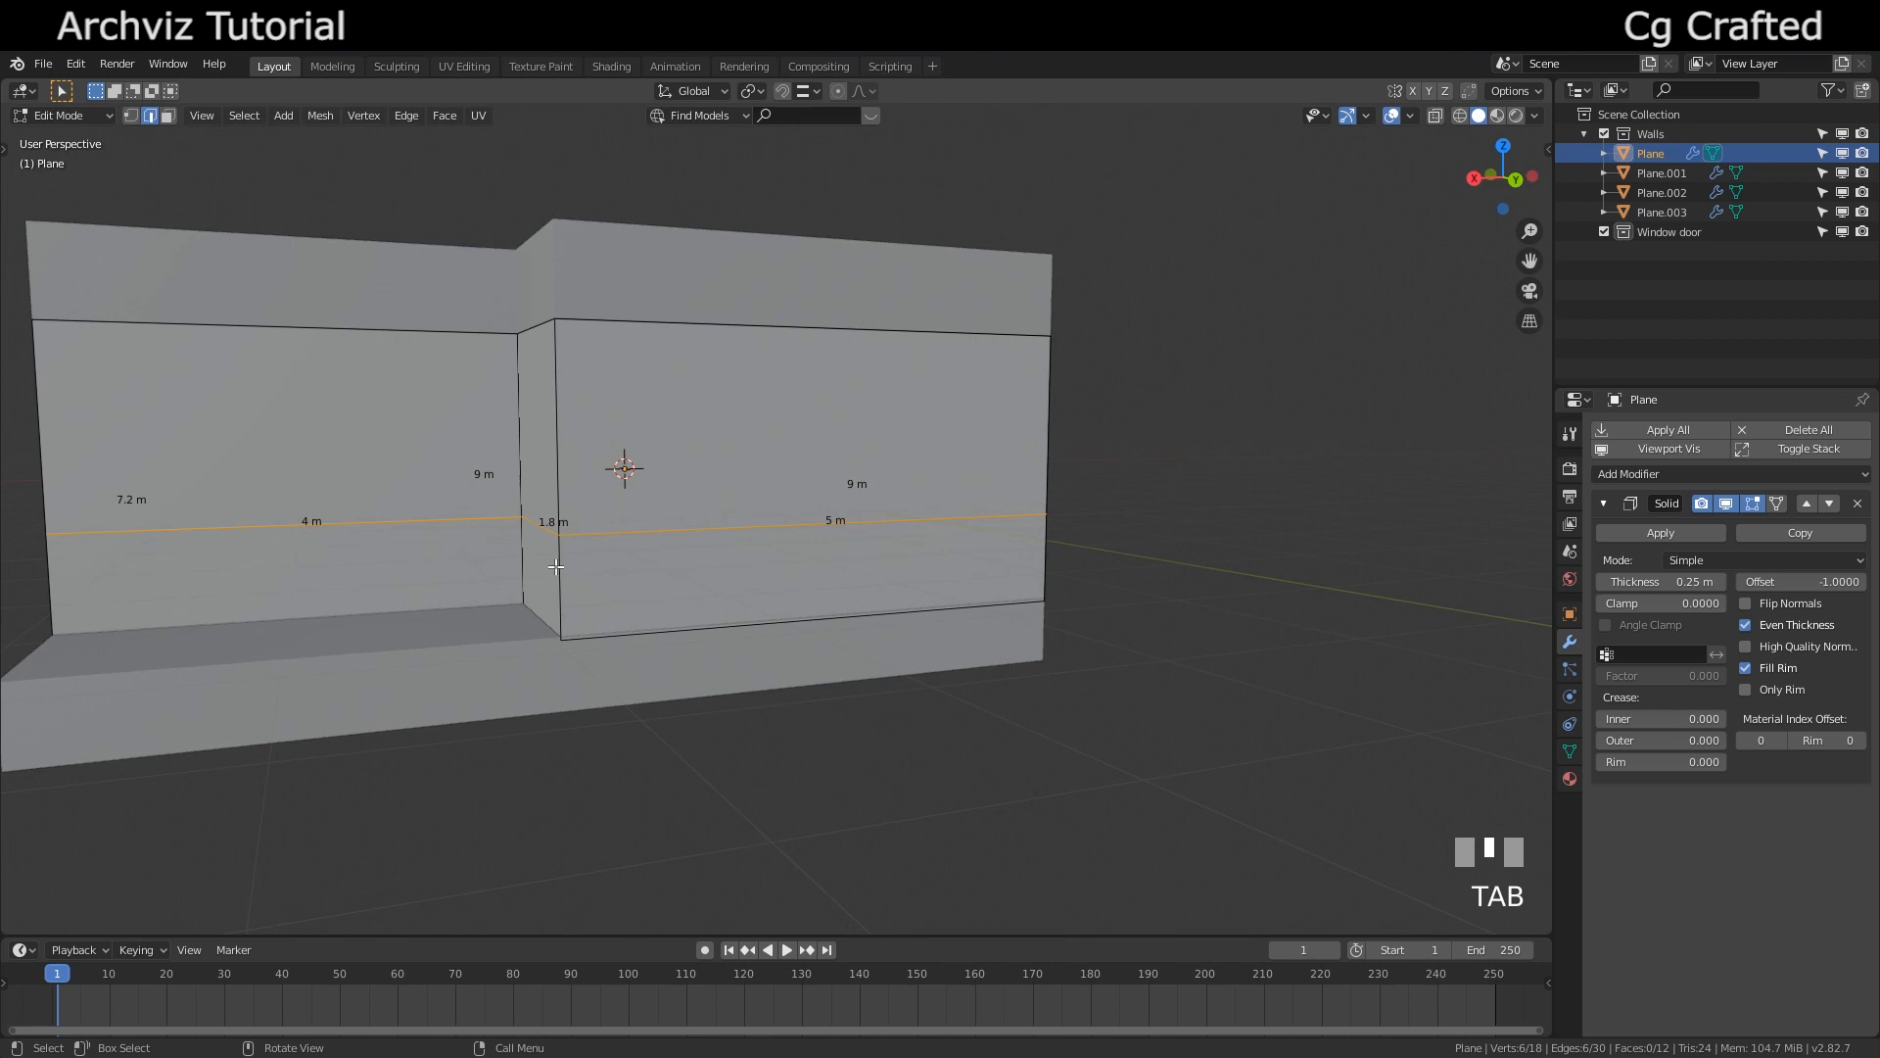
pyautogui.moveTo(556, 567); pyautogui.dragTo(596, 578, button='middle')
pyautogui.moveTo(763, 506); pyautogui.dragTo(862, 529, button='middle')
# Add a plane to the Window door collection and rotate it 90° around the X axis
pyautogui.hotkey('shift', 'f')
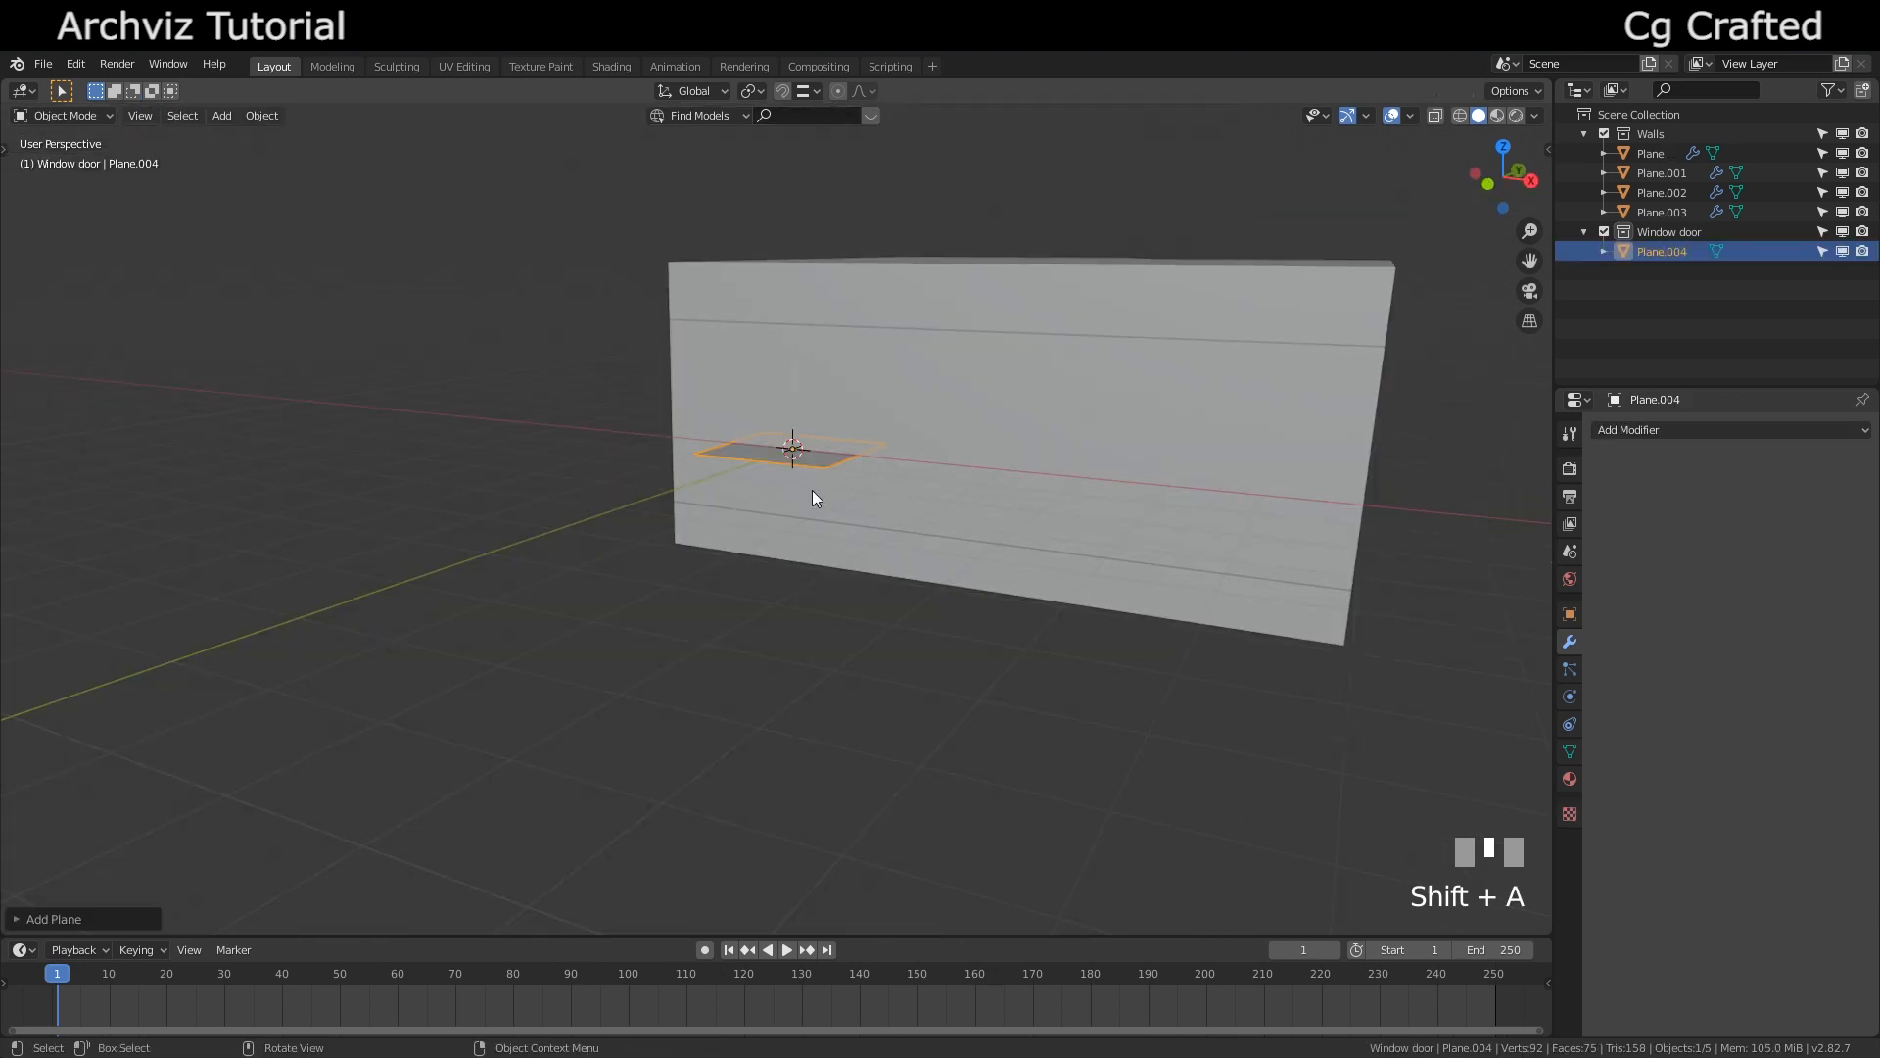
pyautogui.write('rx')
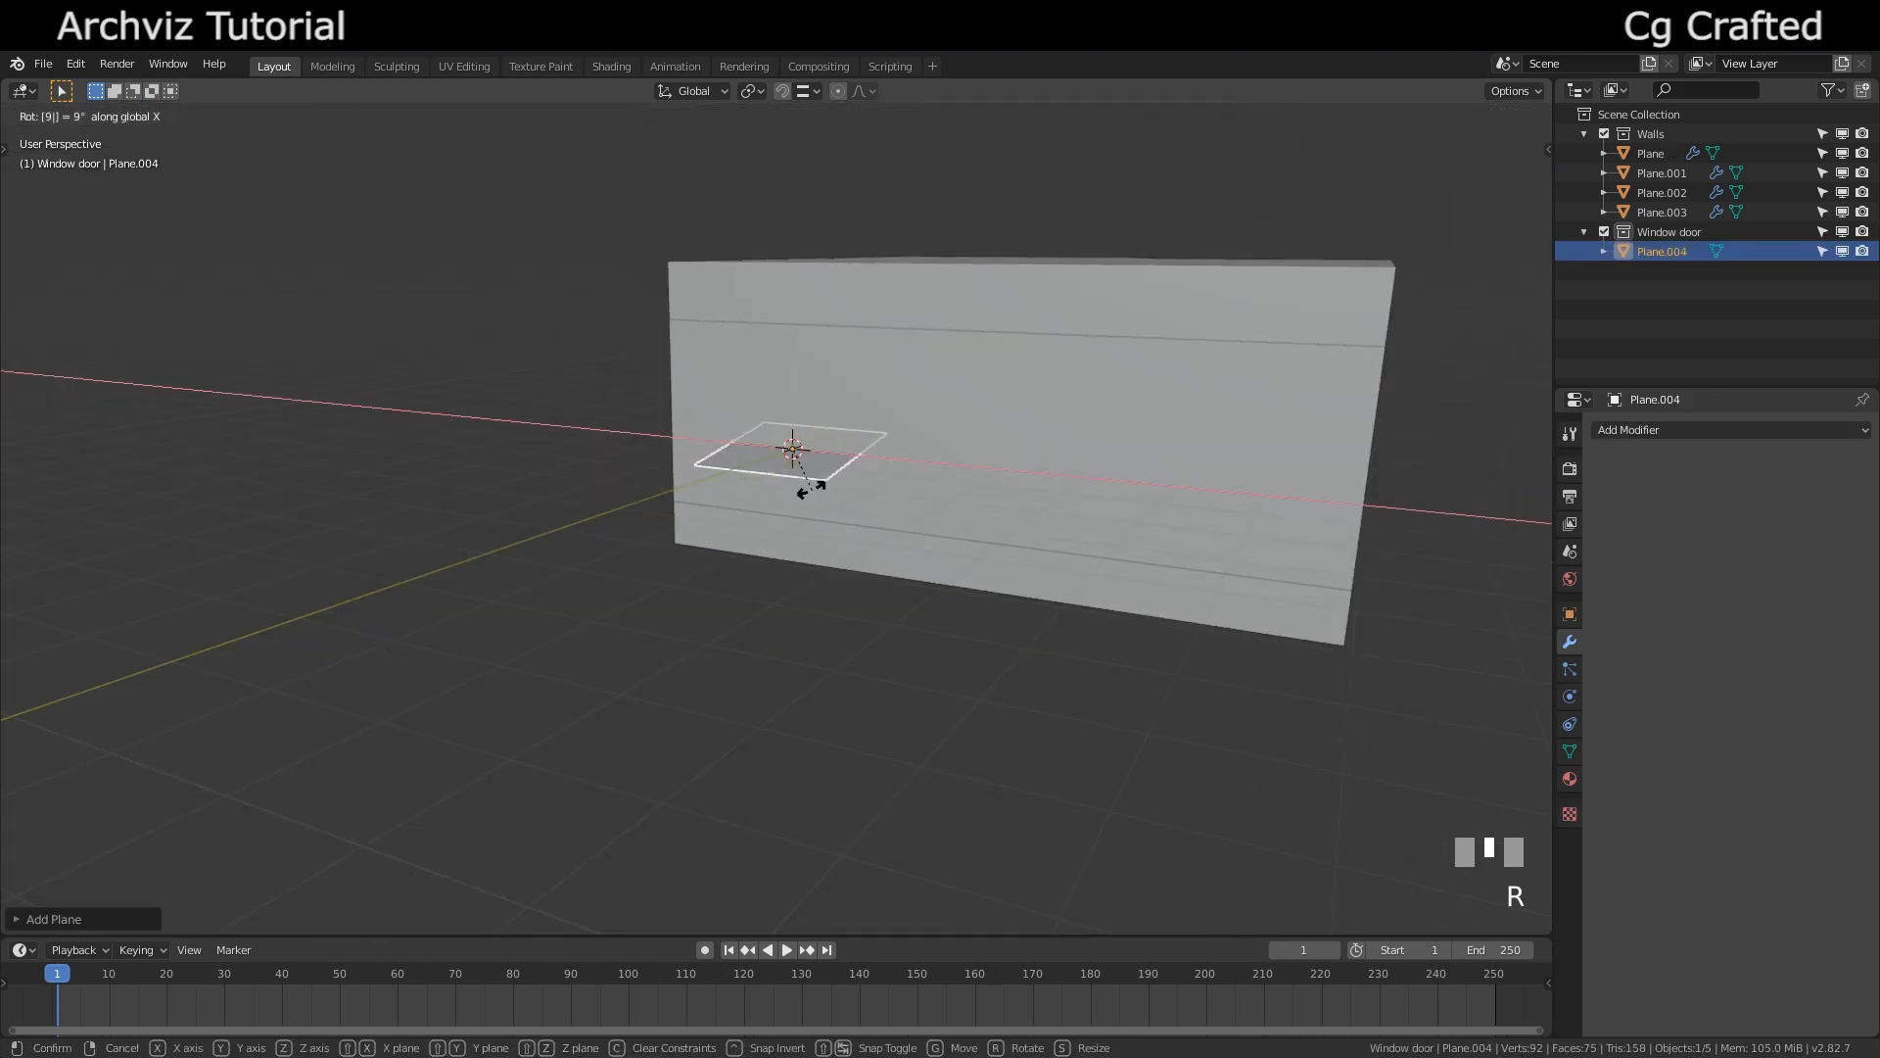
pyautogui.write('90')
pyautogui.press('Return')
# Move the upright plane out in front of the protruding wall section
pyautogui.moveTo(813, 489); pyautogui.dragTo(1126, 577, button='middle')
pyautogui.scroll(-4, 676, 431)
pyautogui.press('g')
pyautogui.click(1132, 582)
pyautogui.keyDown('shift'); pyautogui.moveTo(1063, 675); pyautogui.dragTo(1022, 422, button='middle'); pyautogui.keyUp('shift')
pyautogui.scroll(3, 819, 538)
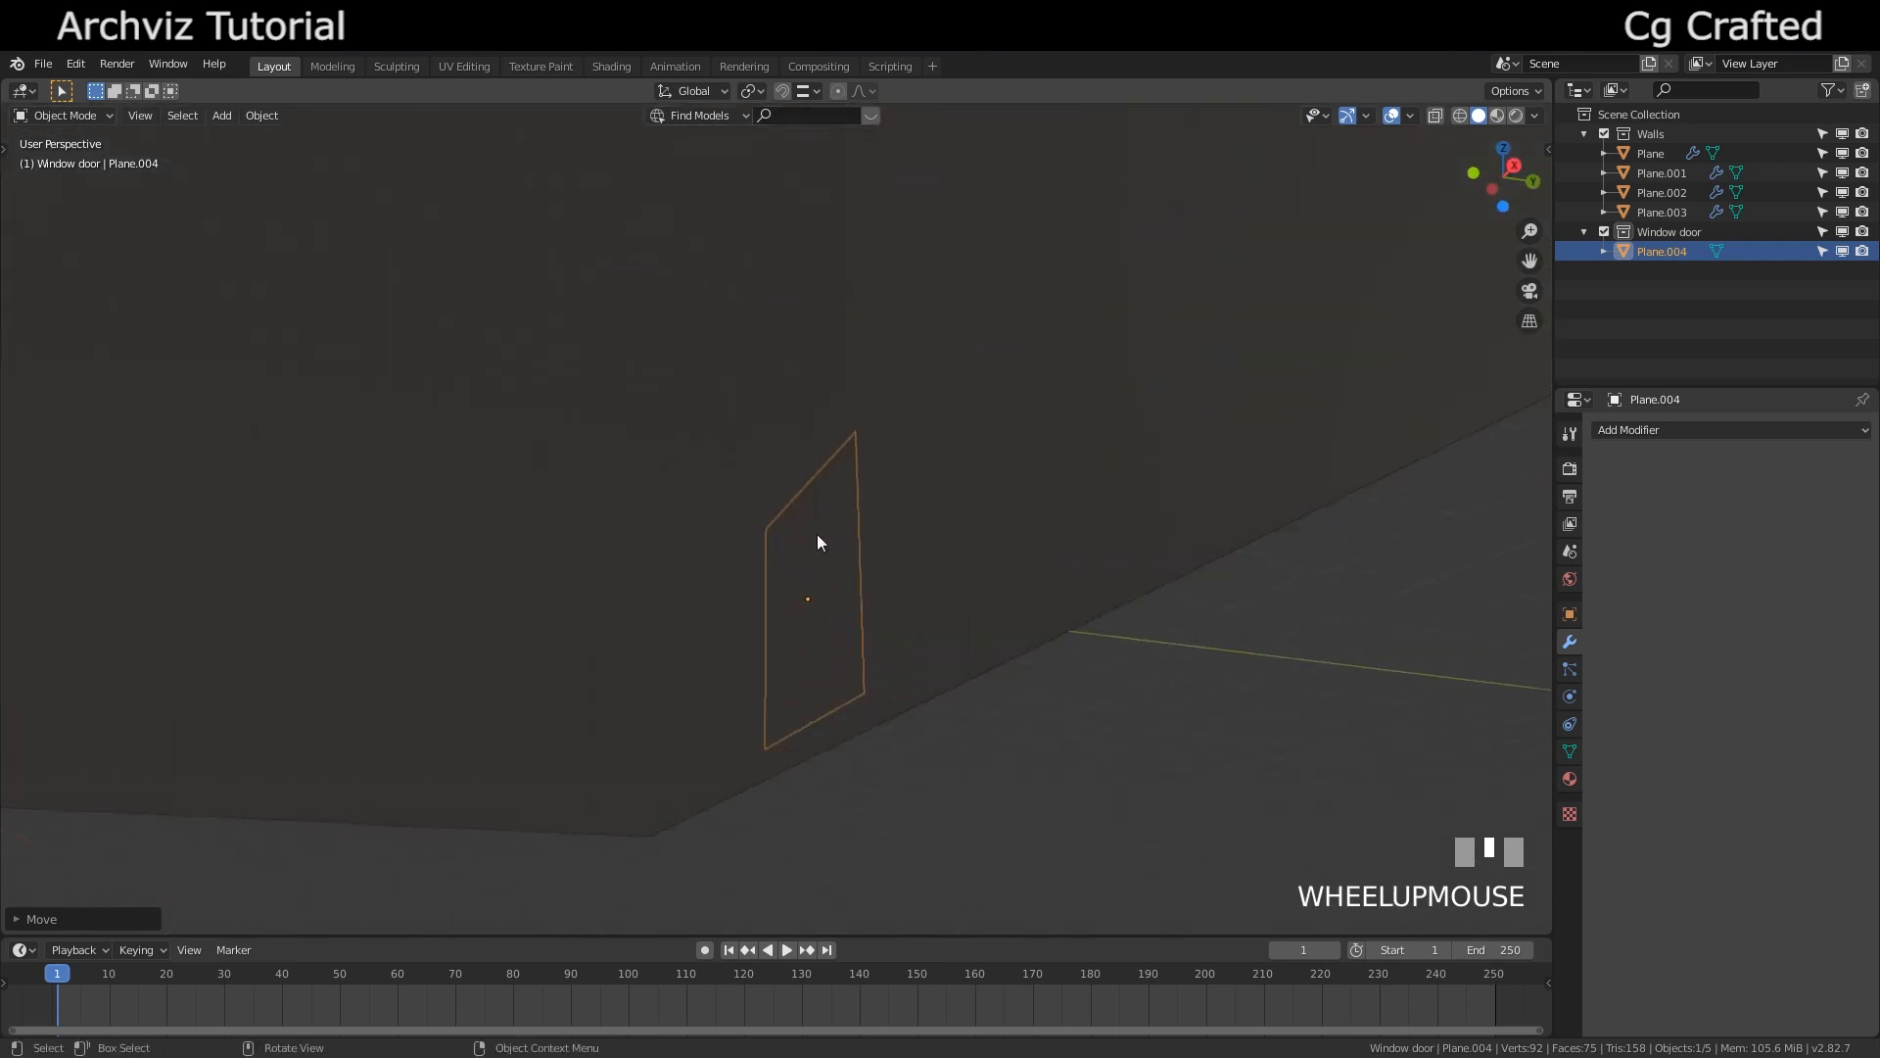
# Try to scale the upright plane along the Y axis
pyautogui.moveTo(818, 537); pyautogui.dragTo(718, 646, button='middle')
pyautogui.press('s')
pyautogui.press('y')
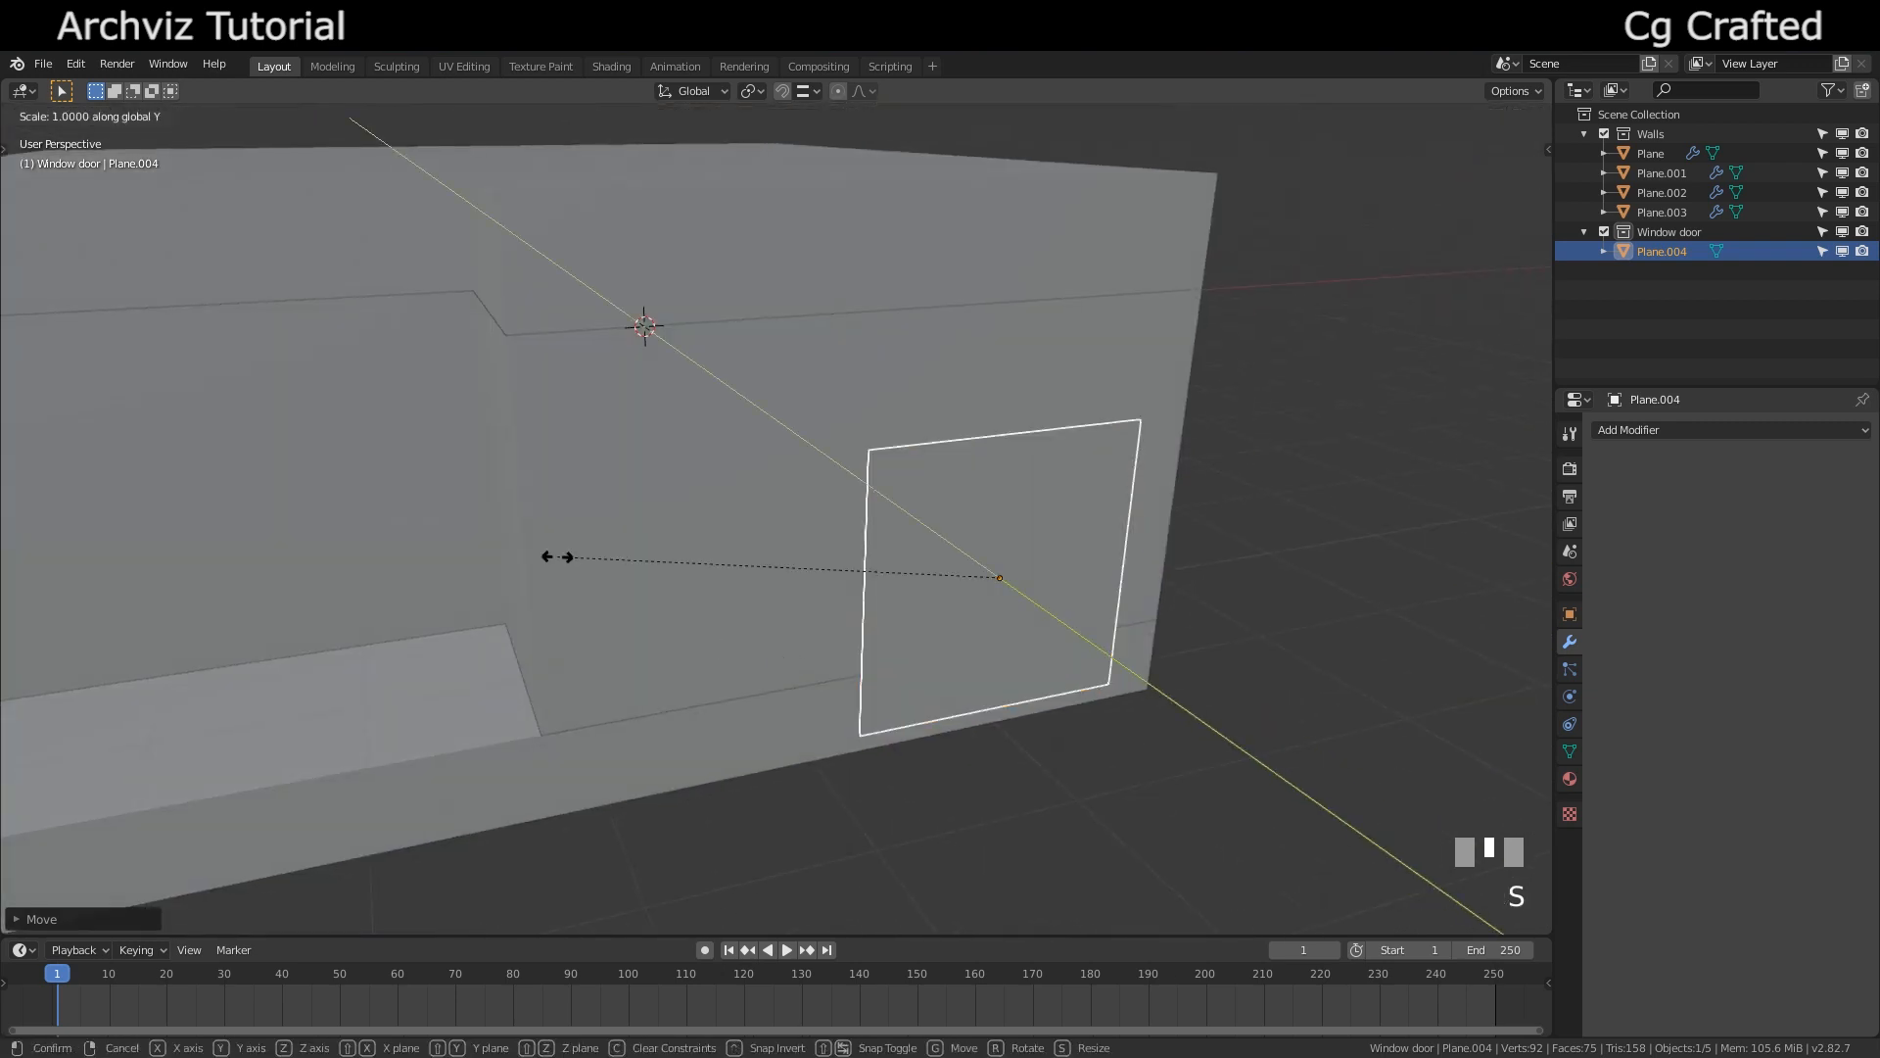
pyautogui.click(672, 552)
# Scale the plane's mesh by 0.8 along X to make it 1.6 m wide
pyautogui.press('Tab')
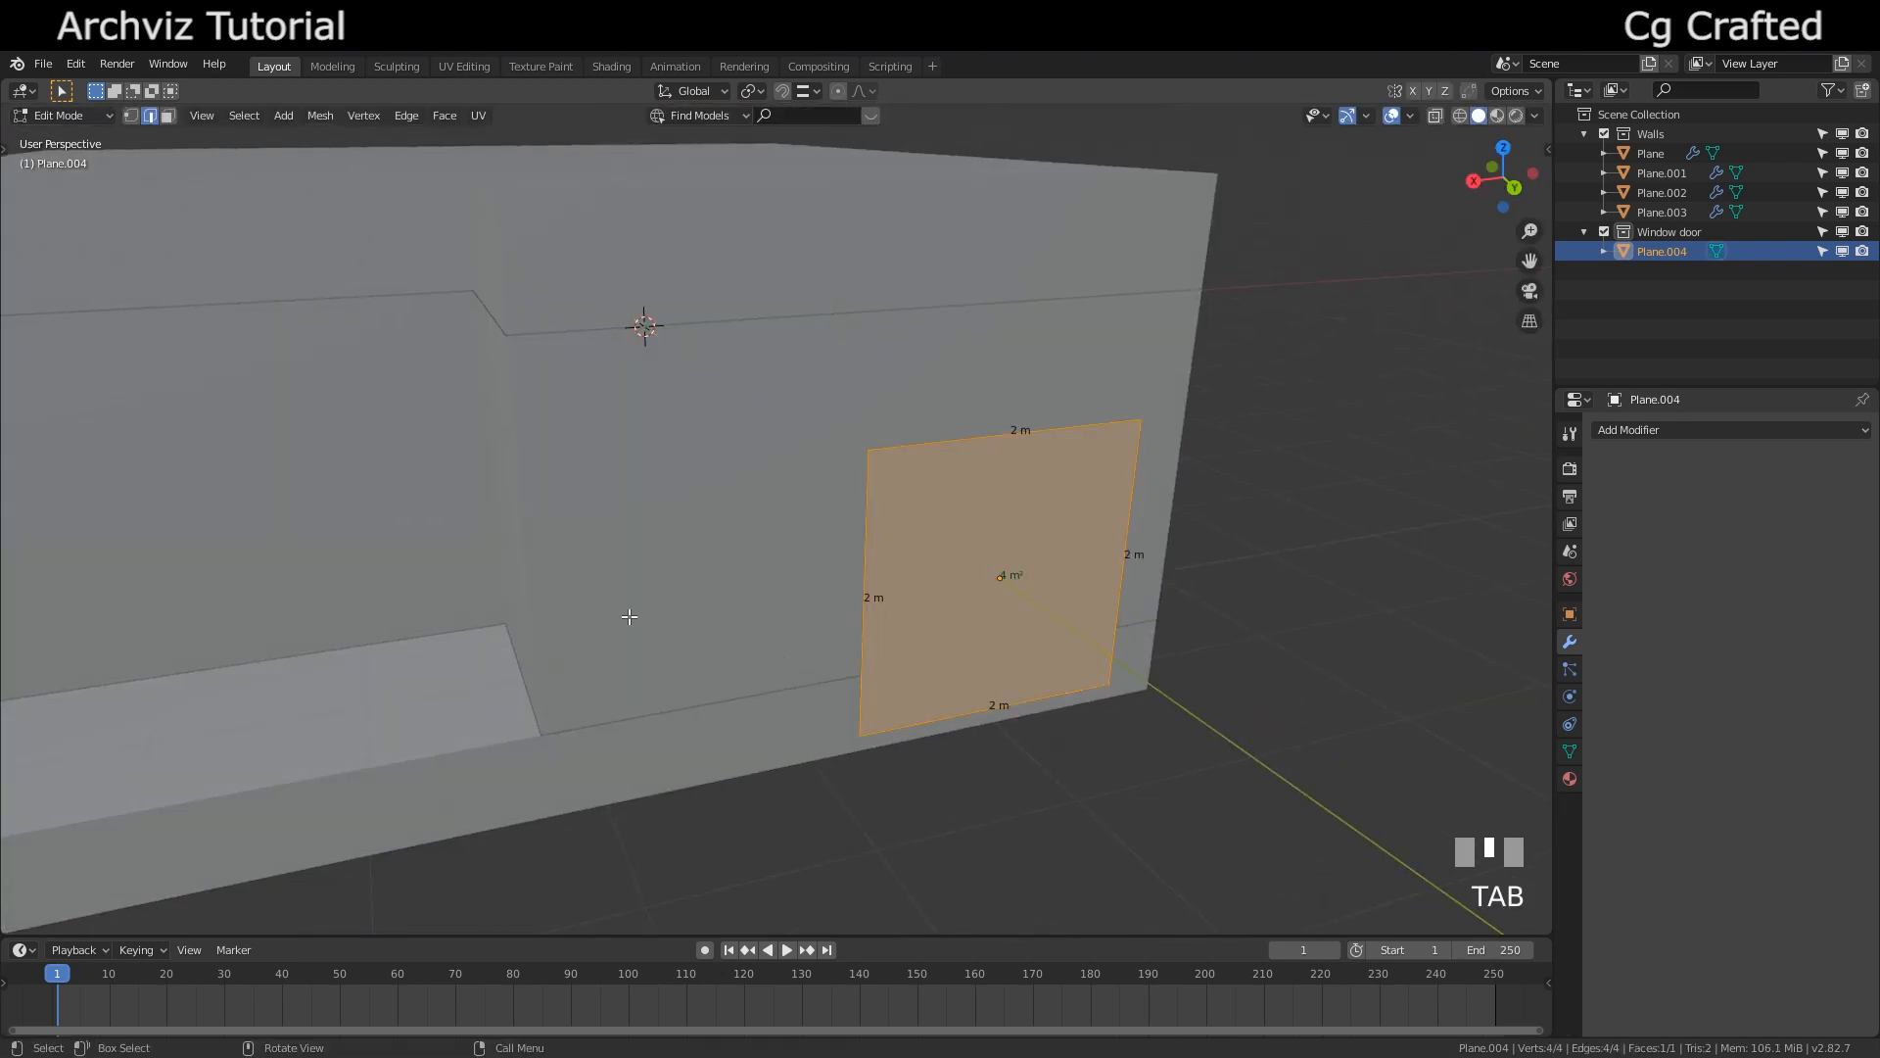
pyautogui.write('sx')
pyautogui.write('0.8')
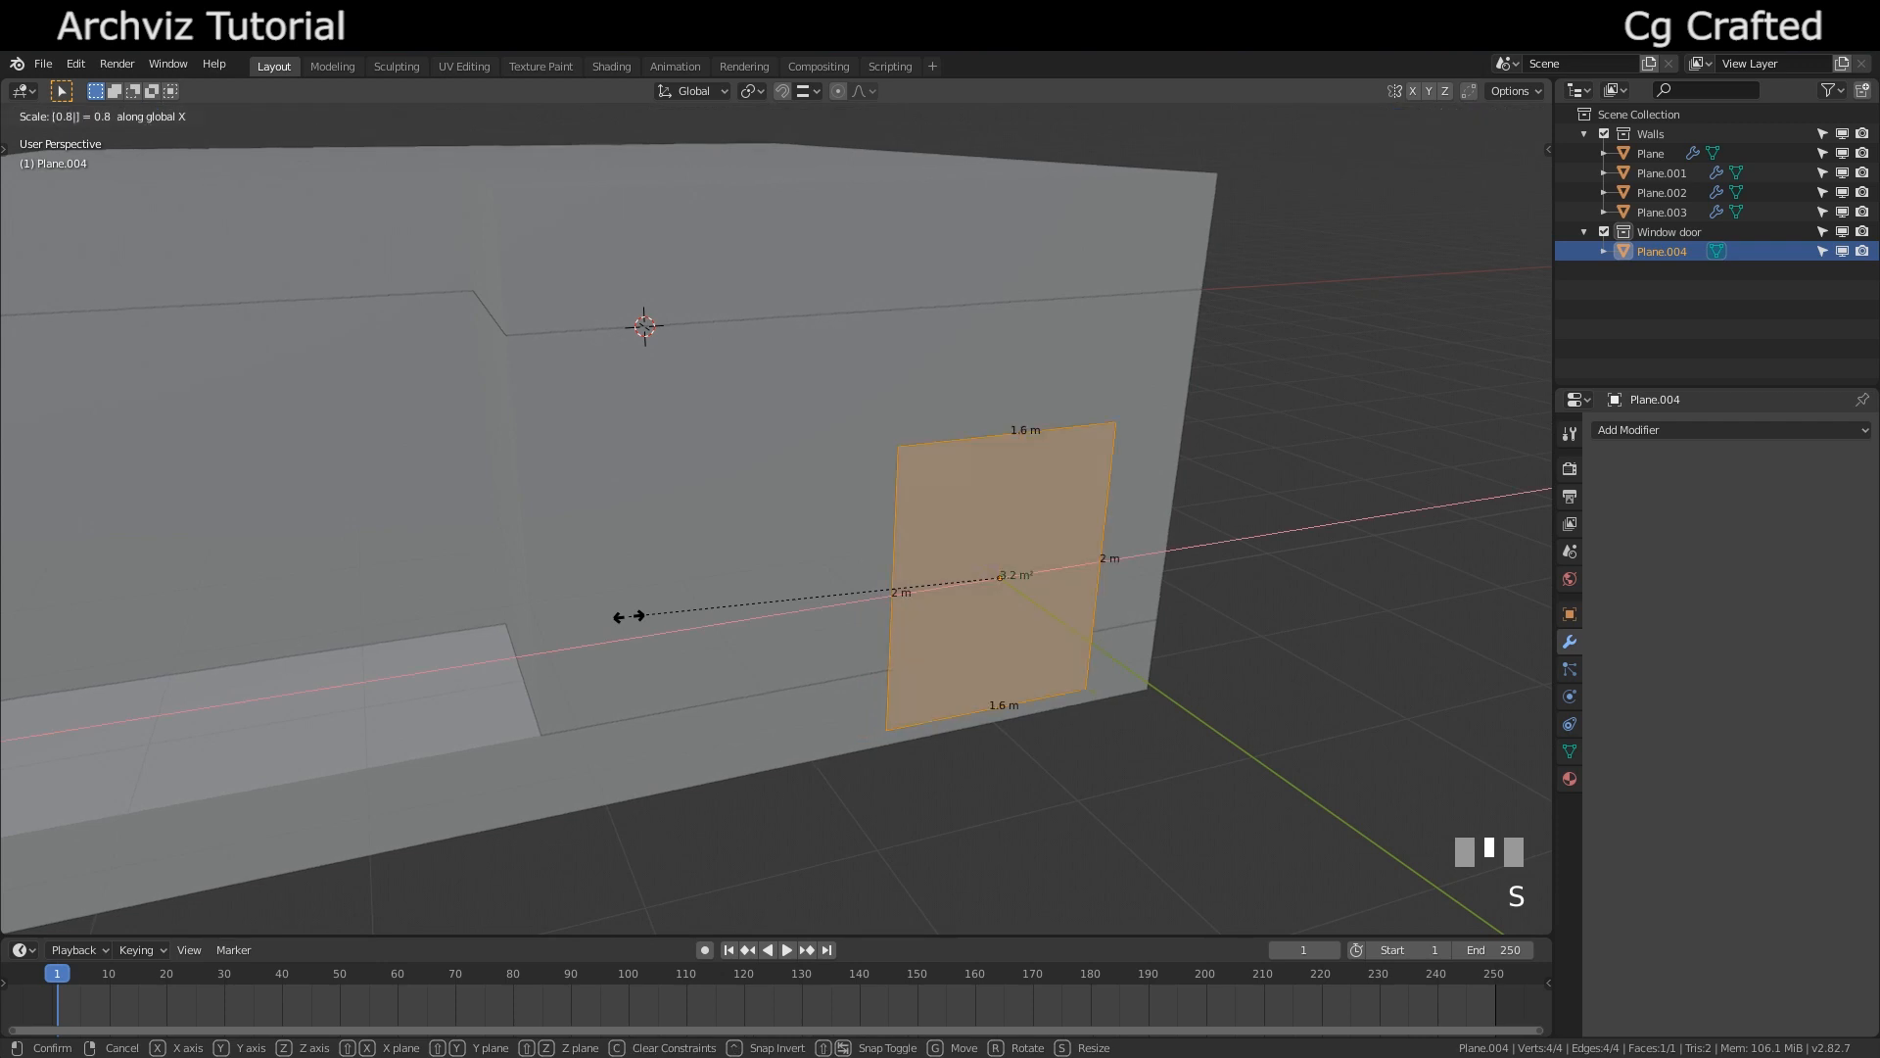
pyautogui.press('Return')
pyautogui.moveTo(703, 594); pyautogui.dragTo(668, 614, button='middle')
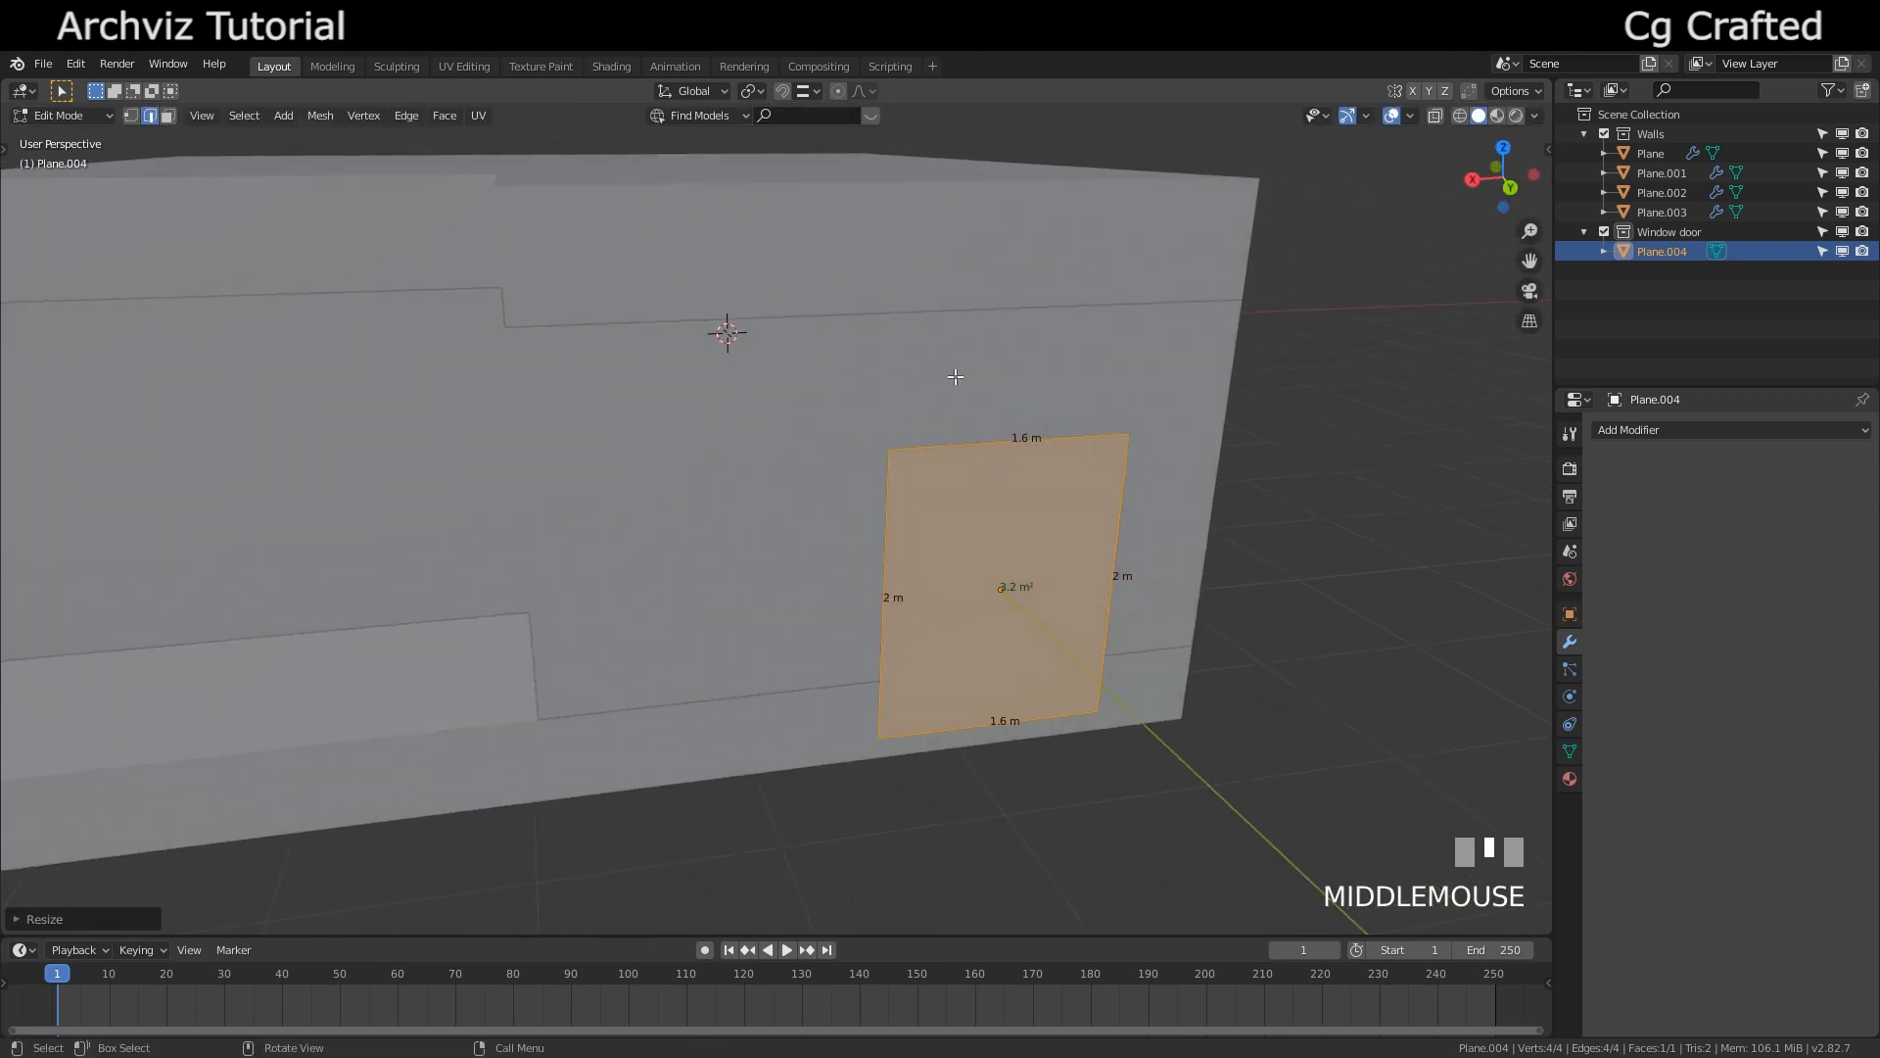
# Try to snap the plane's bottom edge vertically to the wall's lower edge
pyautogui.click(957, 720)
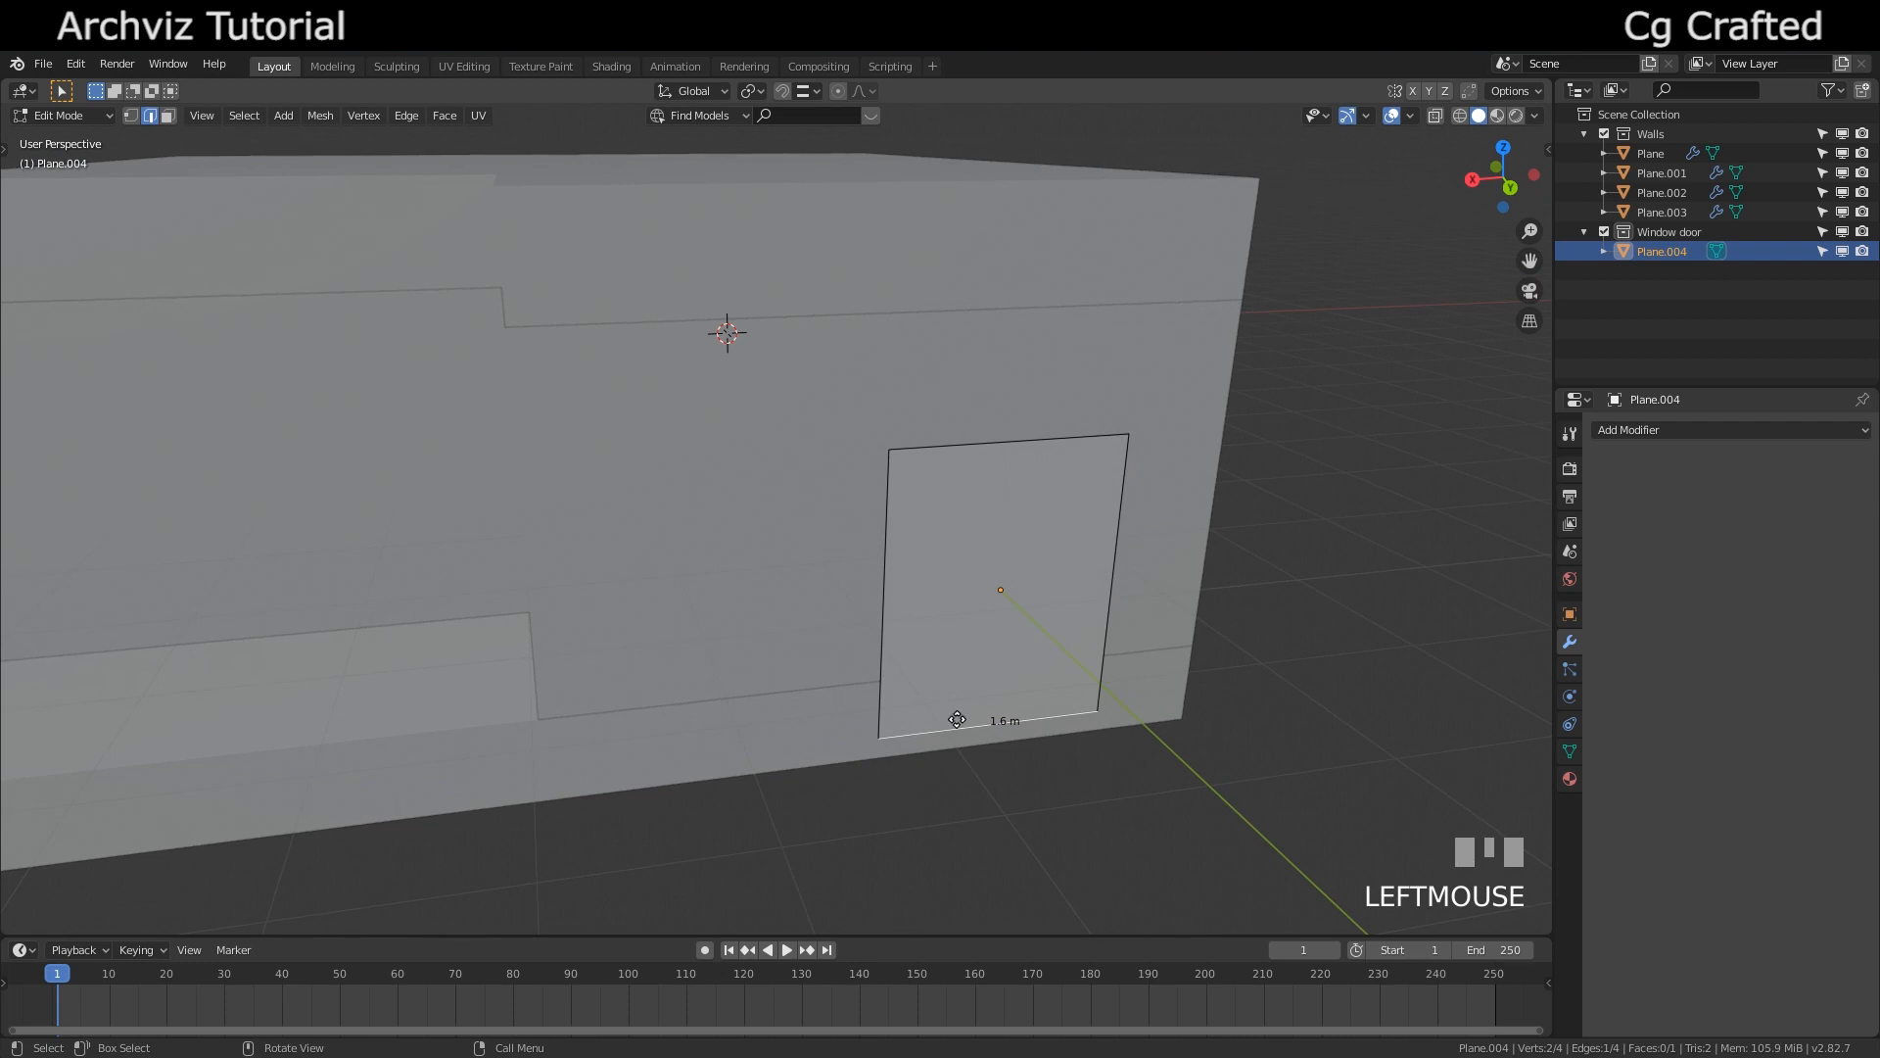
pyautogui.press('g')
pyautogui.press('z')
pyautogui.keyDown('ctrl'); pyautogui.click(635, 711); pyautogui.keyUp('ctrl')
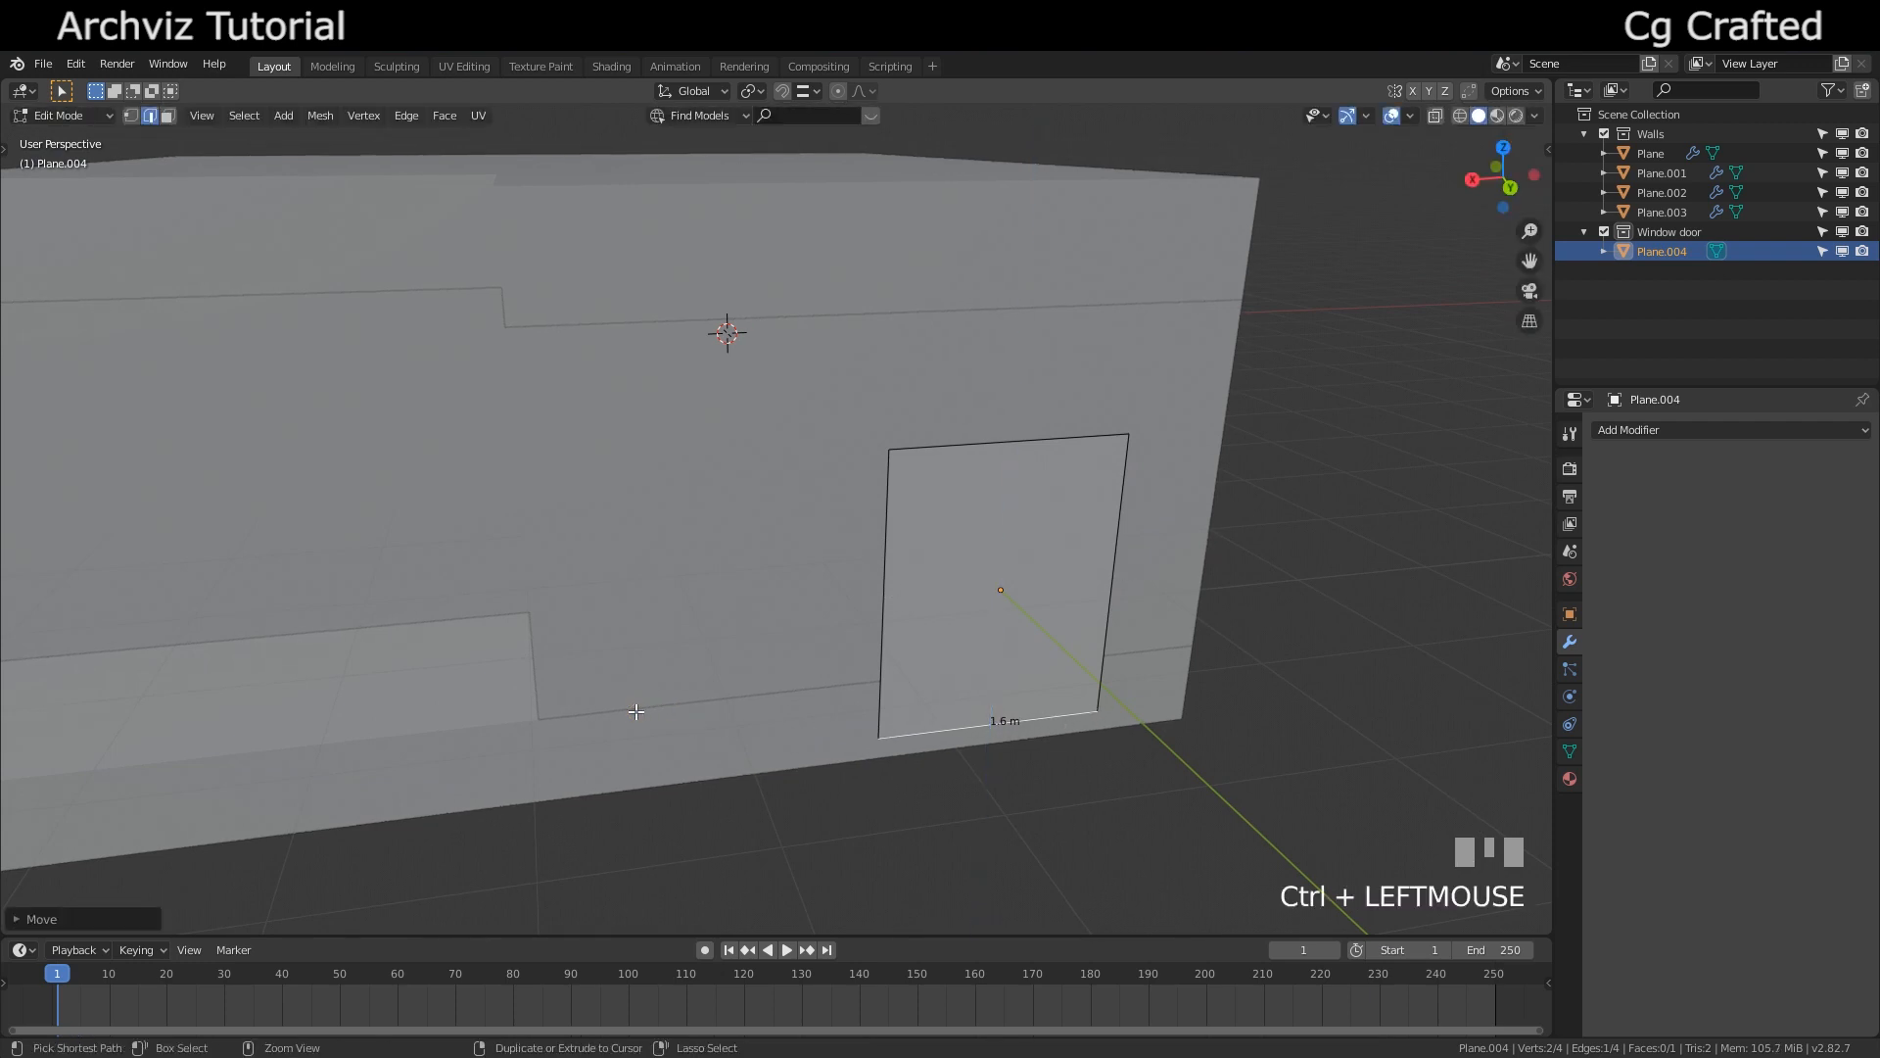
pyautogui.press('g')
pyautogui.press('z')
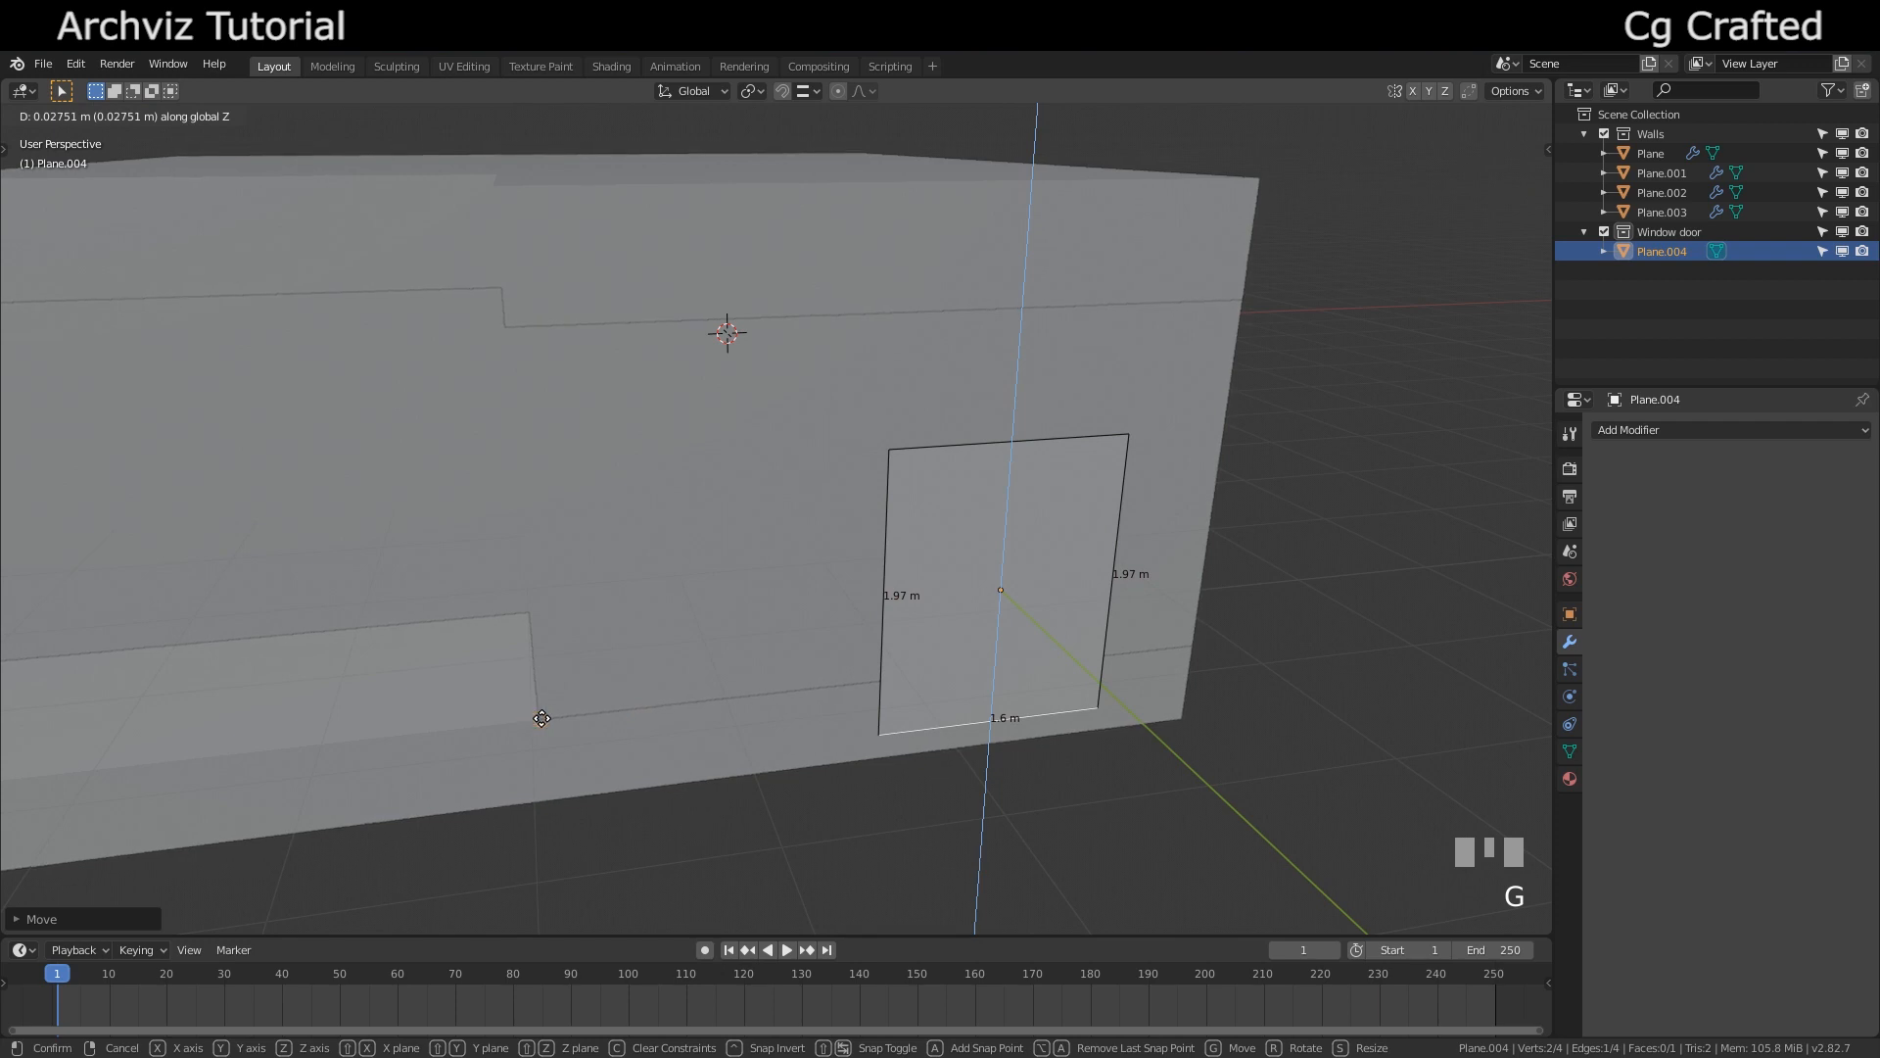
pyautogui.press('Escape')
# Set snapping to Vertex and snap the plane's top edge vertically to the wall's upper edge loop, making it 2.7 m high
pyautogui.click(801, 90)
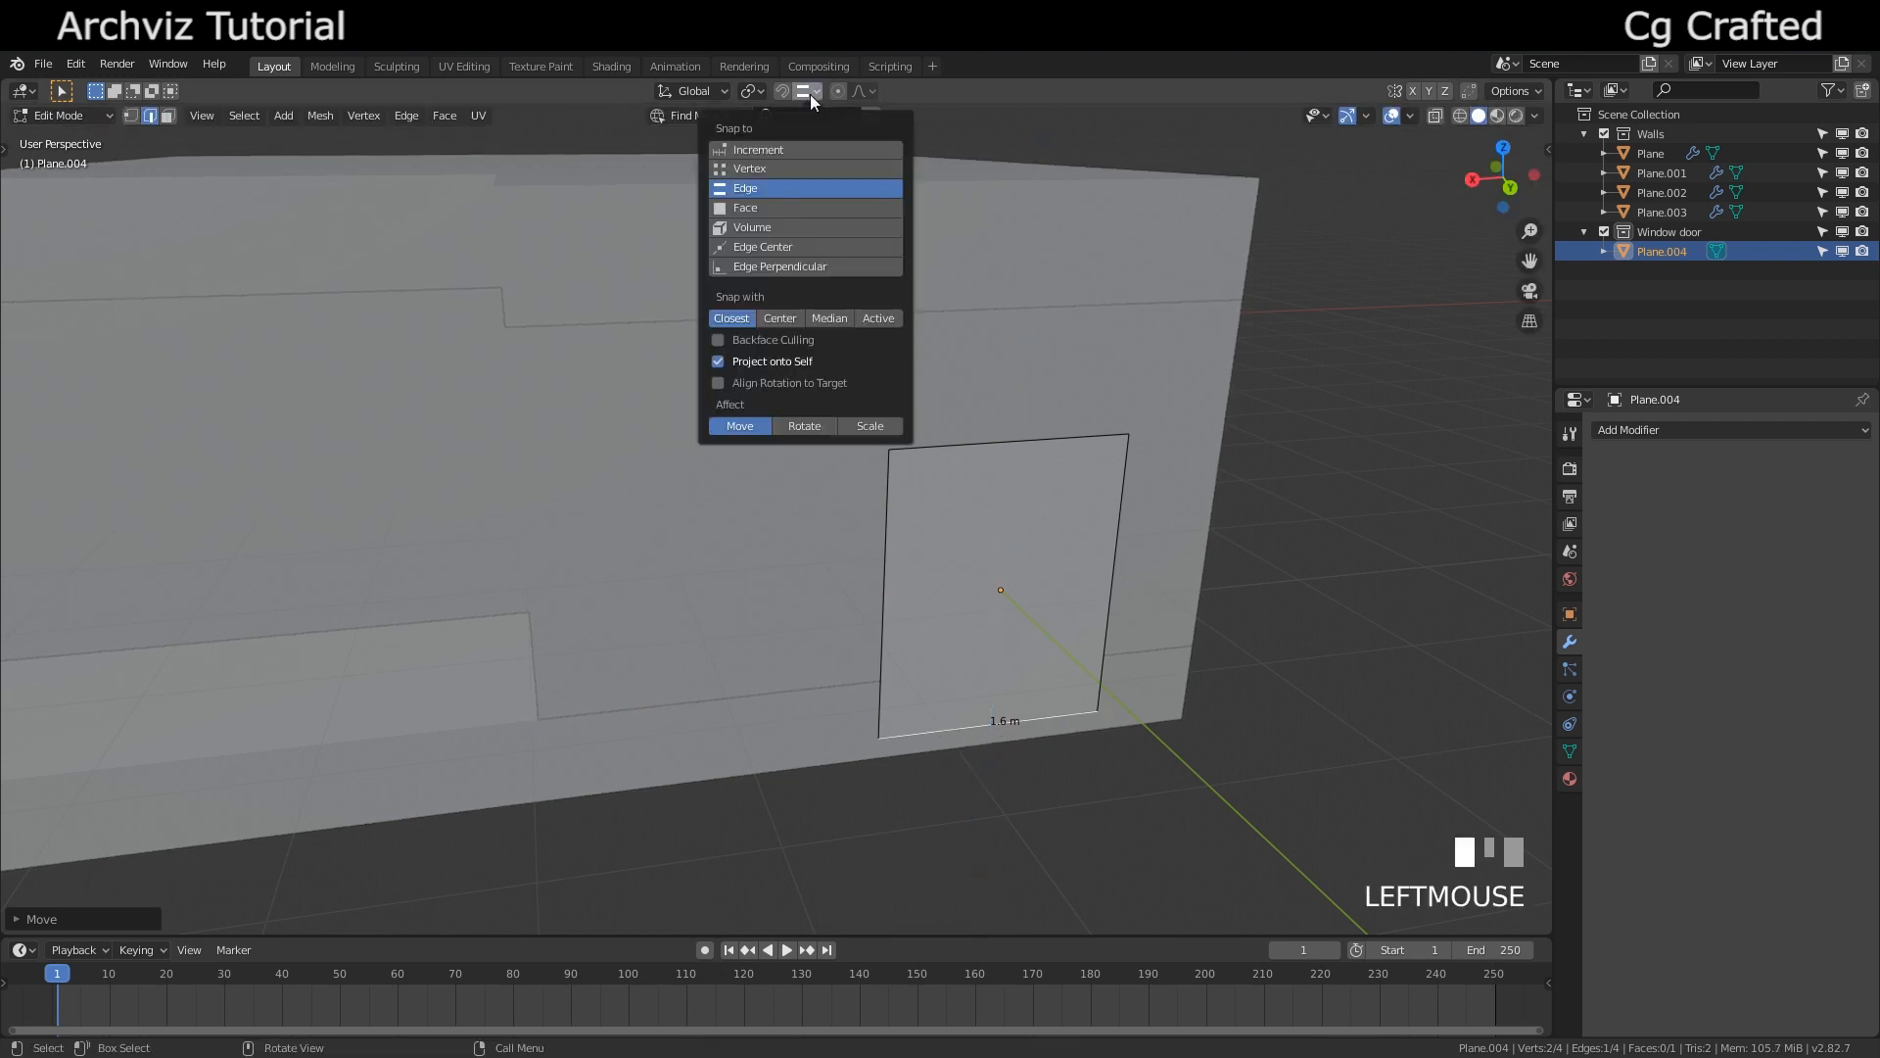
pyautogui.click(801, 90)
pyautogui.click(779, 168)
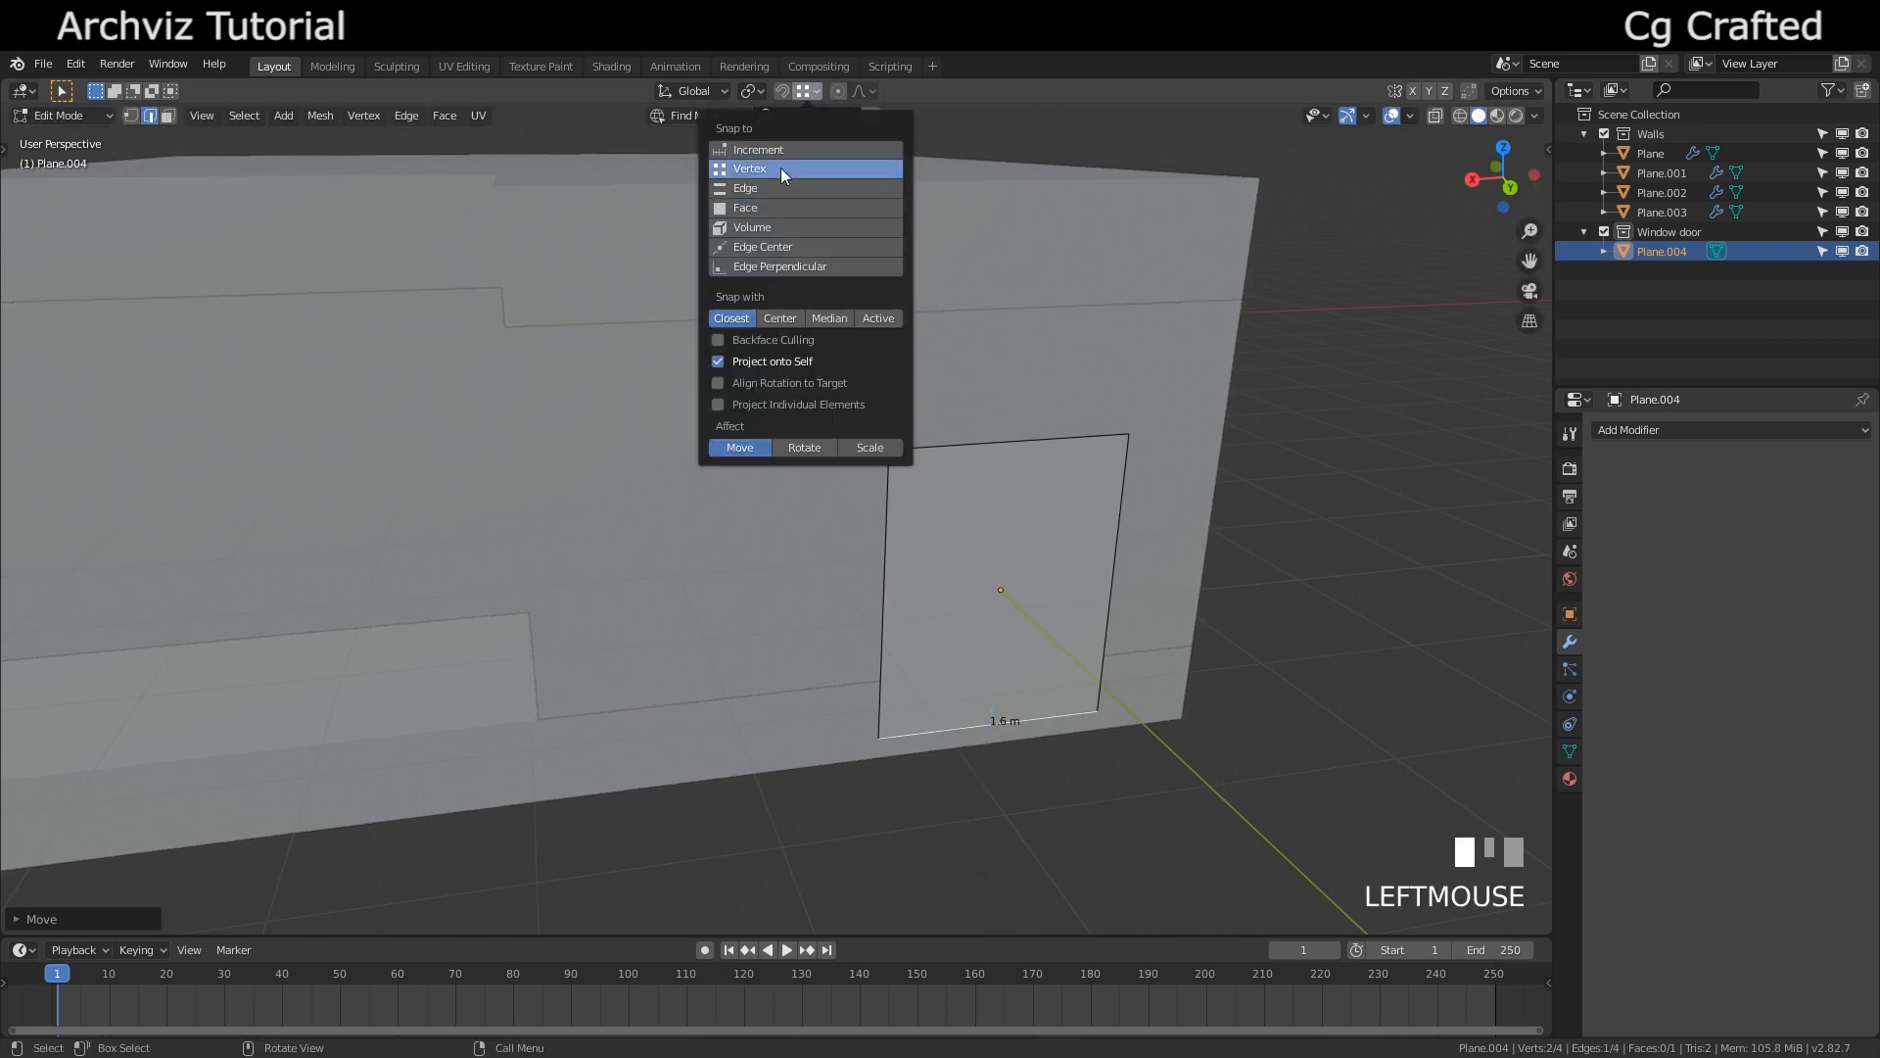
pyautogui.press('g')
pyautogui.press('z')
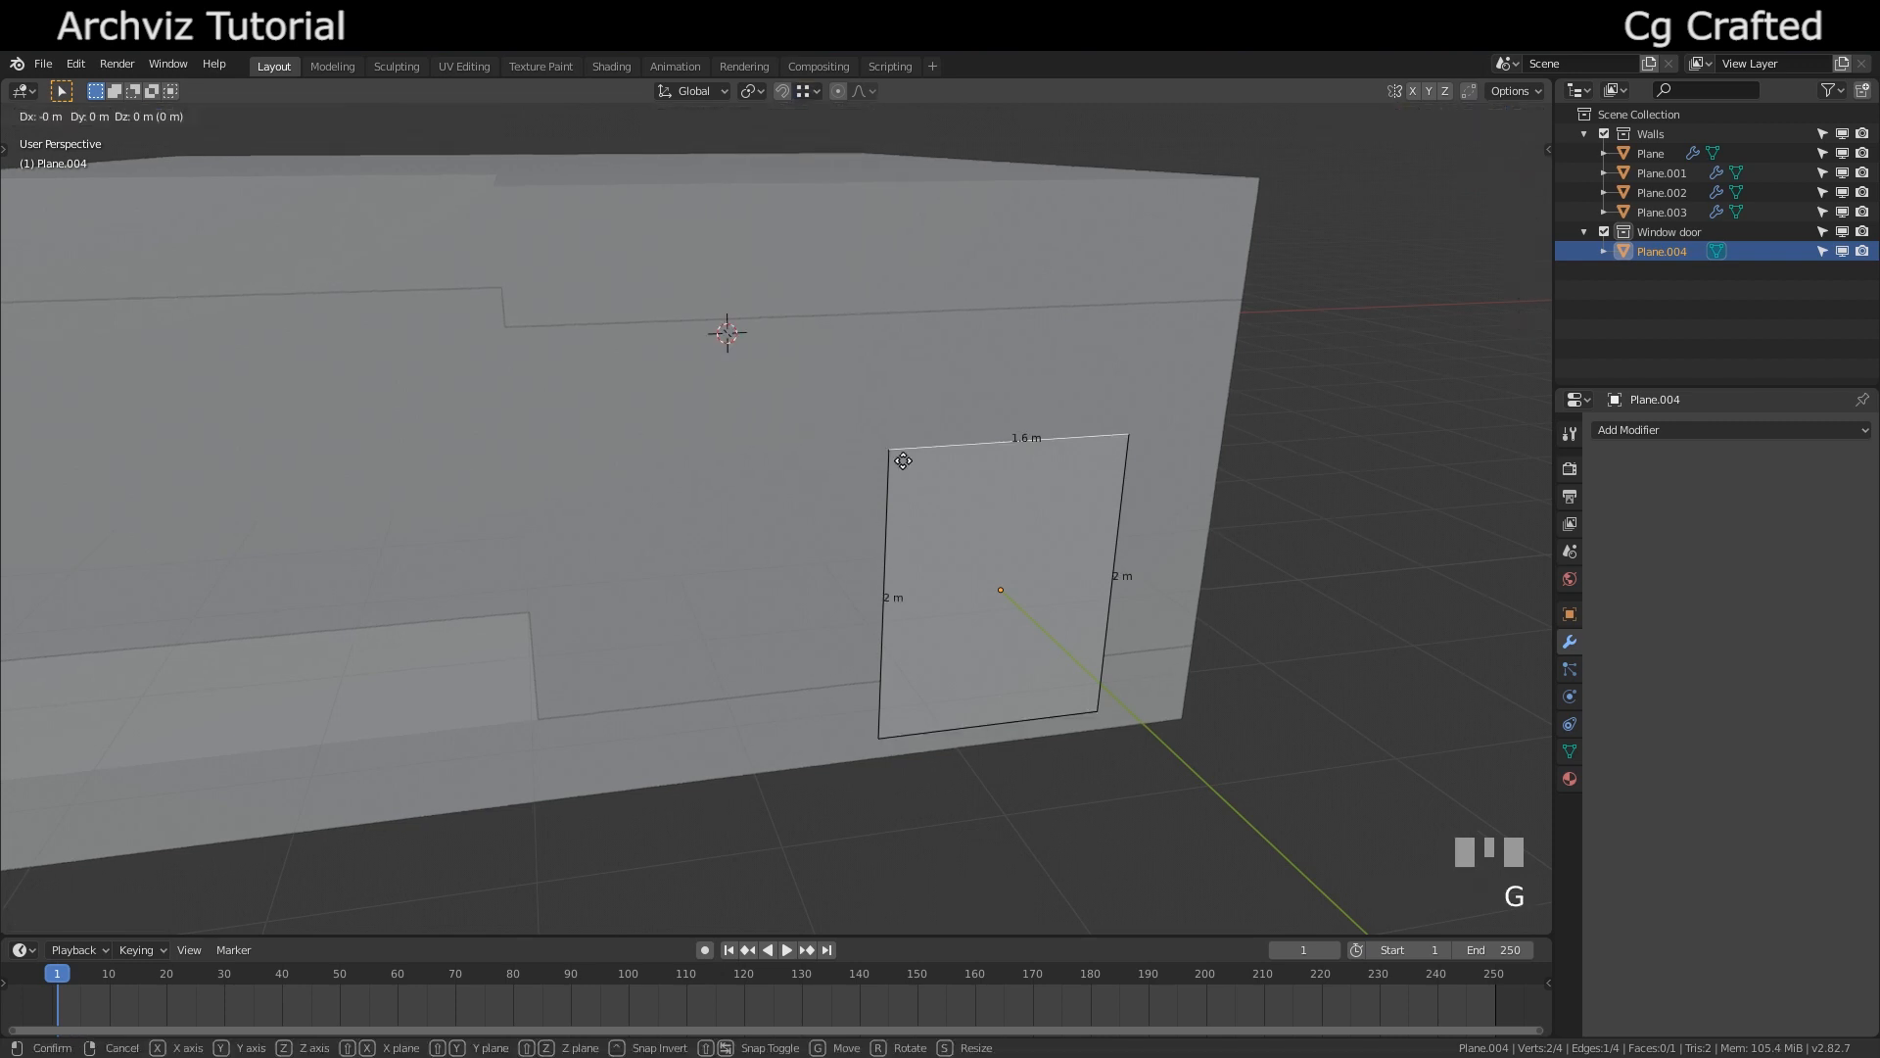
pyautogui.click(503, 332)
# Select the plane's face and narrow it along X to about 1.12 m as the door panel
pyautogui.moveTo(504, 333); pyautogui.dragTo(528, 279, button='middle')
pyautogui.click(166, 116)
pyautogui.click(906, 470)
pyautogui.press('s')
pyautogui.press('x')
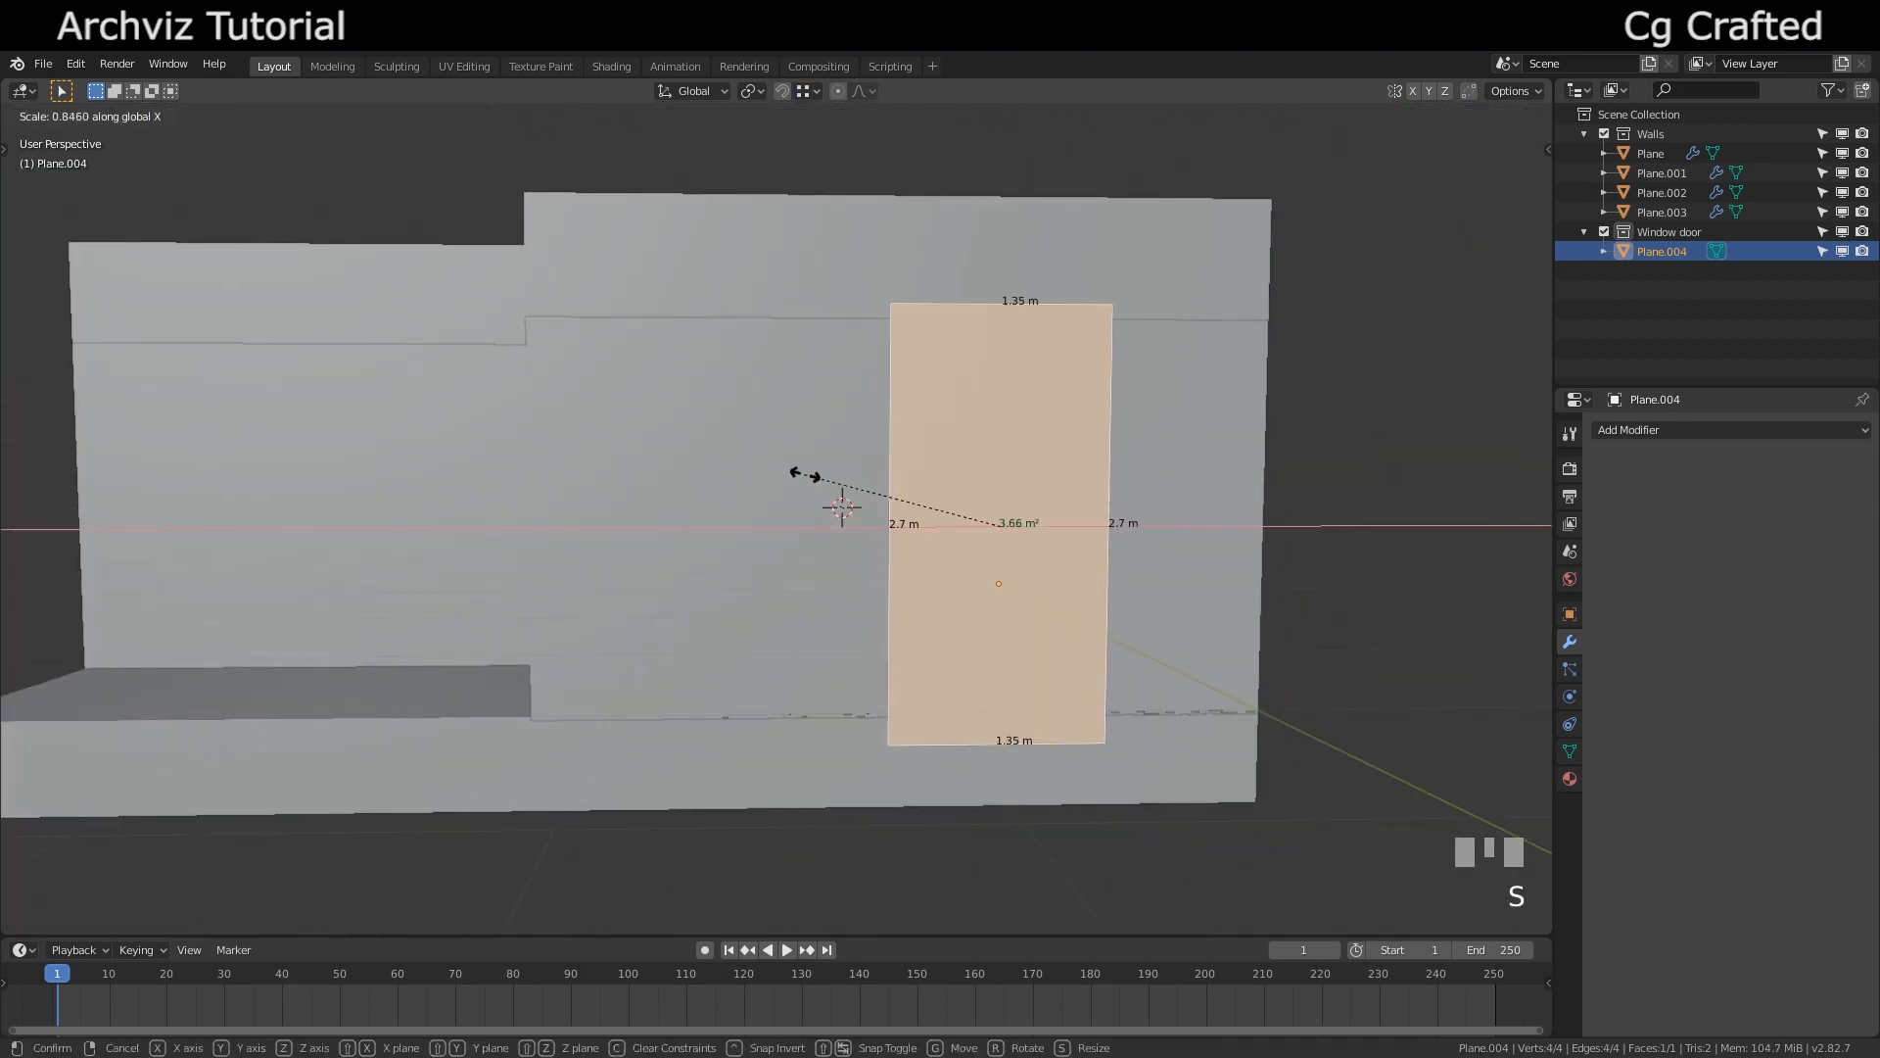
pyautogui.click(880, 497)
# Duplicate the door panel and place the copy beside it along the X axis
pyautogui.moveTo(880, 497); pyautogui.dragTo(1019, 448, button='middle')
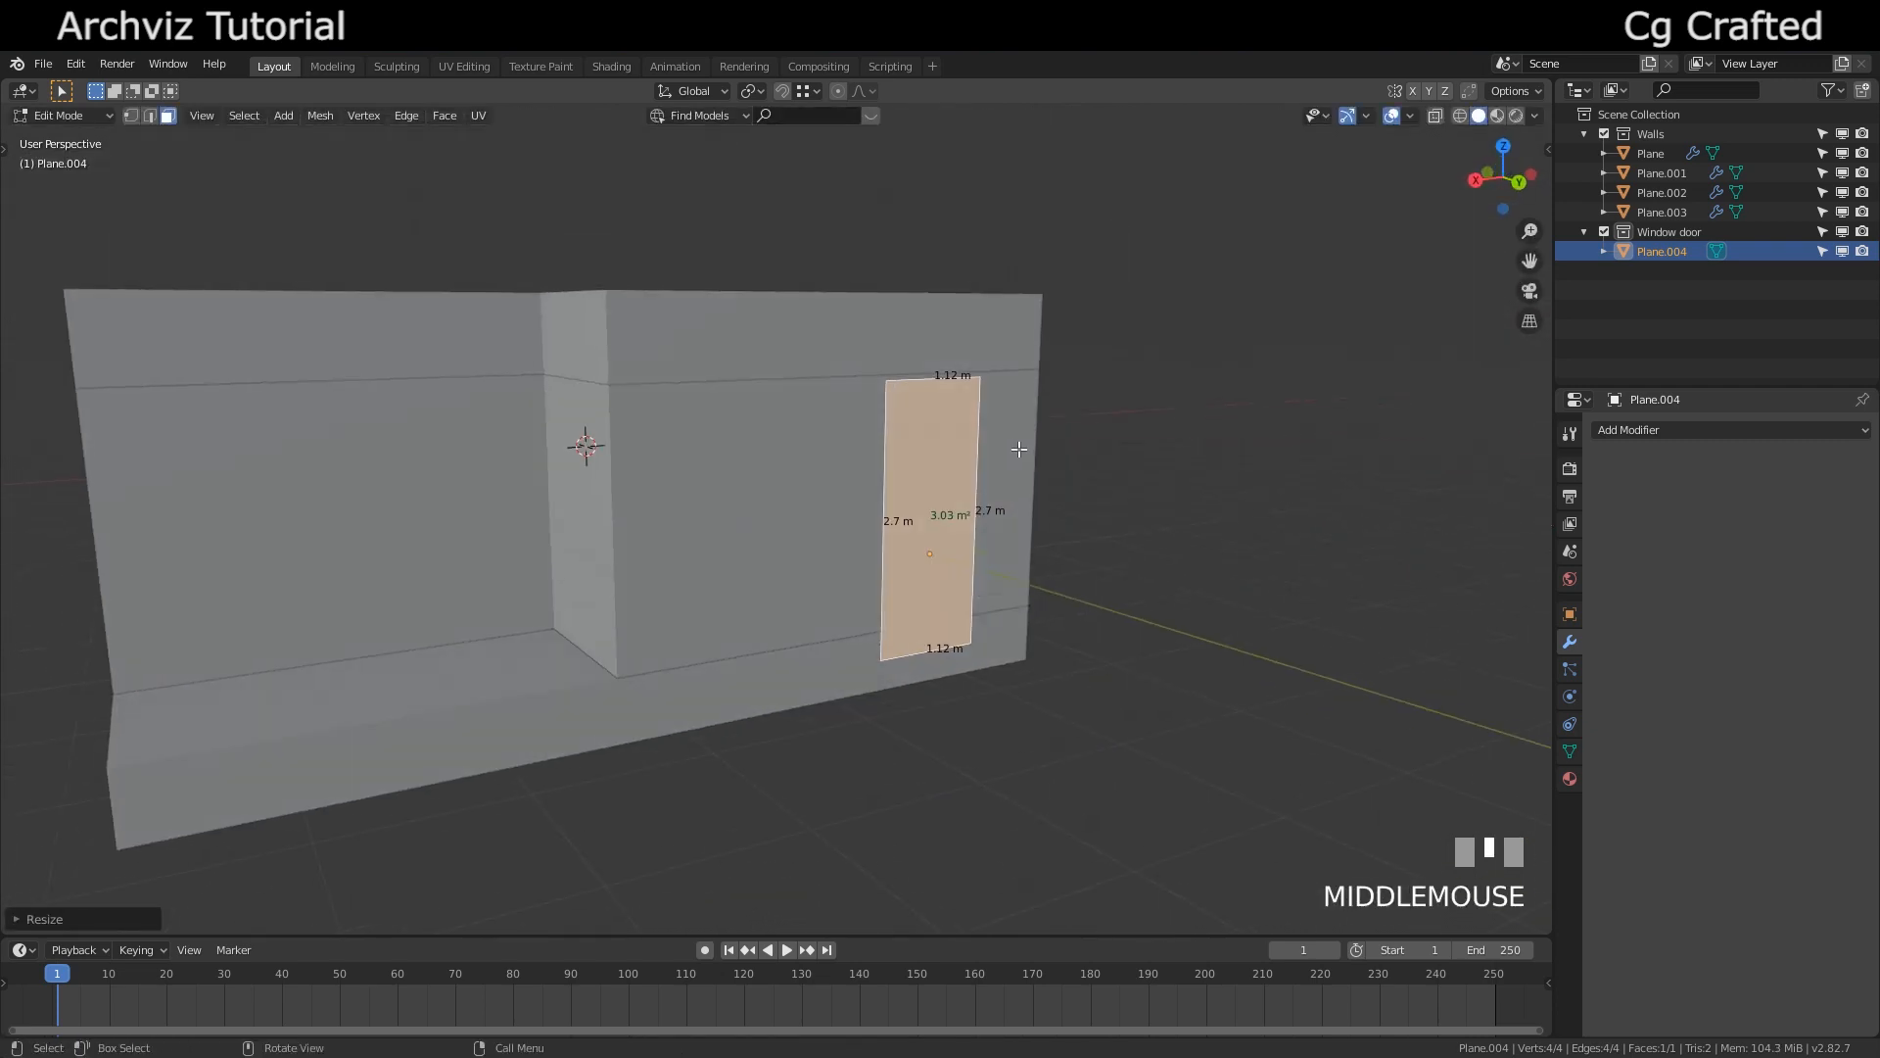
pyautogui.click(1049, 673)
pyautogui.press('3')
pyautogui.click(923, 512)
pyautogui.moveTo(924, 512); pyautogui.dragTo(929, 548, button='middle')
pyautogui.press('Tab')
pyautogui.hotkey('shift', 'd')
pyautogui.press('x')
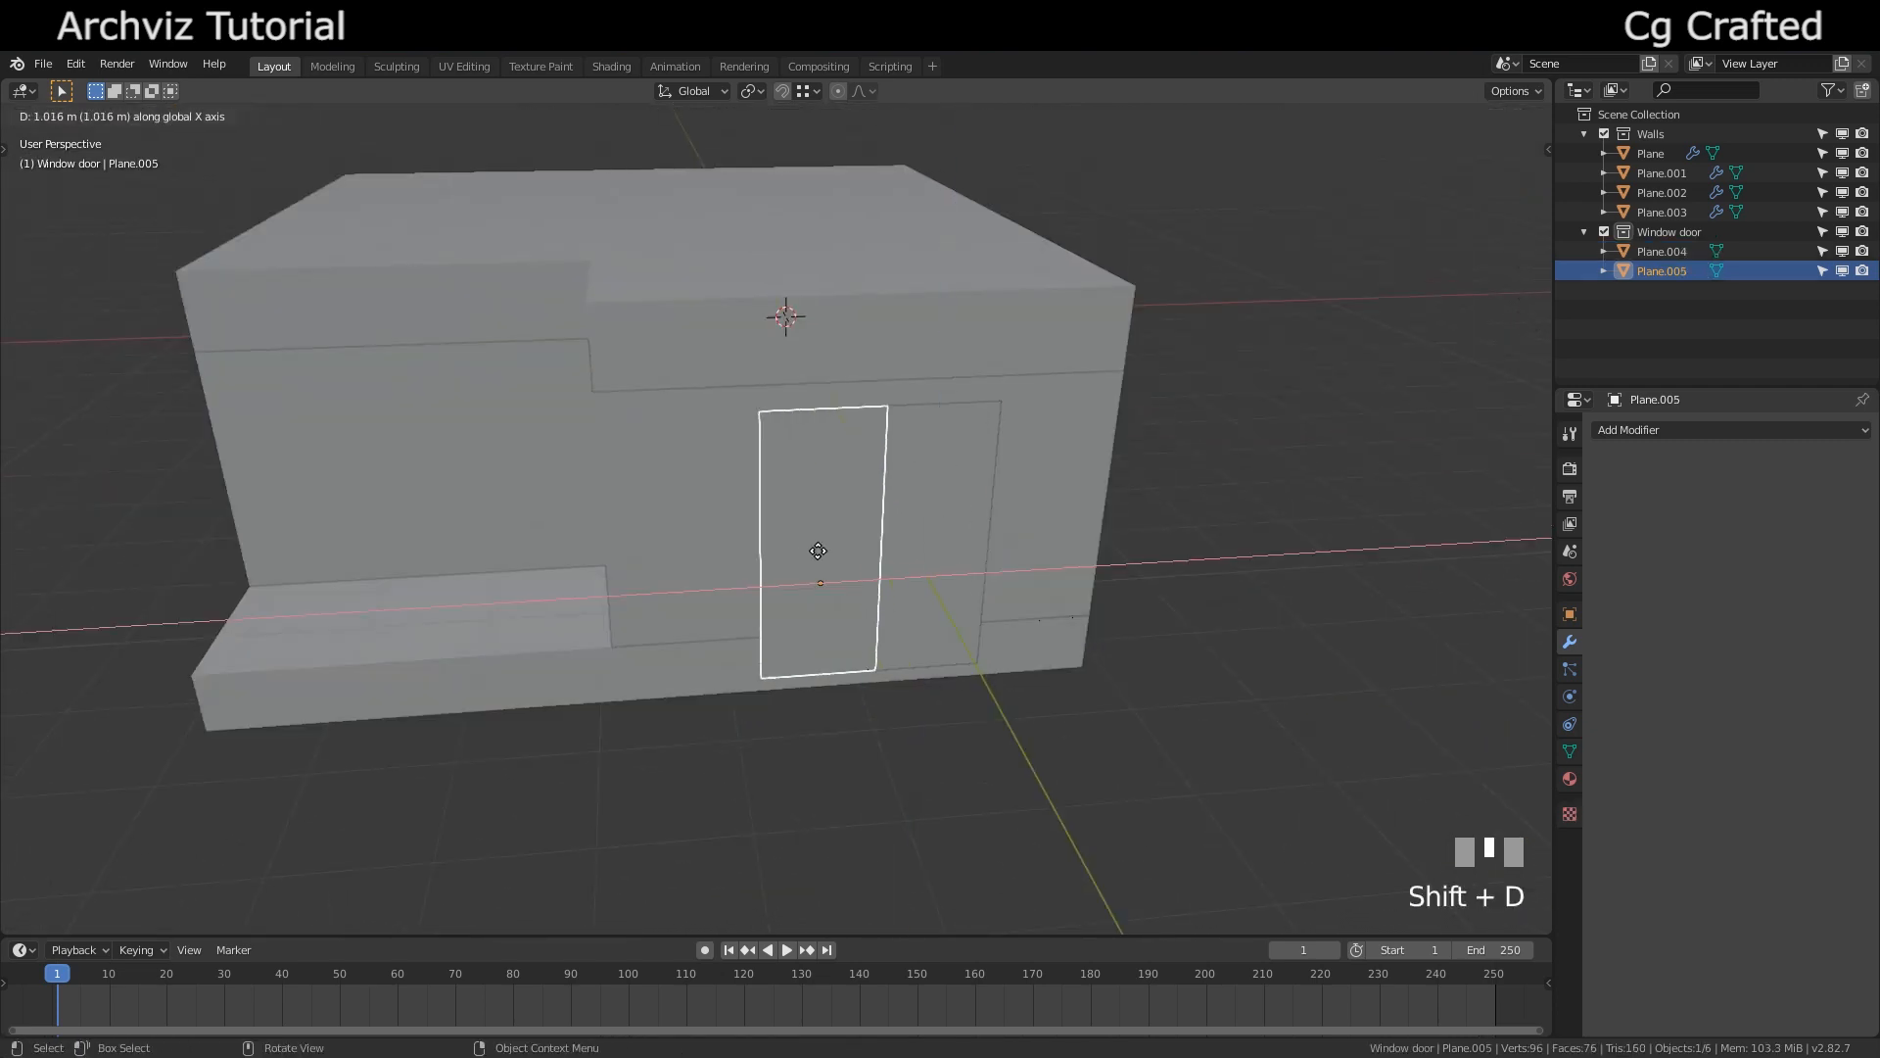
pyautogui.click(761, 548)
pyautogui.press('Tab')
pyautogui.moveTo(761, 548); pyautogui.dragTo(776, 477, button='middle')
pyautogui.press('2')
pyautogui.click(808, 651)
pyautogui.moveTo(810, 629); pyautogui.dragTo(795, 615, button='middle')
pyautogui.press('g')
pyautogui.press('z')
pyautogui.press('Escape')
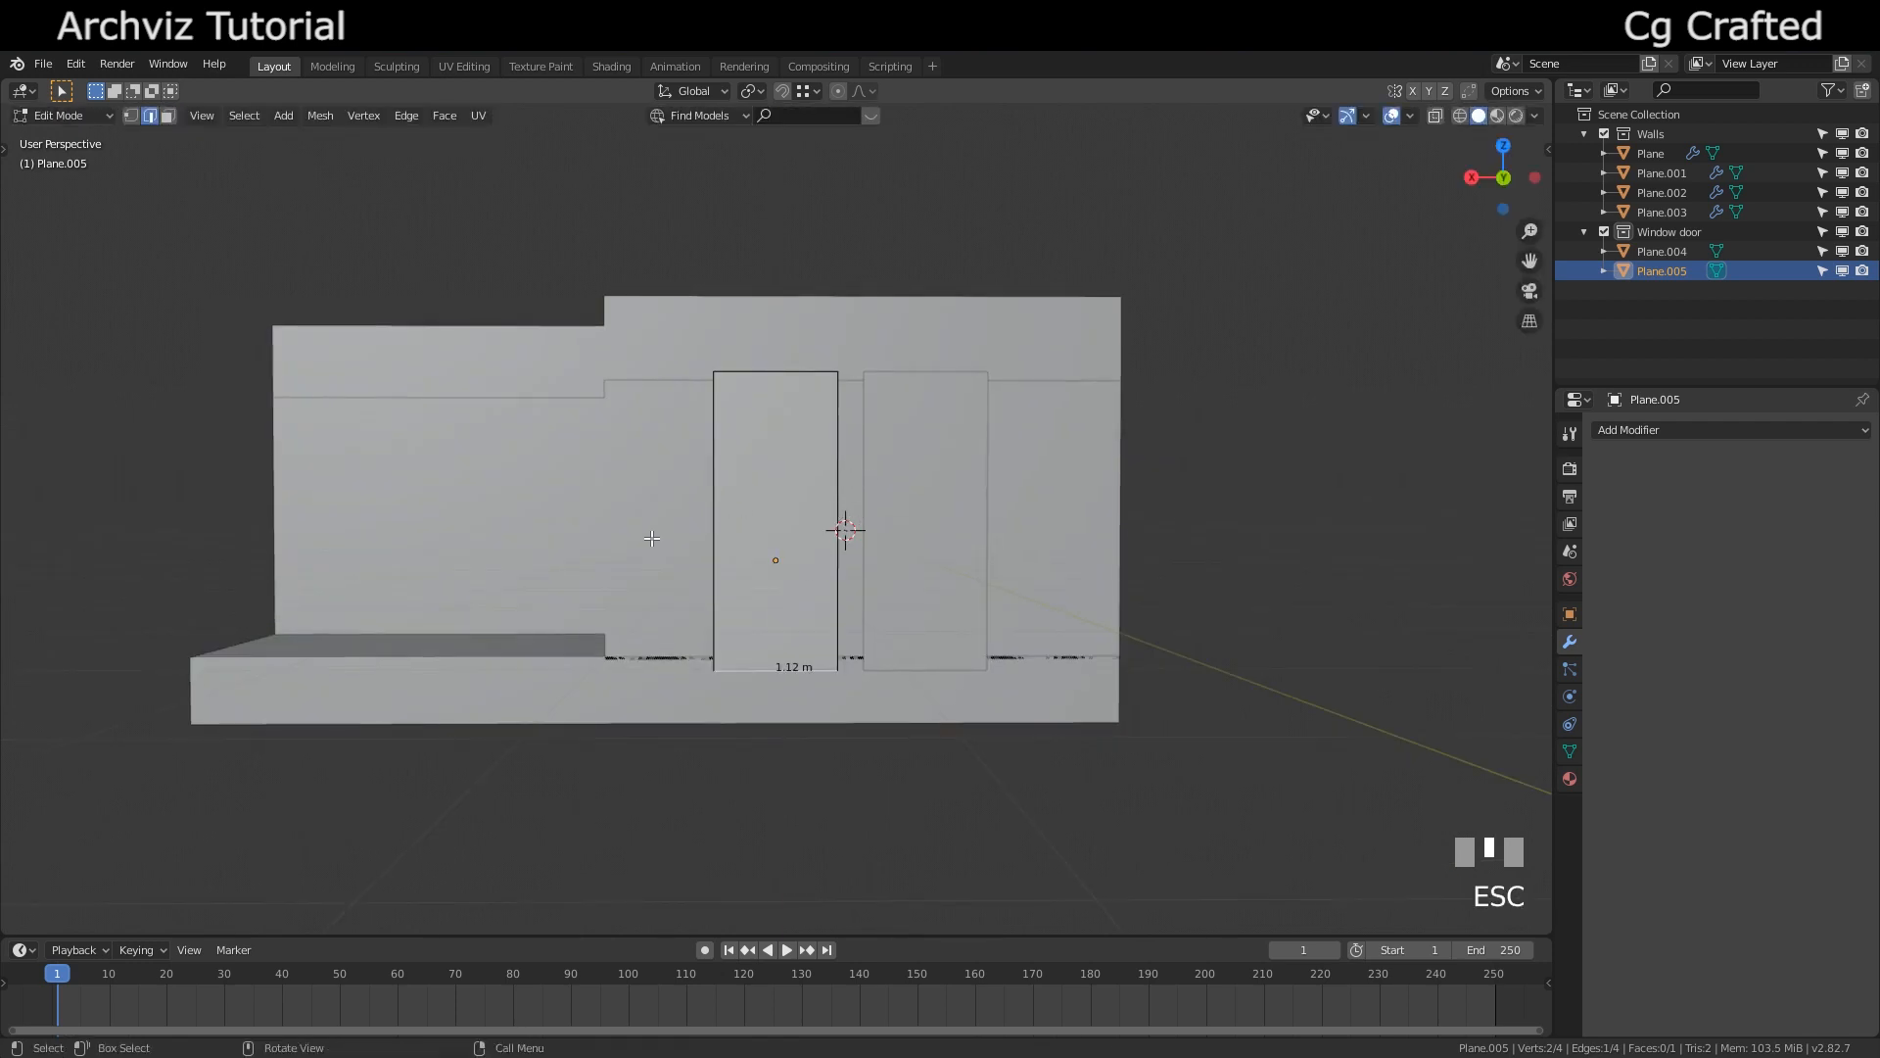
# Edit the duplicate together with the wall and snap its bottom edge vertically to the wall's middle loop, making it 1.8 m high
pyautogui.press('Tab')
pyautogui.keyDown('shift'); pyautogui.click(666, 547); pyautogui.keyUp('shift')
pyautogui.press('Tab')
pyautogui.moveTo(666, 546); pyautogui.dragTo(729, 570, button='middle')
pyautogui.click(762, 668)
pyautogui.press('g')
pyautogui.press('z')
pyautogui.keyDown('ctrl'); pyautogui.click(600, 571); pyautogui.keyUp('ctrl')
# Snap the window panel's near side edge along X to the adjacent edge of the door panel
pyautogui.moveTo(852, 436); pyautogui.dragTo(793, 472, button='middle')
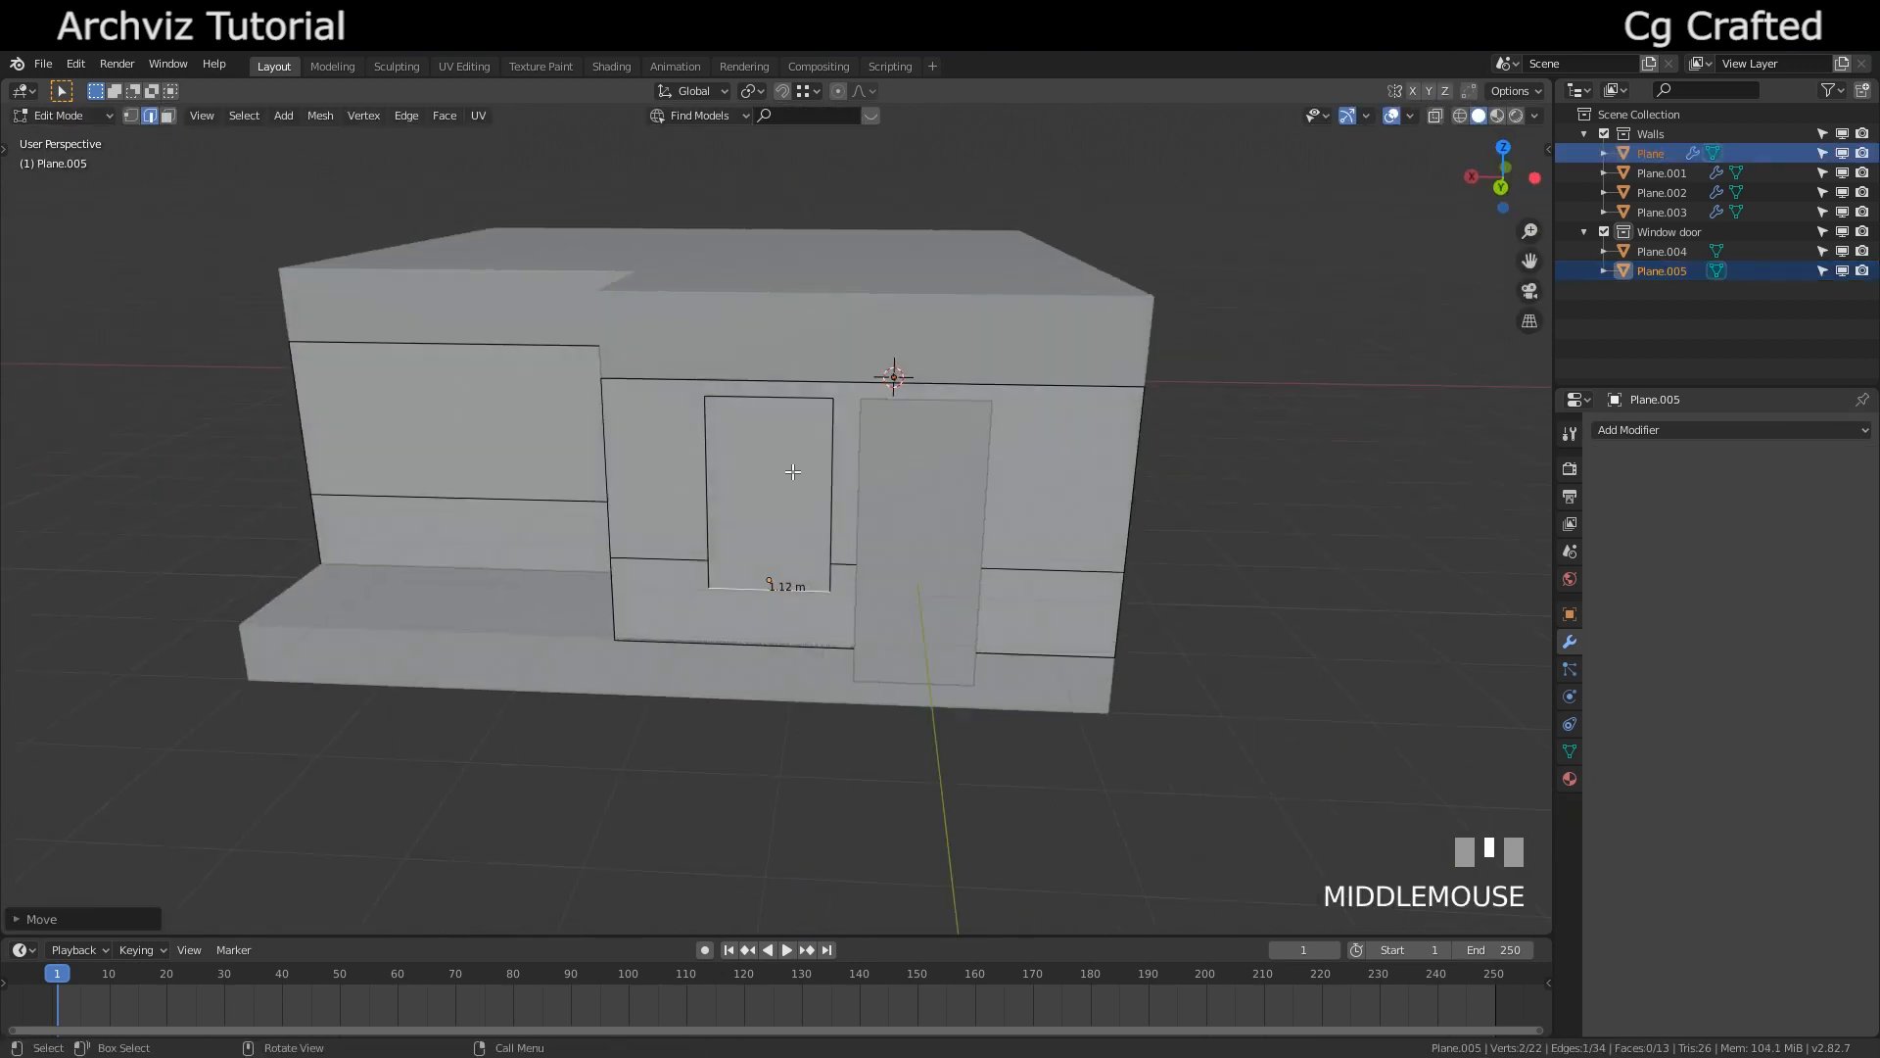
pyautogui.click(830, 470)
pyautogui.scroll(3, 852, 467)
pyautogui.press('g')
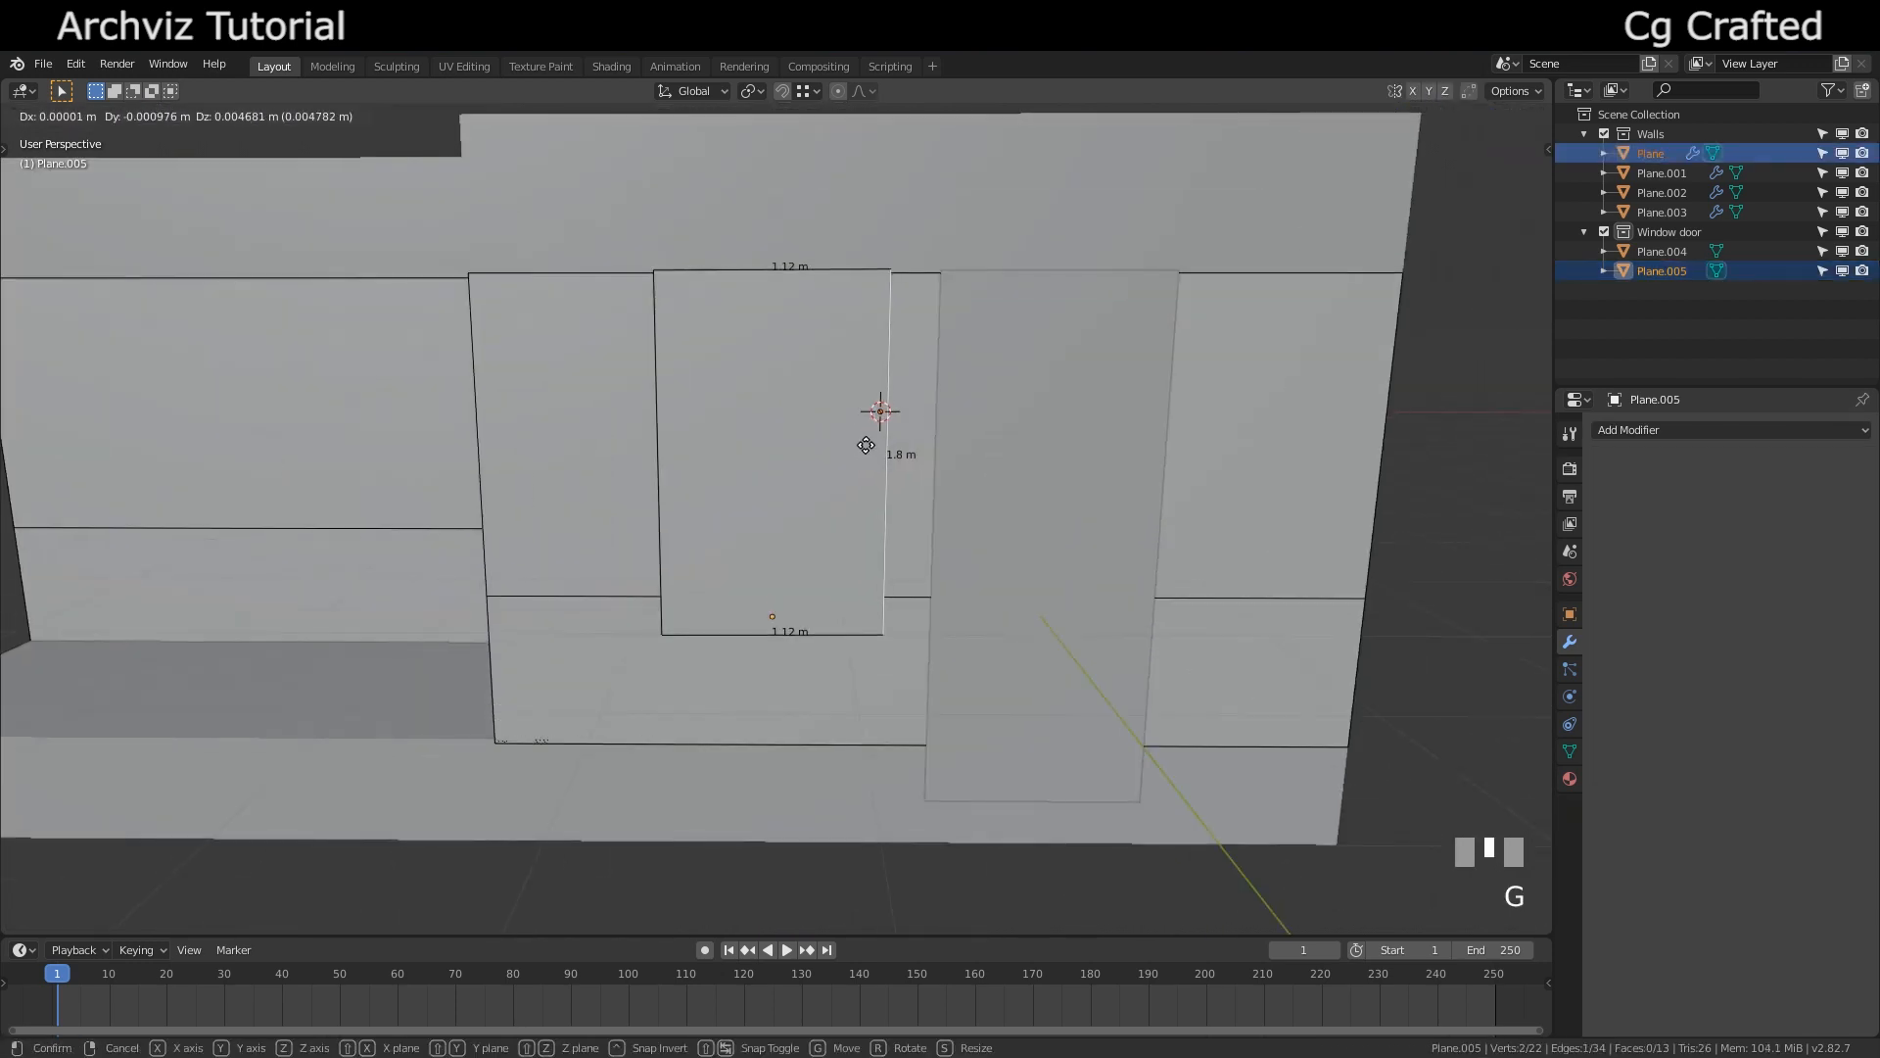
pyautogui.press('x')
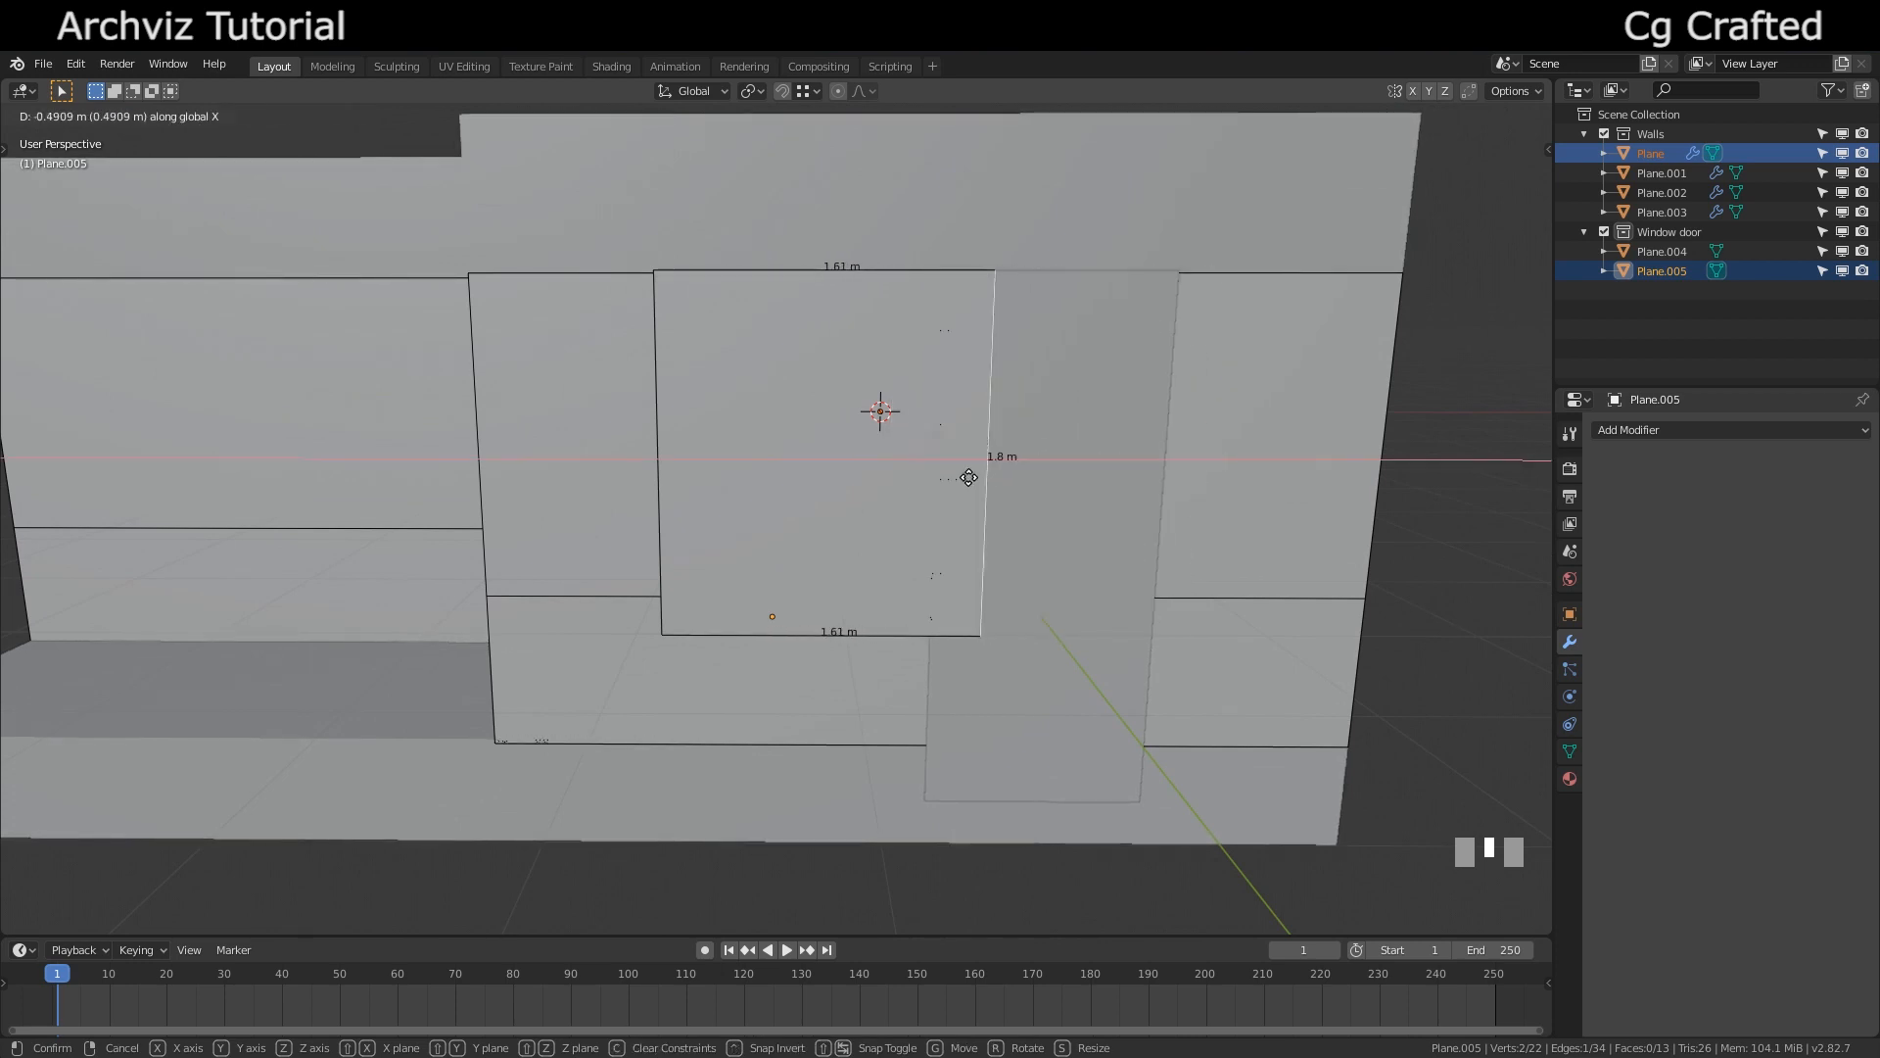
pyautogui.keyDown('ctrl'); pyautogui.click(935, 474); pyautogui.keyUp('ctrl')
# Move the window panel's opposite side edge about 1.26 m along X, making the panel about 2.6 m wide
pyautogui.click(639, 428)
pyautogui.press('g')
pyautogui.press('x')
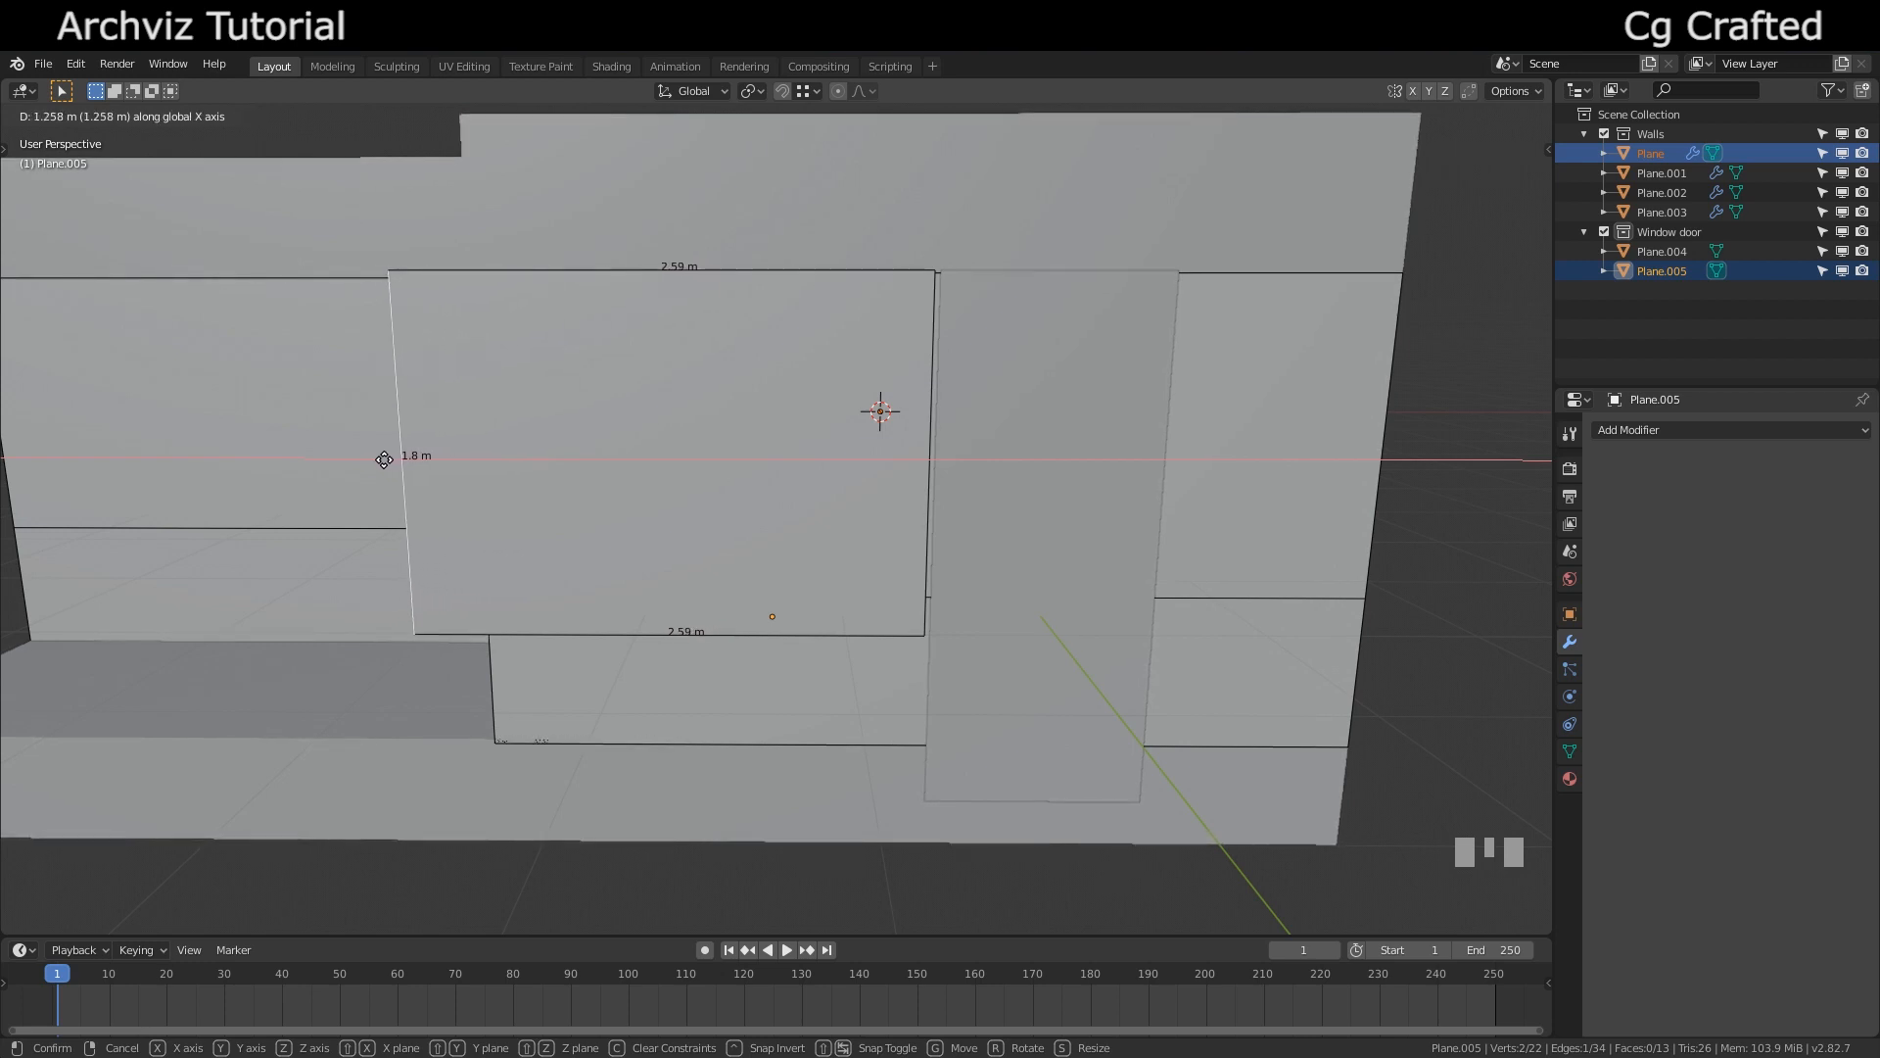
pyautogui.click(382, 460)
# Position the door panel near the wall's inner corner and the window panel on its other side, edge to edge
pyautogui.scroll(-3, 529, 472)
pyautogui.moveTo(529, 472); pyautogui.dragTo(827, 496, button='middle')
pyautogui.press('g')
pyautogui.press('x')
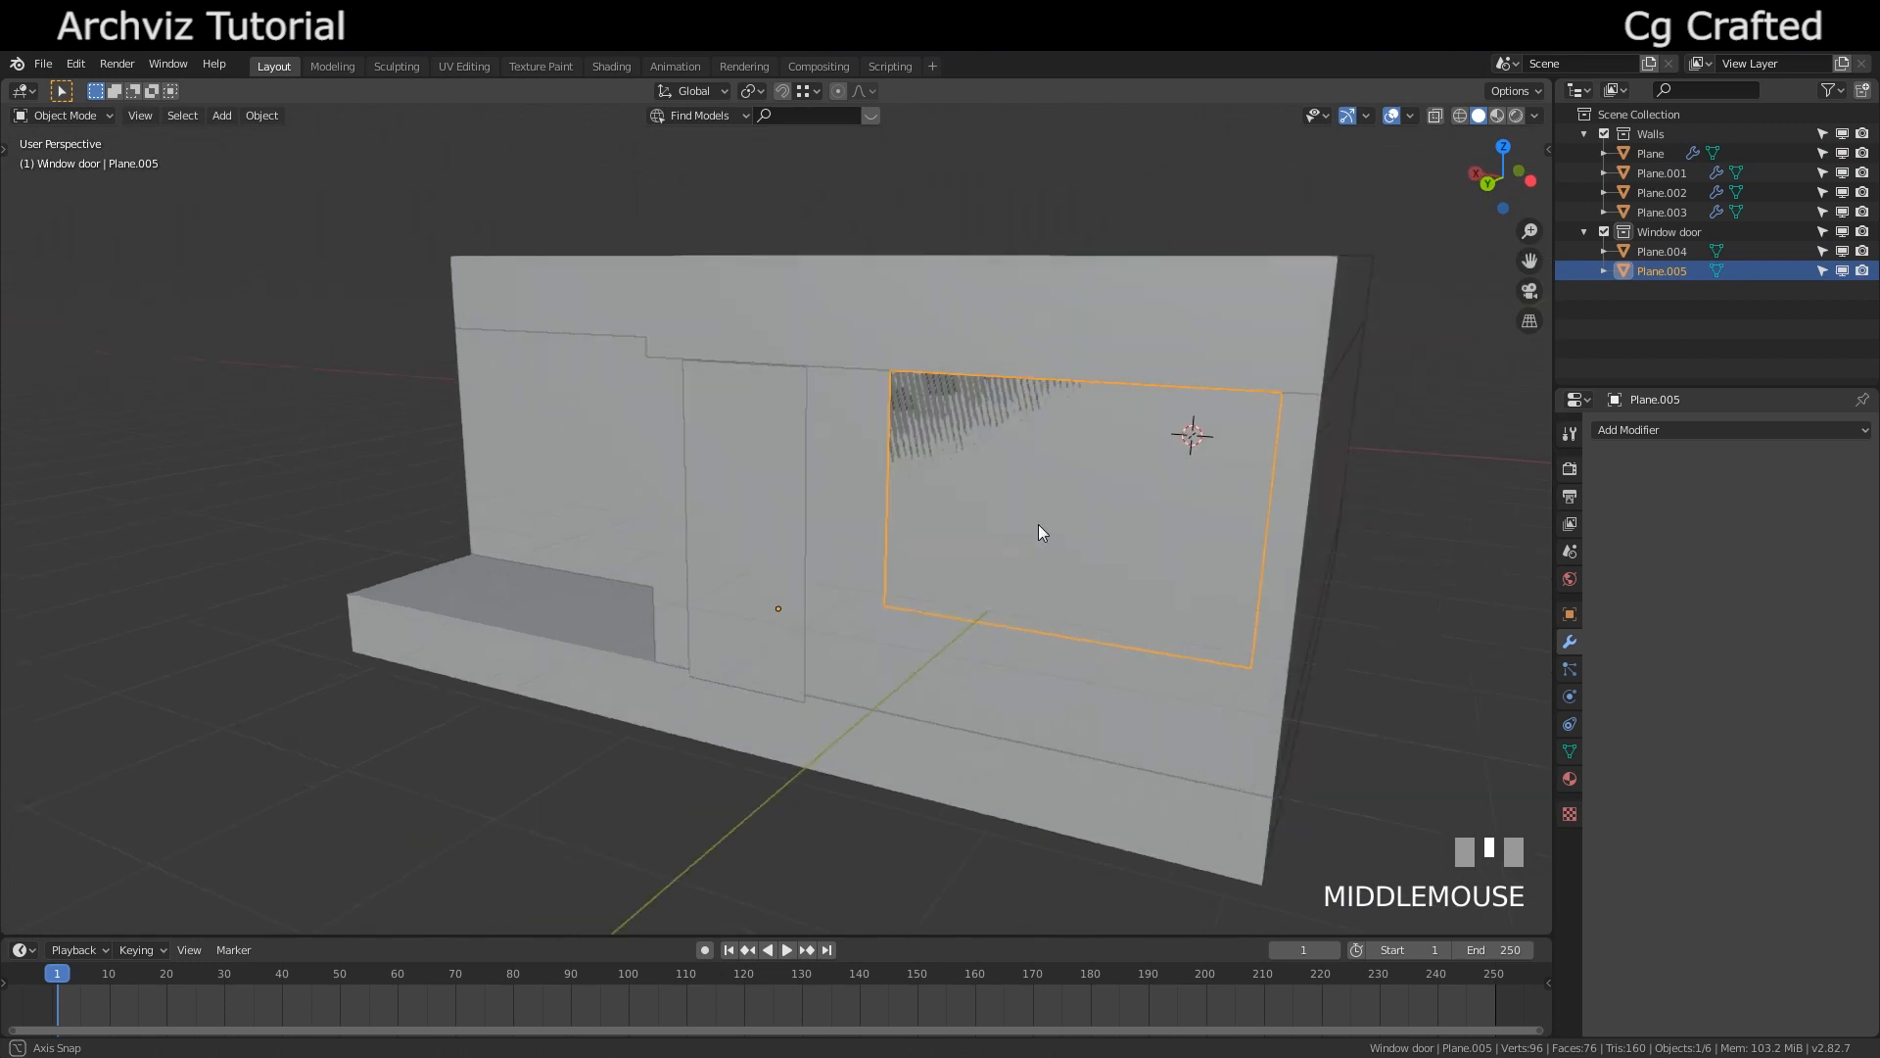
pyautogui.moveTo(1038, 525); pyautogui.dragTo(1034, 531, button='middle')
pyautogui.scroll(2, 1056, 527)
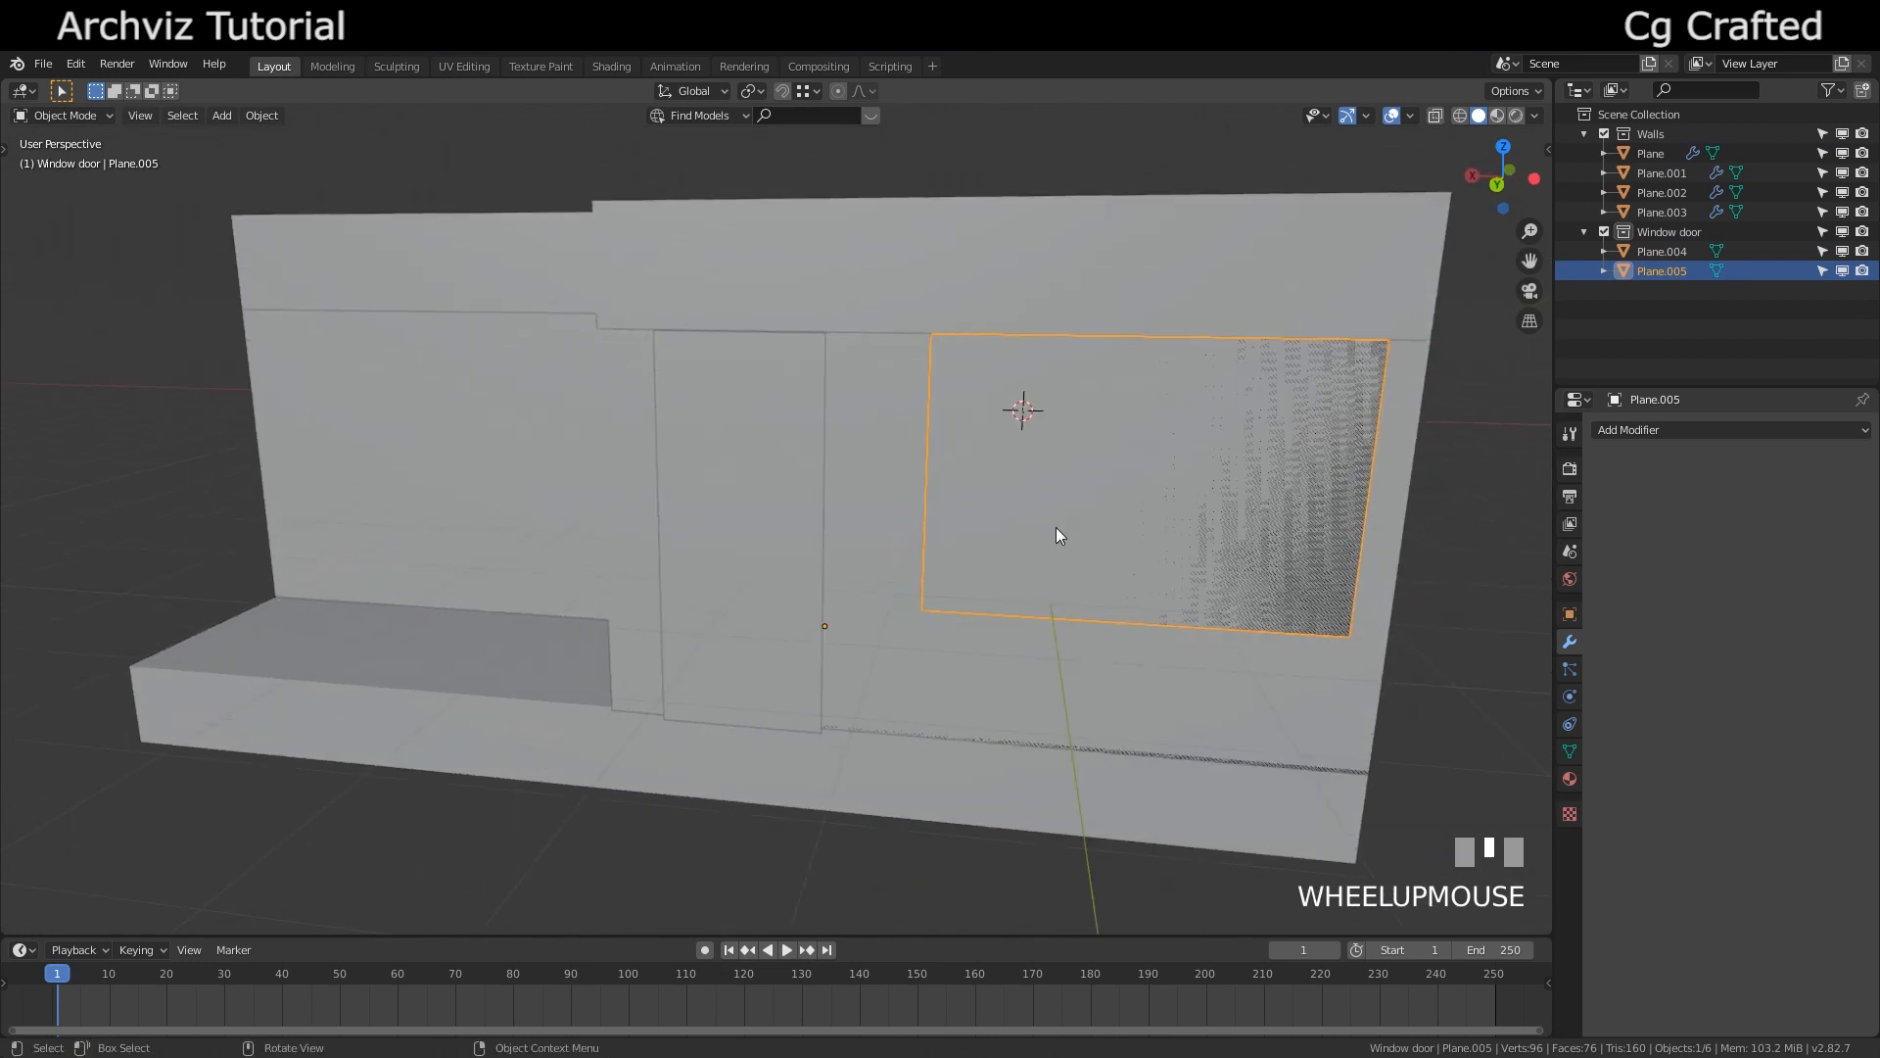
pyautogui.press('g')
pyautogui.click(1016, 525)
# Move the window panel's outer side edge along X to widen the panel to 3.2 m
pyautogui.press('Tab')
pyautogui.keyDown('shift'); pyautogui.moveTo(1221, 444); pyautogui.dragTo(1114, 463, button='middle'); pyautogui.keyUp('shift')
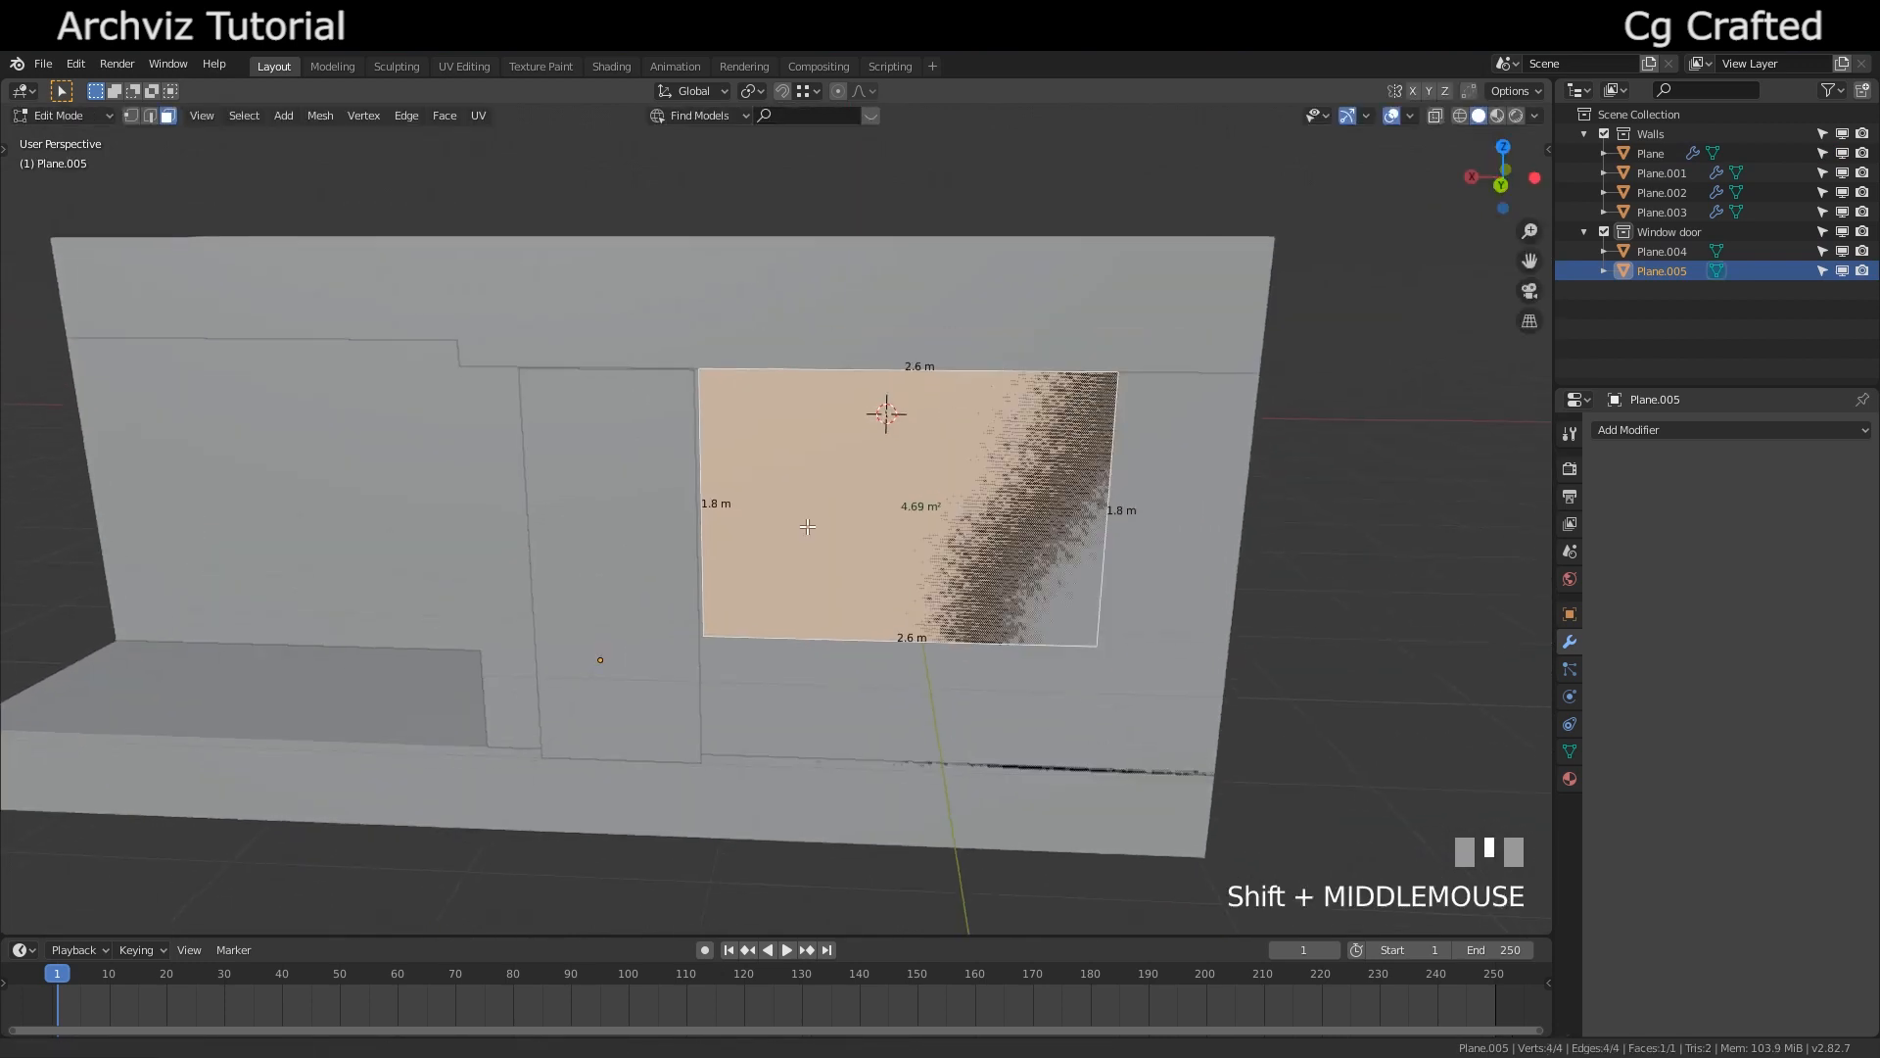
pyautogui.press('2')
pyautogui.click(1113, 463)
pyautogui.press('g')
pyautogui.press('x')
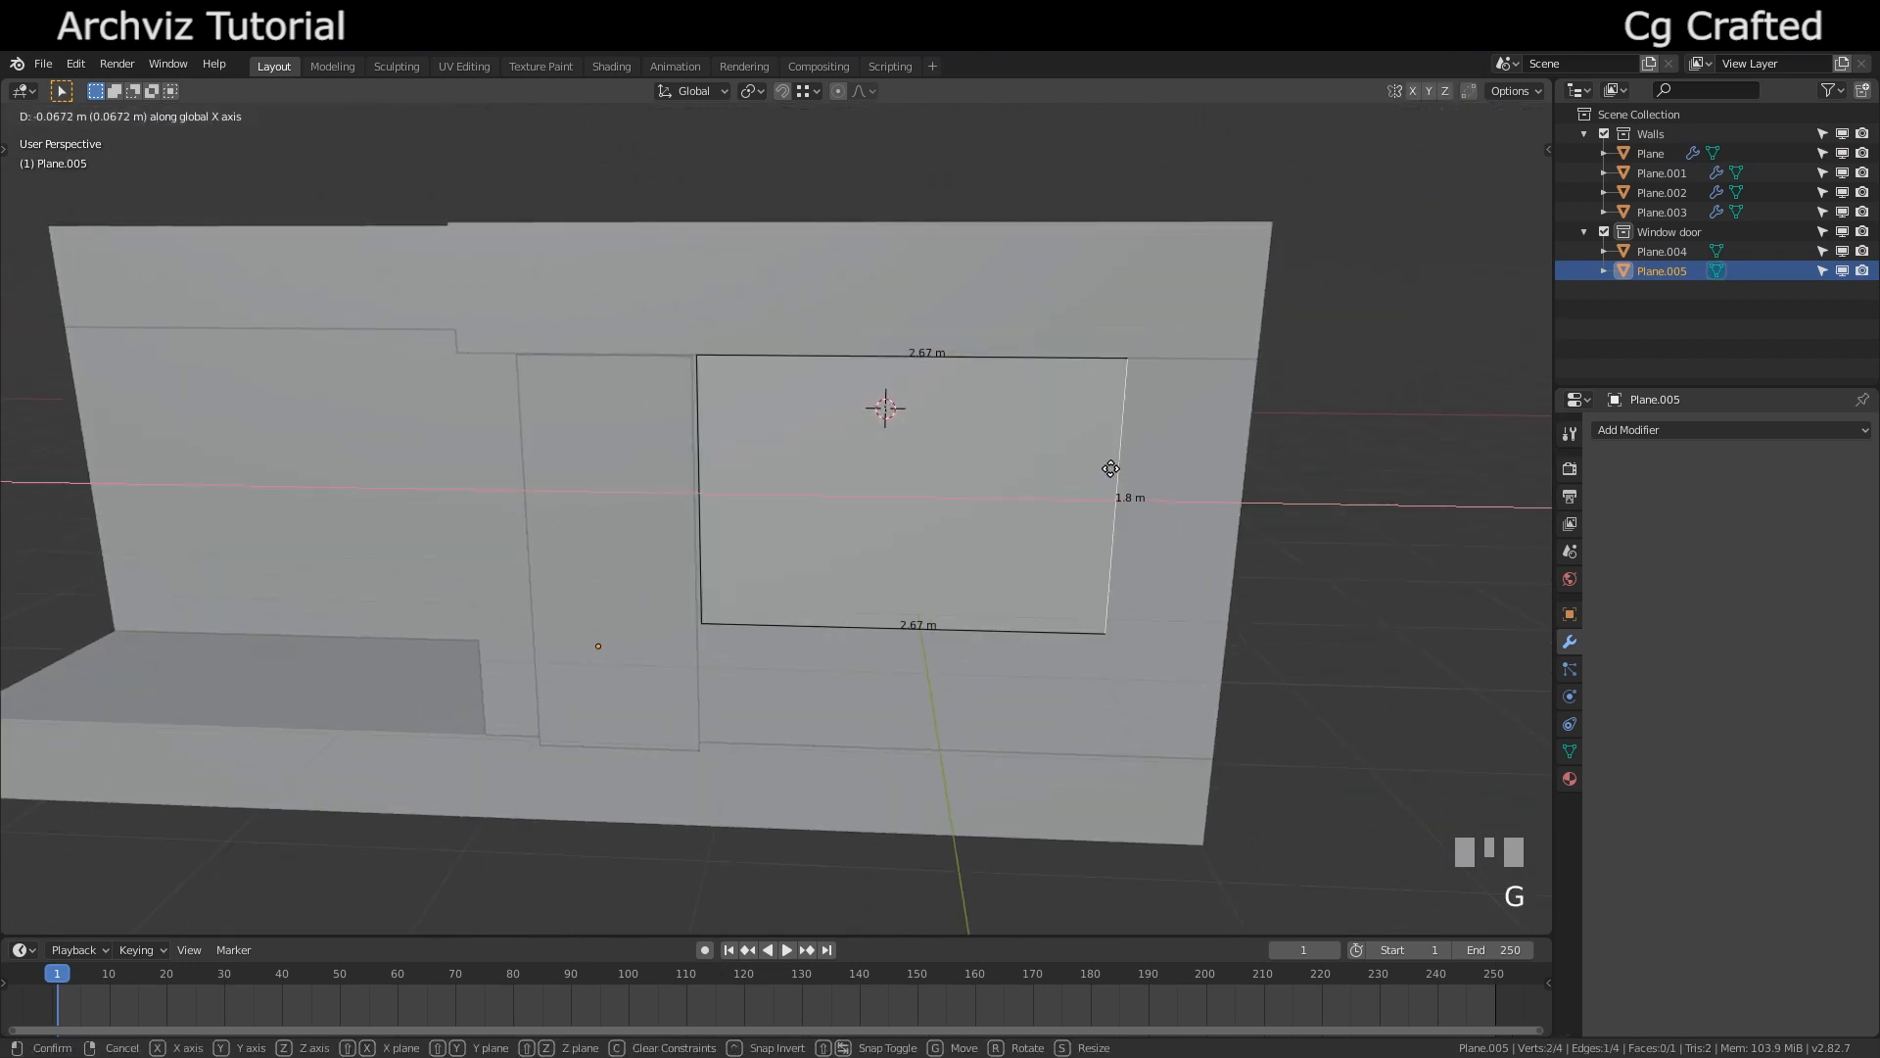
pyautogui.keyDown('shift'); pyautogui.click(416, 494); pyautogui.keyUp('shift')
# Lower the window panel's top edge along Z to give the panel a height of 1.7 m
pyautogui.moveTo(774, 382); pyautogui.dragTo(979, 431, button='middle')
pyautogui.click(885, 361)
pyautogui.press('g')
pyautogui.press('z')
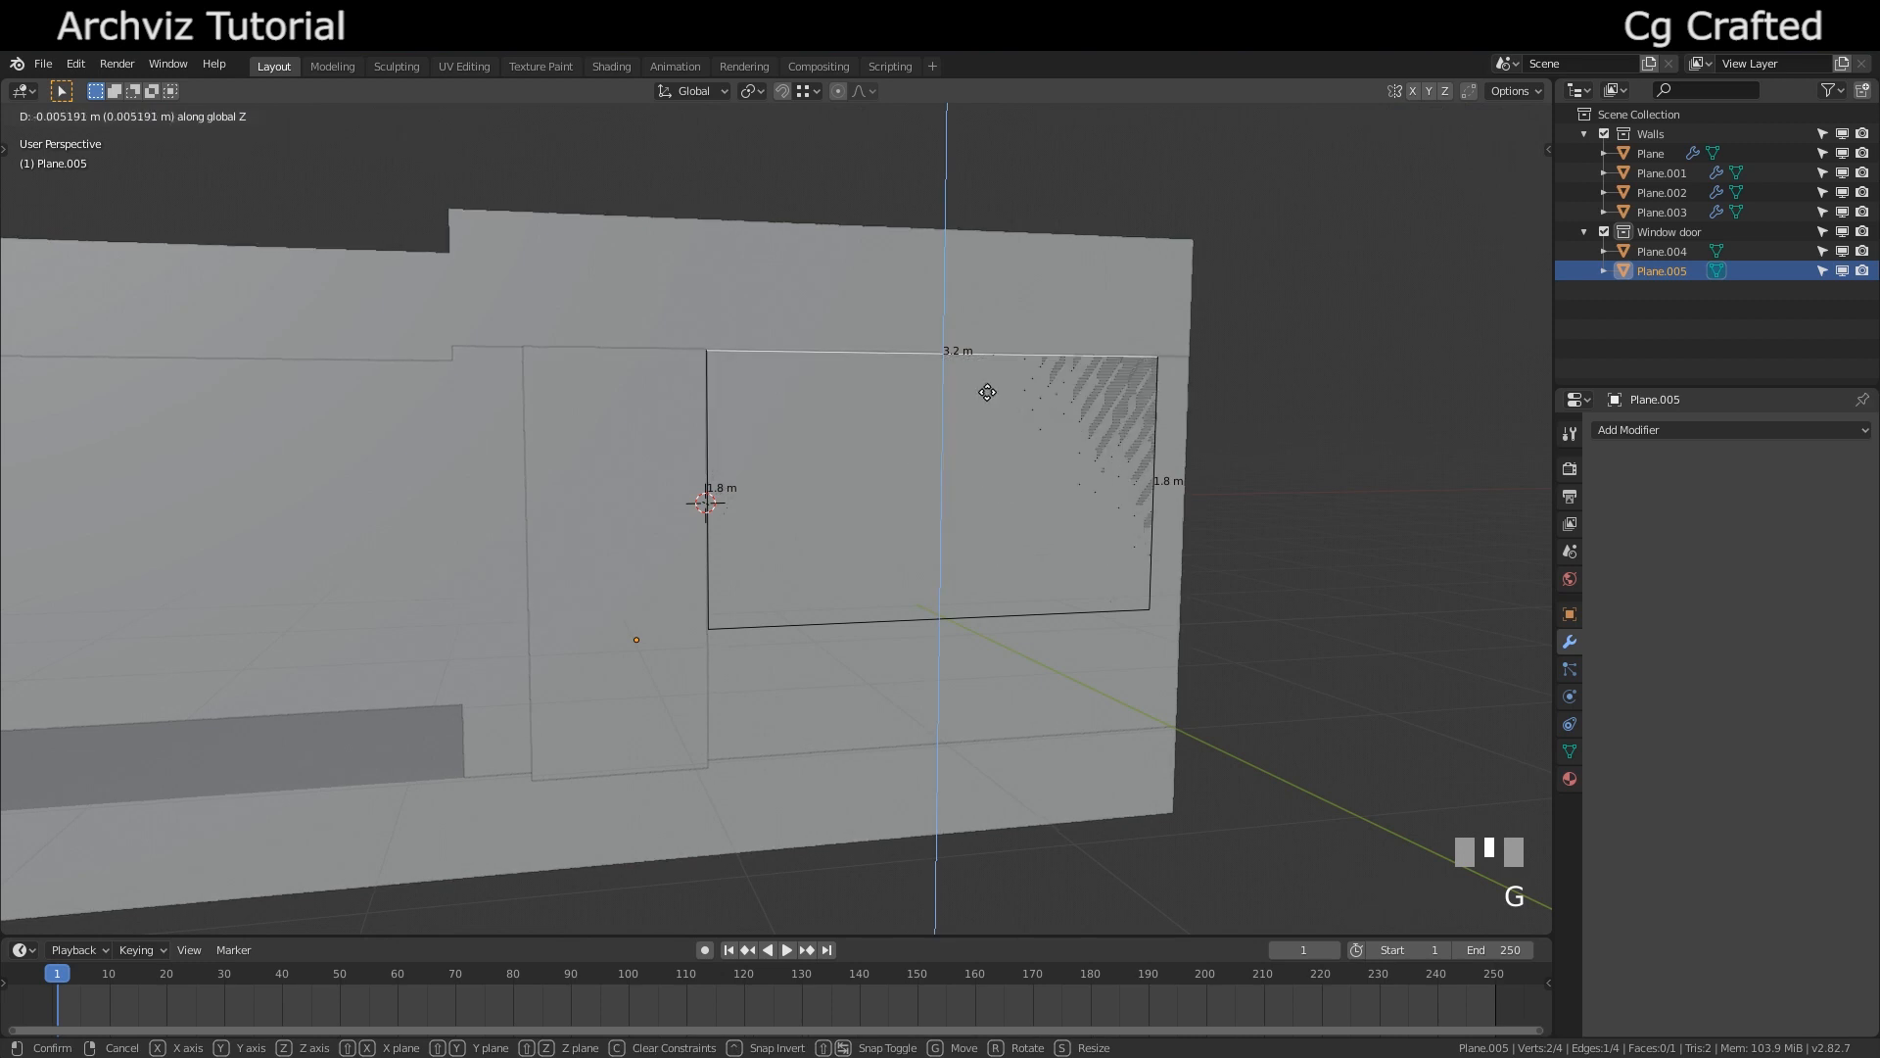
pyautogui.click(992, 530)
pyautogui.press('Tab')
# Select the door panel and place a duplicate of it beside the original in front of the recess
pyautogui.click(660, 362)
pyautogui.keyDown('shift'); pyautogui.moveTo(660, 363); pyautogui.dragTo(572, 579, button='middle'); pyautogui.keyUp('shift')
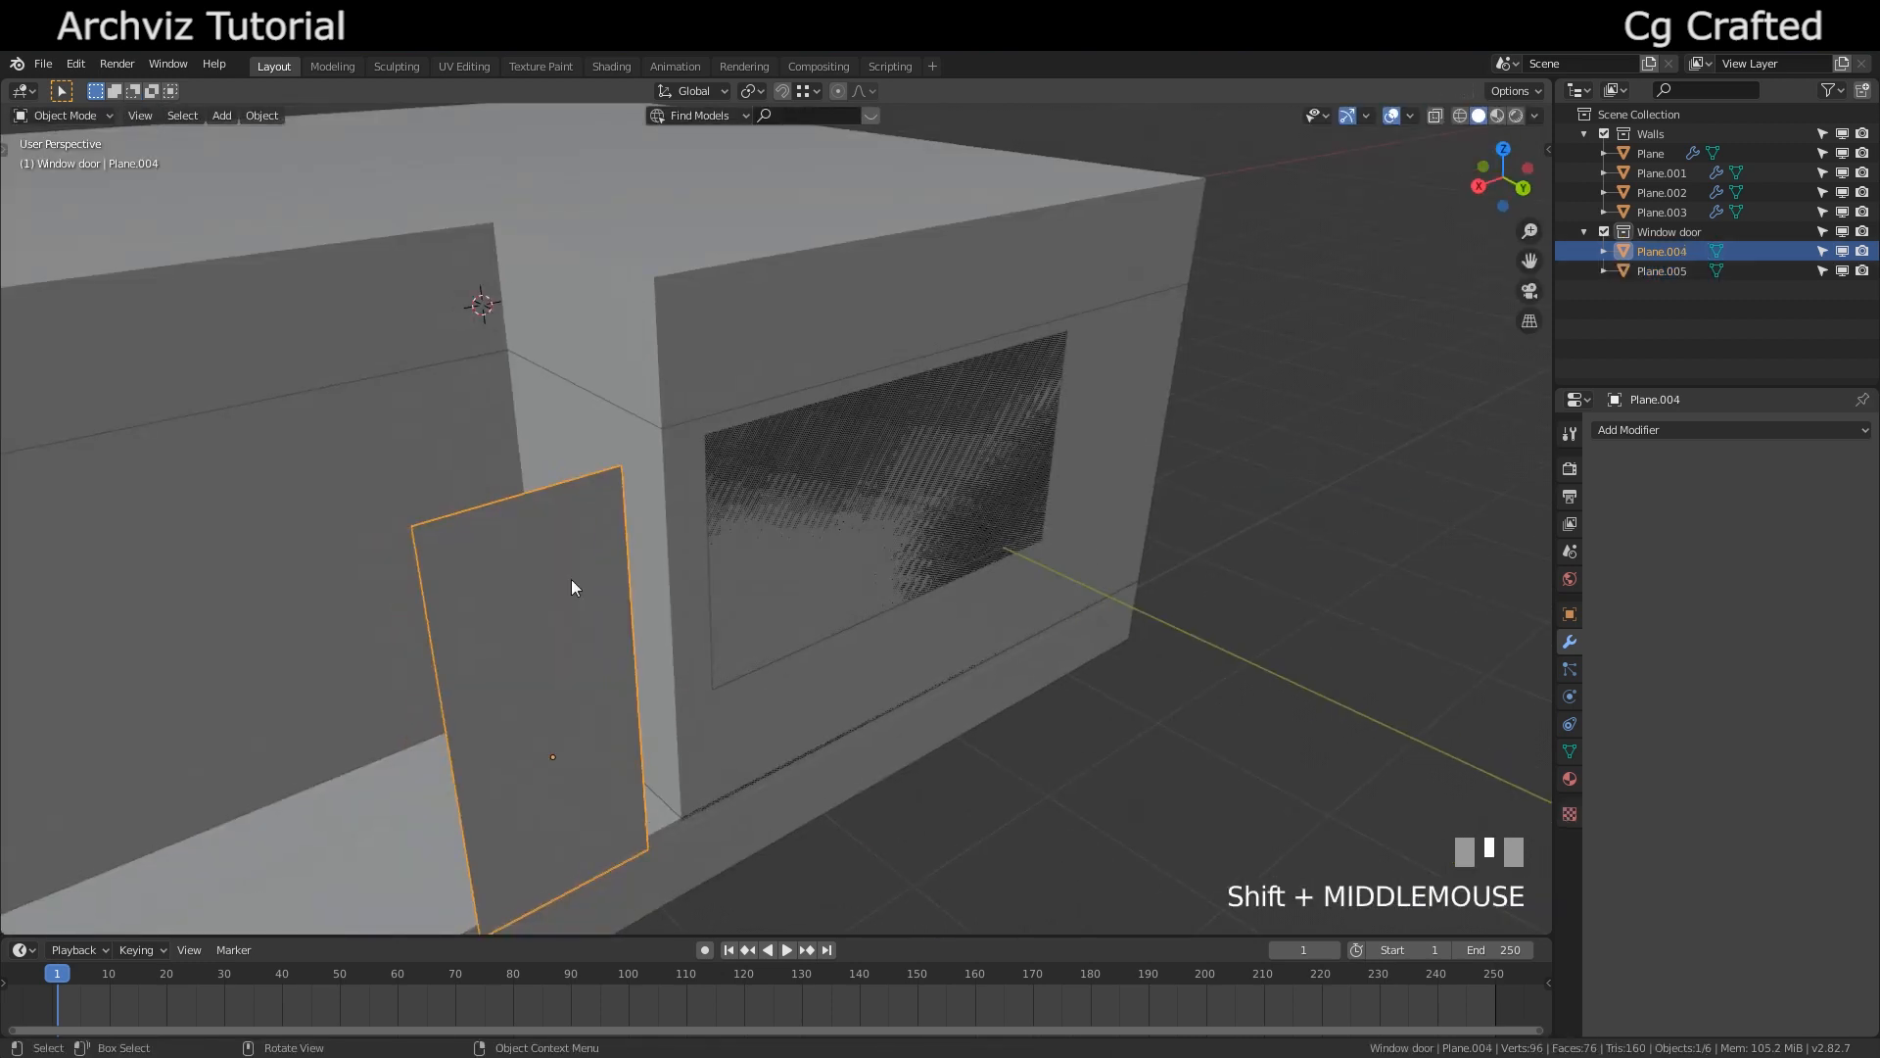
pyautogui.press('Tab')
pyautogui.press('Tab')
pyautogui.hotkey('shift', 'd')
pyautogui.click(466, 650)
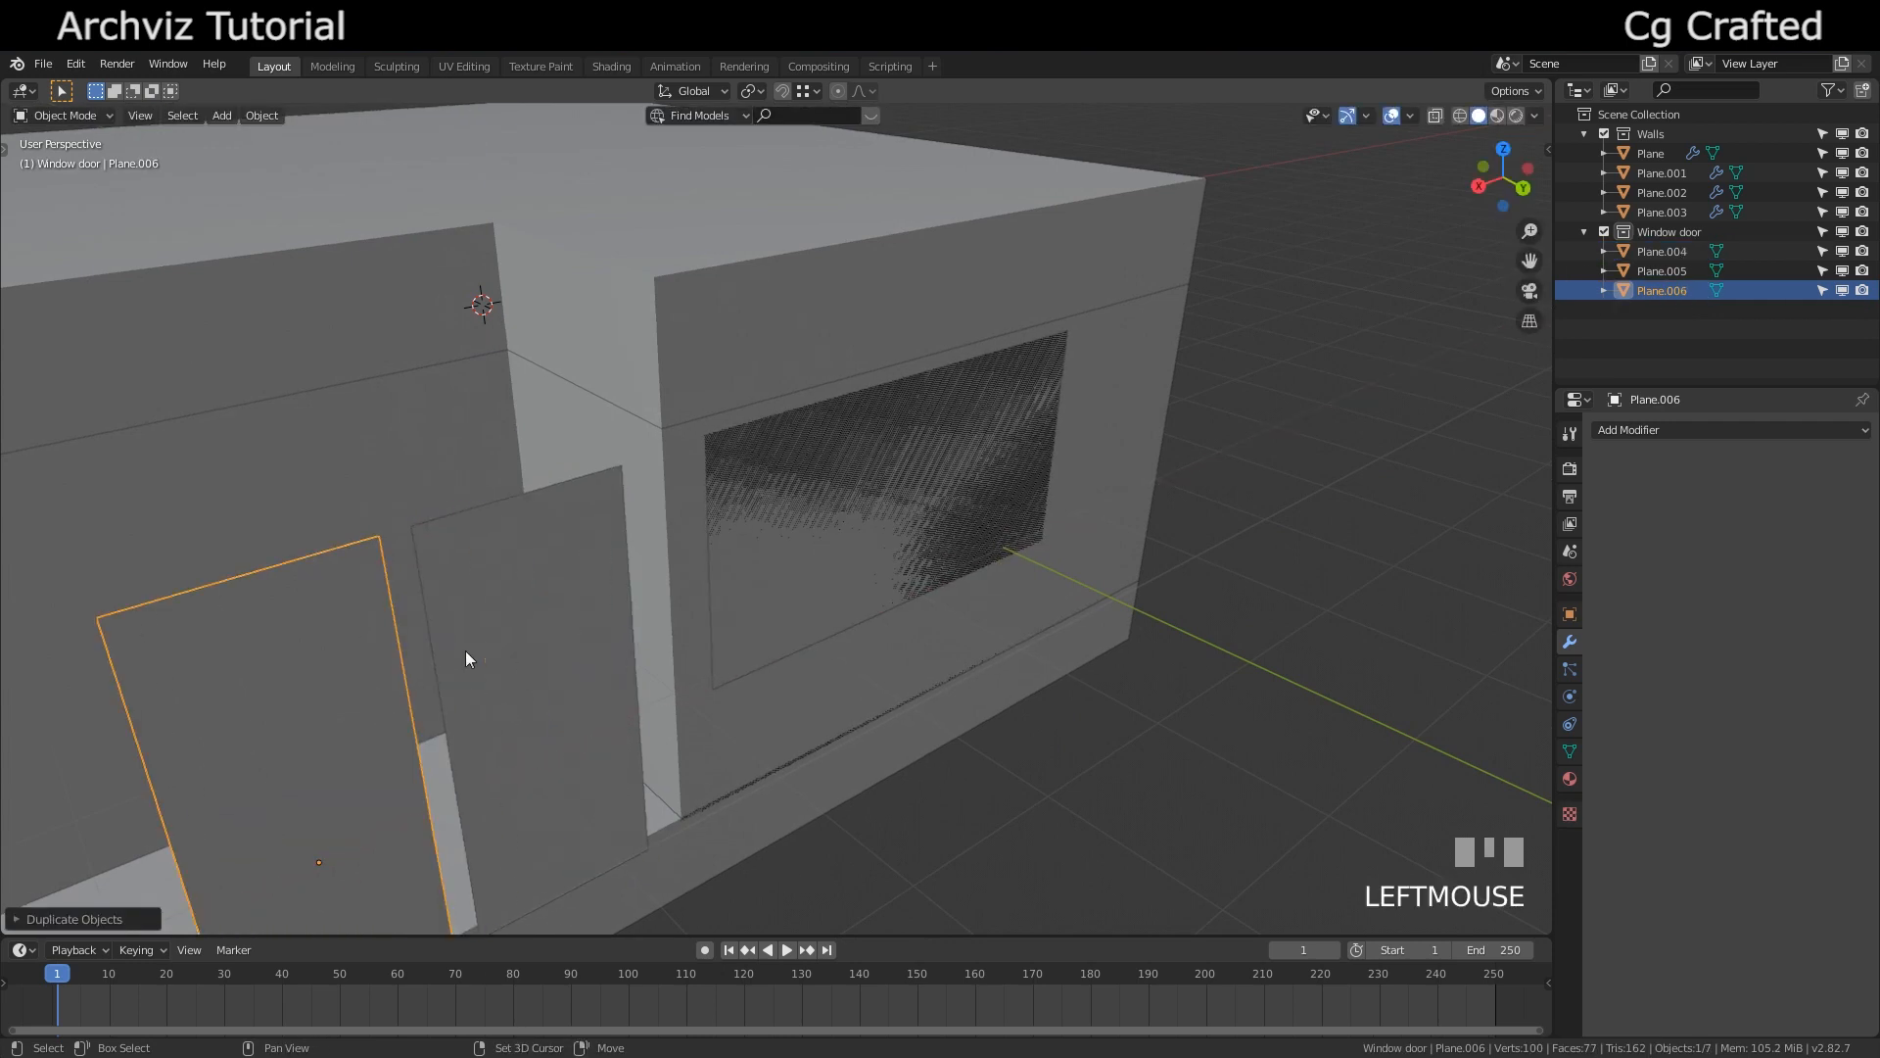
# Add a horizontal loop cut to the duplicate door panel, with a 2.1 m lower face and a 0.5 m upper face
pyautogui.keyDown('shift'); pyautogui.moveTo(466, 650); pyautogui.dragTo(638, 605, button='middle'); pyautogui.keyUp('shift')
pyautogui.press('Tab')
pyautogui.click(712, 559)
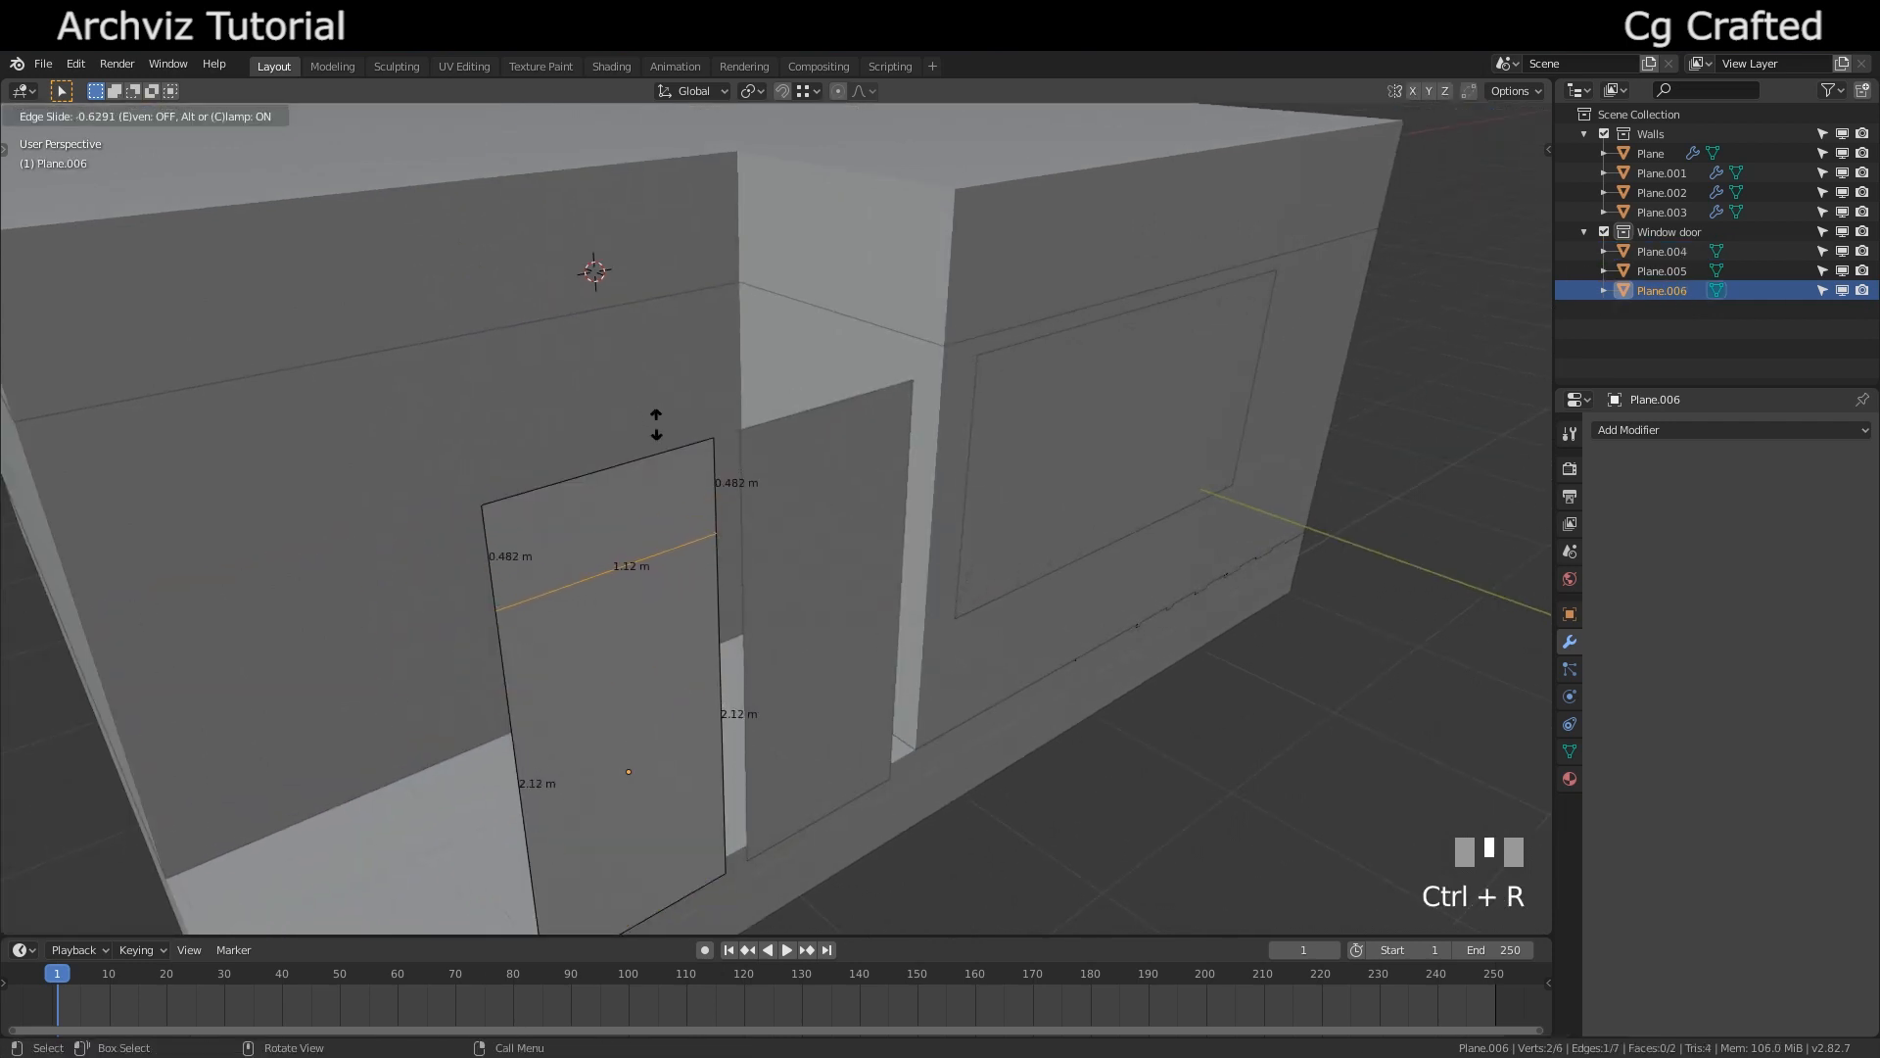
pyautogui.click(656, 424)
pyautogui.press('3')
pyautogui.click(666, 529)
pyautogui.moveTo(666, 529); pyautogui.dragTo(571, 483, button='middle')
pyautogui.click(571, 482)
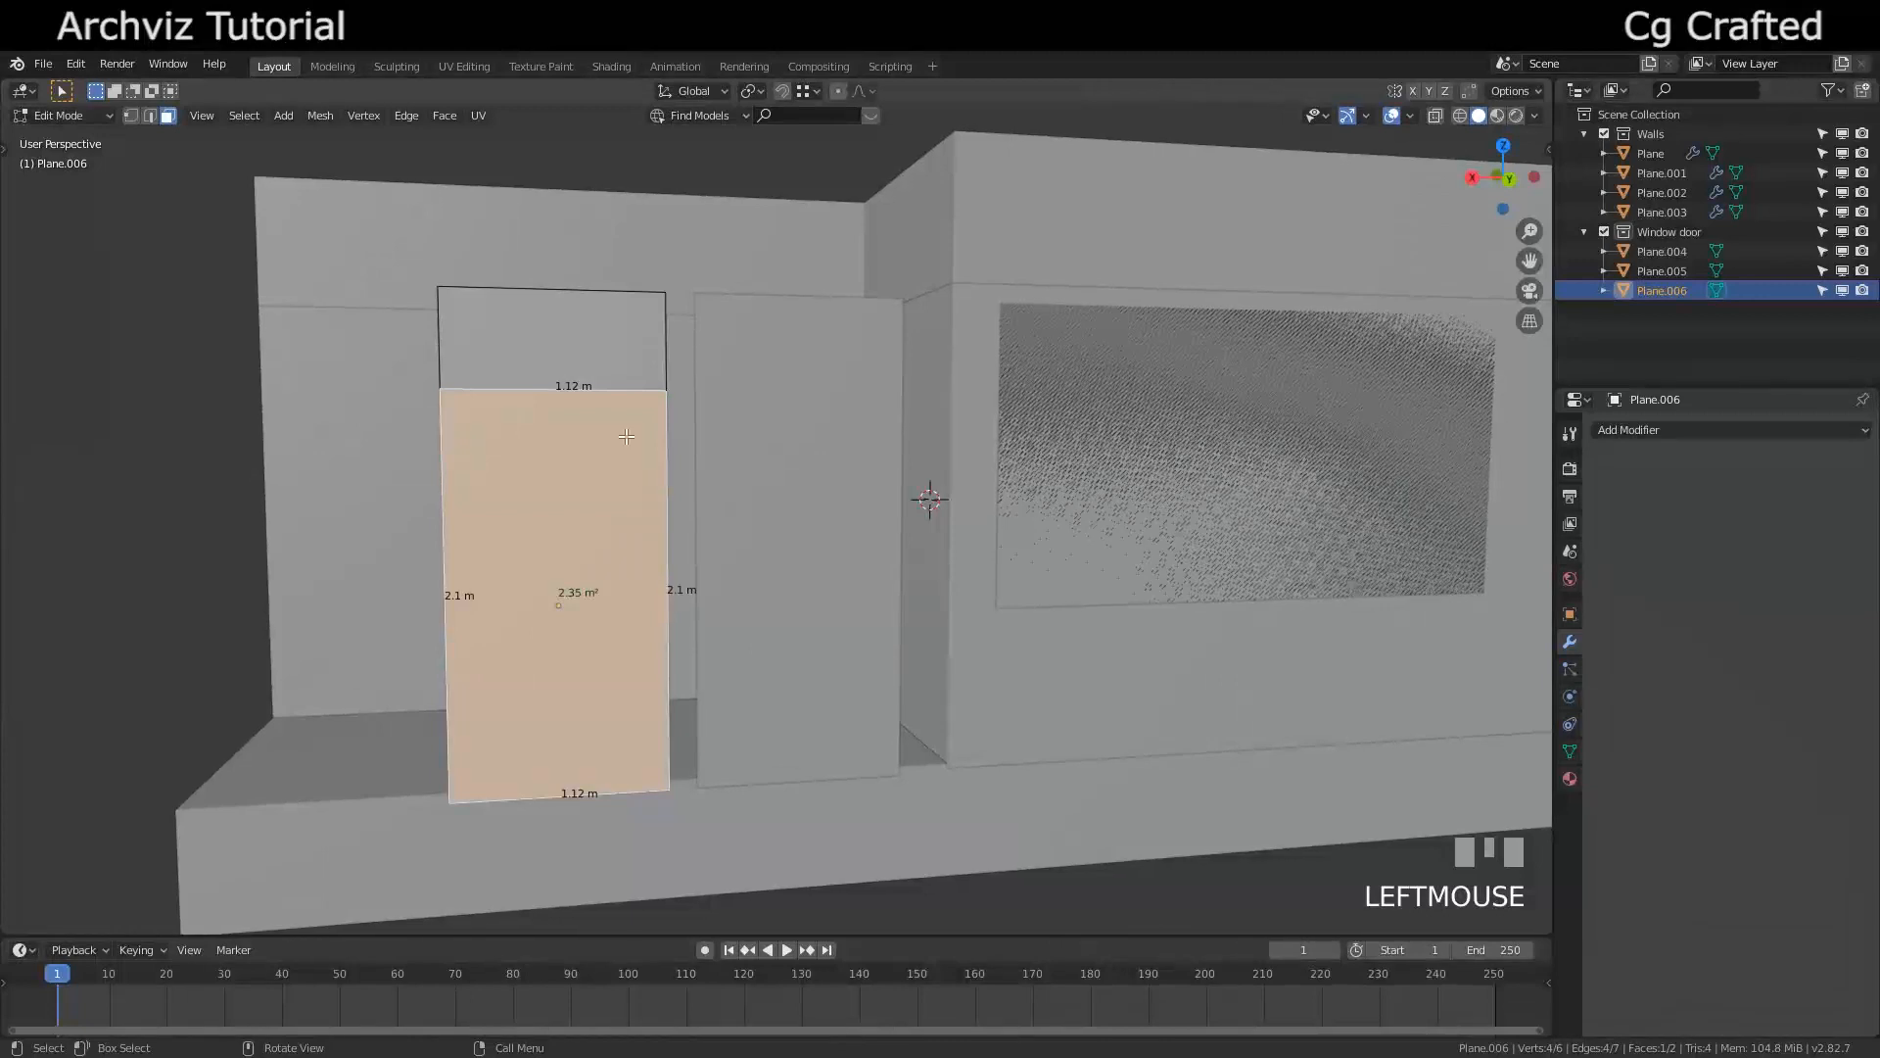
# Select both faces of the divided door panel and scale them along X to about 1.1 m wide
pyautogui.keyDown('shift'); pyautogui.click(533, 338); pyautogui.keyUp('shift')
pyautogui.press('s')
pyautogui.press('x')
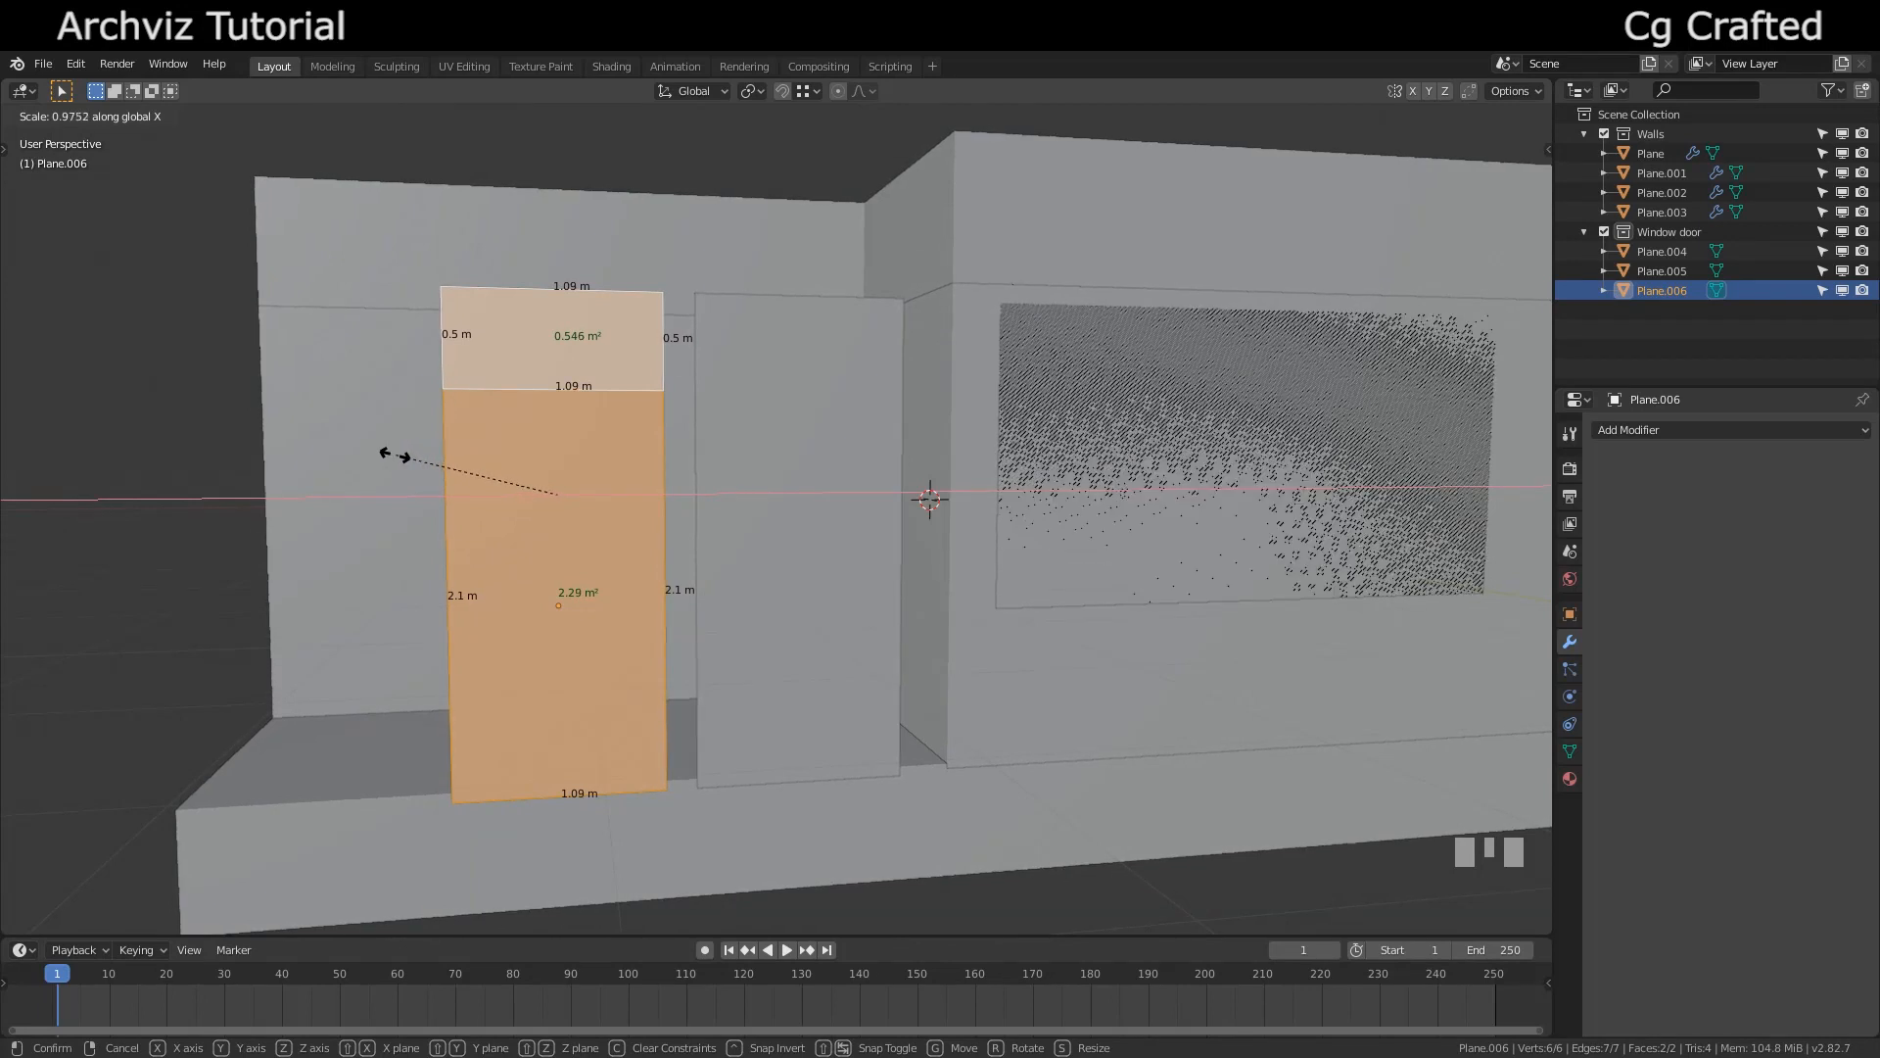
pyautogui.keyDown('shift'); pyautogui.click(389, 455); pyautogui.keyUp('shift')
# Duplicate the divided door panel along the X axis, away from the window
pyautogui.moveTo(389, 455); pyautogui.dragTo(506, 477, button='middle')
pyautogui.press('Tab')
pyautogui.hotkey('shift', 'd')
pyautogui.press('x')
pyautogui.click(343, 526)
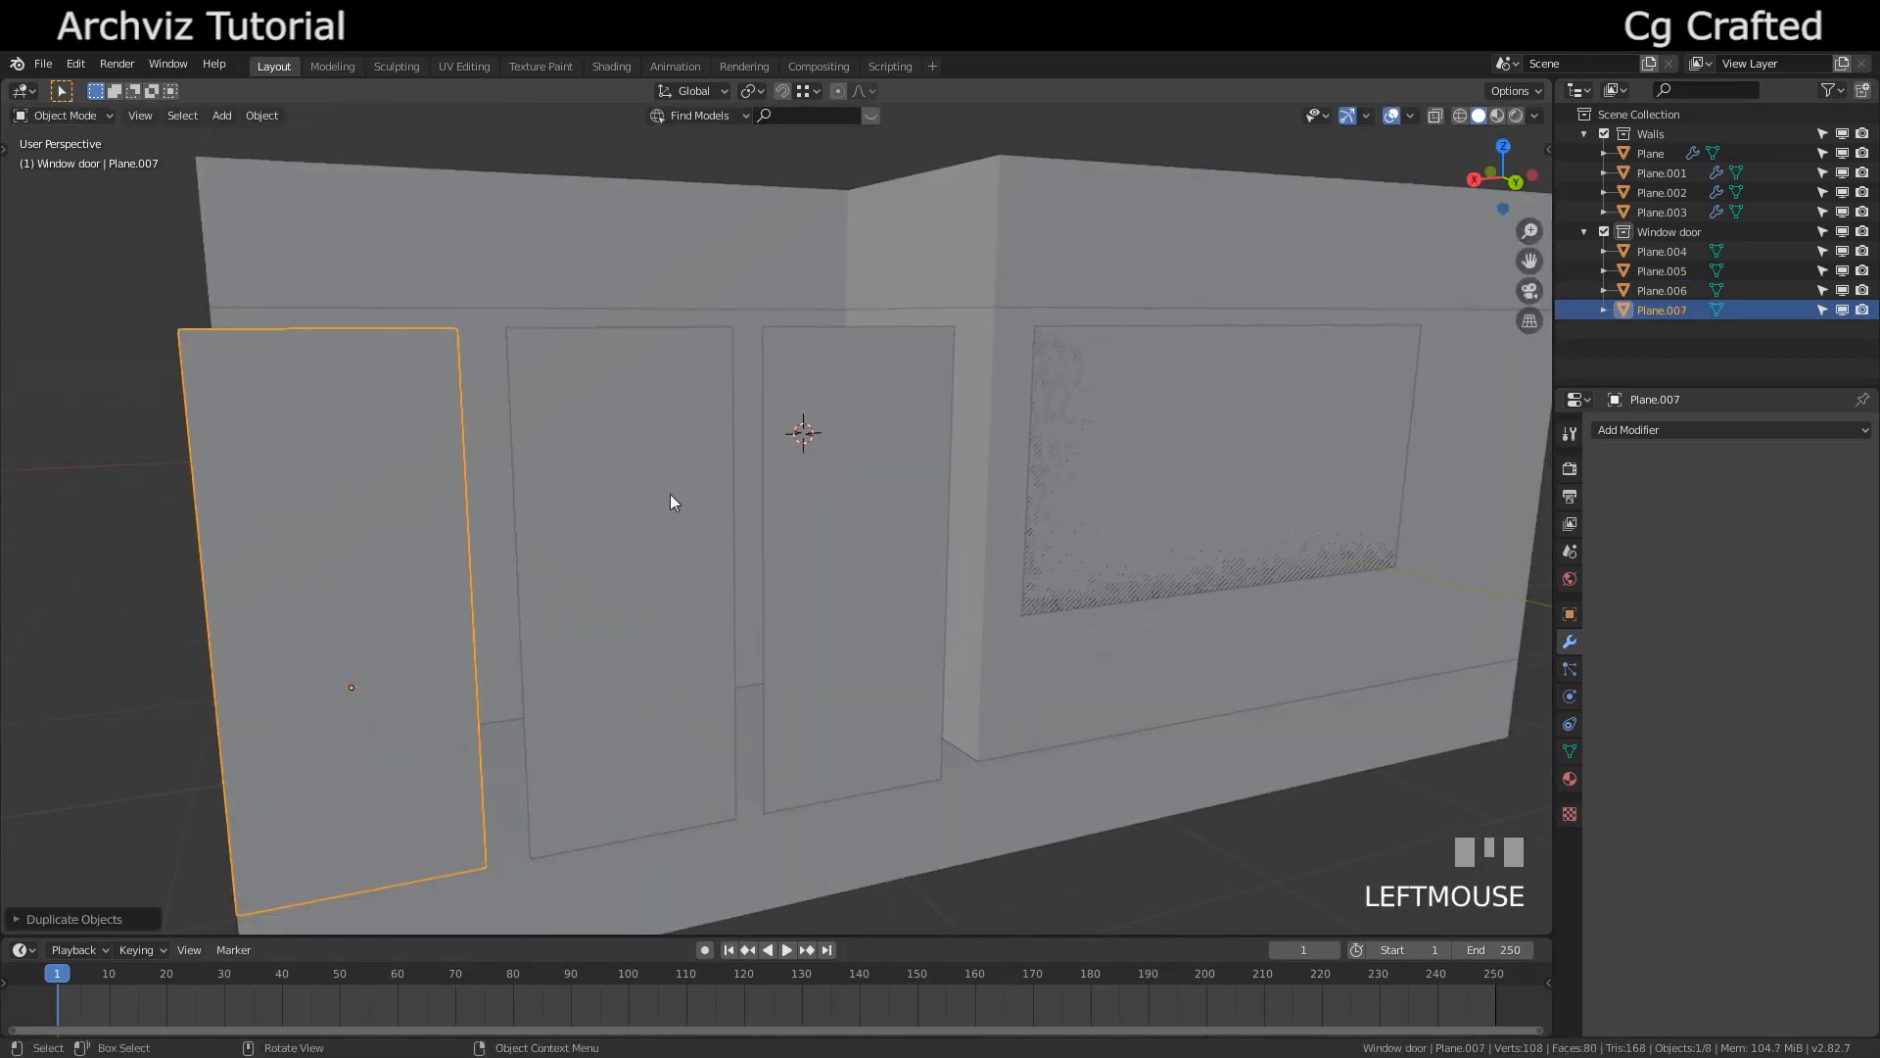
# Delete the original undivided door panel and place the newest copy against the side wall of the recess
pyautogui.click(803, 504)
pyautogui.press('Delete')
pyautogui.press('g')
pyautogui.click(650, 515)
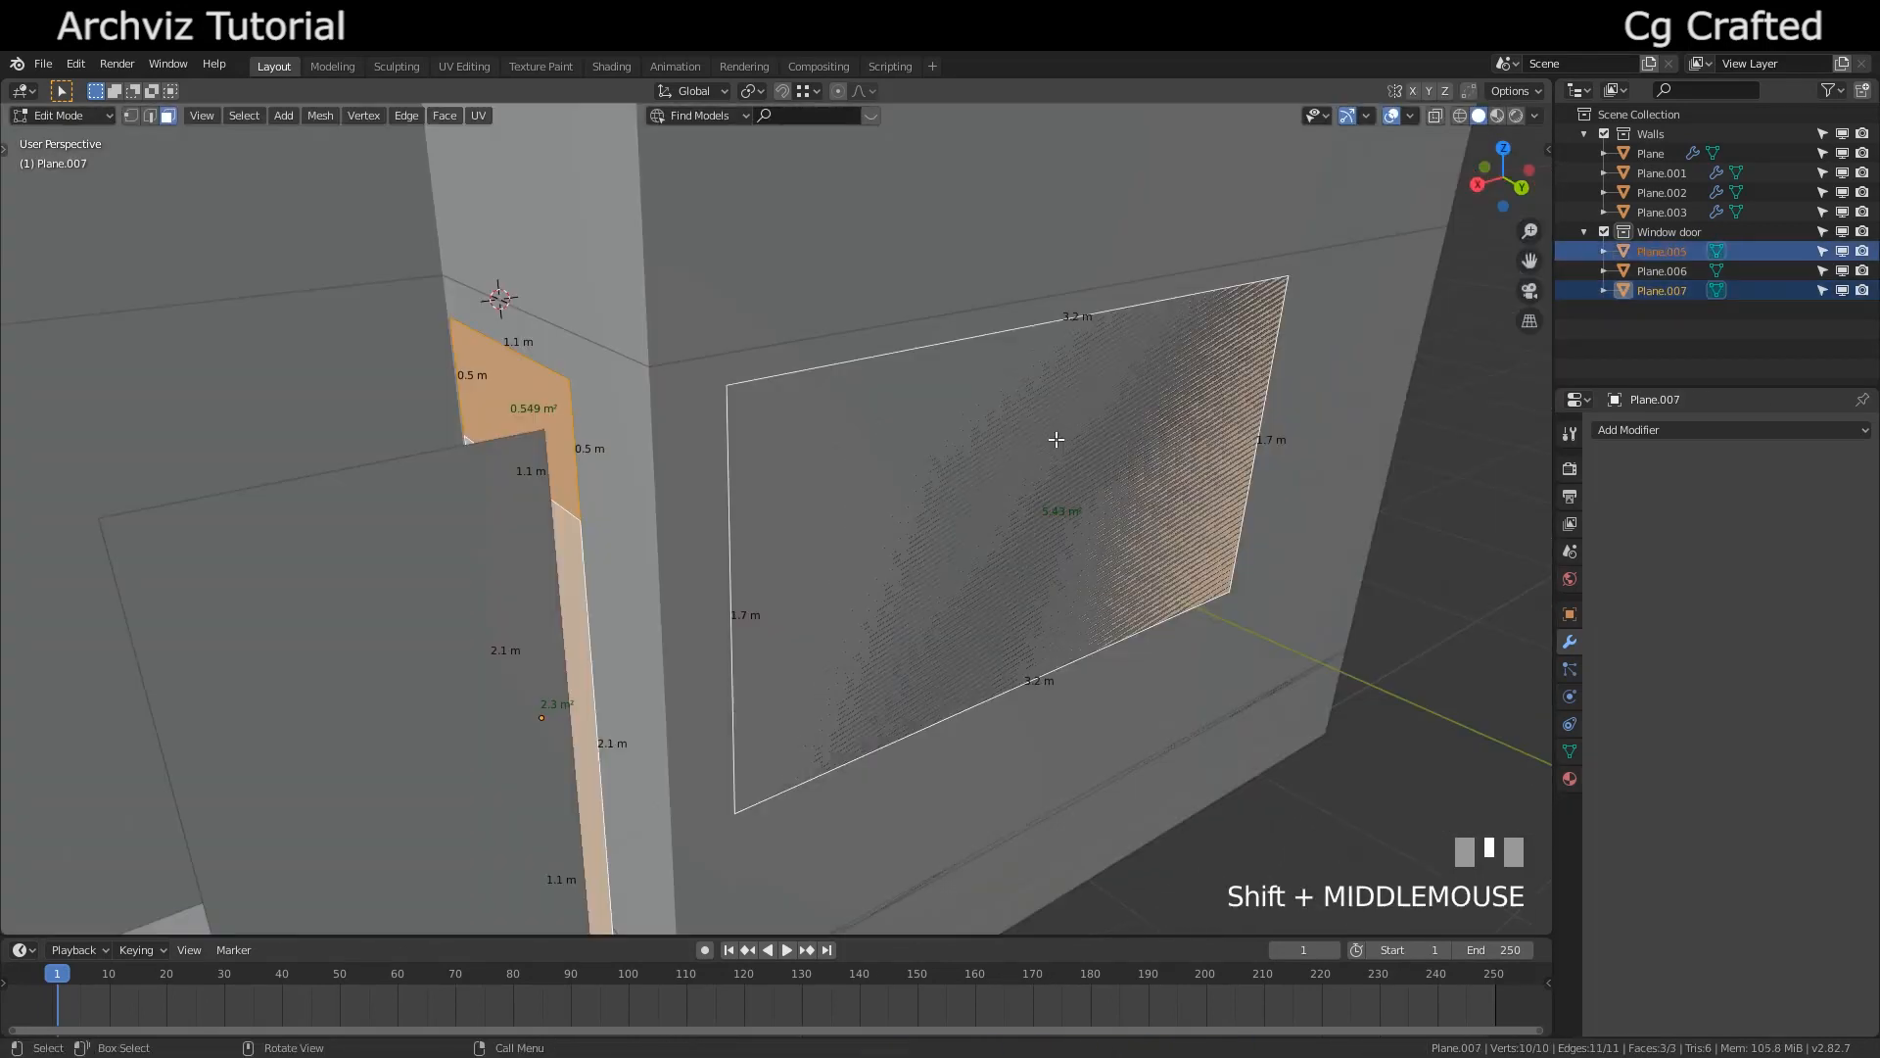
# Try insetting the window and divided door faces as joined regions, and undo the inset
pyautogui.moveTo(1057, 434); pyautogui.dragTo(1145, 409, button='middle')
pyautogui.press('i')
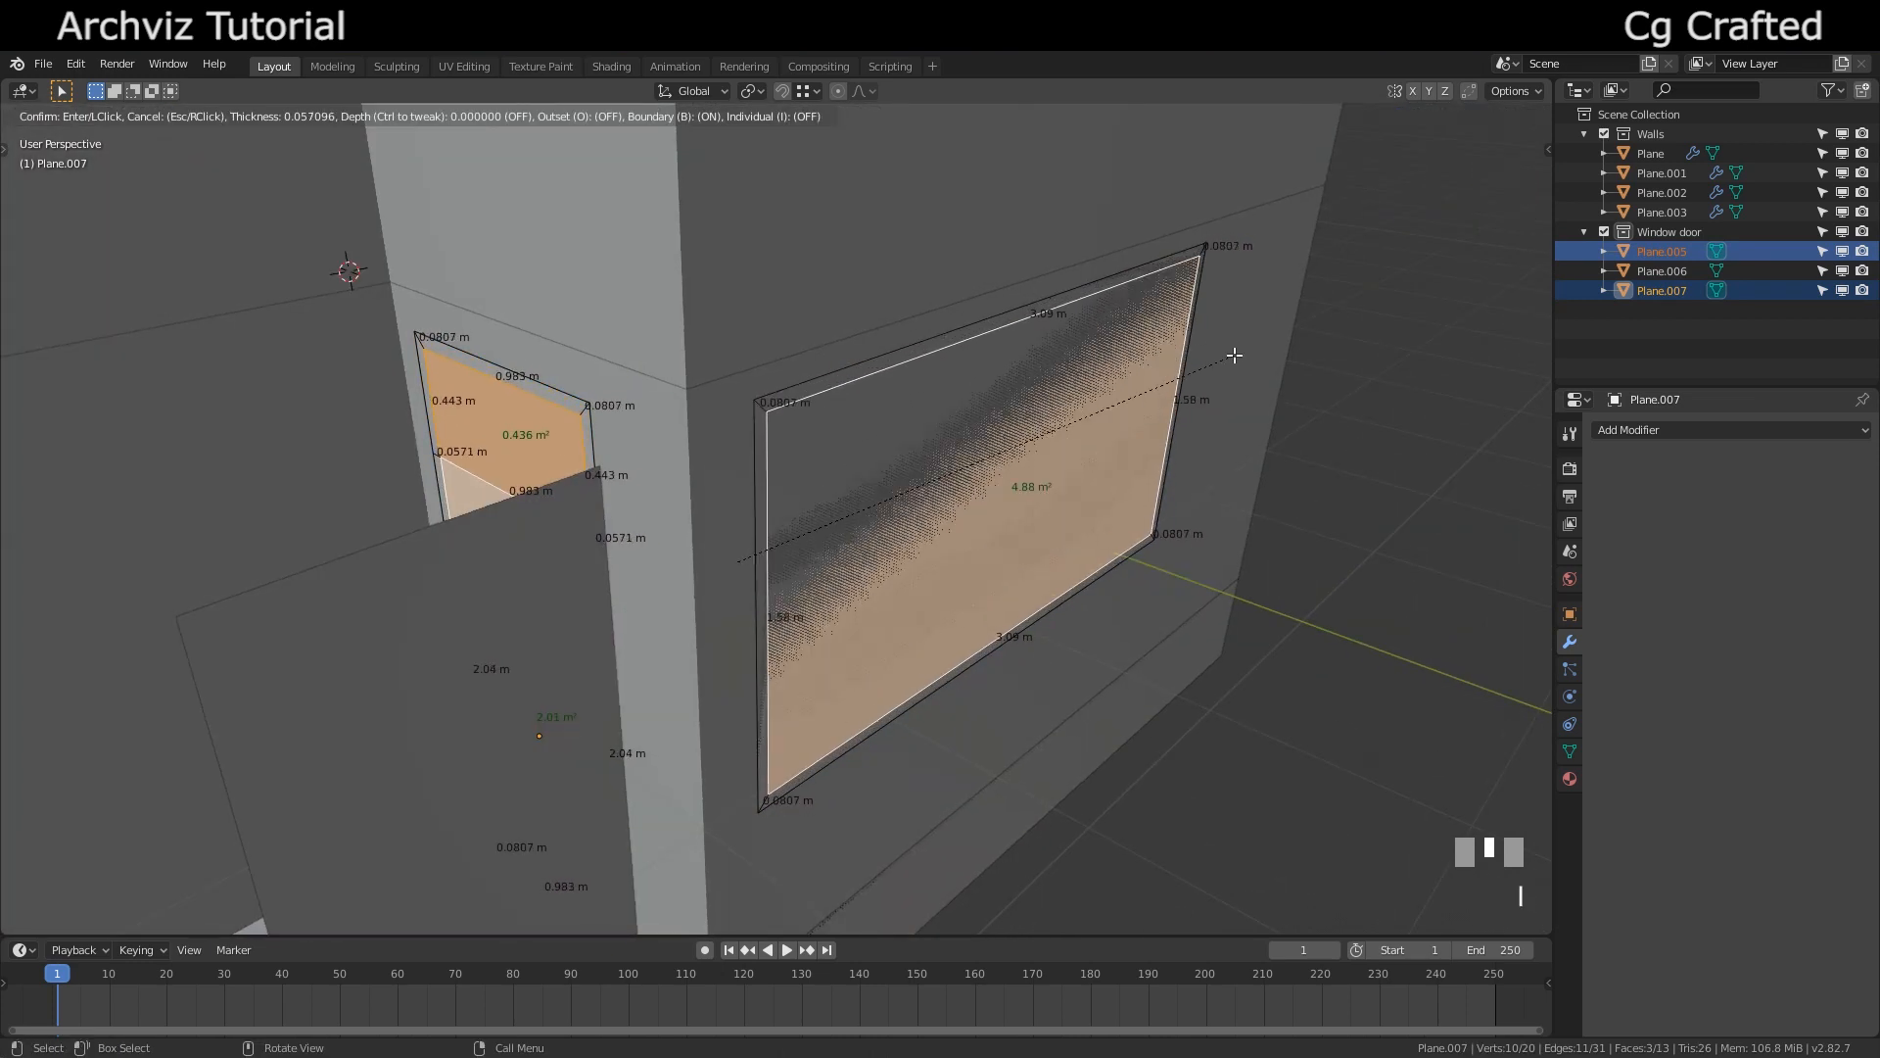
pyautogui.click(1230, 353)
pyautogui.moveTo(1230, 353); pyautogui.dragTo(1362, 301, button='middle')
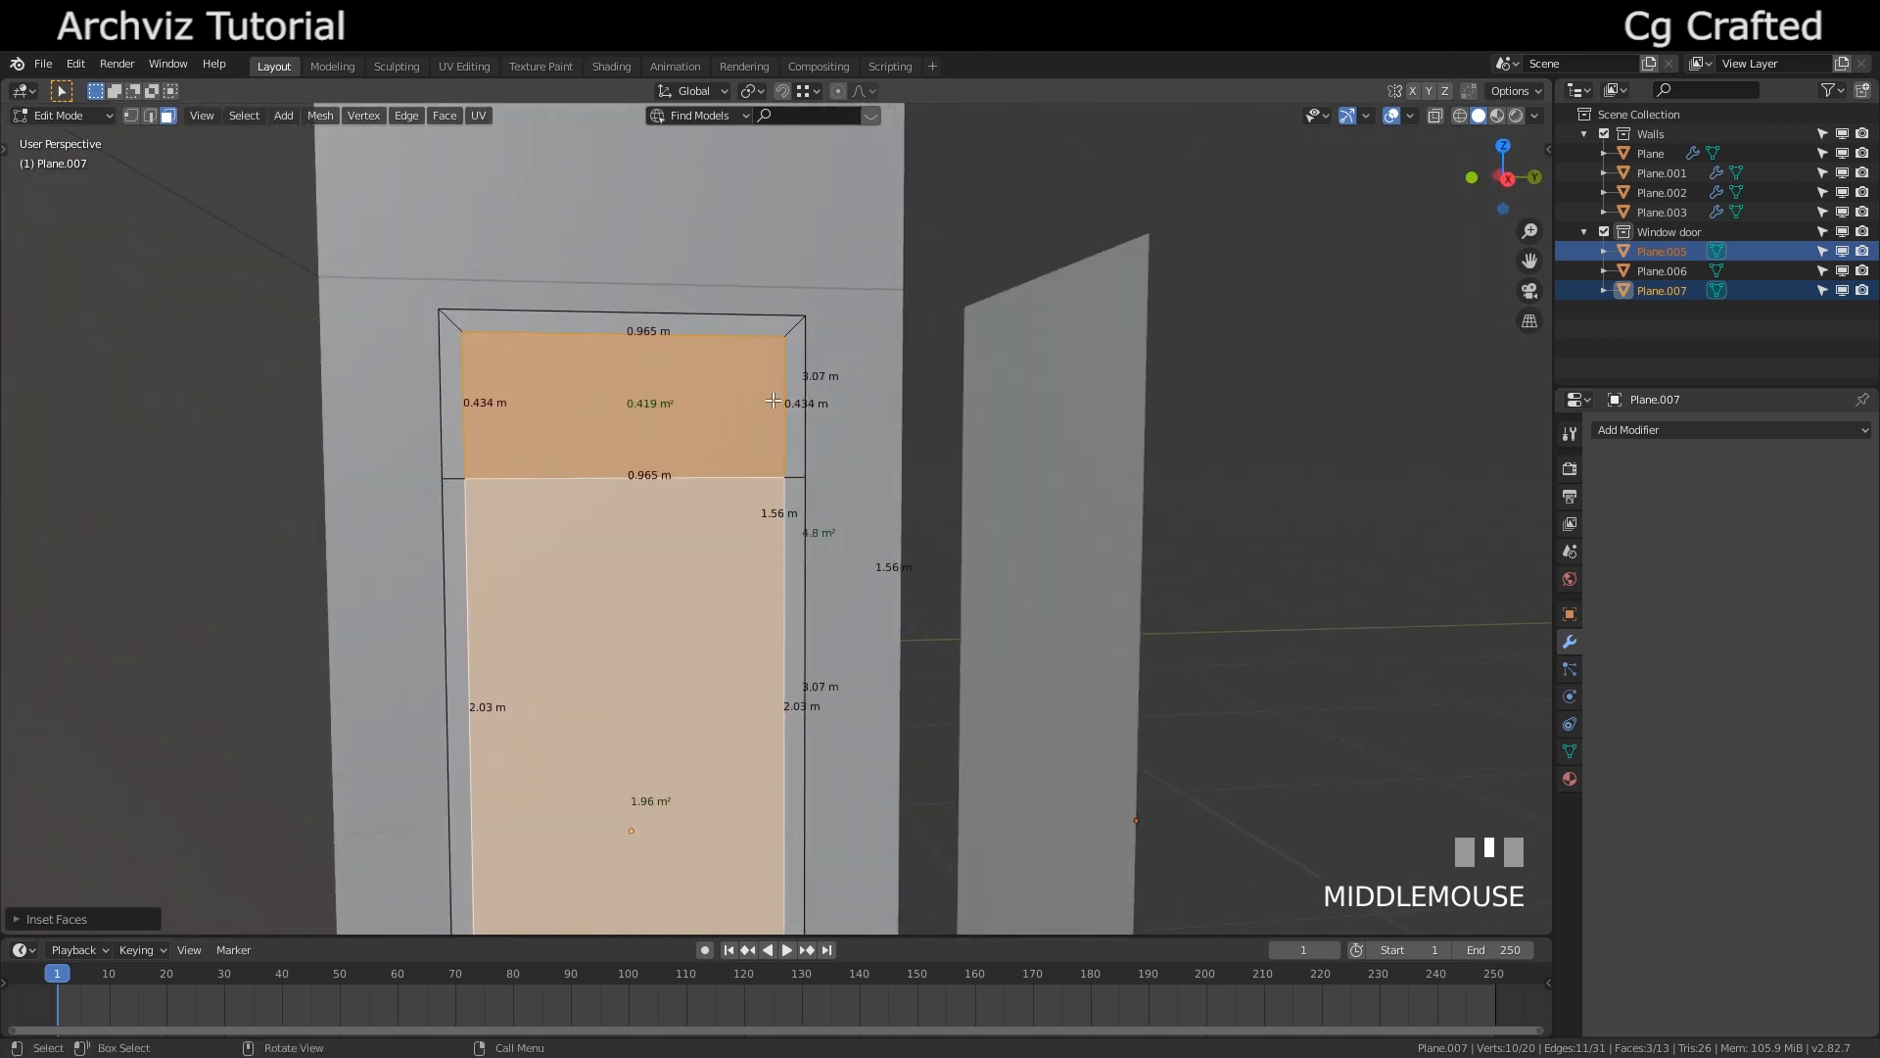
pyautogui.scroll(-4, 543, 447)
pyautogui.hotkey('ctrl', 'z')
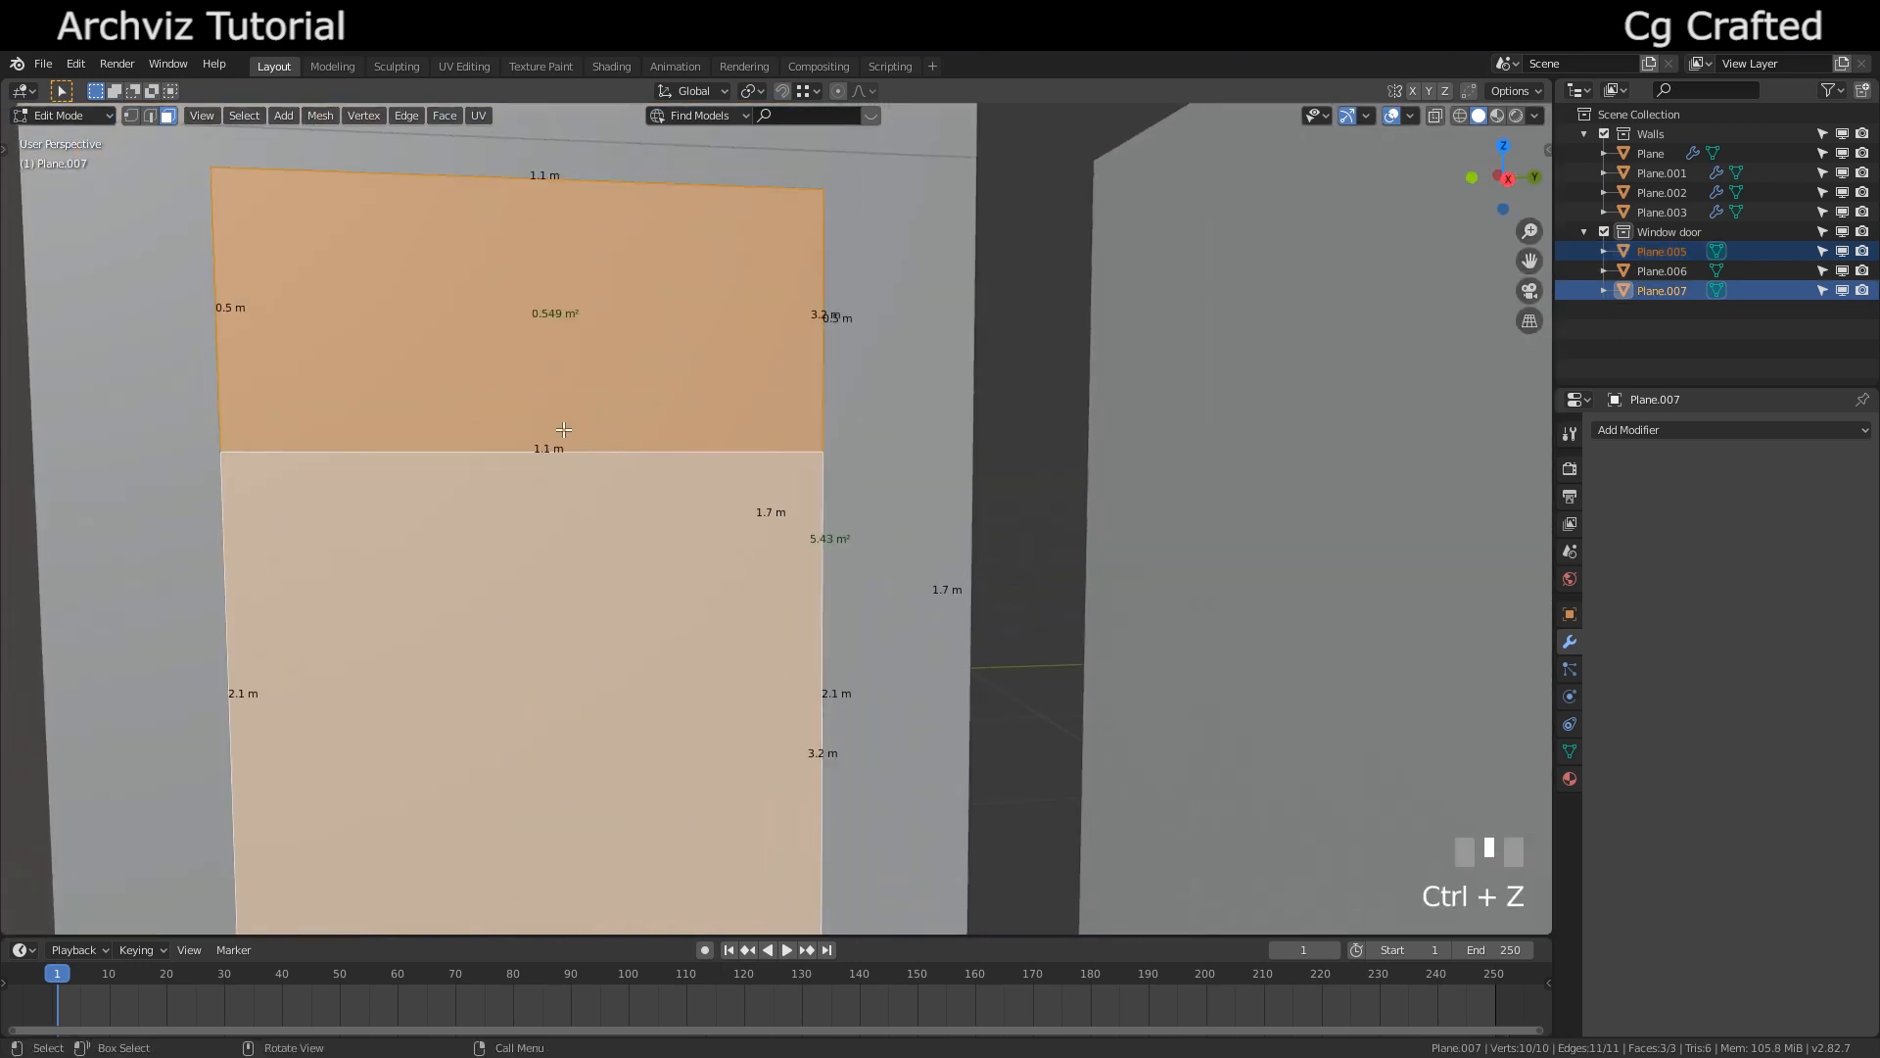
# Inset the window face and both door faces individually, making the door's inner faces about 0.99 m wide
pyautogui.press('i')
pyautogui.press('i')
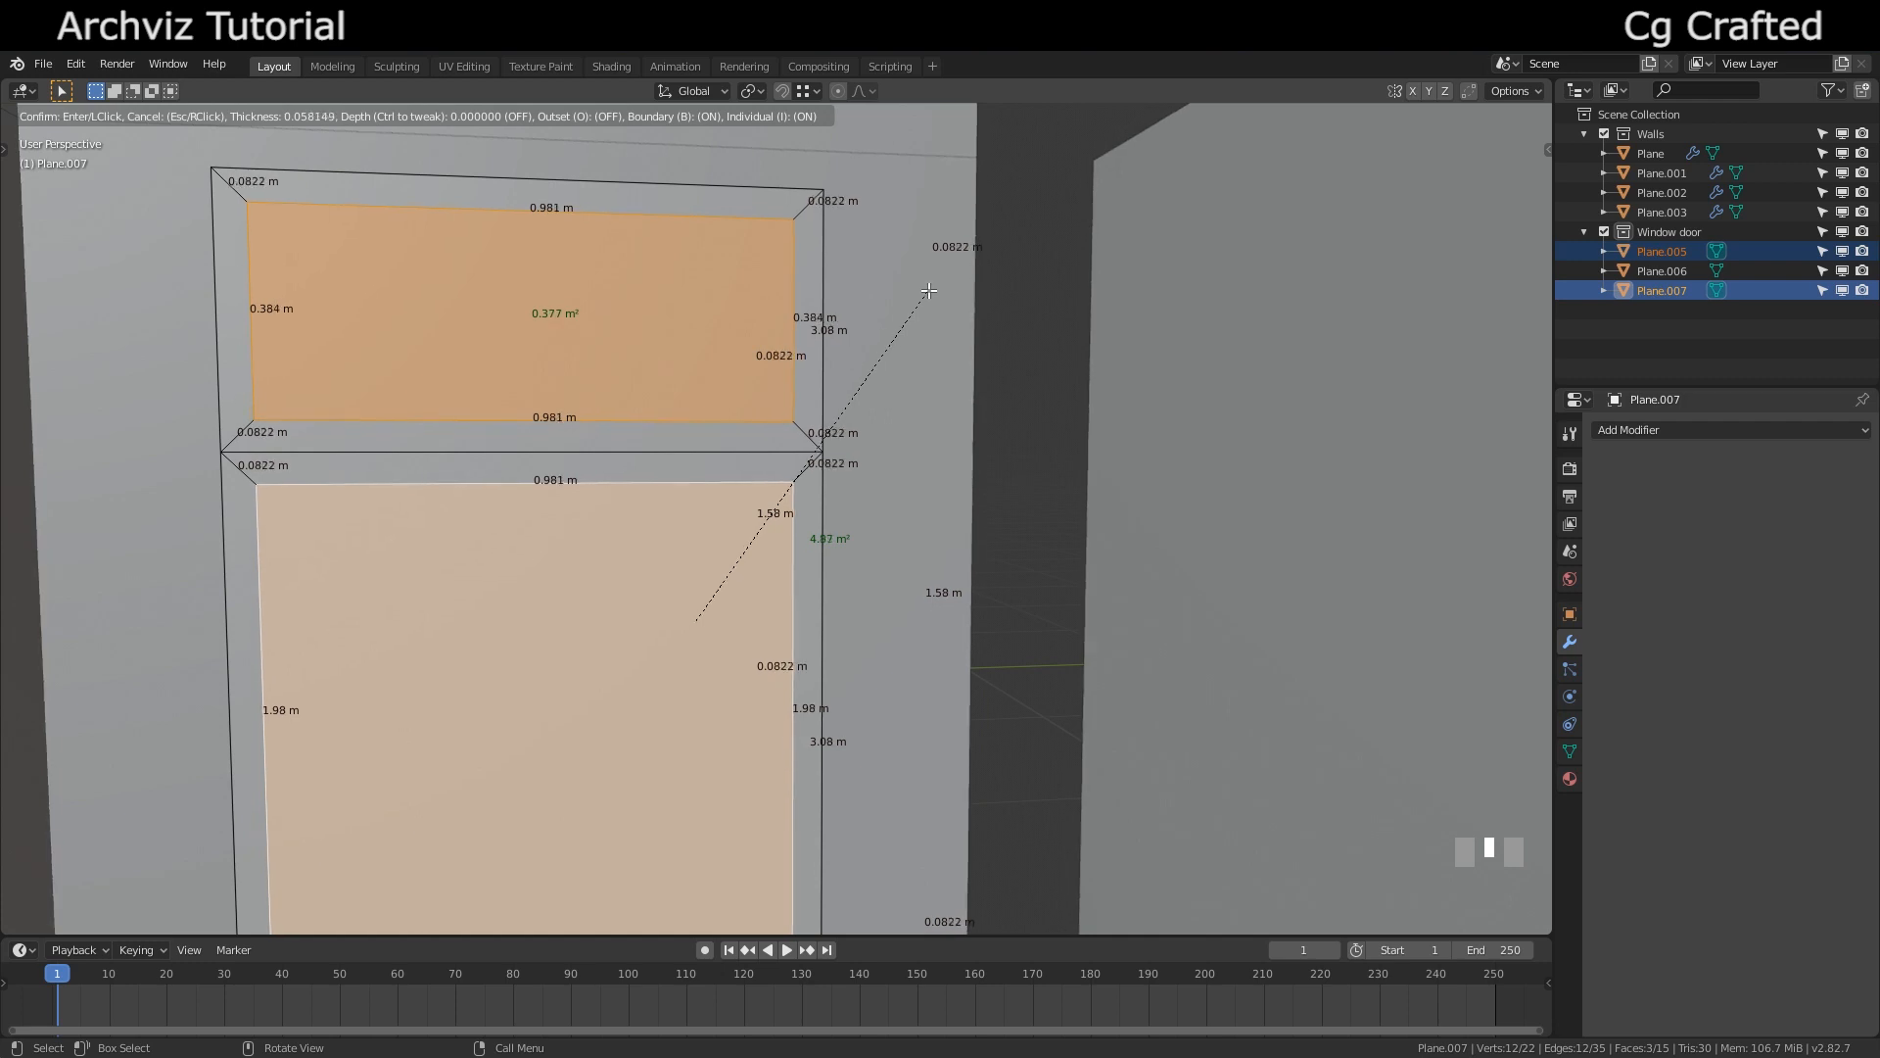
pyautogui.click(929, 290)
# Move the door panel's outer bottom edge up about 0.027 m along Z
pyautogui.keyDown('shift'); pyautogui.moveTo(634, 602); pyautogui.dragTo(734, 835, button='middle'); pyautogui.keyUp('shift')
pyautogui.click(823, 688)
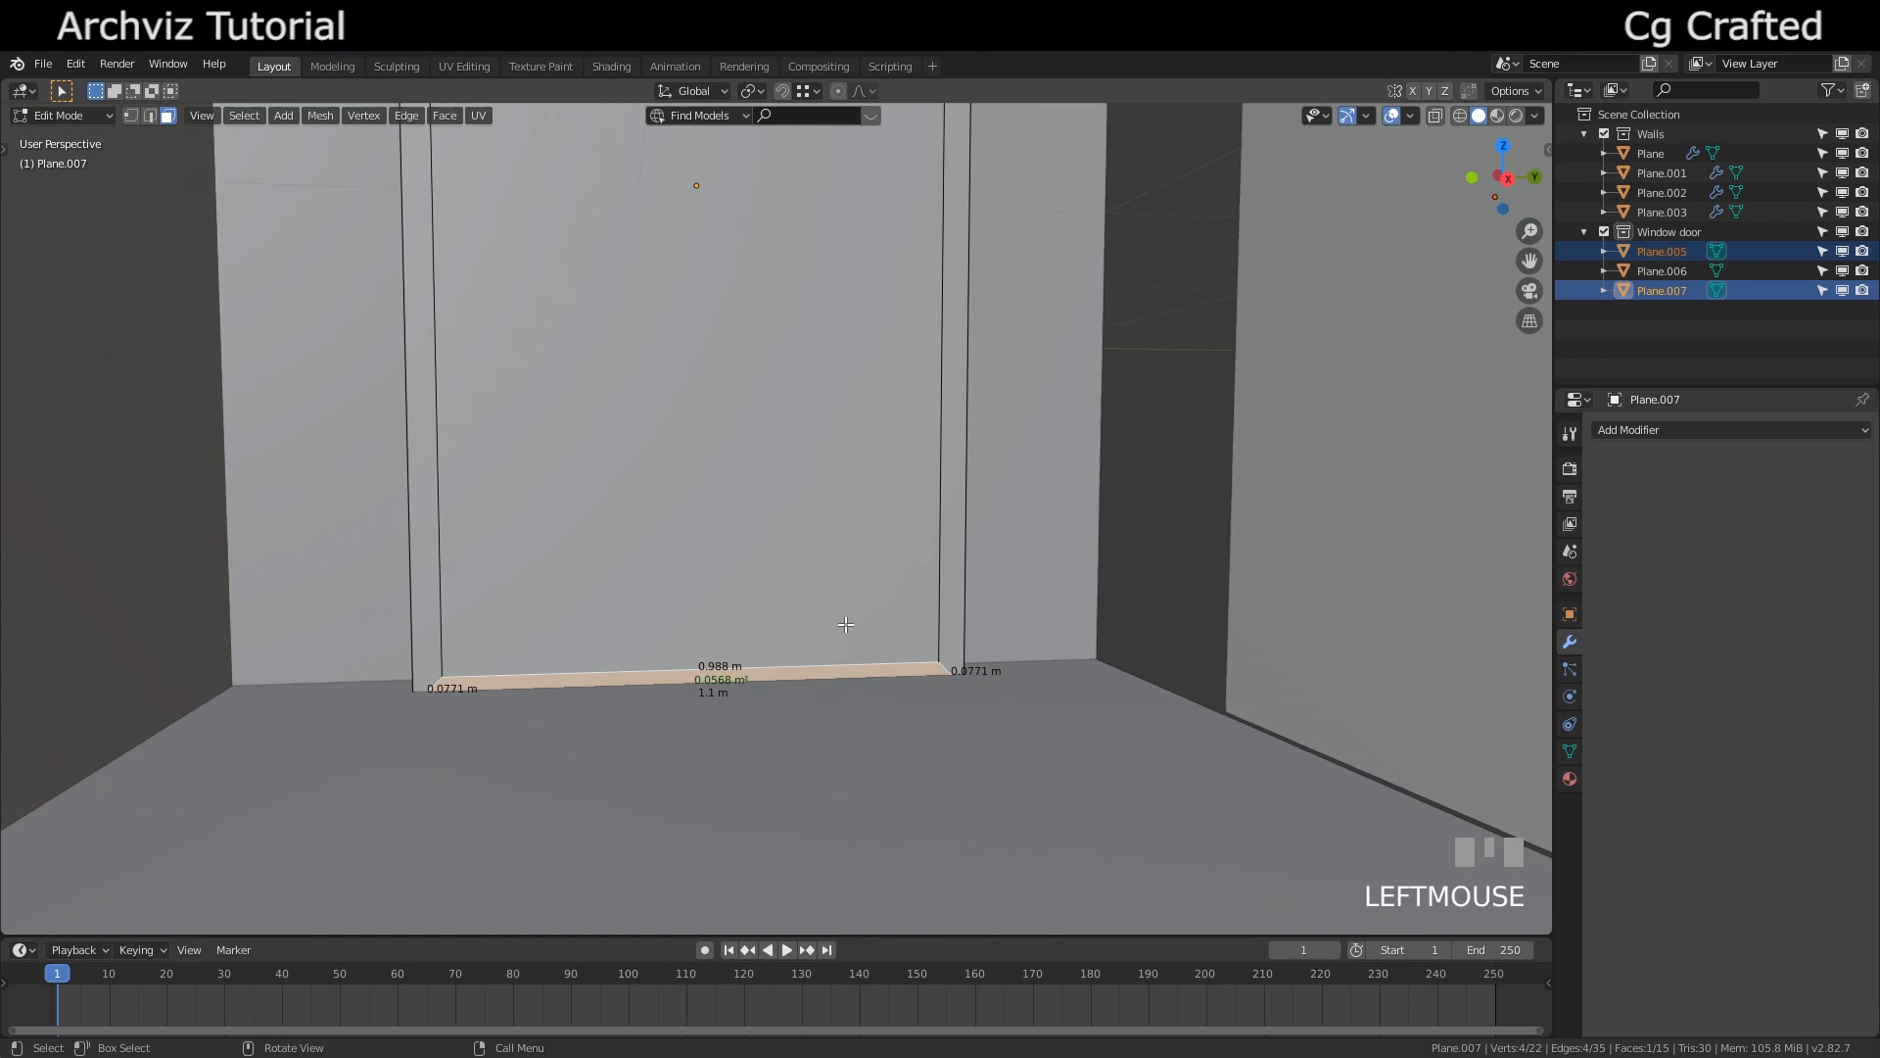
pyautogui.click(848, 627)
pyautogui.press('2')
pyautogui.click(850, 665)
pyautogui.moveTo(850, 665)
pyautogui.mouseDown(button='middle')
pyautogui.moveTo(855, 625)
pyautogui.moveTo(869, 650)
pyautogui.mouseUp(button='middle')
pyautogui.press('g')
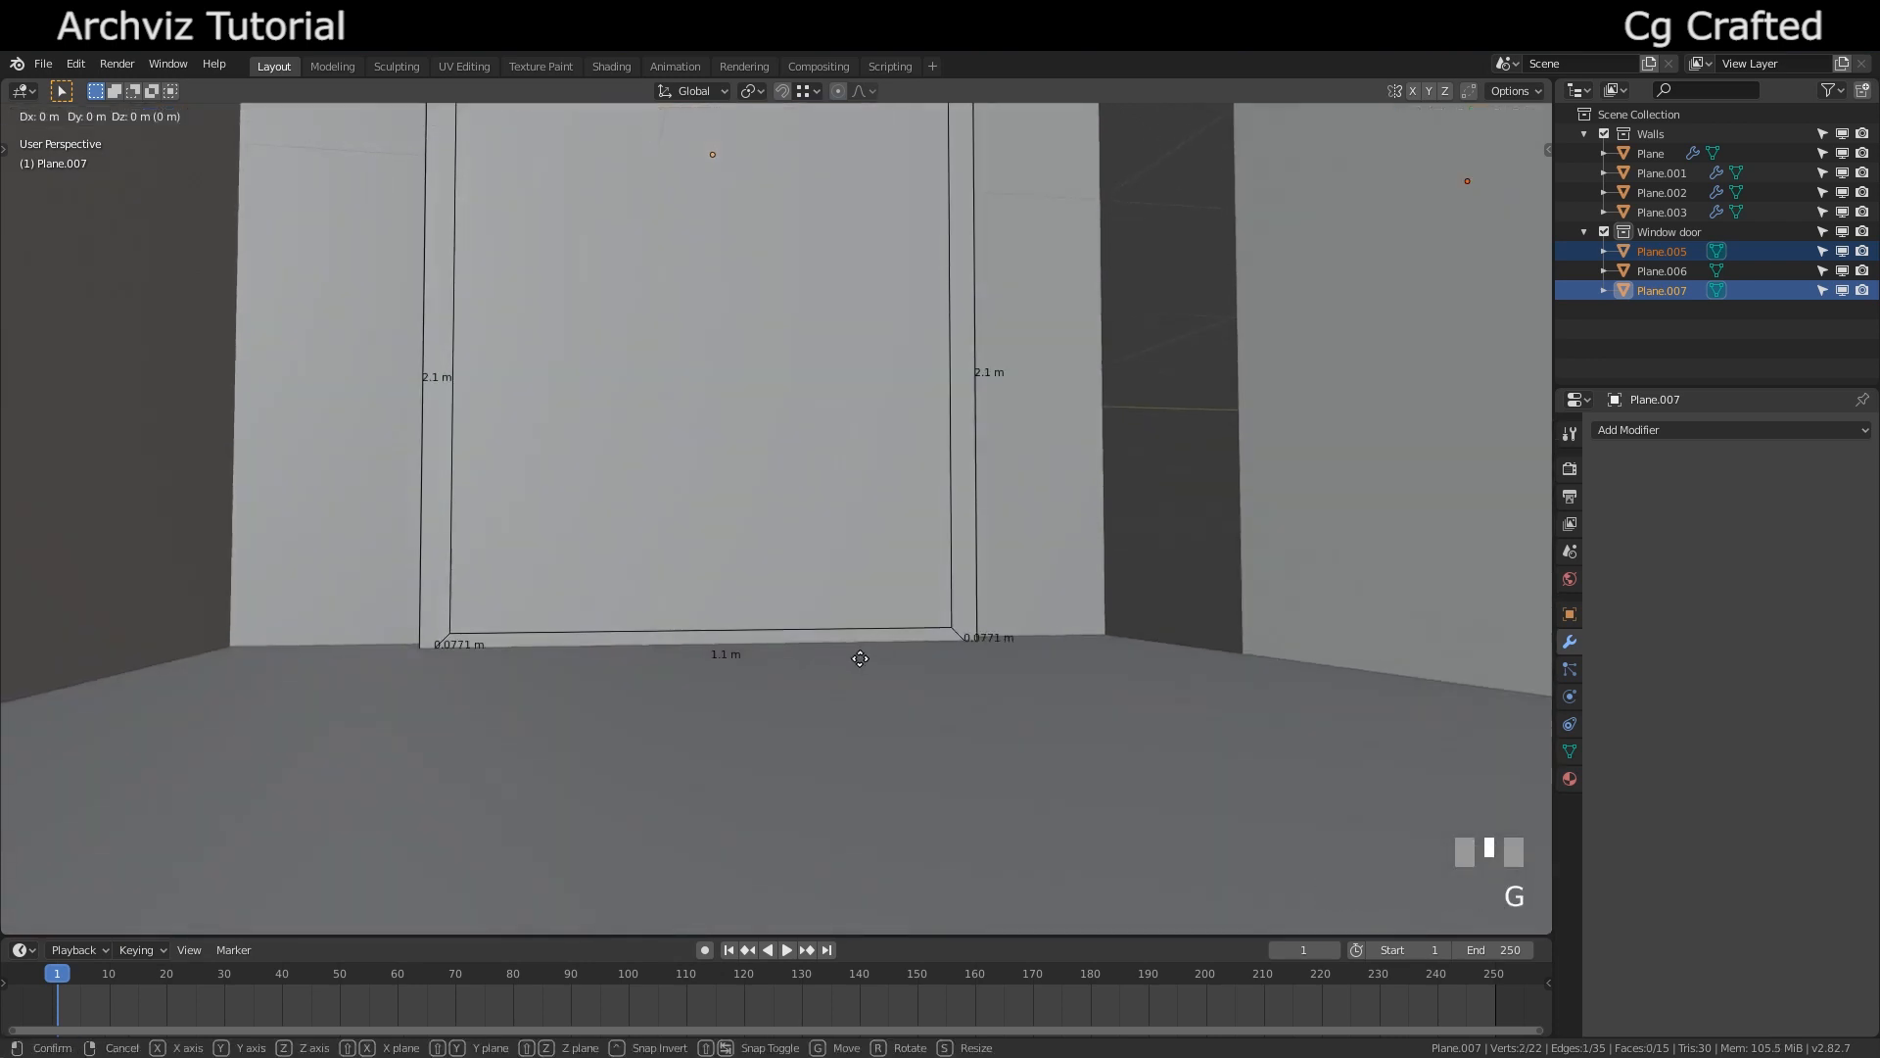
pyautogui.press('z')
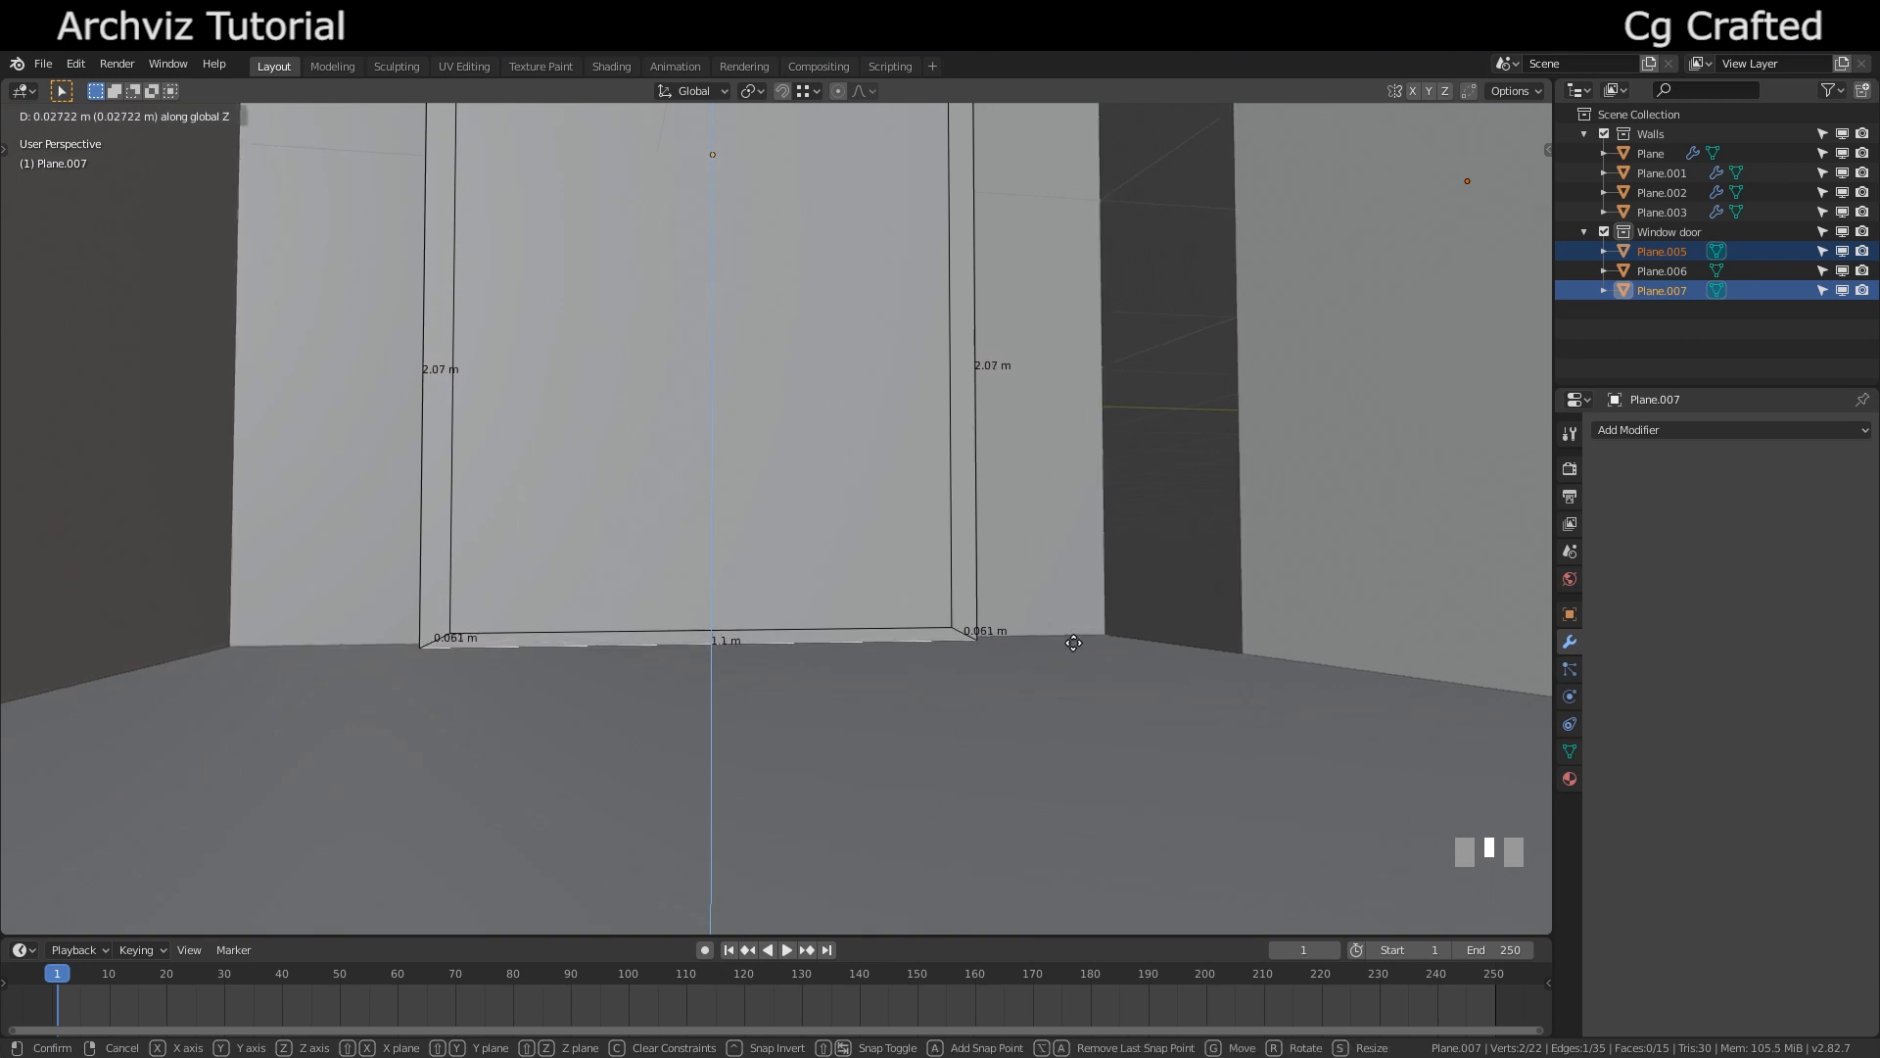
pyautogui.keyDown('shift'); pyautogui.click(1073, 634); pyautogui.keyUp('shift')
# Lower the door panel's inner bottom edge slightly along Z, making the lower inner face about 2 m tall
pyautogui.click(790, 631)
pyautogui.press('g')
pyautogui.press('z')
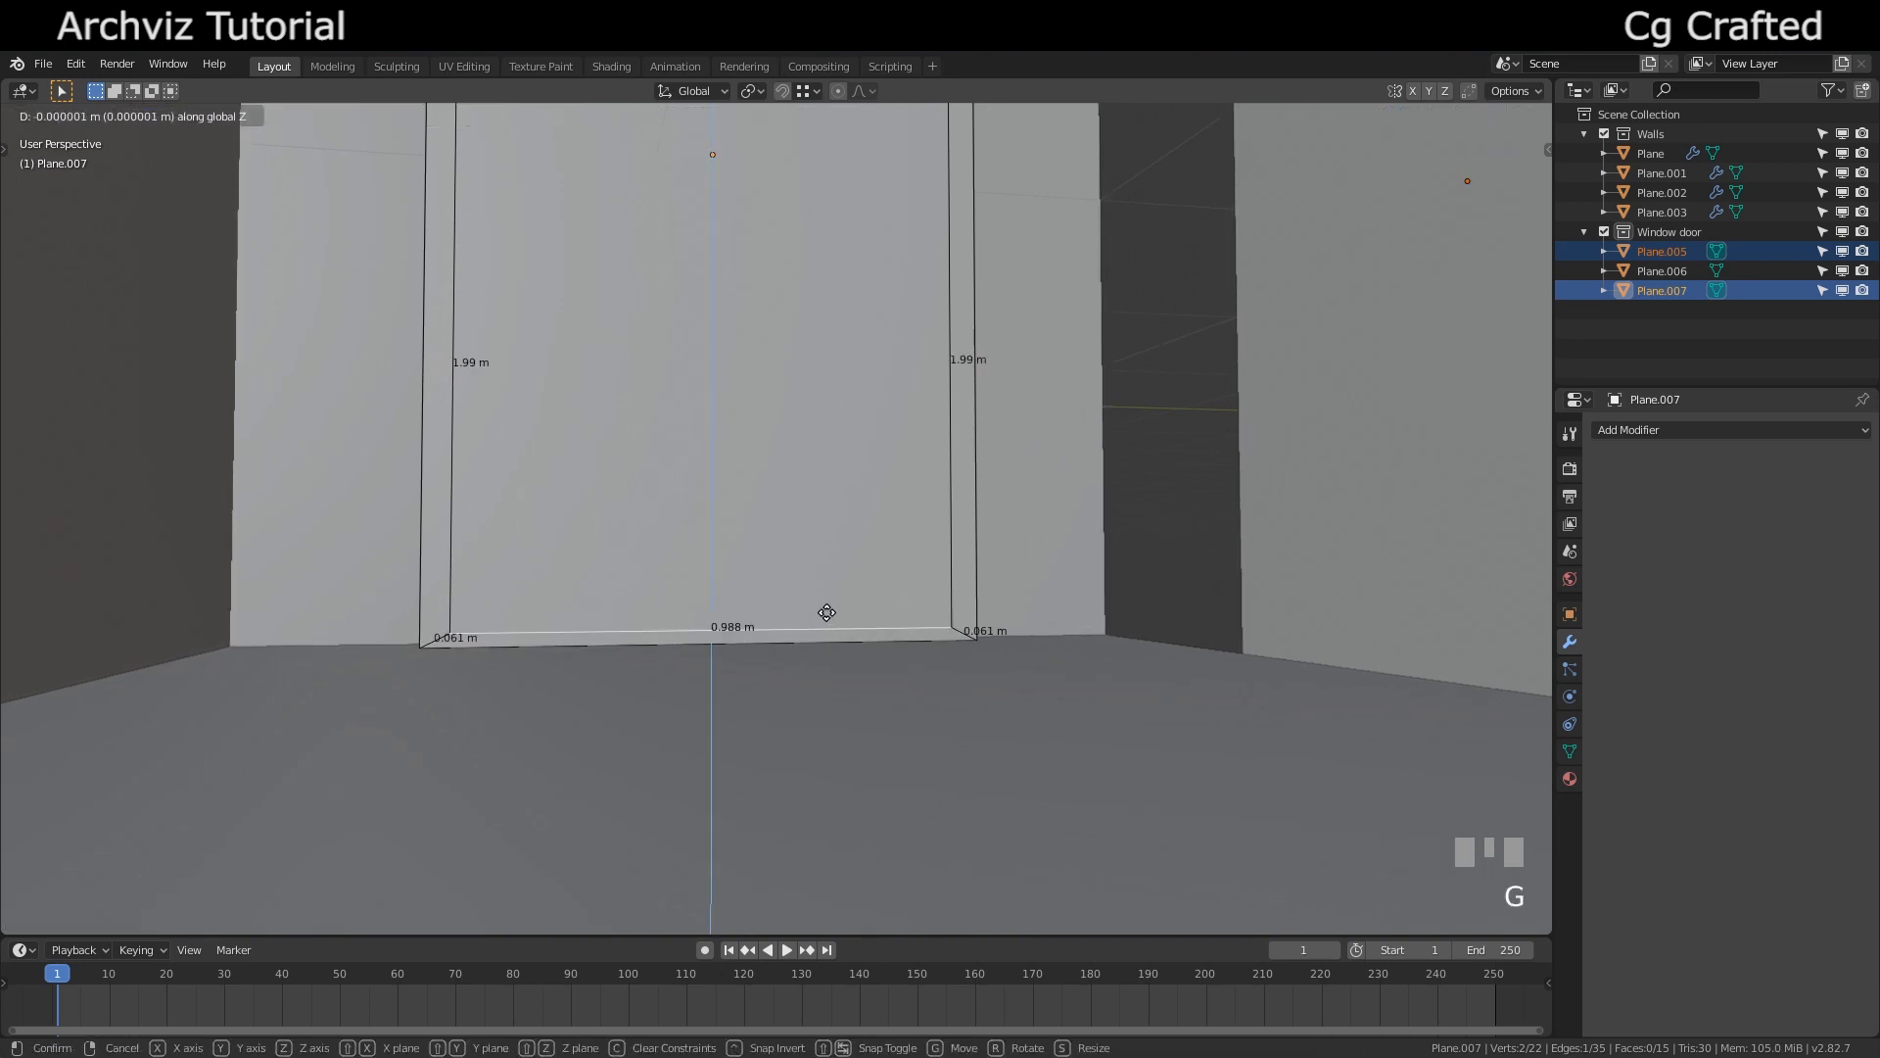
pyautogui.click(827, 645)
# Select the inner faces of the door and the window and separate them from their outer frames into new objects
pyautogui.moveTo(826, 645); pyautogui.dragTo(752, 755, button='middle')
pyautogui.scroll(-3, 759, 714)
pyautogui.scroll(-2, 751, 755)
pyautogui.press('3')
pyautogui.click(770, 606)
pyautogui.keyDown('shift'); pyautogui.click(725, 328); pyautogui.keyUp('shift')
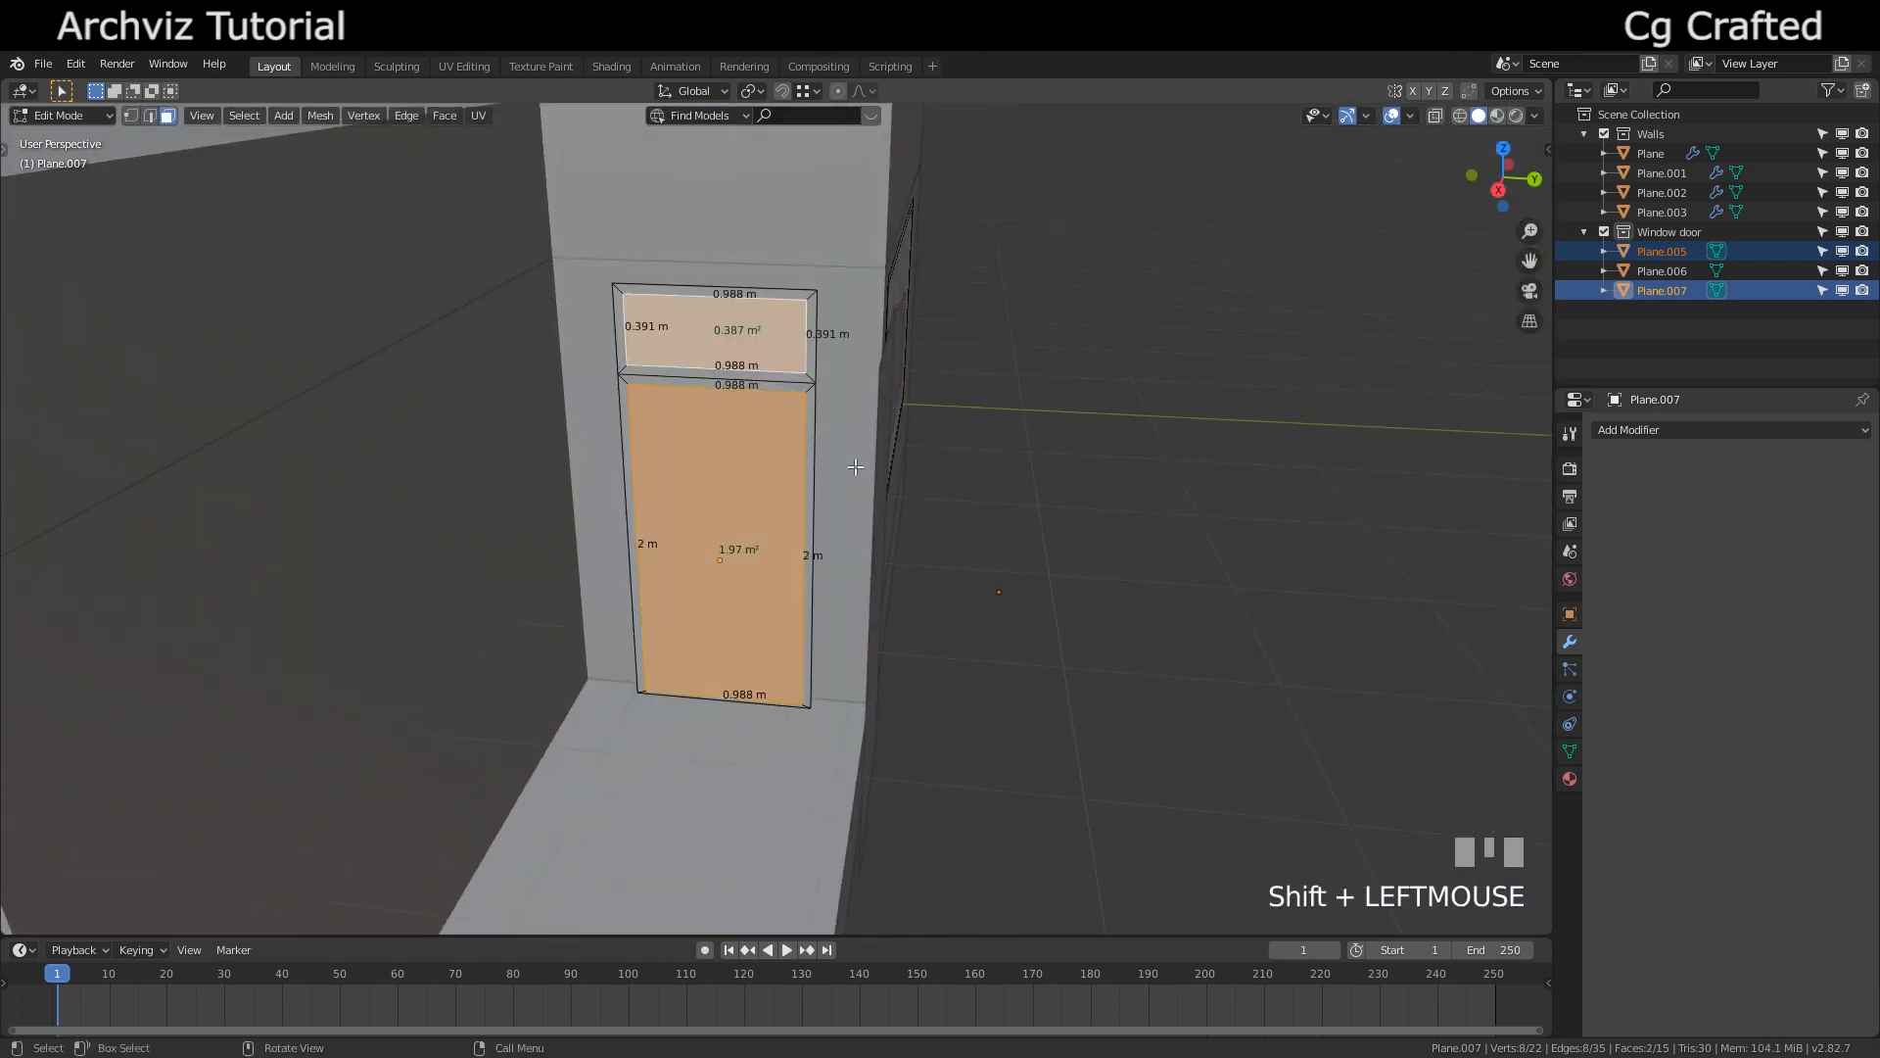
pyautogui.moveTo(724, 328); pyautogui.dragTo(826, 412, button='middle')
pyautogui.keyDown('shift'); pyautogui.click(864, 413); pyautogui.keyUp('shift')
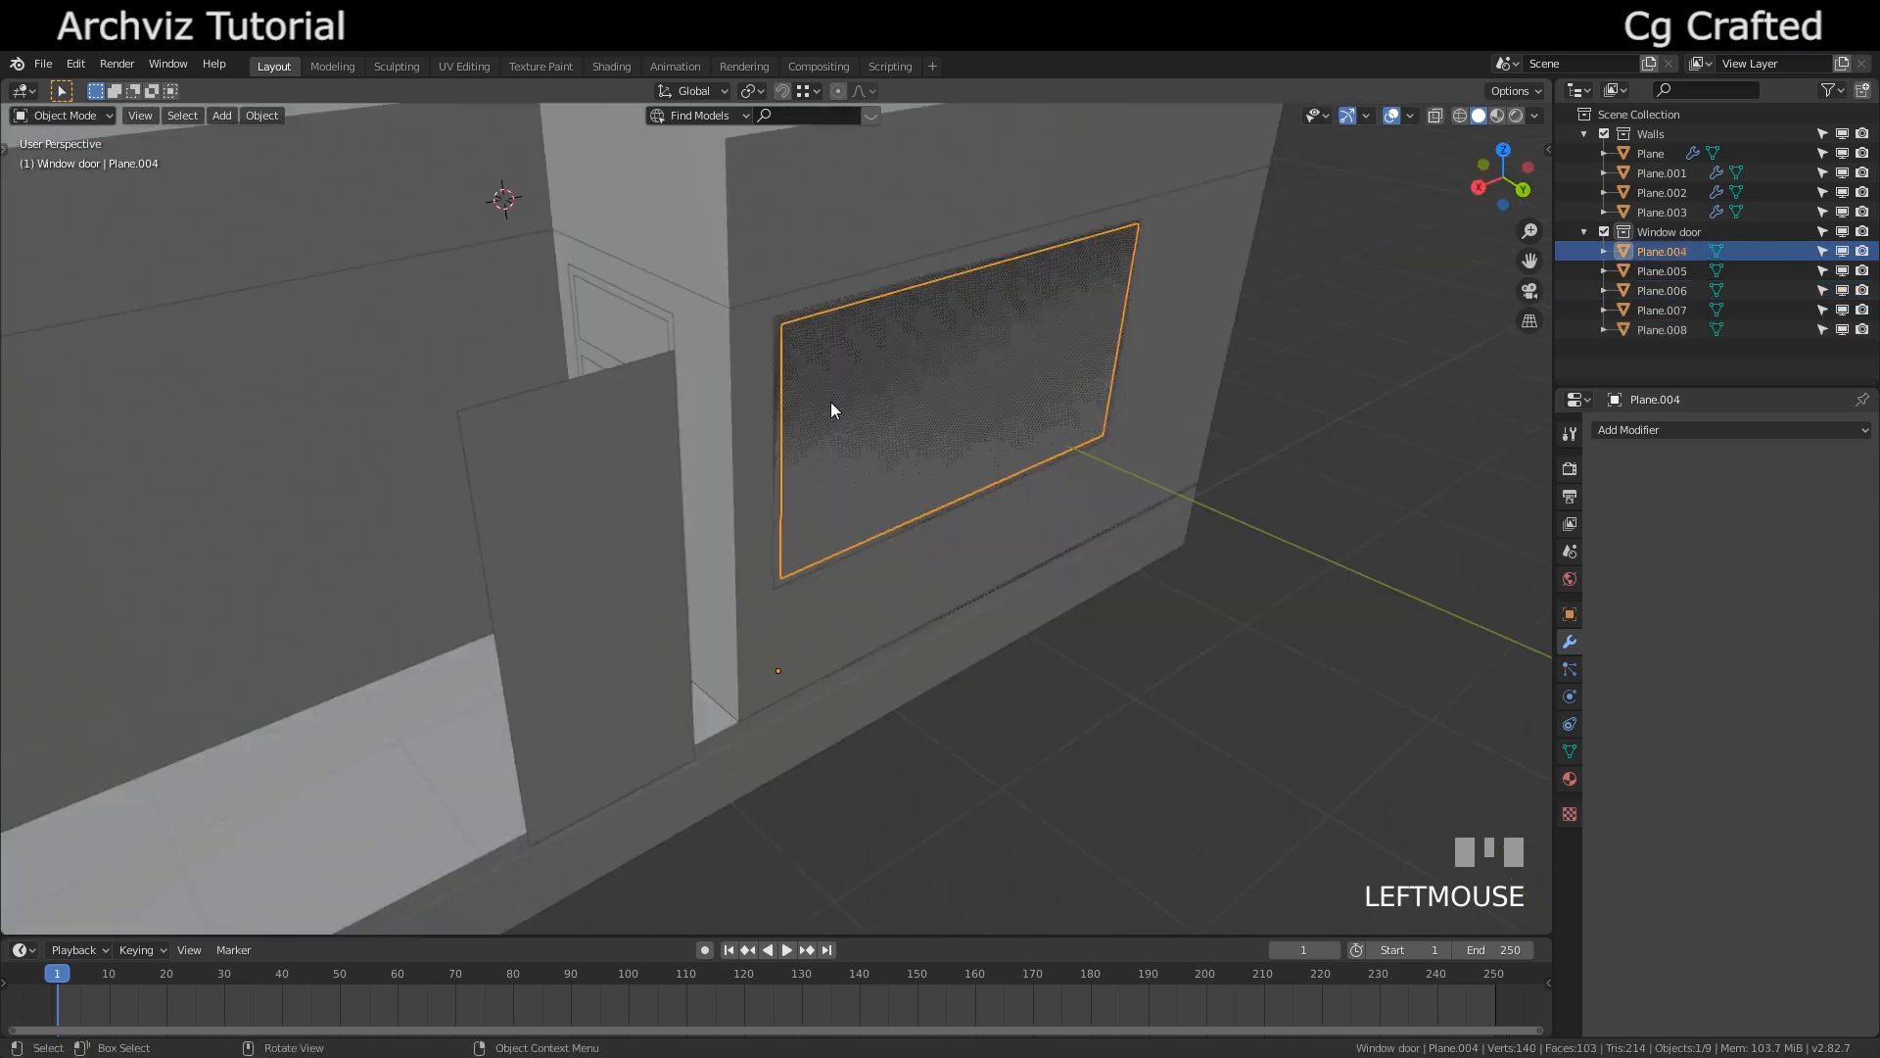
# Add two vertical loop cuts to the separated window pane, dividing it into three equal sections
pyautogui.moveTo(830, 402); pyautogui.dragTo(898, 323, button='middle')
pyautogui.press('Tab')
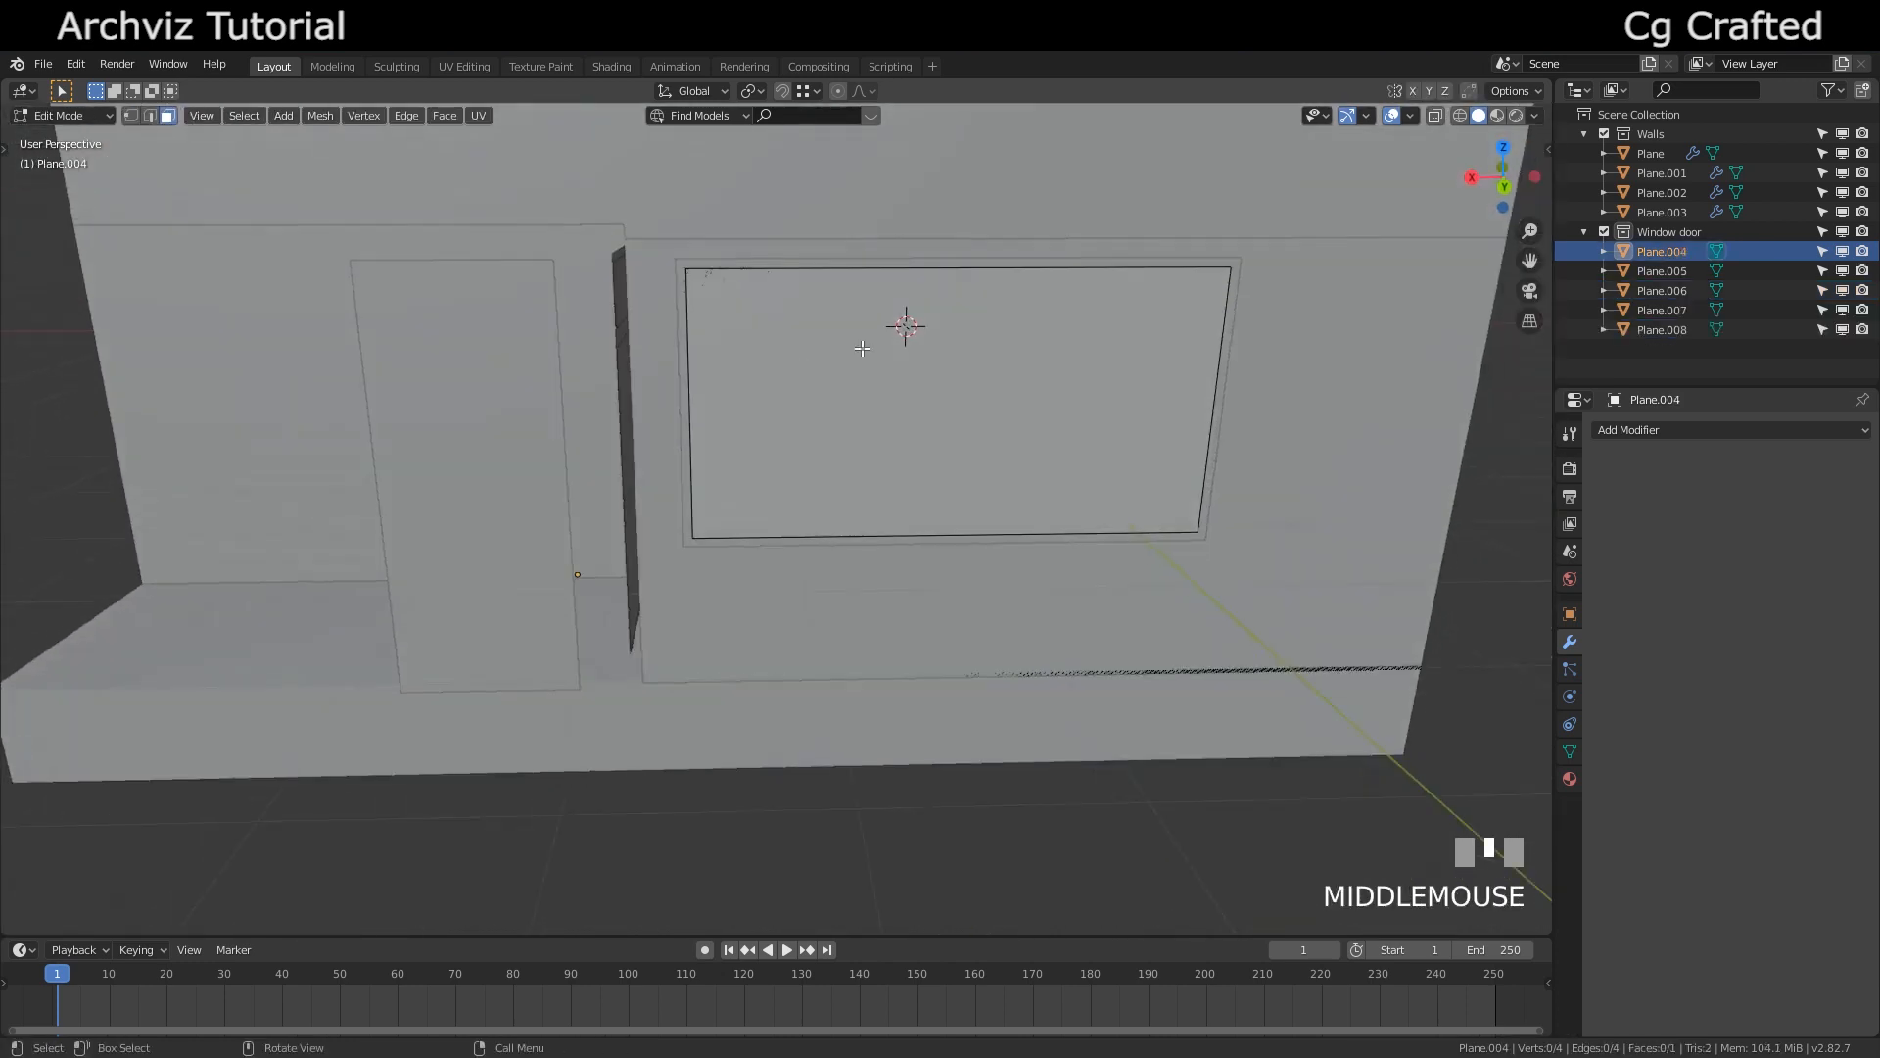
pyautogui.hotkey('ctrl', 'r')
pyautogui.click(978, 285)
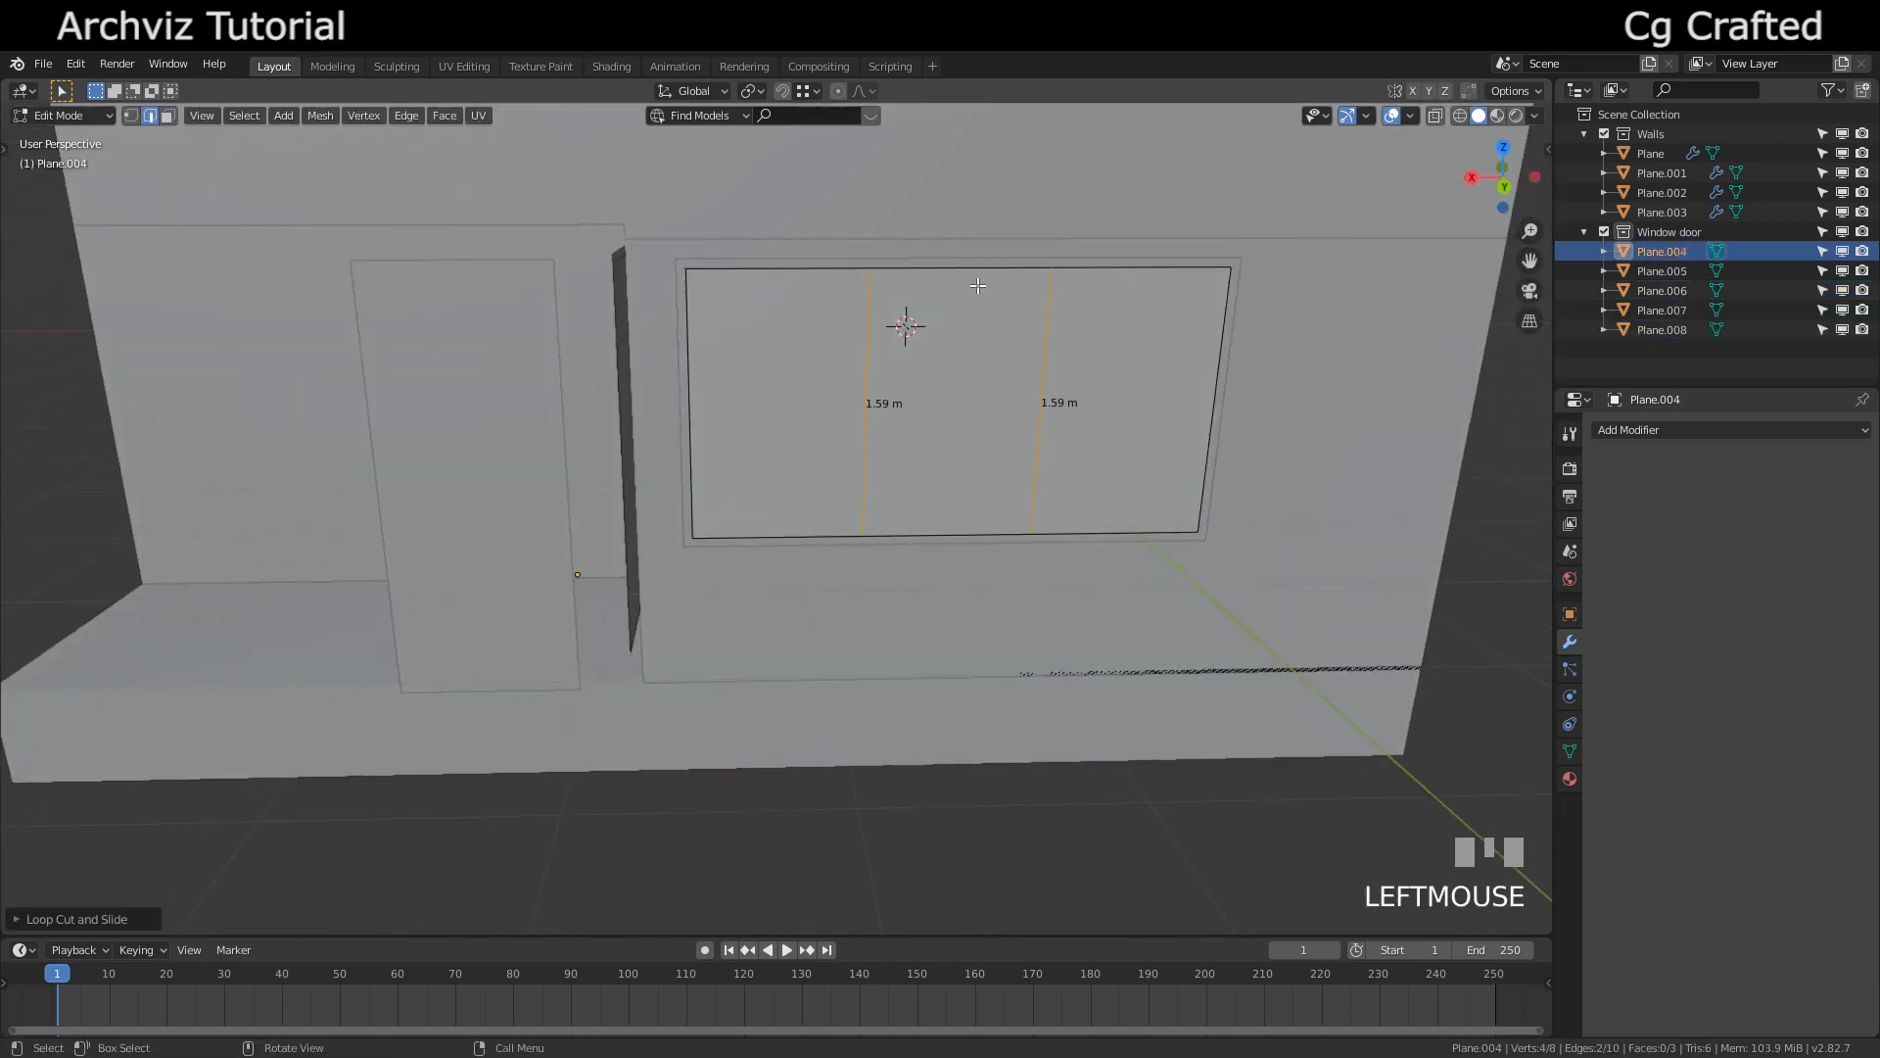
# Inset the three window sections individually and scale the whole pane mesh up slightly, to about 1.04 m per section
pyautogui.press('3')
pyautogui.click(984, 362)
pyautogui.keyDown('shift'); pyautogui.click(1067, 348); pyautogui.keyUp('shift')
pyautogui.keyDown('shift'); pyautogui.click(807, 331); pyautogui.keyUp('shift')
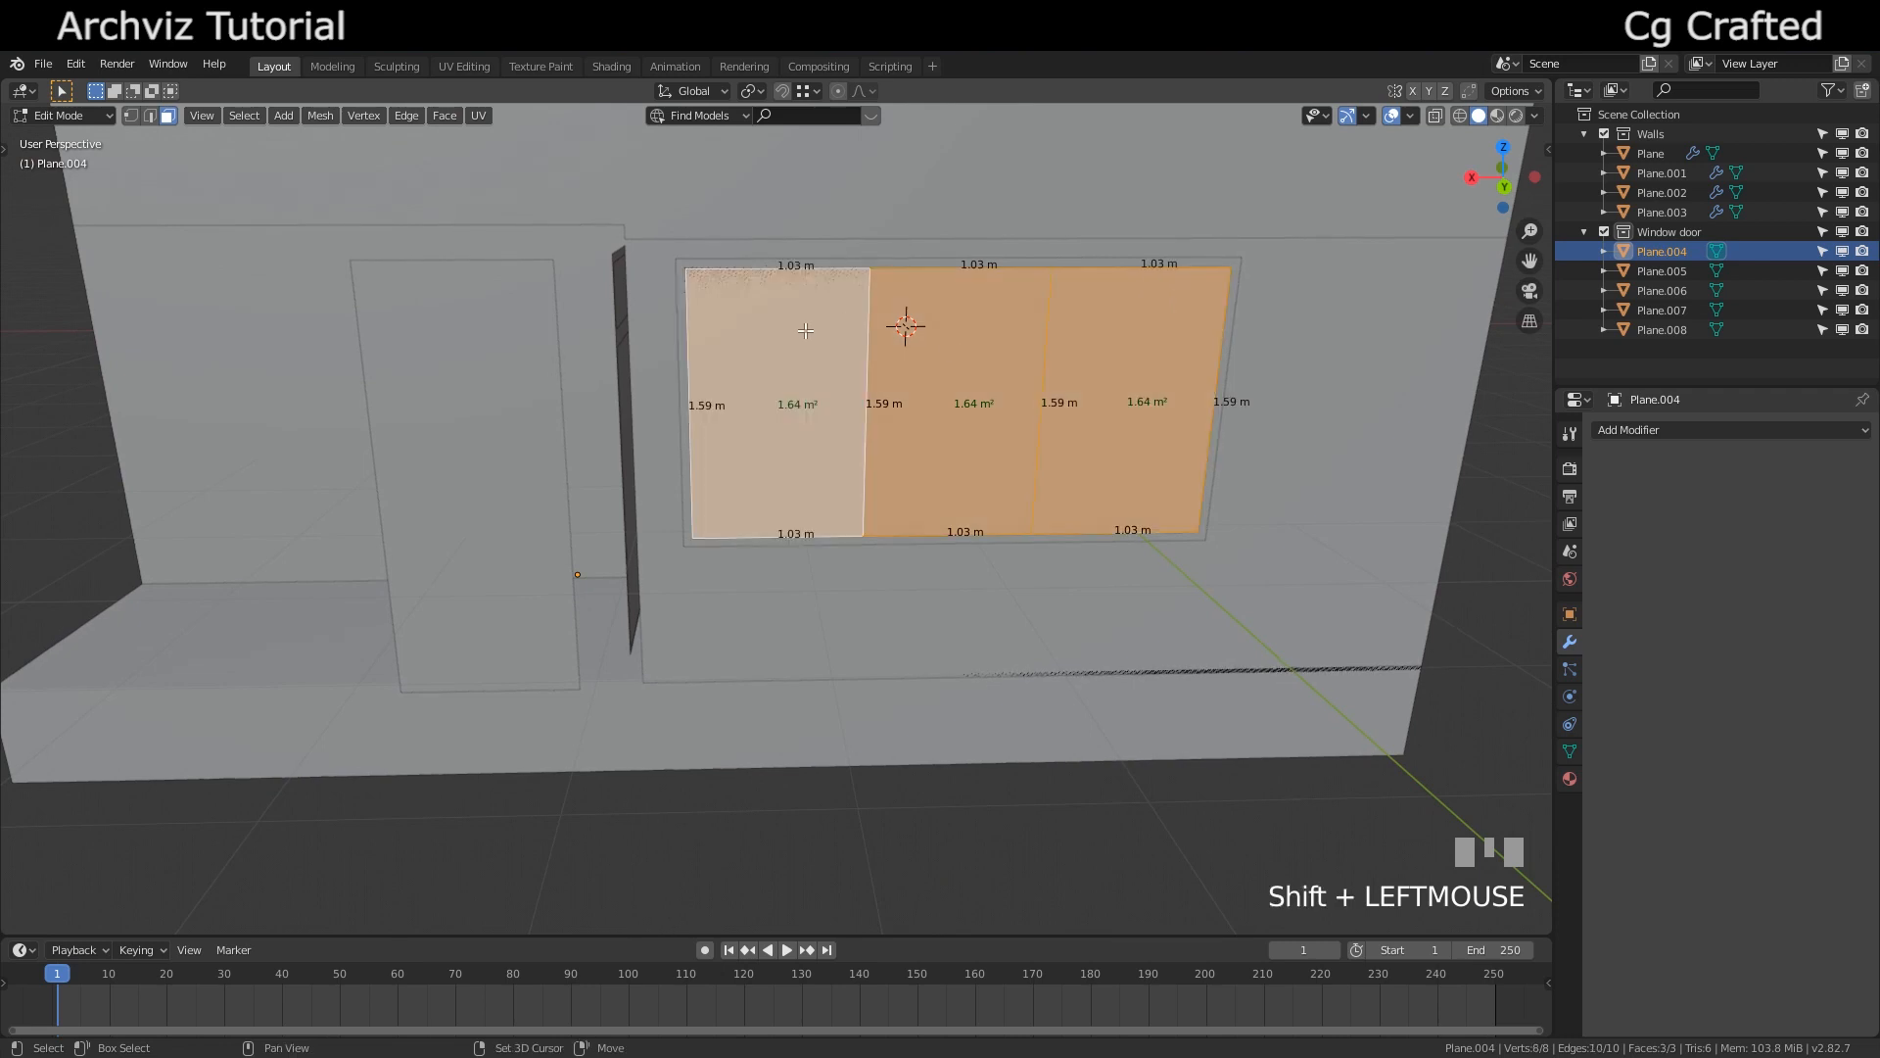
pyautogui.keyDown('shift'); pyautogui.moveTo(984, 321); pyautogui.dragTo(845, 412, button='middle'); pyautogui.keyUp('shift')
pyautogui.scroll(2, 1215, 354)
pyautogui.press('i')
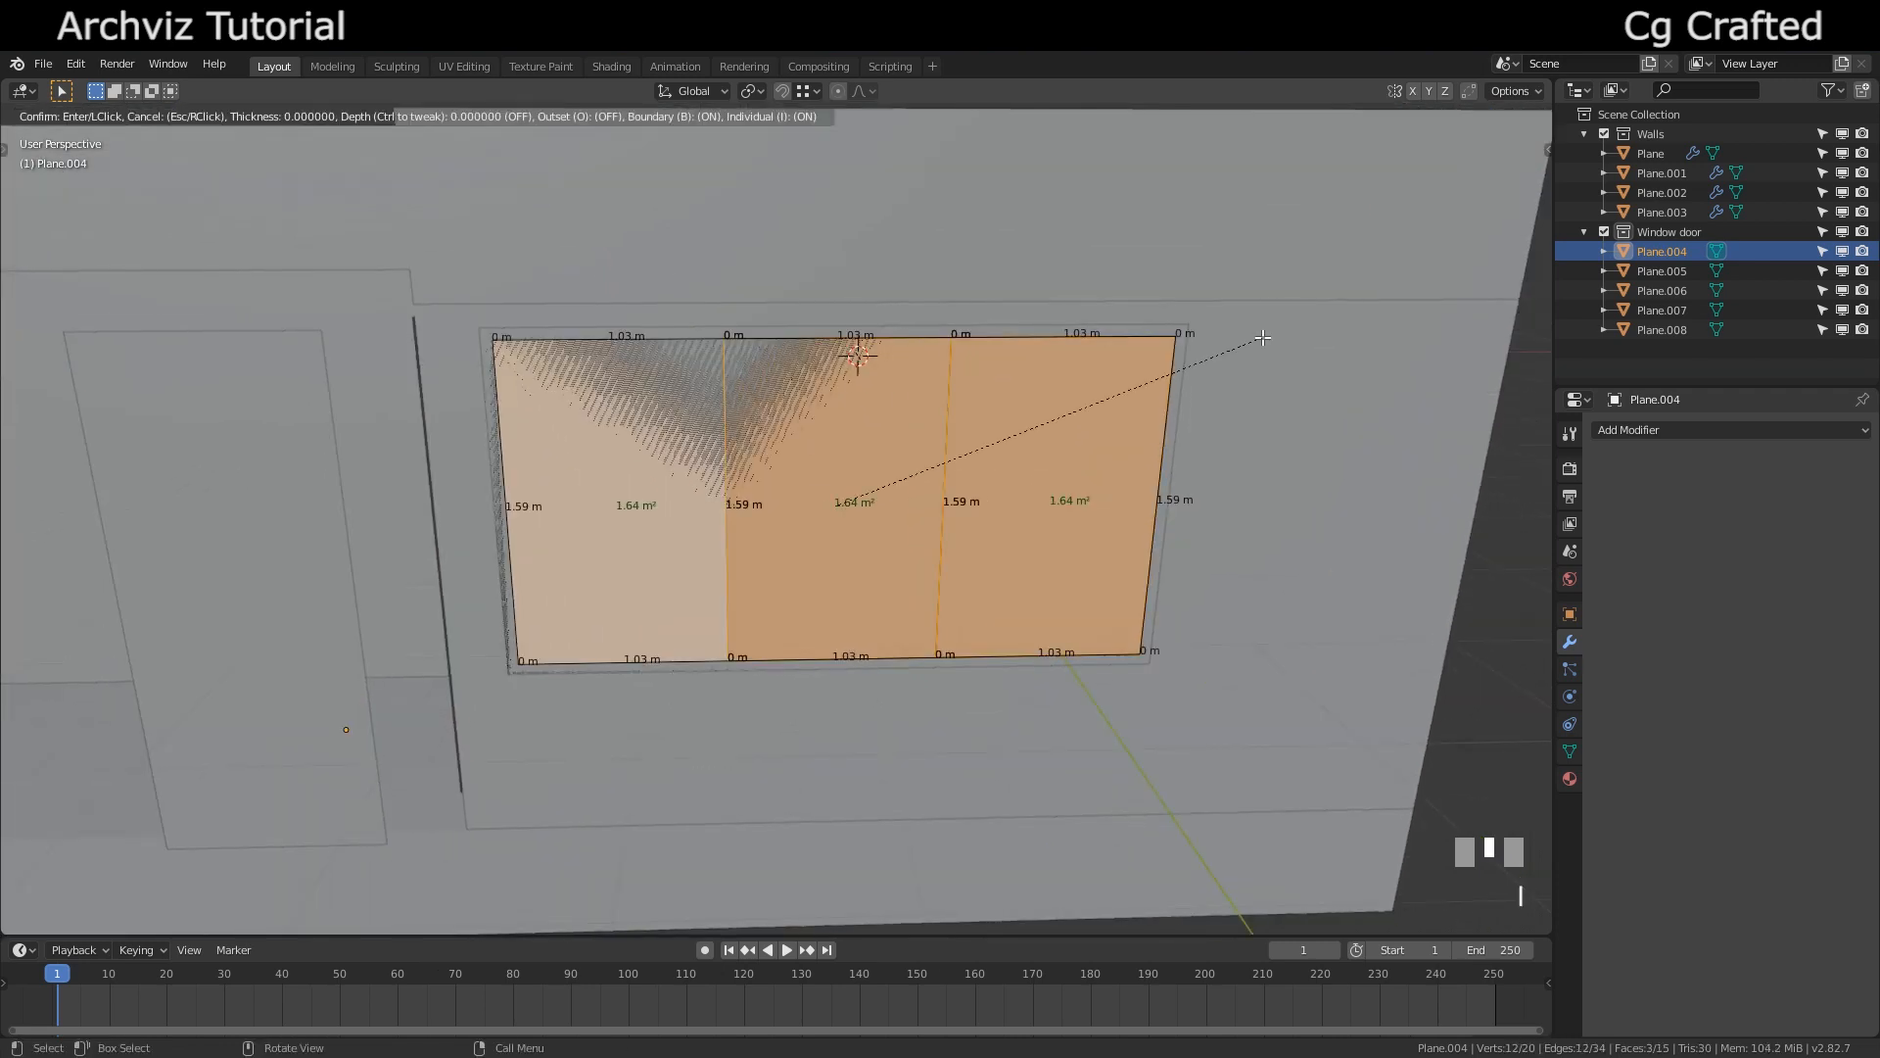
pyautogui.press('i')
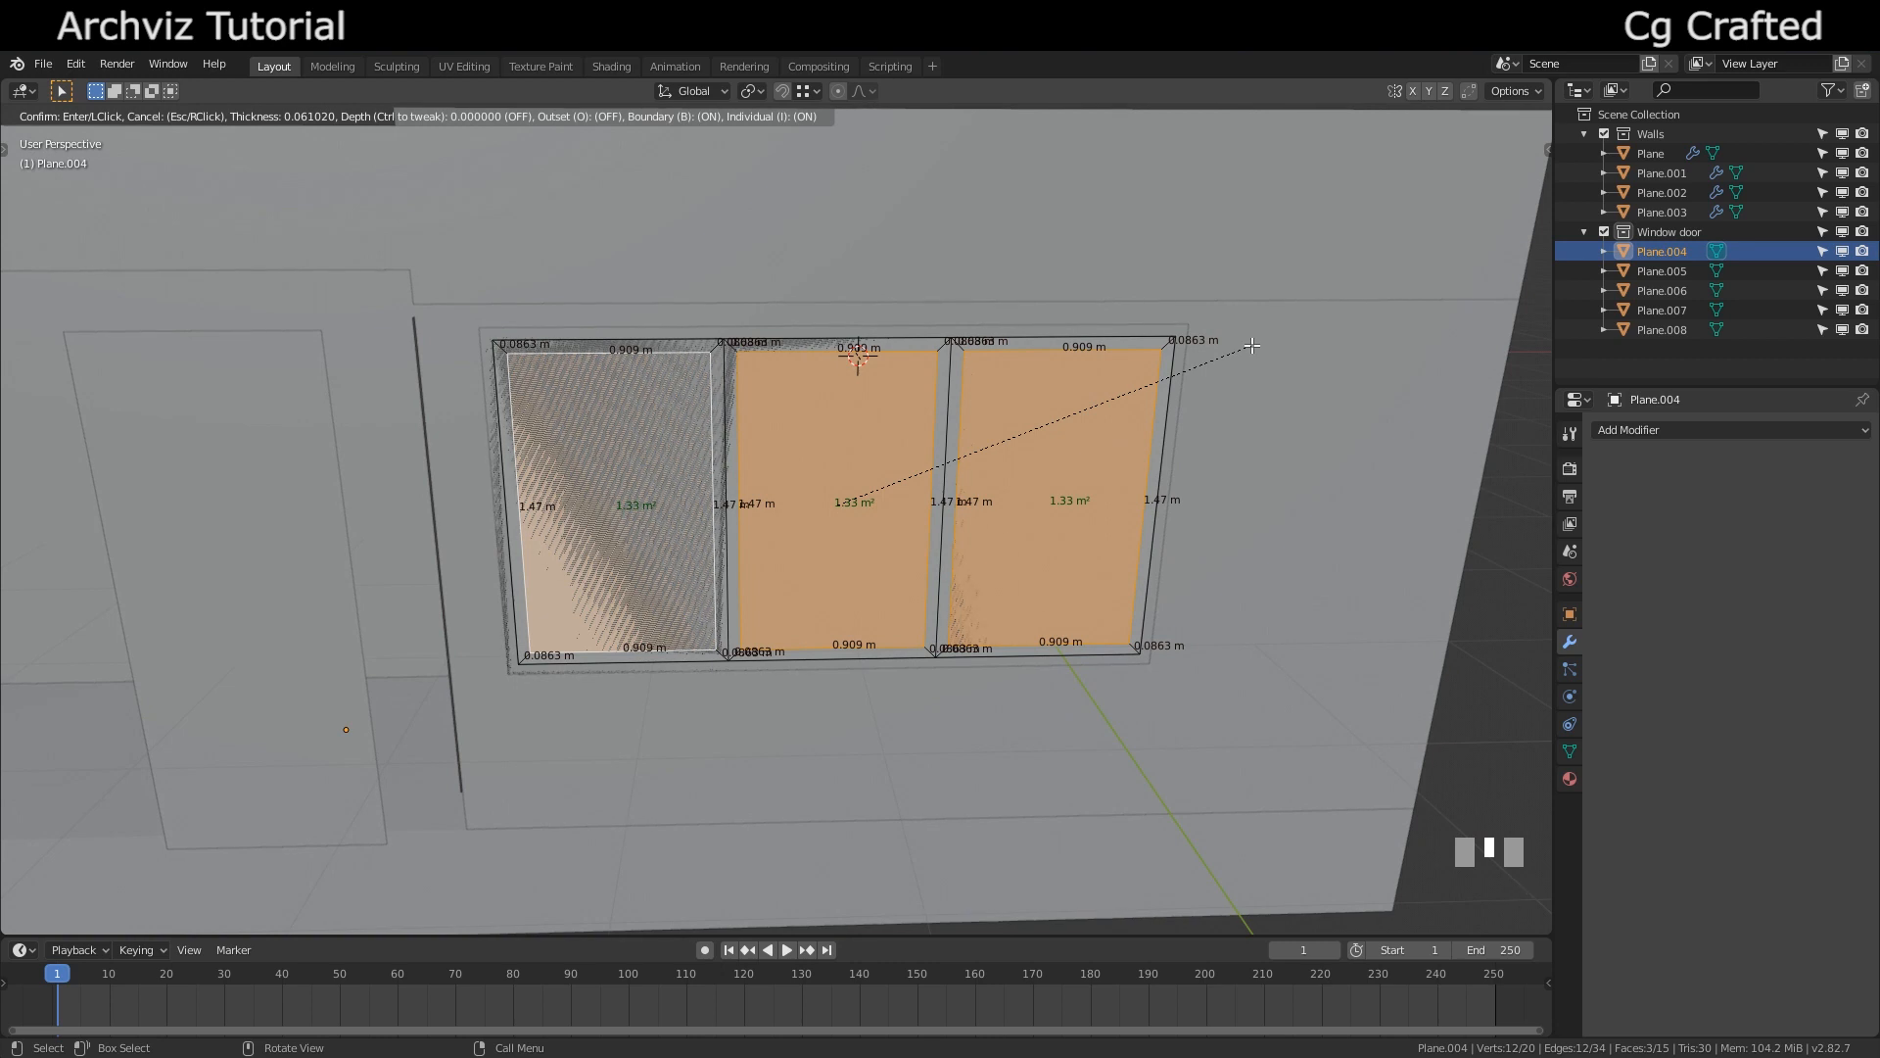
pyautogui.click(1250, 346)
pyautogui.press('s')
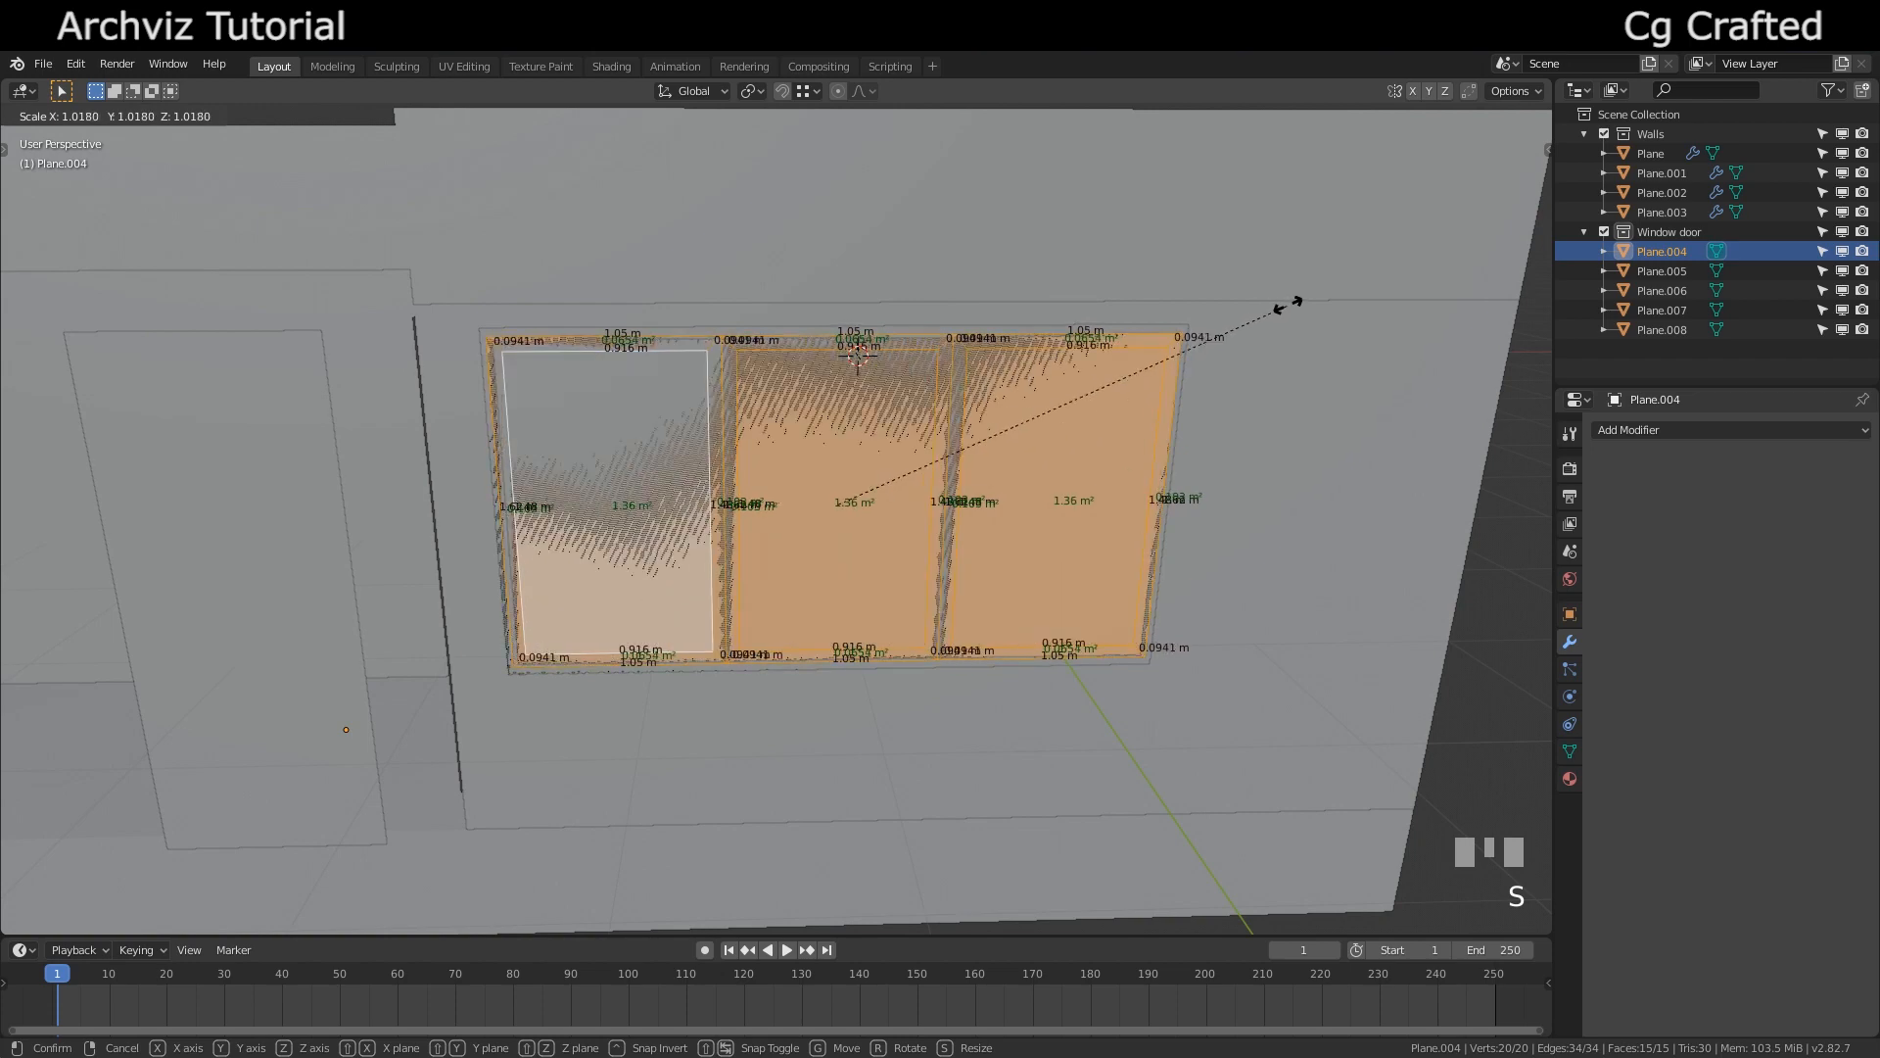
pyautogui.press('Escape')
# Delete the three inner window faces so that only the sash frame remains
pyautogui.moveTo(979, 416); pyautogui.dragTo(908, 385, button='middle')
pyautogui.click(908, 385)
pyautogui.keyDown('shift'); pyautogui.click(1178, 364); pyautogui.keyUp('shift')
pyautogui.keyDown('shift'); pyautogui.click(1386, 311); pyautogui.keyUp('shift')
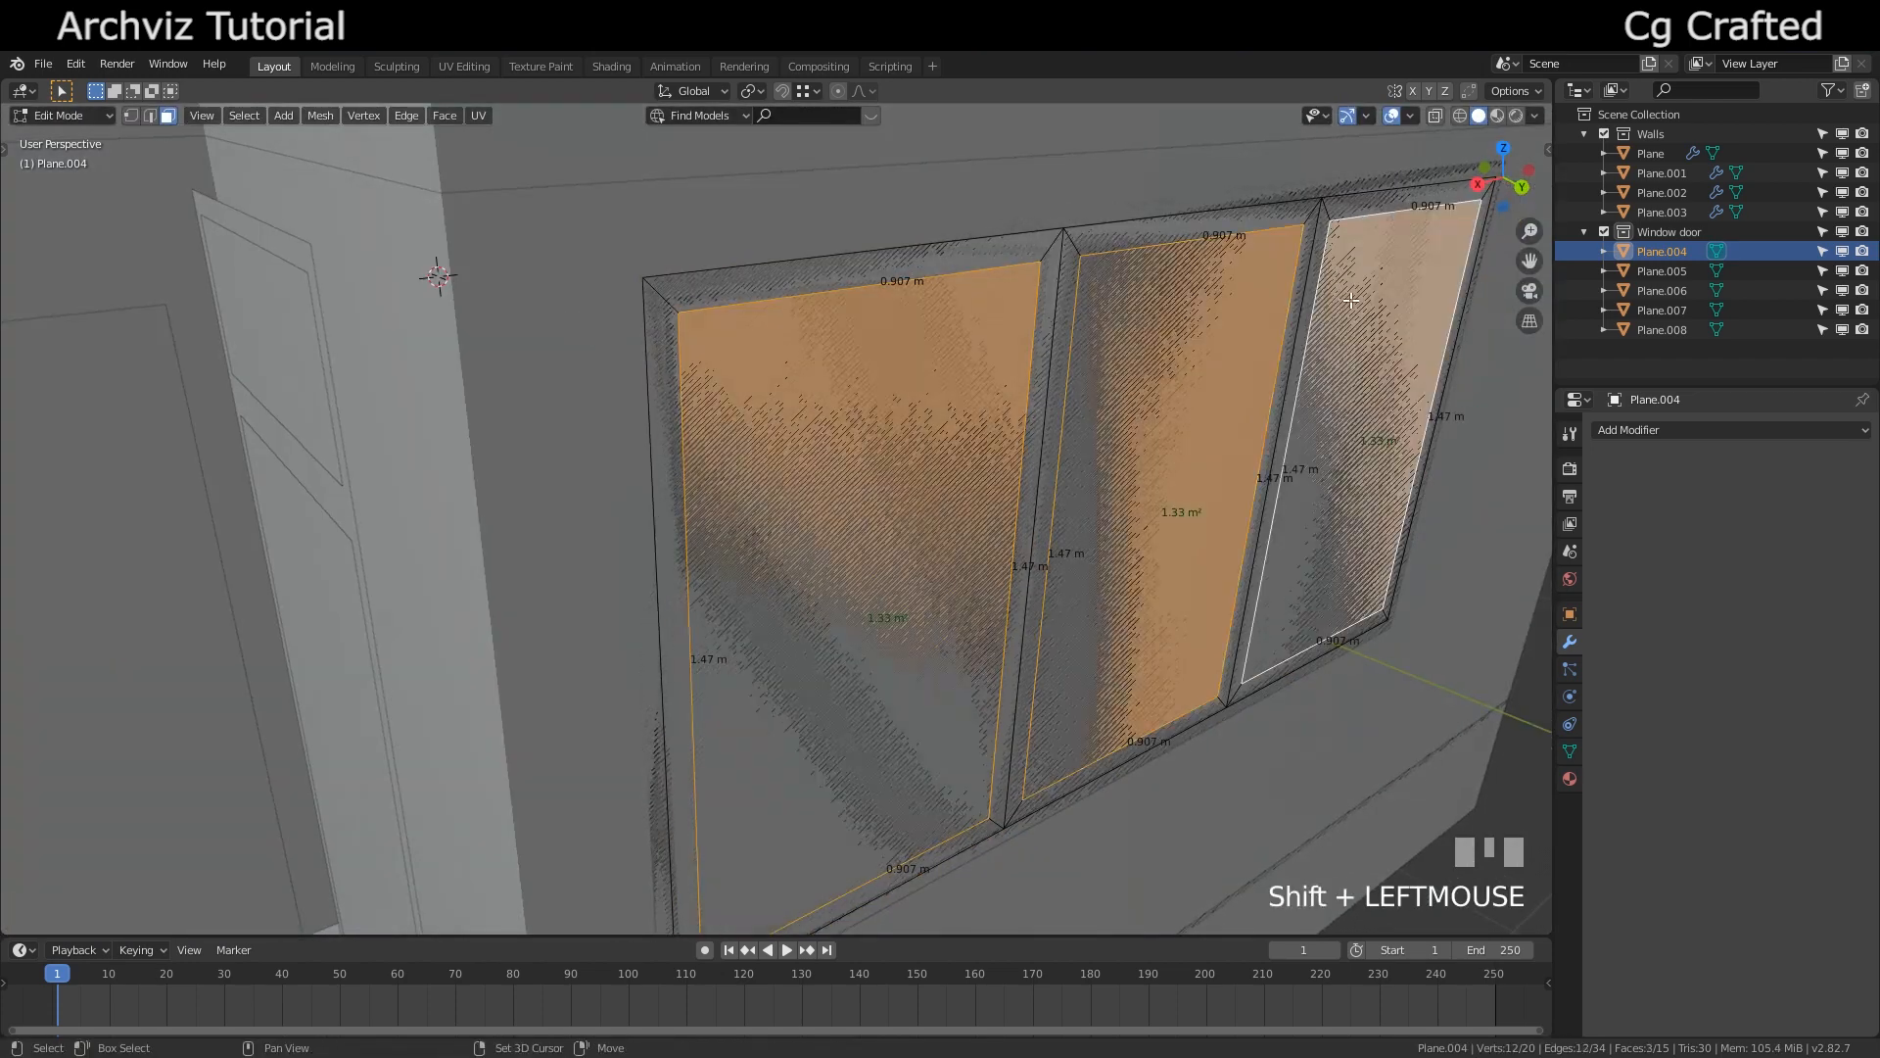
pyautogui.press('x')
pyautogui.click(1323, 342)
pyautogui.keyDown('shift'); pyautogui.moveTo(980, 441); pyautogui.dragTo(853, 467, button='middle'); pyautogui.keyUp('shift')
pyautogui.press('a')
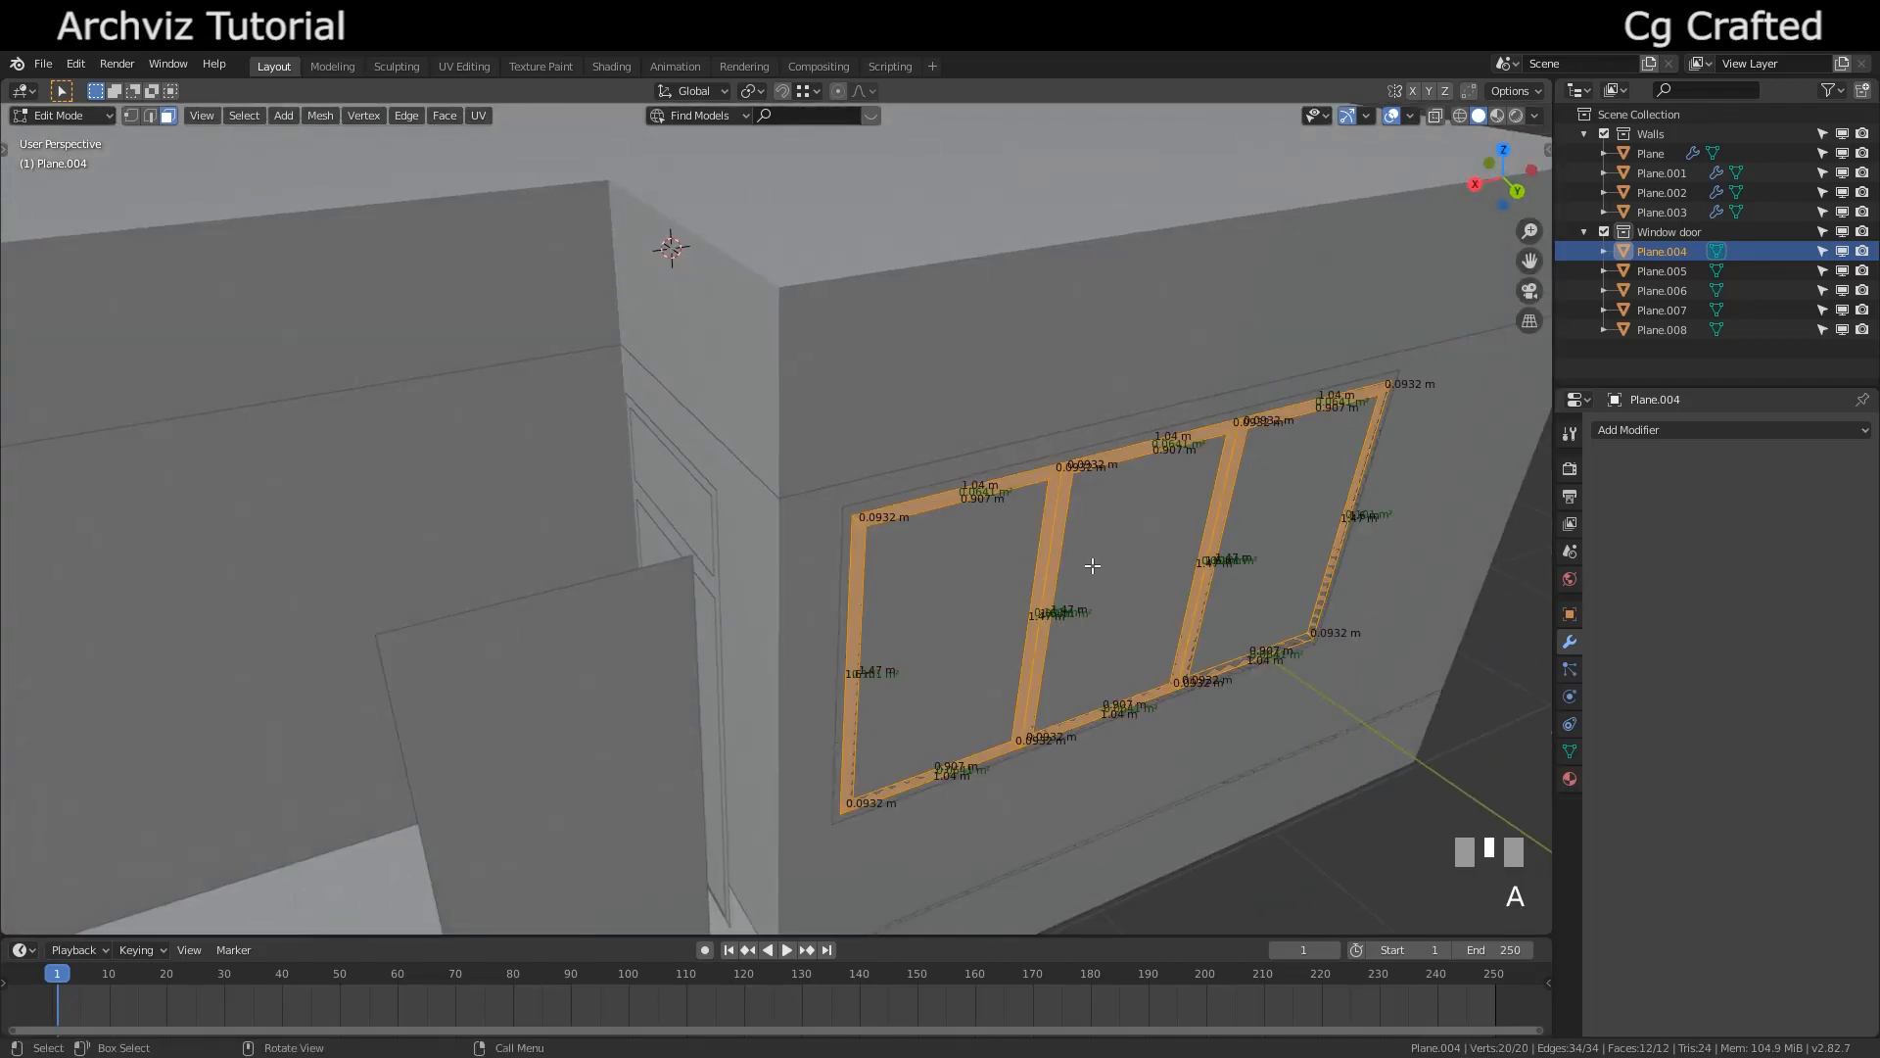
pyautogui.press('Tab')
# Select the upper and lower faces of the separated door object and inset each one individually
pyautogui.click(646, 499)
pyautogui.press('Tab')
pyautogui.moveTo(689, 502); pyautogui.dragTo(863, 479, button='middle')
pyautogui.press('3')
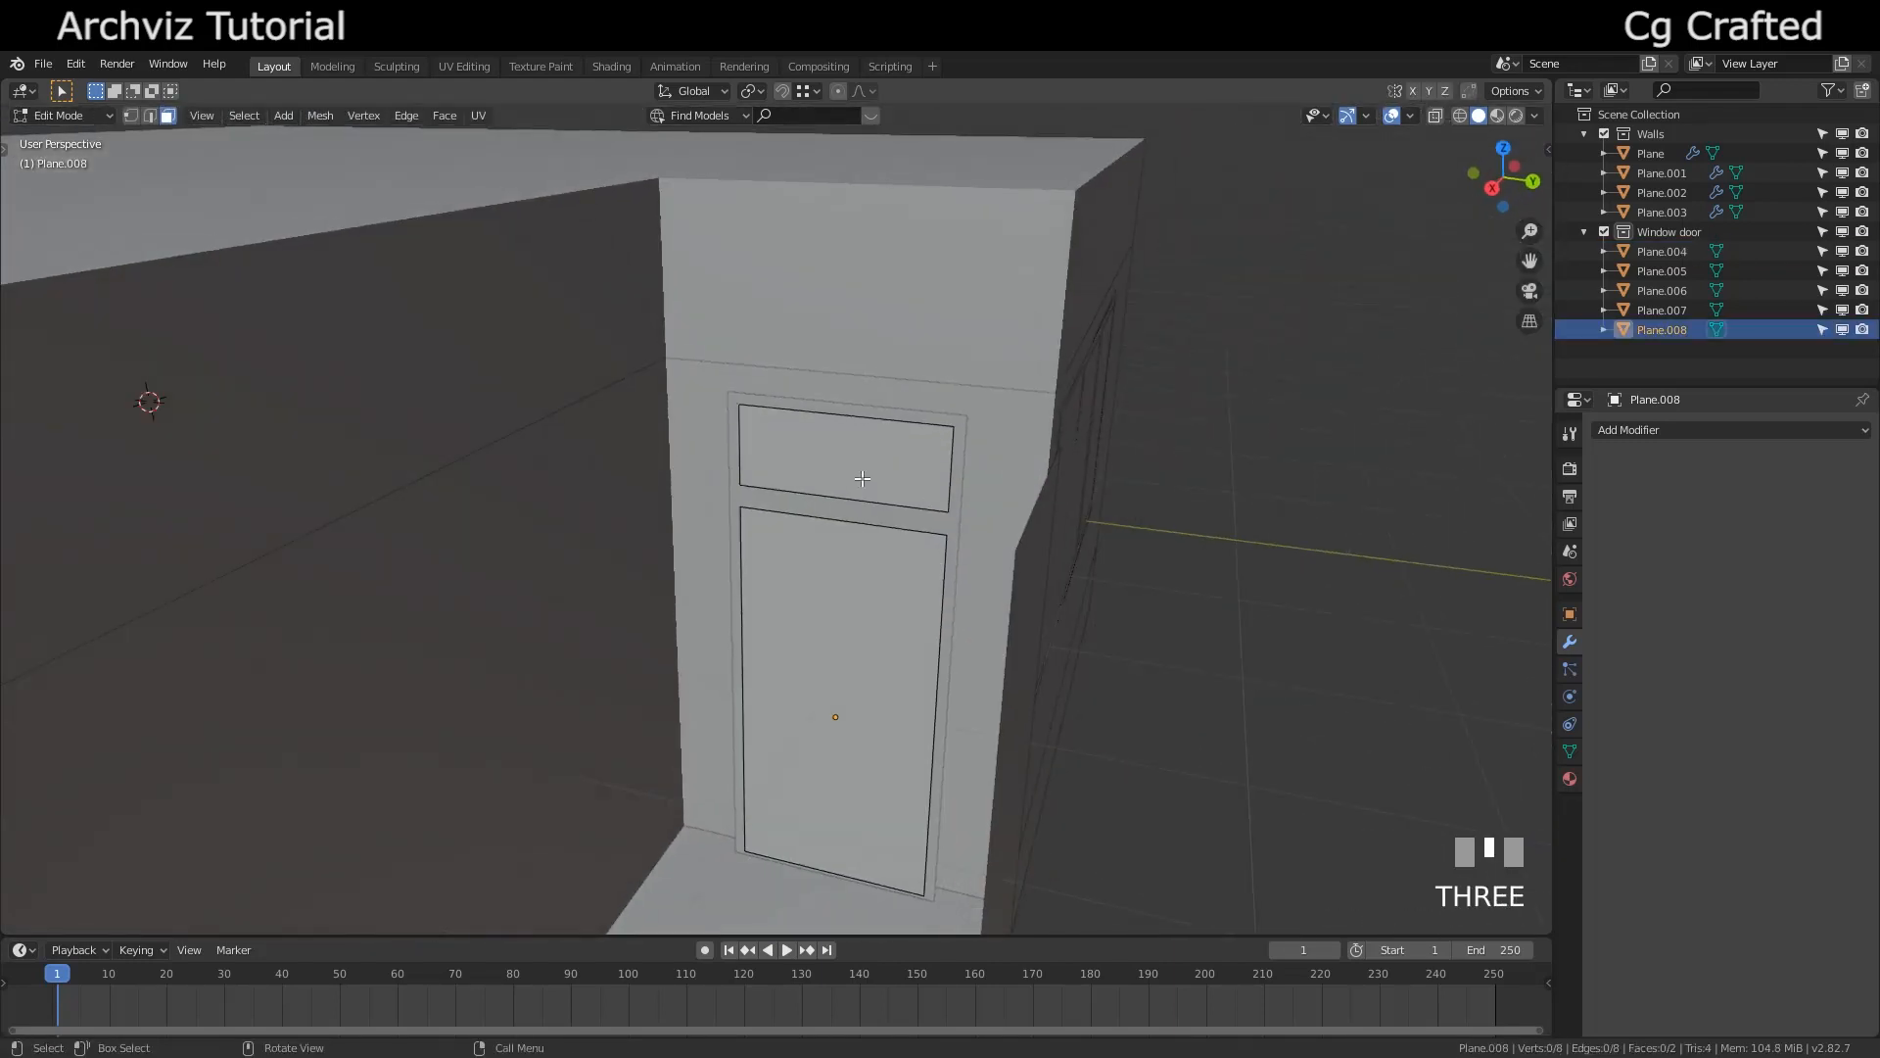
pyautogui.click(863, 479)
pyautogui.keyDown('shift'); pyautogui.click(842, 686); pyautogui.keyUp('shift')
pyautogui.moveTo(842, 686); pyautogui.dragTo(826, 587, button='middle')
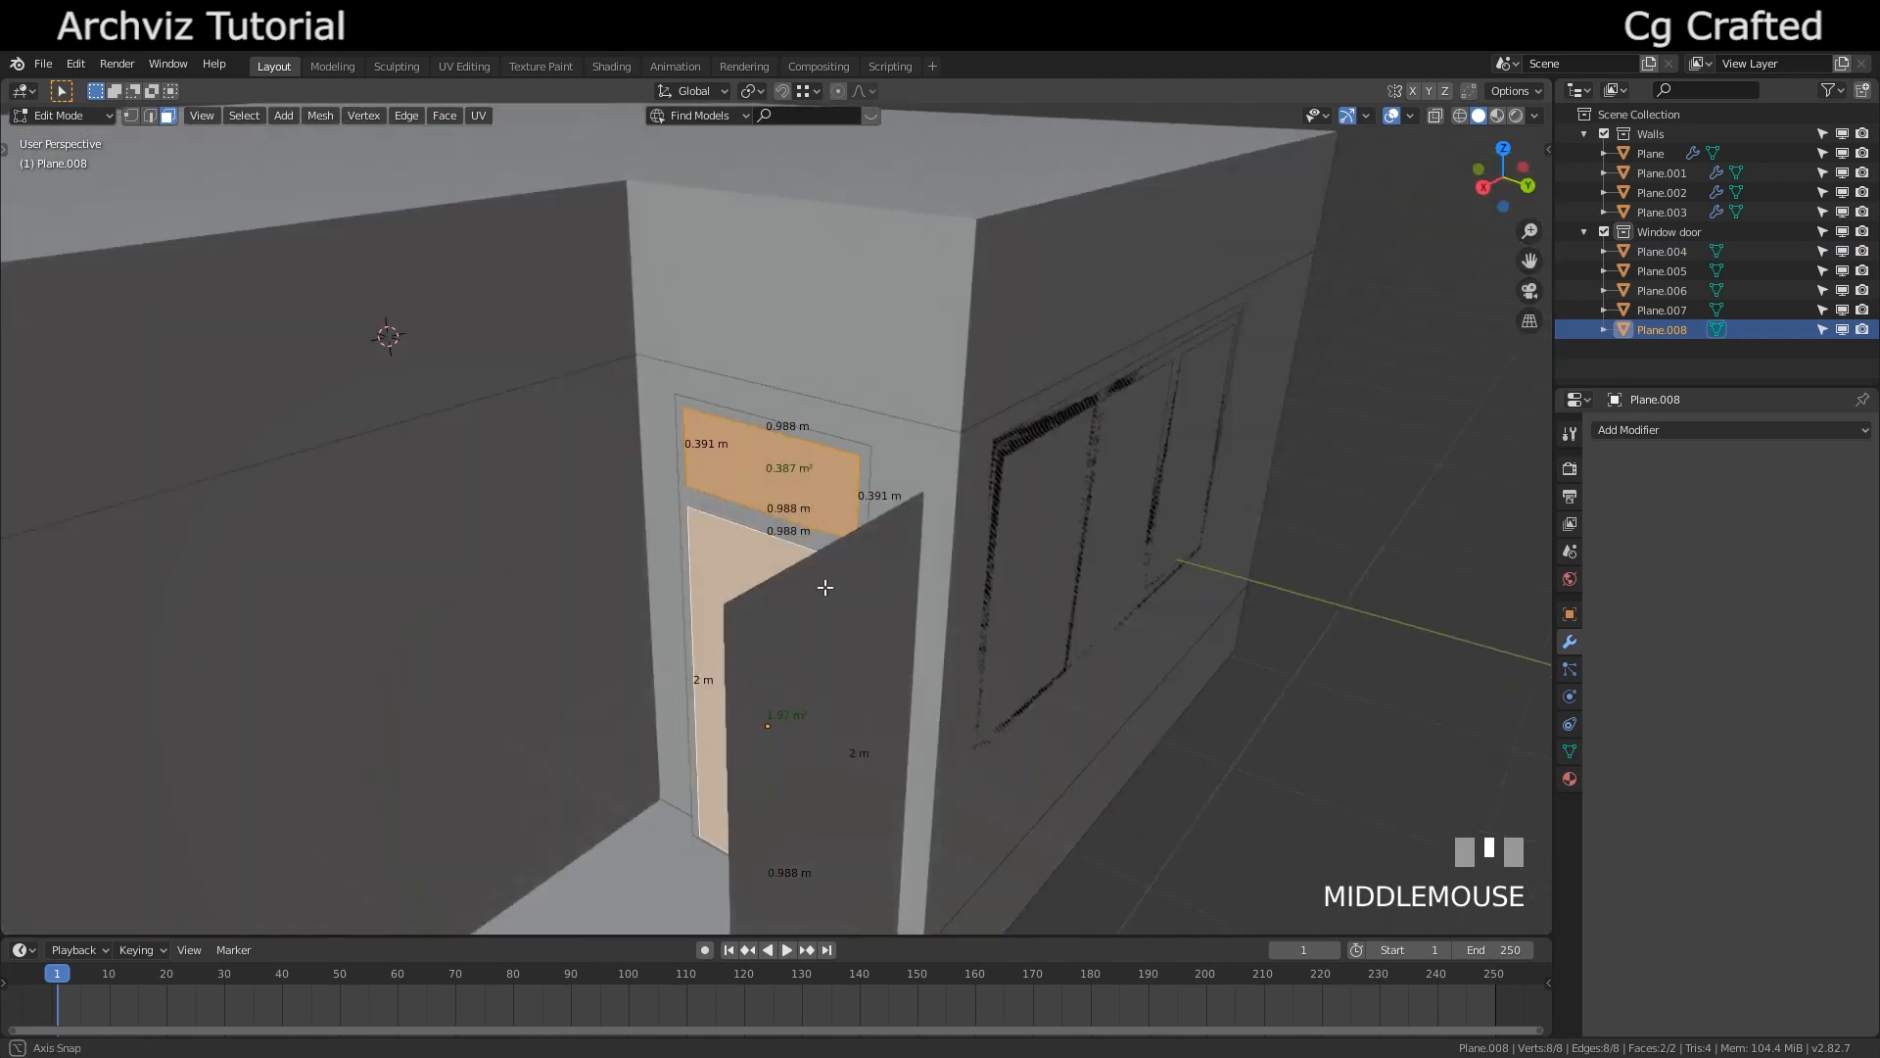
pyautogui.scroll(2, 948, 421)
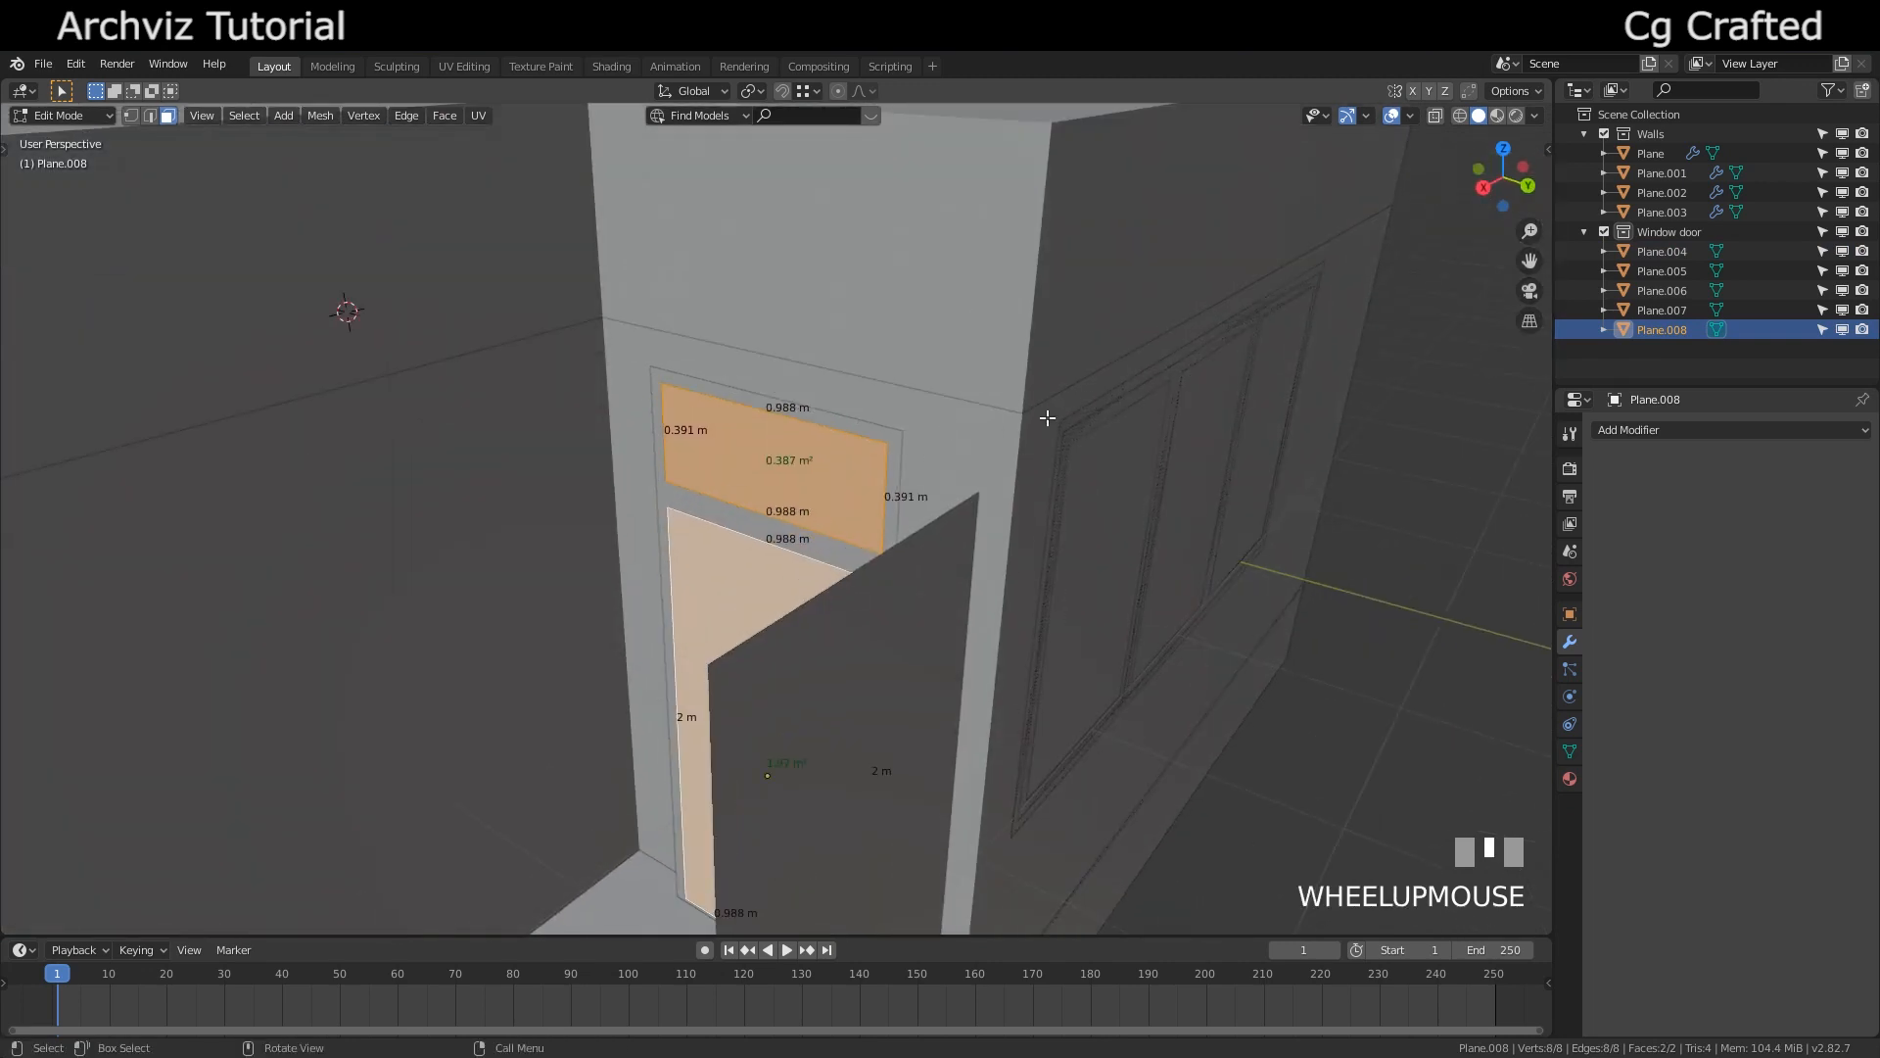
pyautogui.press('i')
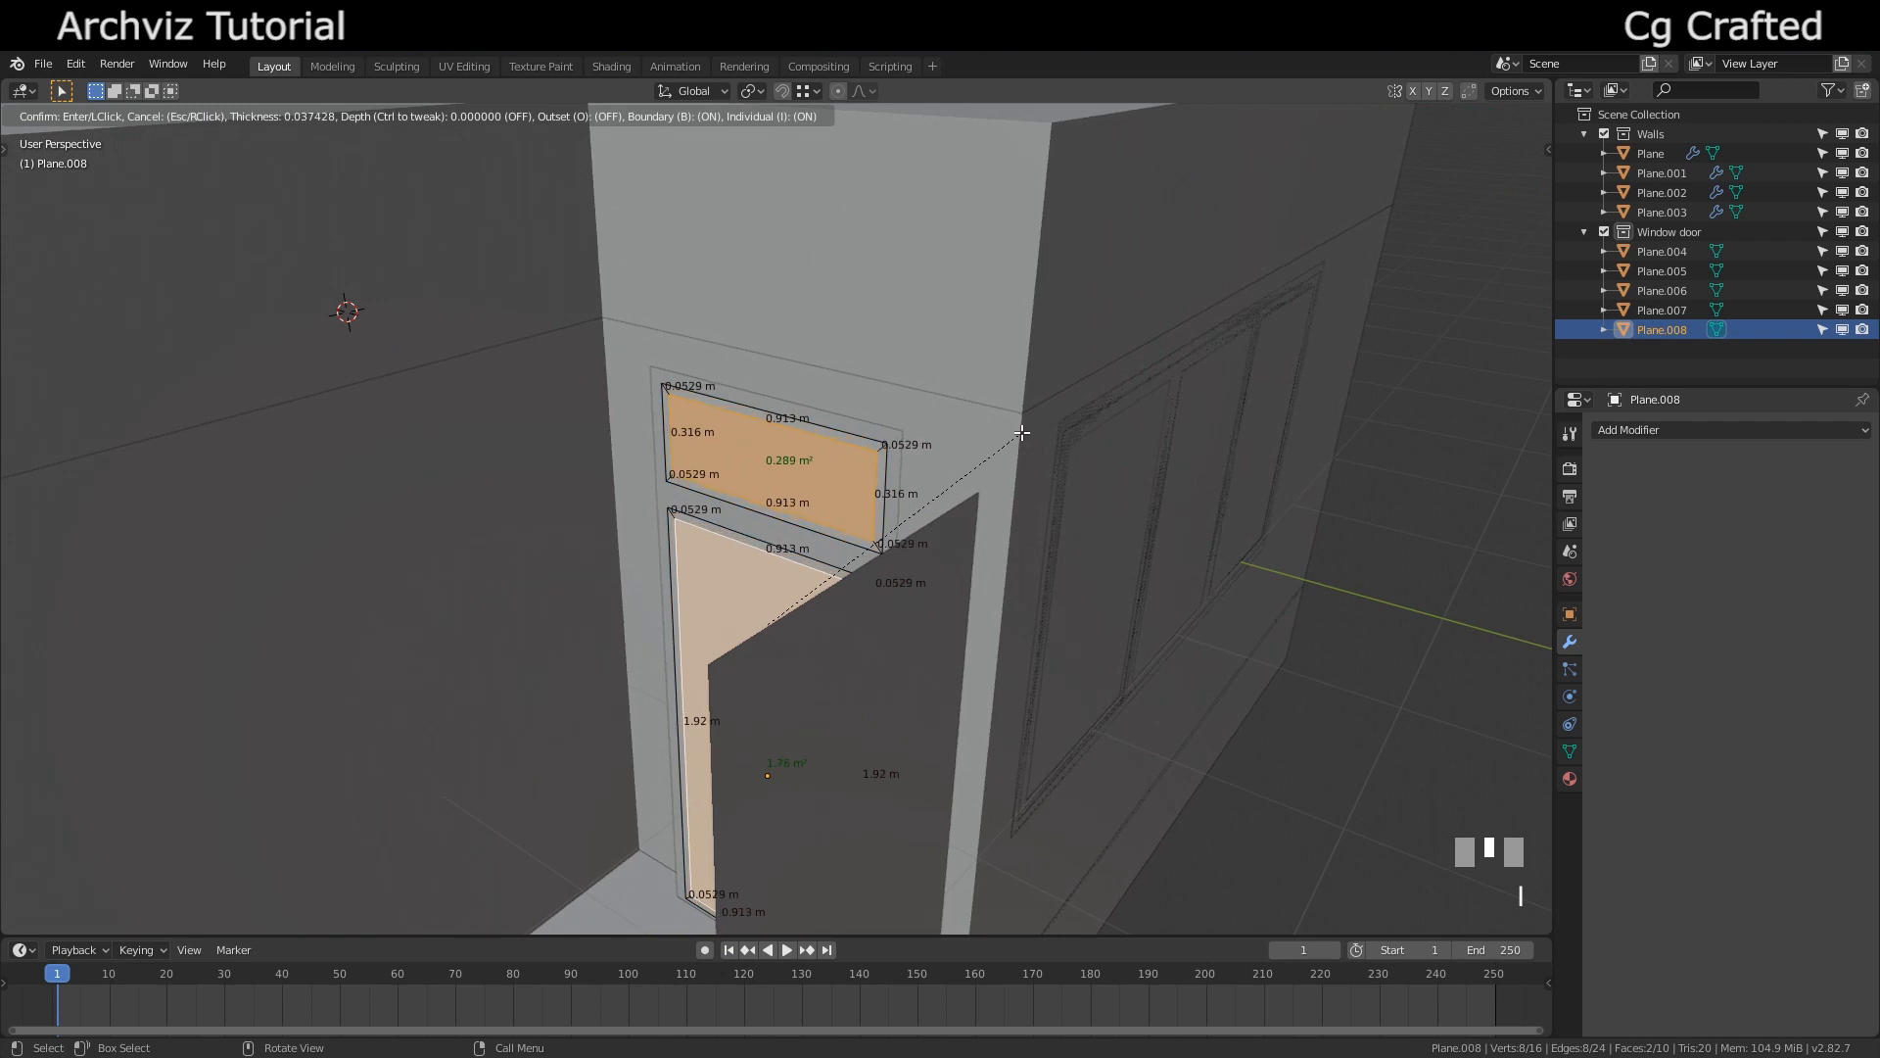
pyautogui.click(1021, 437)
# Delete the two inner door faces to leave open inner frames
pyautogui.moveTo(1021, 437); pyautogui.dragTo(1066, 392, button='middle')
pyautogui.press('x')
pyautogui.click(819, 499)
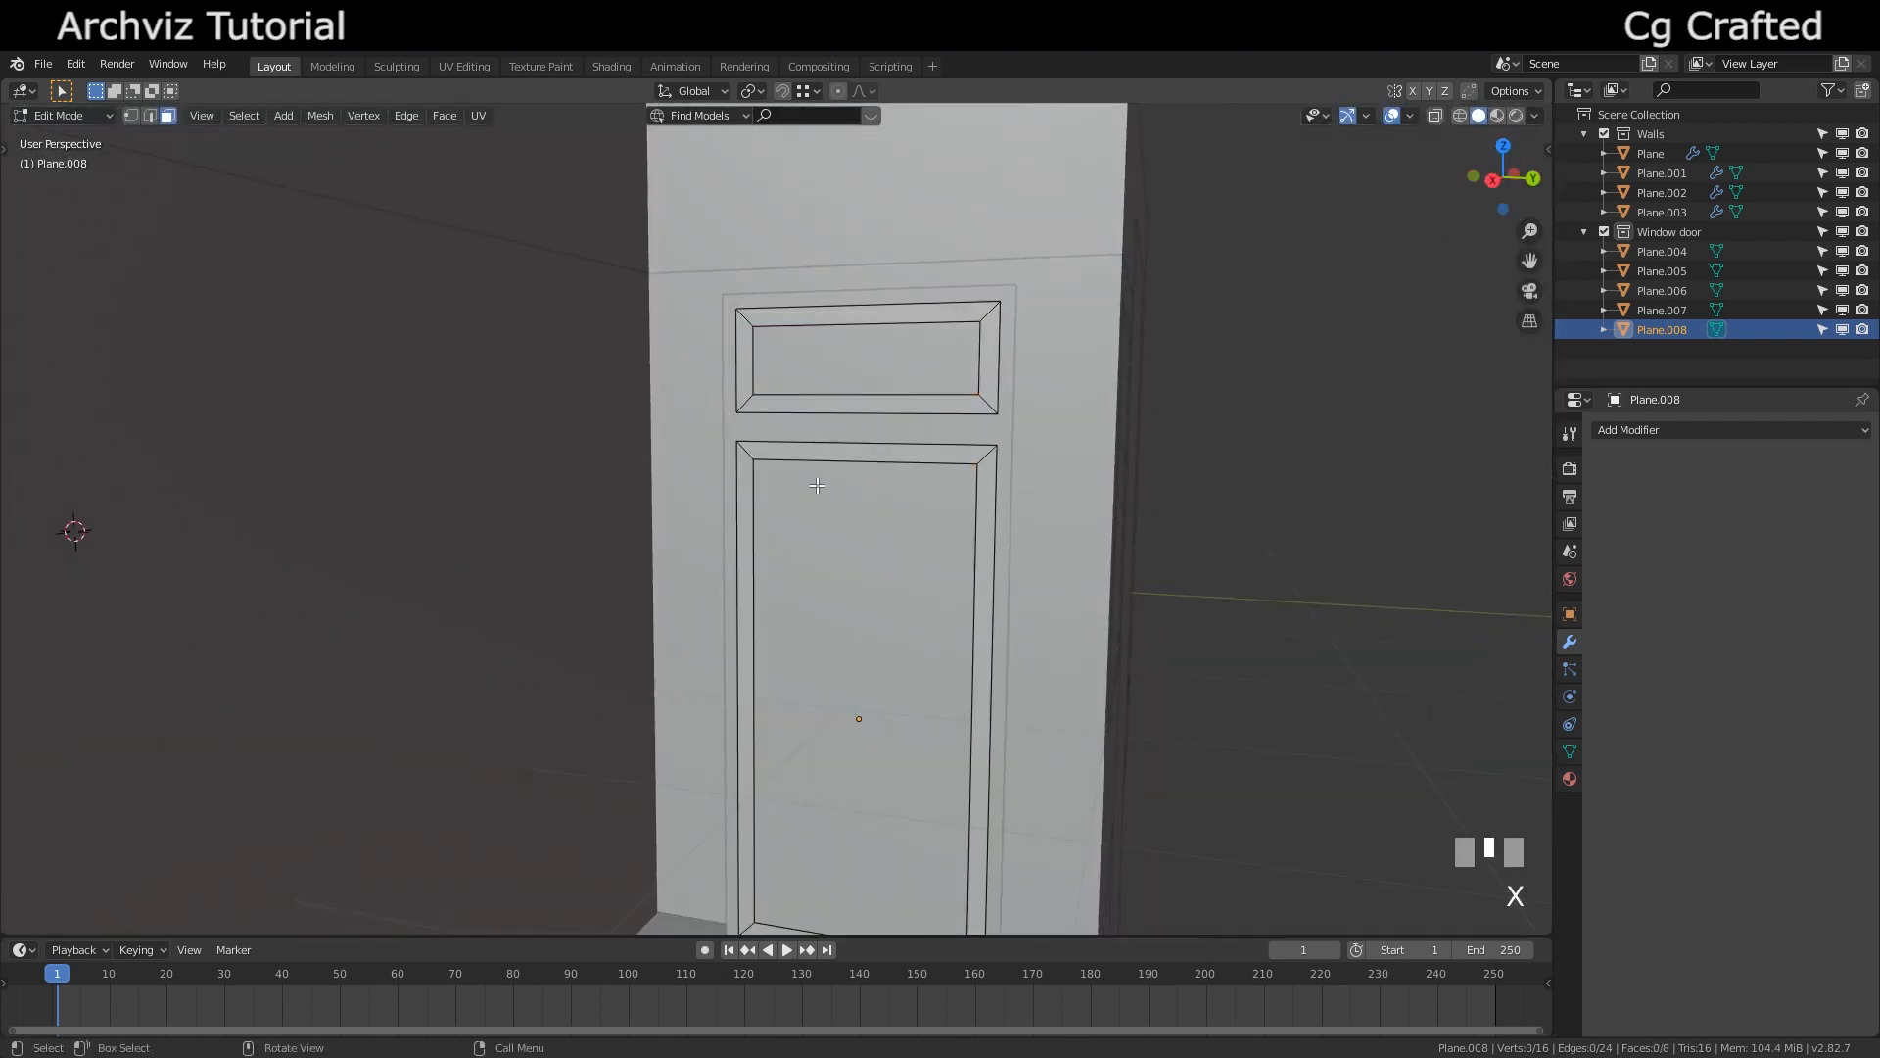
# Scale both inner door frames up by a factor of about 1.023 and adjust their height along Z
pyautogui.press('a')
pyautogui.moveTo(820, 499); pyautogui.dragTo(1087, 373, button='middle')
pyautogui.press('s')
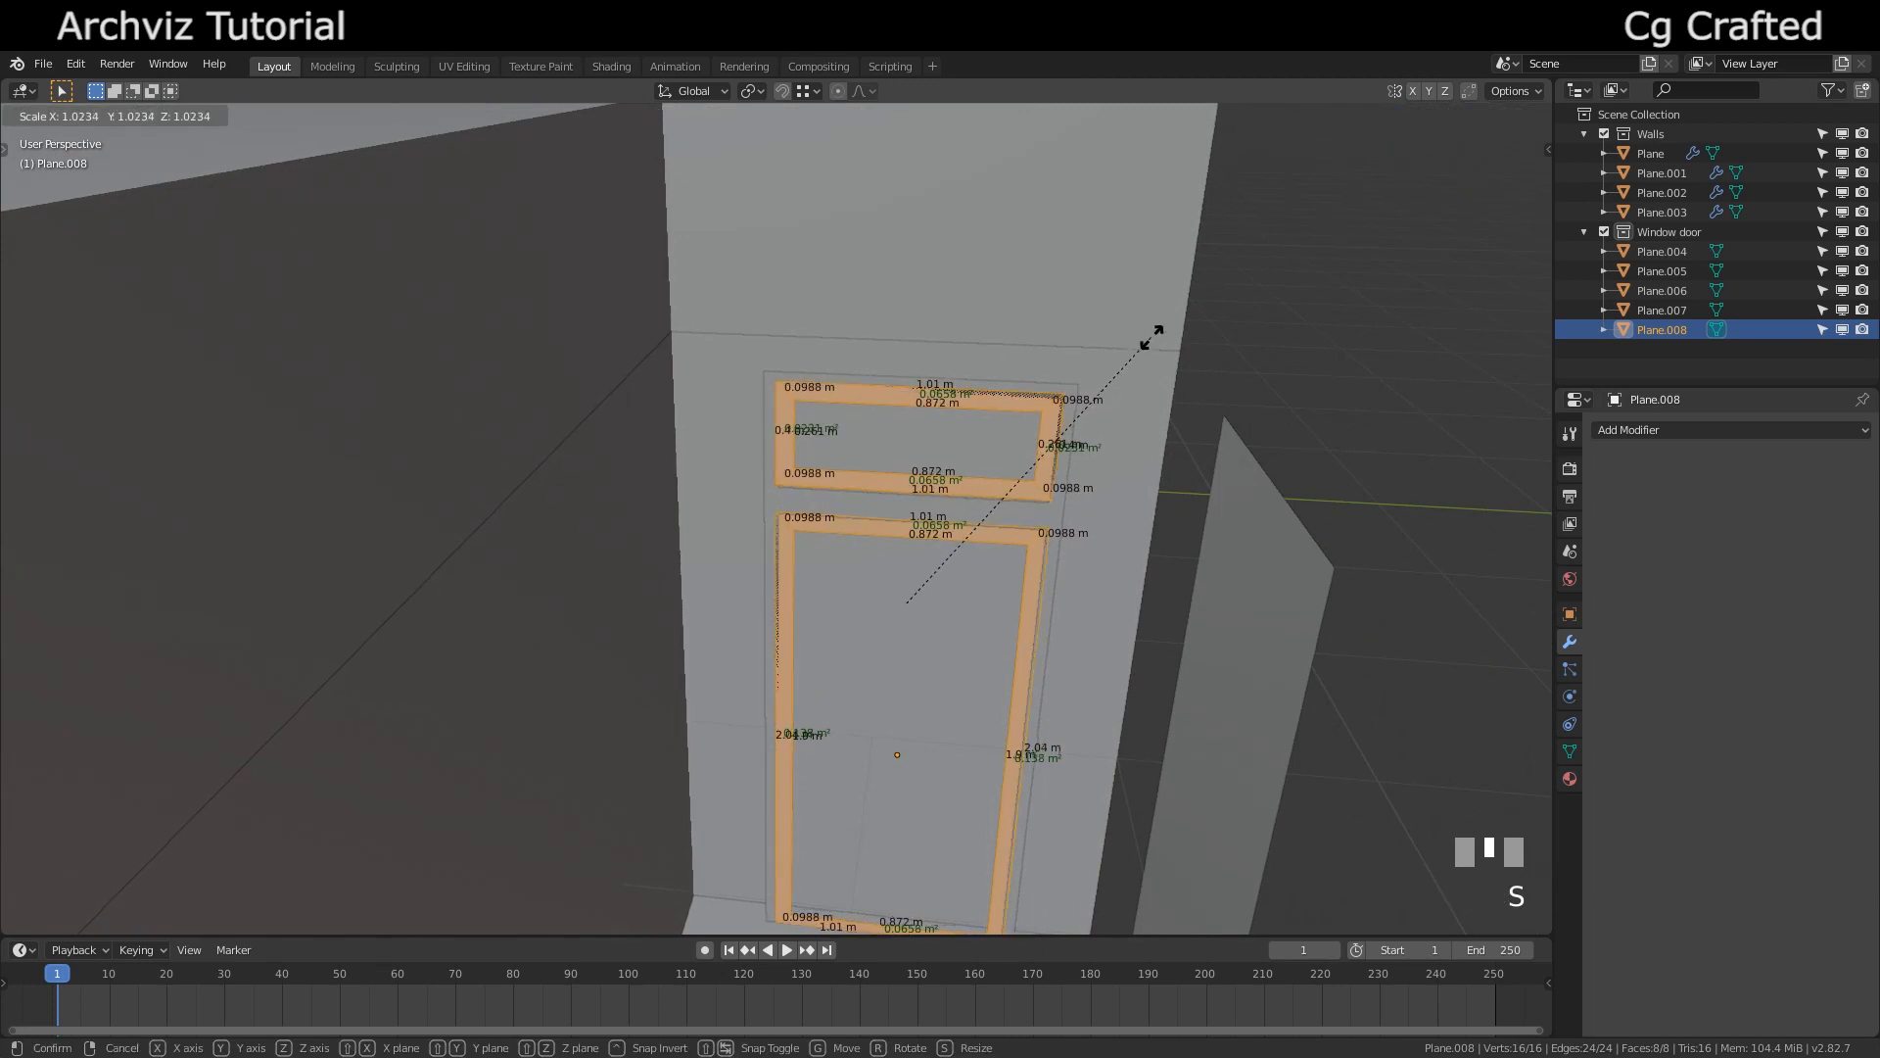
pyautogui.click(1151, 338)
pyautogui.press('g')
pyautogui.press('z')
pyautogui.moveTo(940, 427)
pyautogui.mouseDown(button='middle')
pyautogui.moveTo(916, 440)
pyautogui.moveTo(955, 587)
pyautogui.moveTo(924, 398)
pyautogui.mouseUp(button='middle')
pyautogui.scroll(2, 916, 441)
pyautogui.scroll(-2, 962, 609)
pyautogui.press('Tab')
# Hide the Walls collection and delete the leftover undivided door panel
pyautogui.click(1842, 154)
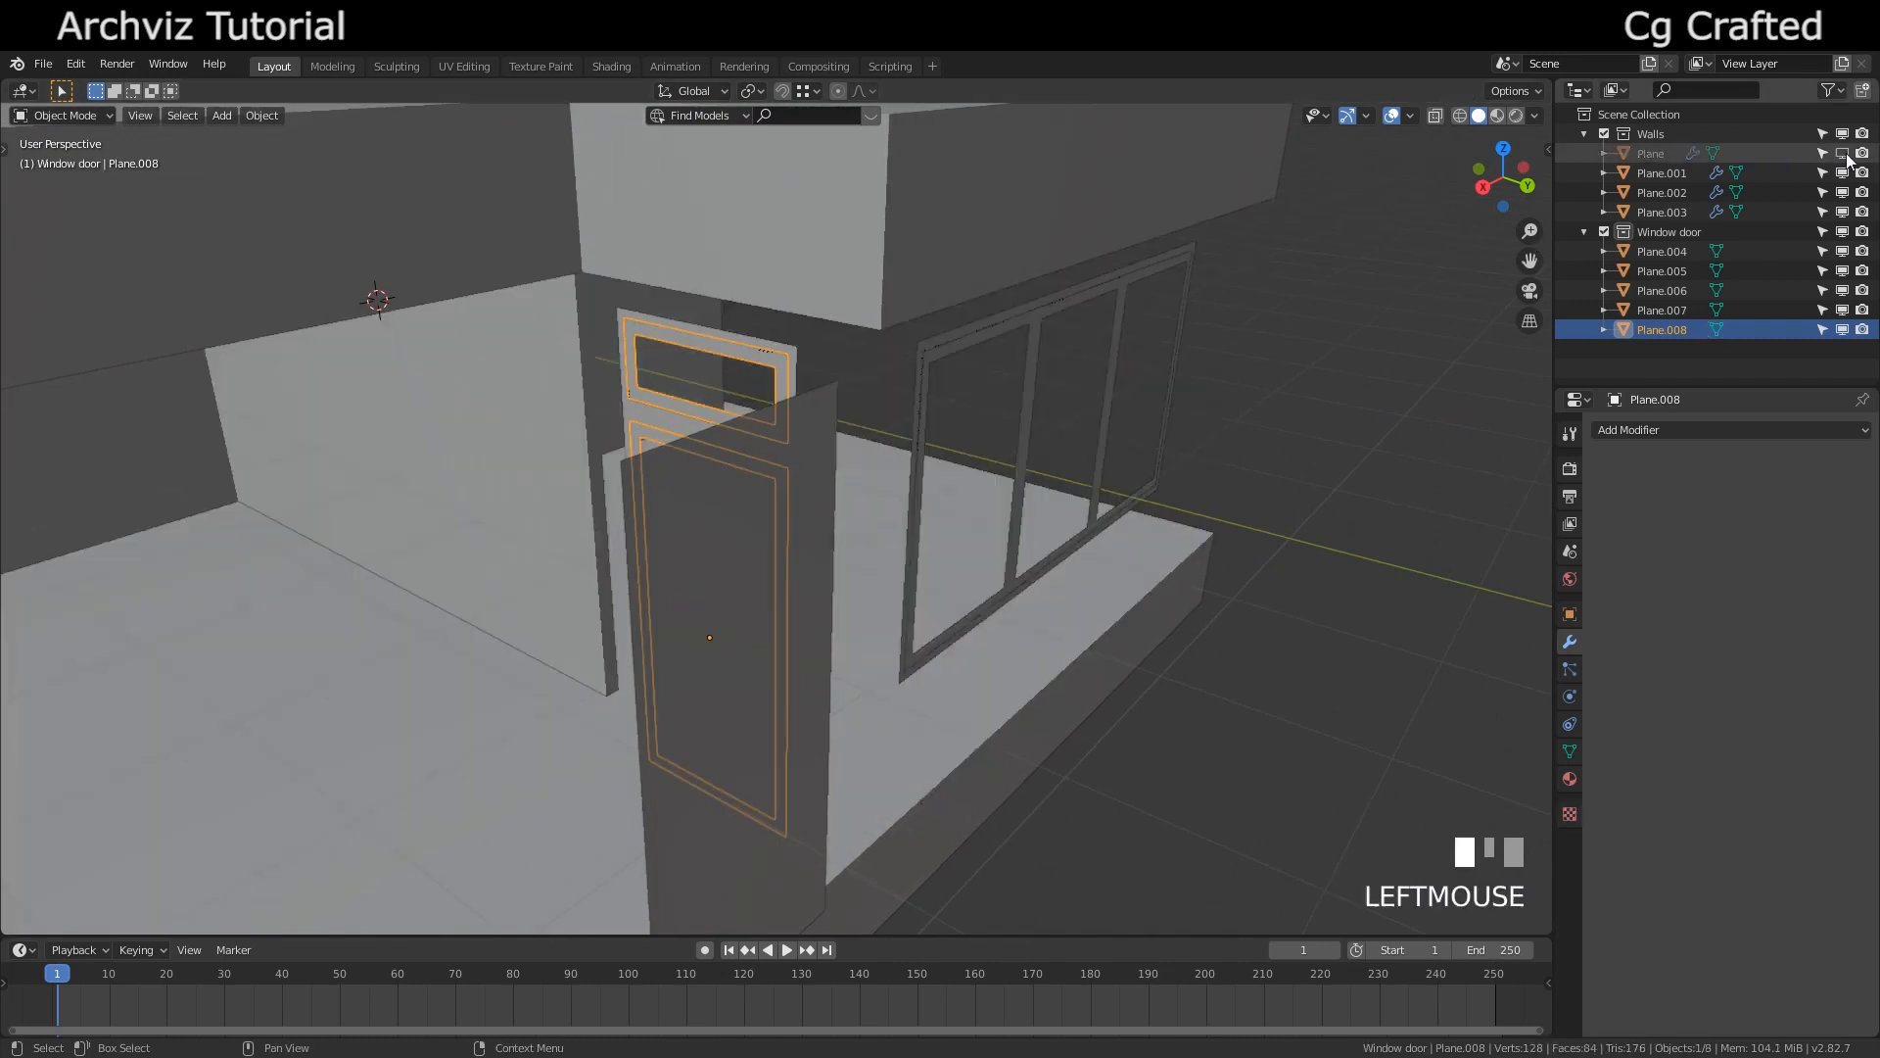
pyautogui.click(1842, 153)
pyautogui.click(1842, 134)
pyautogui.click(449, 517)
pyautogui.moveTo(524, 514); pyautogui.dragTo(777, 370, button='middle')
pyautogui.press('Delete')
pyautogui.scroll(3, 701, 478)
# Select the linked geometry of the upper inner door frame and move it down about 0.006 m along Z
pyautogui.click(717, 487)
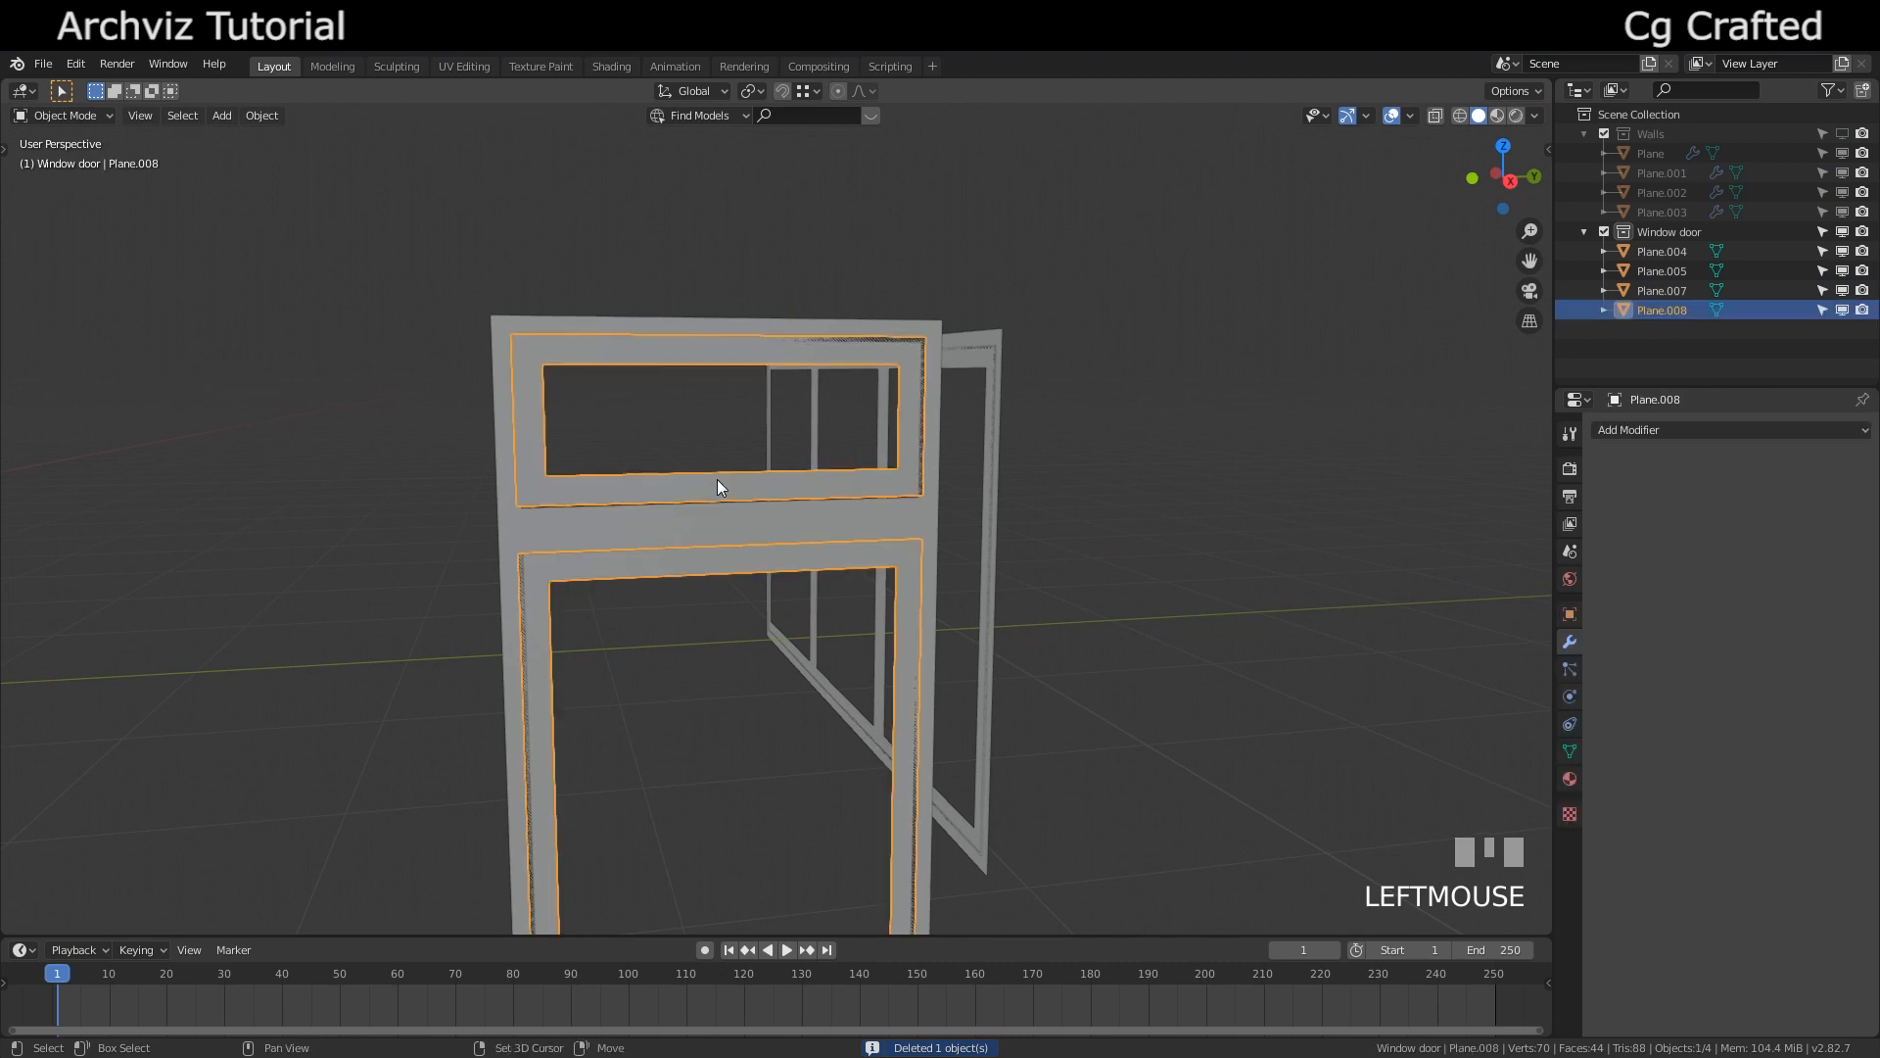
pyautogui.press('Tab')
pyautogui.keyDown('shift'); pyautogui.moveTo(717, 486); pyautogui.dragTo(893, 384, button='middle'); pyautogui.keyUp('shift')
pyautogui.scroll(2, 893, 384)
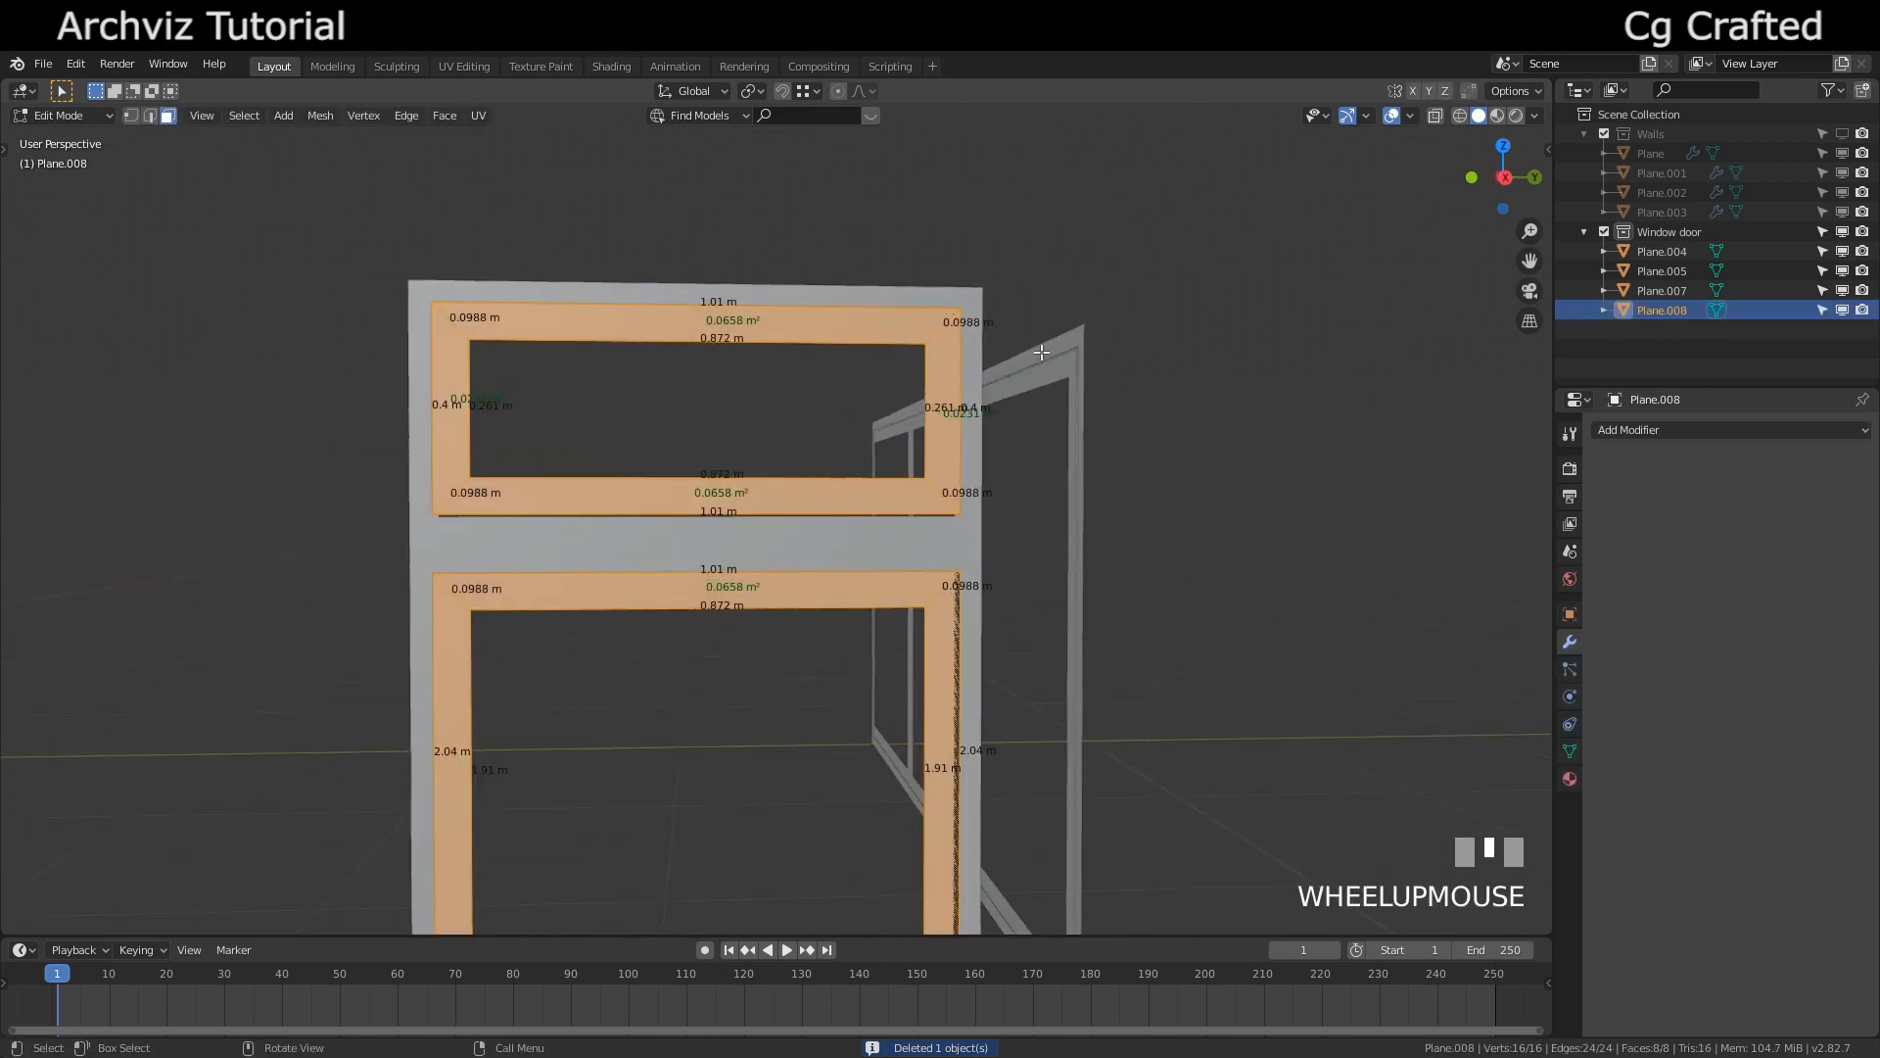
pyautogui.hotkey('alt', 'a')
pyautogui.press('l')
pyautogui.moveTo(956, 388); pyautogui.dragTo(941, 390, button='middle')
pyautogui.press('g')
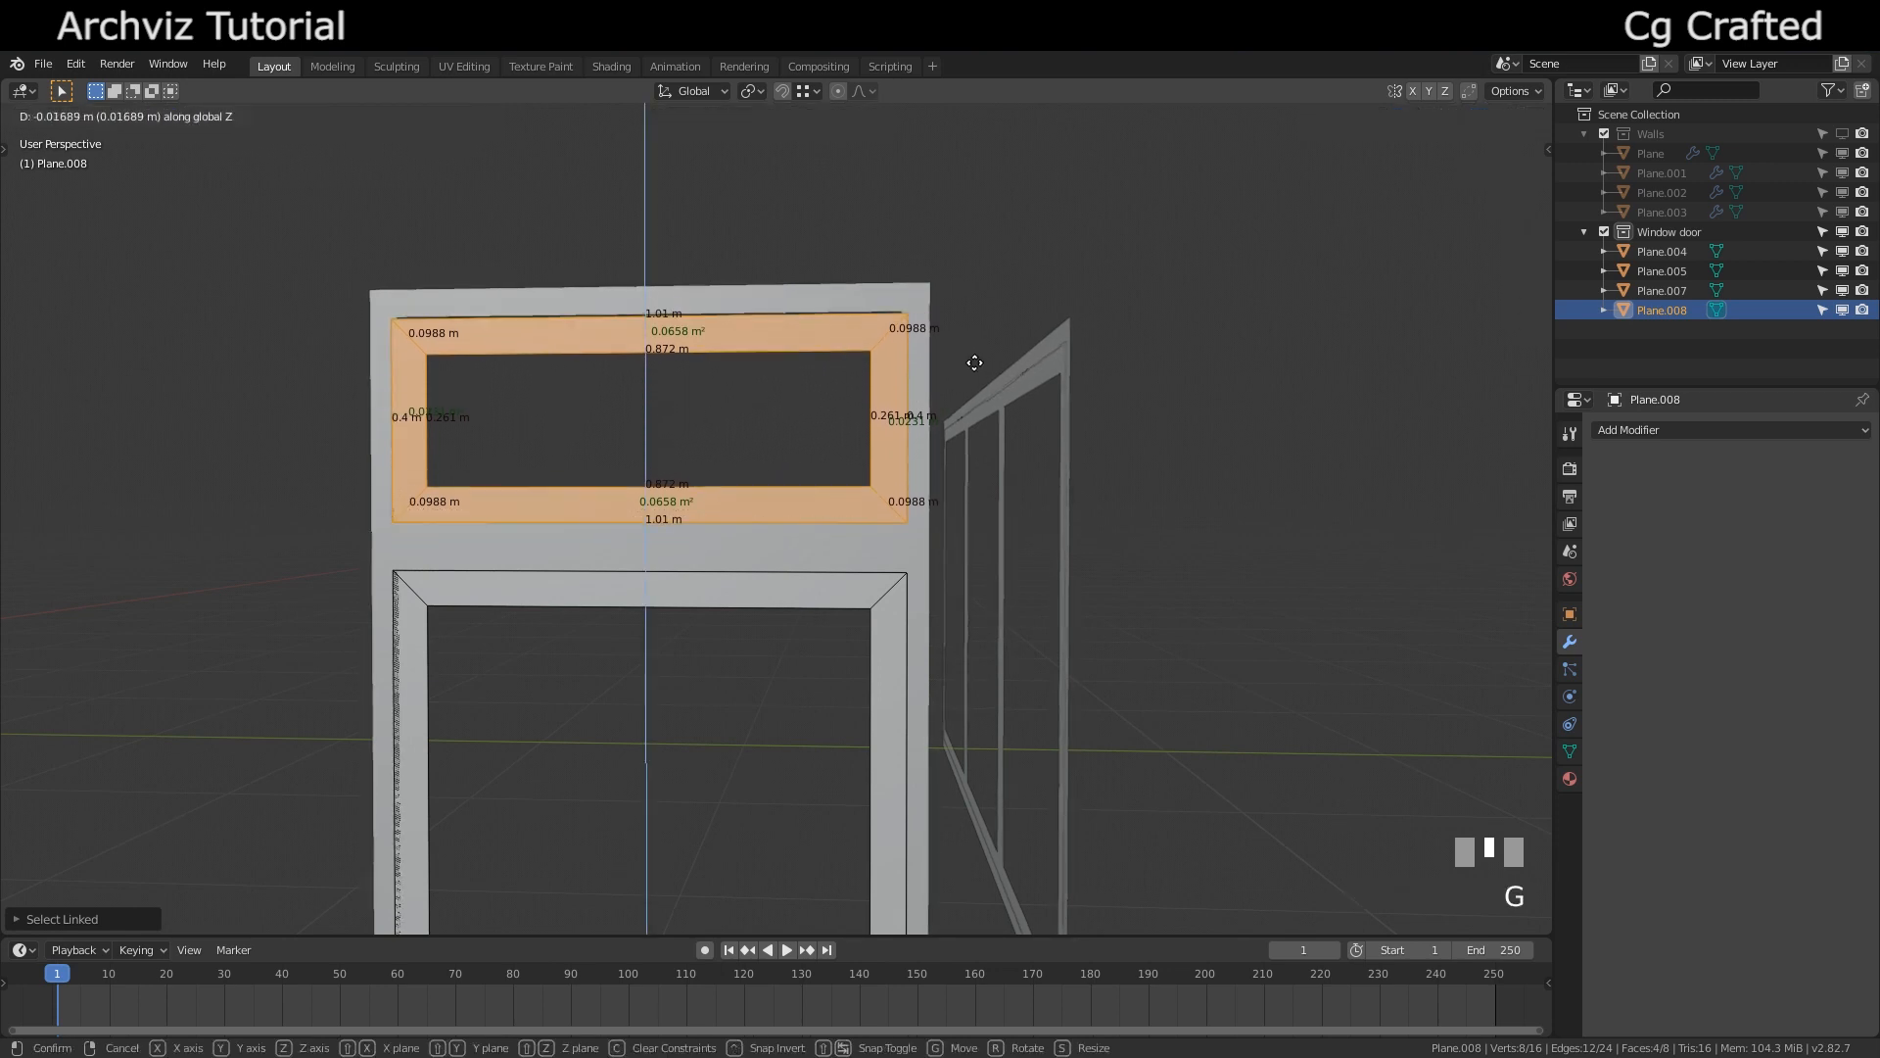
pyautogui.press('Escape')
pyautogui.press('g')
pyautogui.press('z')
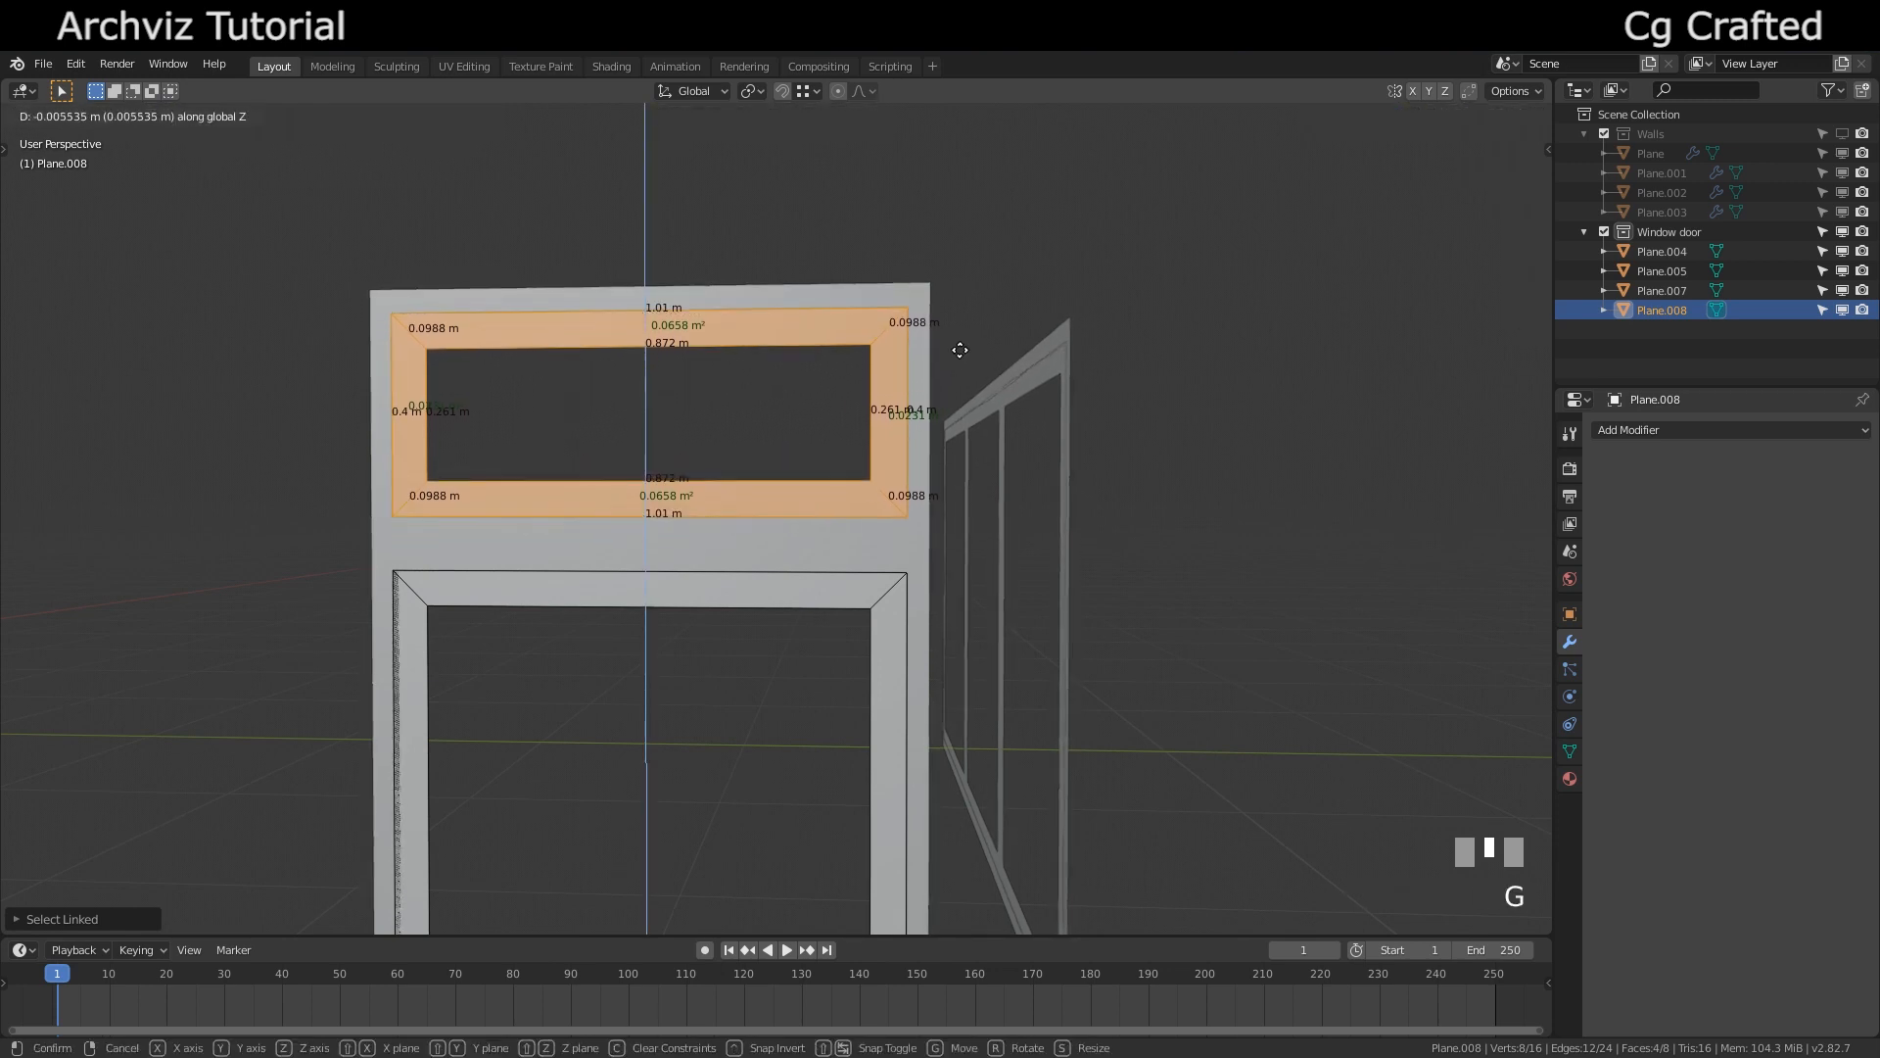
pyautogui.click(959, 349)
# Add a Solidify modifier to the outer door frame and set its thickness to 0.12 m
pyautogui.moveTo(959, 350); pyautogui.dragTo(601, 705, button='middle')
pyautogui.moveTo(600, 705); pyautogui.dragTo(529, 685, button='middle')
pyautogui.hotkey('ctrl', 'z')
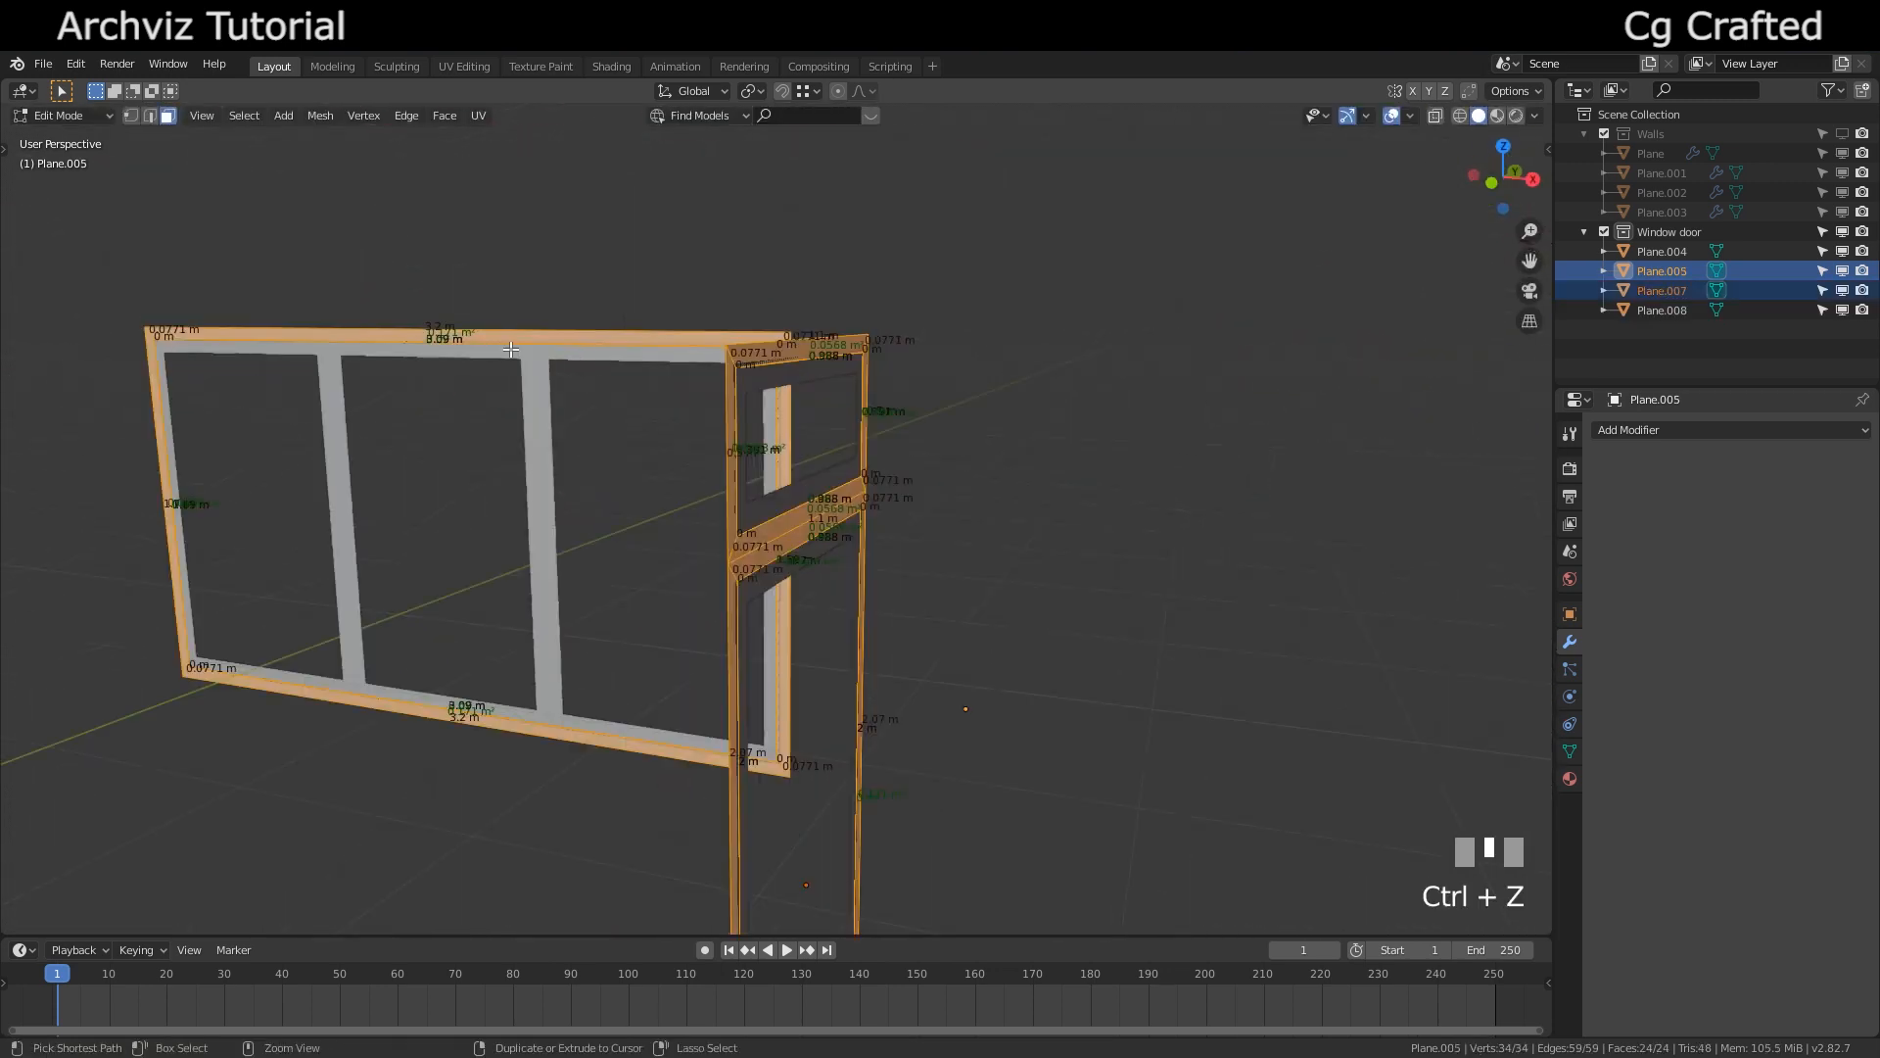
pyautogui.press('Tab')
pyautogui.click(774, 355)
pyautogui.click(1633, 429)
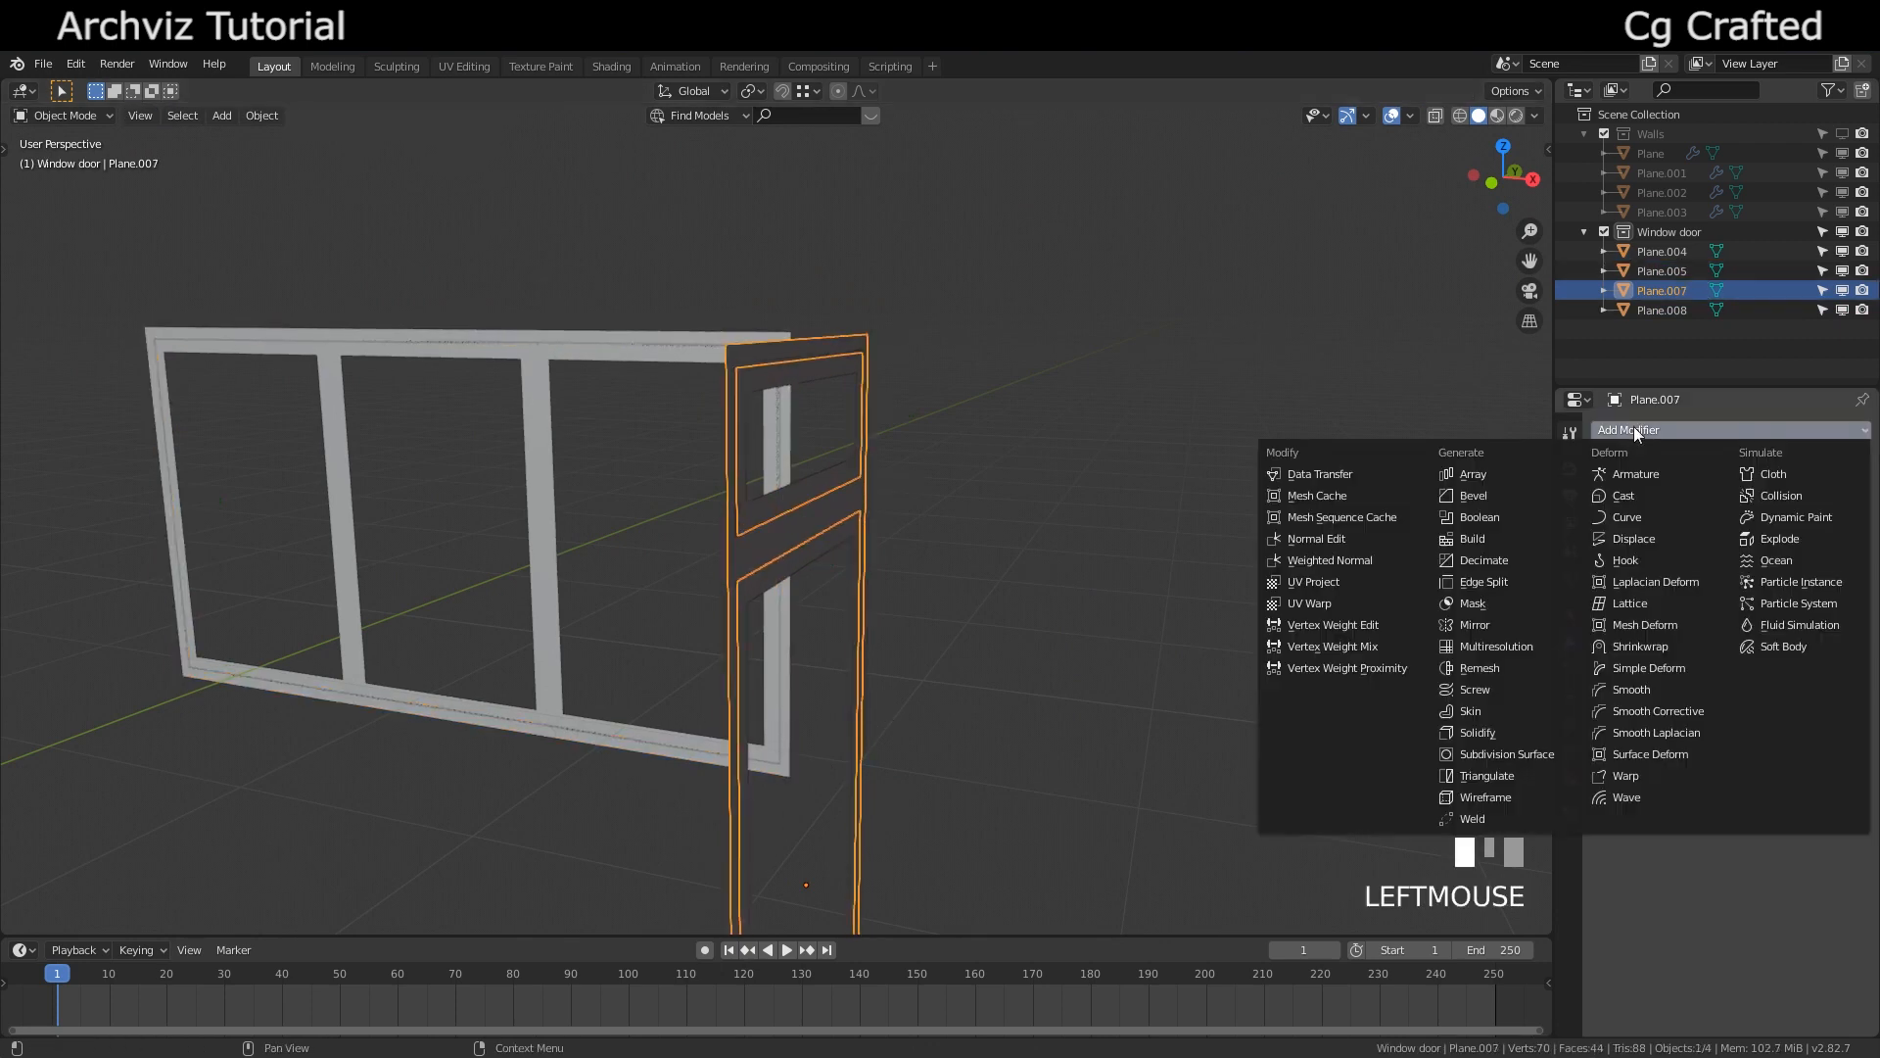
pyautogui.click(1520, 731)
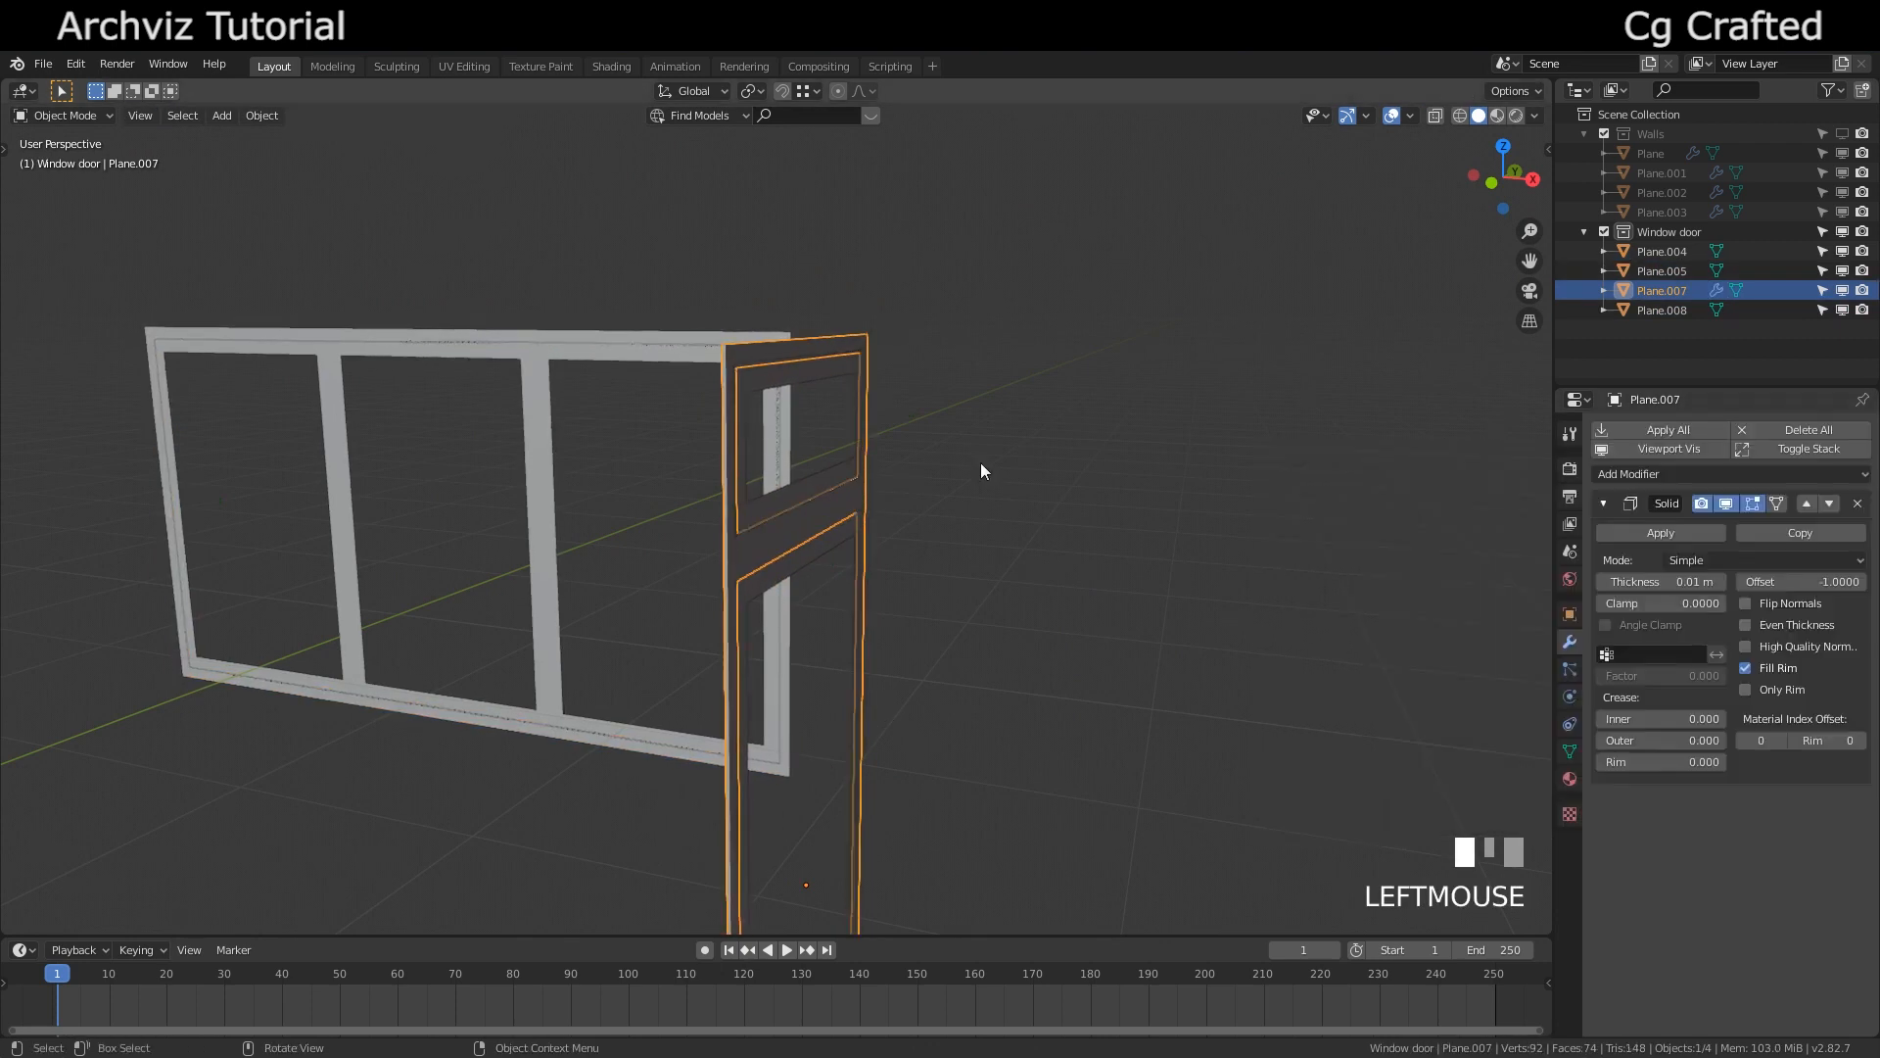
pyautogui.scroll(2, 1020, 506)
pyautogui.scroll(4, 1019, 505)
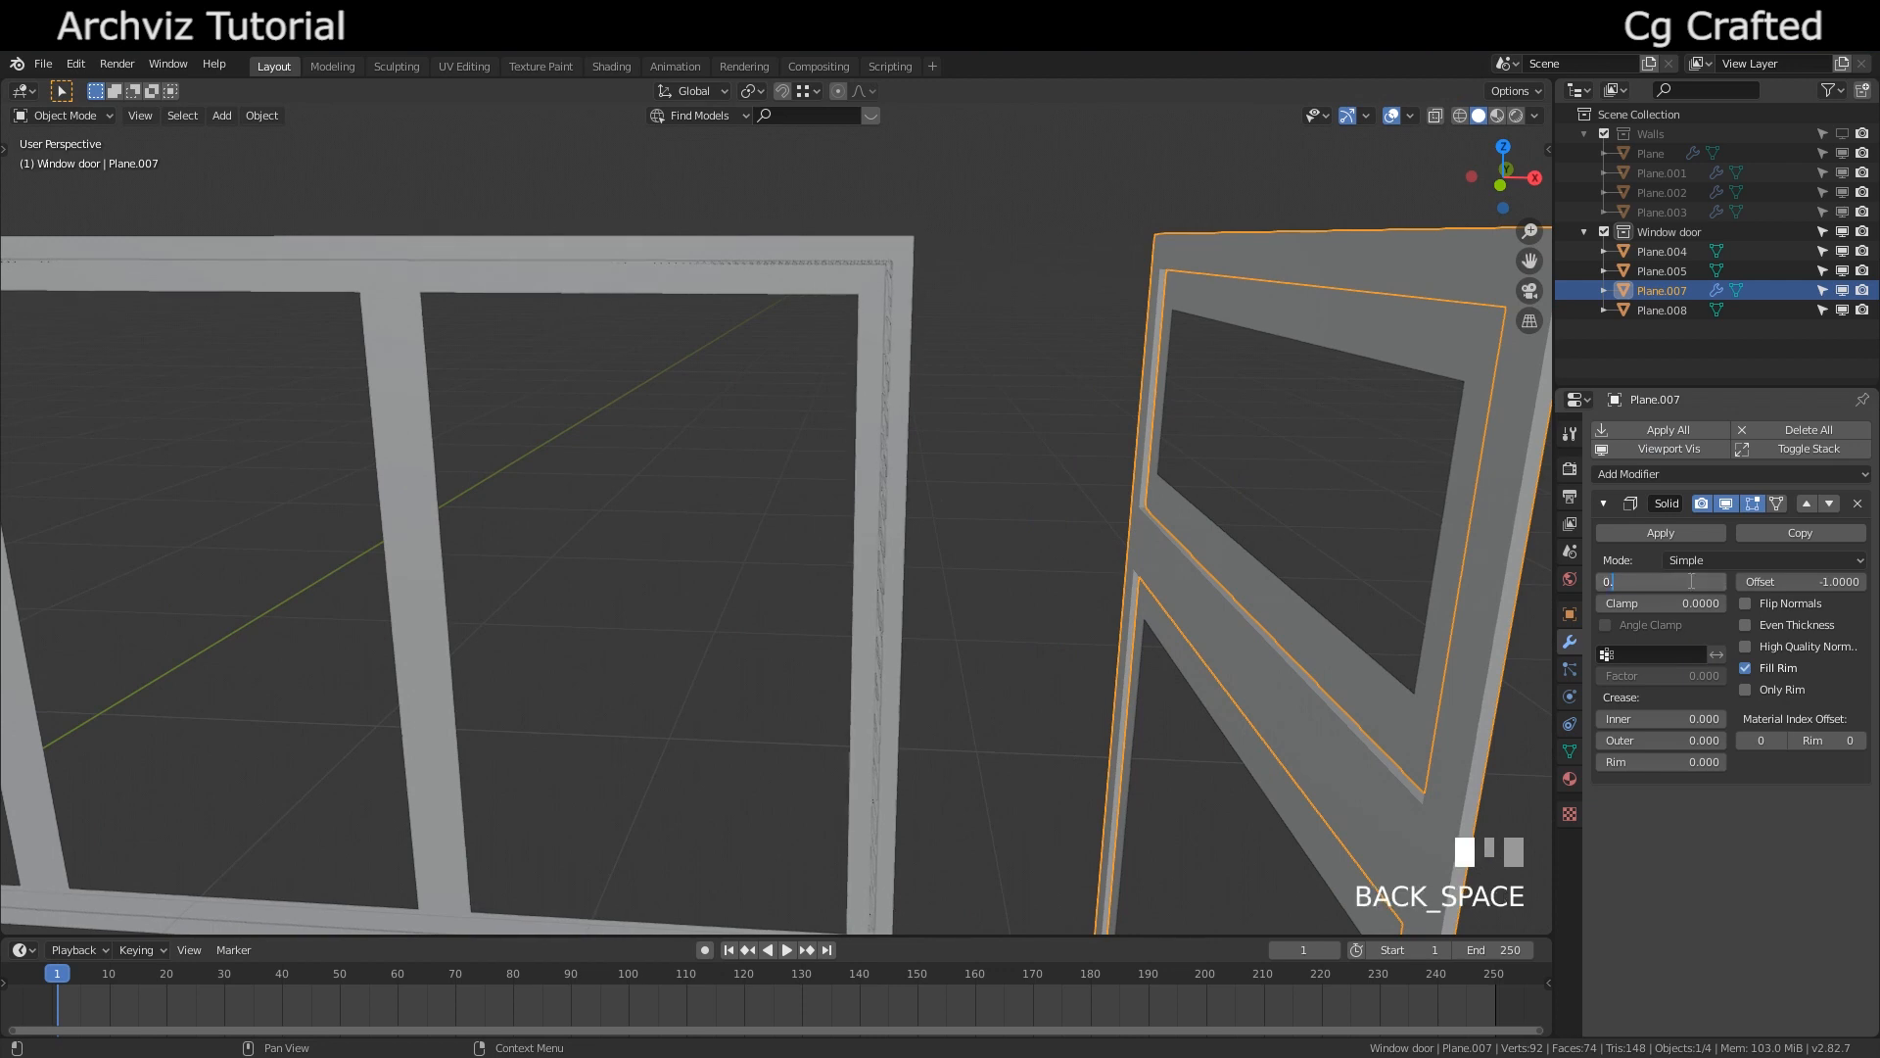
pyautogui.press('Return')
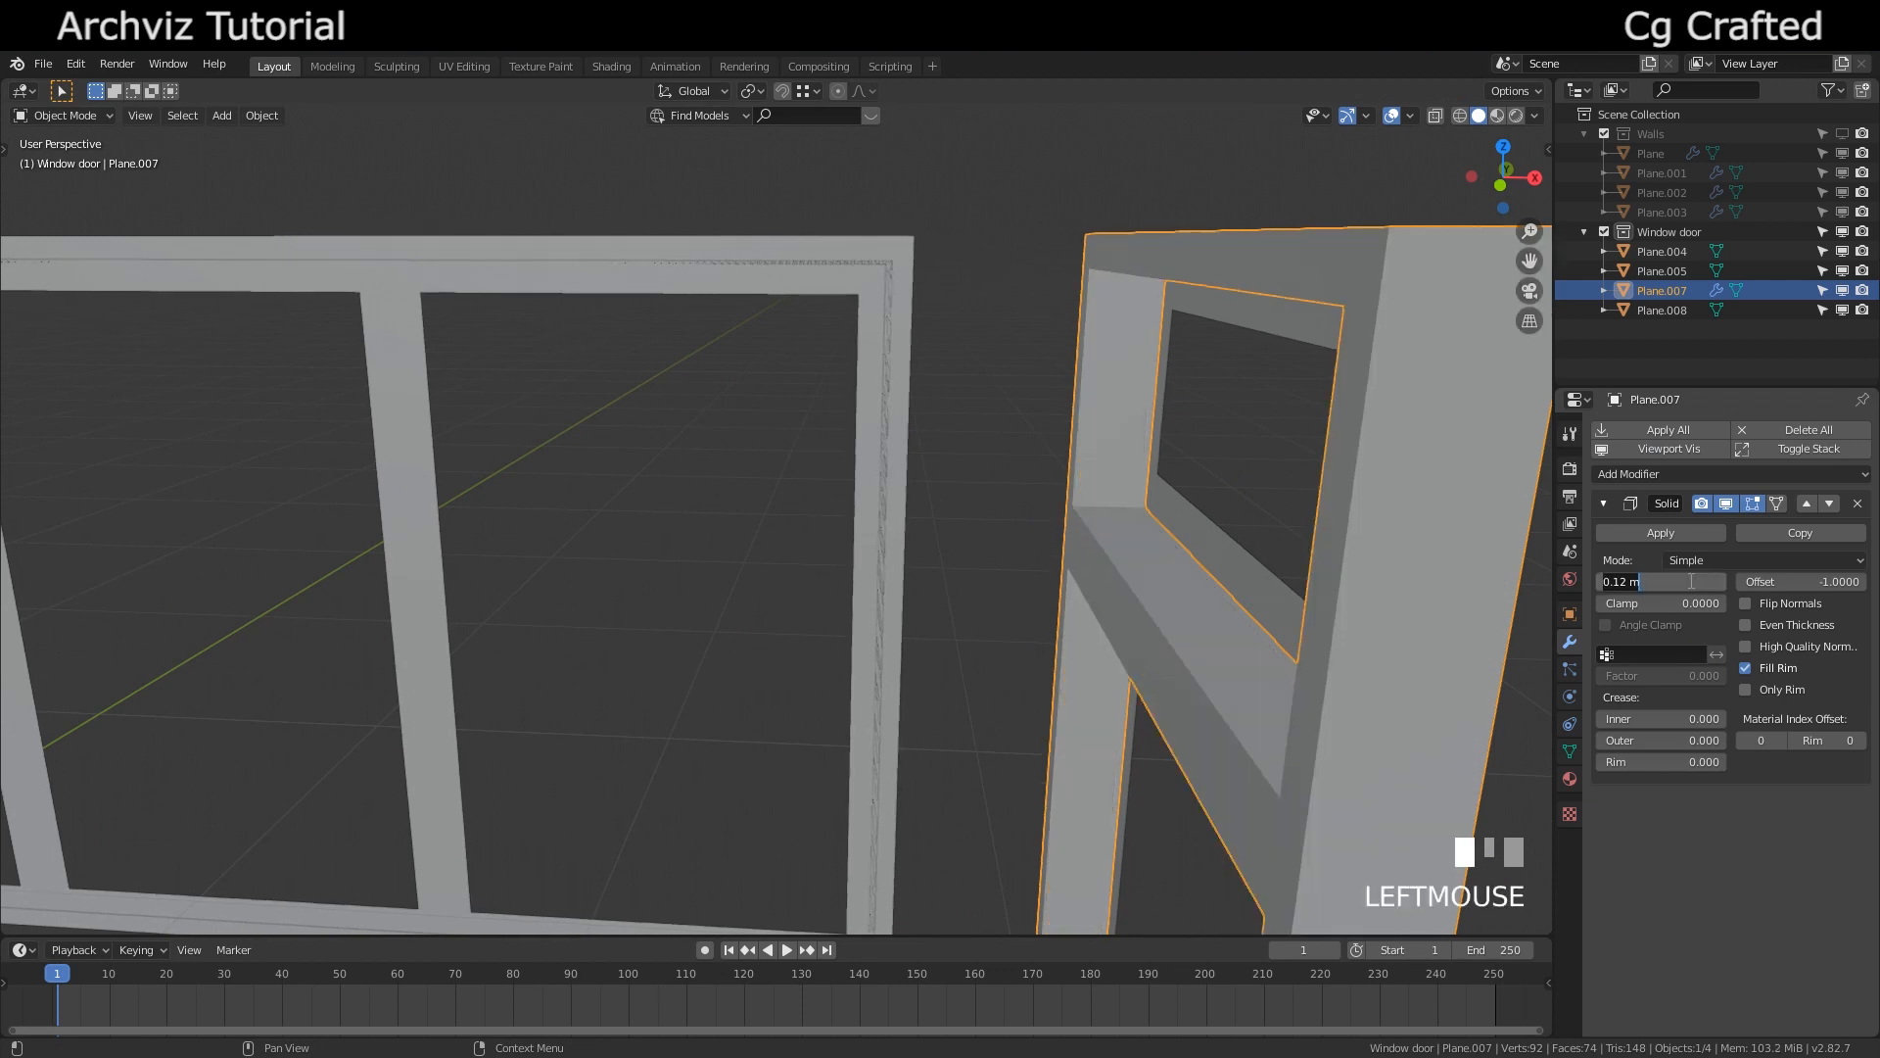
# Add a Solidify modifier to the outer window frame and set its thickness to 0.12 m
pyautogui.scroll(-3, 1065, 519)
pyautogui.click(1662, 270)
pyautogui.click(1664, 429)
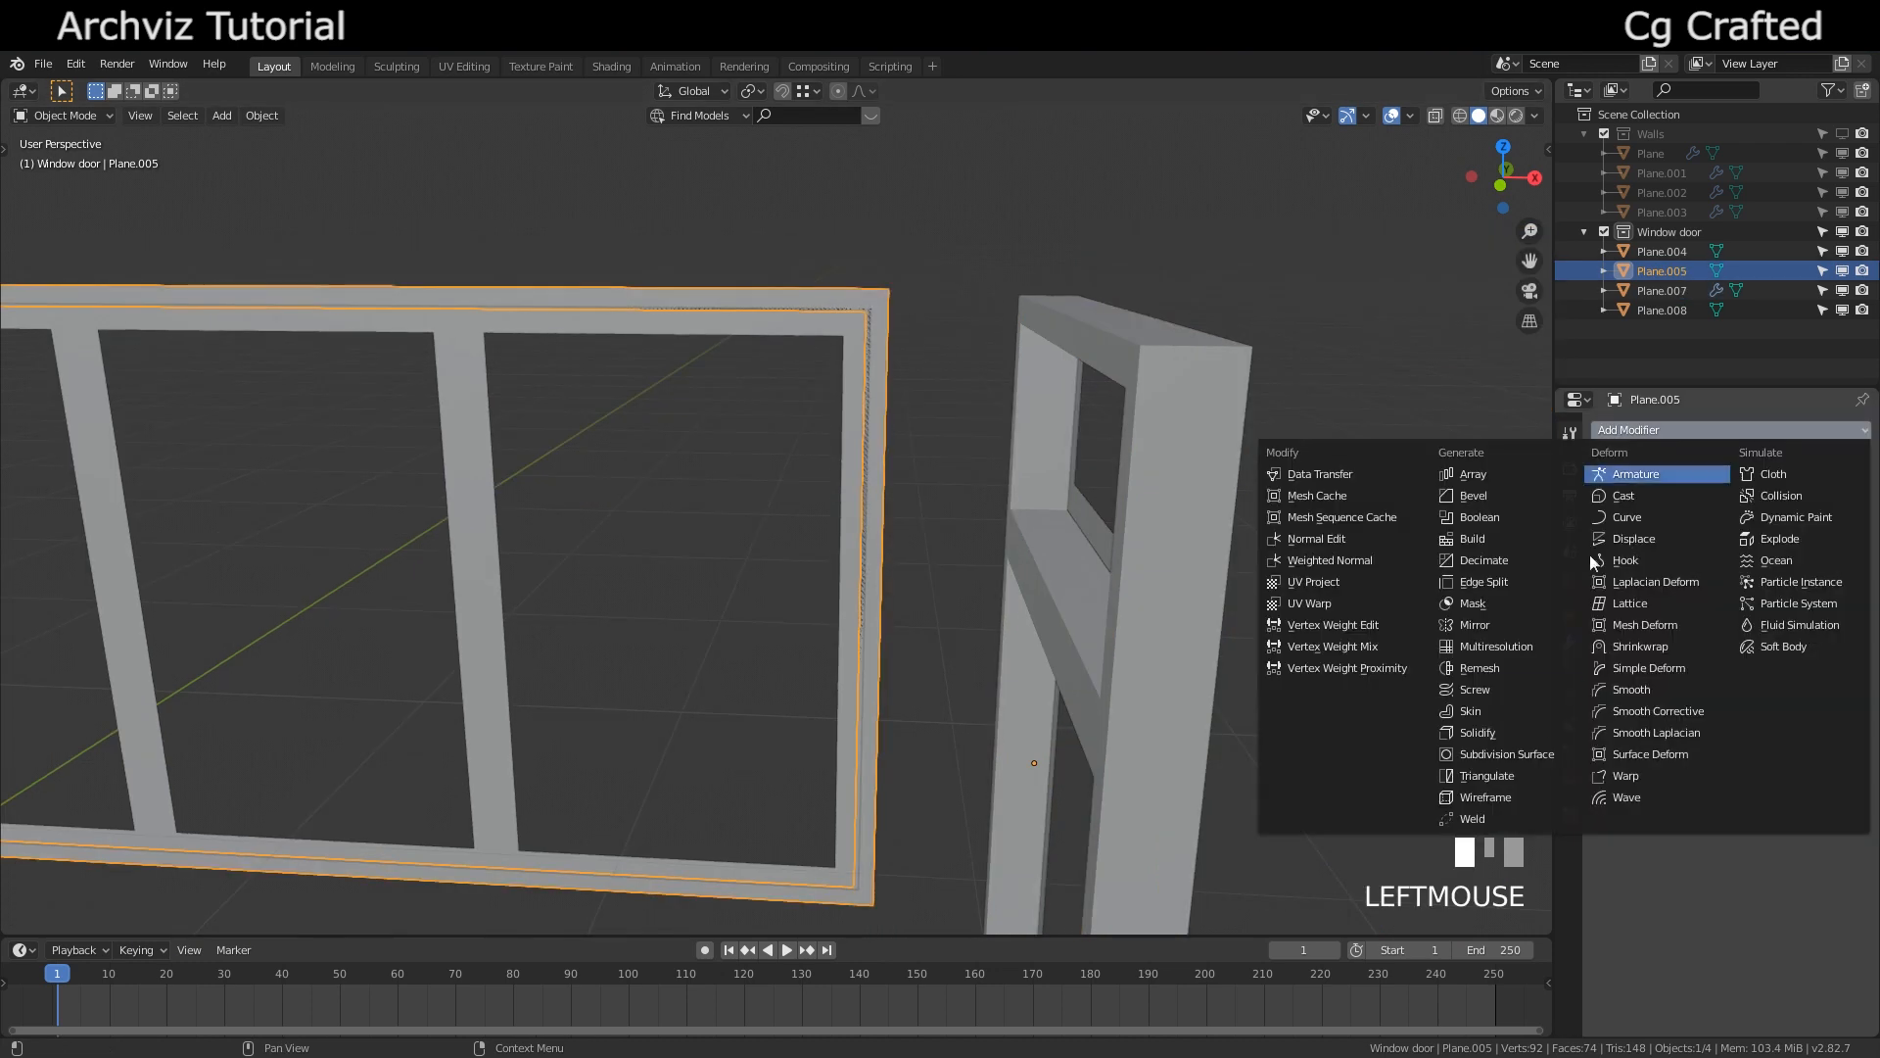
pyautogui.click(1523, 733)
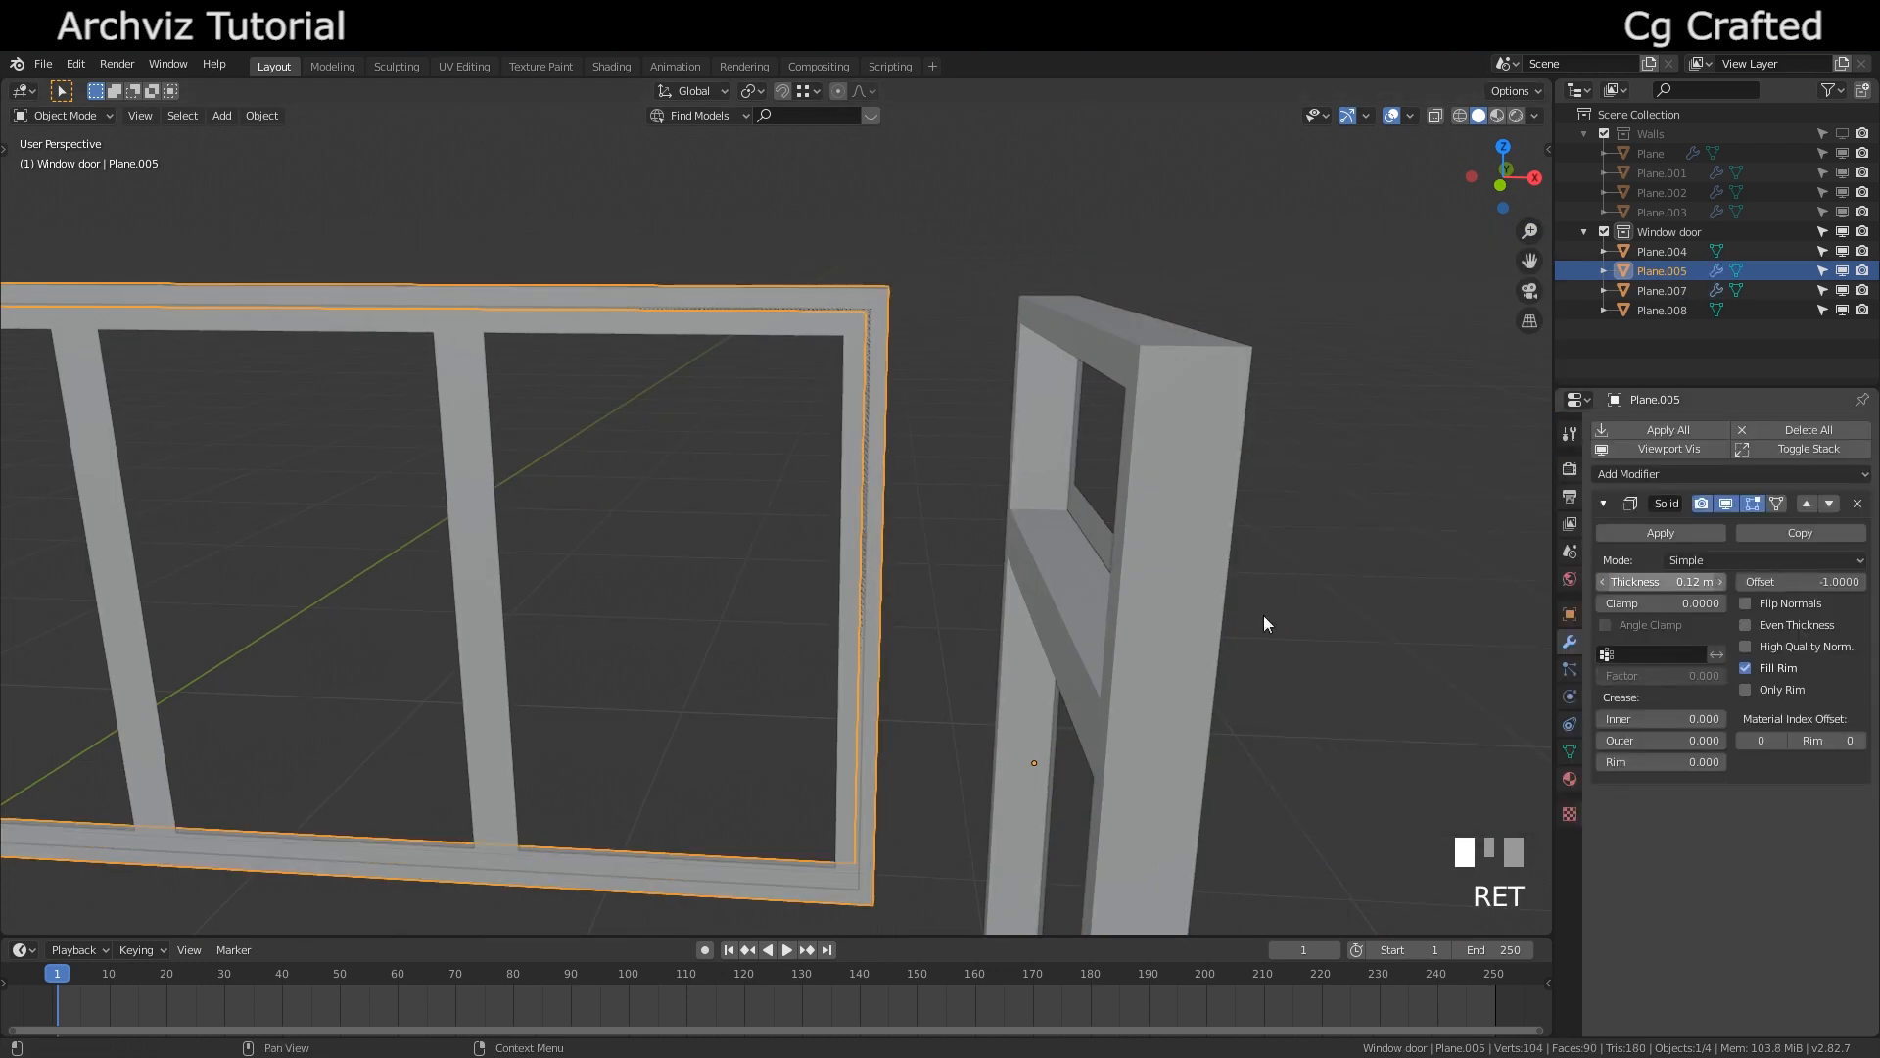
pyautogui.moveTo(1264, 624); pyautogui.dragTo(1222, 403, button='middle')
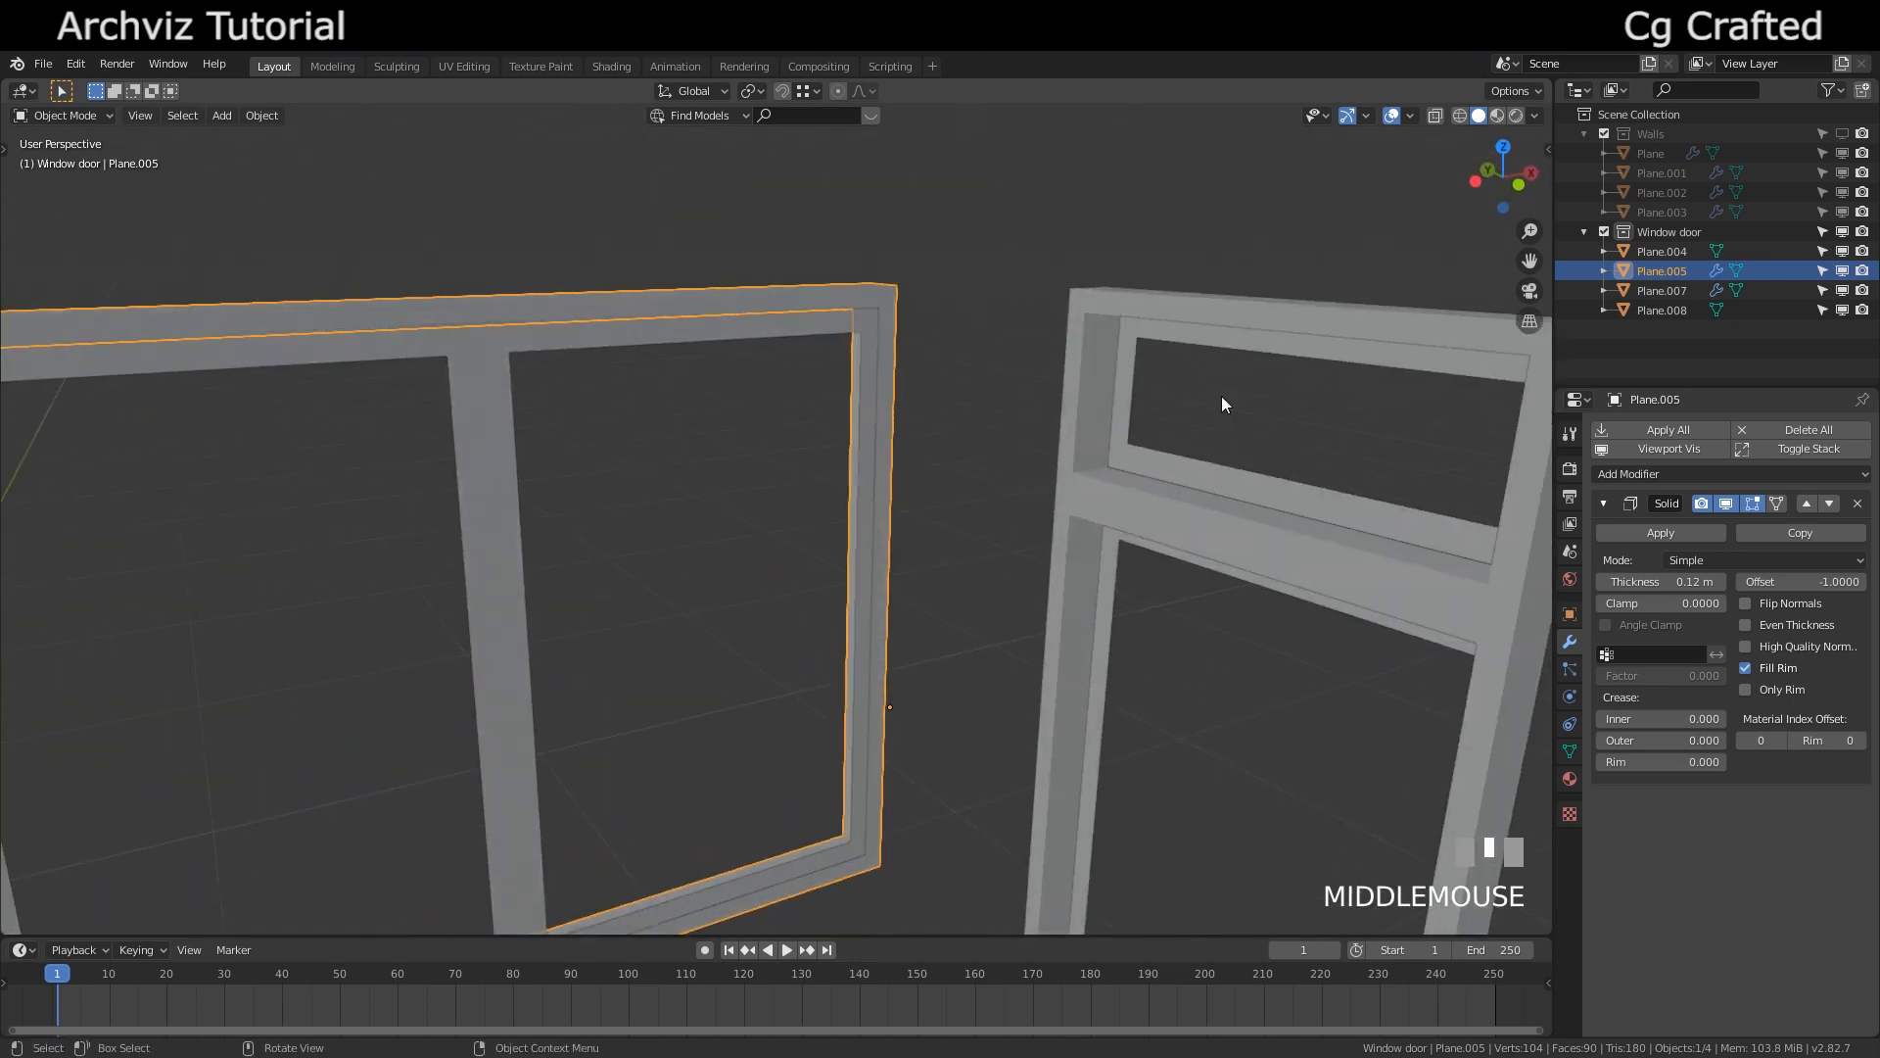
# Add a Solidify modifier to the inner door frames and enter a thickness for it
pyautogui.click(1140, 373)
pyautogui.click(1736, 431)
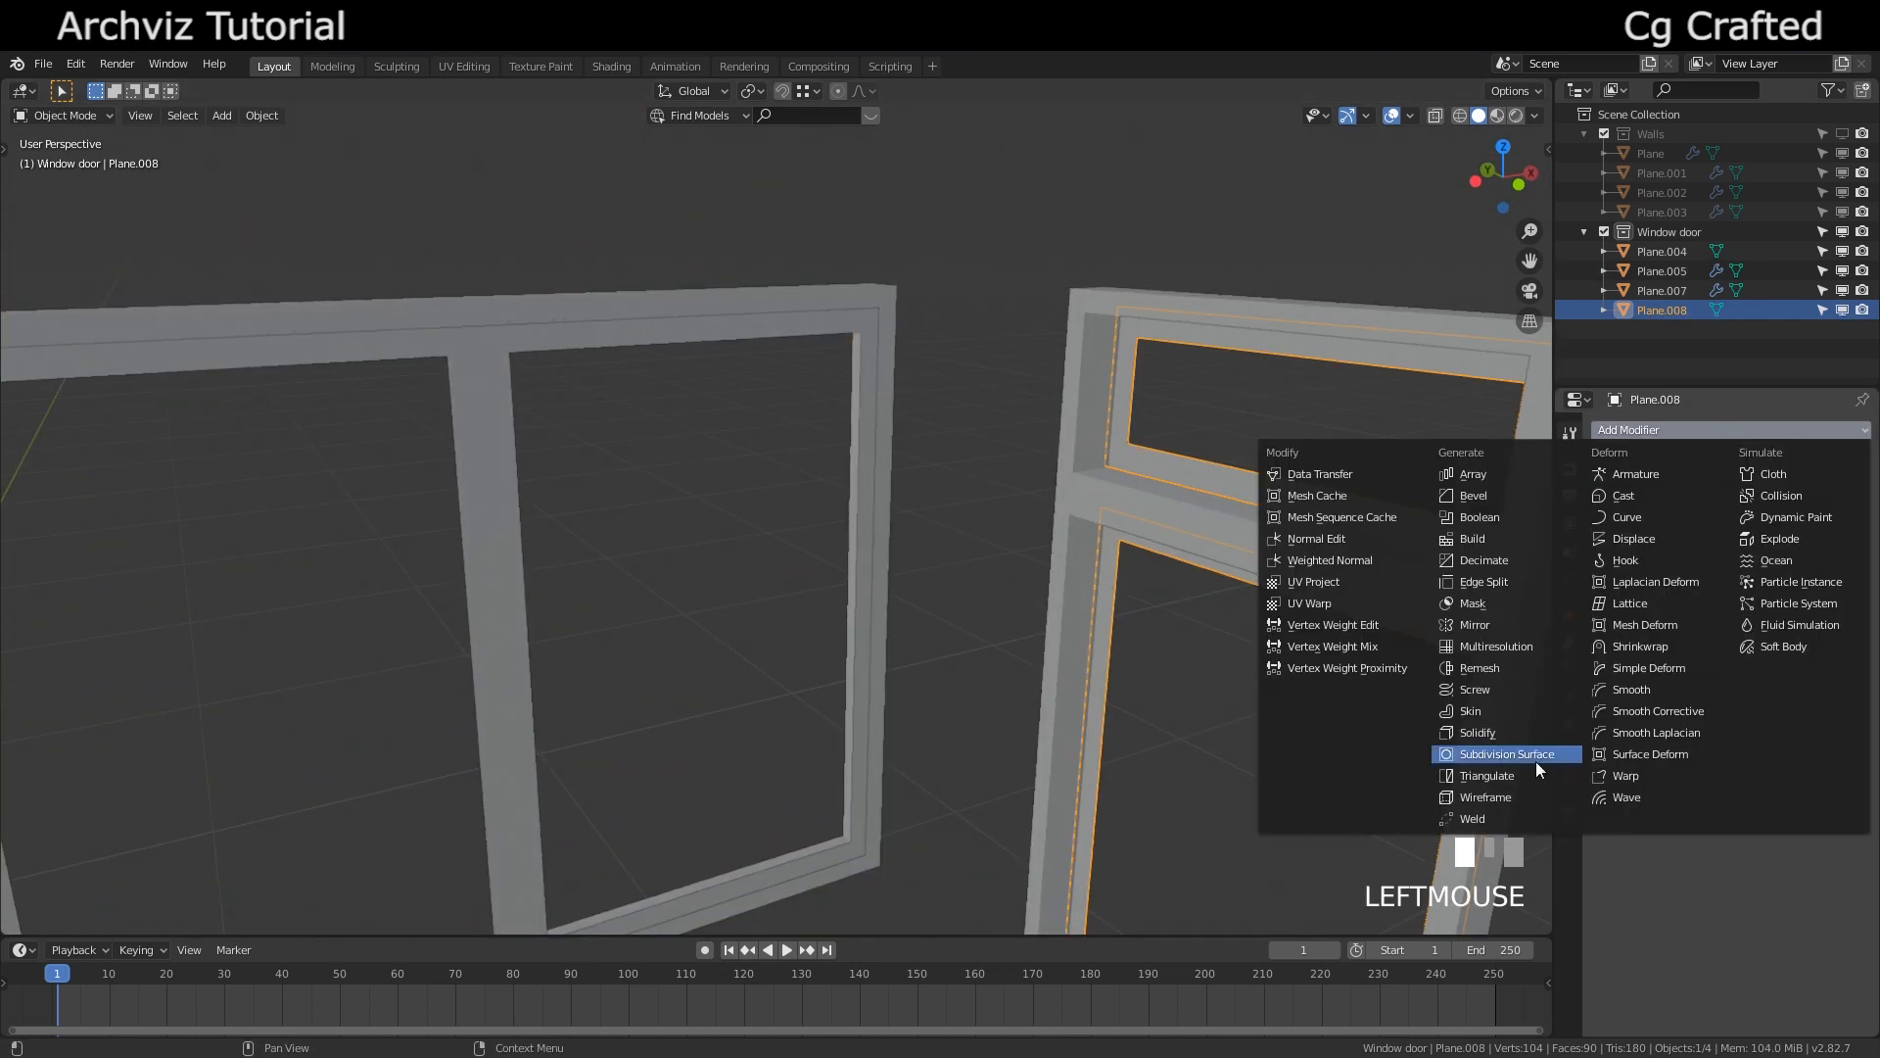
pyautogui.click(1506, 734)
pyautogui.scroll(2, 1508, 735)
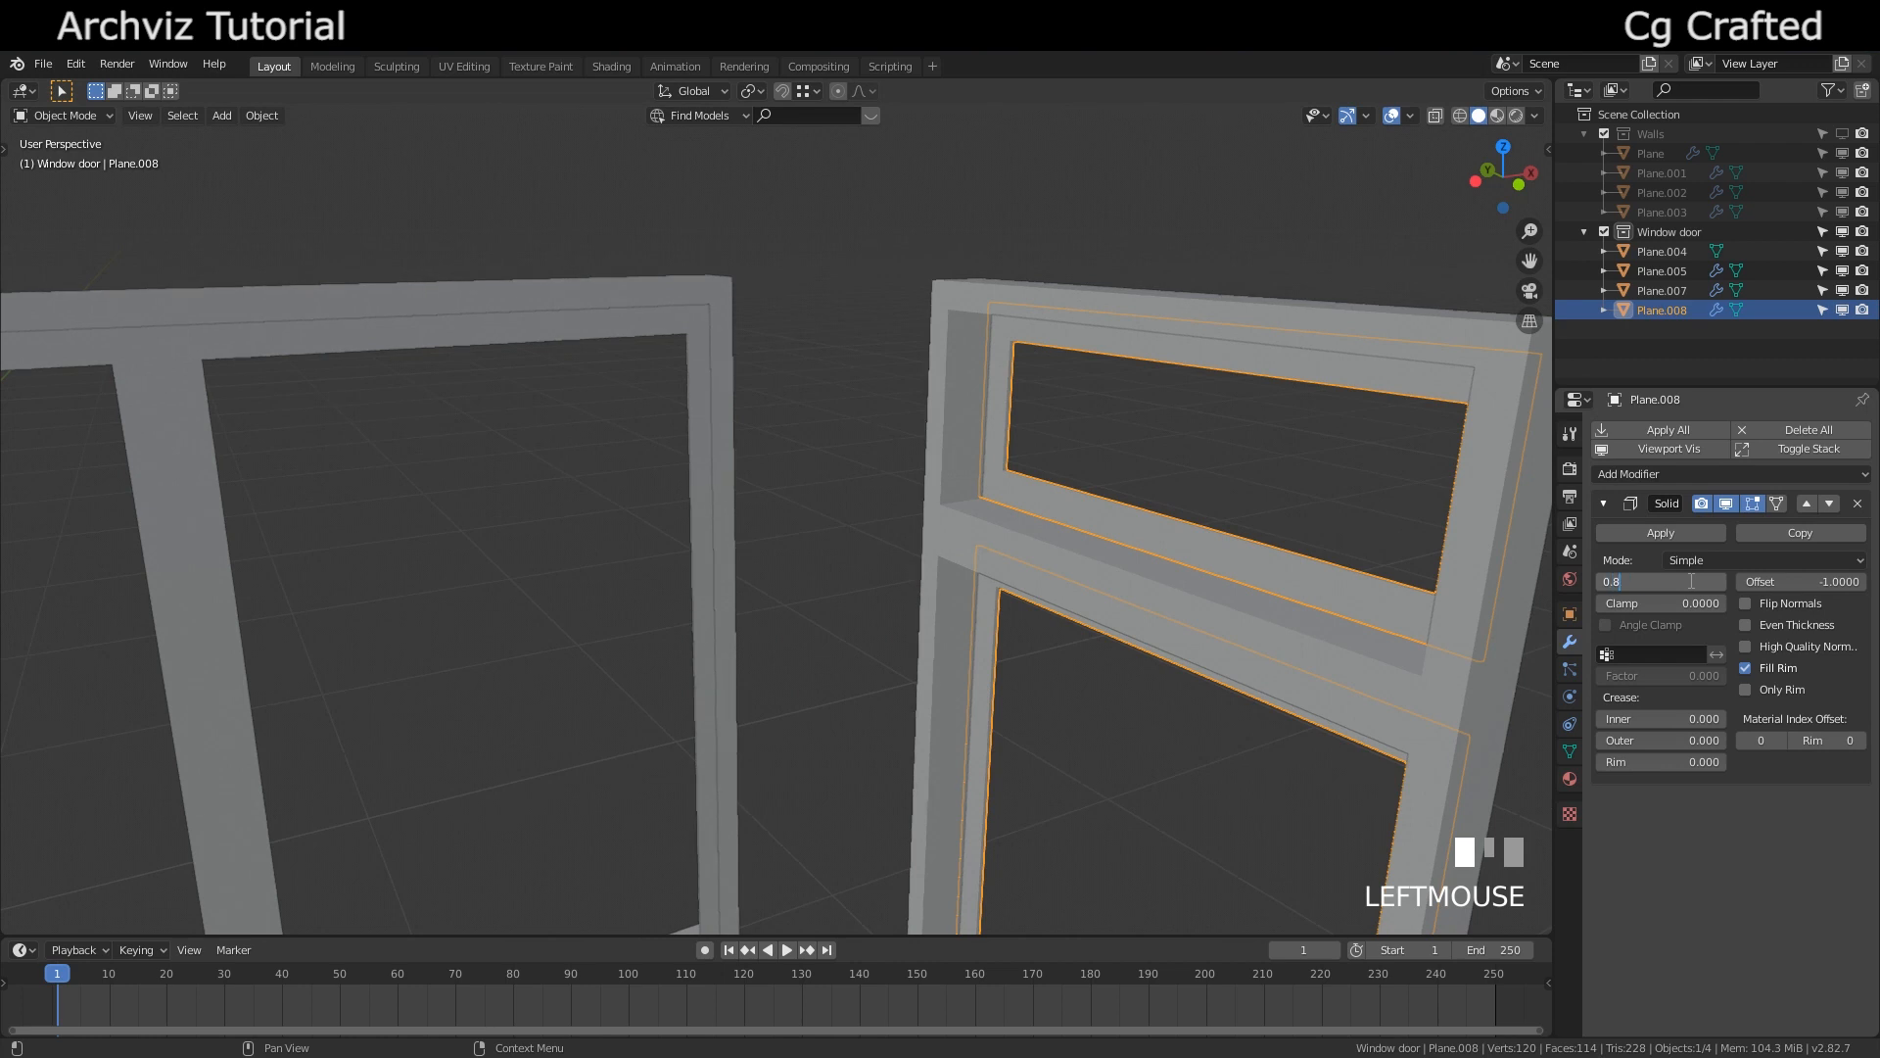
pyautogui.press('Return')
pyautogui.press('Return')
# Move the inner door frames about -0.05 m along X and set their Solidify thickness to 0.07 m
pyautogui.moveTo(1141, 524); pyautogui.dragTo(1048, 646, button='middle')
pyautogui.scroll(2, 987, 527)
pyautogui.press('g')
pyautogui.press('x')
pyautogui.click(955, 538)
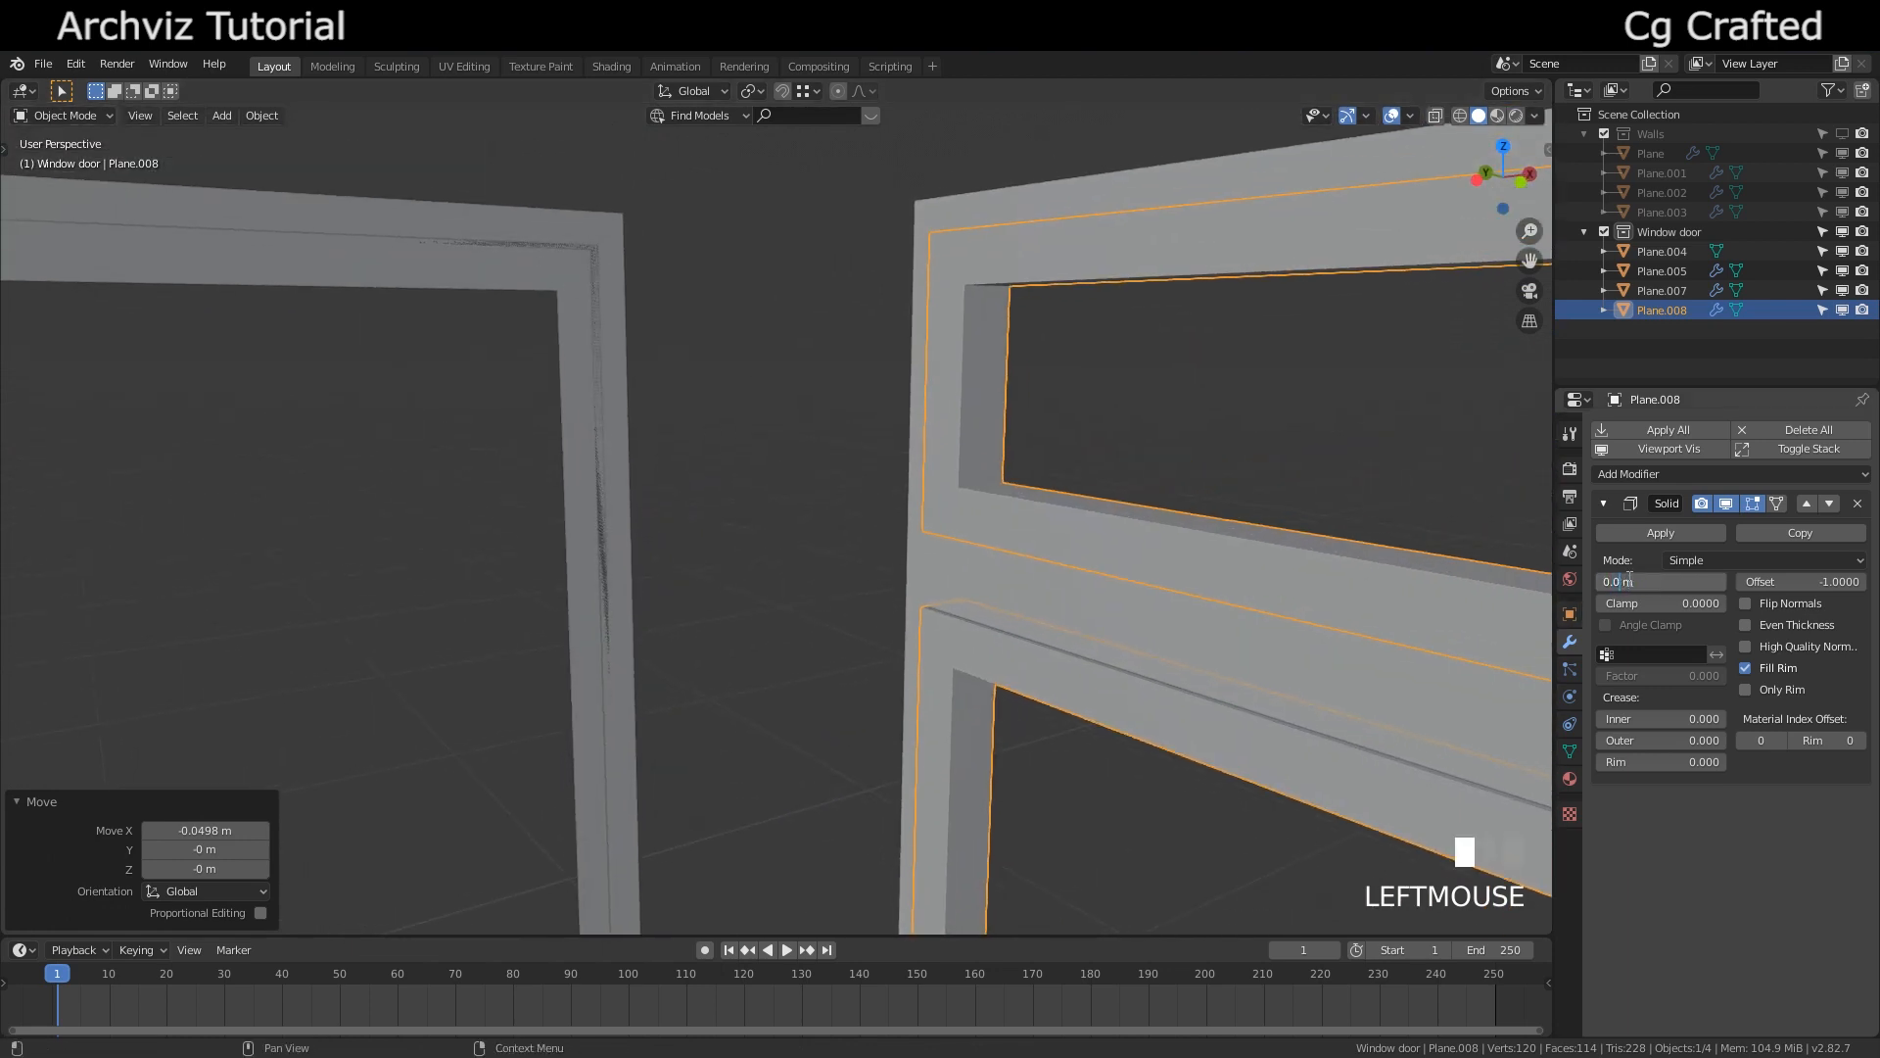
pyautogui.write('7')
pyautogui.press('Return')
# Fine-tune the position of the inner door frames along X within the outer door frame
pyautogui.moveTo(764, 416); pyautogui.dragTo(560, 425, button='middle')
pyautogui.press('g')
pyautogui.rightClick(878, 450)
pyautogui.press('g')
pyautogui.press('x')
pyautogui.click(872, 474)
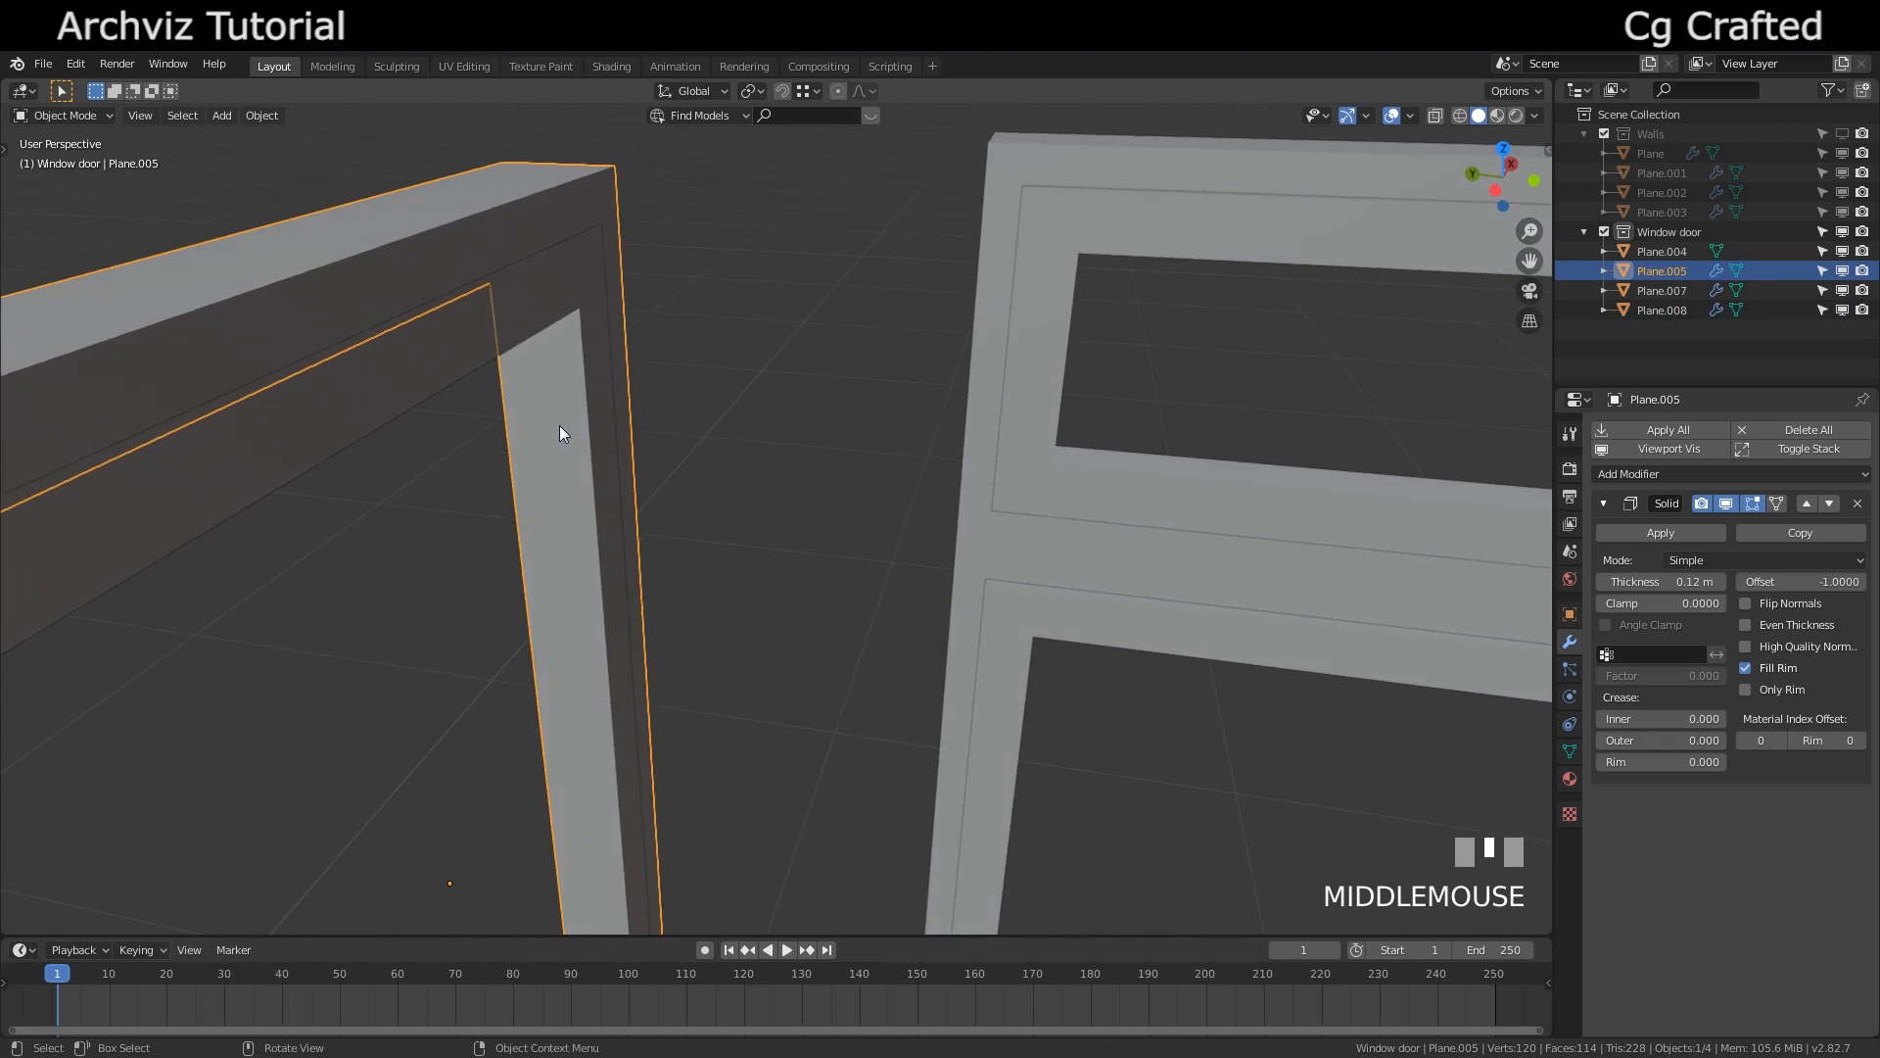
# Add a Solidify modifier with 0.07 m thickness to the inner window frame and move the frame about -0.025 m along Y
pyautogui.click(580, 303)
pyautogui.click(1790, 429)
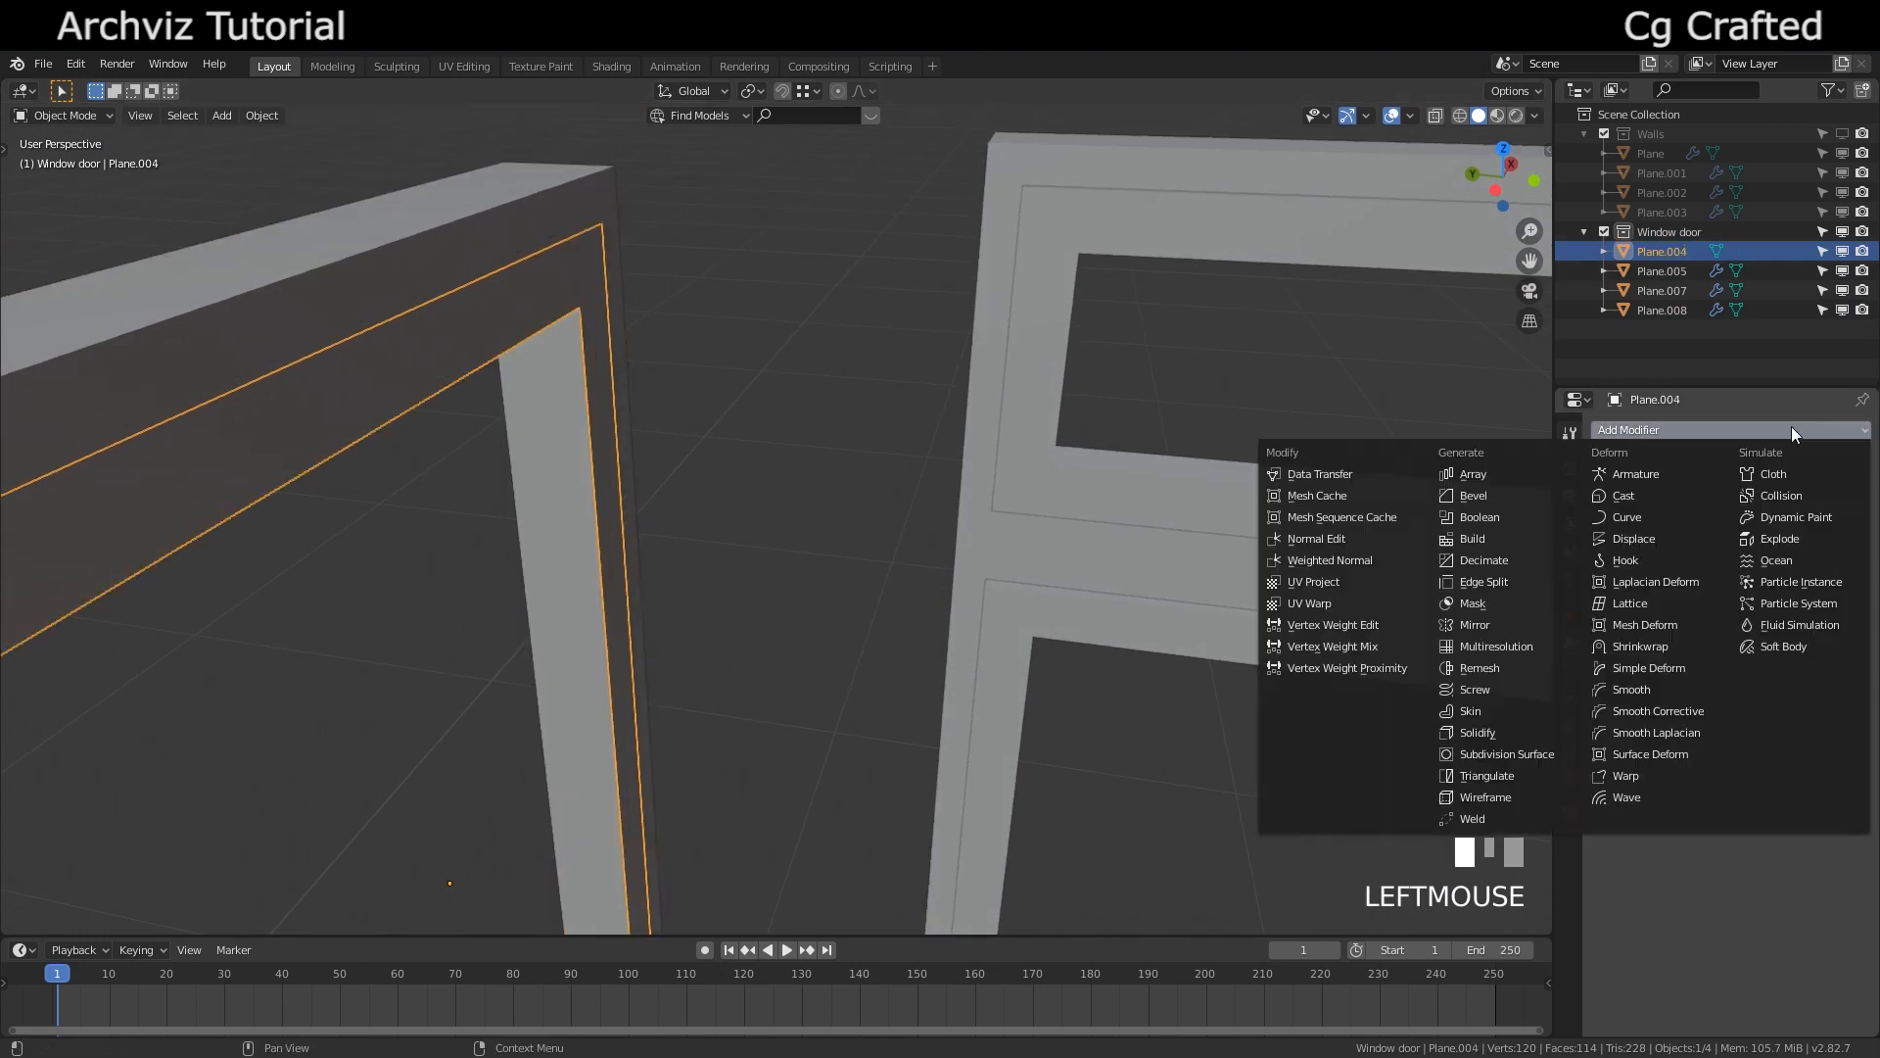
pyautogui.click(1514, 733)
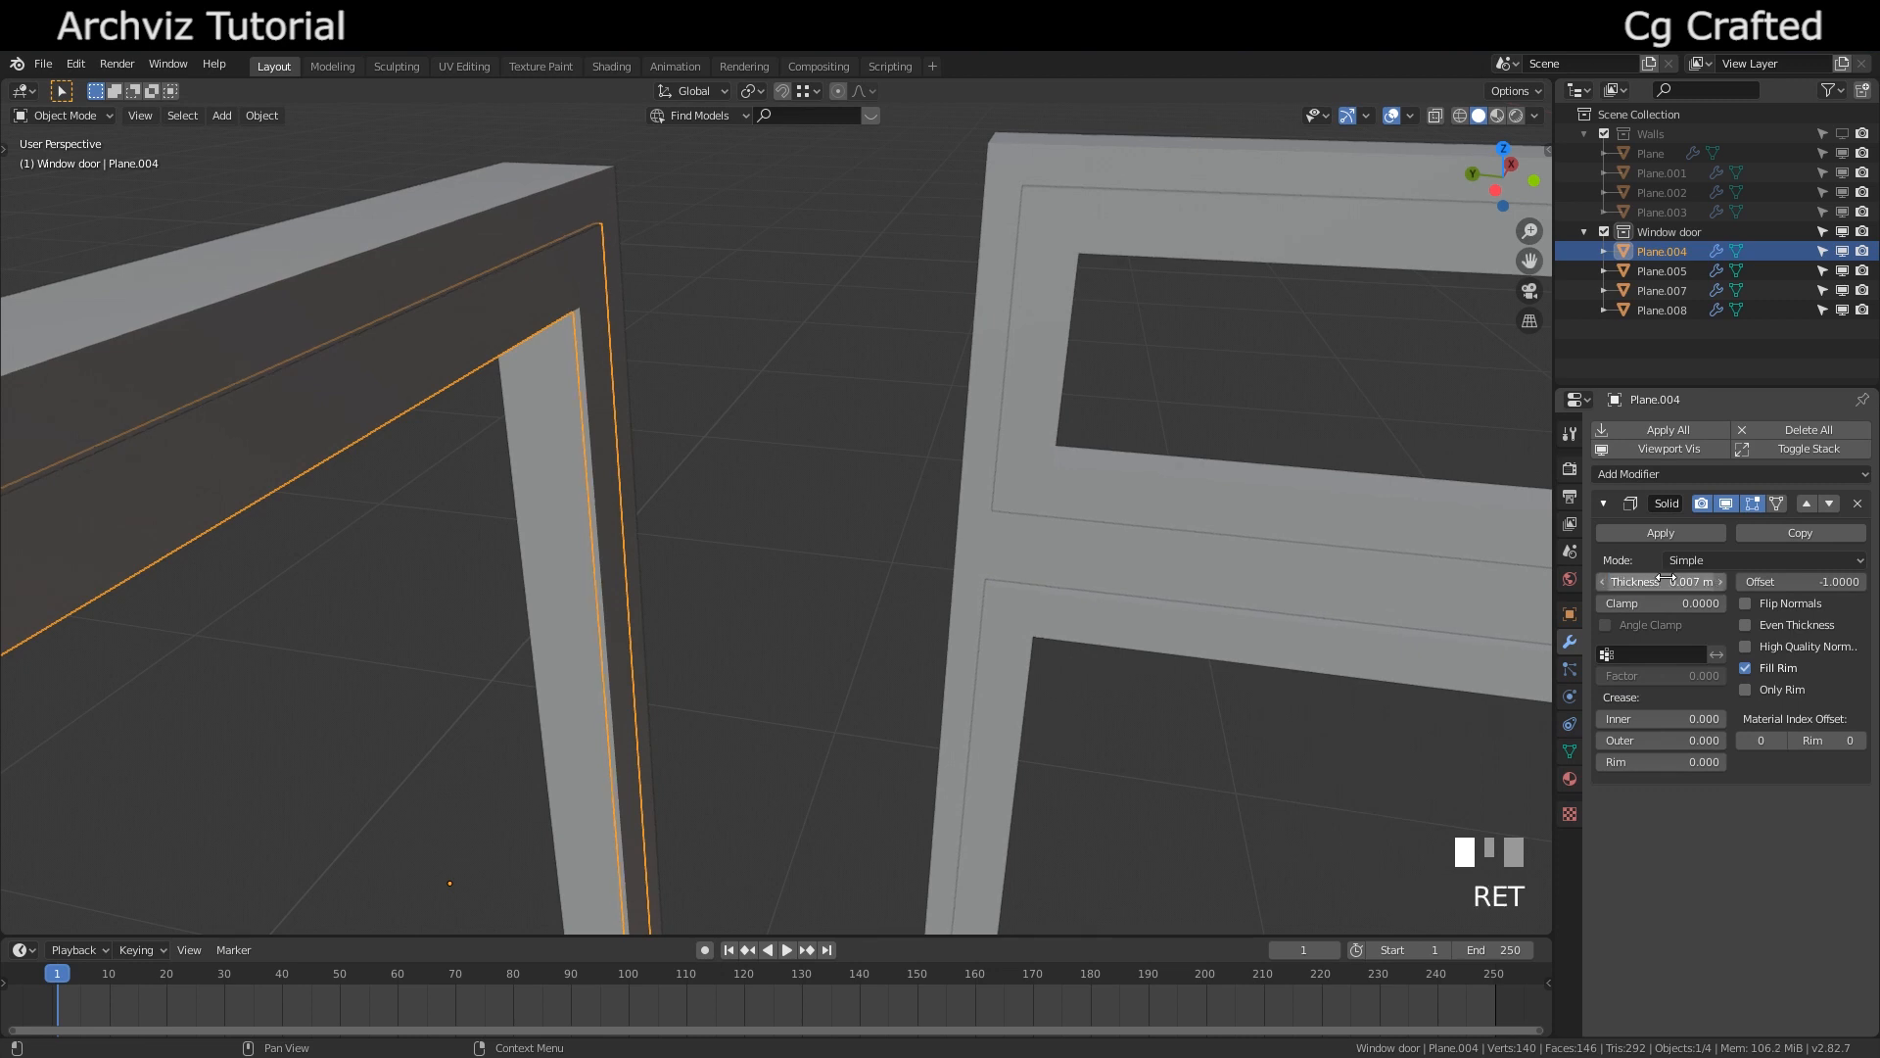
pyautogui.press('g')
pyautogui.press('Escape')
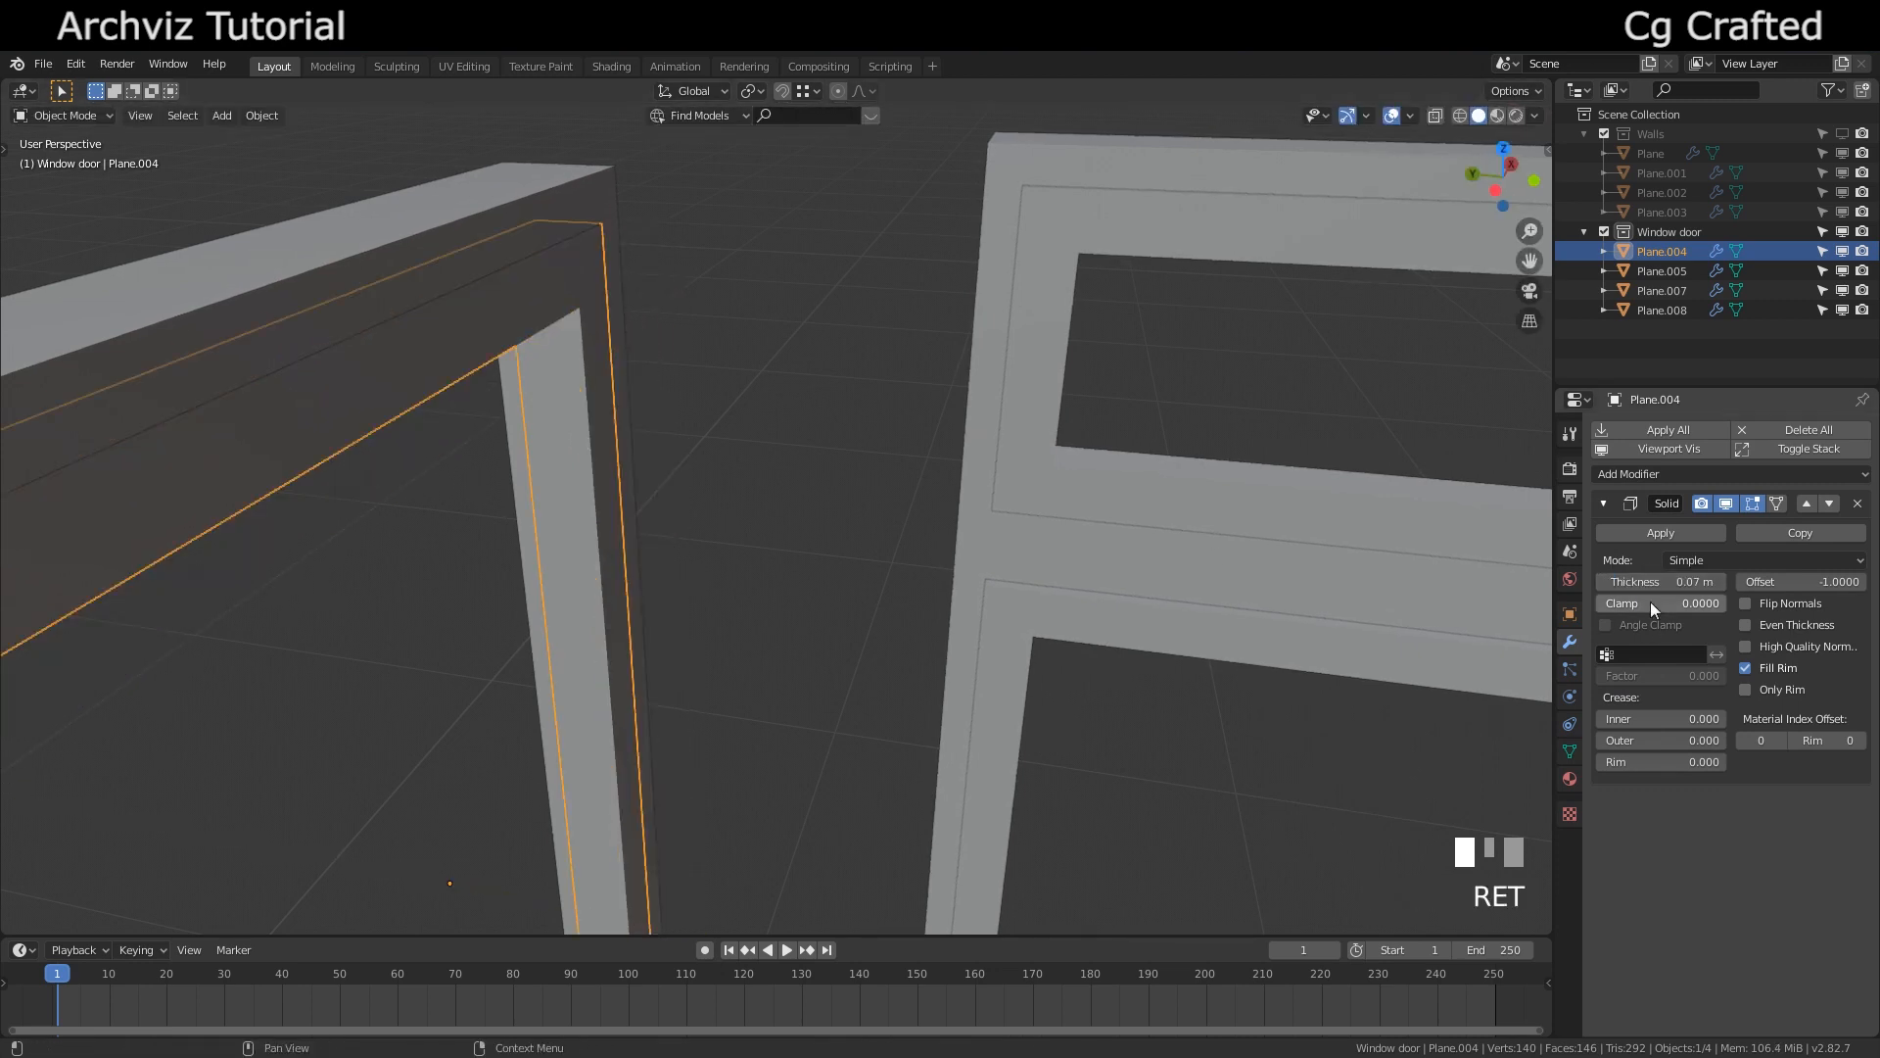
pyautogui.press('g')
pyautogui.press('y')
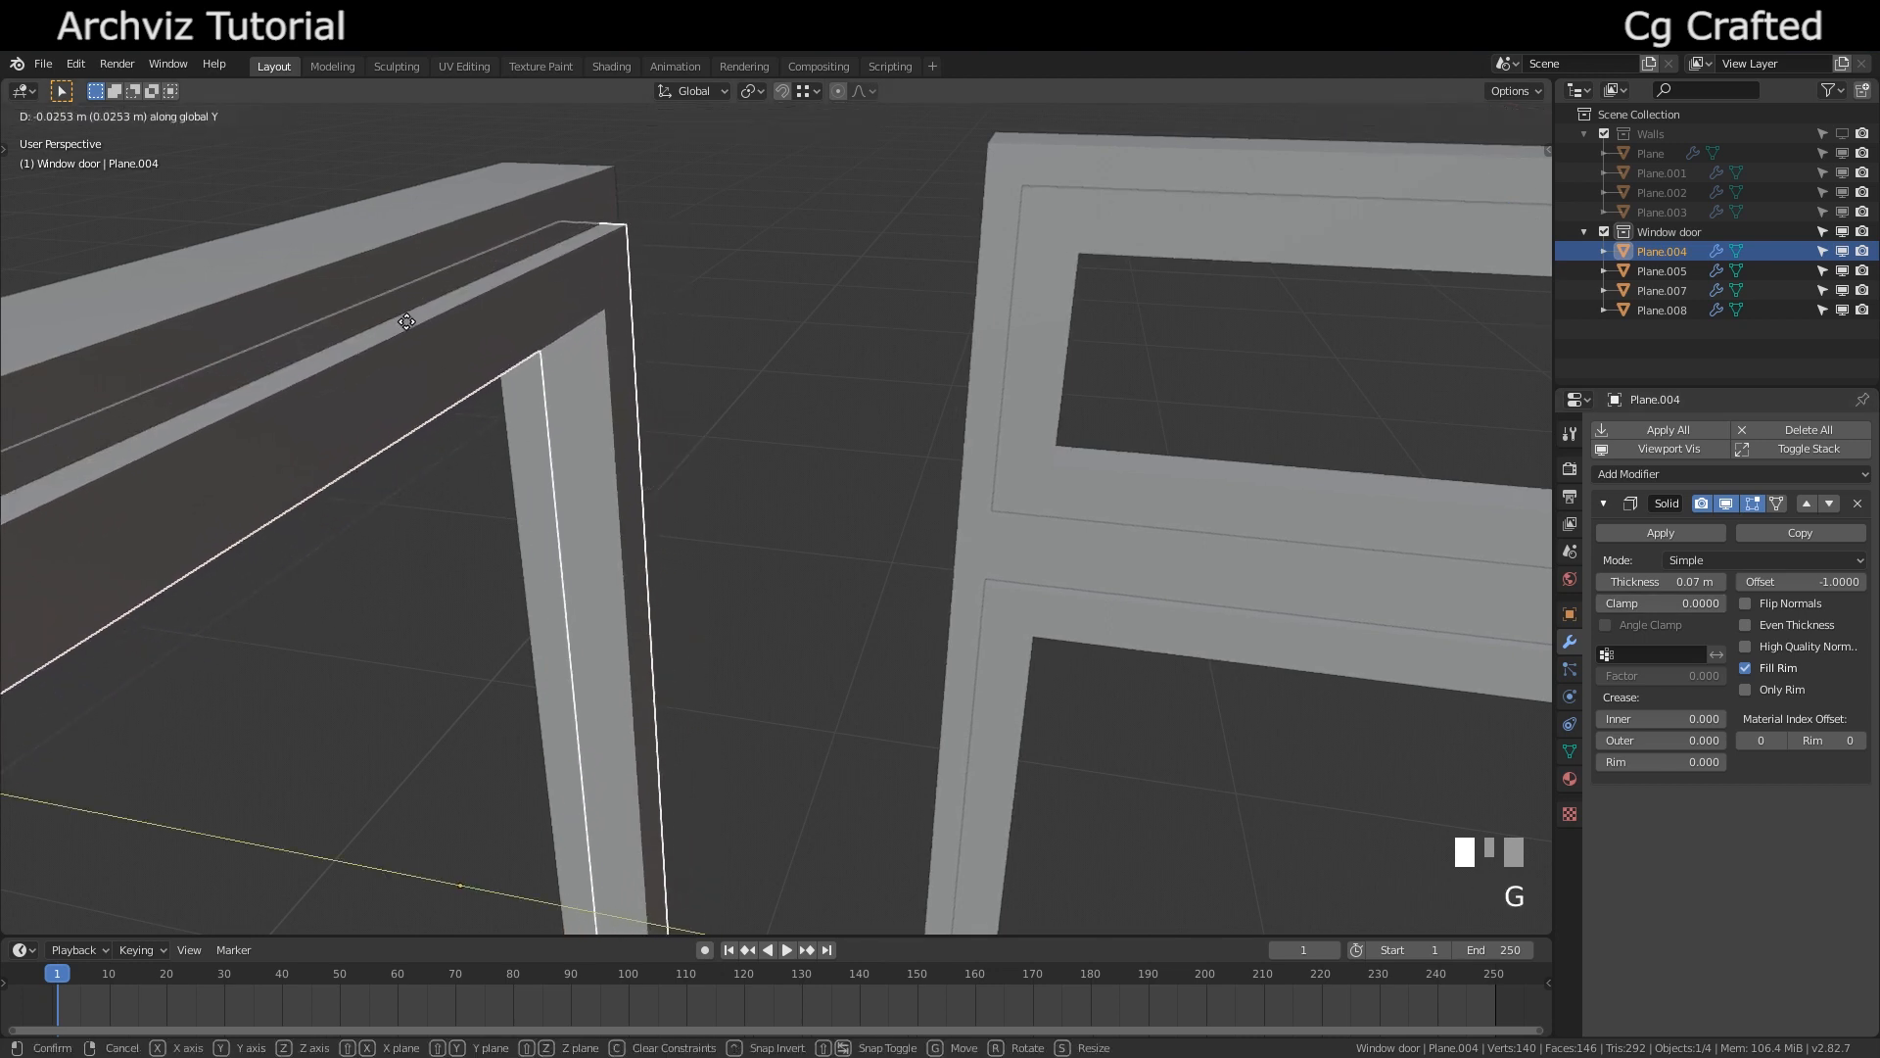
pyautogui.click(406, 321)
# Add a Bevel modifier to the inner window frame and apply the frame's scale
pyautogui.click(1614, 470)
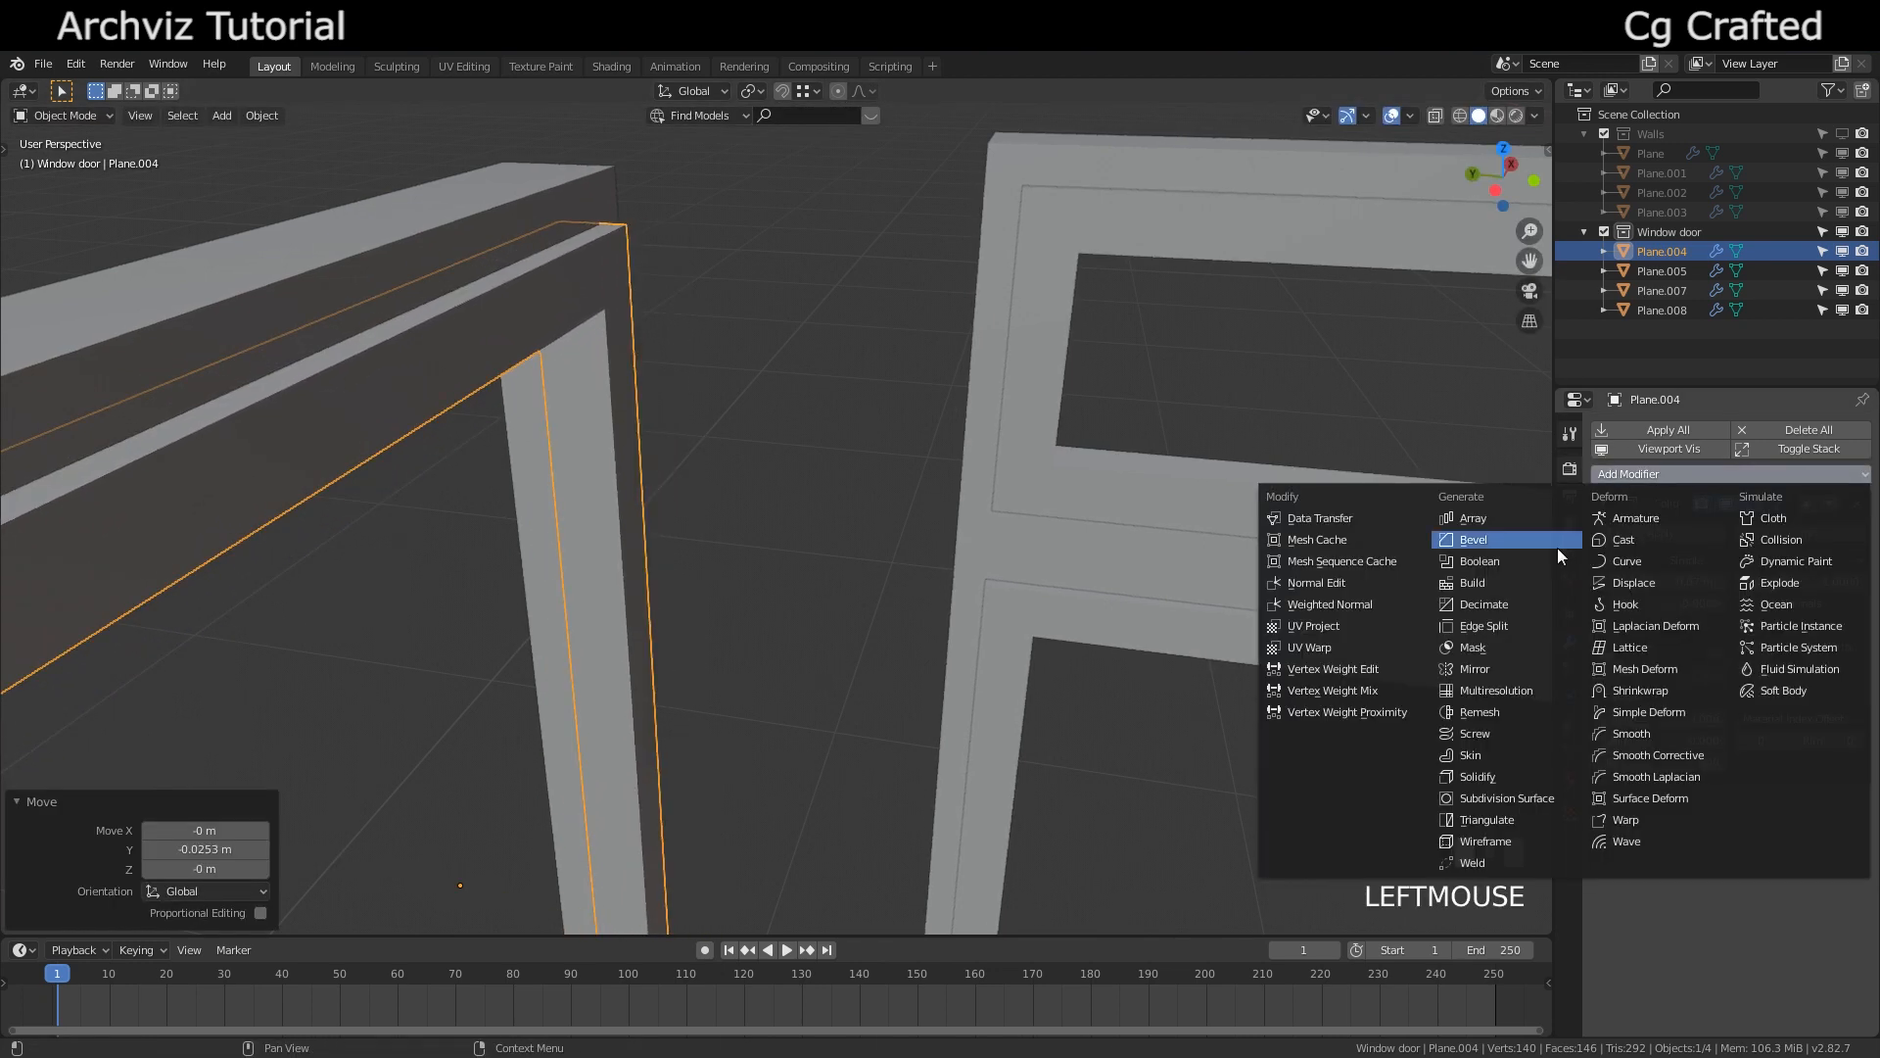
pyautogui.click(1468, 540)
pyautogui.keyDown('shift'); pyautogui.moveTo(983, 413); pyautogui.dragTo(1026, 401, button='middle'); pyautogui.keyUp('shift')
pyautogui.hotkey('ctrl', 'a')
pyautogui.click(1029, 401)
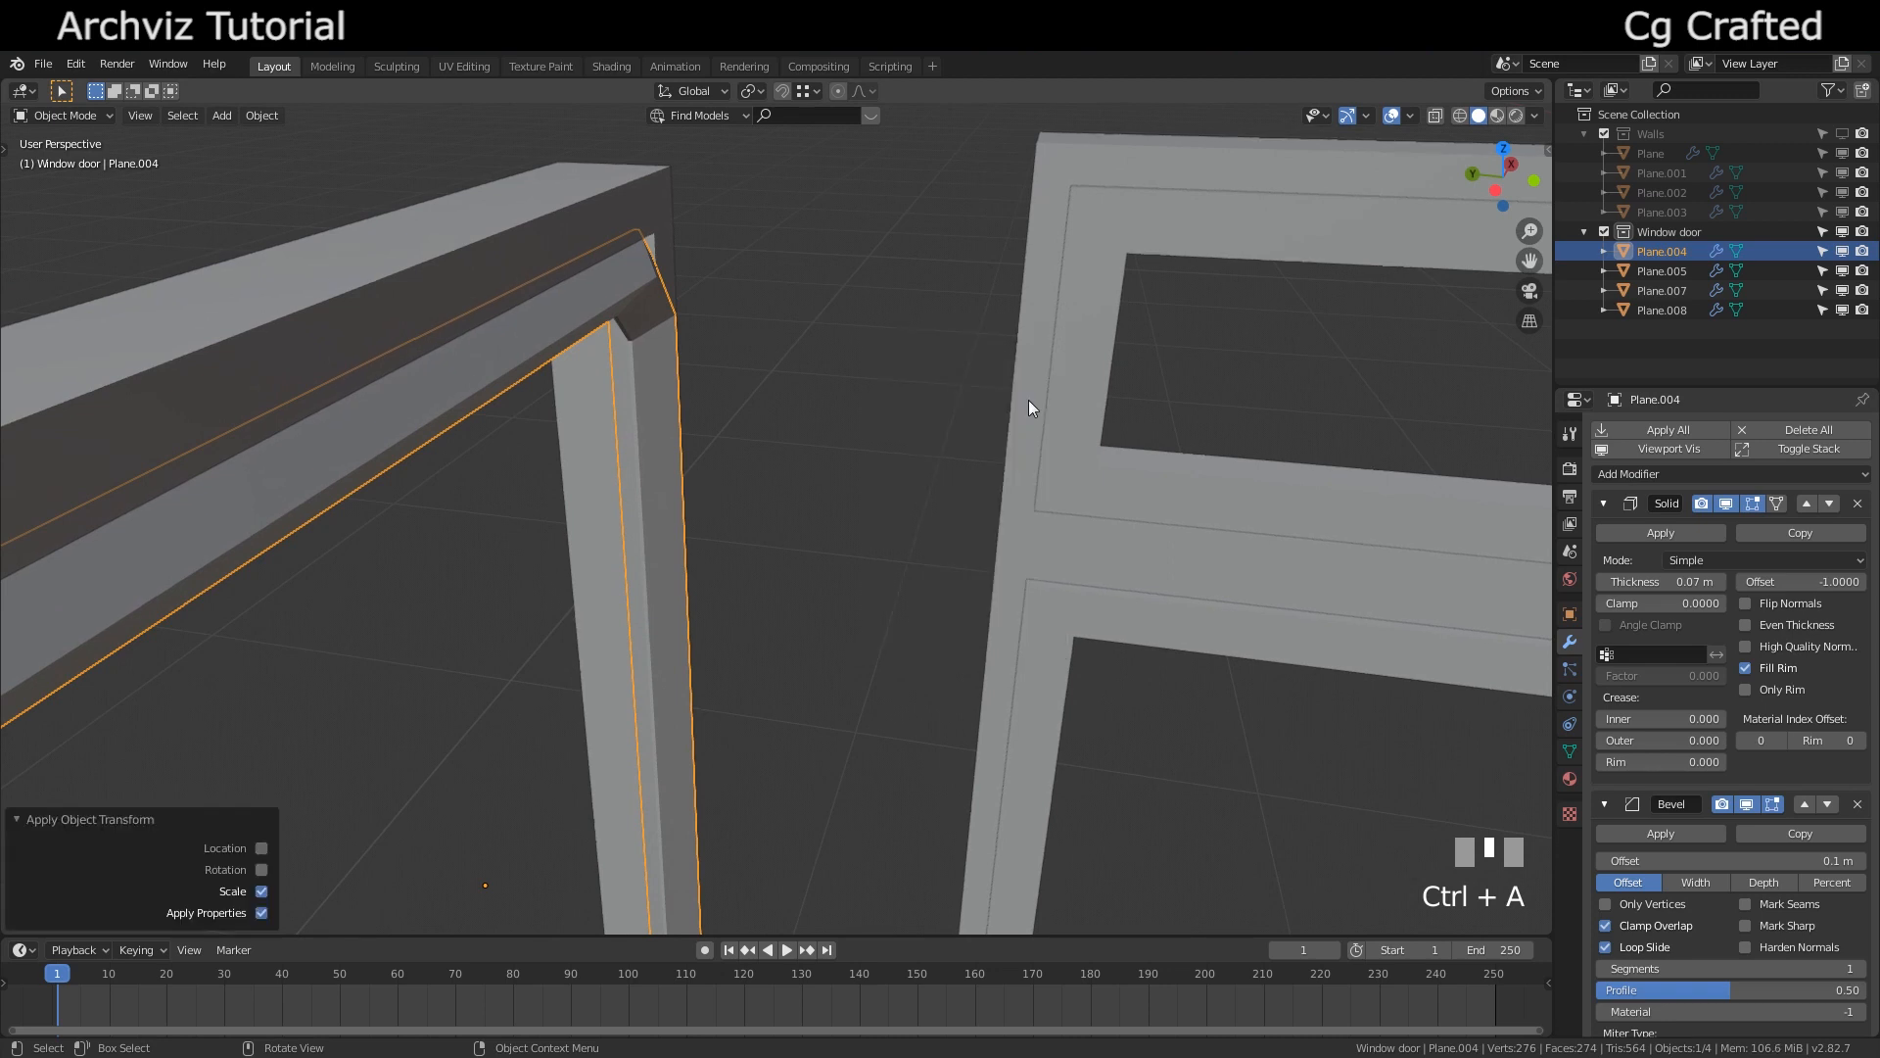
# Set the inner window frame's bevel offset to 0.006 m and its segments to 3
pyautogui.scroll(-5, 1691, 913)
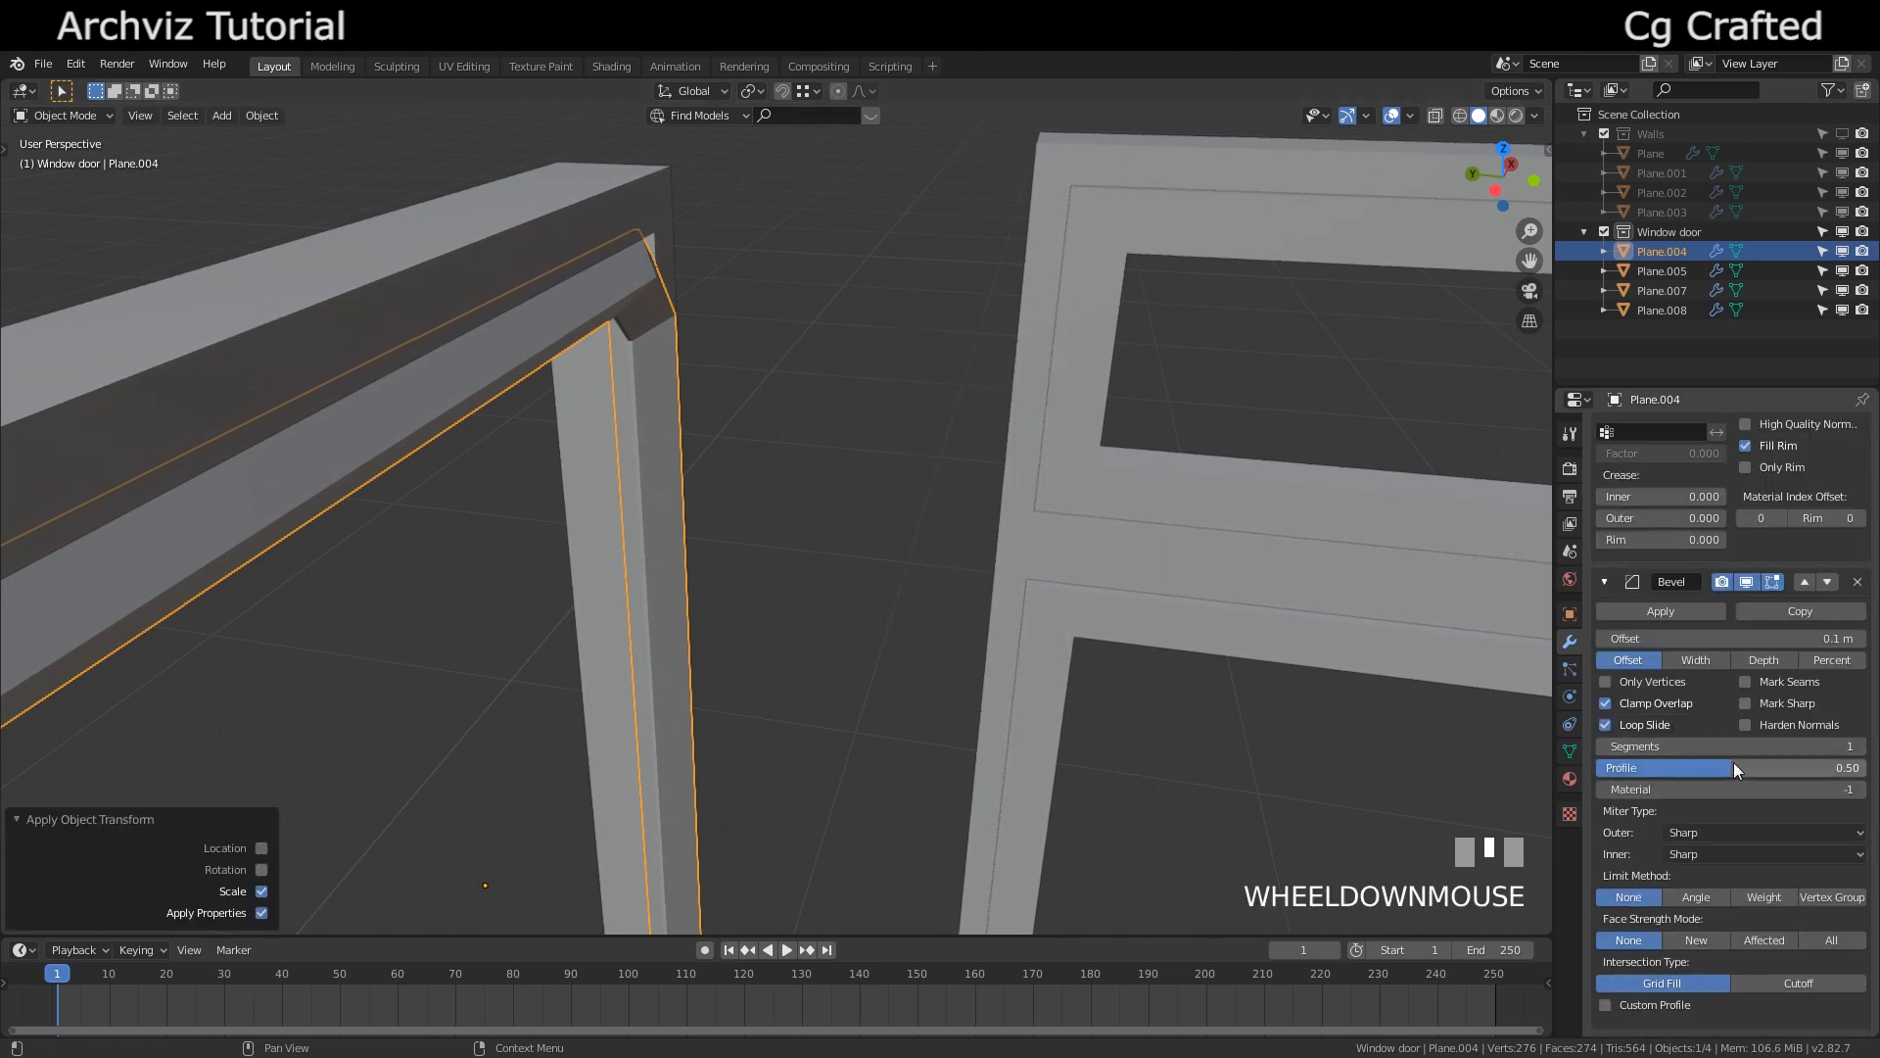
pyautogui.keyDown('shift'); pyautogui.moveTo(1763, 639); pyautogui.dragTo(1713, 638); pyautogui.keyUp('shift')
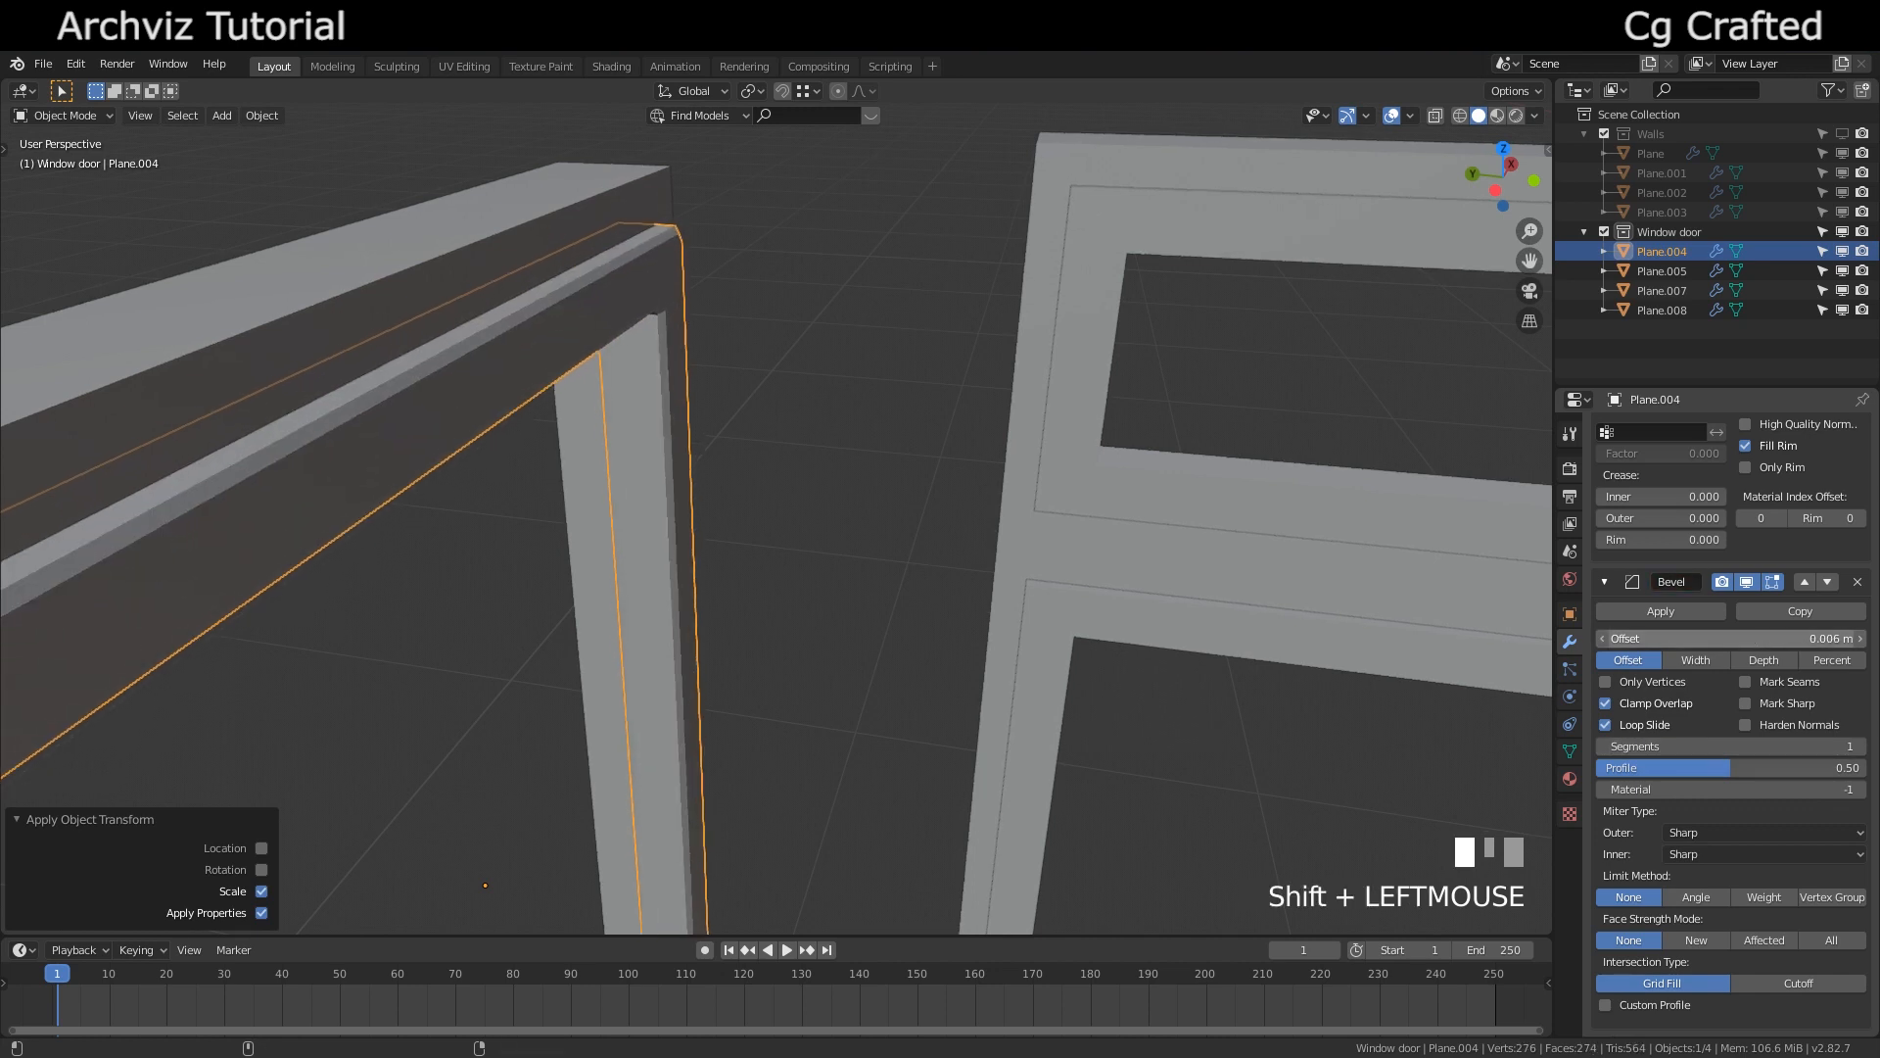
pyautogui.click(1865, 740)
pyautogui.write('3')
pyautogui.press('Return')
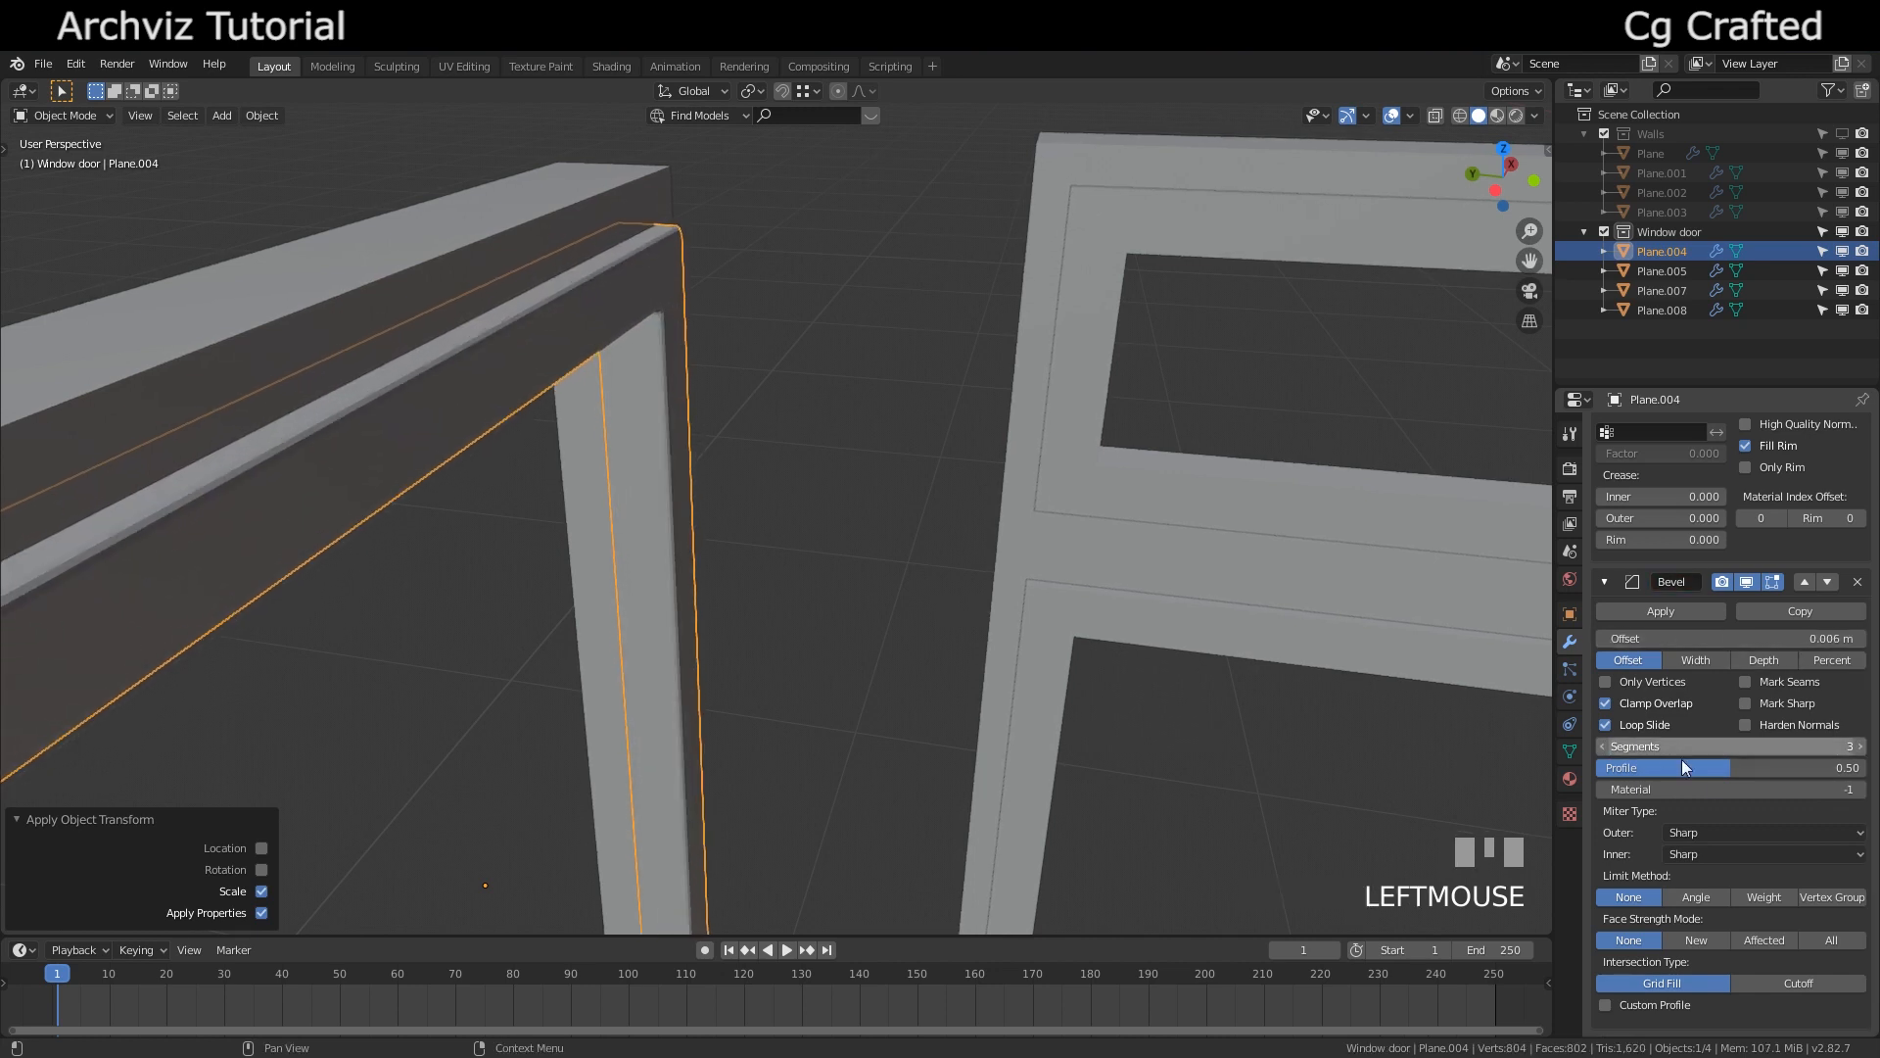
# Rip the inner window frame along the centre edges of both vertical dividers, leaving the ripped edges in place
pyautogui.moveTo(644, 596); pyautogui.dragTo(466, 574, button='middle')
pyautogui.keyDown('shift'); pyautogui.moveTo(466, 574); pyautogui.dragTo(590, 485, button='middle'); pyautogui.keyUp('shift')
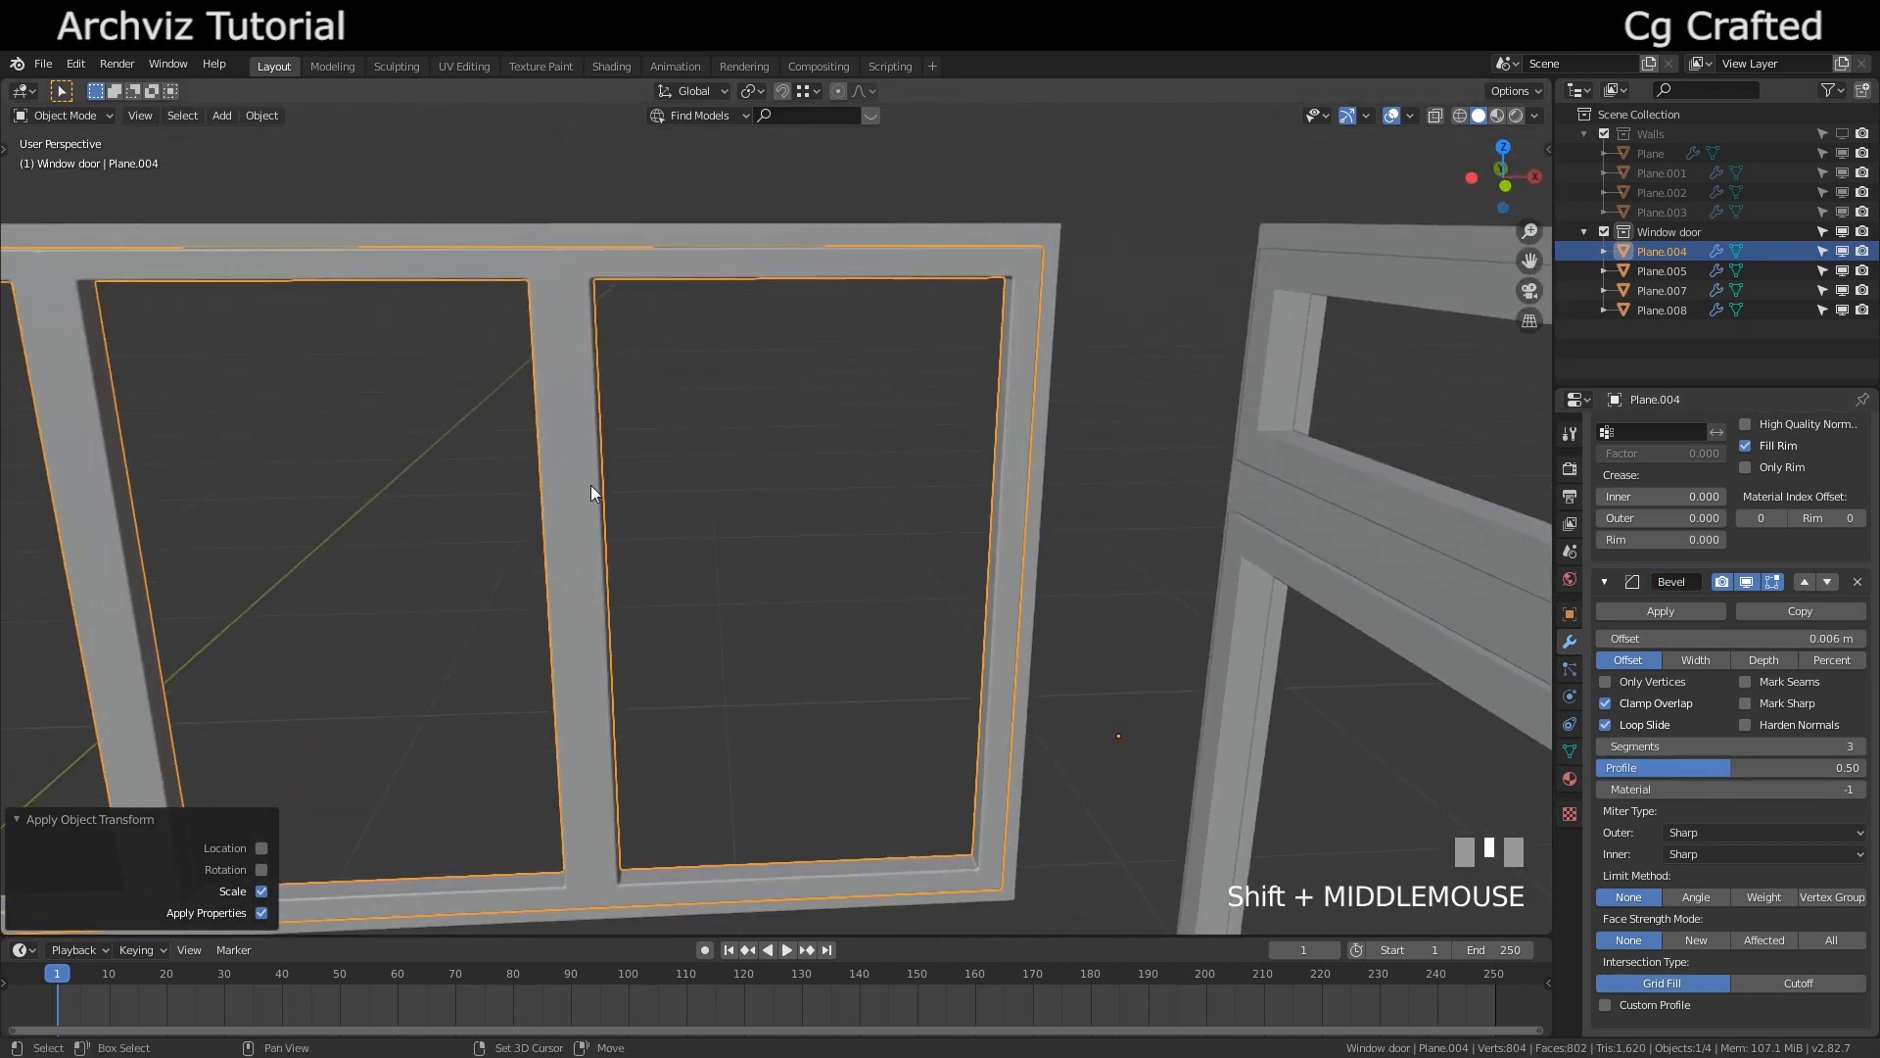
pyautogui.scroll(3, 956, 708)
pyautogui.keyDown('shift'); pyautogui.moveTo(955, 709); pyautogui.dragTo(790, 523, button='middle'); pyautogui.keyUp('shift')
pyautogui.press('Tab')
pyautogui.press('2')
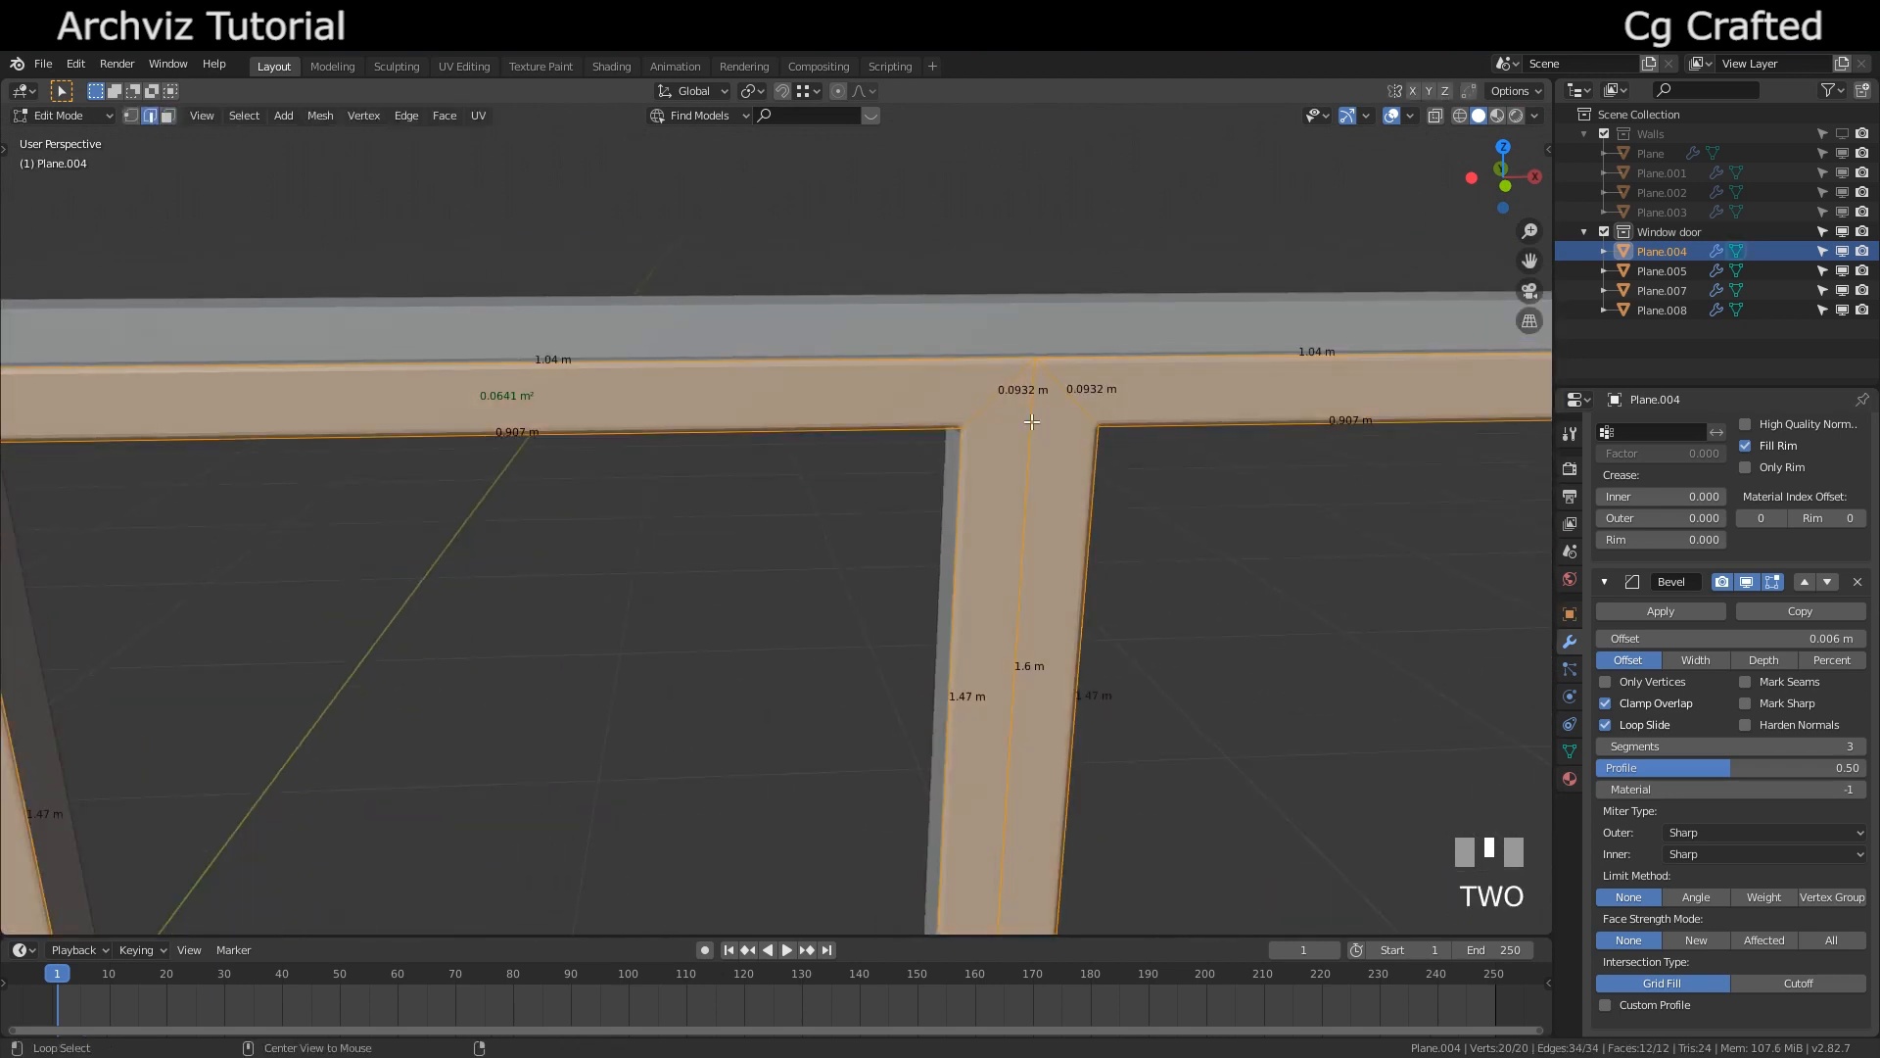
pyautogui.click(1033, 421)
pyautogui.keyDown('shift'); pyautogui.moveTo(255, 446); pyautogui.dragTo(843, 377, button='middle'); pyautogui.keyUp('shift')
pyautogui.moveTo(842, 377); pyautogui.dragTo(828, 362, button='middle')
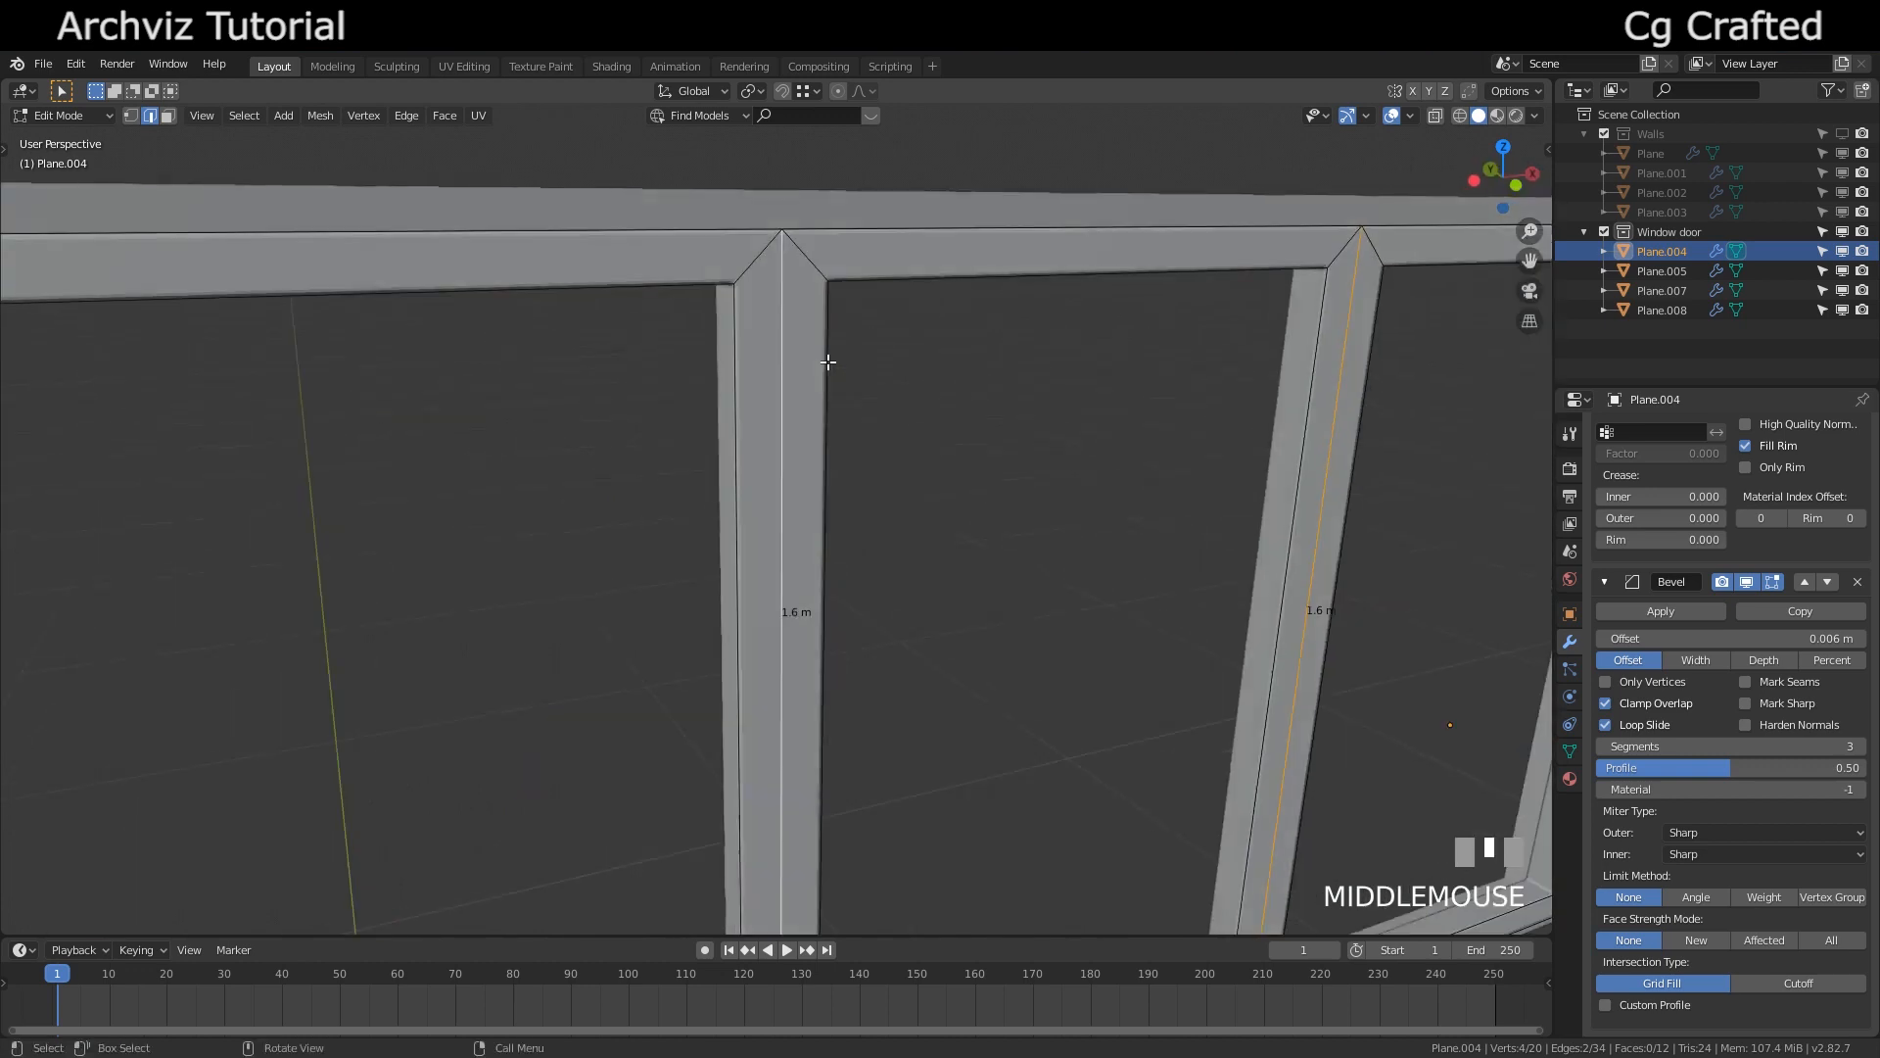
pyautogui.press('v')
pyautogui.click(827, 362)
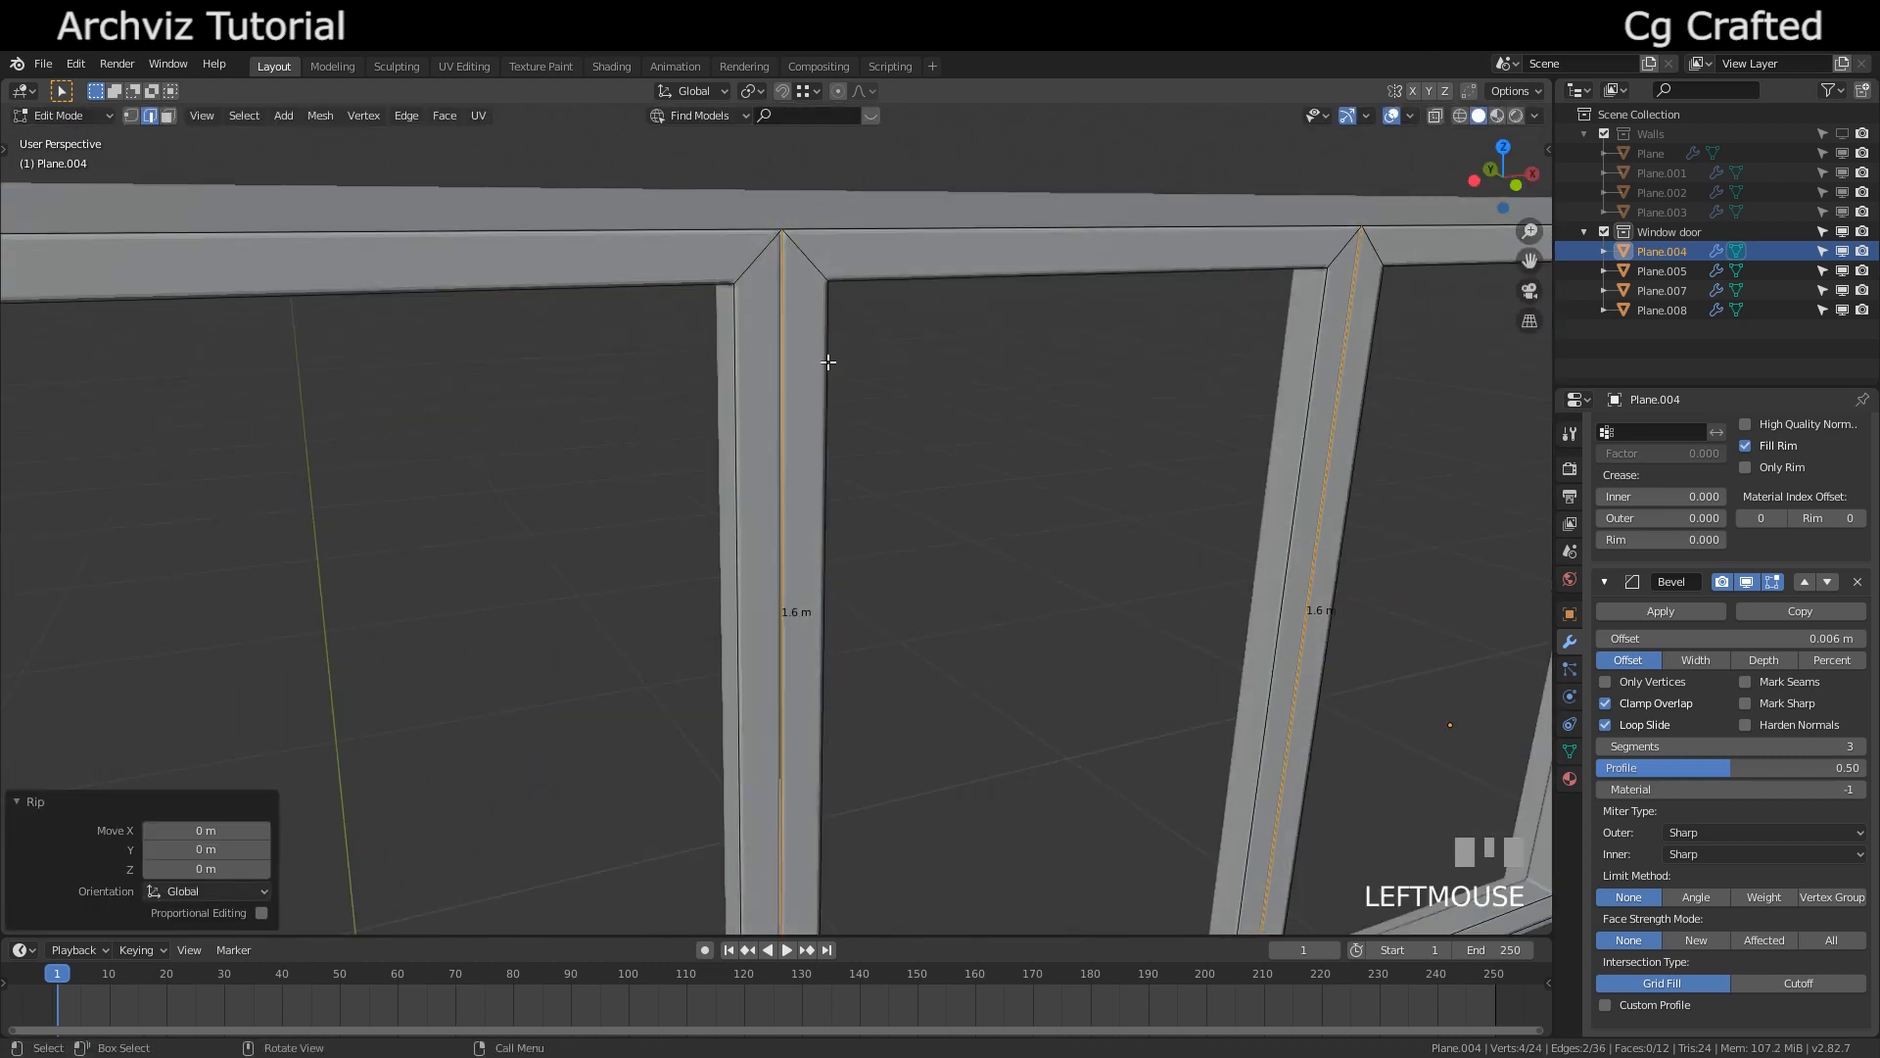
pyautogui.hotkey('ctrl', 'z')
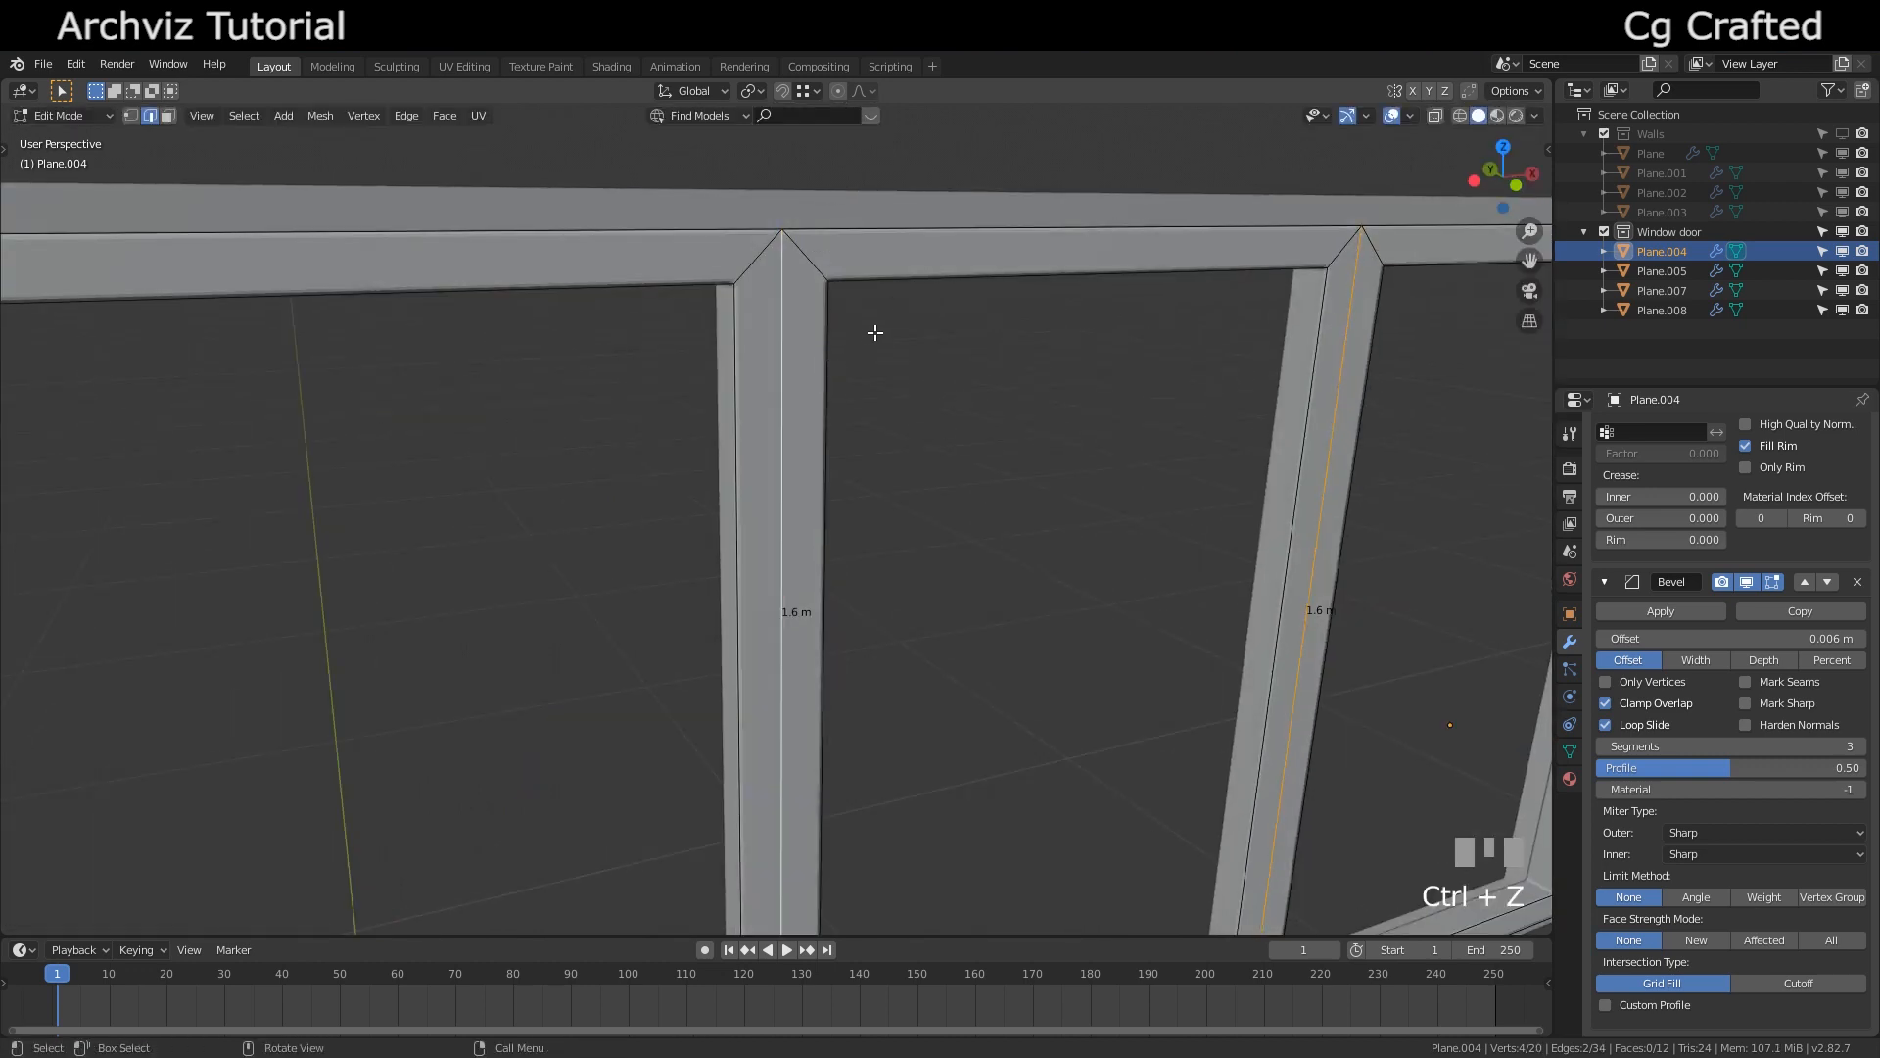
pyautogui.moveTo(874, 333); pyautogui.dragTo(859, 312, button='middle')
pyautogui.press('v')
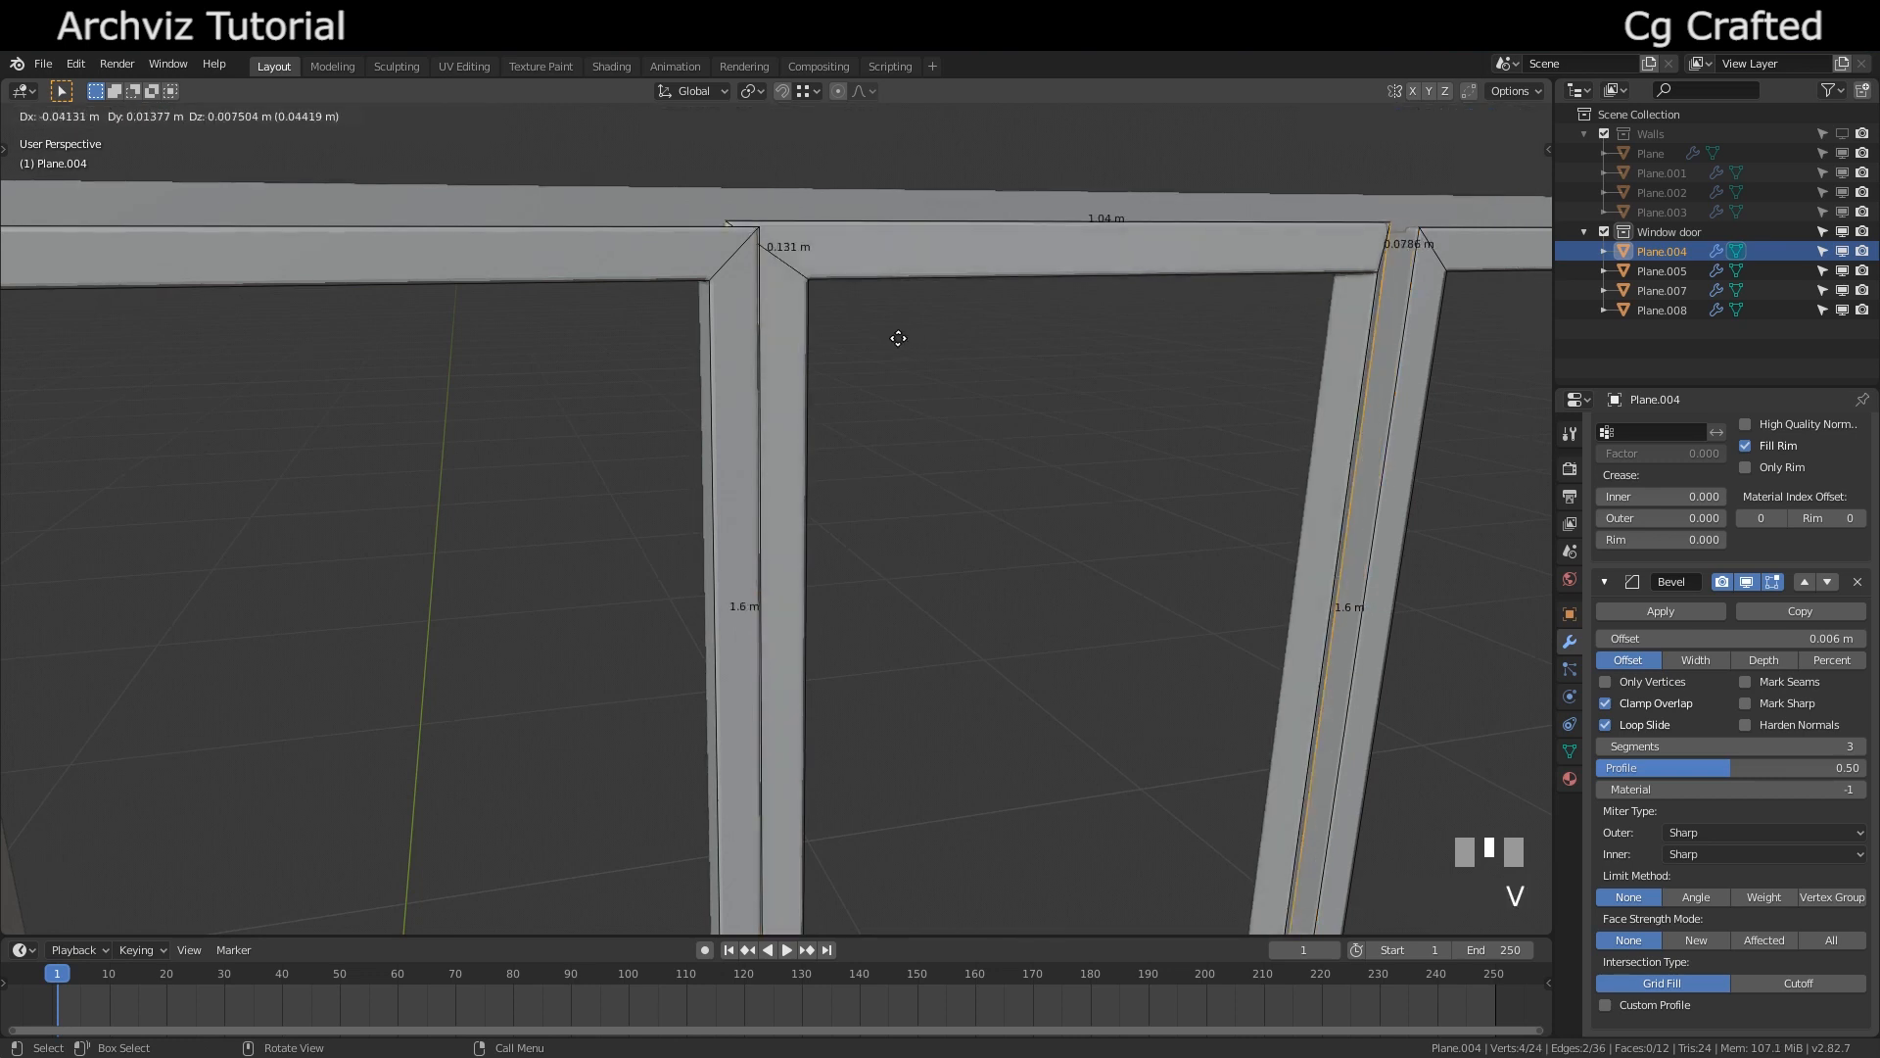
pyautogui.press('Escape')
pyautogui.moveTo(974, 505); pyautogui.dragTo(867, 607, button='middle')
pyautogui.press('Tab')
# Move the left vertical faces of all three inner window panes about 0.01 m along X to open gaps between the panes
pyautogui.scroll(3, 852, 549)
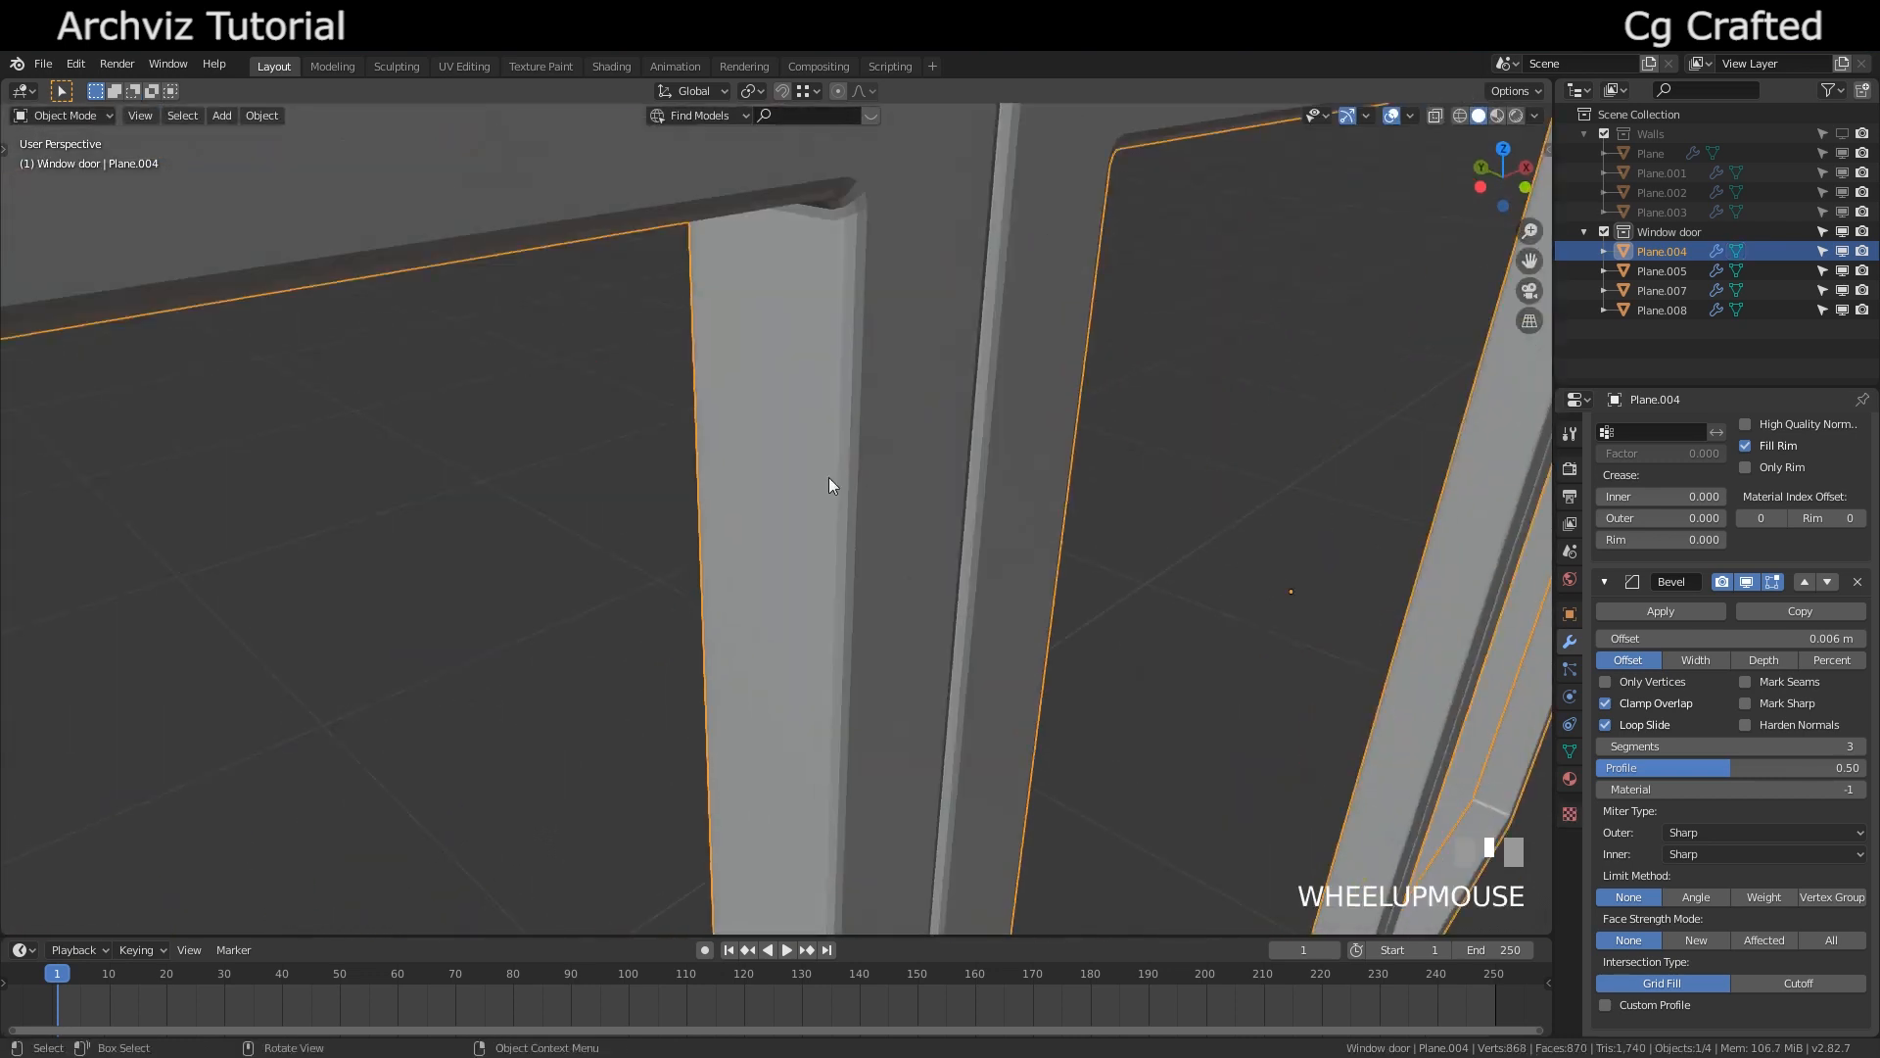
pyautogui.keyDown('shift'); pyautogui.moveTo(834, 490); pyautogui.dragTo(692, 404, button='middle'); pyautogui.keyUp('shift')
pyautogui.scroll(-5, 685, 549)
pyautogui.click(629, 575)
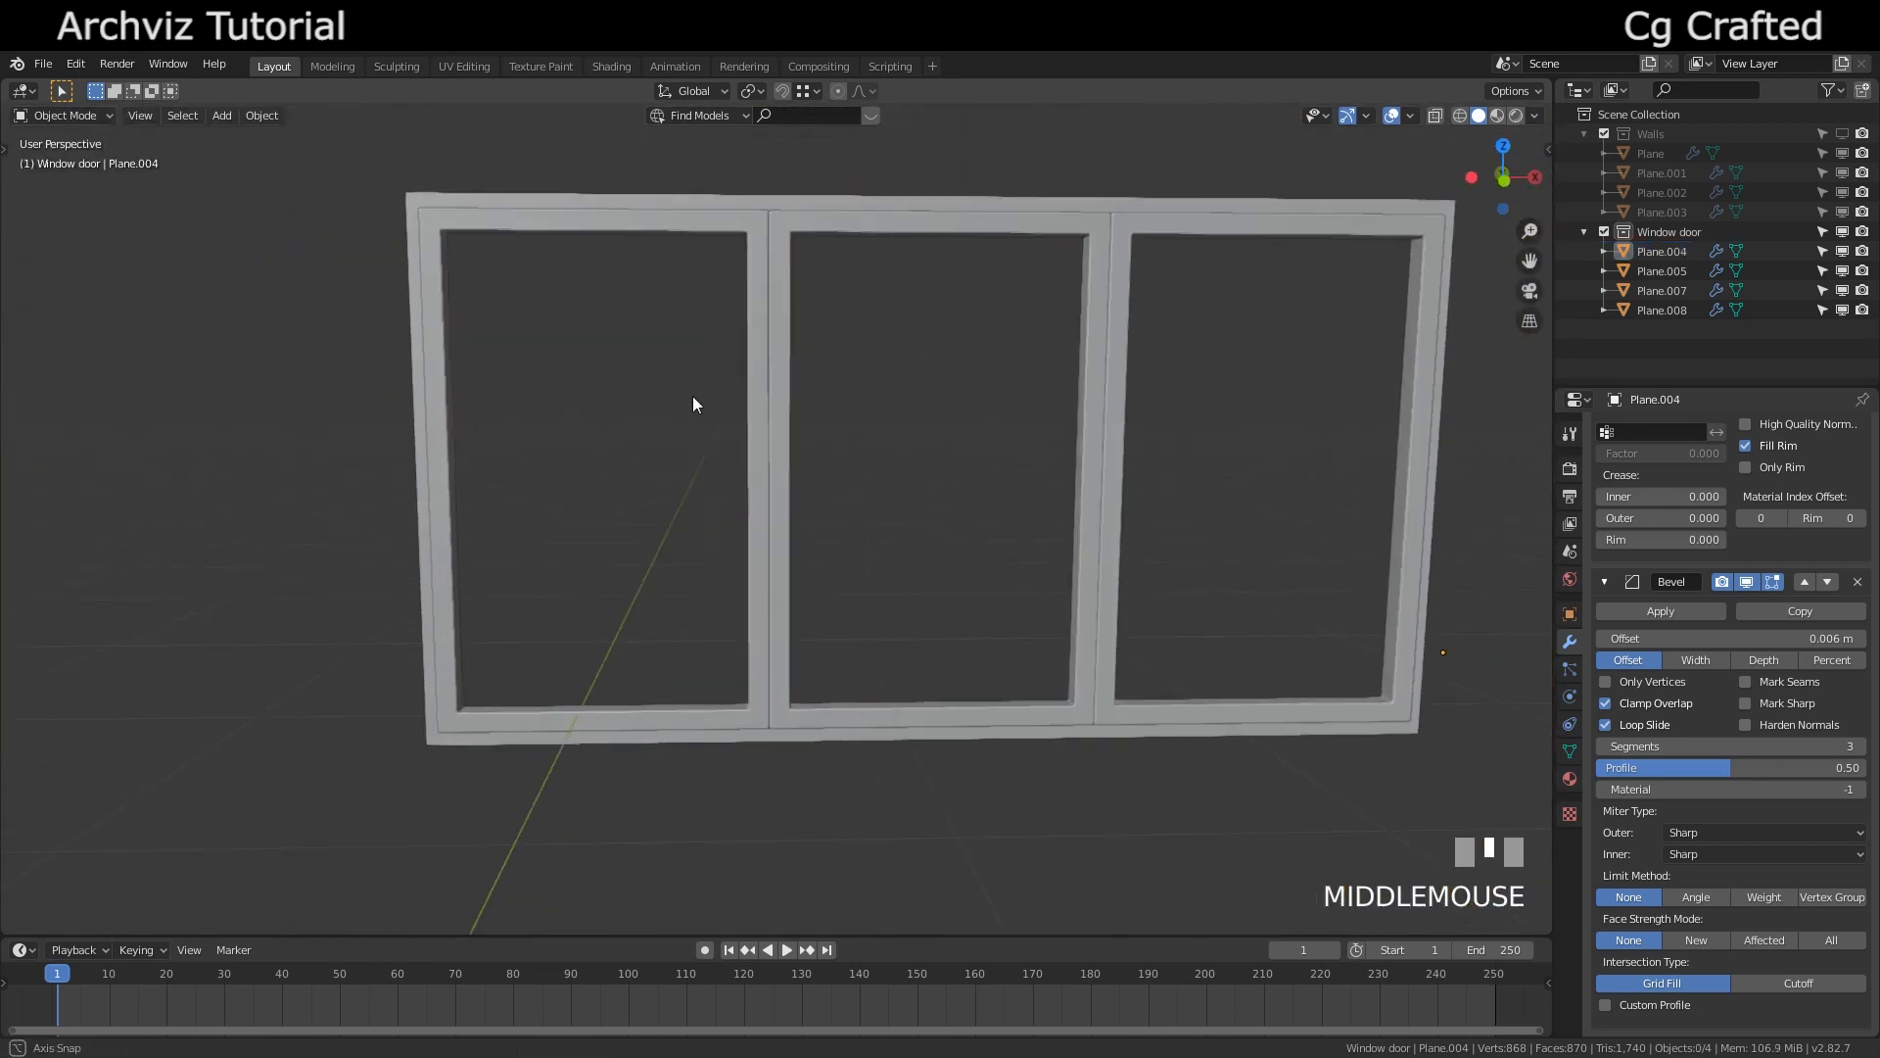
pyautogui.click(789, 509)
pyautogui.scroll(5, 784, 528)
pyautogui.press('Tab')
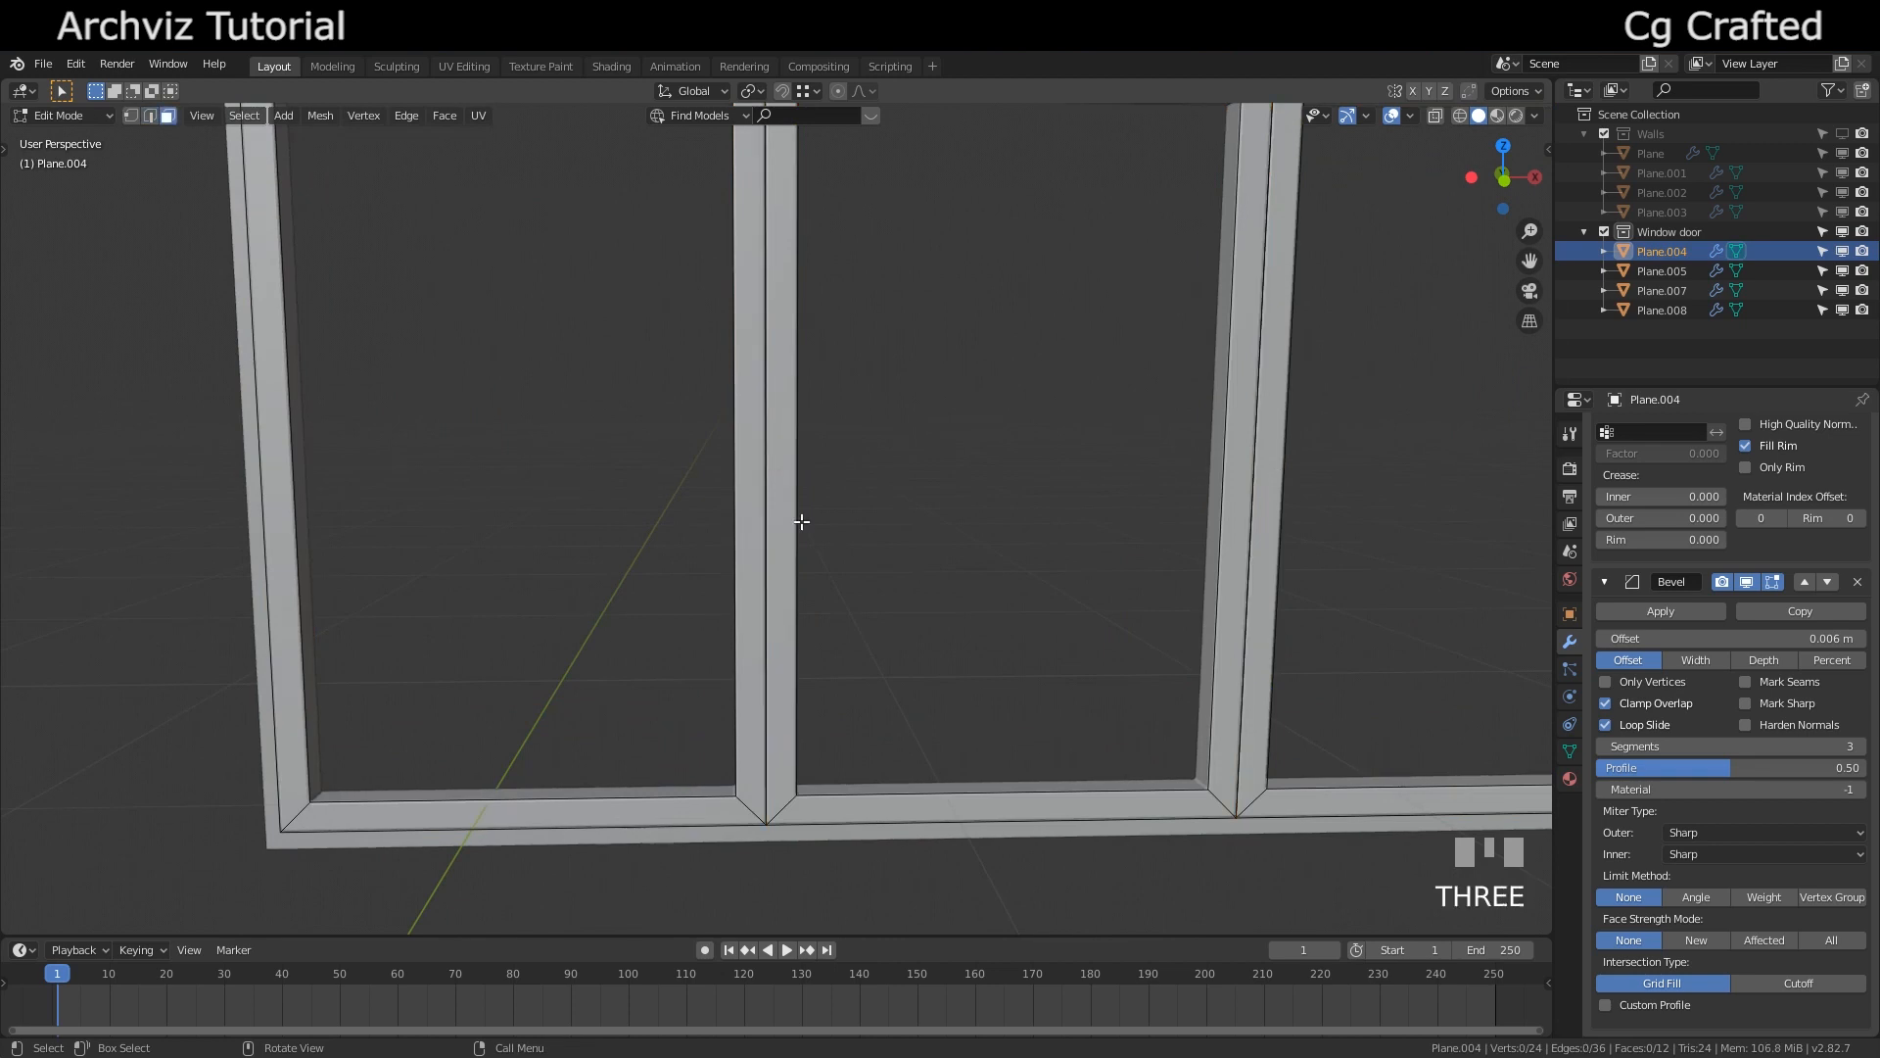
pyautogui.click(787, 532)
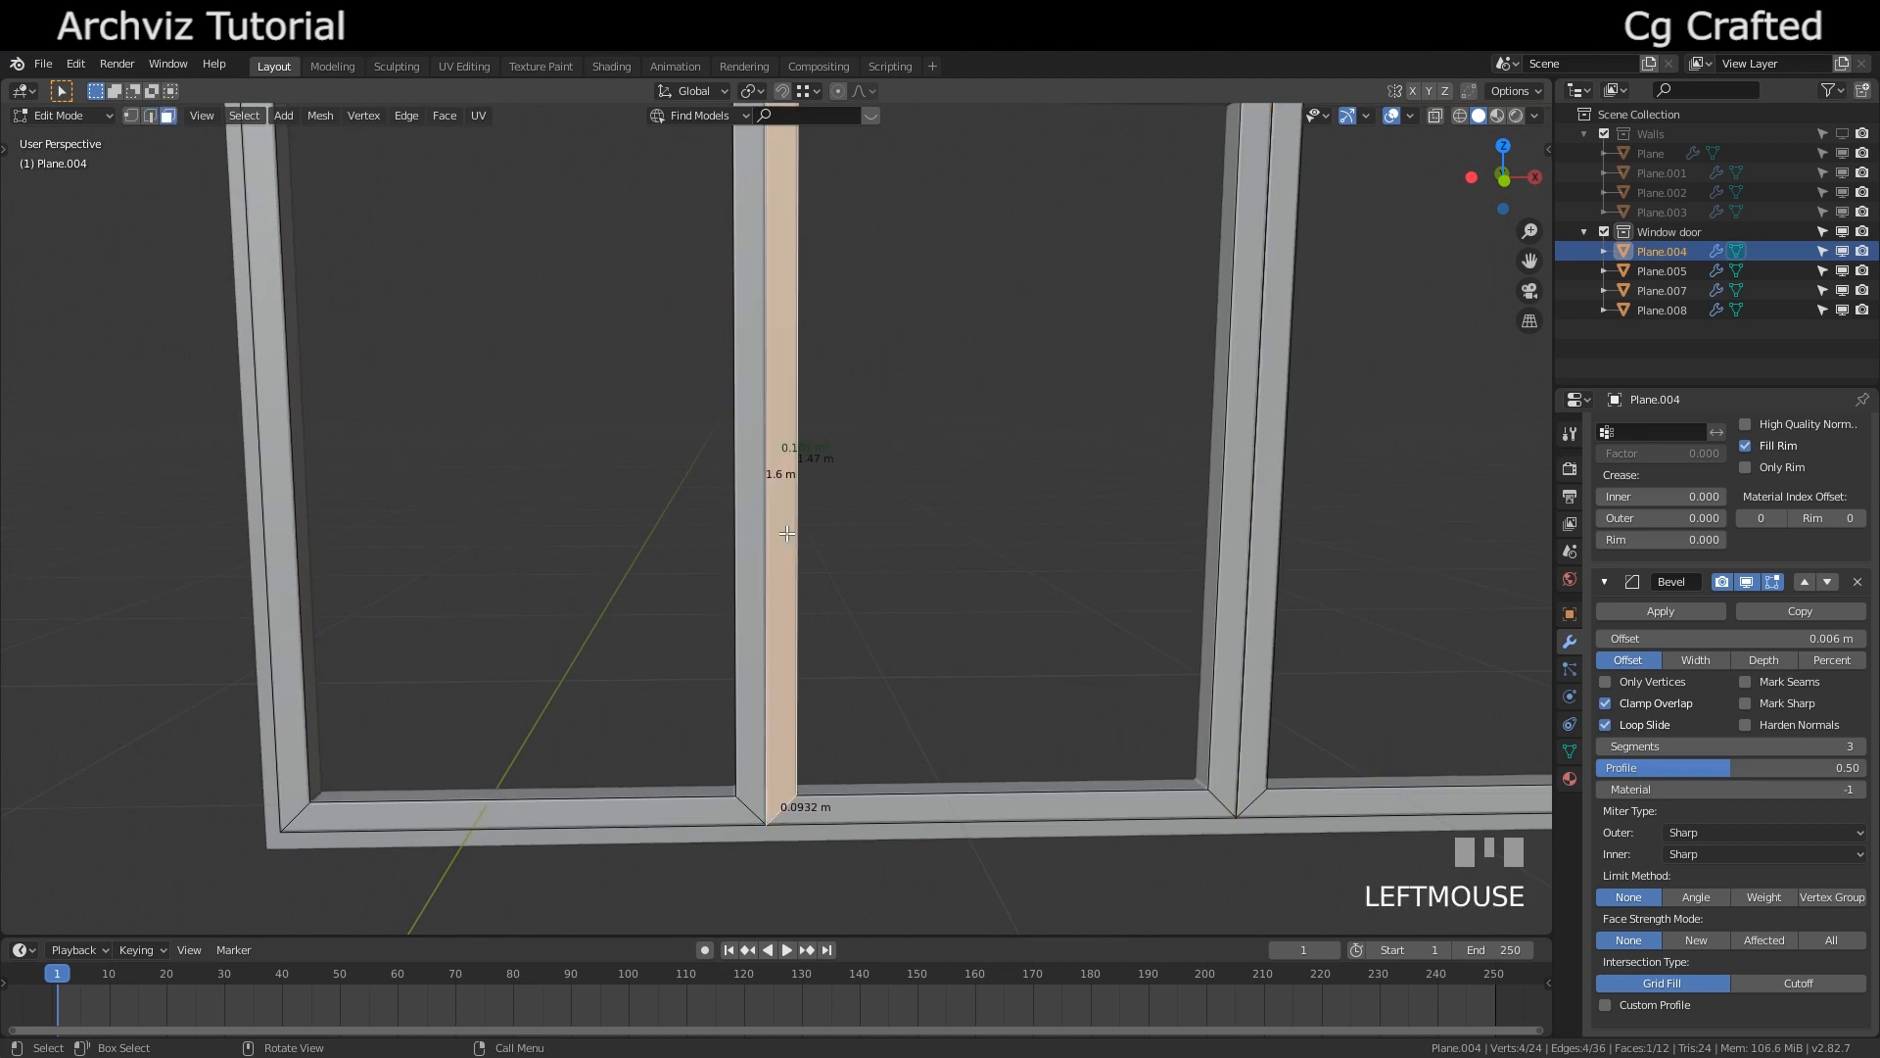
pyautogui.keyDown('shift'); pyautogui.click(299, 695); pyautogui.keyUp('shift')
pyautogui.keyDown('shift'); pyautogui.click(1249, 698); pyautogui.keyUp('shift')
pyautogui.press('g')
pyautogui.press('x')
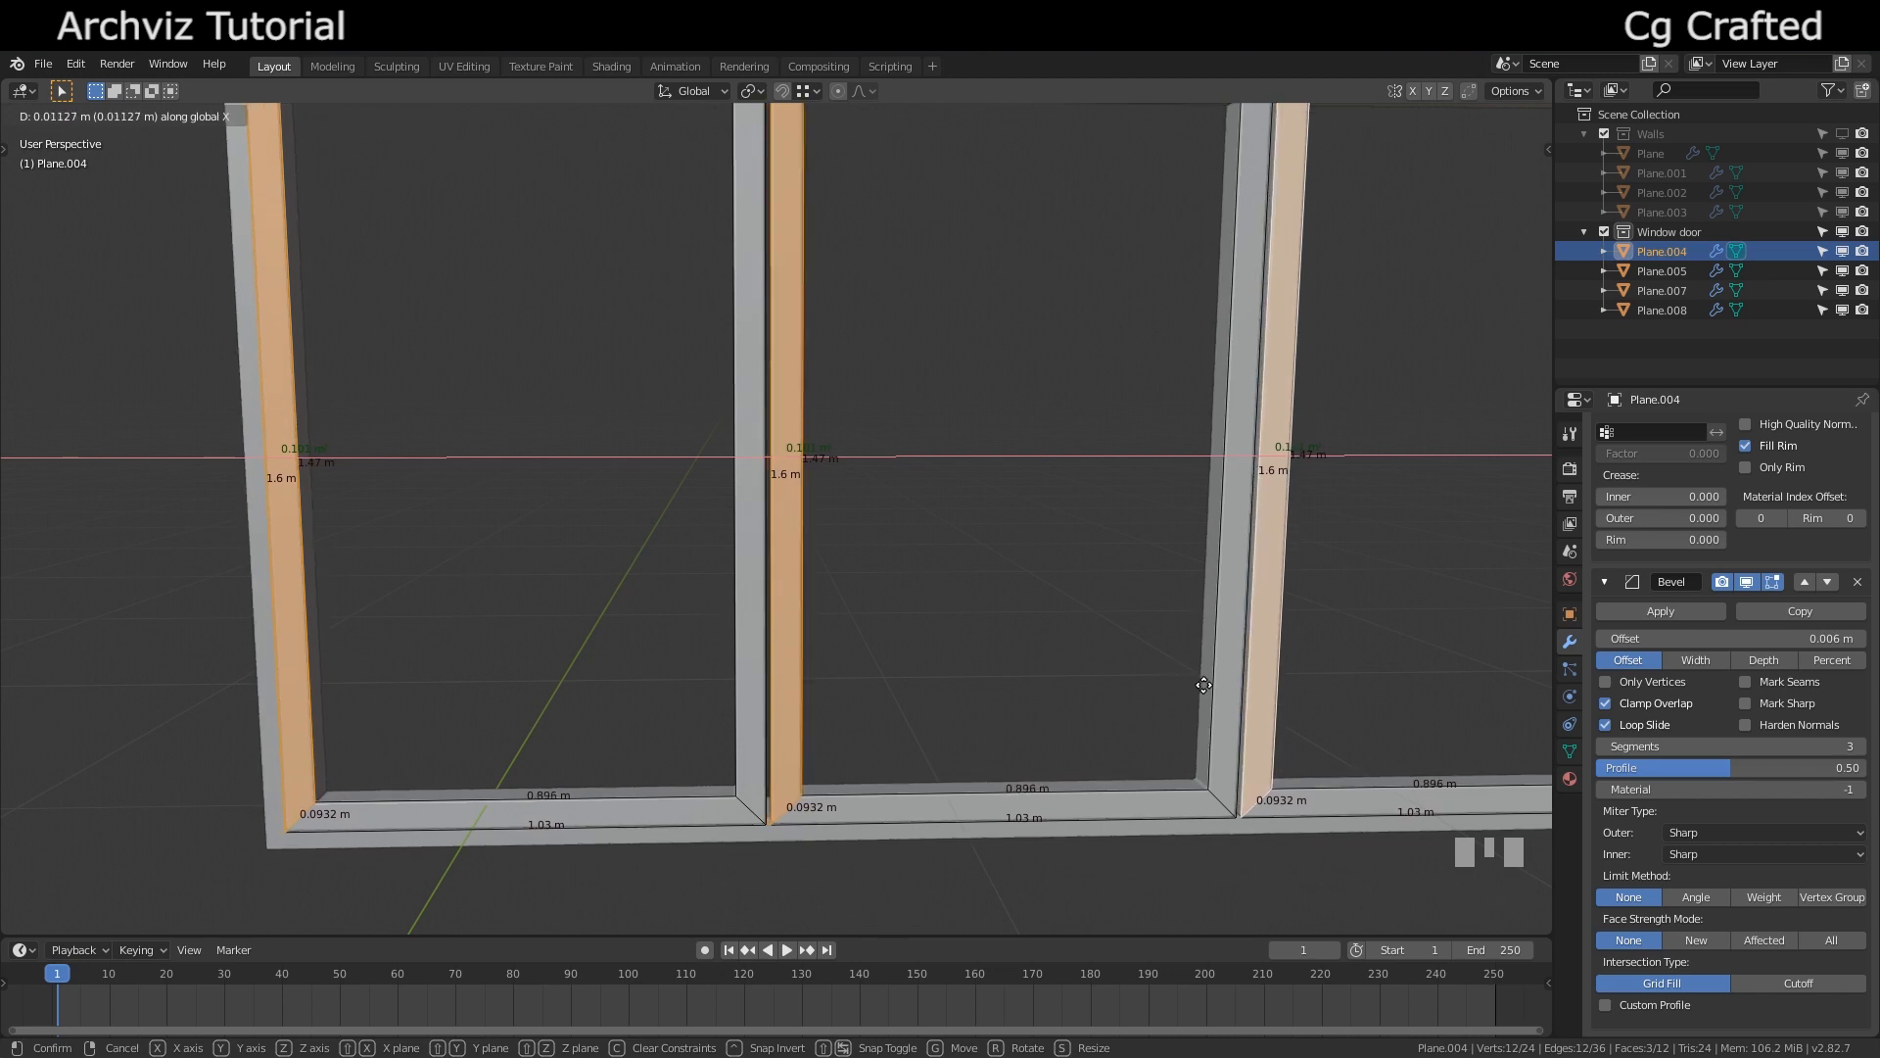
pyautogui.click(1242, 690)
pyautogui.keyDown('shift'); pyautogui.moveTo(1241, 690); pyautogui.dragTo(1390, 678, button='middle'); pyautogui.keyUp('shift')
pyautogui.press('Tab')
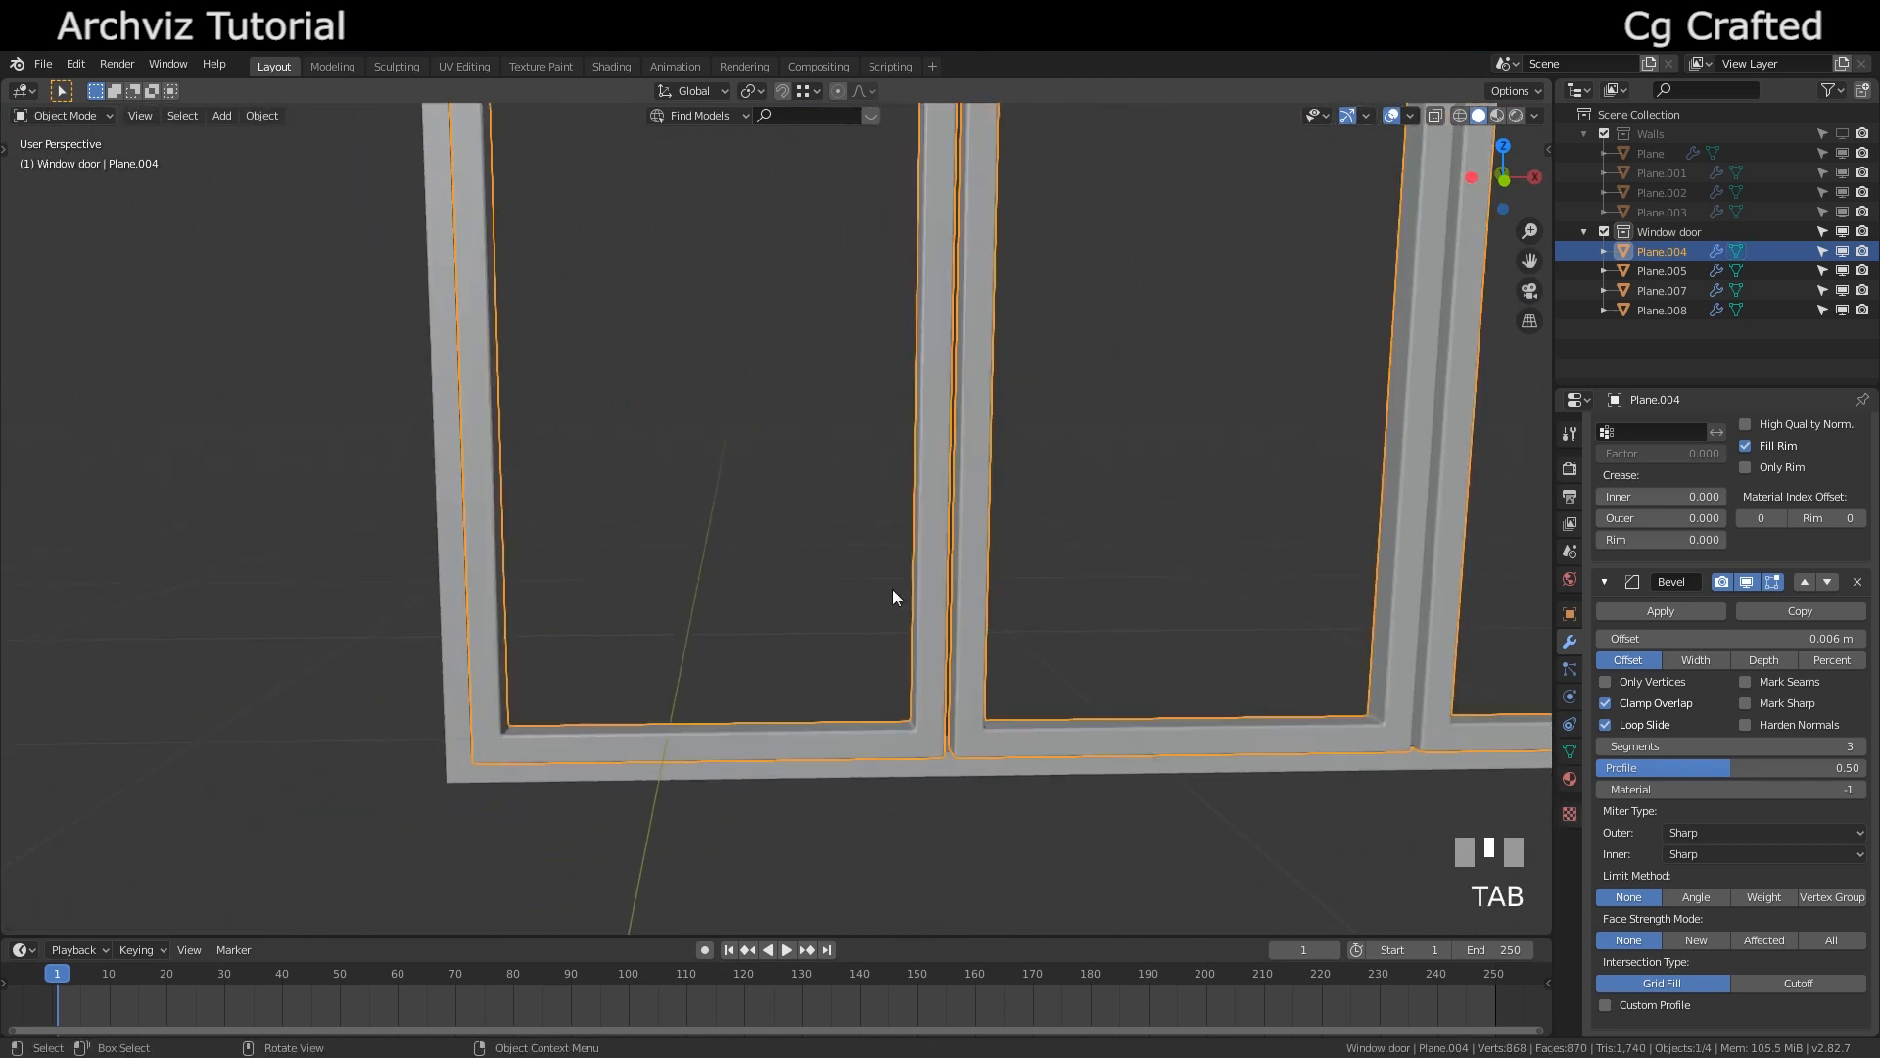
# Shift the whole inner window frame slightly along X within the outer frame and deselect it
pyautogui.moveTo(891, 589); pyautogui.dragTo(1019, 636, button='middle')
pyautogui.press('g')
pyautogui.press('x')
pyautogui.keyDown('shift'); pyautogui.click(344, 630); pyautogui.keyUp('shift')
pyautogui.scroll(-2, 711, 619)
pyautogui.click(709, 617)
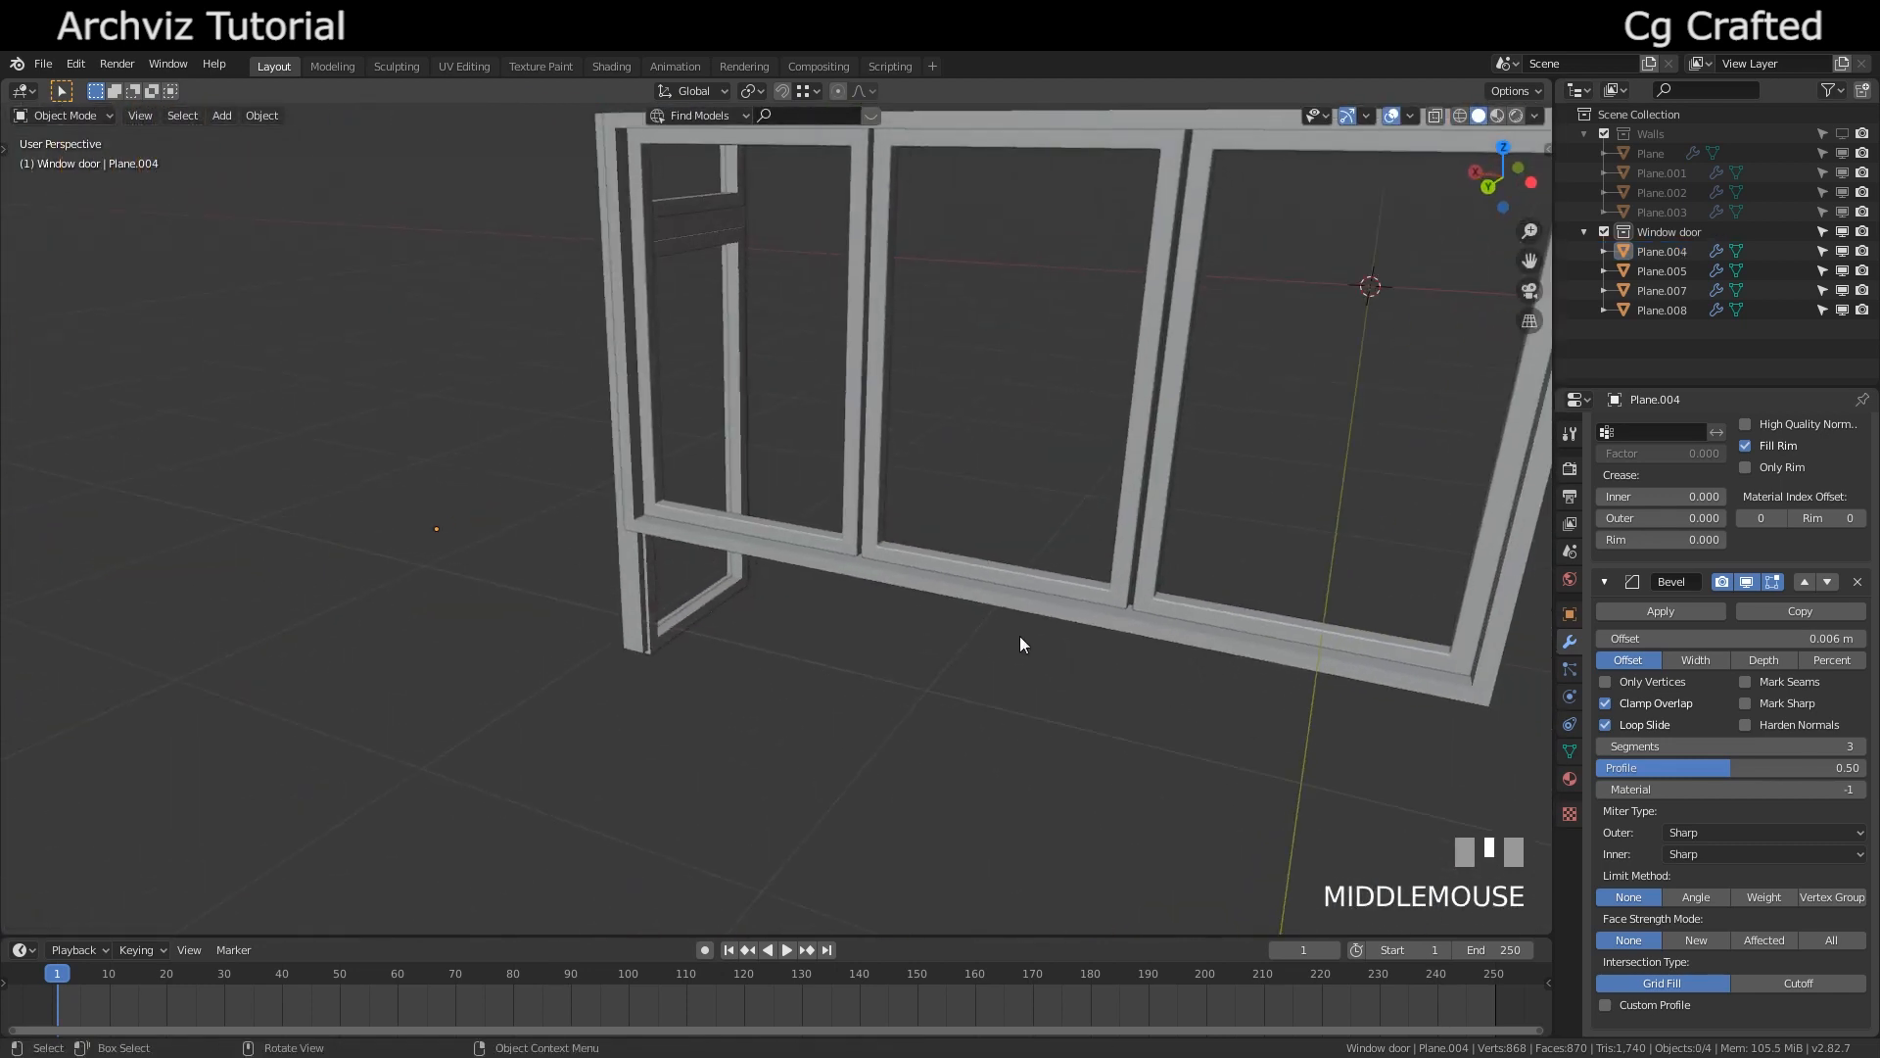
# Duplicate the outer window frame's right vertical face and move the copy about -0.97 m along X to the right-hand pane gap
pyautogui.click(918, 594)
pyautogui.keyDown('shift'); pyautogui.moveTo(919, 595); pyautogui.dragTo(665, 265, button='middle'); pyautogui.keyUp('shift')
pyautogui.press('Tab')
pyautogui.press('2')
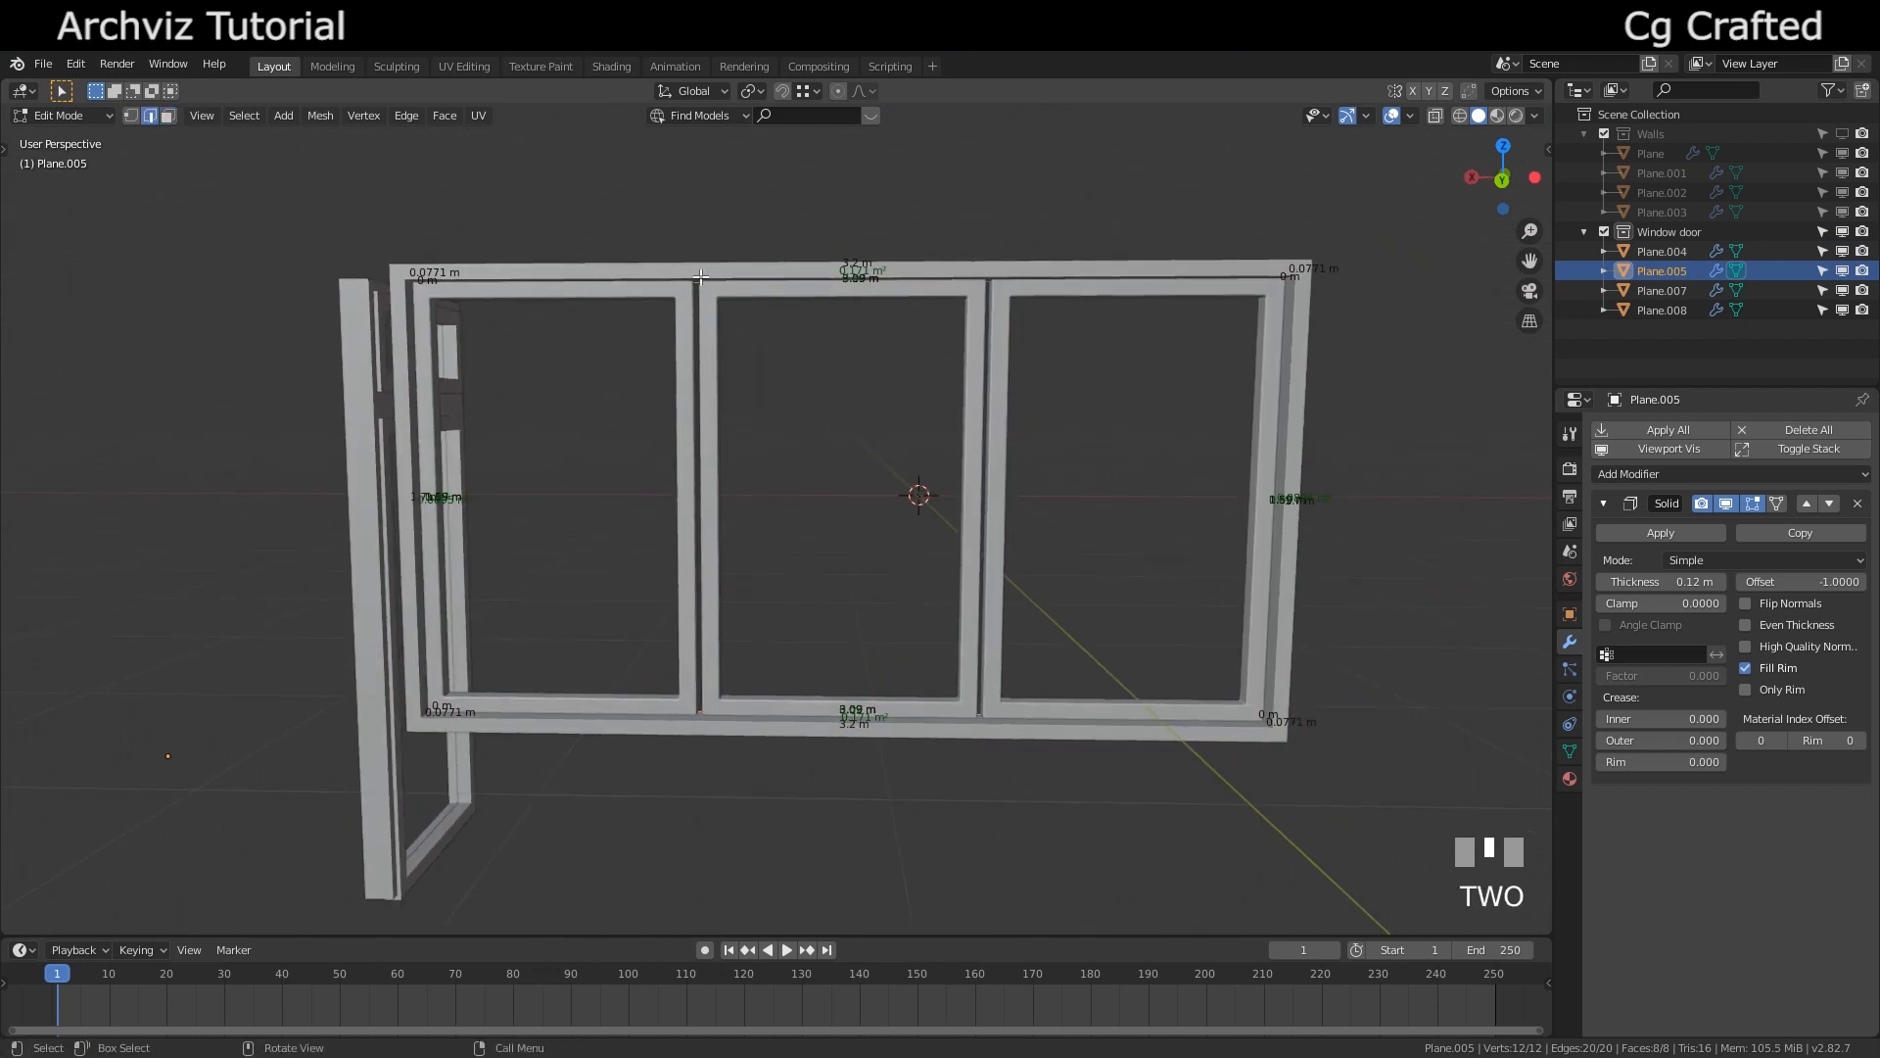
pyautogui.press('3')
pyautogui.moveTo(894, 444); pyautogui.dragTo(673, 469, button='middle')
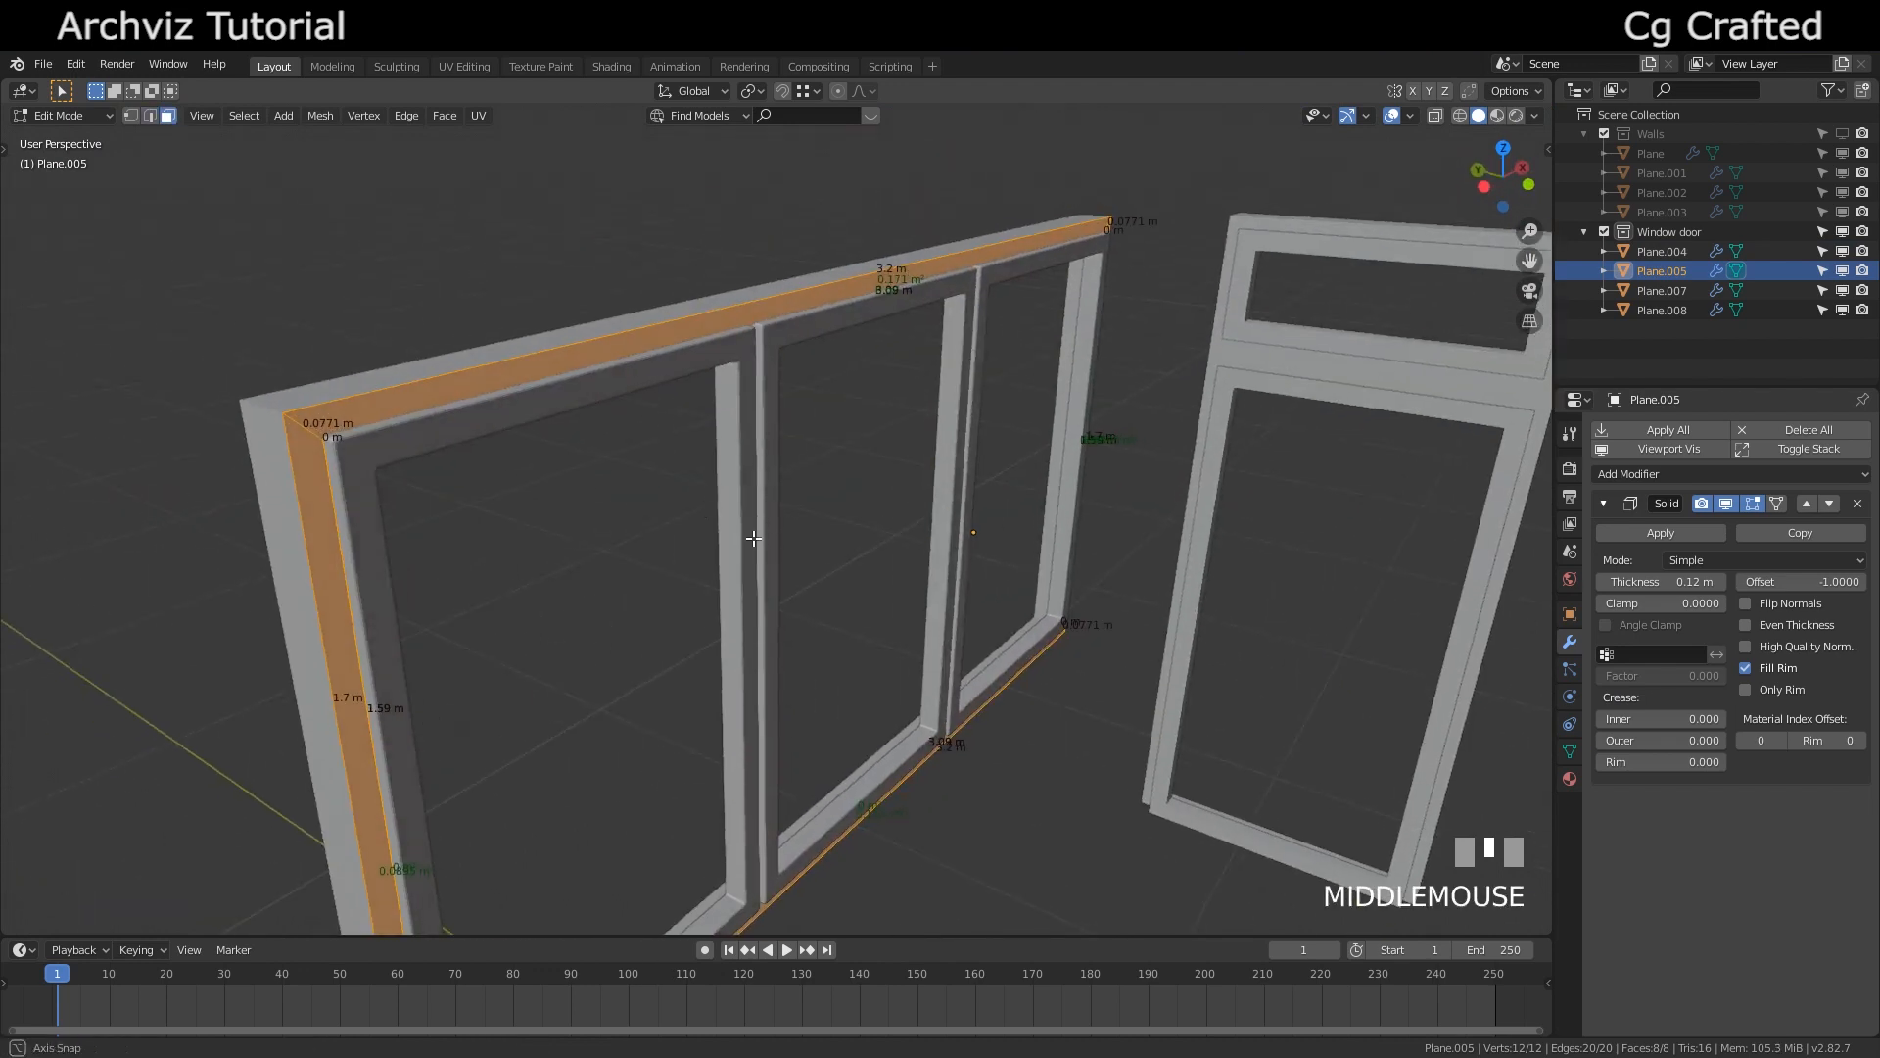
pyautogui.moveTo(753, 538); pyautogui.dragTo(644, 419, button='middle')
pyautogui.press('2')
pyautogui.press('3')
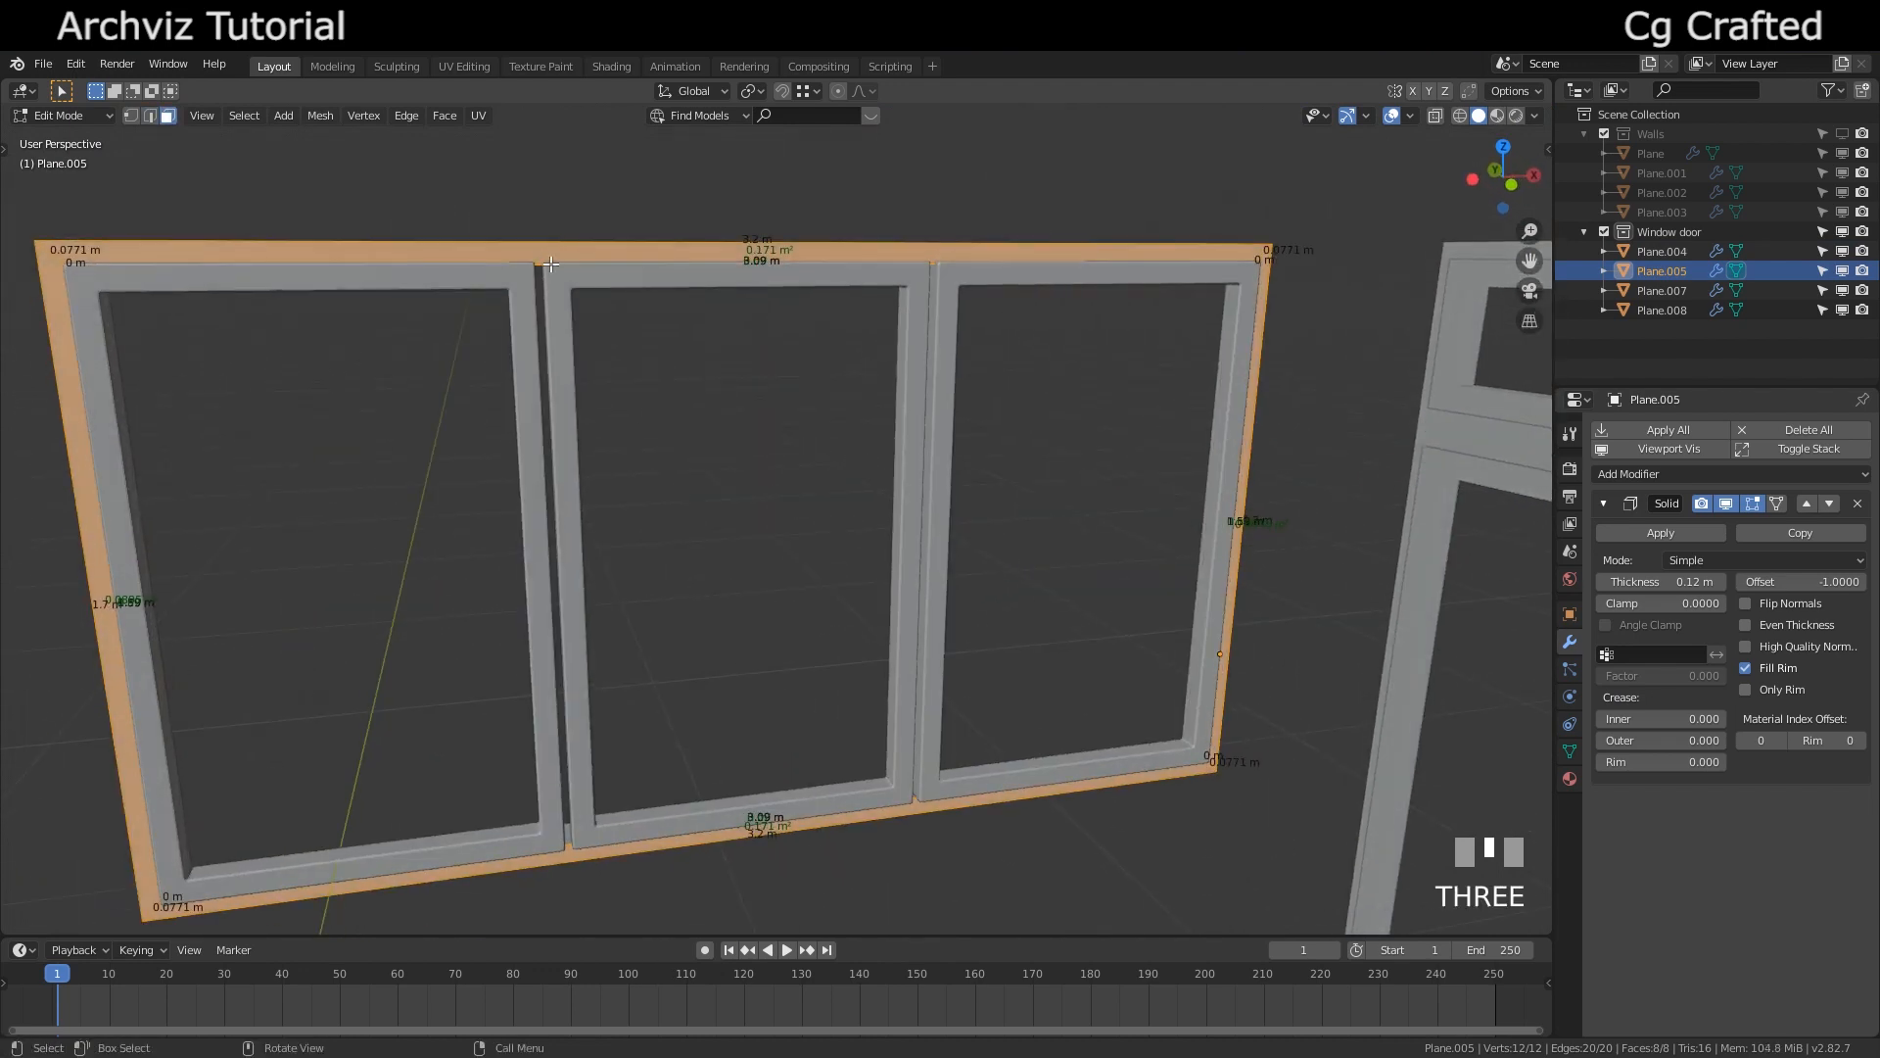
pyautogui.click(549, 261)
pyautogui.click(1259, 306)
pyautogui.hotkey('shift', 'd')
pyautogui.press('x')
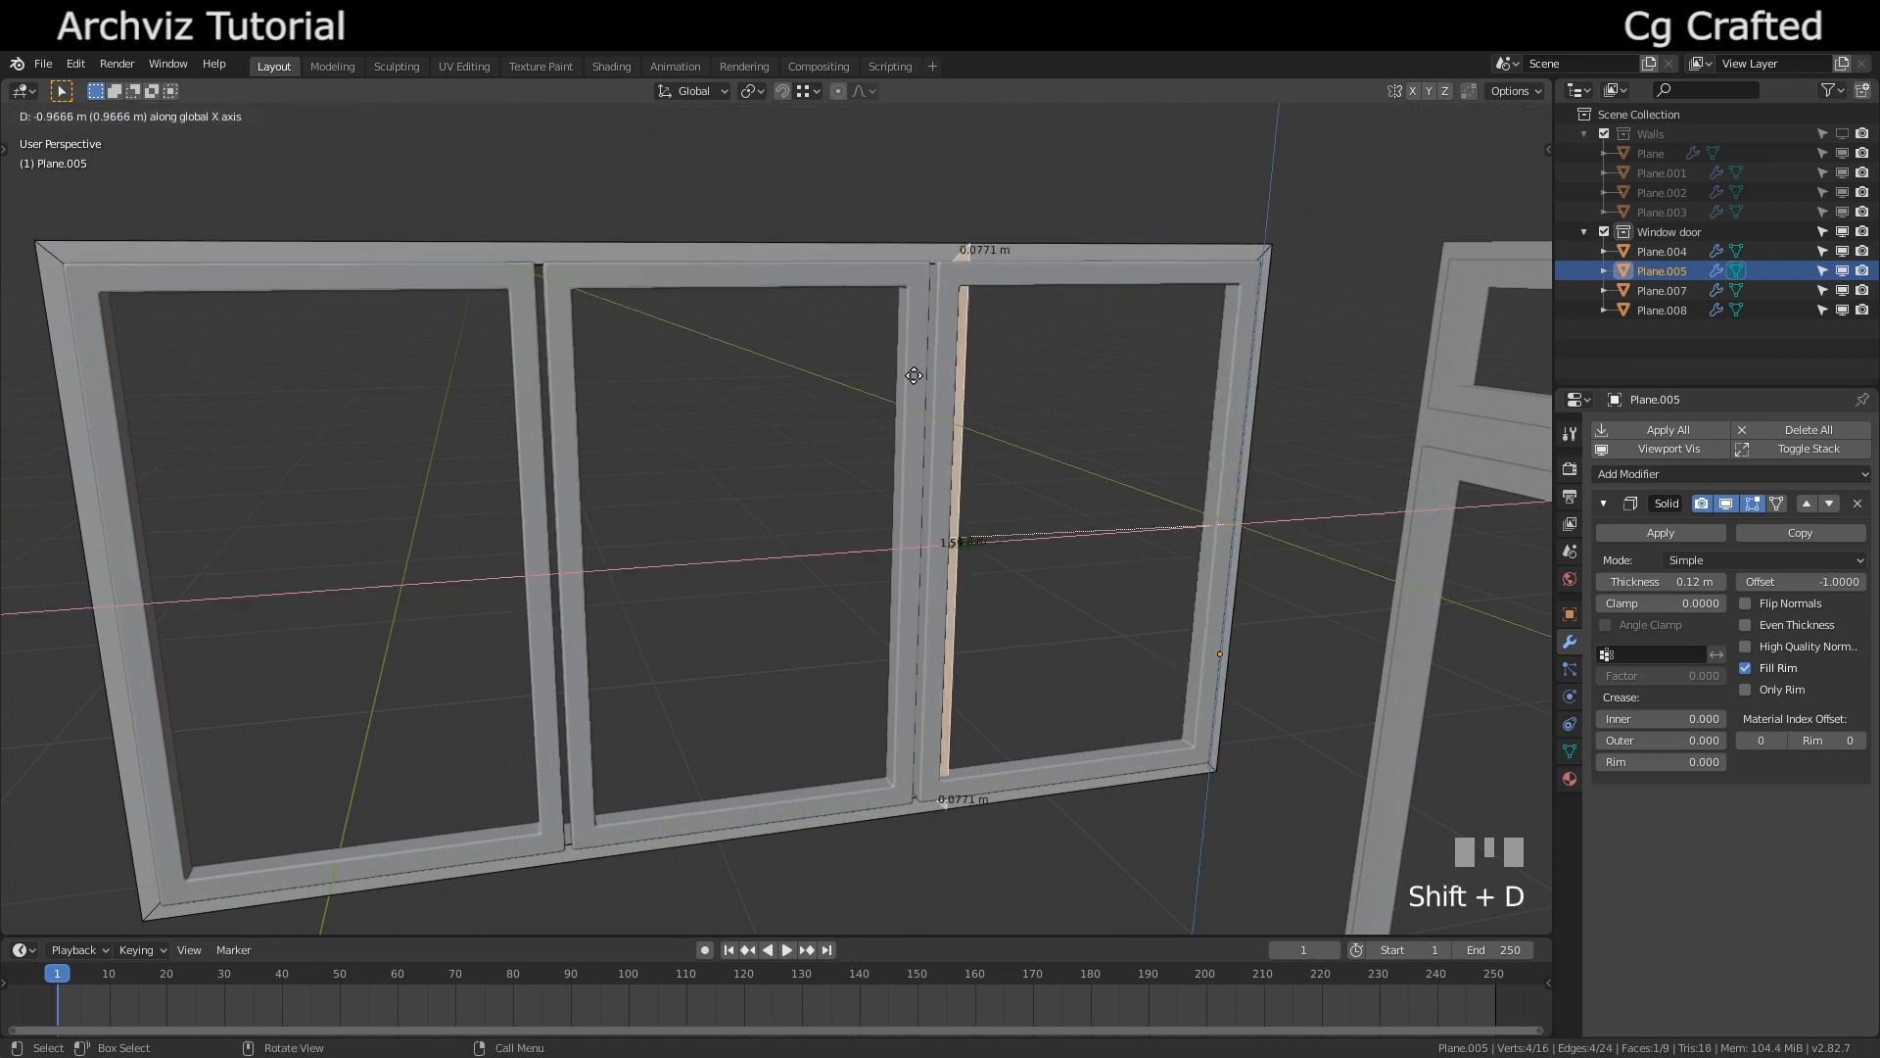
pyautogui.click(970, 212)
# Flatten the top edge of the duplicated vertical face by scaling it to 0 along Z
pyautogui.press('2')
pyautogui.press('s')
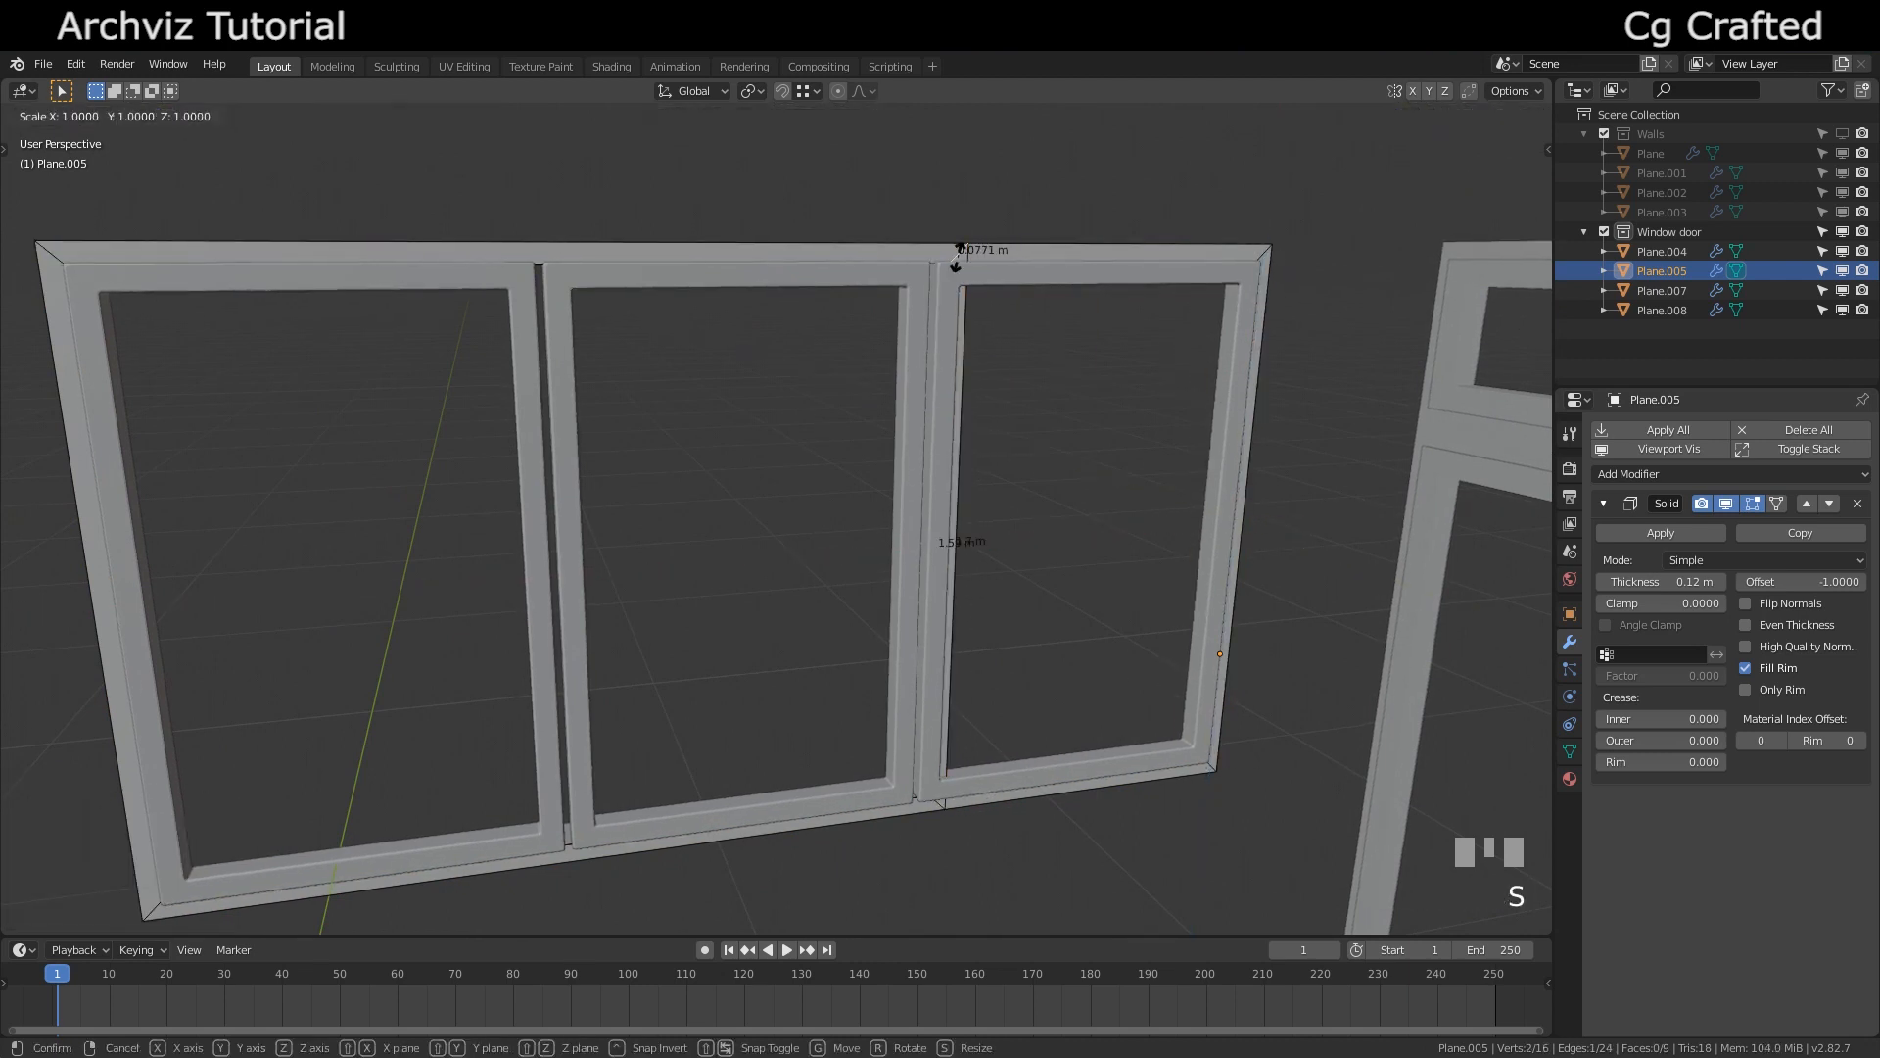
pyautogui.press('Return')
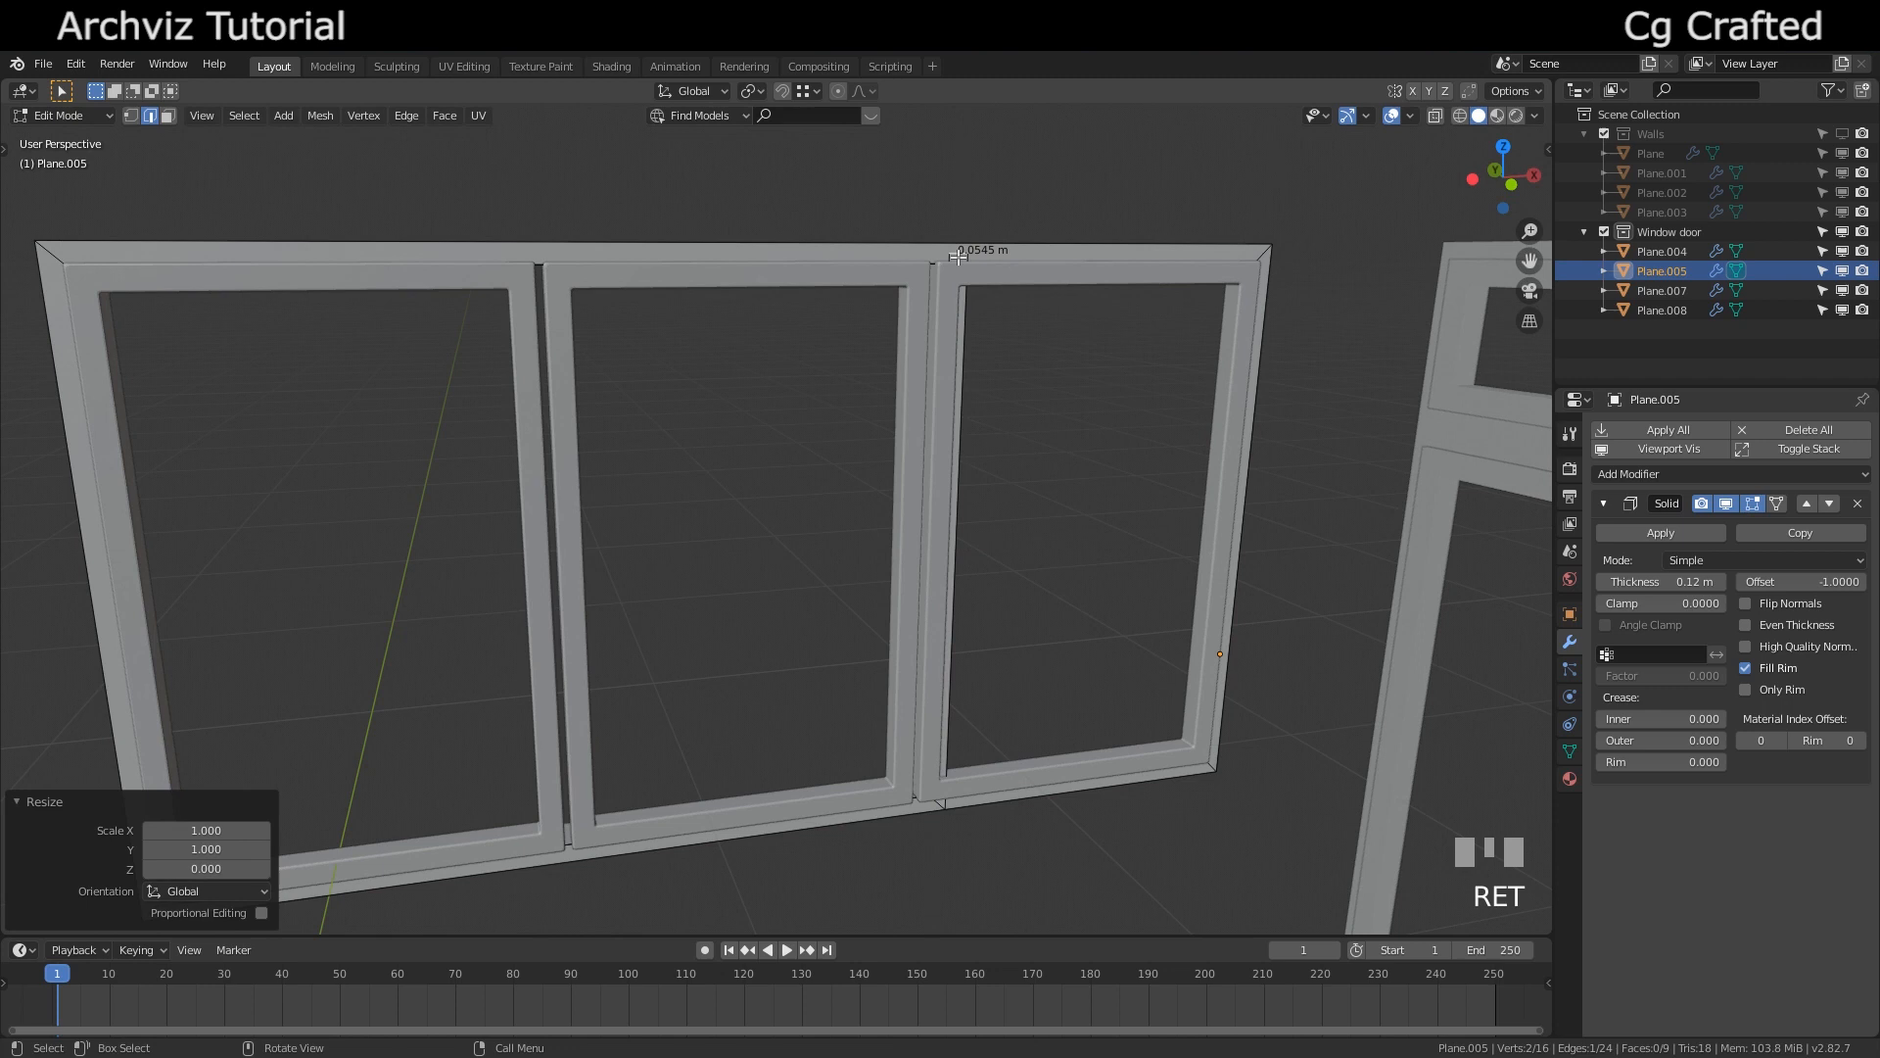
# Flatten the bottom edge of the duplicated vertical face by scaling it to 0 along Z
pyautogui.click(943, 798)
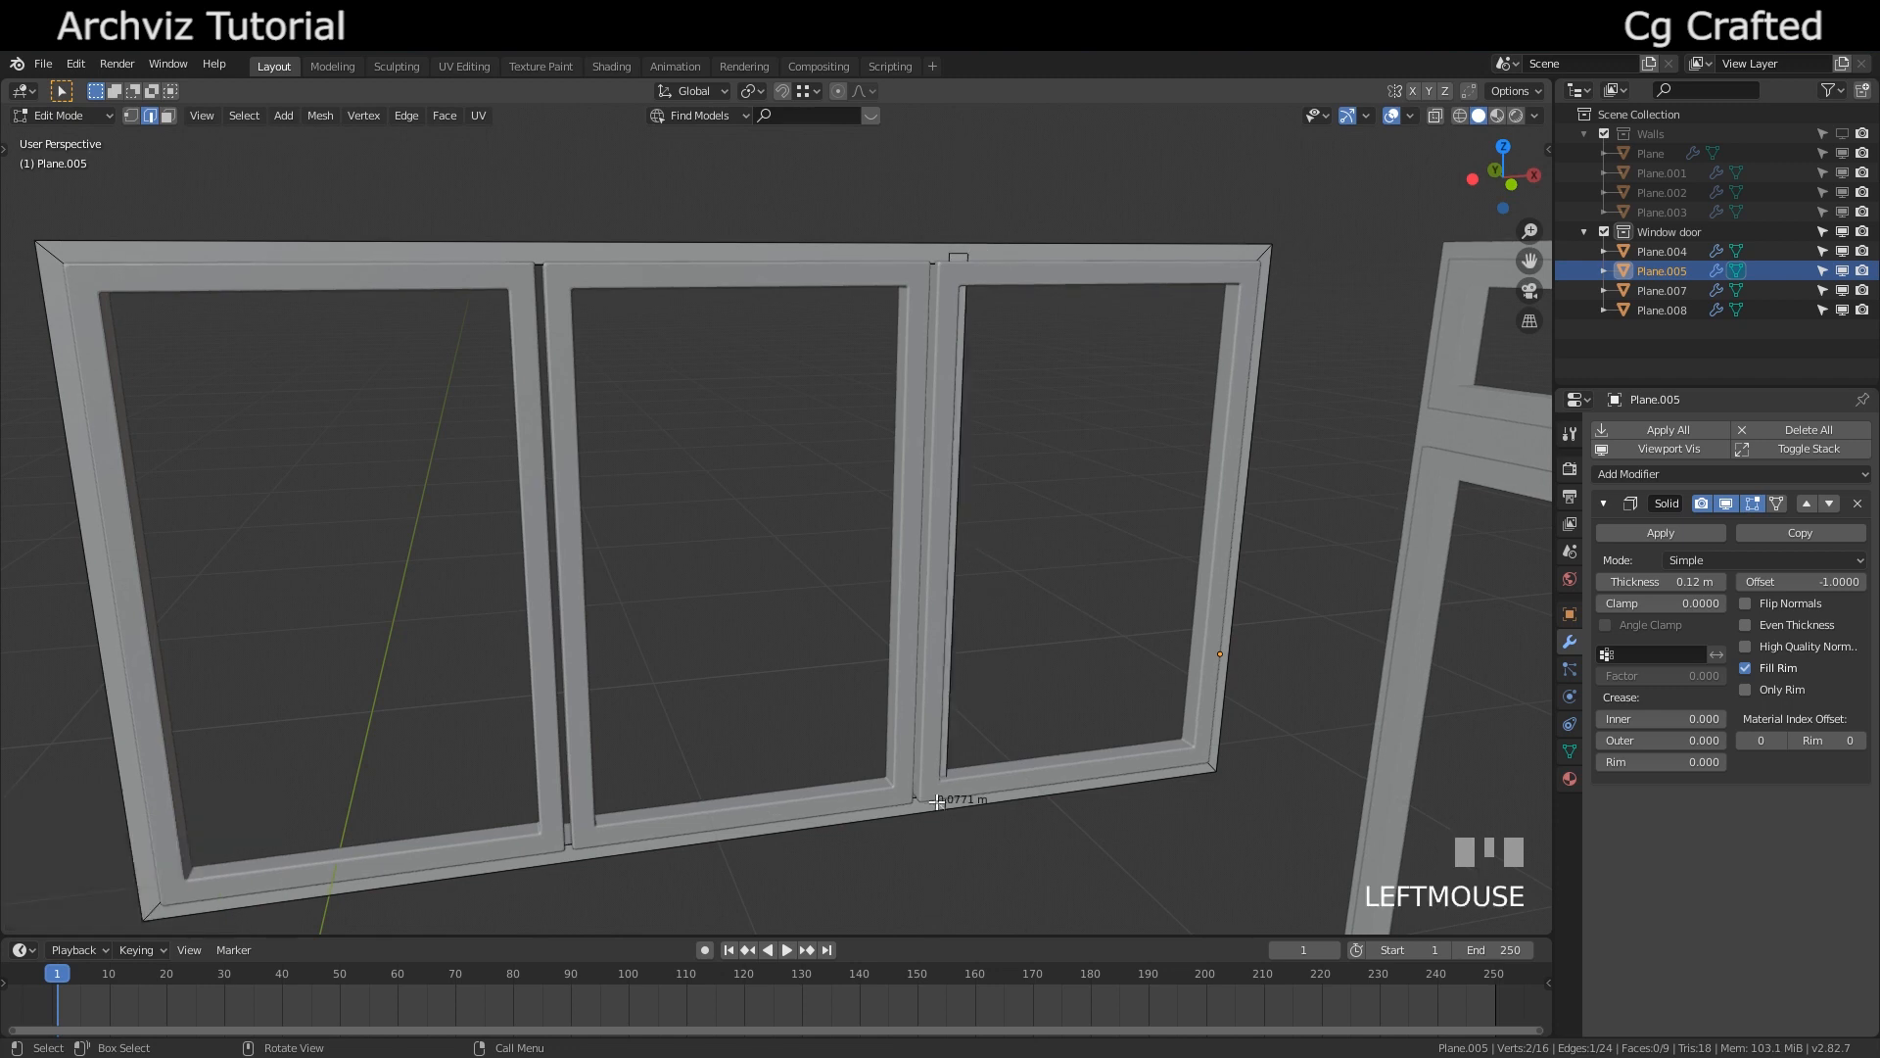
pyautogui.press('s')
pyautogui.press('z')
pyautogui.press('0')
pyautogui.press('Return')
# Move the duplicated vertical face of the outer window frame along X to centre it over the pane gap
pyautogui.press('3')
pyautogui.click(956, 318)
pyautogui.moveTo(891, 380); pyautogui.dragTo(667, 390, button='middle')
pyautogui.press('g')
pyautogui.press('x')
pyautogui.click(852, 409)
# Duplicate the divider face and place the copy about 1.04 m away along X at the other pane gap
pyautogui.press('Tab')
pyautogui.scroll(3, 806, 490)
pyautogui.press('Tab')
pyautogui.moveTo(689, 457); pyautogui.dragTo(603, 423, button='middle')
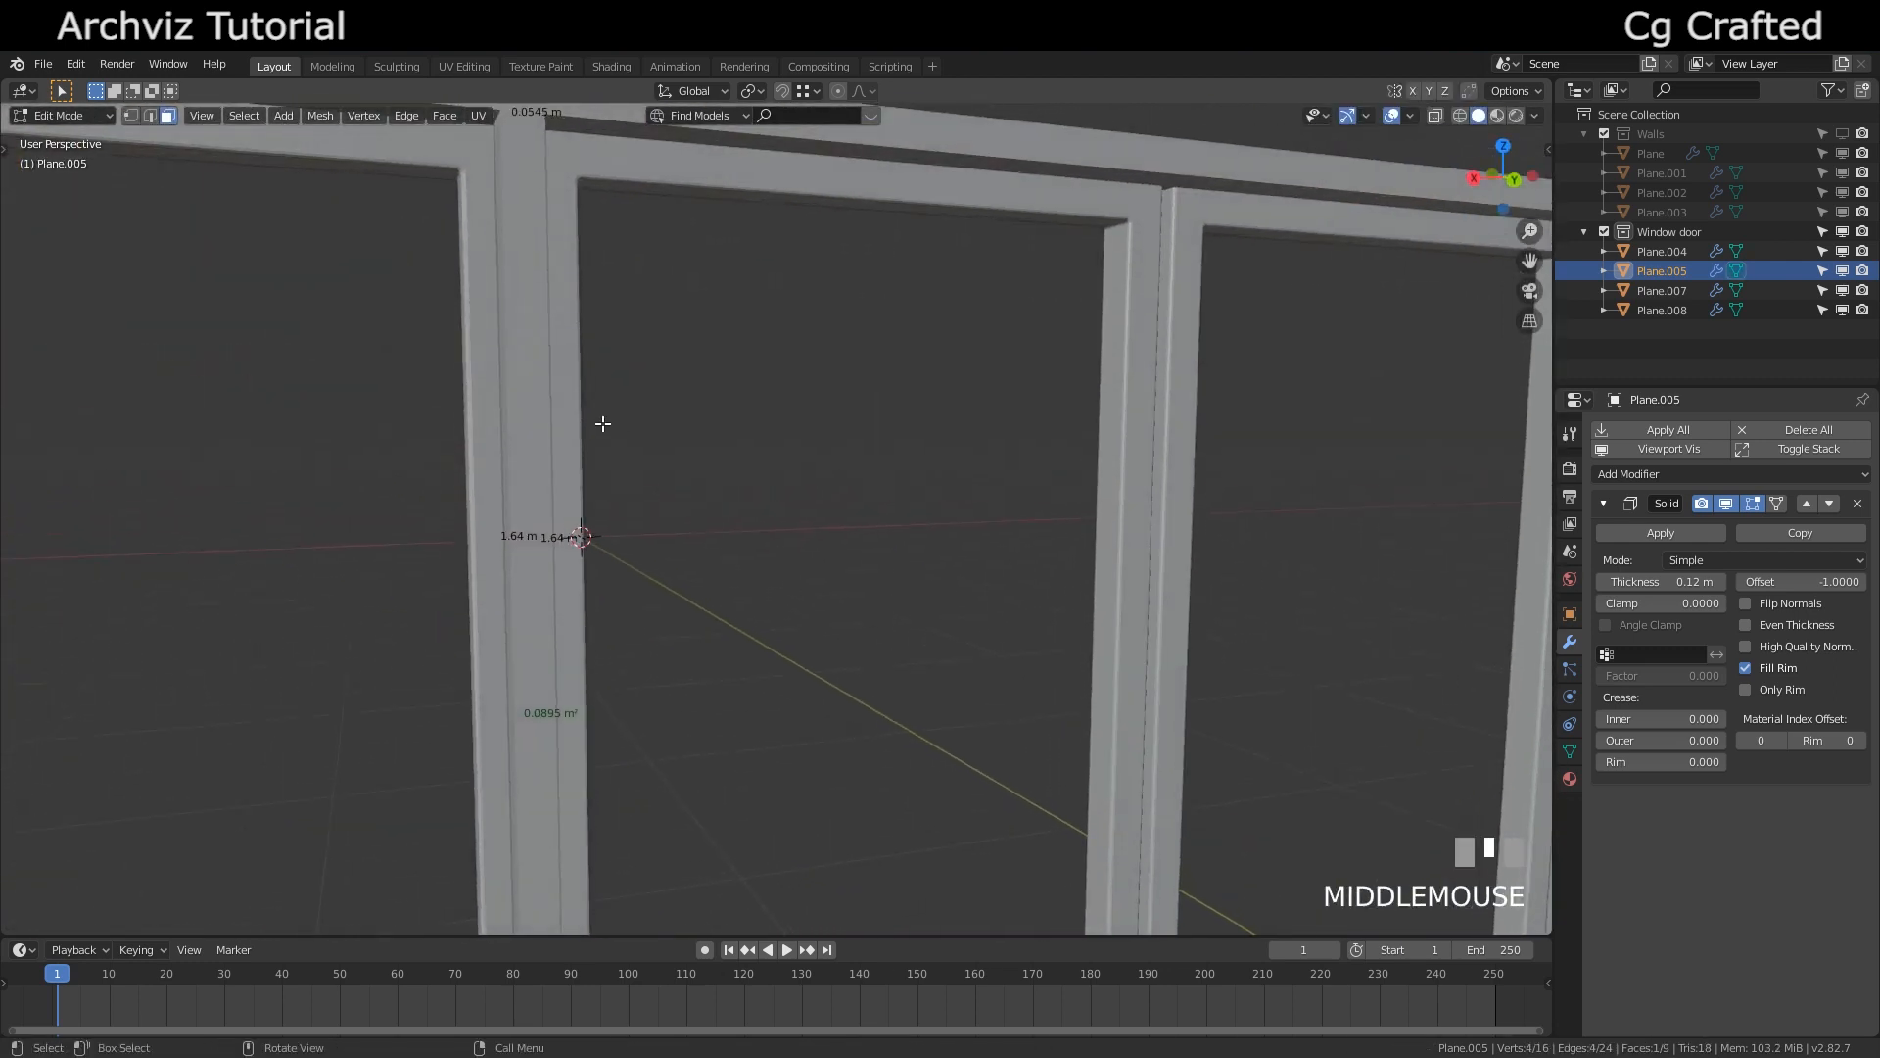
pyautogui.scroll(-3, 592, 533)
pyautogui.moveTo(592, 532); pyautogui.dragTo(454, 344, button='middle')
pyautogui.hotkey('shift', 'd')
pyautogui.press('x')
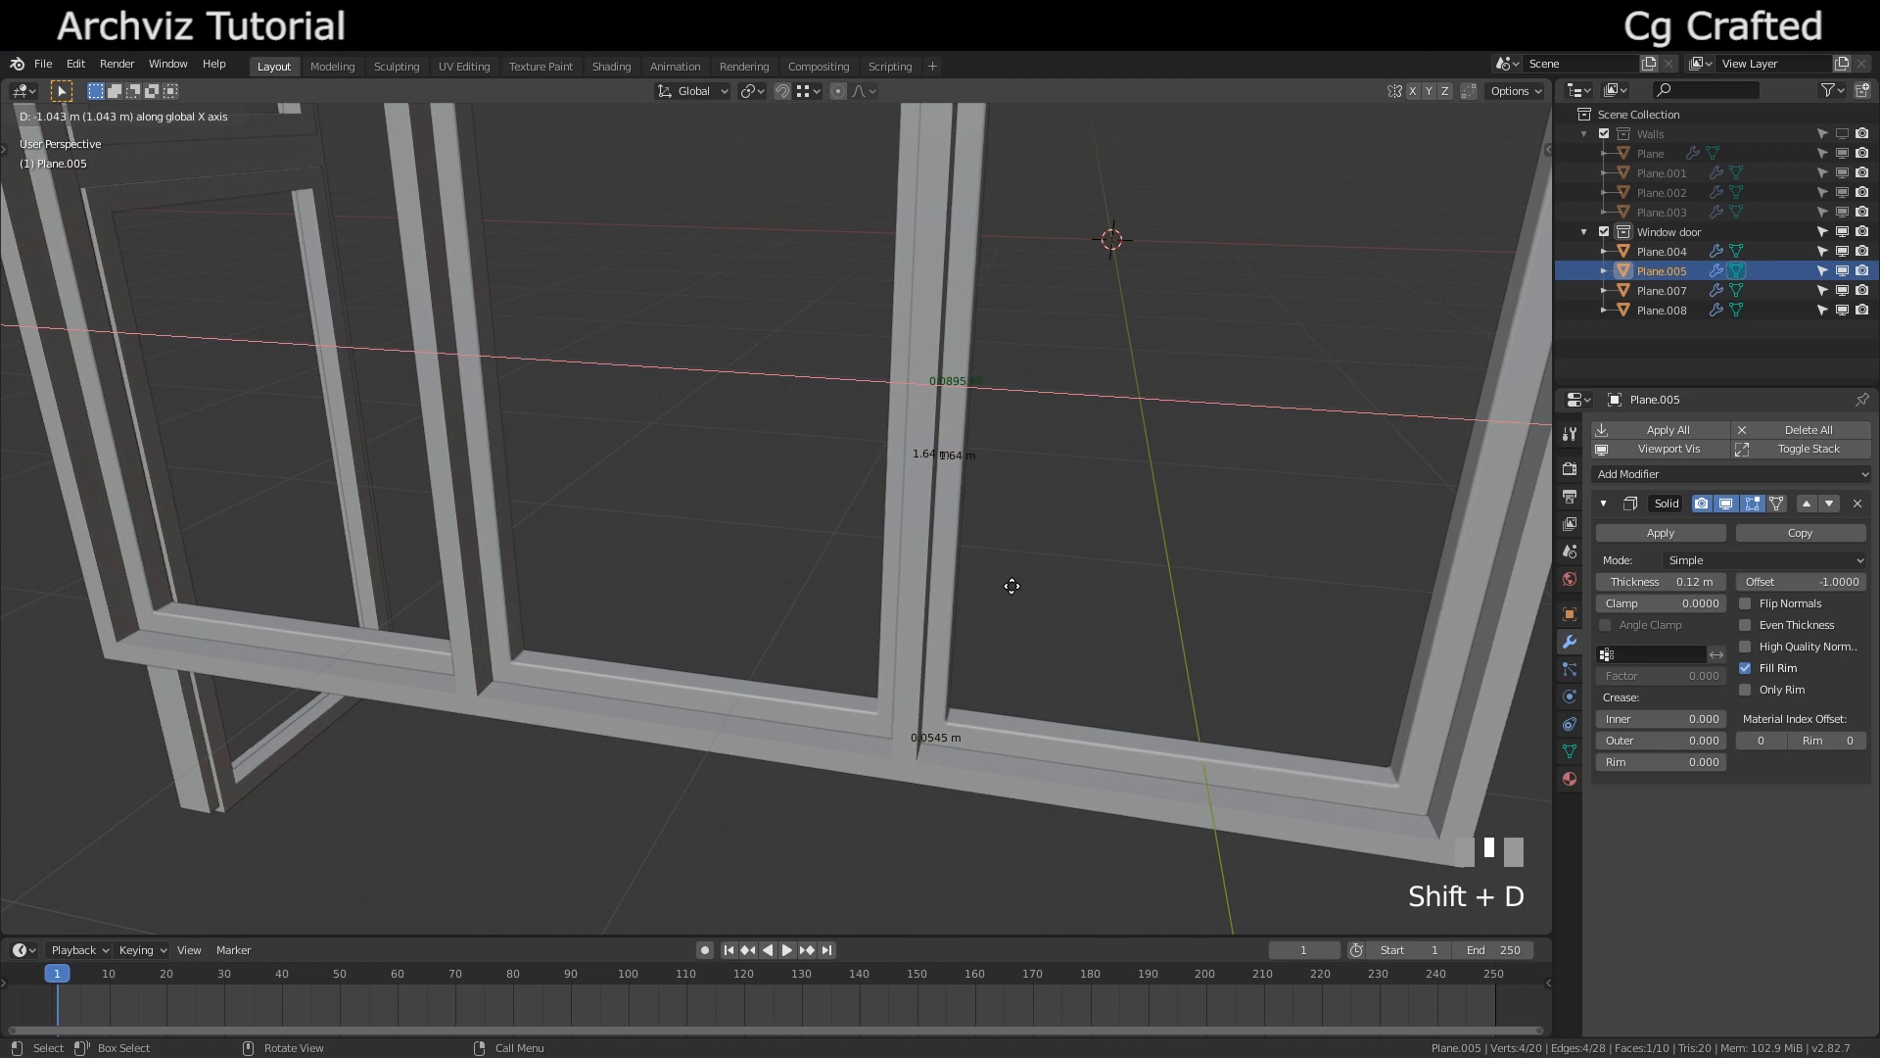
pyautogui.click(1012, 585)
pyautogui.press('Tab')
# Inspect the window frame's corner and check the inner window frame's Solidify and Bevel settings
pyautogui.moveTo(1013, 614); pyautogui.dragTo(1072, 535, button='middle')
pyautogui.scroll(-2, 1101, 505)
pyautogui.click(749, 250)
pyautogui.moveTo(750, 249); pyautogui.dragTo(799, 534, button='middle')
pyautogui.scroll(3, 1090, 456)
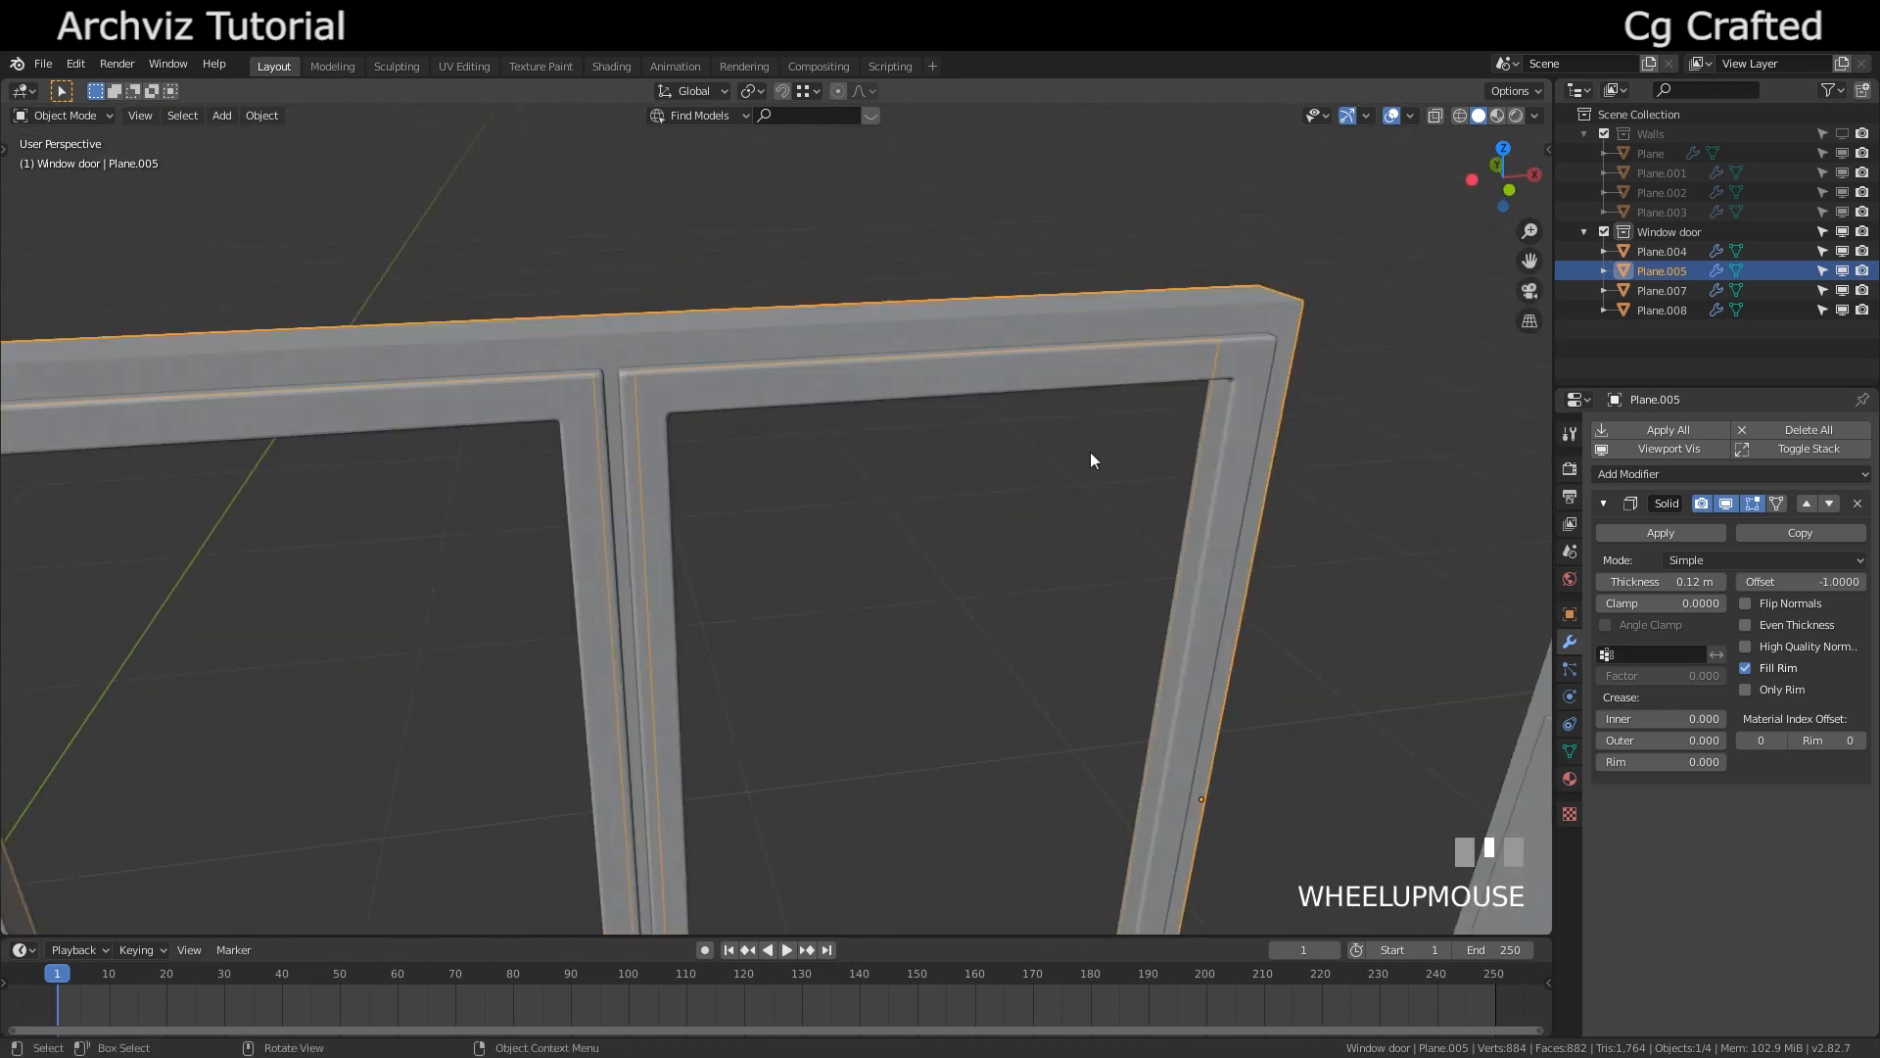
pyautogui.keyDown('shift'); pyautogui.moveTo(1090, 456); pyautogui.dragTo(916, 362, button='middle'); pyautogui.keyUp('shift')
pyautogui.click(905, 407)
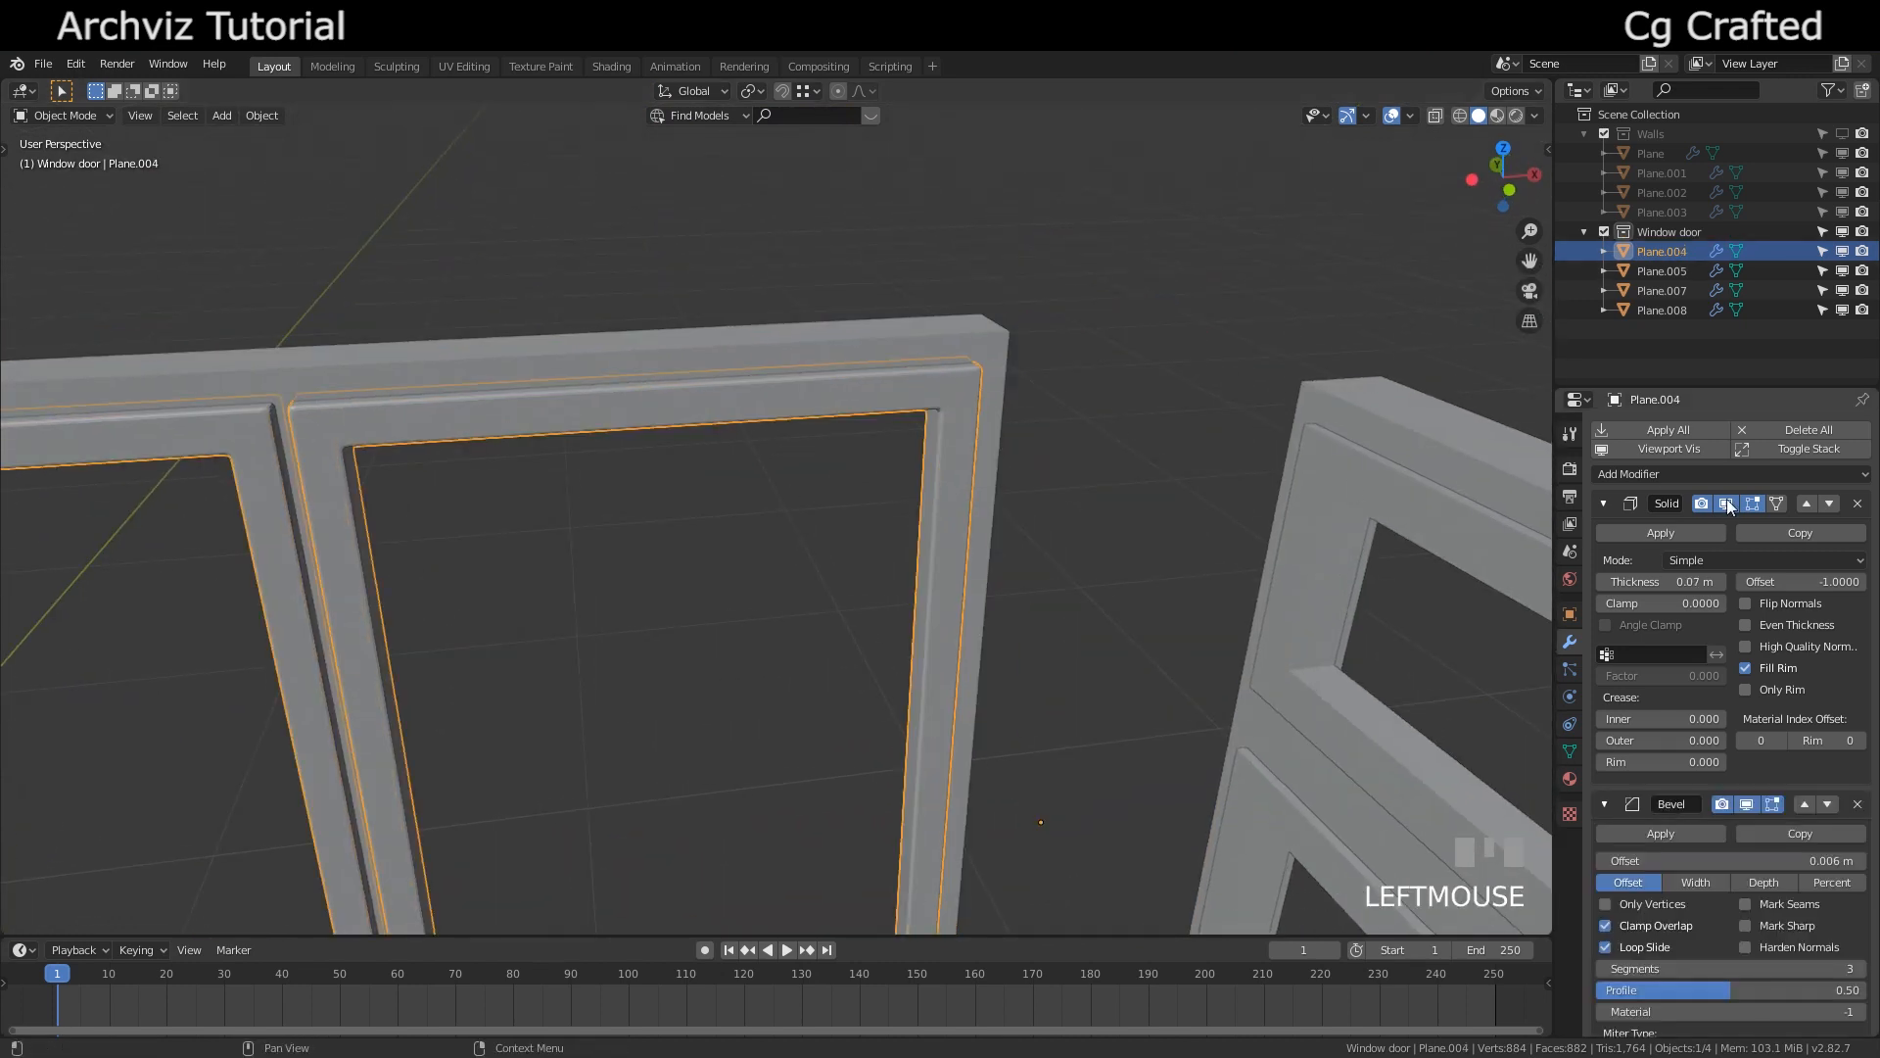
pyautogui.scroll(-3, 1704, 906)
pyautogui.scroll(3, 1704, 906)
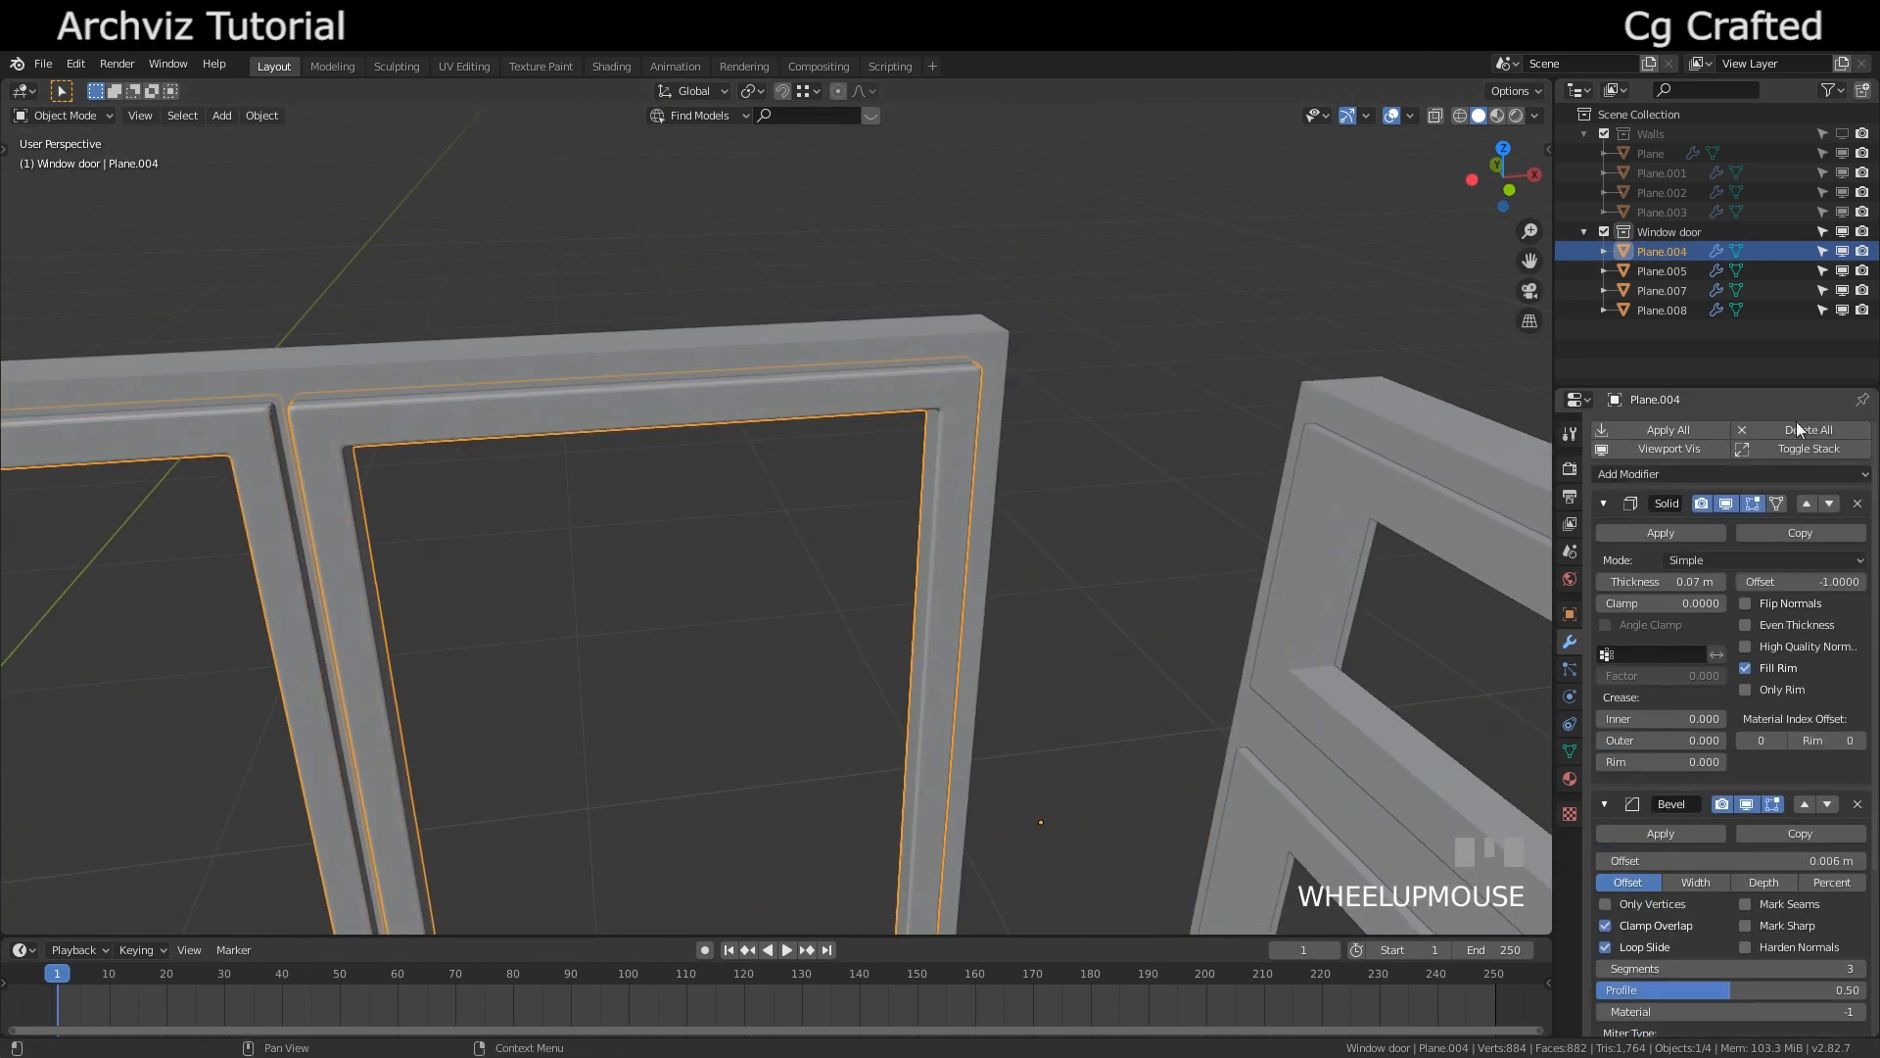
# Add a Bevel modifier to the outer window frame with a 0.006 m offset and 3 segments
pyautogui.click(854, 368)
pyautogui.click(1665, 474)
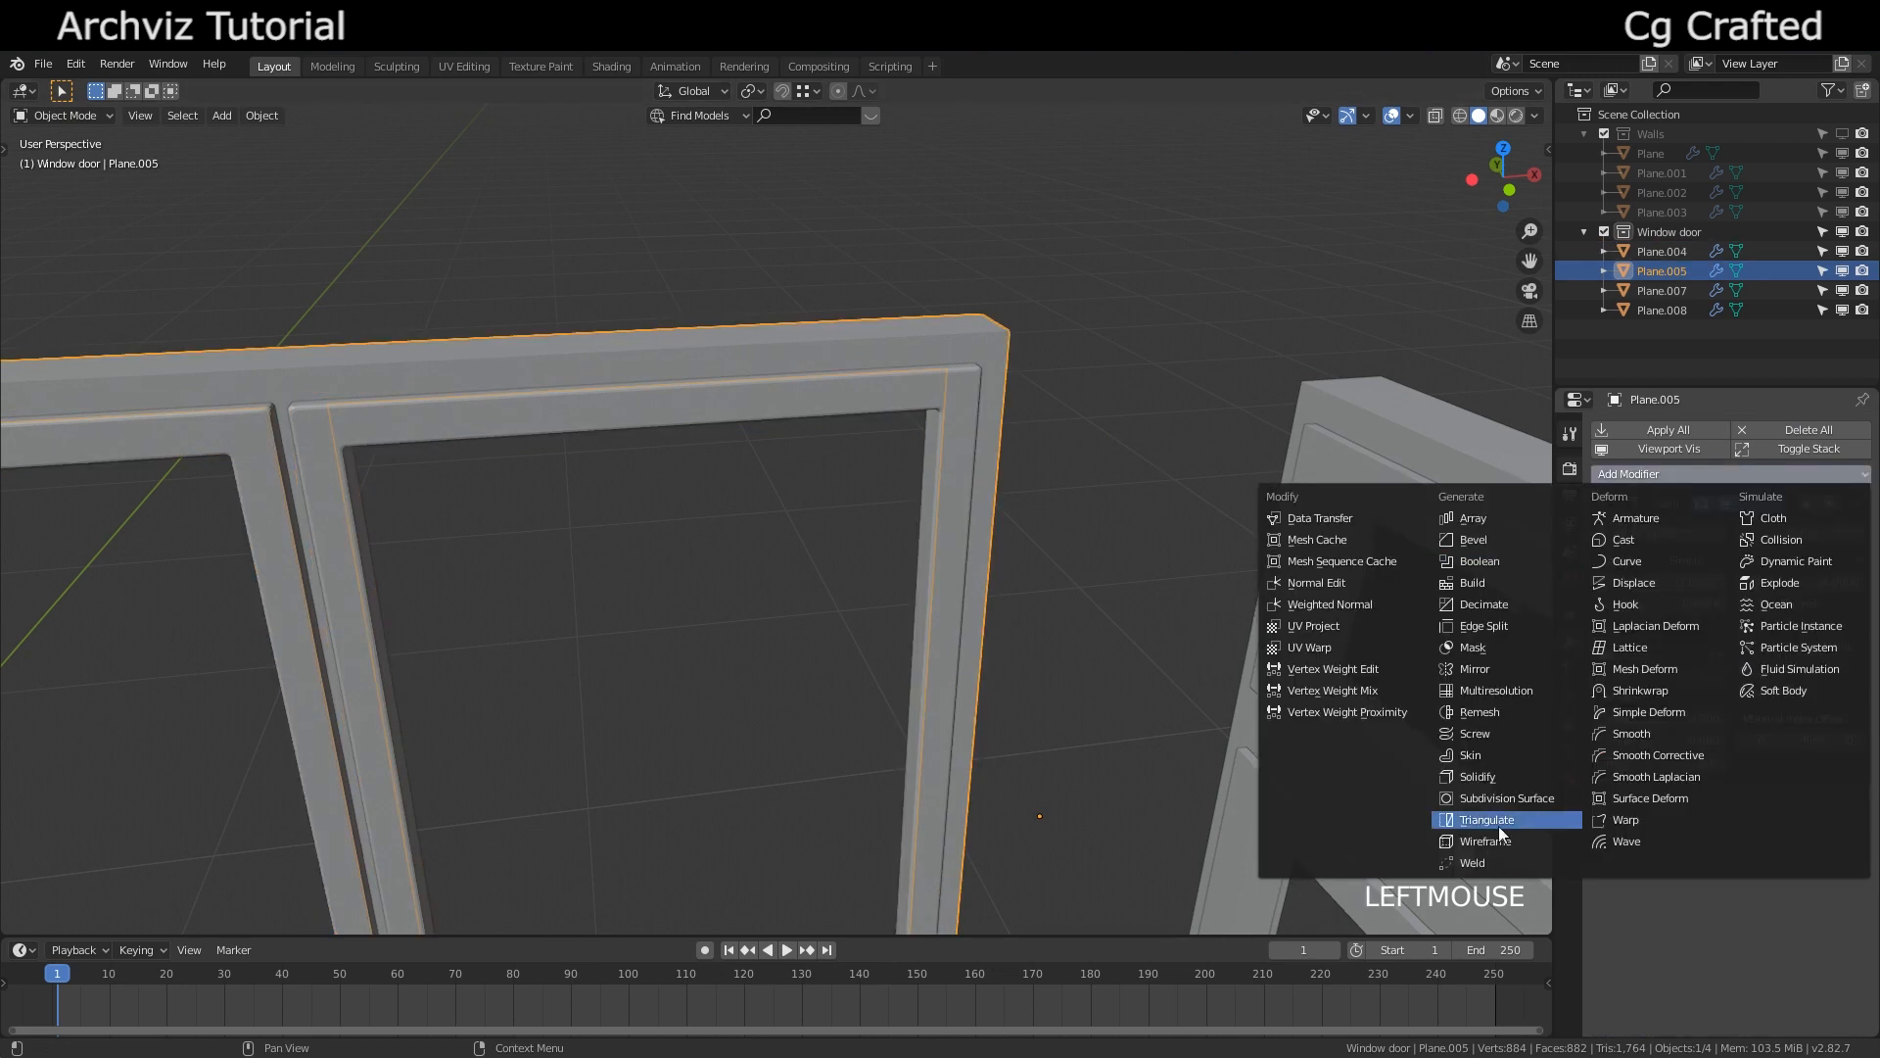
pyautogui.click(1474, 539)
pyautogui.scroll(-3, 1720, 809)
pyautogui.moveTo(1821, 737); pyautogui.dragTo(1829, 737)
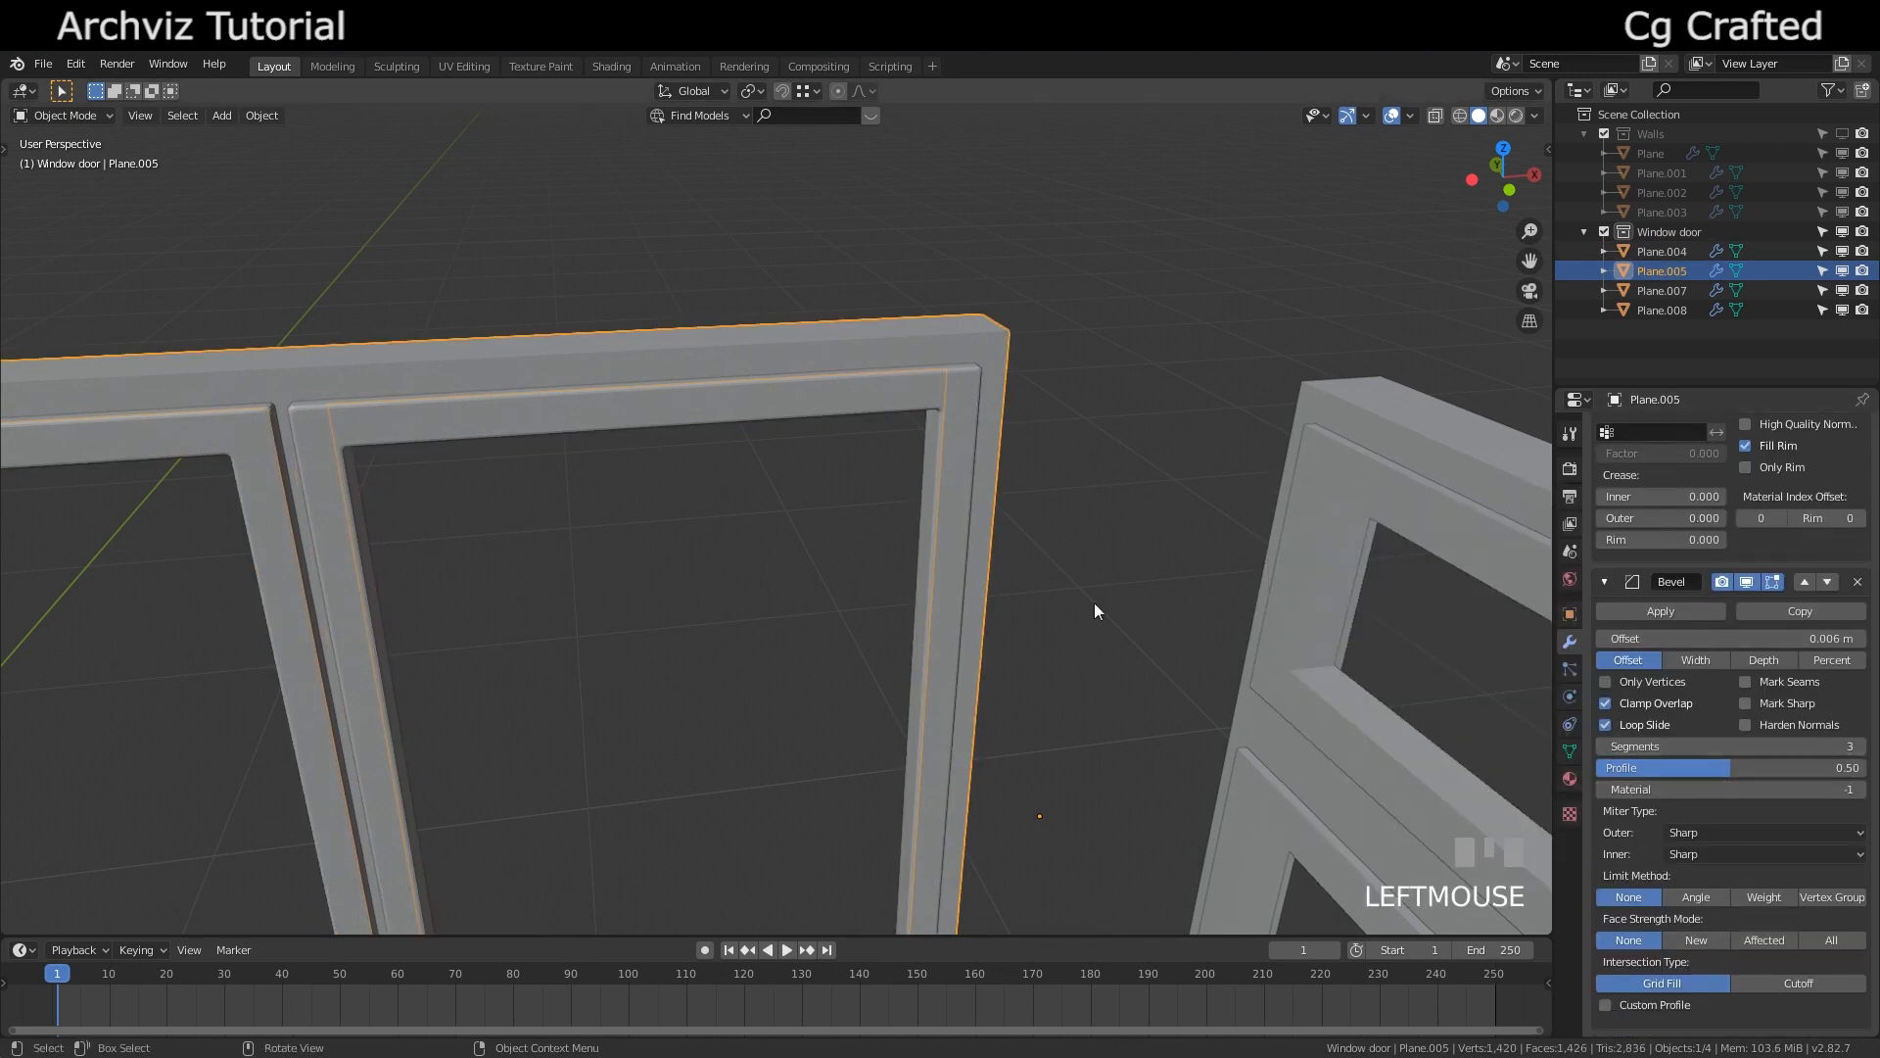
# Disable Clamp Overlap on the outer window frame's bevel, keeping the offset at 0.006 m
pyautogui.moveTo(1762, 641); pyautogui.dragTo(1743, 640)
pyautogui.keyDown('shift'); pyautogui.moveTo(982, 542); pyautogui.dragTo(937, 589, button='middle'); pyautogui.keyUp('shift')
pyautogui.scroll(1, 937, 589)
pyautogui.moveTo(1753, 640); pyautogui.dragTo(1764, 640)
pyautogui.moveTo(1062, 568); pyautogui.dragTo(1165, 558, button='middle')
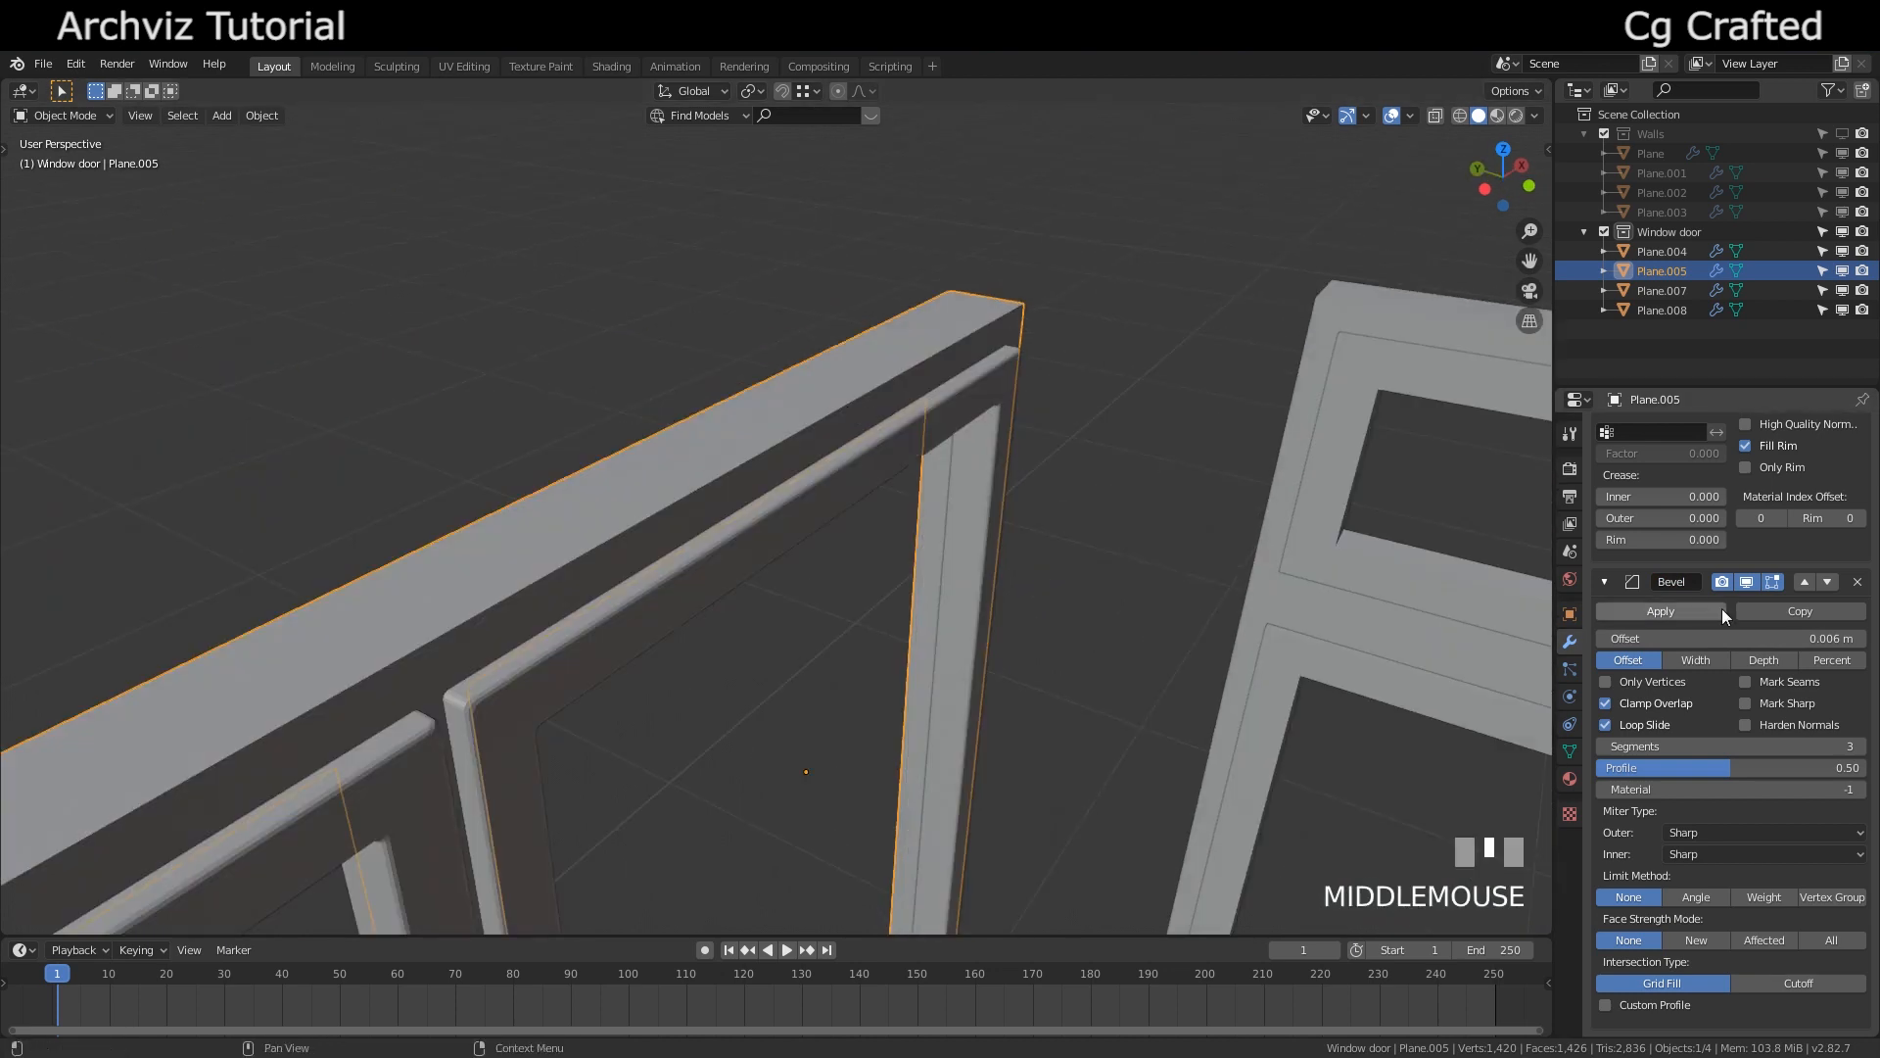
pyautogui.click(1622, 705)
pyautogui.moveTo(691, 582); pyautogui.dragTo(613, 416, button='middle')
# Add a Bevel modifier with a 0.006 m offset to the inner door frame
pyautogui.click(962, 564)
pyautogui.keyDown('shift'); pyautogui.moveTo(1165, 411); pyautogui.dragTo(684, 479, button='middle'); pyautogui.keyUp('shift')
pyautogui.scroll(-6, 962, 564)
pyautogui.press('Tab')
pyautogui.press('Tab')
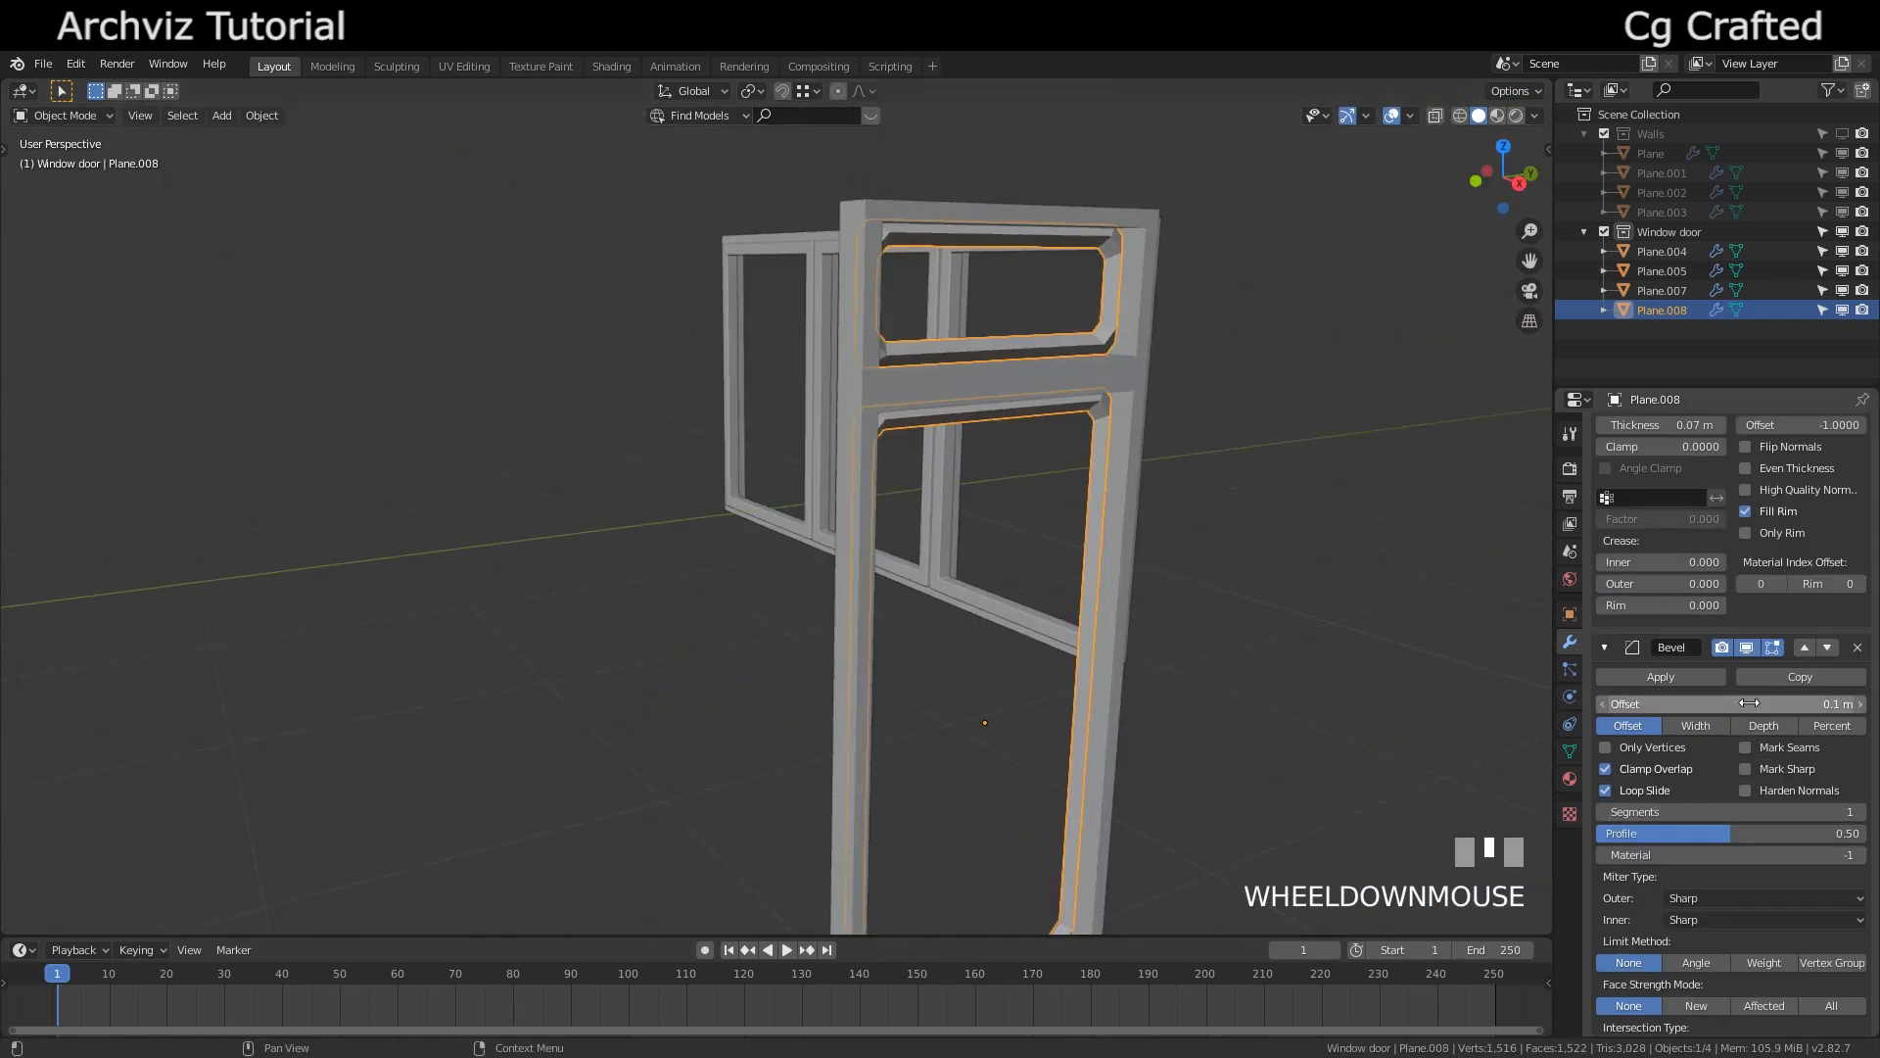
pyautogui.keyDown('shift'); pyautogui.moveTo(1085, 474); pyautogui.dragTo(877, 525, button='middle'); pyautogui.keyUp('shift')
pyautogui.scroll(3, 1125, 400)
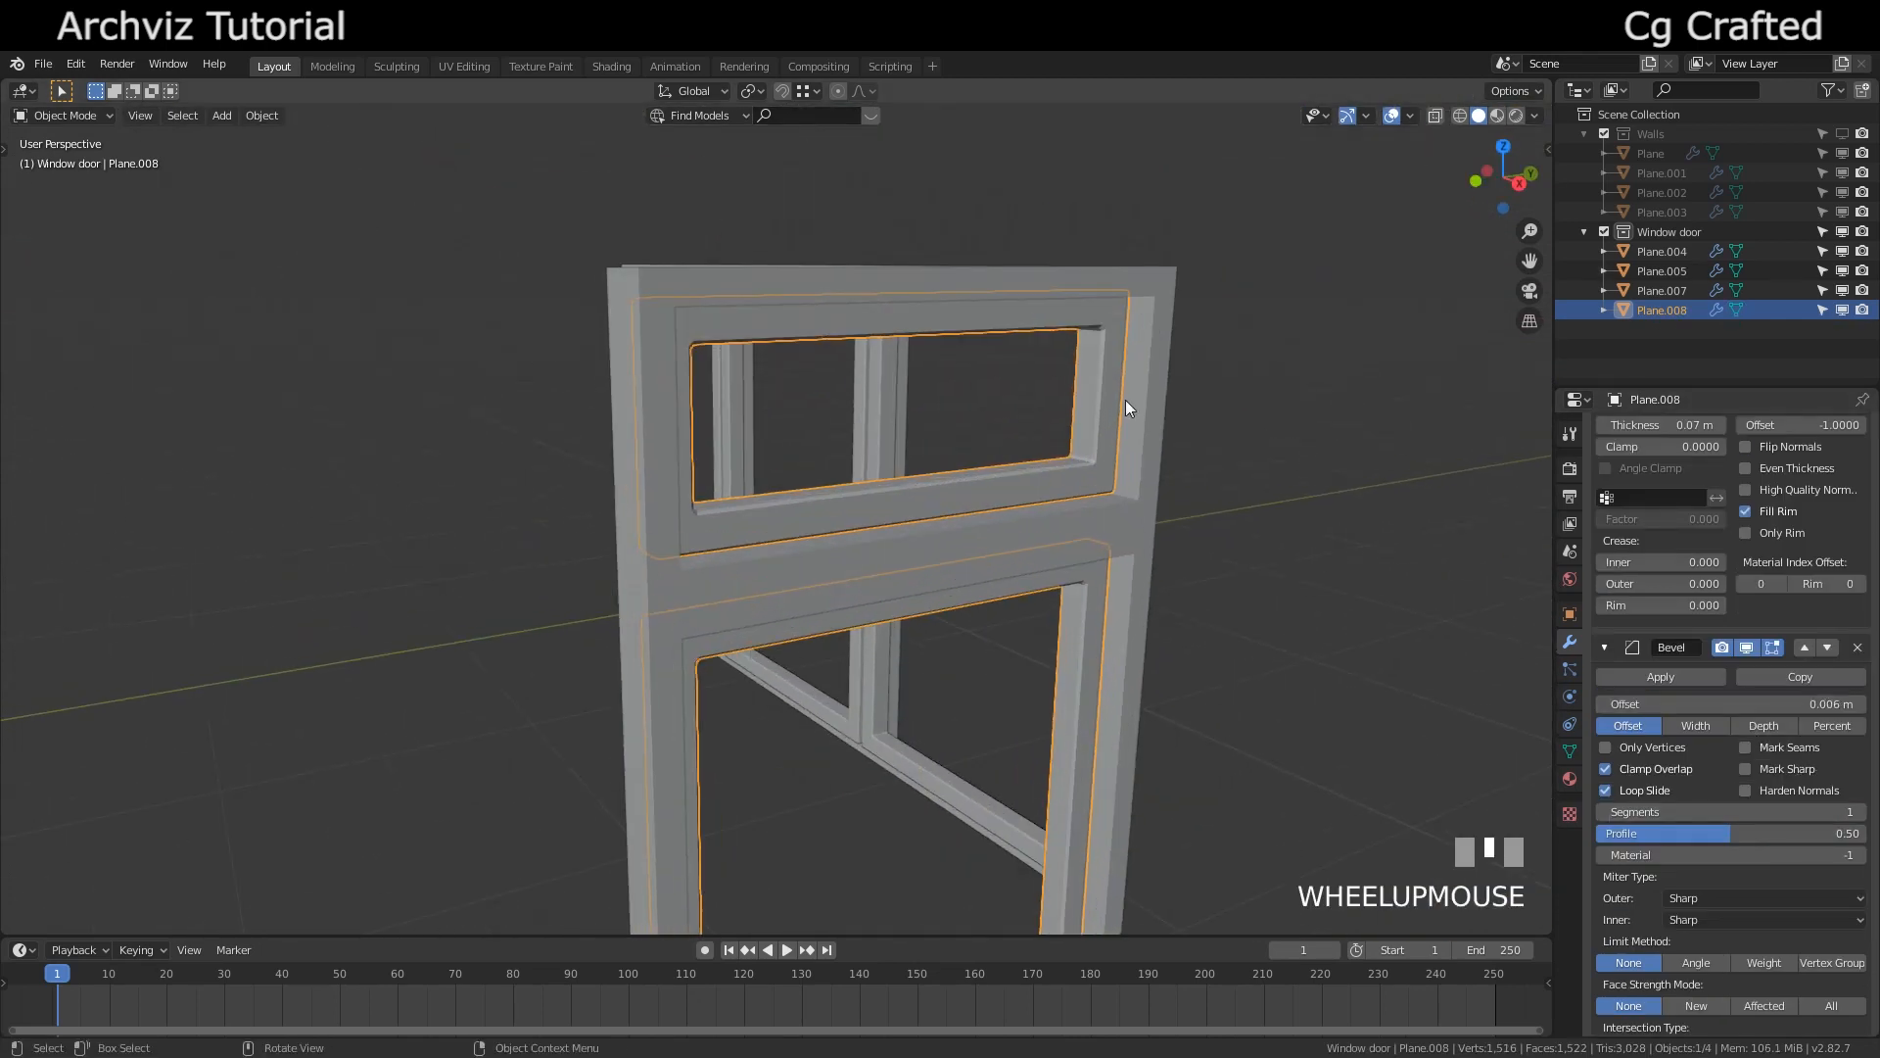
# Add a Bevel modifier with a 0.006 m offset to the outer door frame and disable its Clamp Overlap
pyautogui.click(1125, 400)
pyautogui.click(1655, 473)
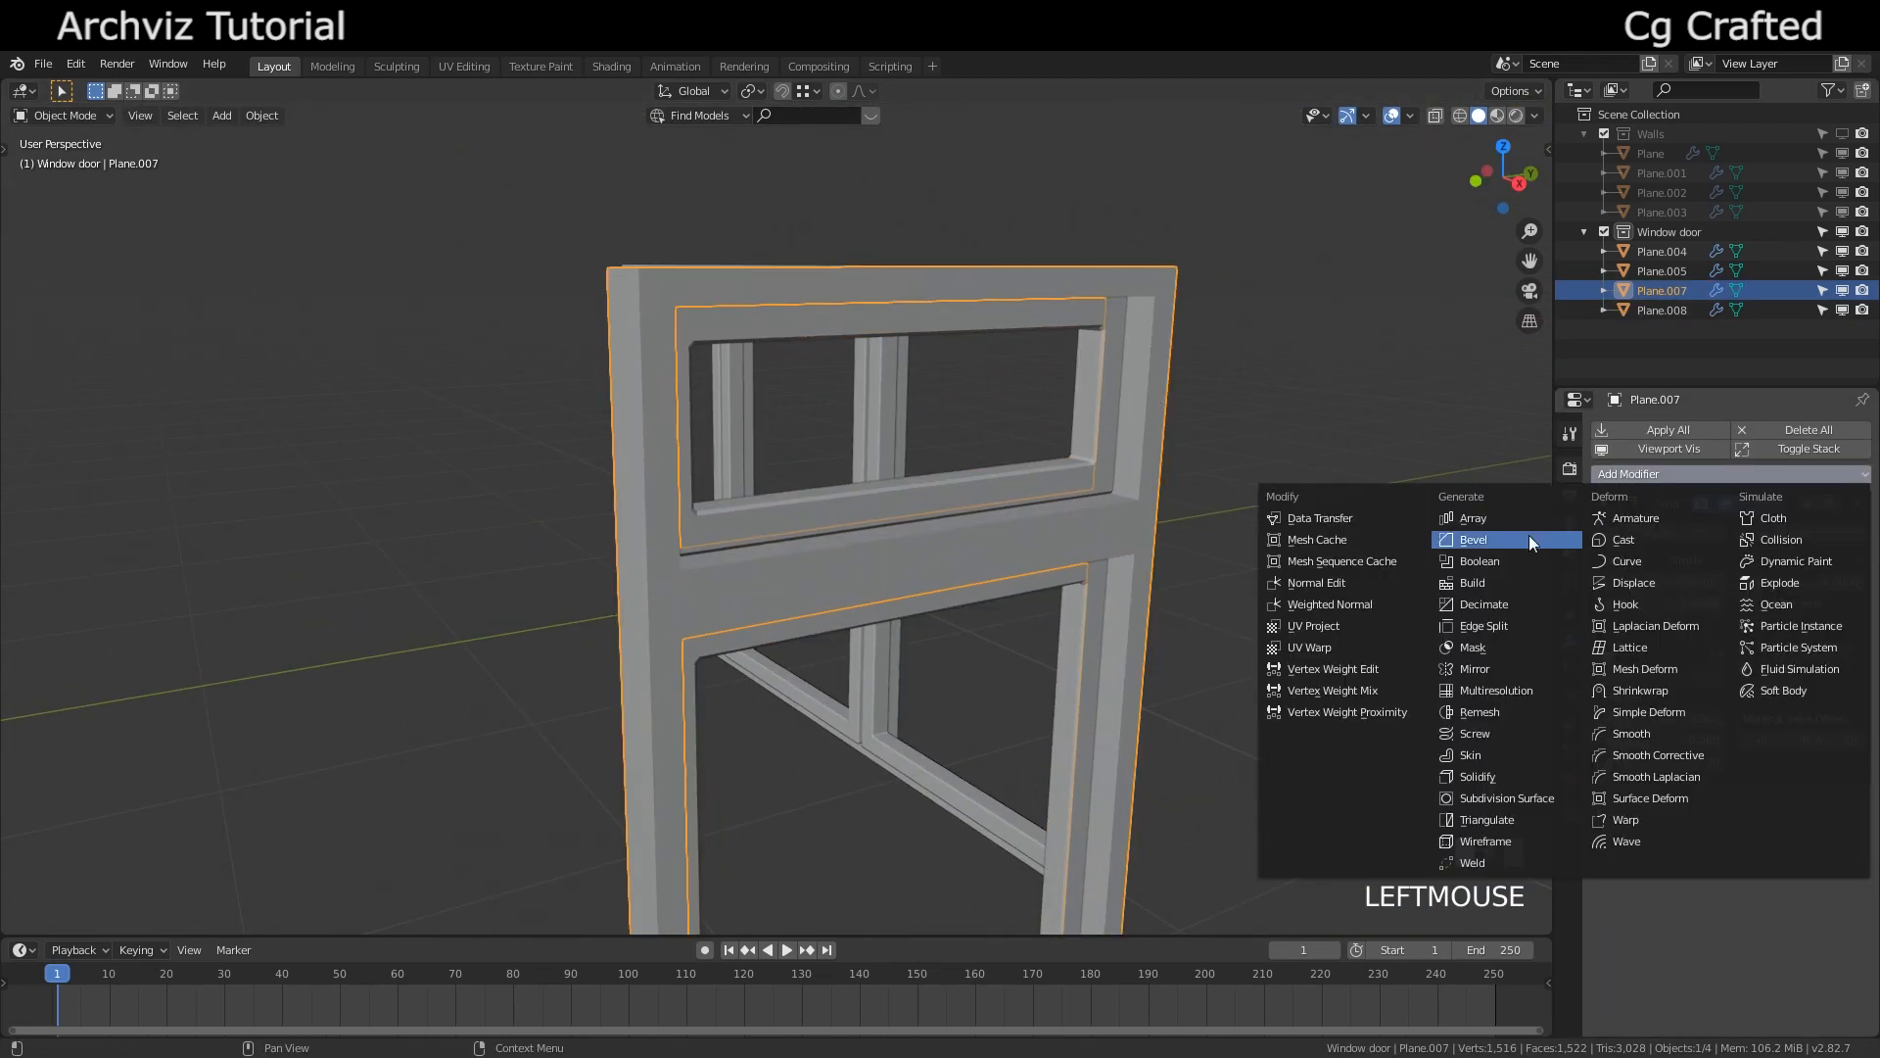
pyautogui.click(1449, 533)
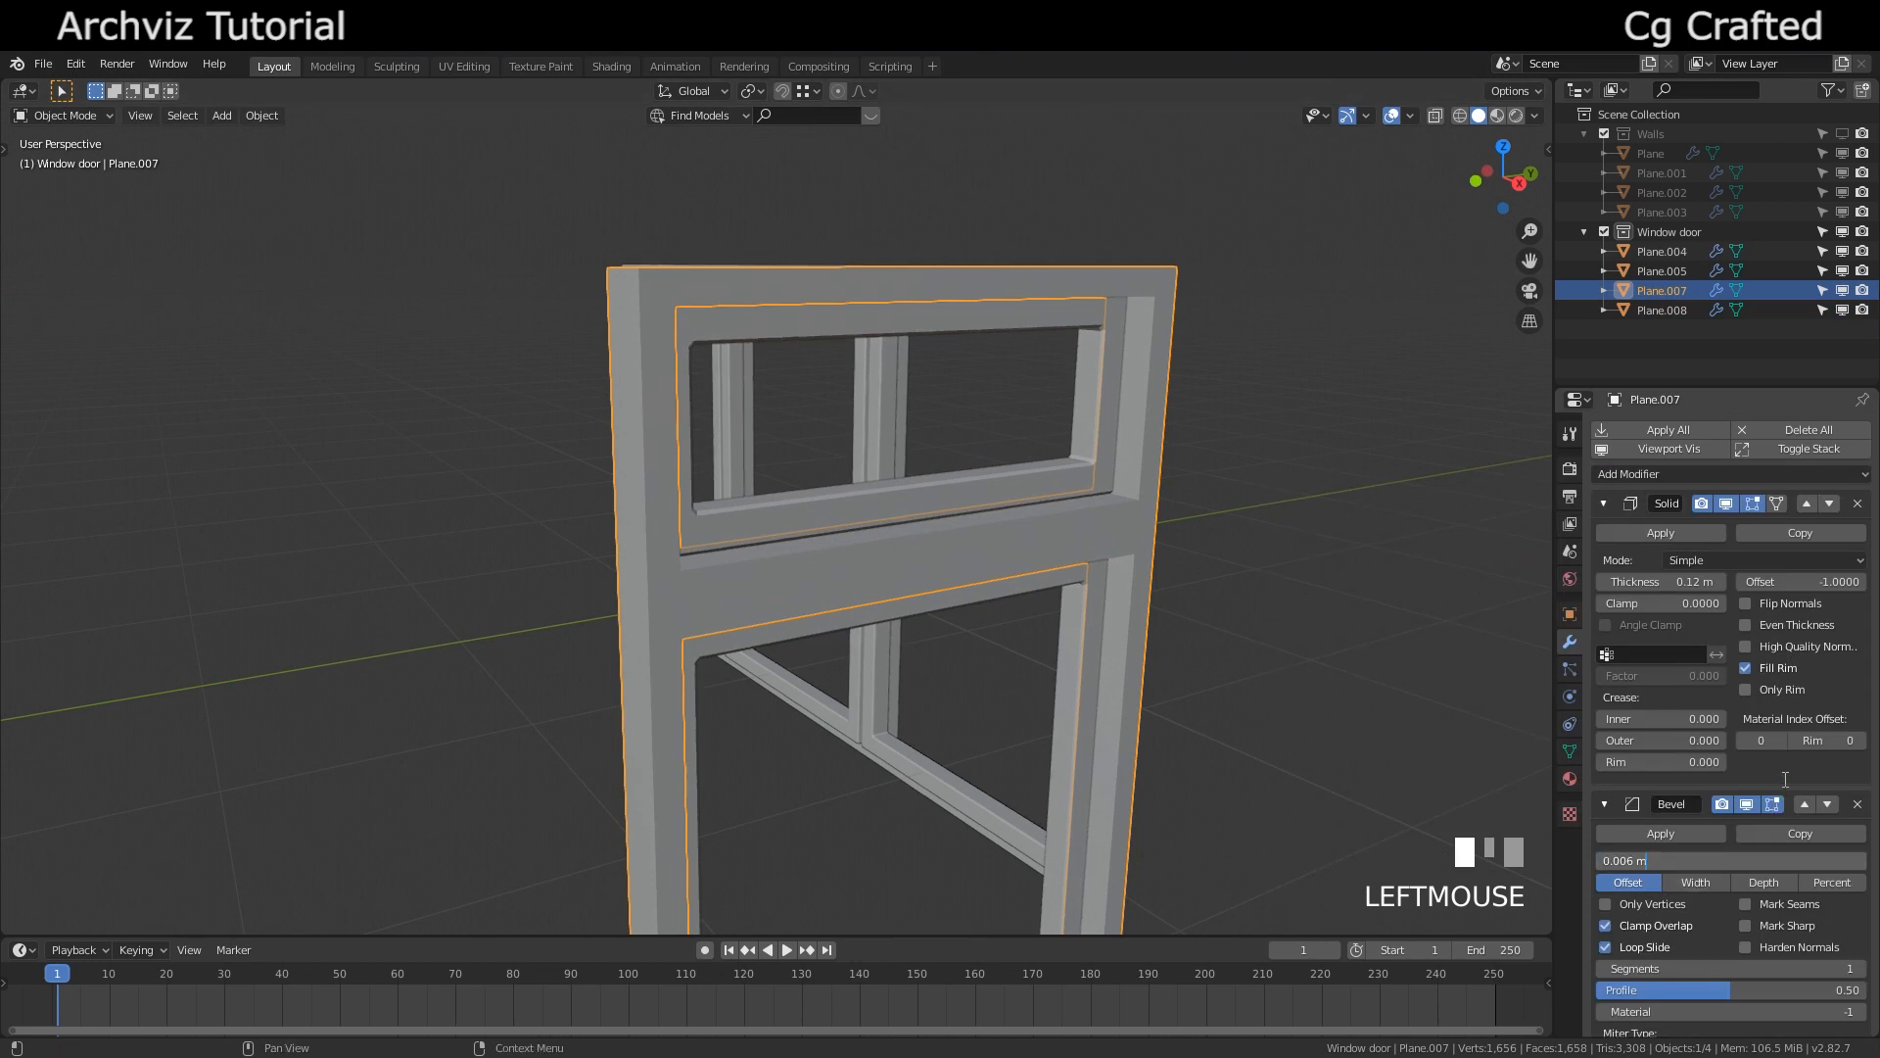
pyautogui.scroll(-1, 1672, 839)
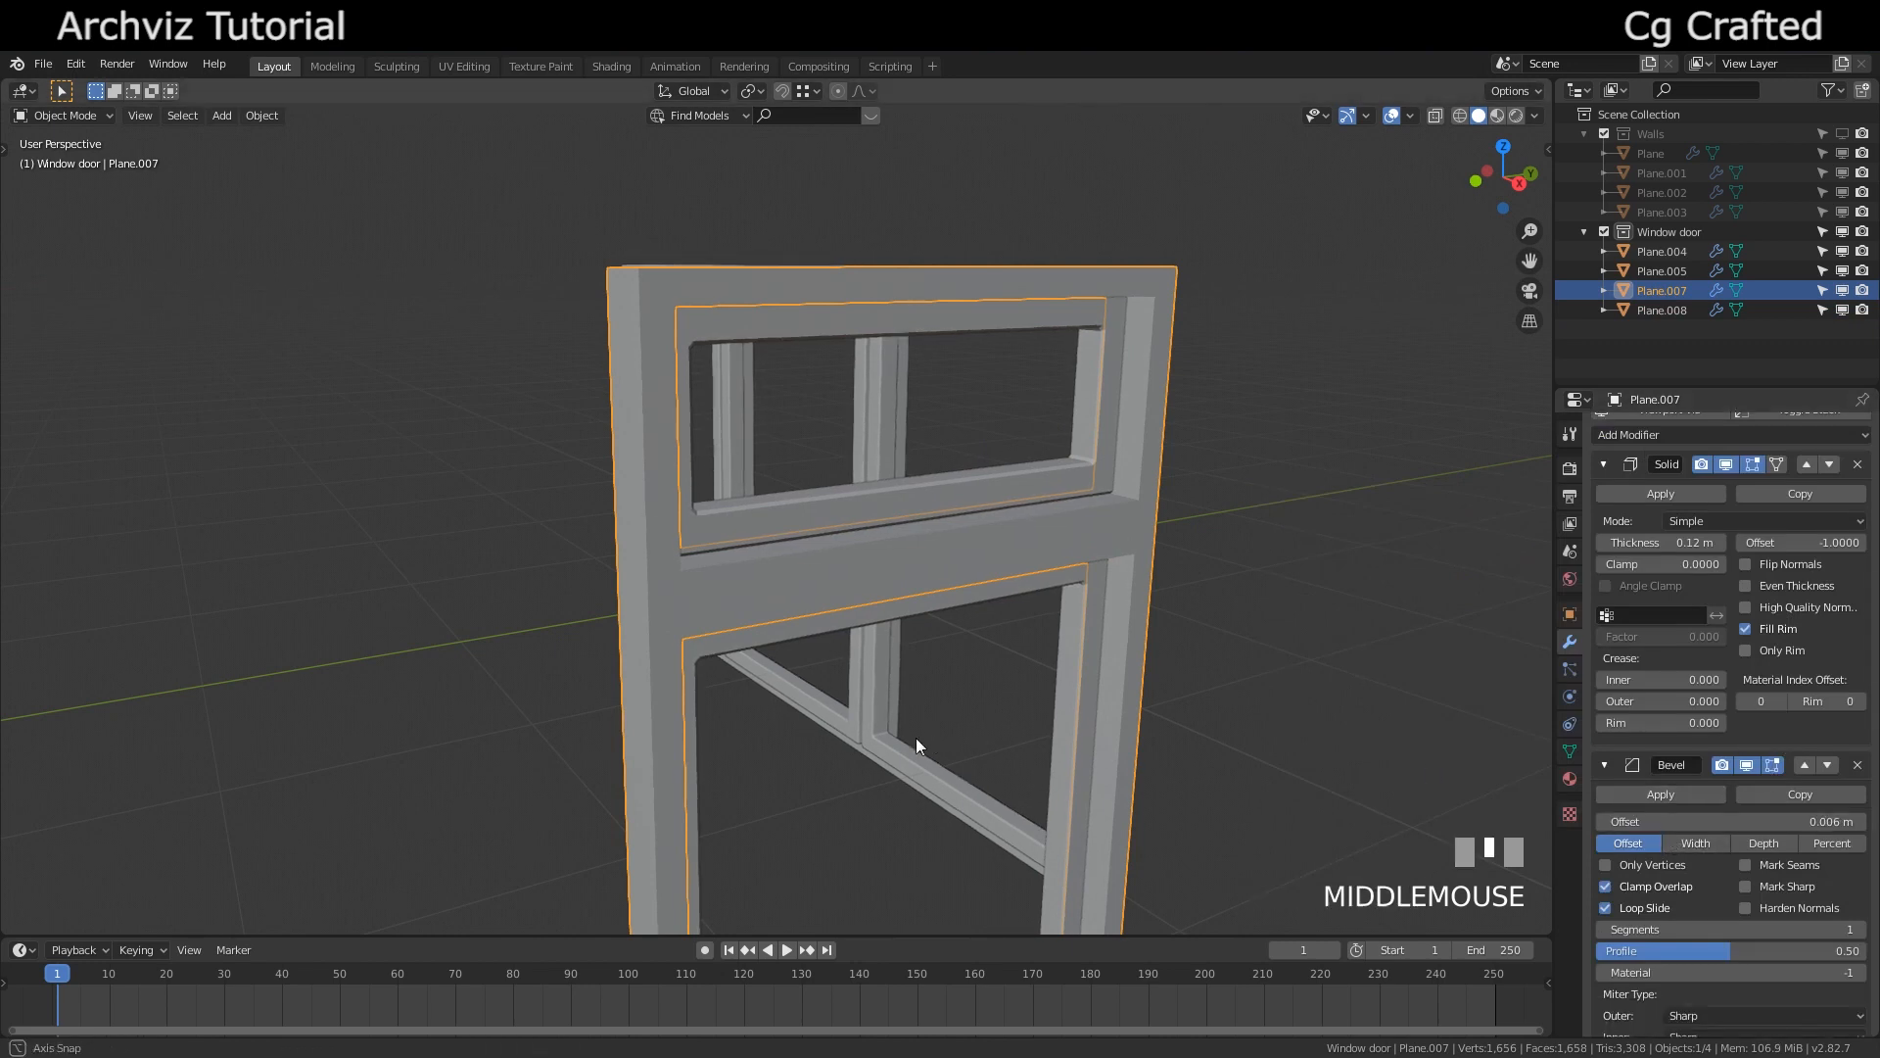
pyautogui.moveTo(914, 745); pyautogui.dragTo(1647, 886, button='middle')
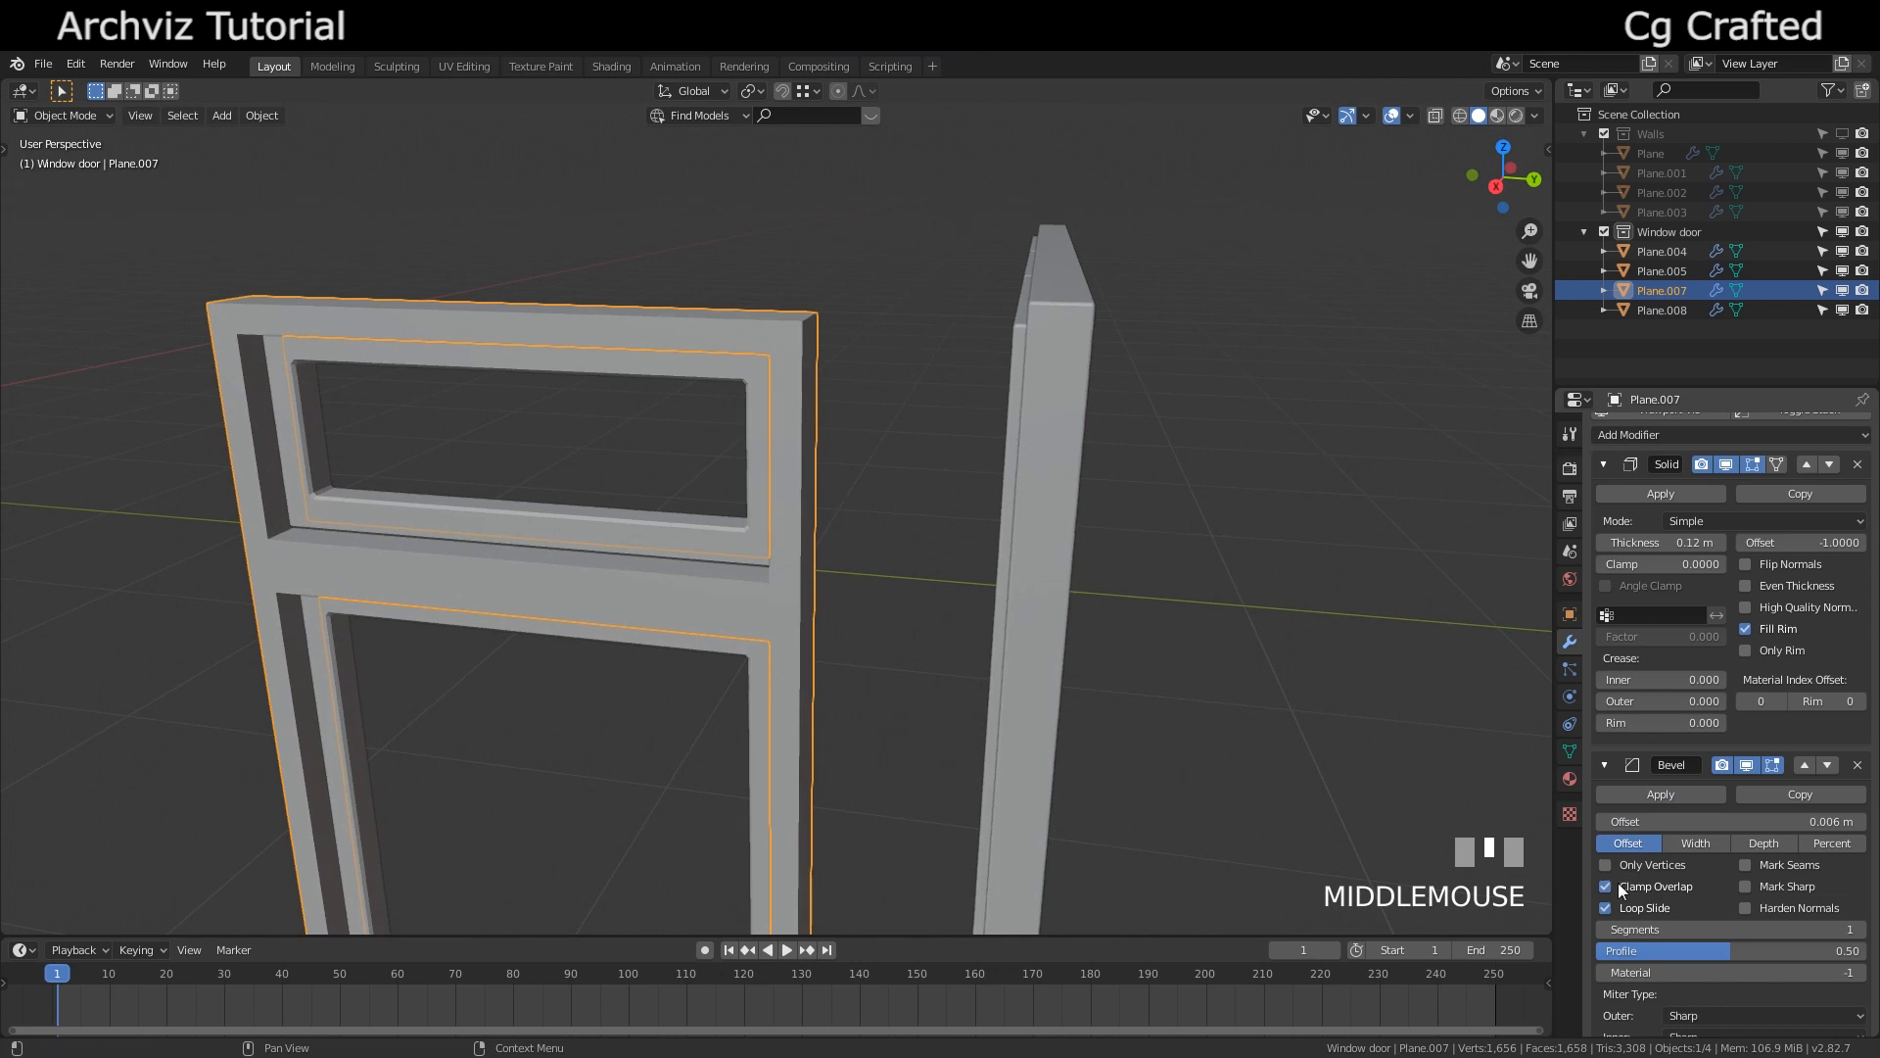
pyautogui.click(1617, 885)
# Set the outer door frame's bevel to 3 segments
pyautogui.keyDown('shift'); pyautogui.moveTo(549, 725); pyautogui.dragTo(1025, 747, button='middle'); pyautogui.keyUp('shift')
pyautogui.scroll(3, 861, 734)
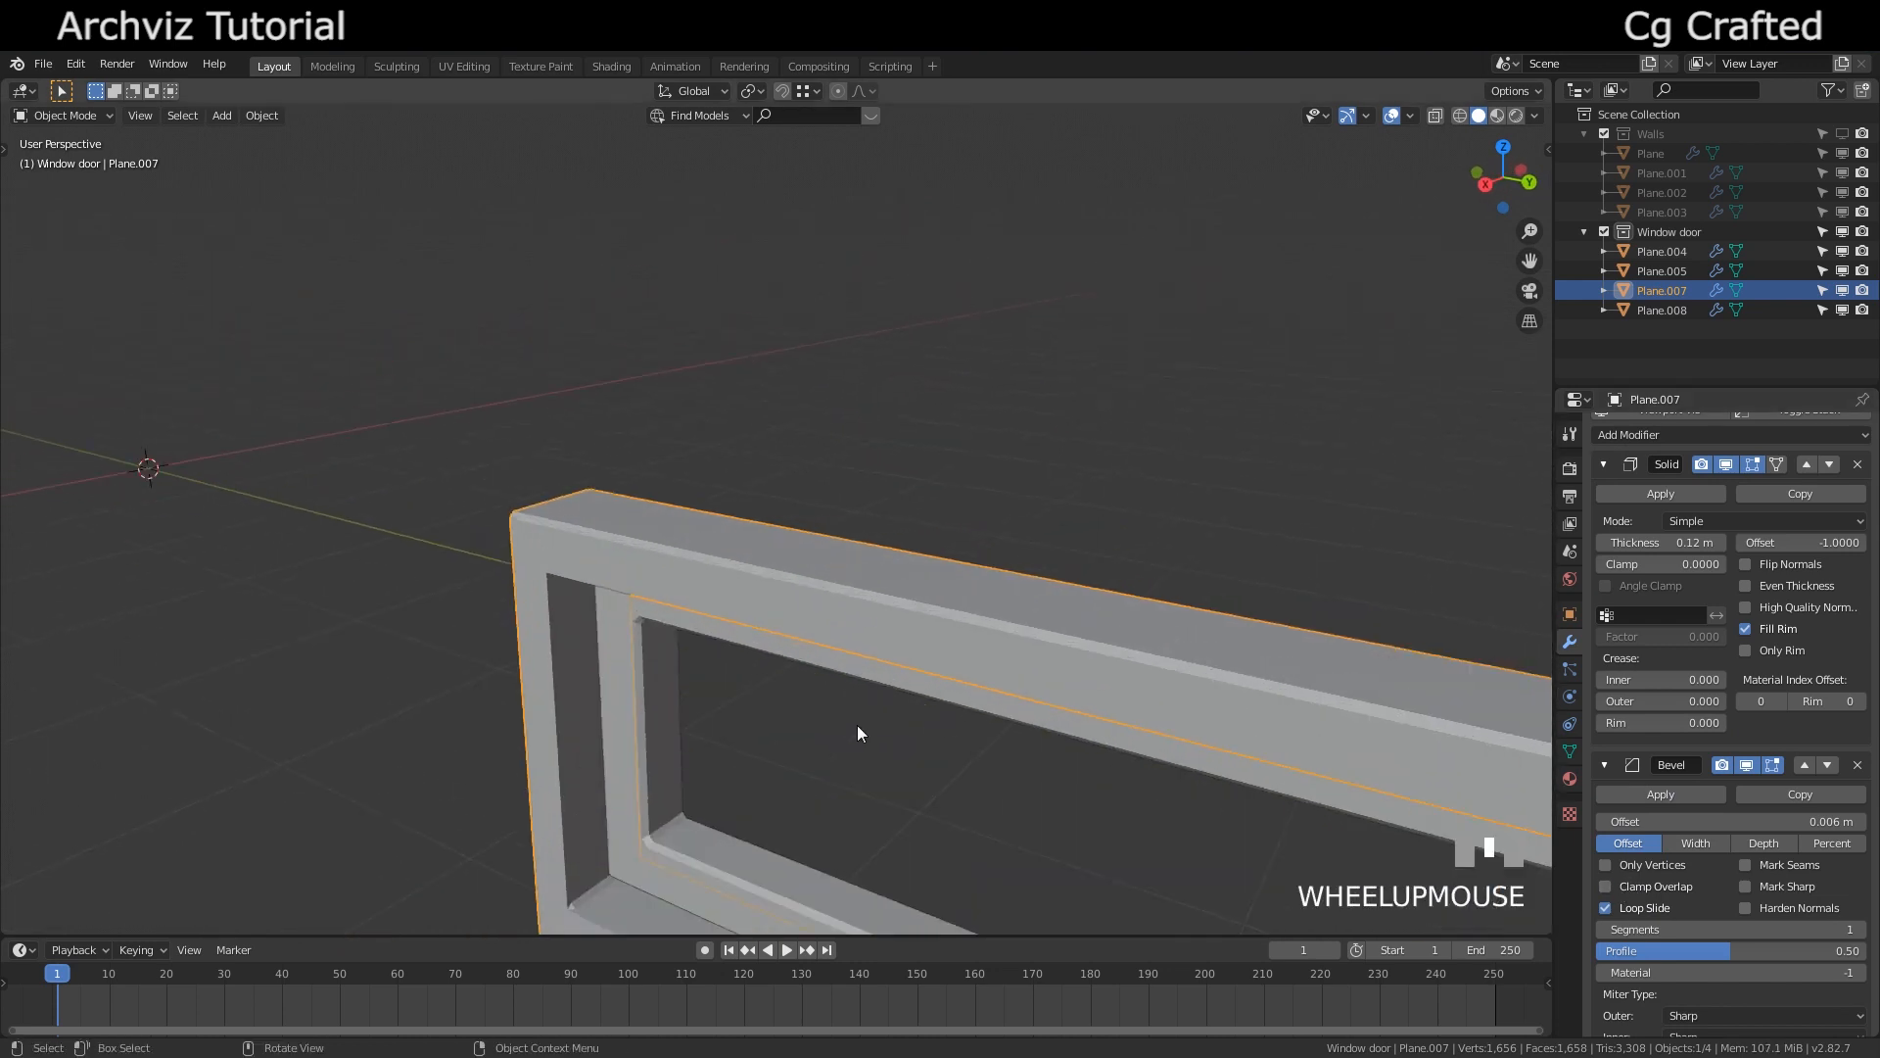
pyautogui.moveTo(860, 734); pyautogui.dragTo(885, 546, button='middle')
pyautogui.scroll(2, 772, 575)
pyautogui.moveTo(772, 575); pyautogui.dragTo(1354, 767, button='middle')
pyautogui.scroll(-3, 765, 573)
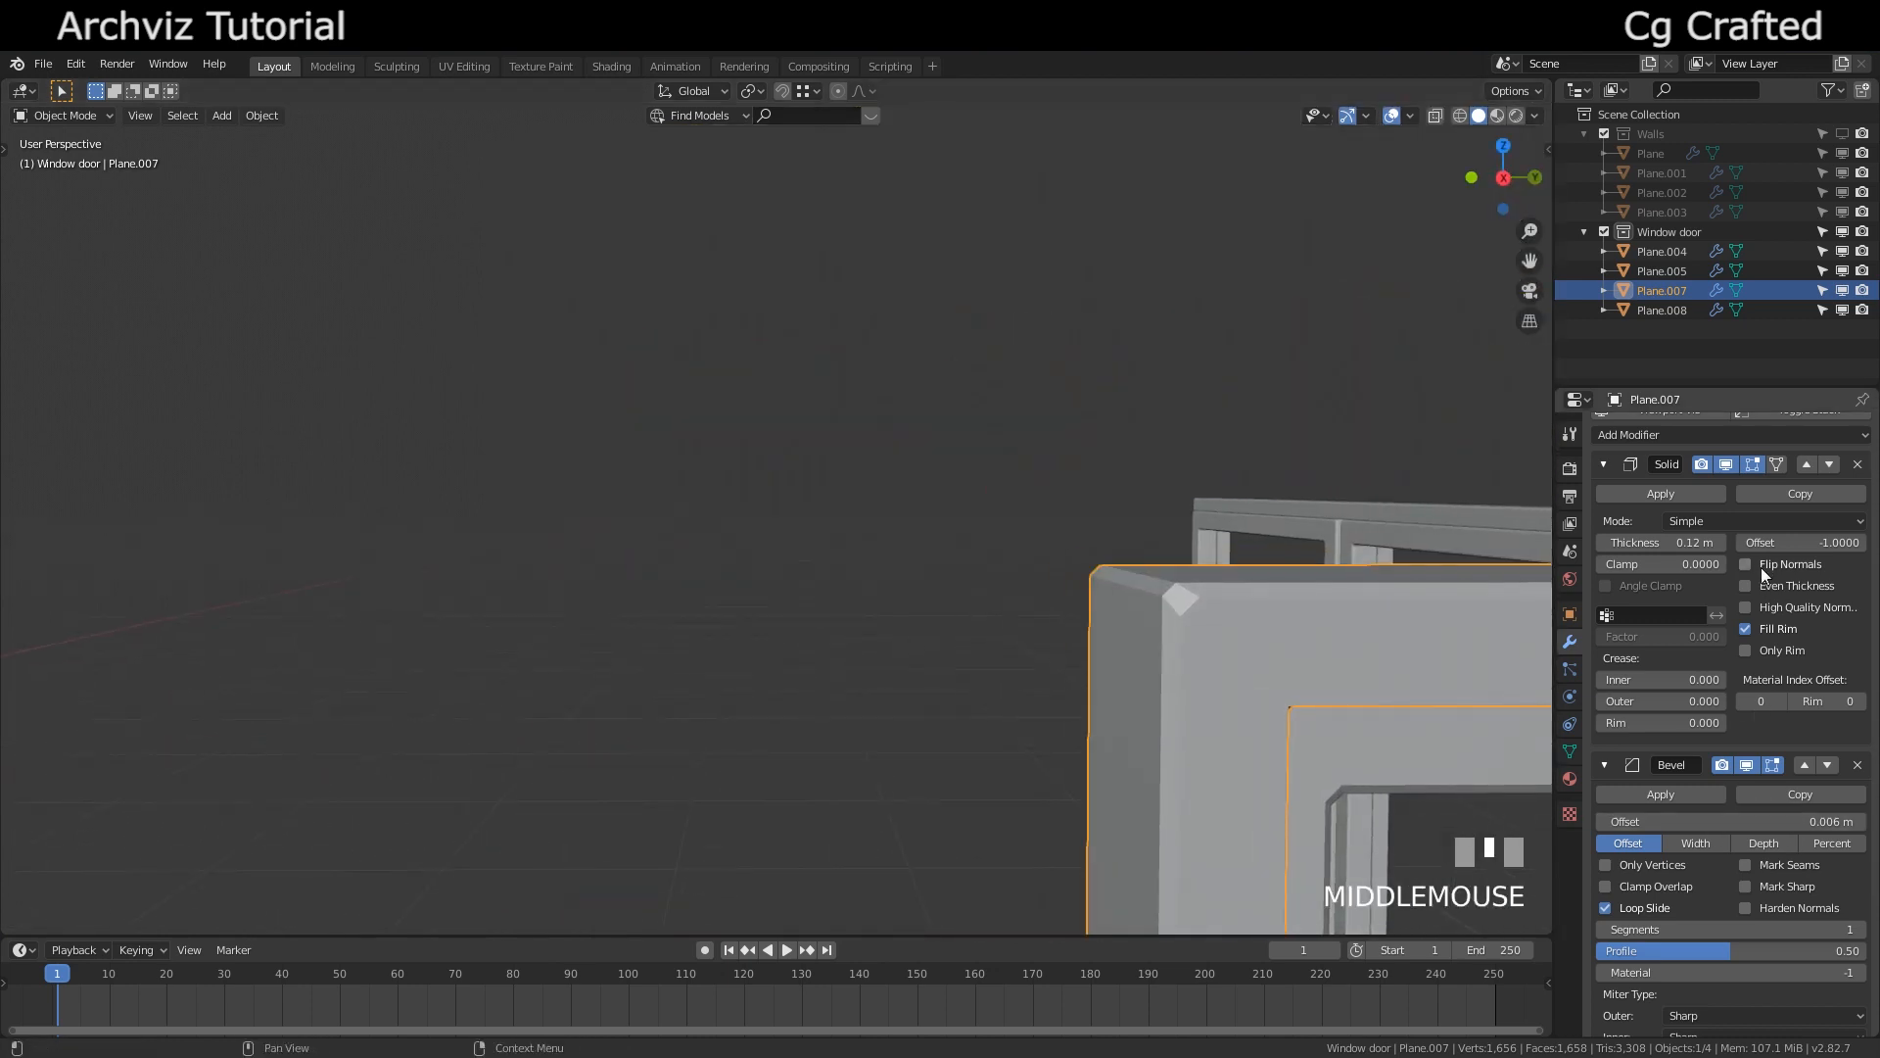
pyautogui.click(1853, 890)
pyautogui.keyDown('shift'); pyautogui.moveTo(1191, 562); pyautogui.dragTo(580, 388, button='middle'); pyautogui.keyUp('shift')
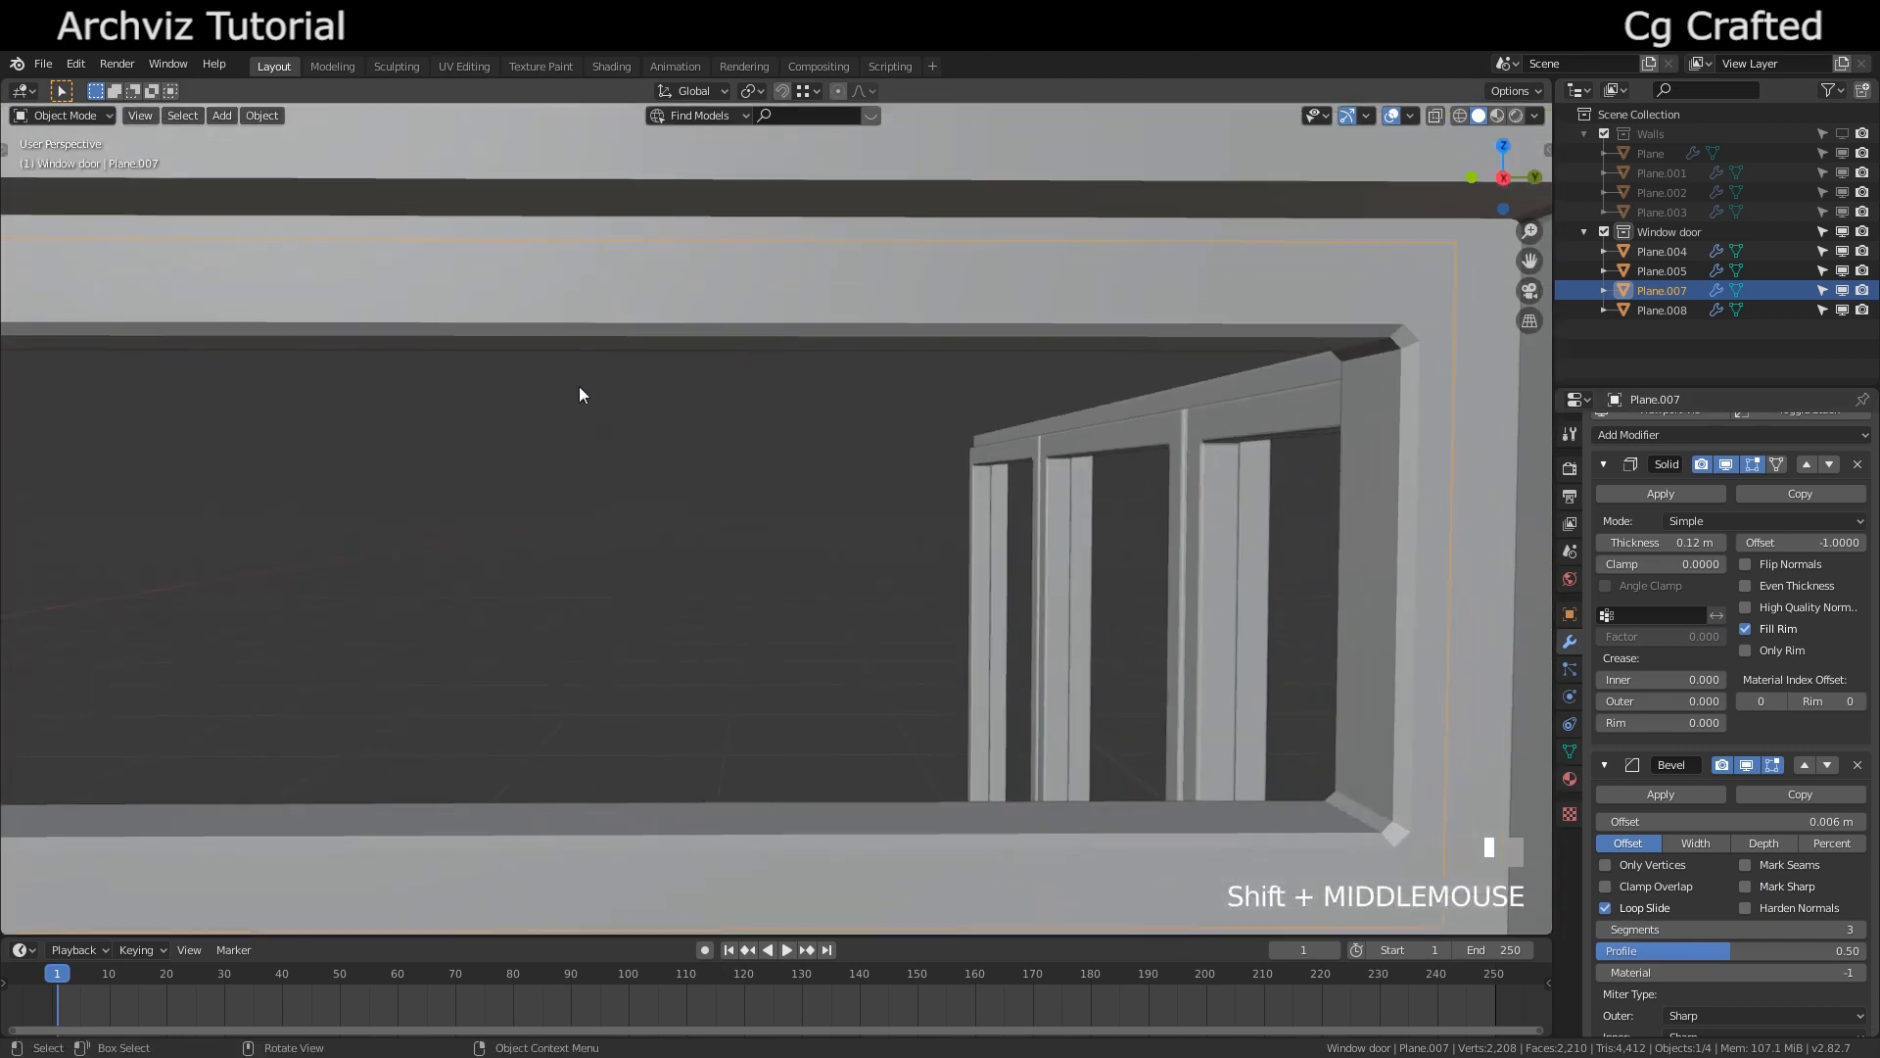
# Set the inner door frame's bevel to 3 segments
pyautogui.click(1353, 344)
pyautogui.write('3')
pyautogui.press('Return')
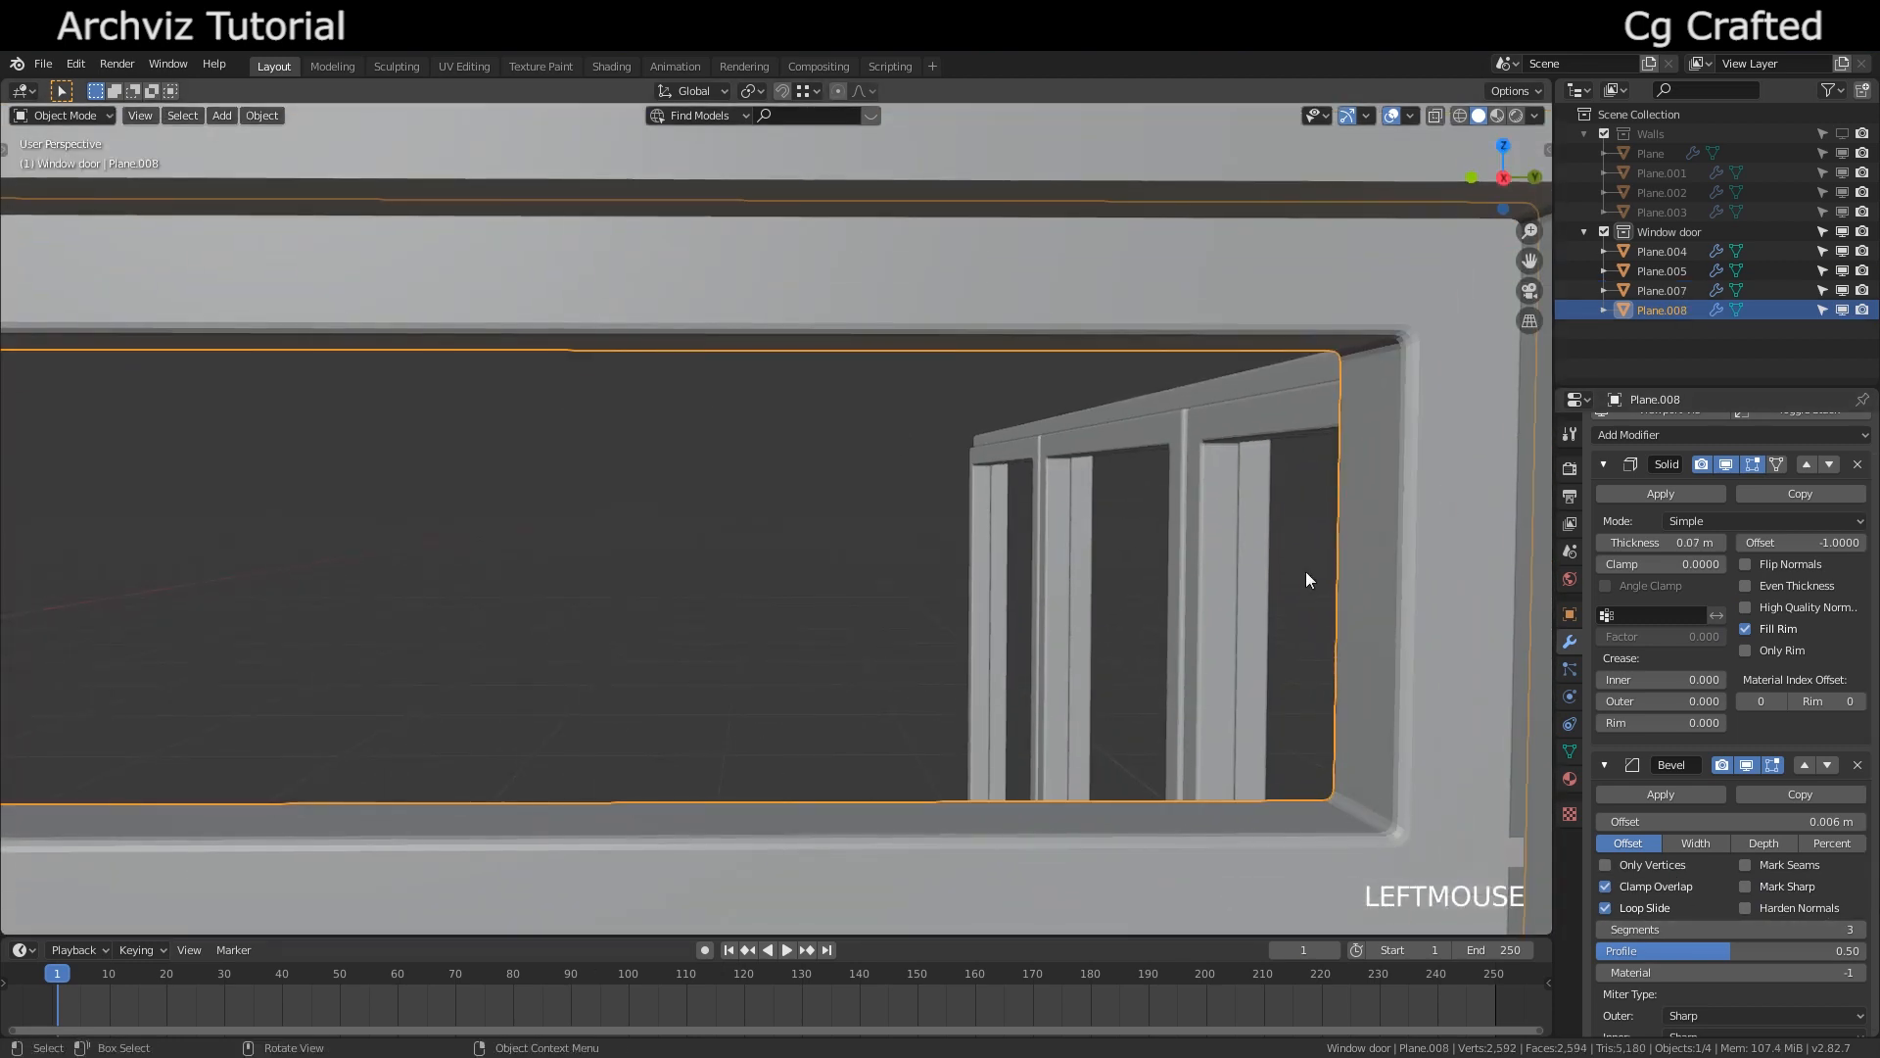
# Add a plane for the window glass and rotate it 90° about X so that it stands upright
pyautogui.keyDown('shift'); pyautogui.moveTo(1283, 544); pyautogui.dragTo(893, 511, button='middle'); pyautogui.keyUp('shift')
pyautogui.scroll(-4, 1172, 497)
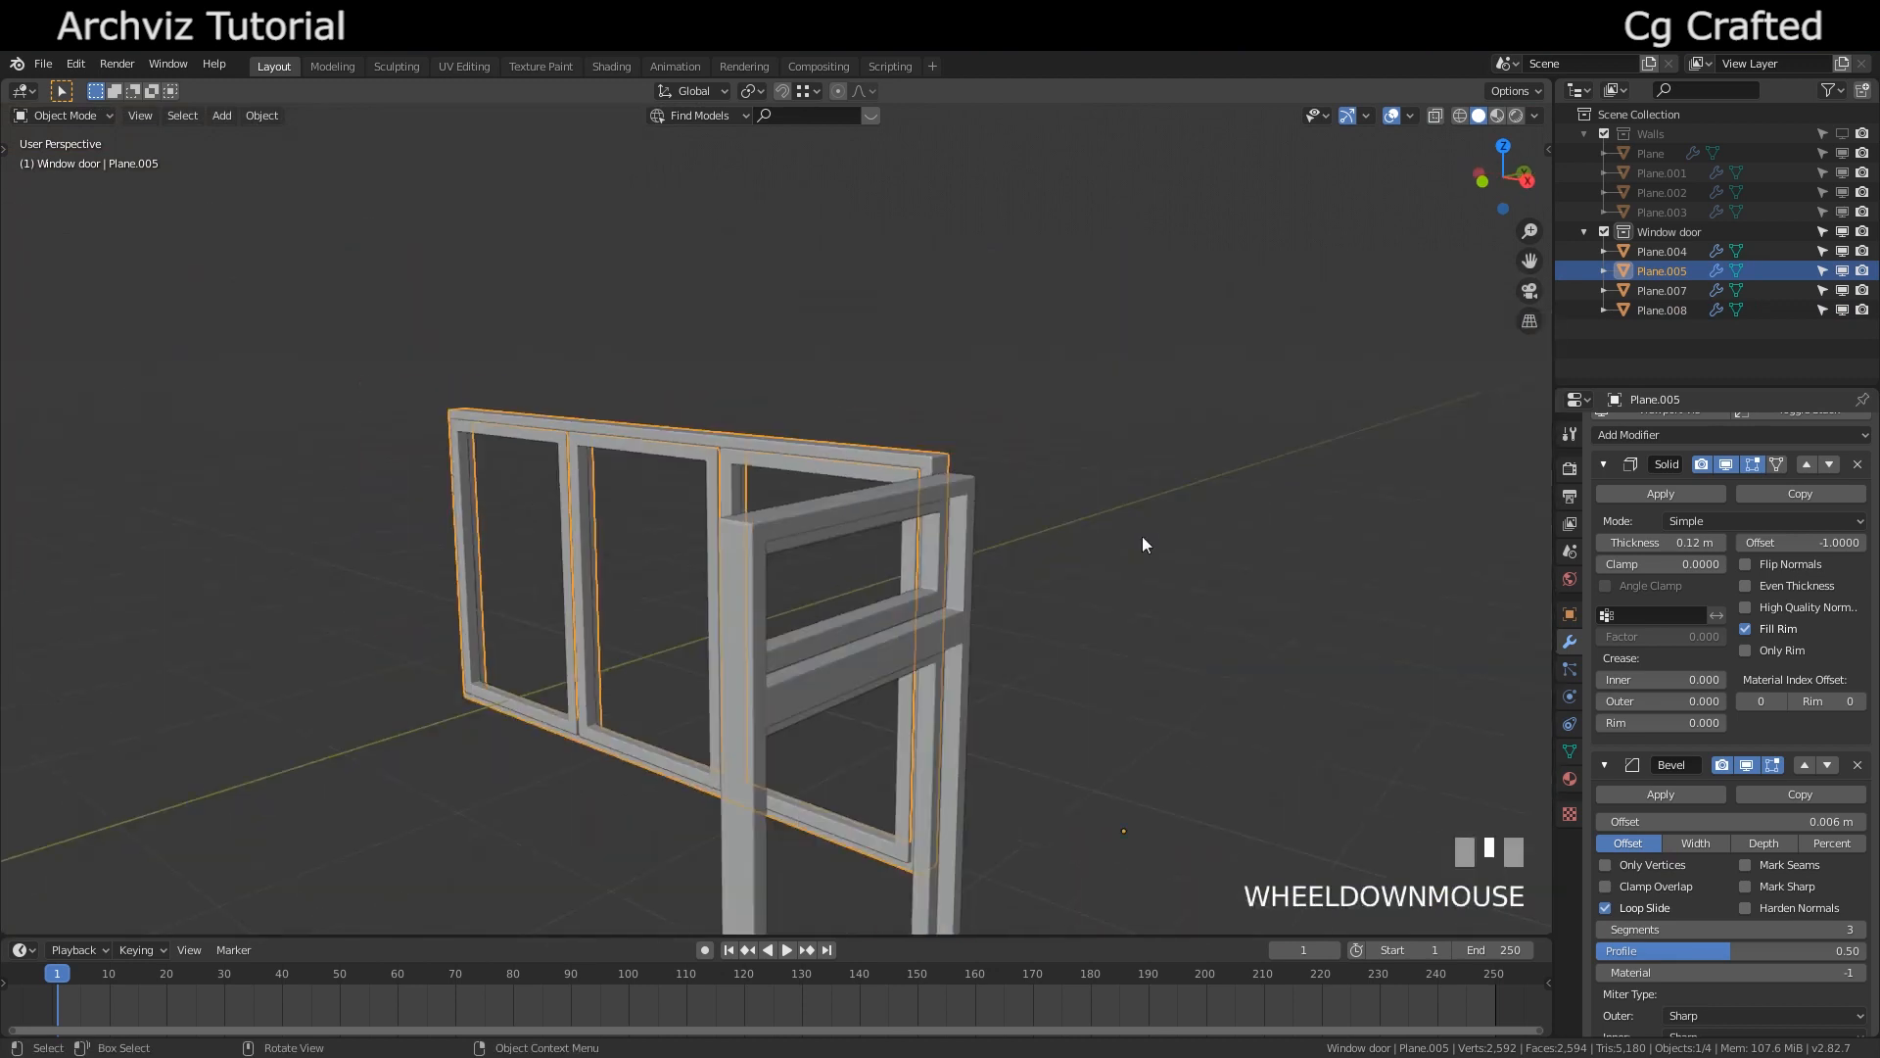
pyautogui.moveTo(1142, 537); pyautogui.dragTo(1246, 521, button='middle')
pyautogui.keyDown('shift'); pyautogui.moveTo(911, 529); pyautogui.dragTo(824, 459, button='middle'); pyautogui.keyUp('shift')
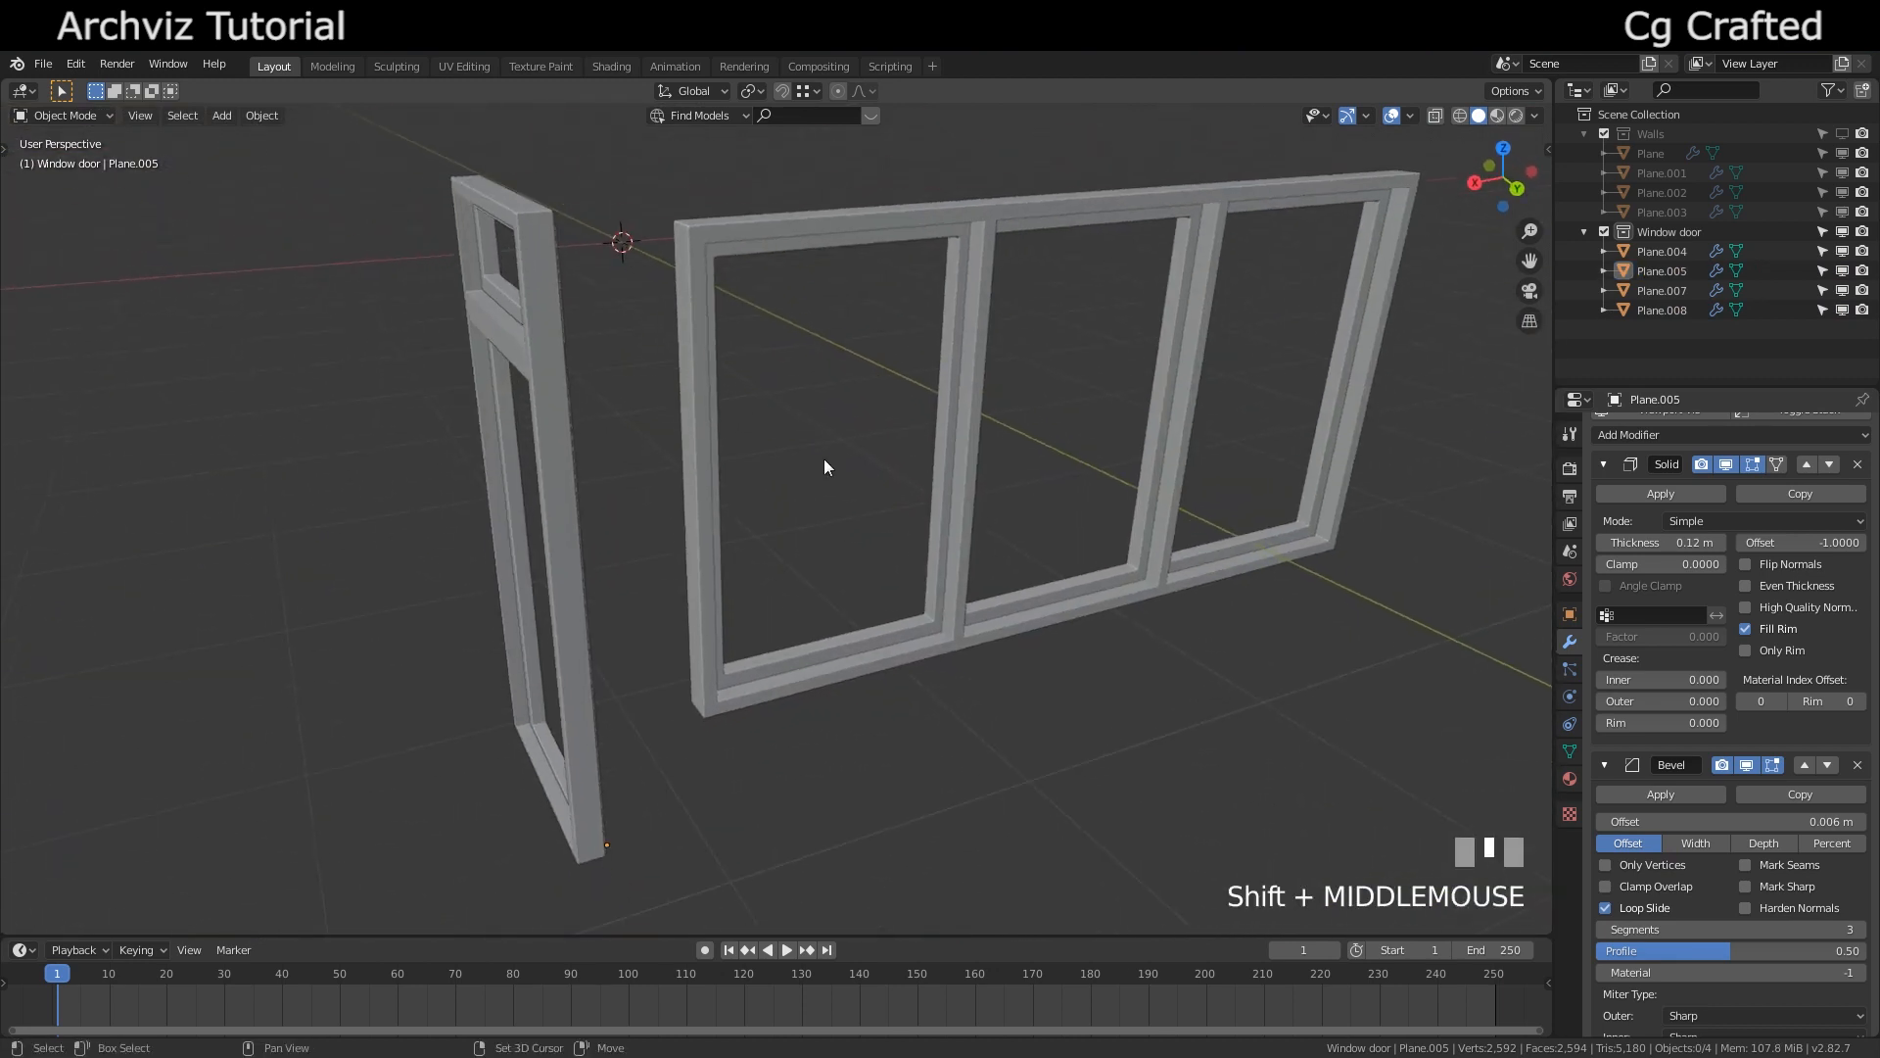
pyautogui.hotkey('shift', 'a')
pyautogui.moveTo(824, 458)
pyautogui.click(908, 454)
pyautogui.write('rx')
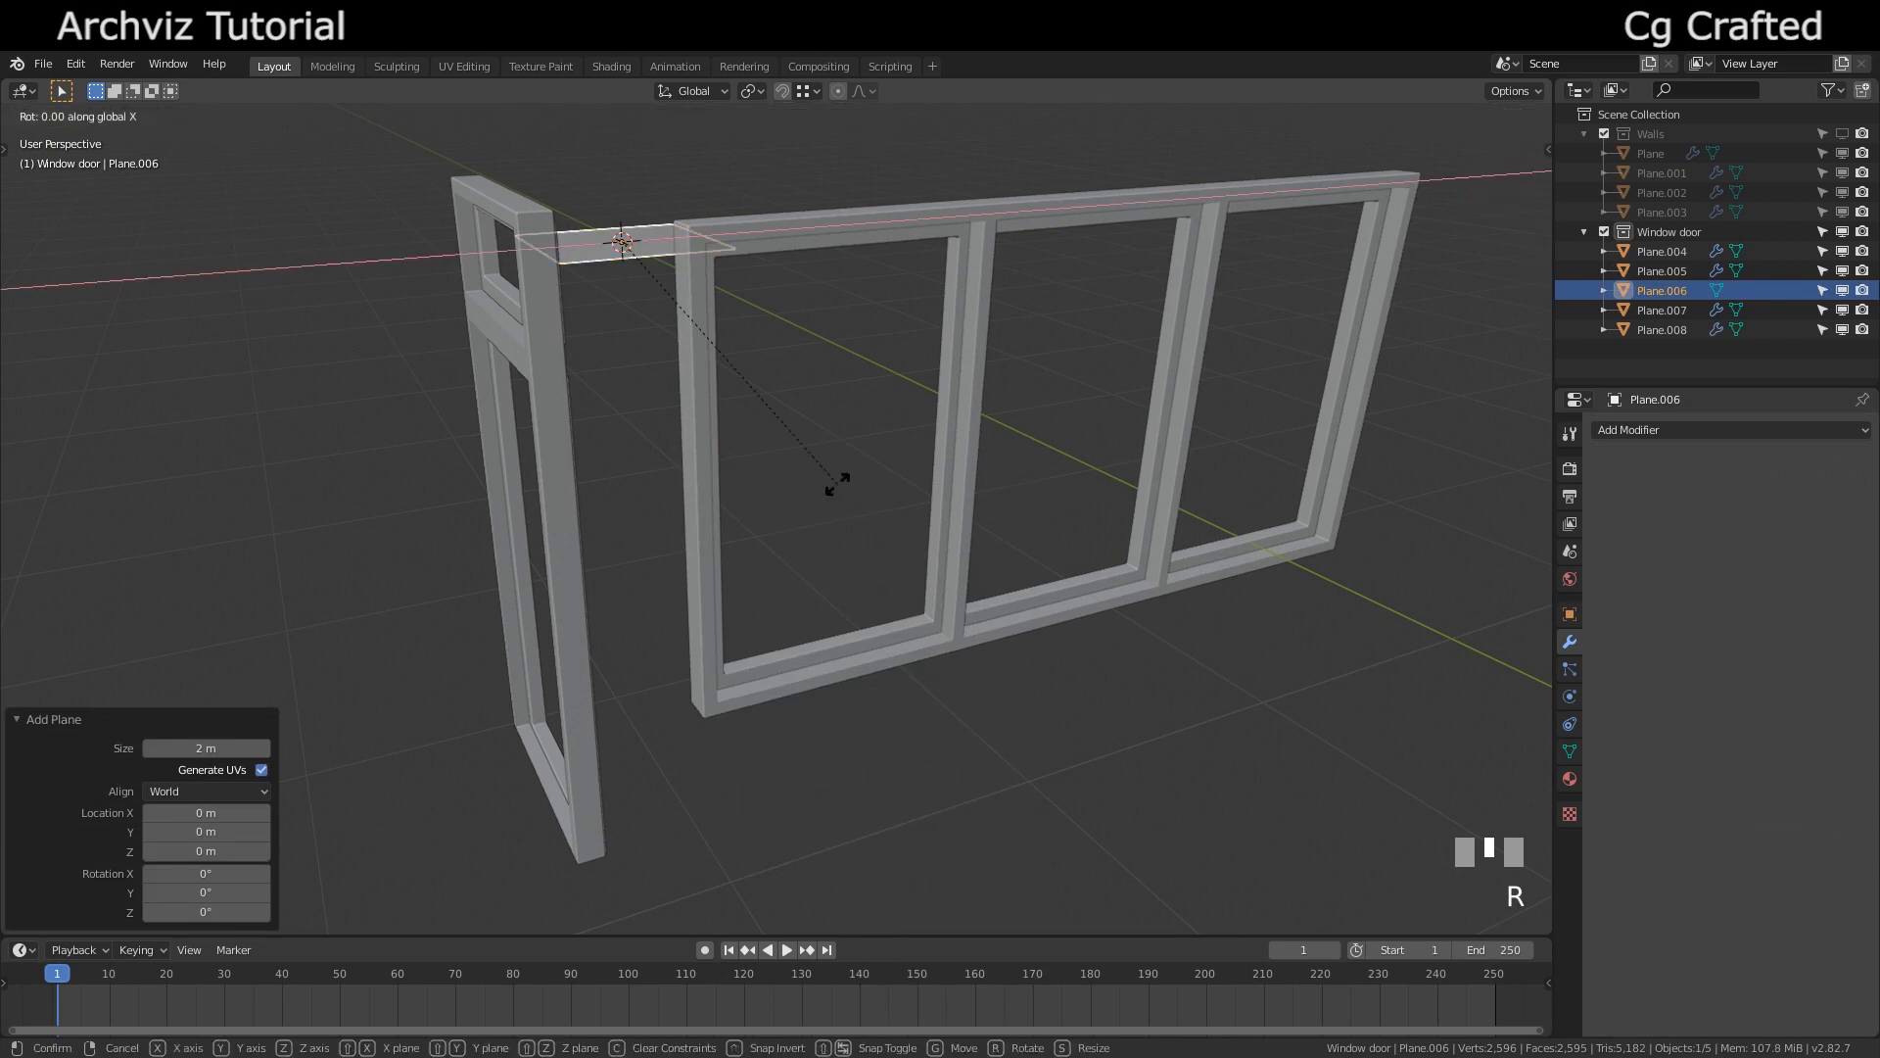
pyautogui.write('90')
pyautogui.press('Return')
# Move the plane about 0.156 m along Y, and along X and Z to centre it on the window
pyautogui.press('g')
pyautogui.press('y')
pyautogui.click(1126, 676)
pyautogui.moveTo(1126, 676); pyautogui.dragTo(1053, 663, button='middle')
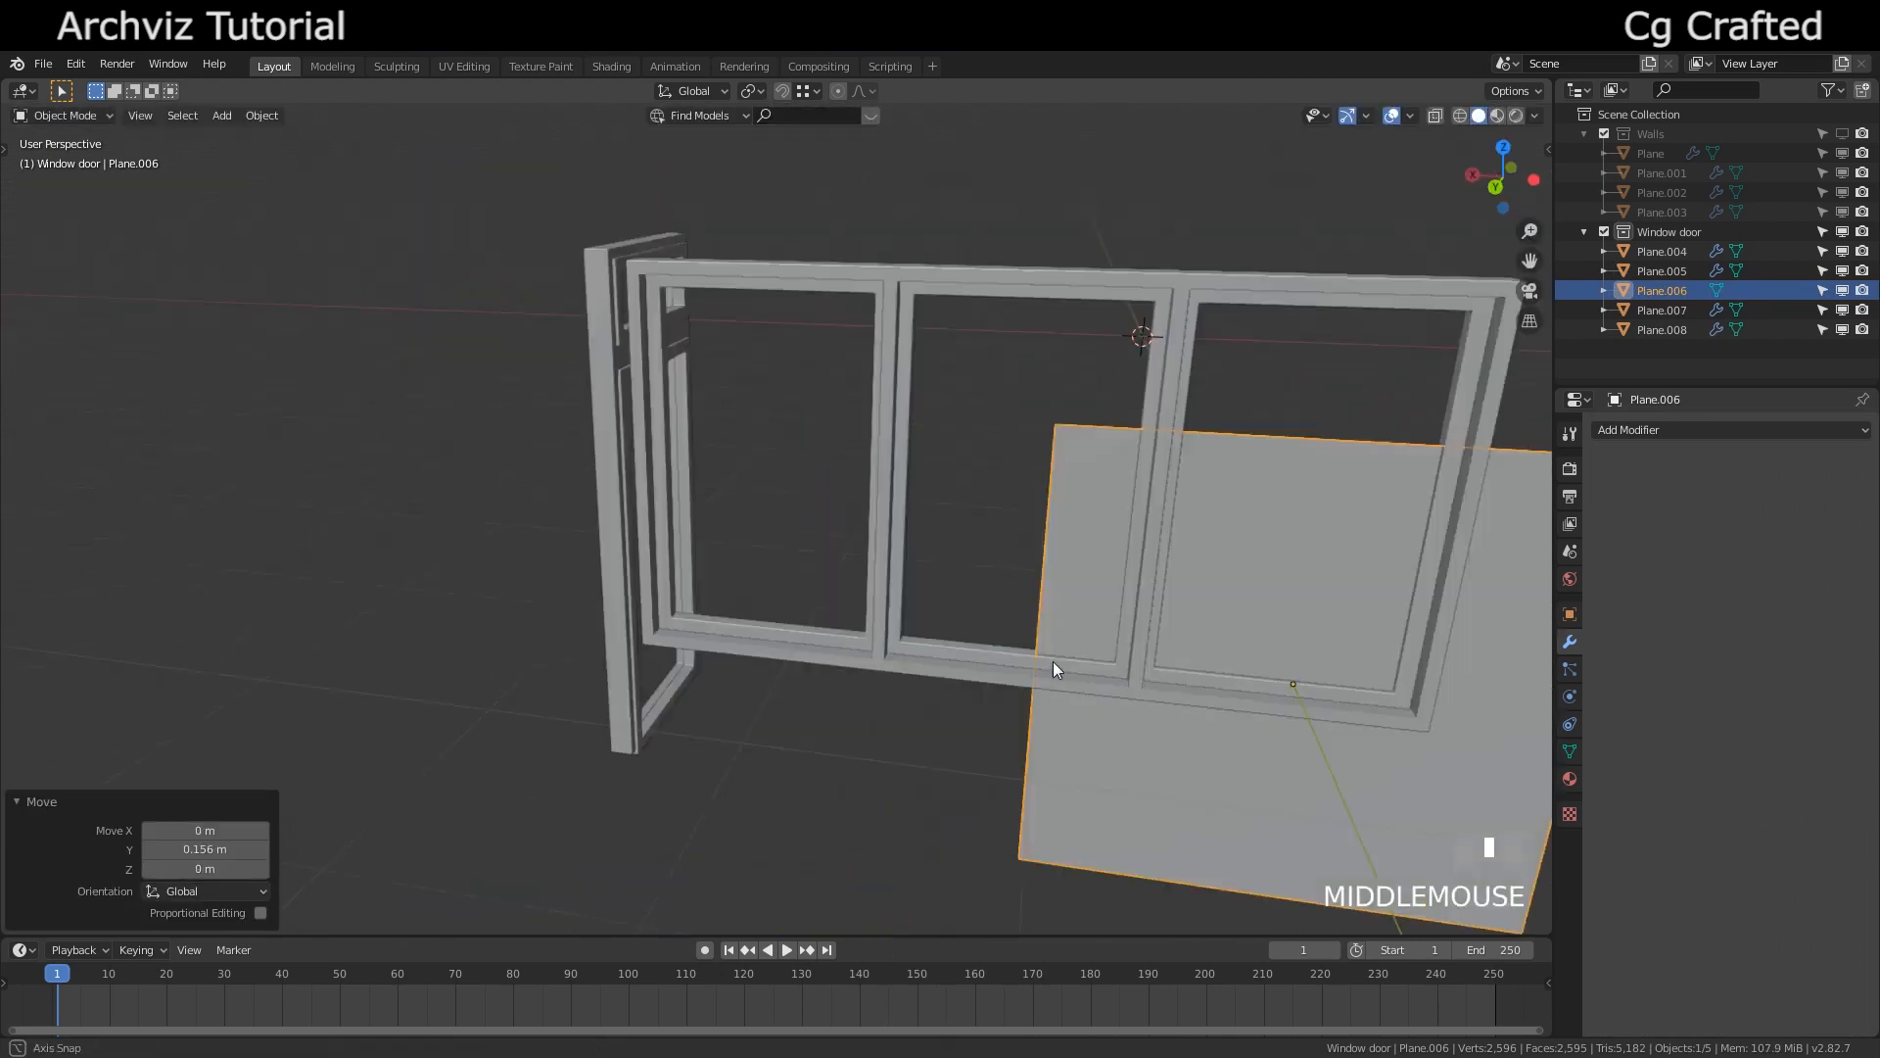
pyautogui.scroll(-1, 1053, 663)
pyautogui.press('g')
pyautogui.press('x')
pyautogui.click(825, 636)
pyautogui.press('g')
pyautogui.press('z')
pyautogui.click(514, 339)
# Scale the plane to the window's size, including a final factor of about 1.019 along X
pyautogui.press('s')
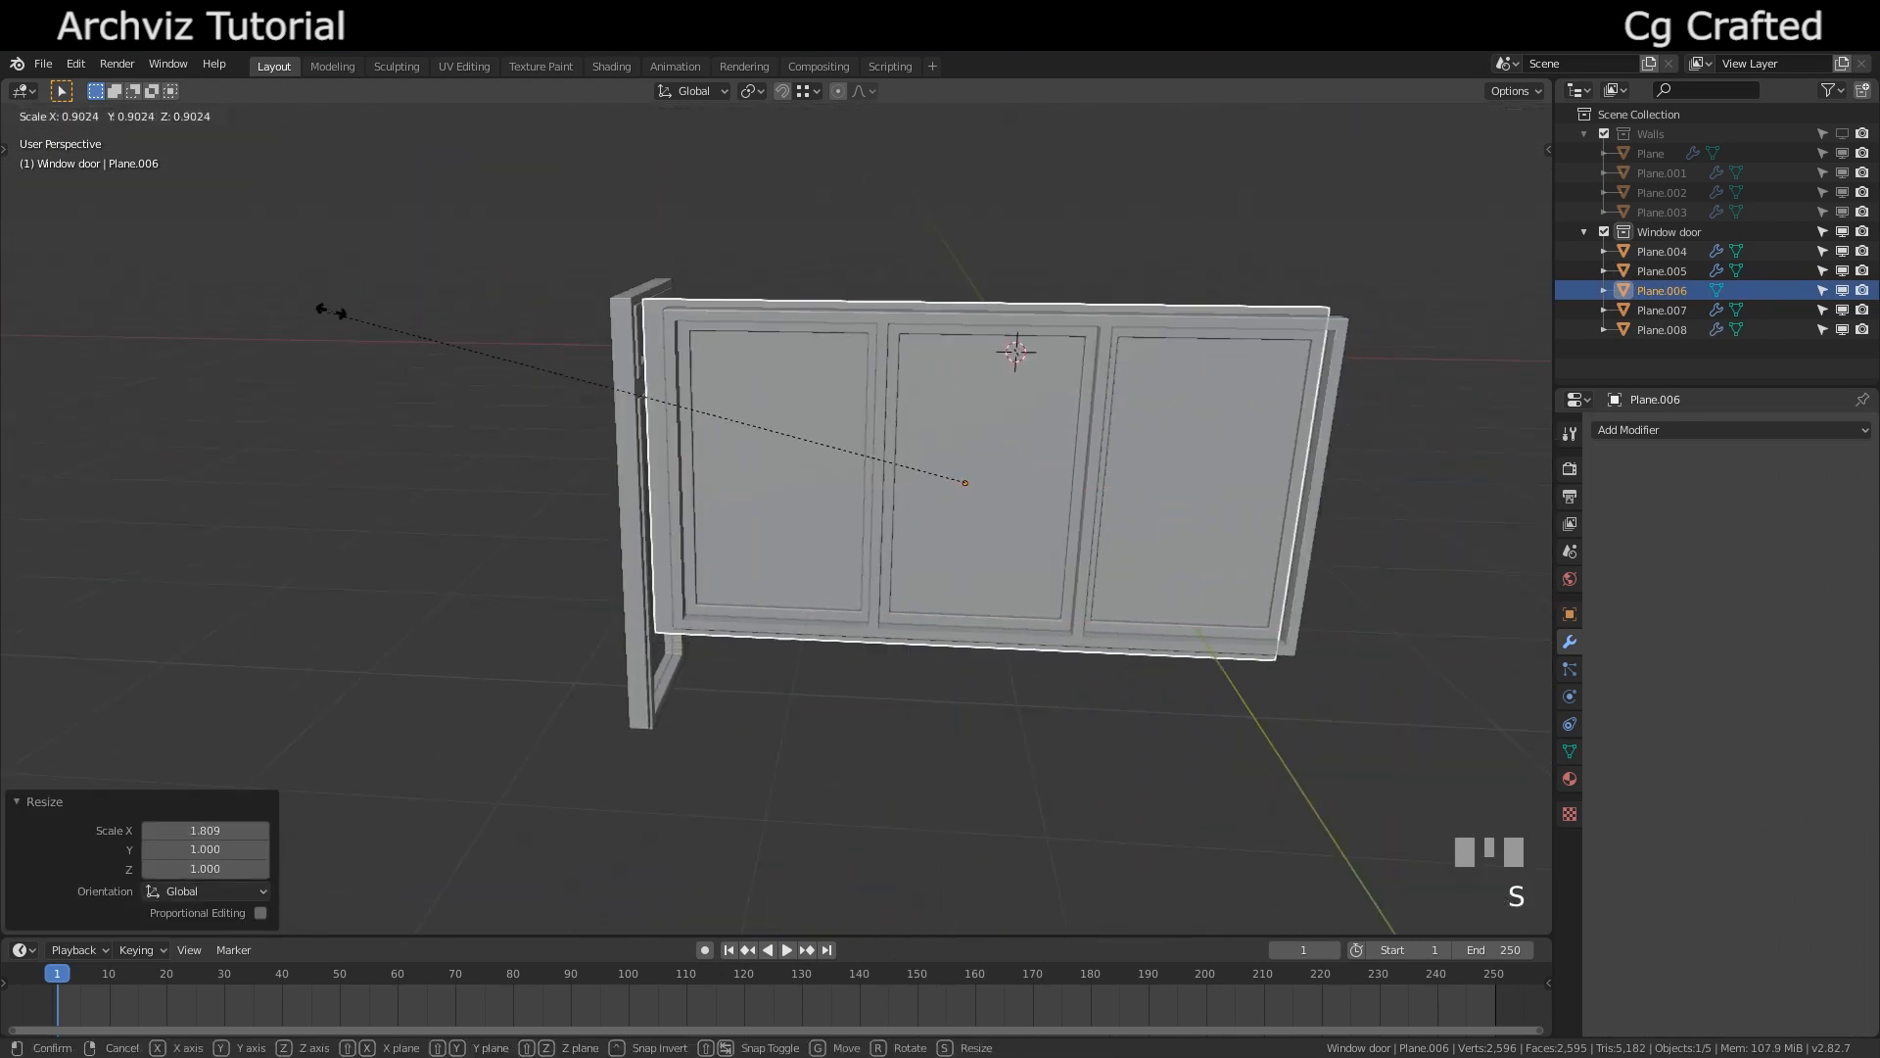
pyautogui.click(513, 347)
pyautogui.moveTo(513, 347); pyautogui.dragTo(297, 373, button='middle')
pyautogui.press('s')
pyautogui.click(545, 349)
# Move the glass plane about -0.026 m along Y into the depth of the window frame
pyautogui.scroll(3, 608, 441)
pyautogui.press('g')
pyautogui.press('y')
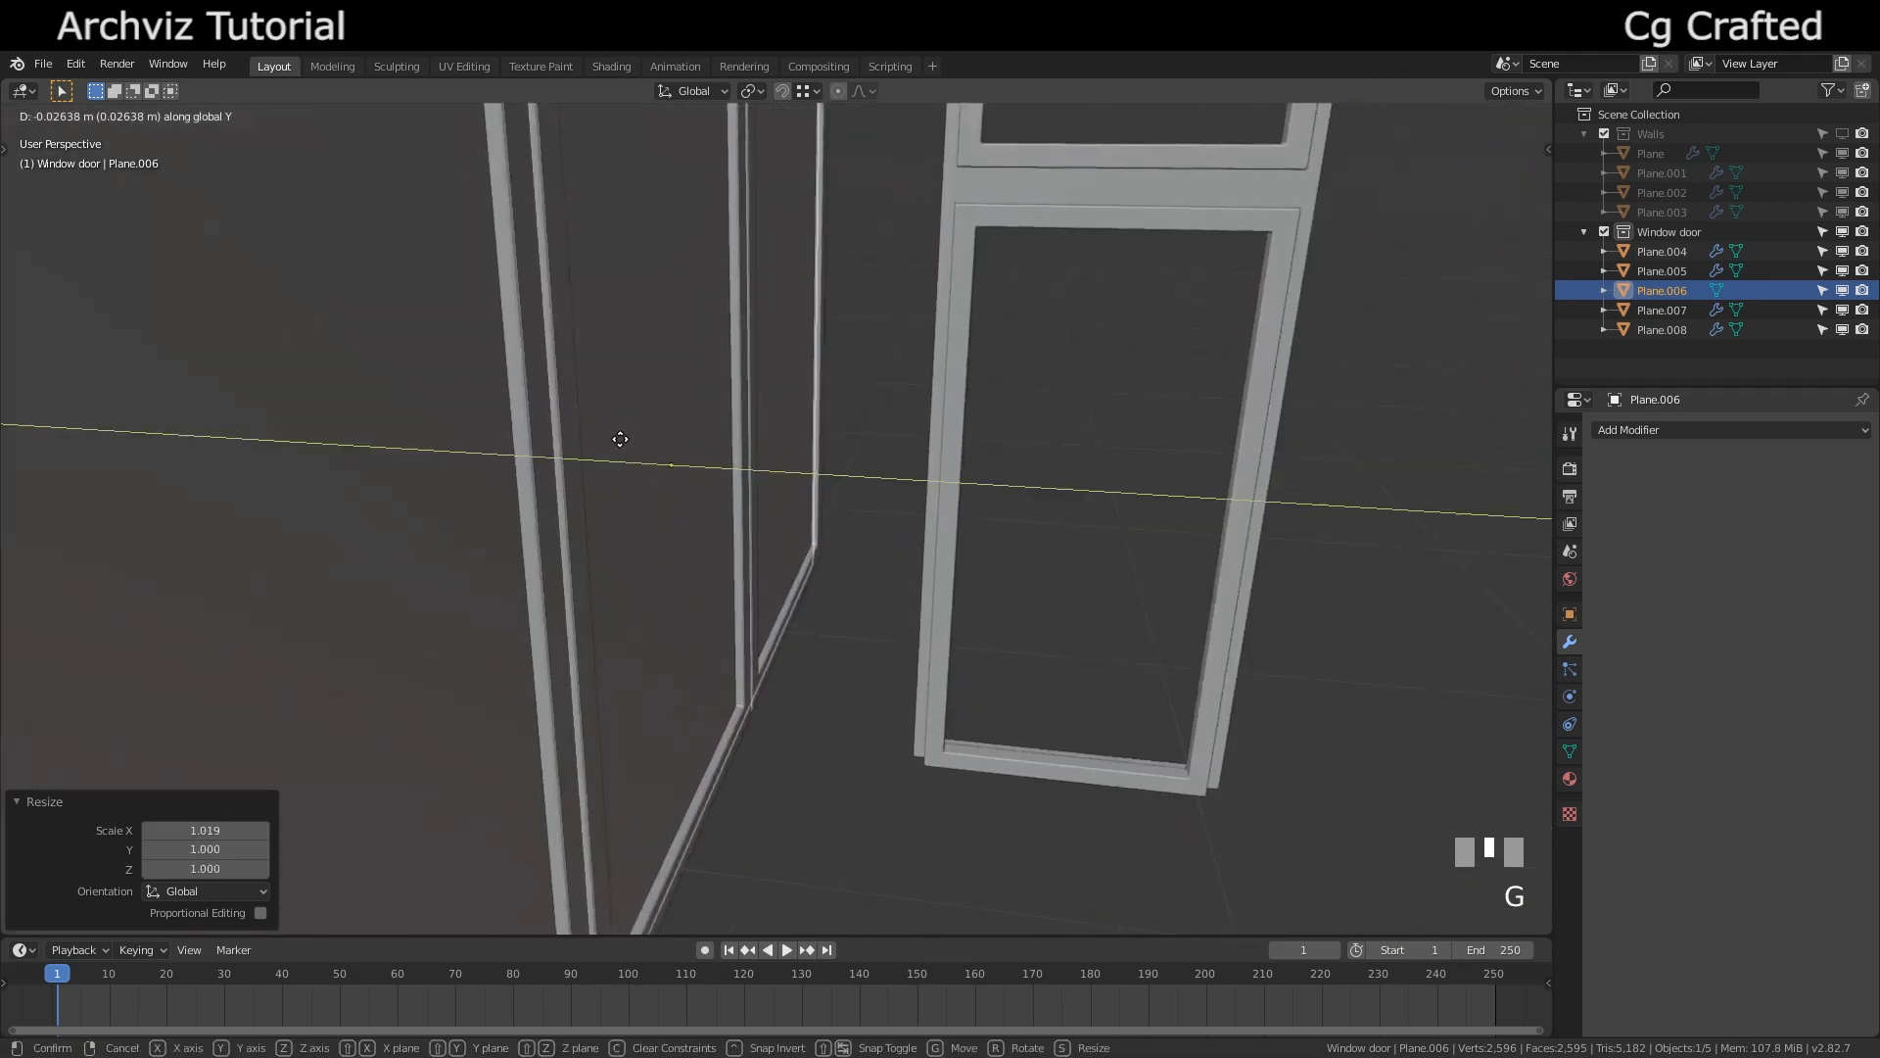
pyautogui.click(620, 439)
pyautogui.moveTo(619, 439); pyautogui.dragTo(479, 274, button='middle')
# Scale the window's glass plane along Z to fit the frame's height
pyautogui.press('s')
pyautogui.press('Escape')
pyautogui.press('s')
pyautogui.moveTo(738, 302); pyautogui.dragTo(629, 506, button='middle')
pyautogui.press('z')
pyautogui.click(979, 283)
pyautogui.click(976, 304)
# Duplicate the glass plane about 1.04 m along X and rotate the copy 90° about X and 90° about Y
pyautogui.hotkey('shift', 'd')
pyautogui.press('x')
pyautogui.click(796, 457)
pyautogui.press('x')
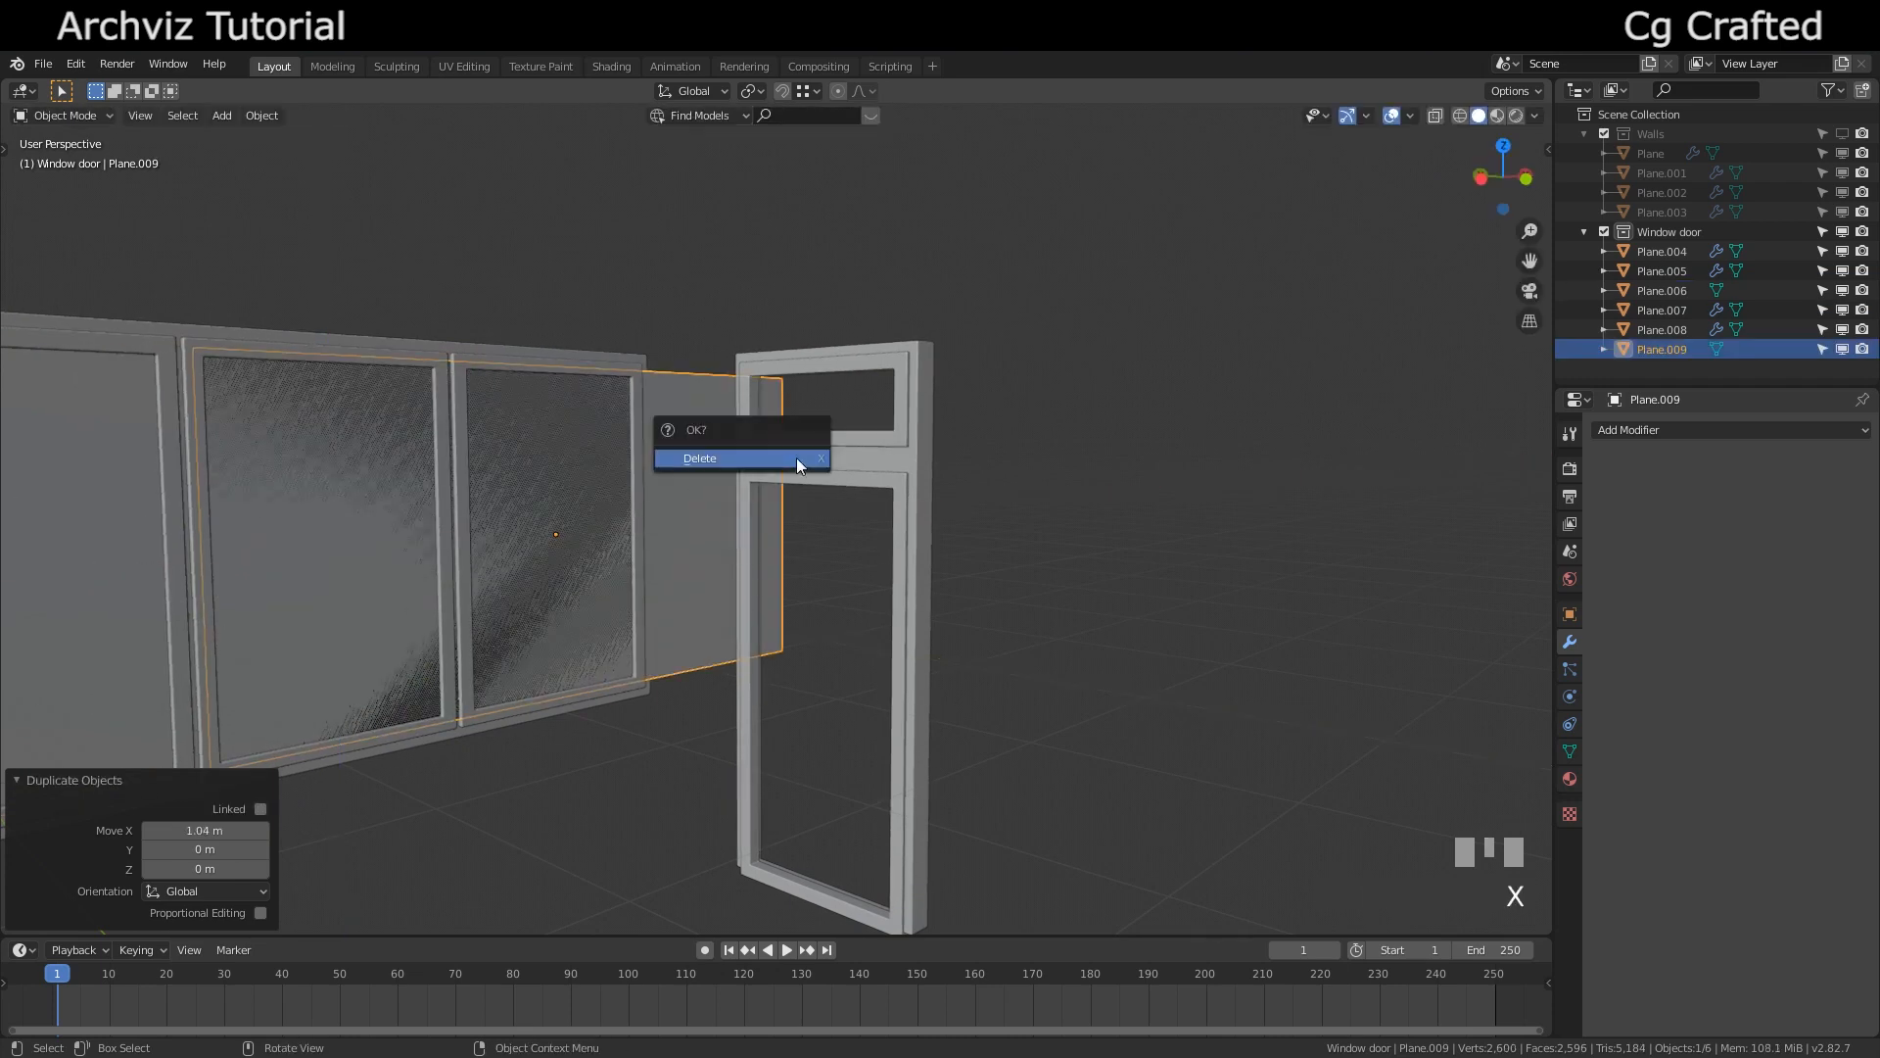
pyautogui.press('Escape')
pyautogui.write('rx090')
pyautogui.press('Return')
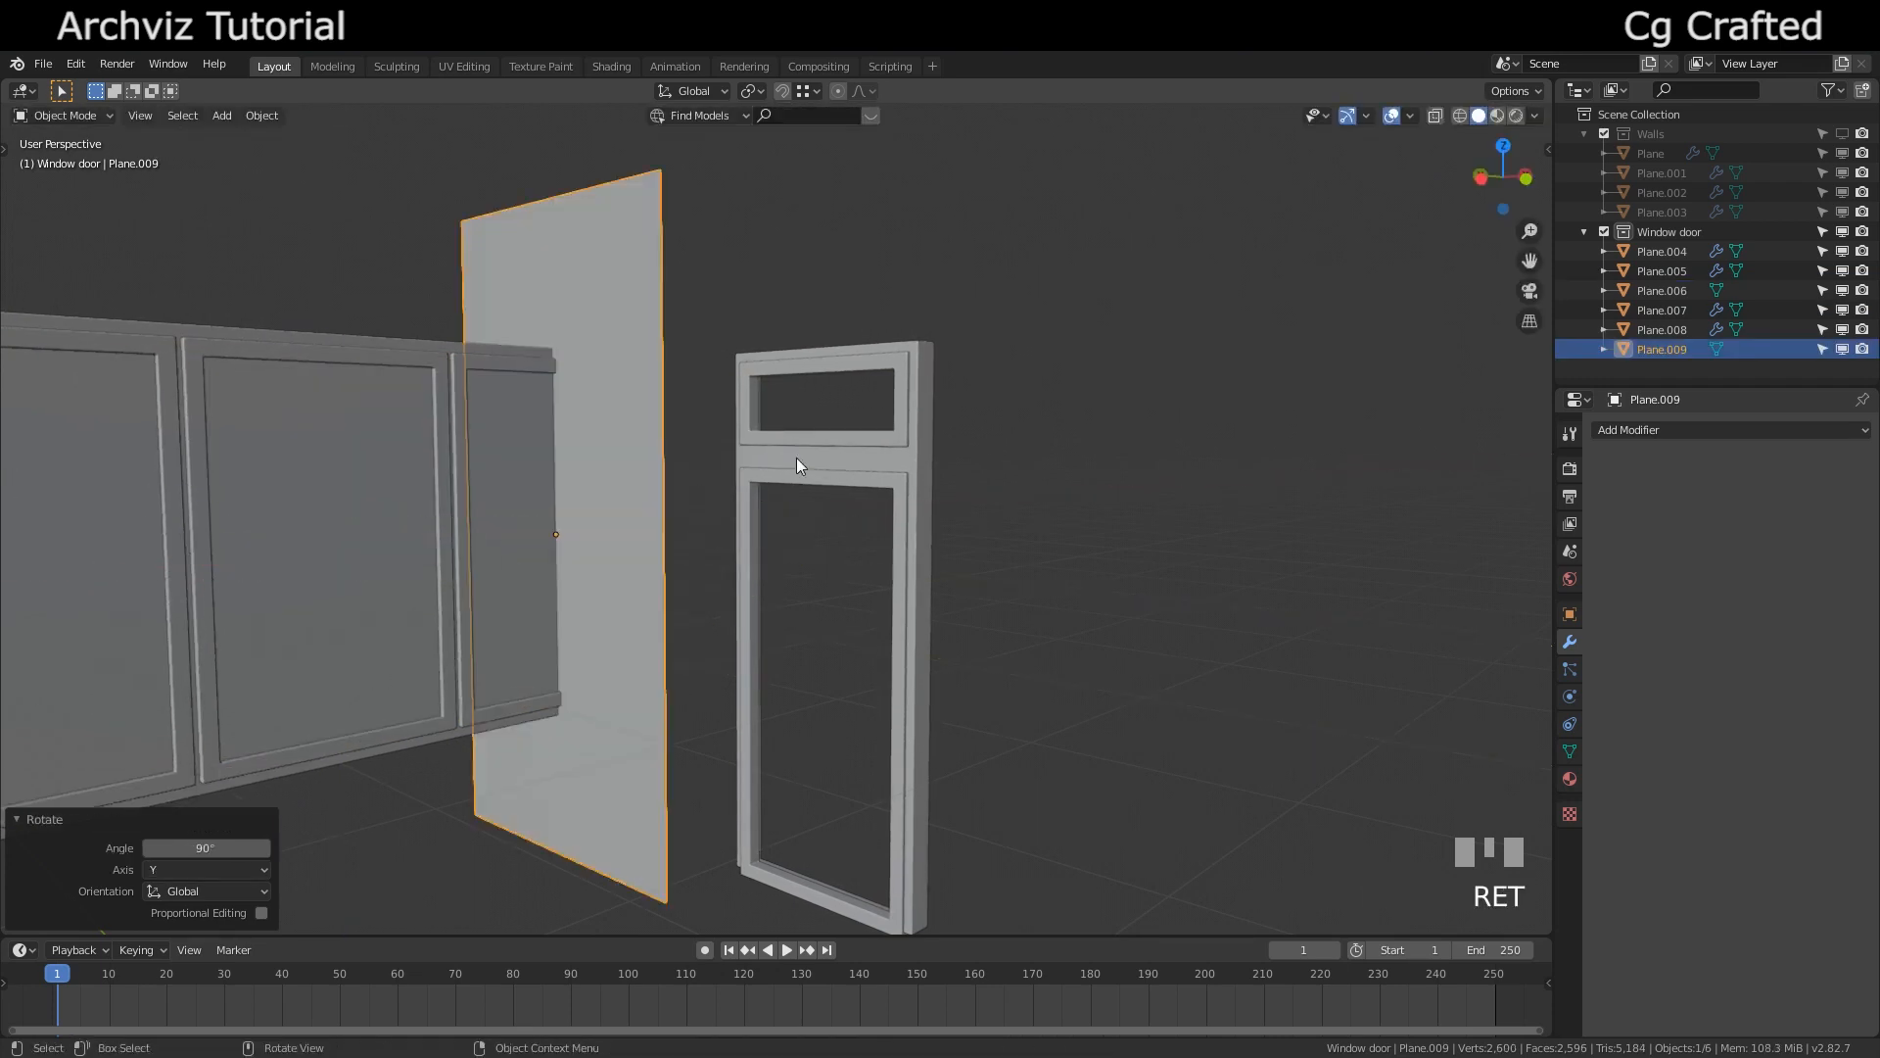
# Move the rotated glass copy along X and Y onto the door frame, with a final shift of about 0.275 m along Y
pyautogui.press('g')
pyautogui.press('y')
pyautogui.click(722, 420)
pyautogui.press('g')
pyautogui.press('x')
pyautogui.click(854, 374)
pyautogui.press('g')
pyautogui.press('x')
pyautogui.moveTo(854, 374); pyautogui.dragTo(452, 437, button='middle')
pyautogui.press('y')
pyautogui.click(786, 519)
# Narrow the door's glass plane along Y to the door's width and move it about 0.109 m along Y
pyautogui.press('s')
pyautogui.press('x')
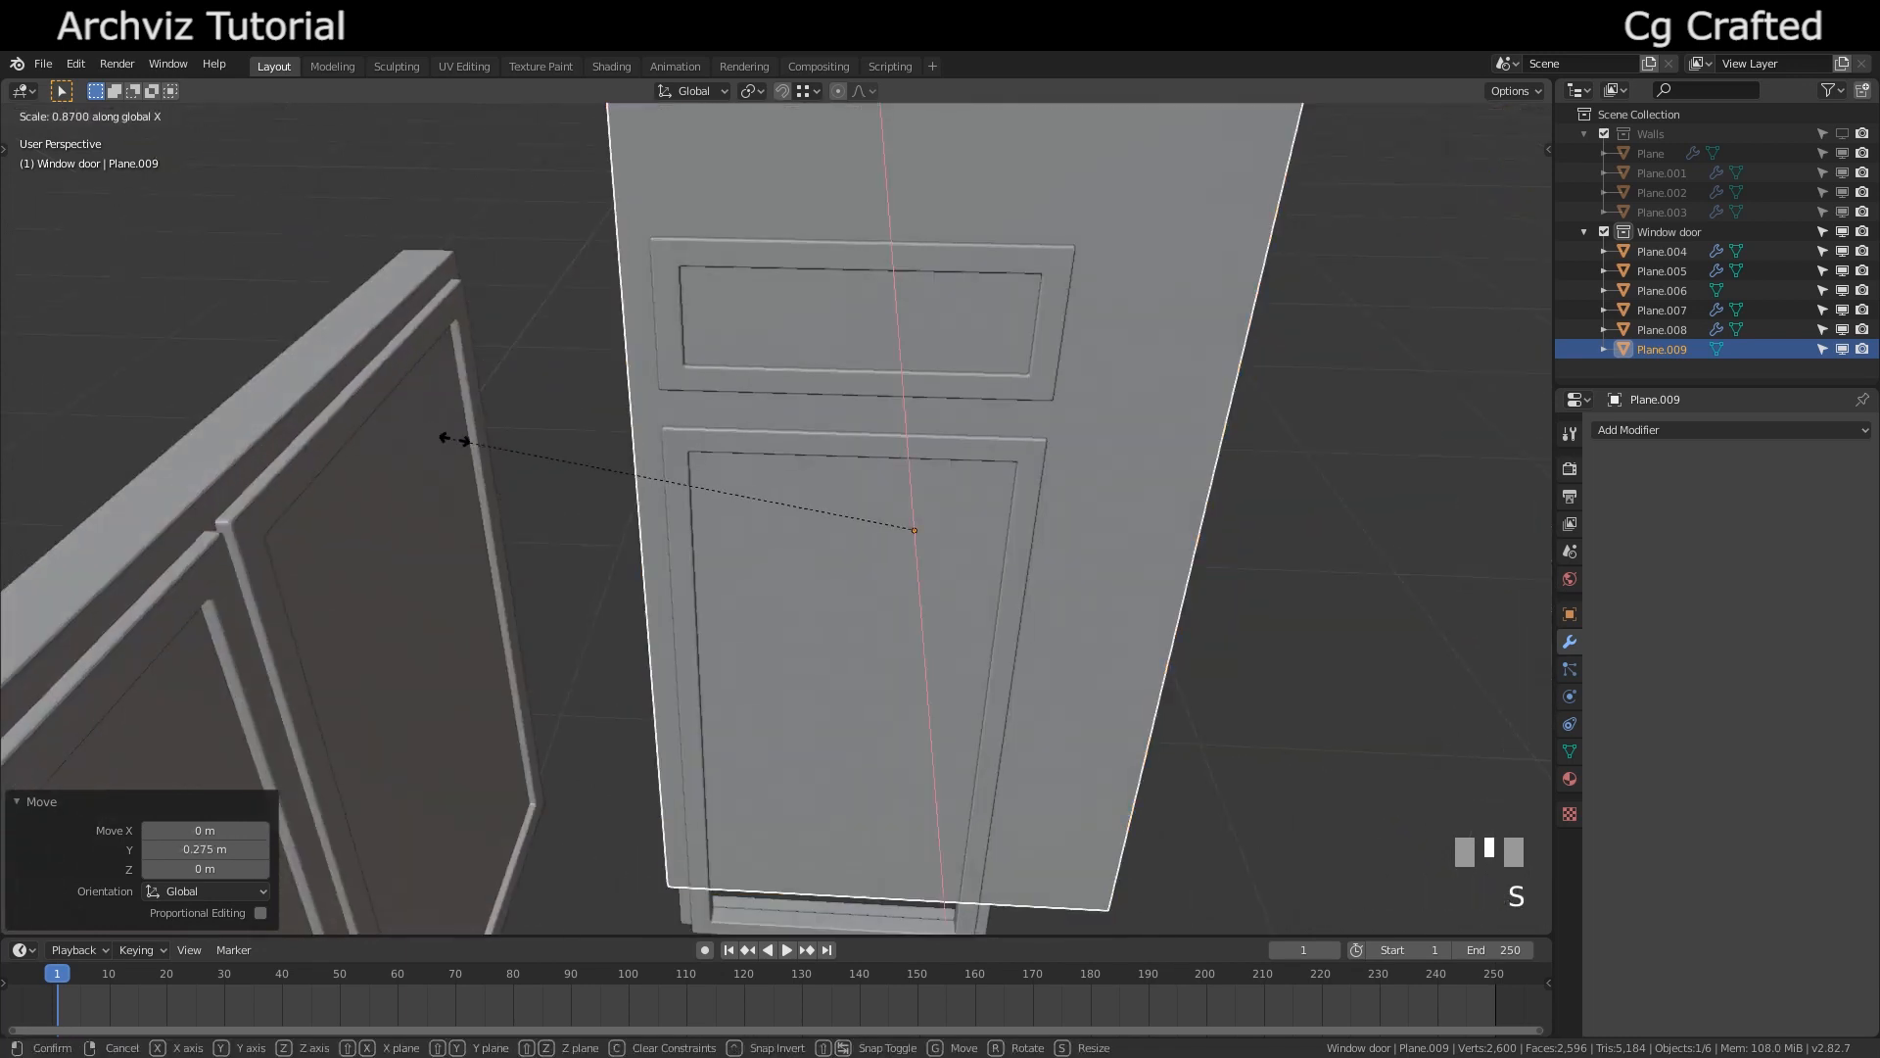
pyautogui.press('y')
pyautogui.click(538, 441)
pyautogui.click(562, 412)
pyautogui.press('g')
pyautogui.press('y')
pyautogui.click(530, 325)
# Shrink the door's glass plane along Z towards the door's height and fine-tune its size against the frame
pyautogui.press('s')
pyautogui.press('z')
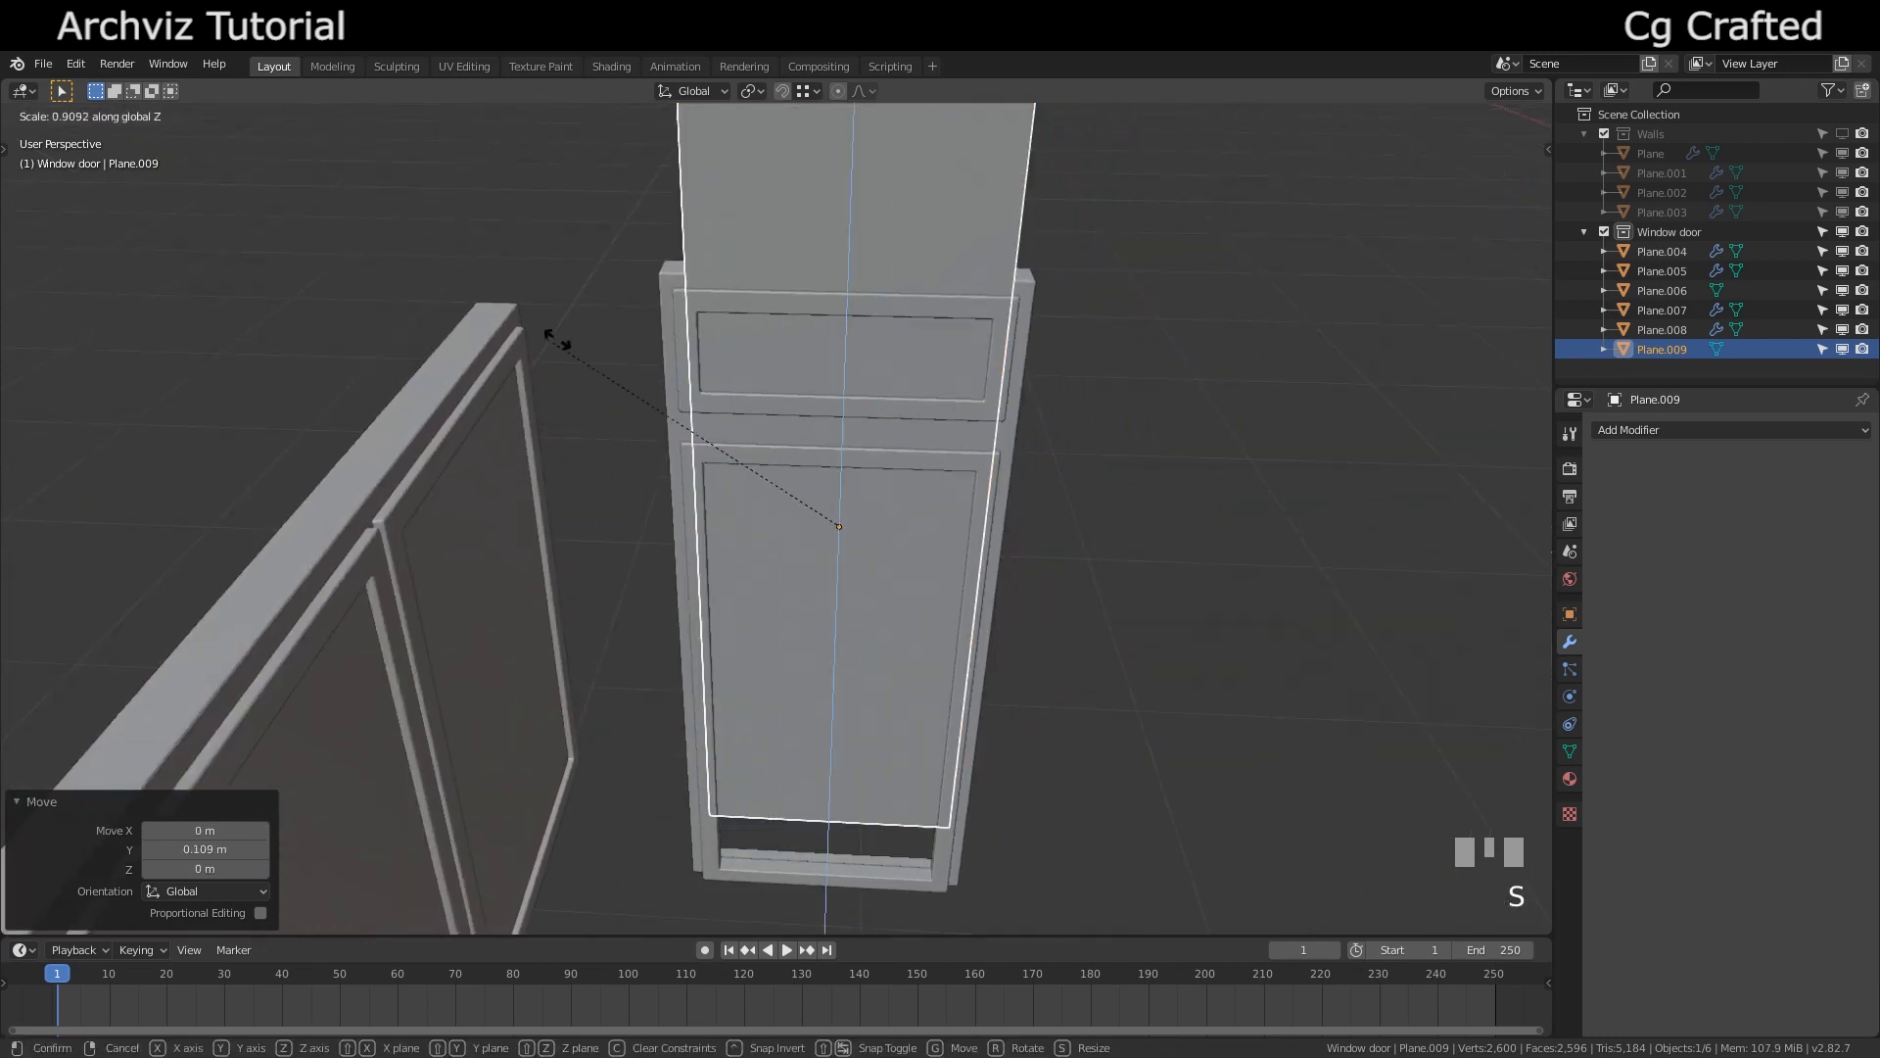
pyautogui.click(642, 419)
pyautogui.moveTo(643, 419); pyautogui.dragTo(638, 293, button='middle')
pyautogui.press('s')
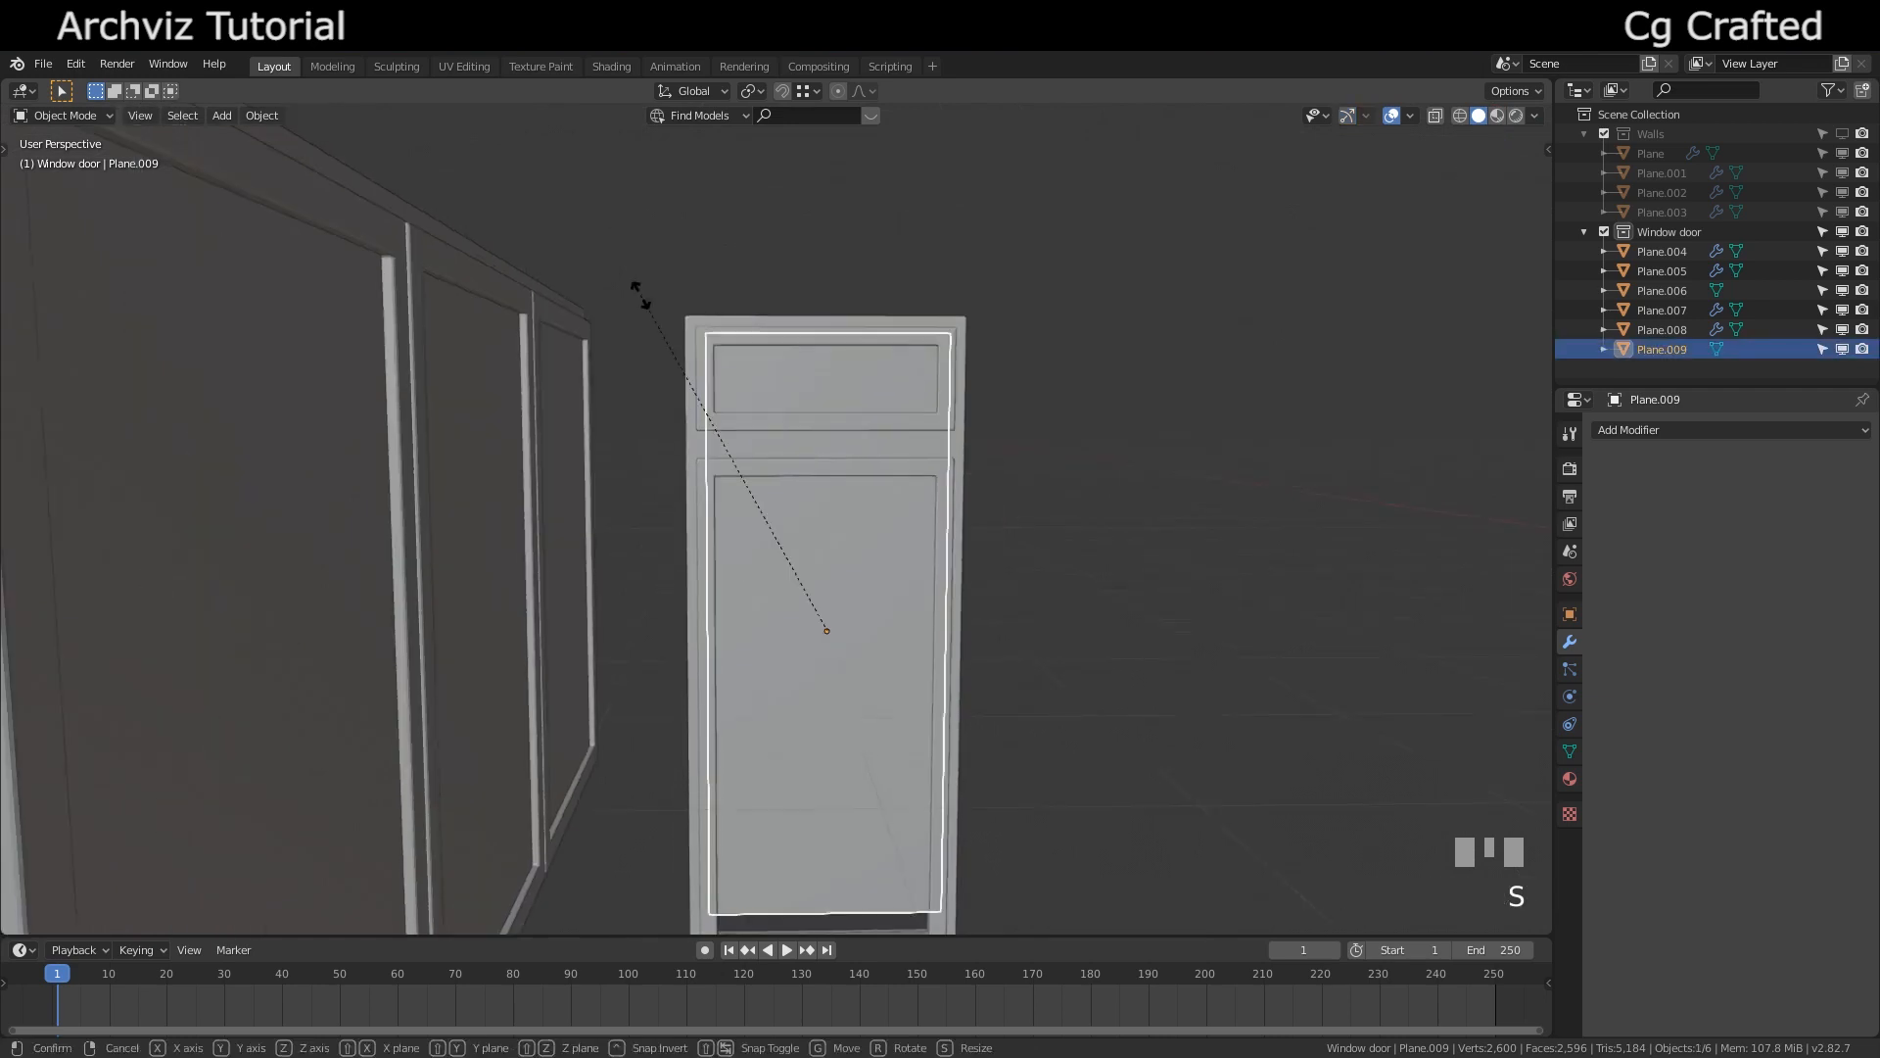
pyautogui.click(630, 292)
# Move the door's glass plane about -0.0435 m along Z and scale it by about 1.023 along Z
pyautogui.press('g')
pyautogui.press('z')
pyautogui.click(632, 304)
pyautogui.scroll(-3, 648, 431)
pyautogui.scroll(2, 655, 409)
pyautogui.press('s')
pyautogui.press('z')
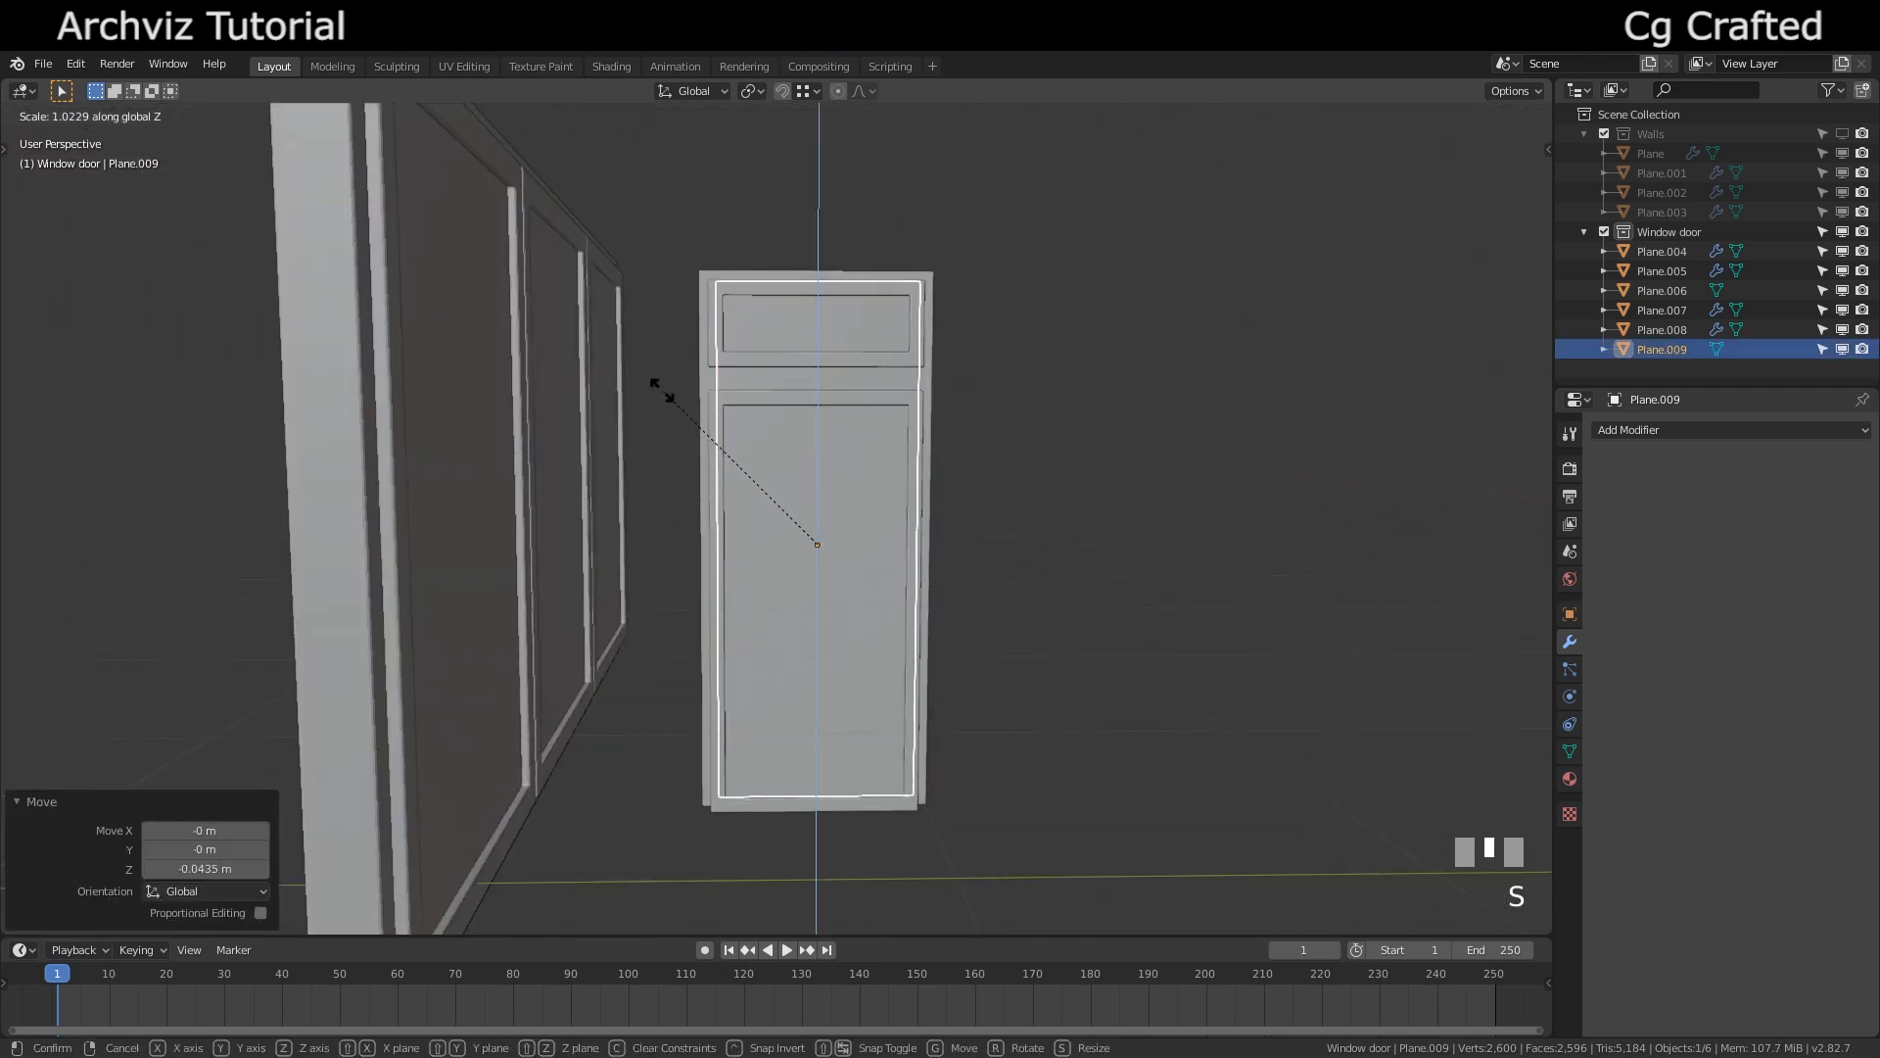
pyautogui.click(659, 389)
# Refine the door glass fit by scaling 0.961 along Z, shifting about 0.024 m along Z and scaling 1.019 along Y
pyautogui.press('g')
pyautogui.press('z')
pyautogui.press('z')
pyautogui.click(701, 370)
pyautogui.press('g')
pyautogui.press('z')
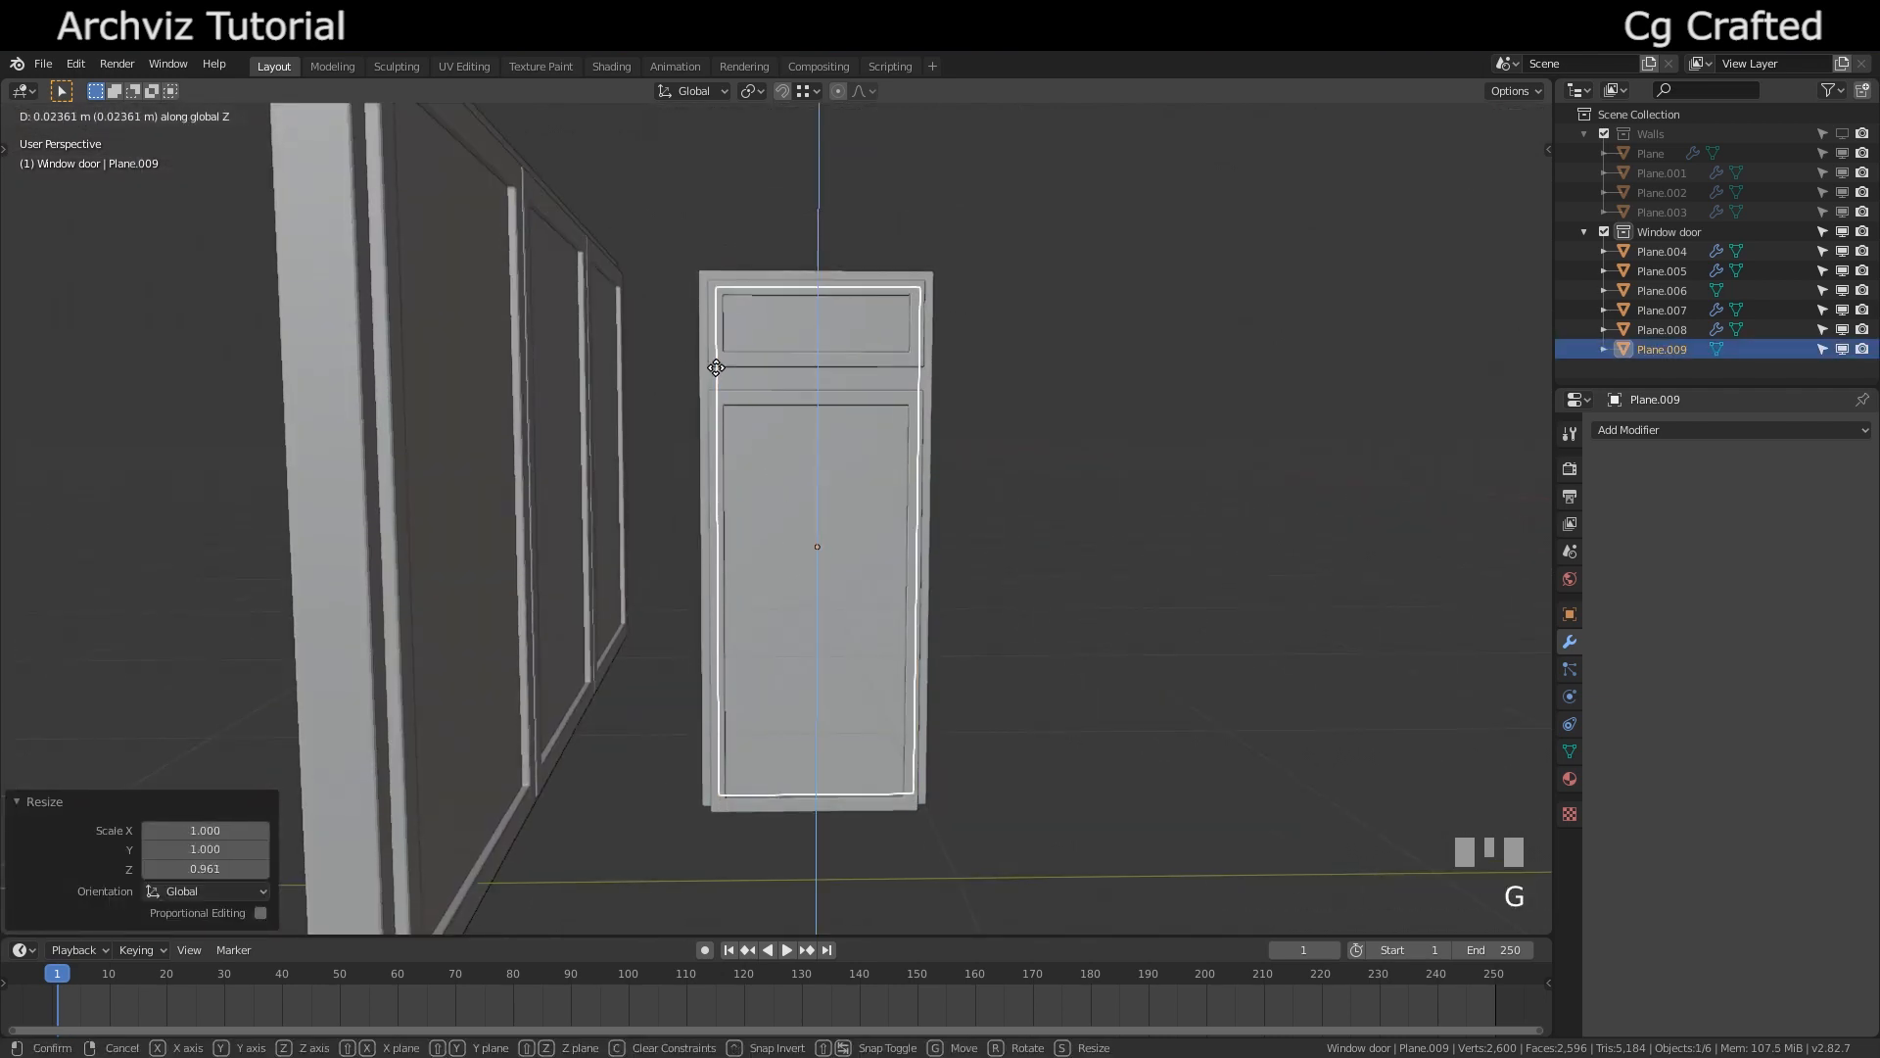
pyautogui.press('s')
pyautogui.click(708, 349)
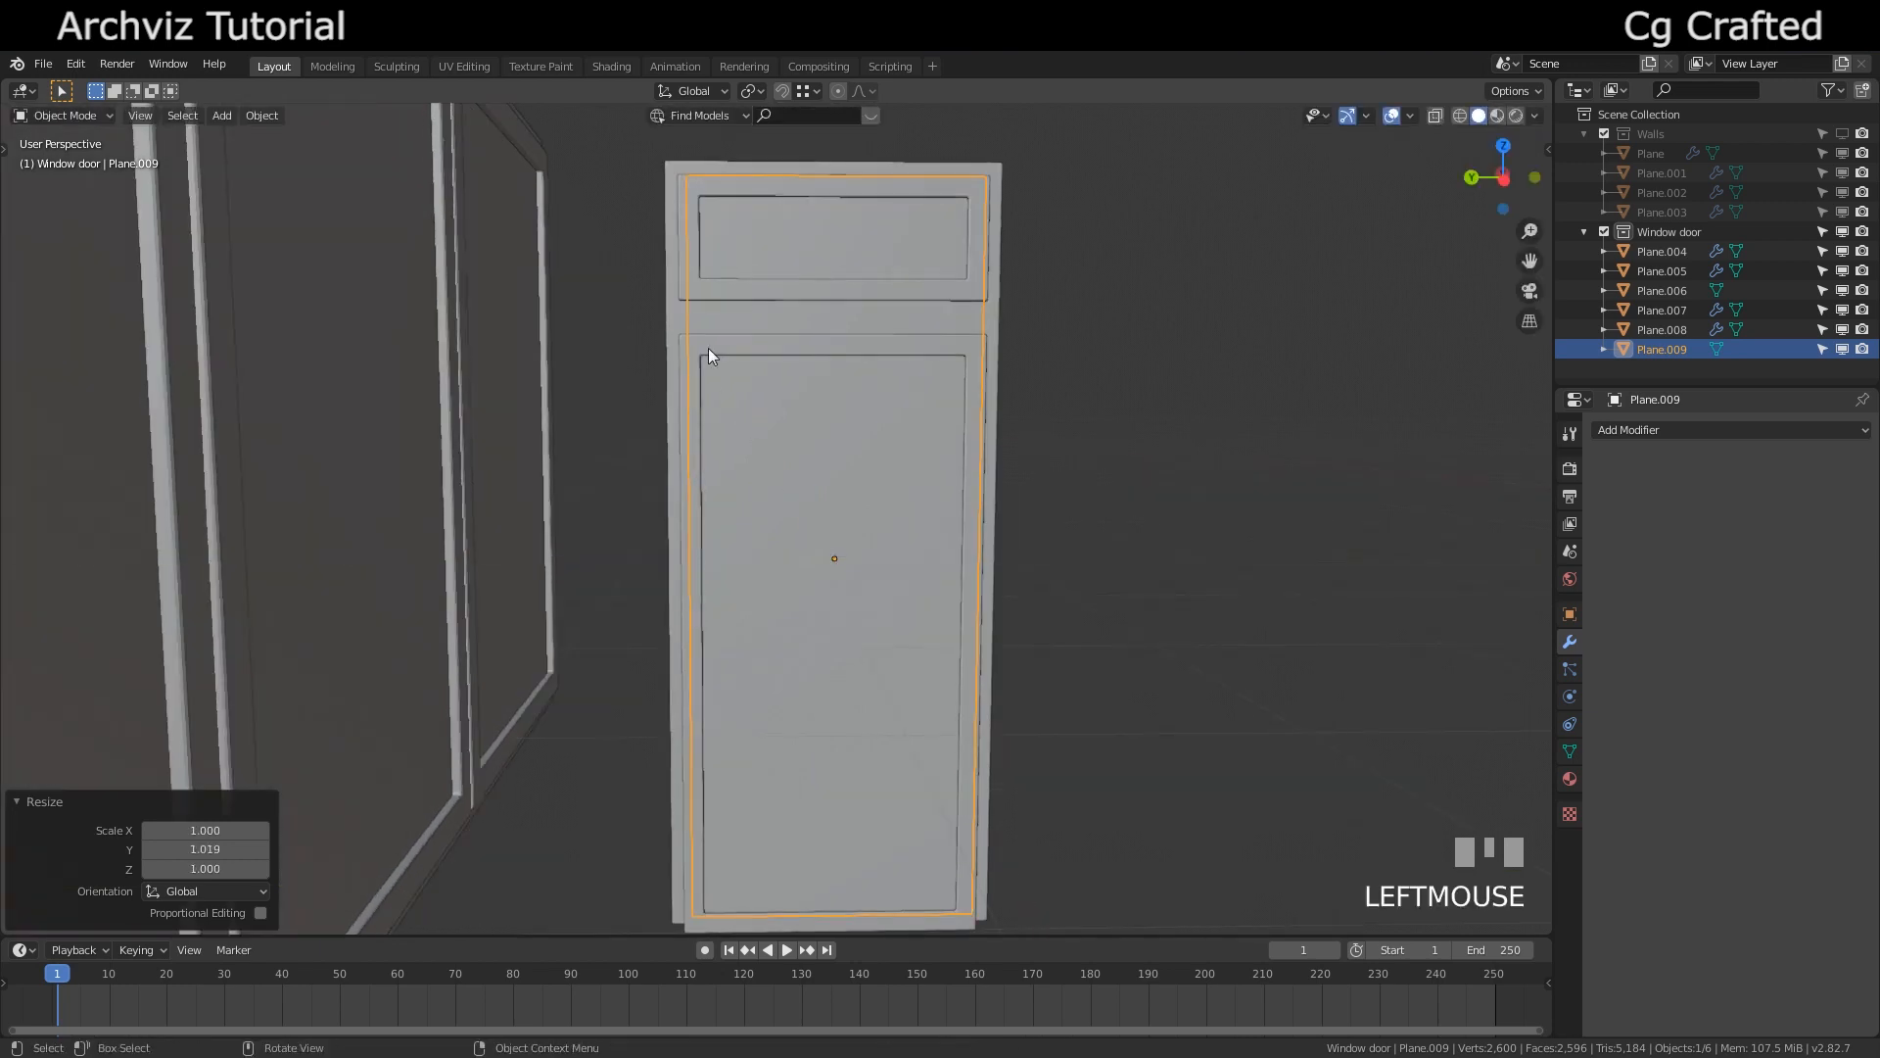
pyautogui.moveTo(708, 348); pyautogui.dragTo(729, 551, button='middle')
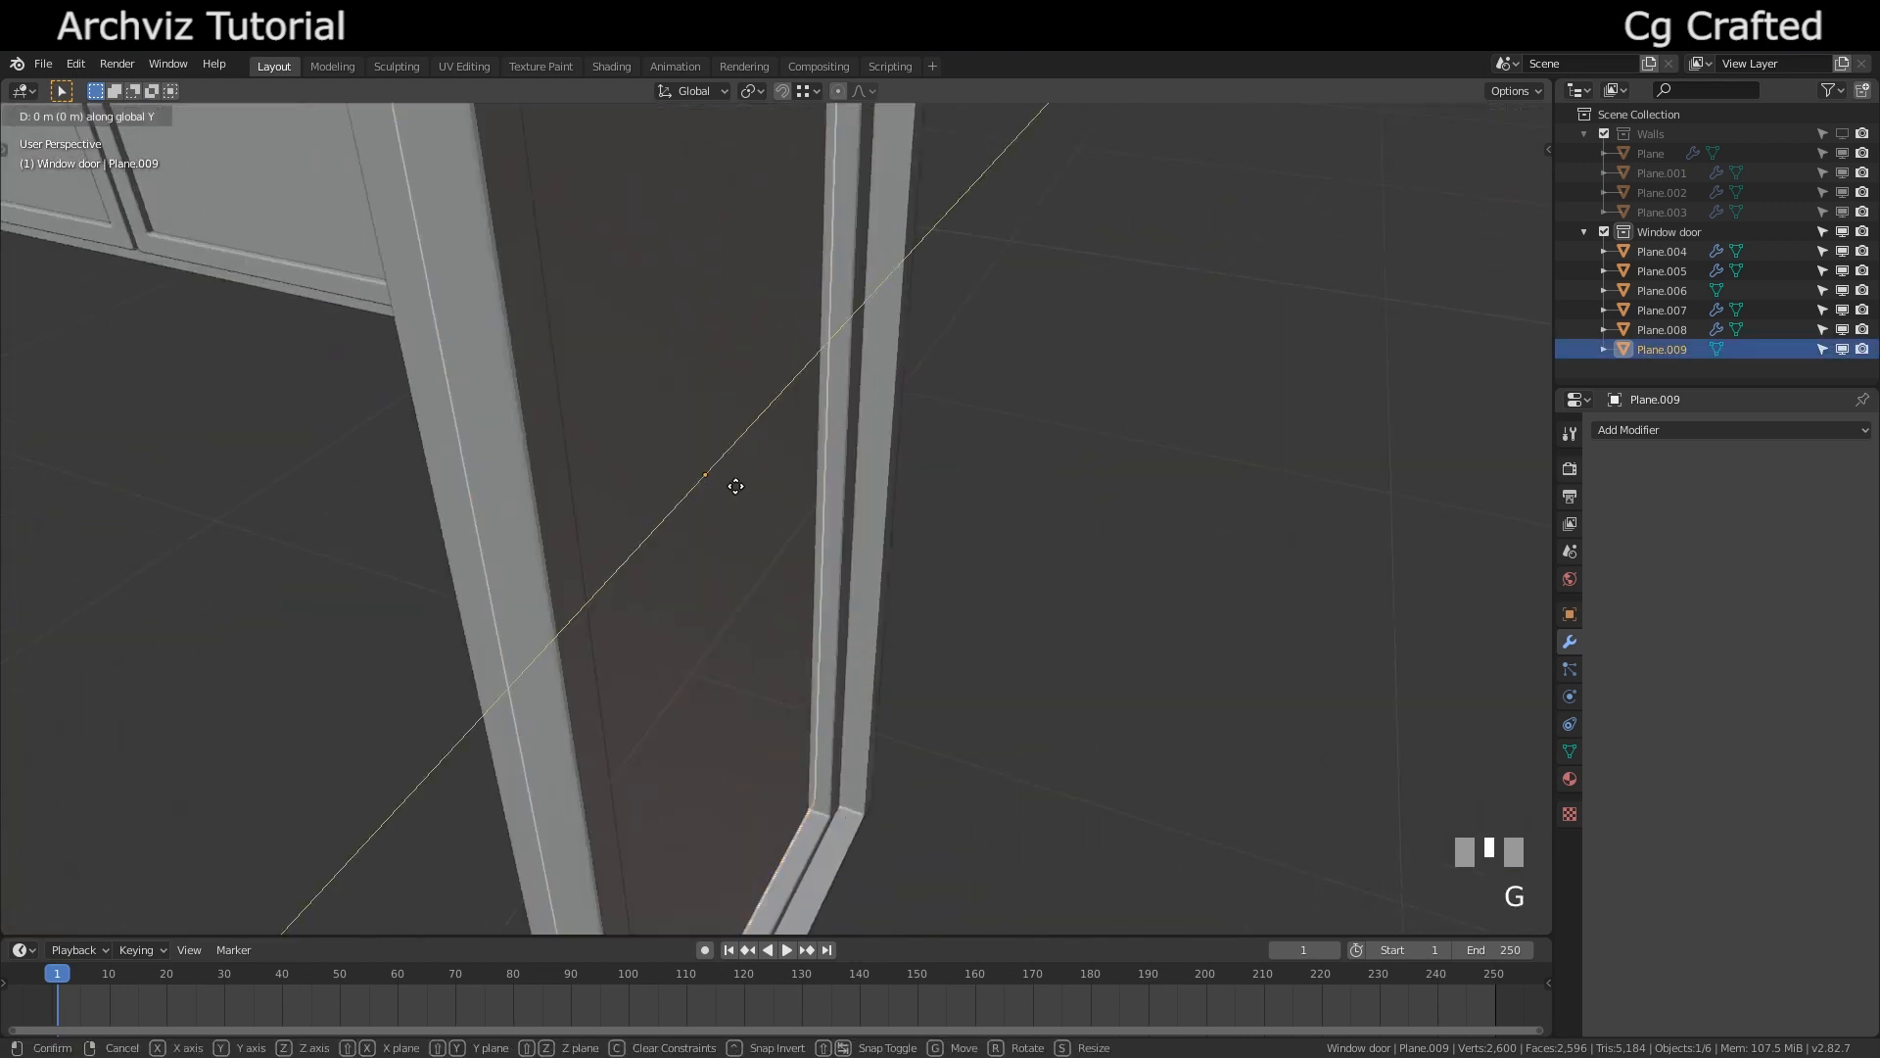
pyautogui.press('Tab')
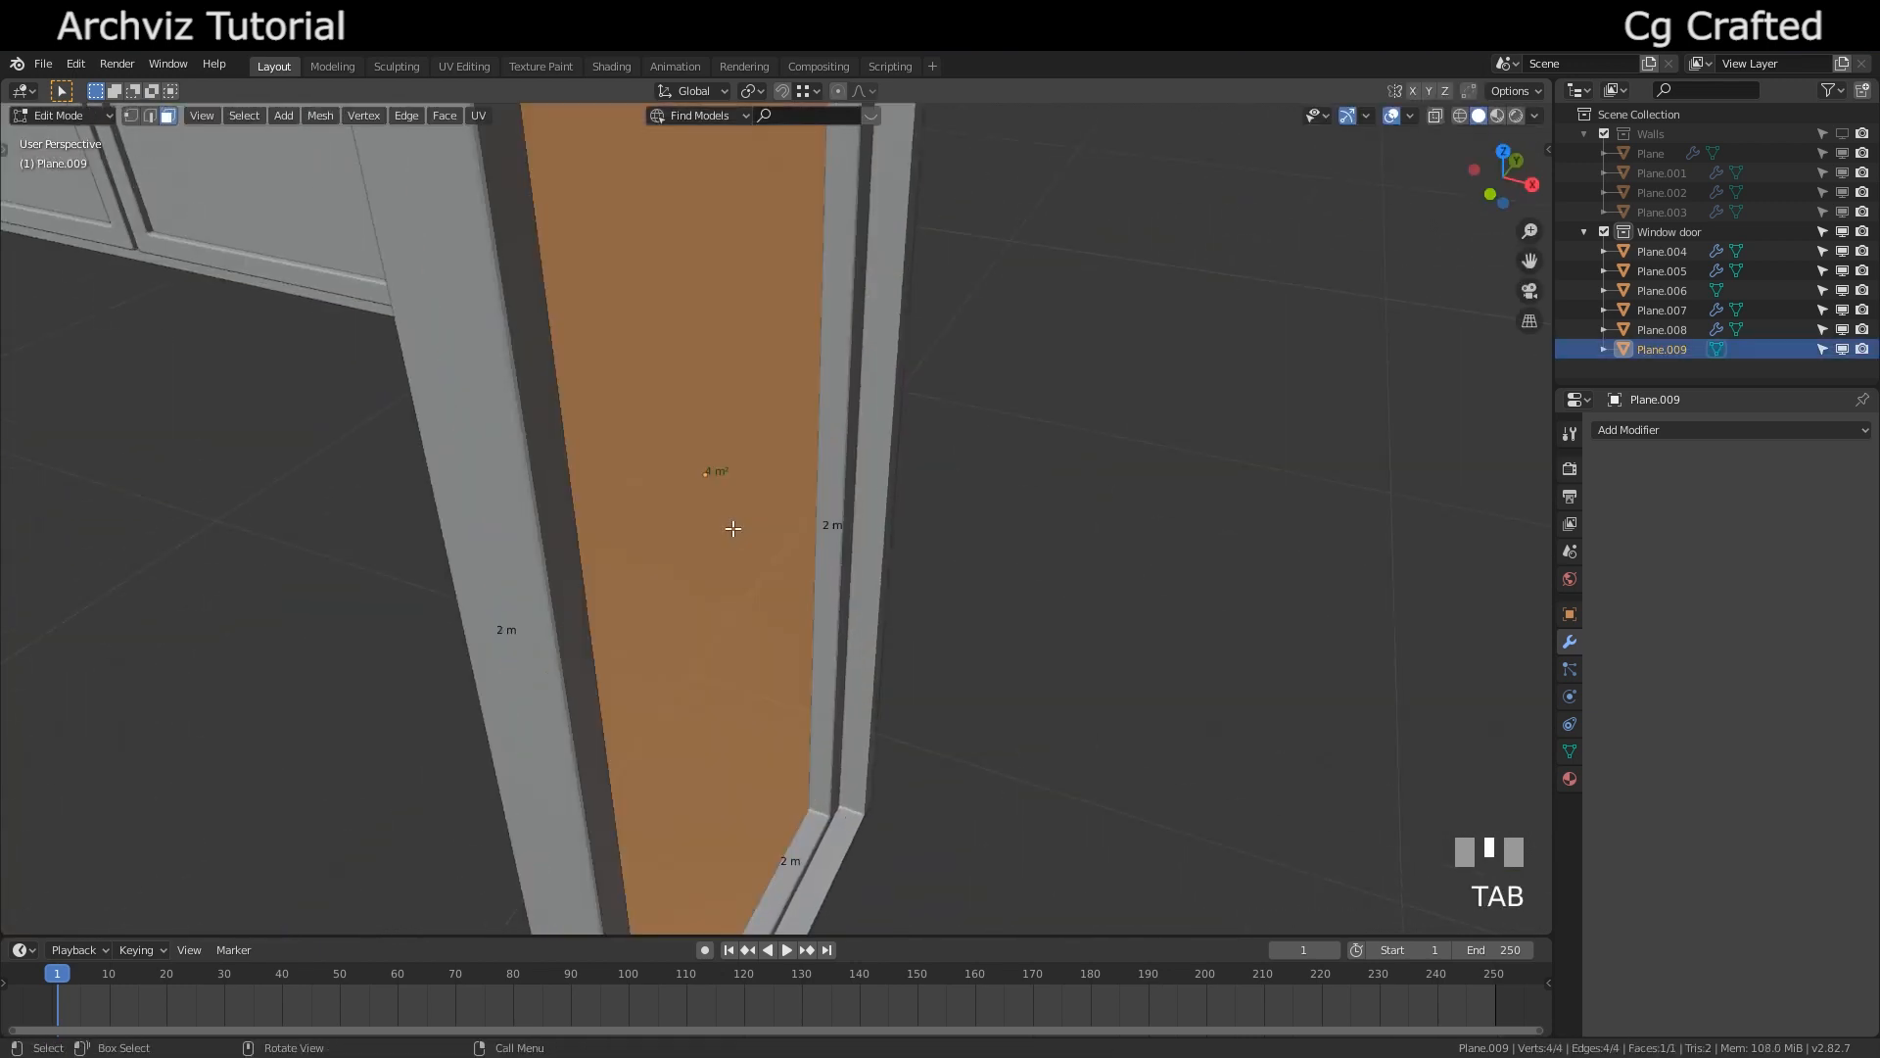
pyautogui.press('Tab')
pyautogui.moveTo(754, 545); pyautogui.dragTo(735, 364, button='middle')
pyautogui.scroll(-2, 897, 647)
pyautogui.click(897, 647)
# Duplicate the door's outer and inner frames and place the copies beside the original along Y
pyautogui.scroll(-4, 897, 654)
pyautogui.keyDown('shift'); pyautogui.moveTo(768, 650); pyautogui.dragTo(1107, 617, button='middle'); pyautogui.keyUp('shift')
pyautogui.click(1039, 454)
pyautogui.keyDown('shift'); pyautogui.click(1036, 441); pyautogui.keyUp('shift')
pyautogui.scroll(-2, 957, 489)
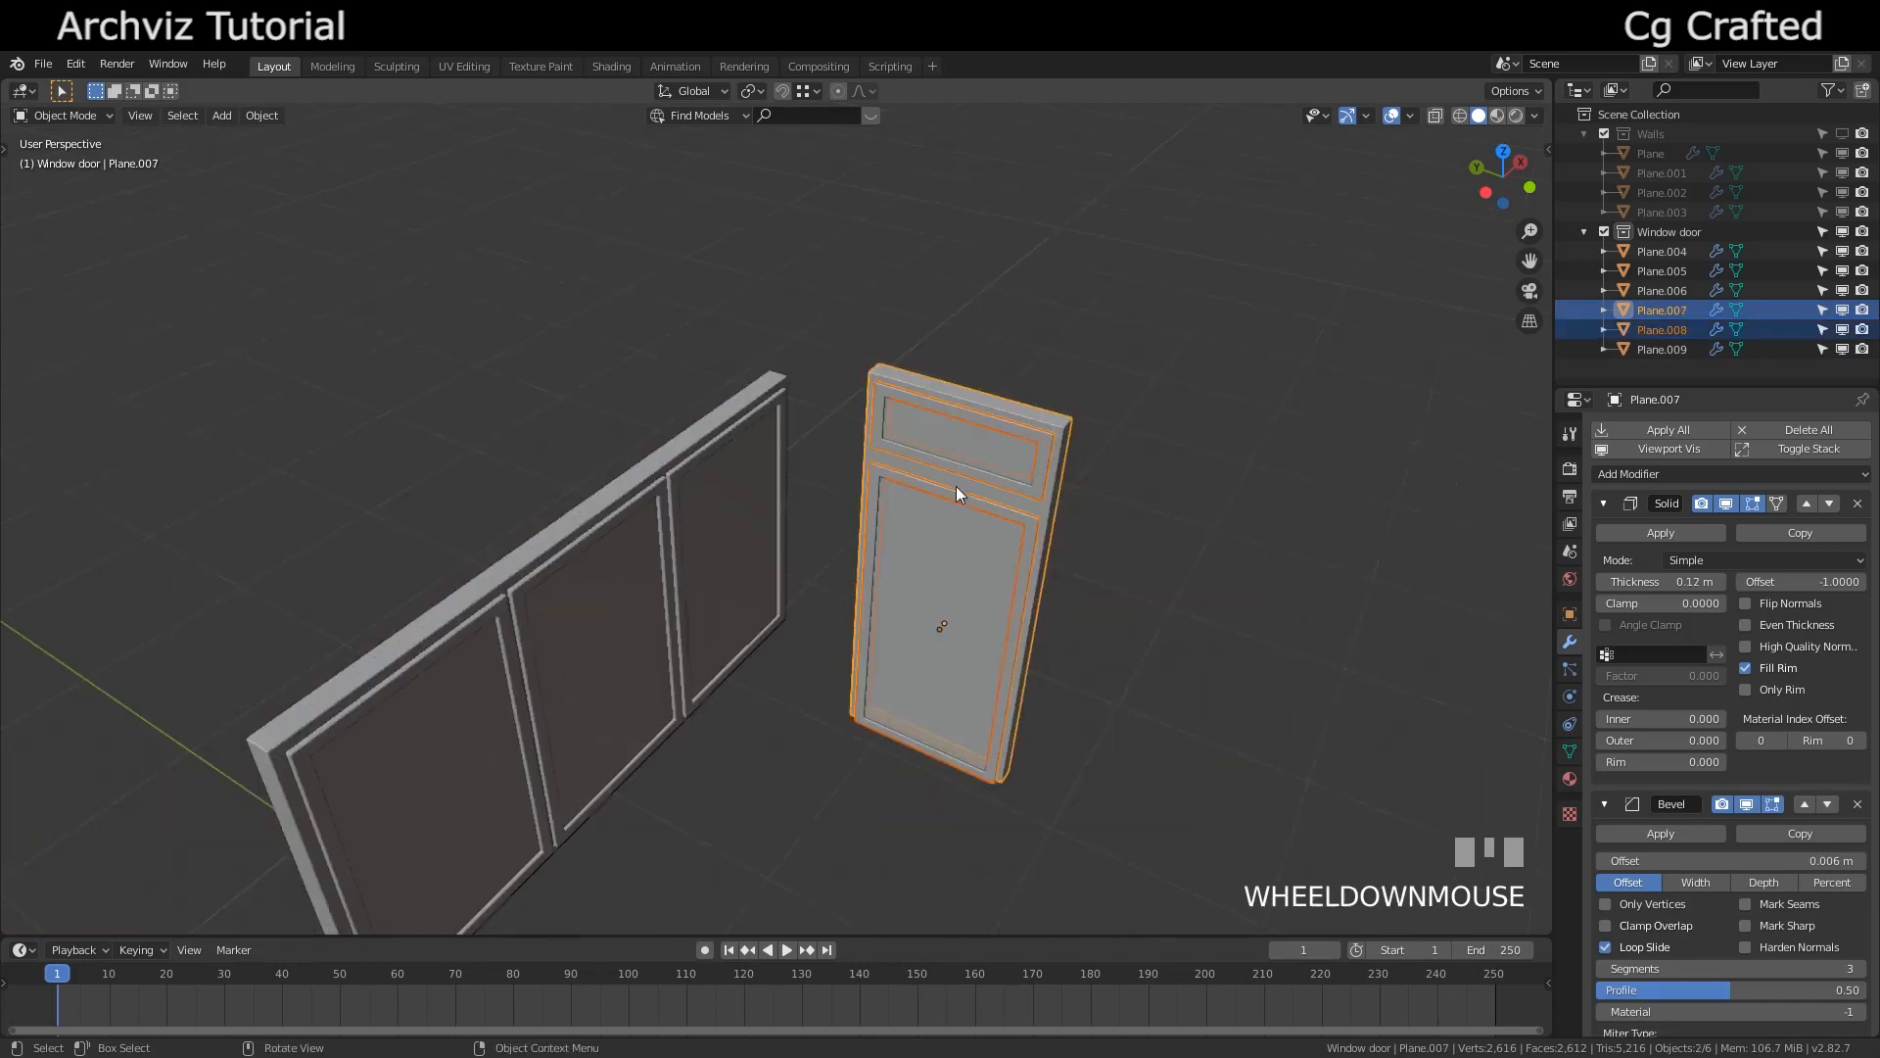
pyautogui.hotkey('shift', 'd')
pyautogui.press('y')
pyautogui.click(1184, 548)
# Fill the main opening of the copied inner door frame with a face from its inner edge loop
pyautogui.keyDown('shift'); pyautogui.moveTo(1175, 558); pyautogui.dragTo(850, 496, button='middle'); pyautogui.keyUp('shift')
pyautogui.scroll(2, 790, 384)
pyautogui.click(797, 394)
pyautogui.moveTo(797, 393); pyautogui.dragTo(722, 336, button='middle')
pyautogui.press('Tab')
pyautogui.press('3')
pyautogui.scroll(3, 787, 276)
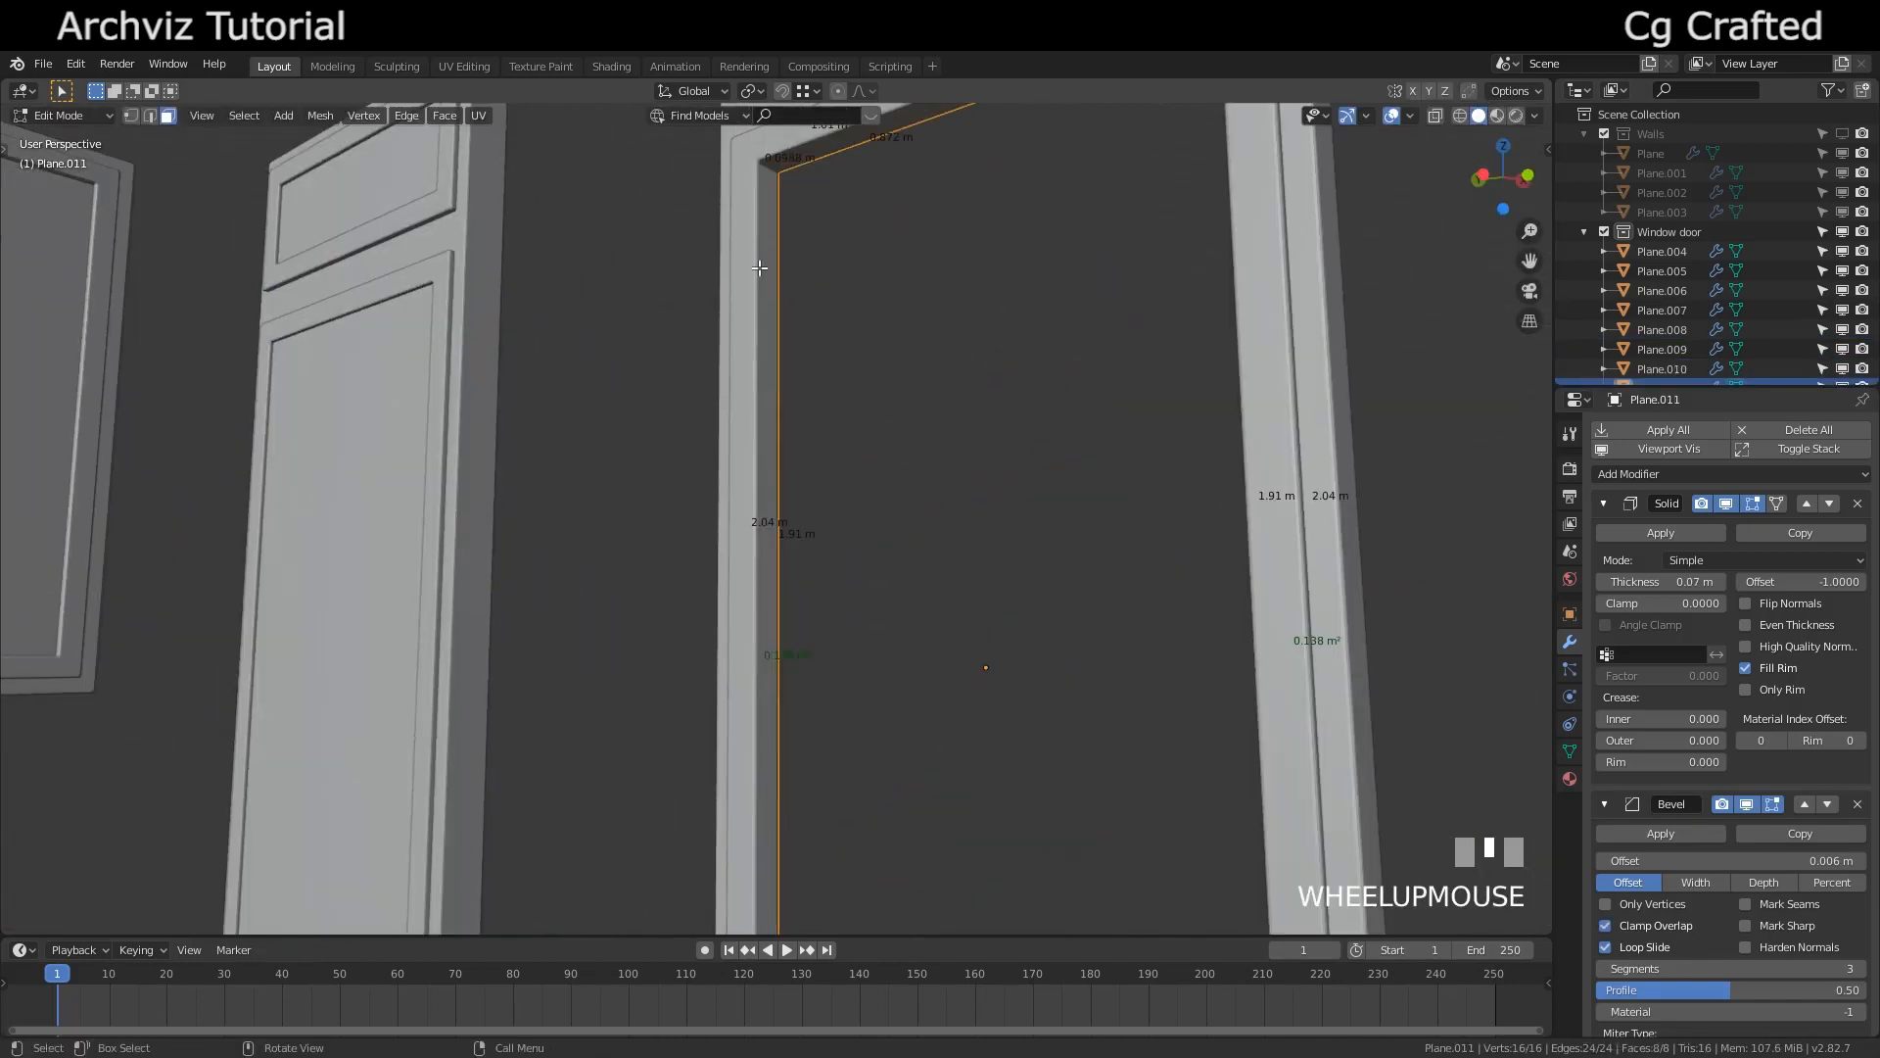
pyautogui.moveTo(761, 268); pyautogui.dragTo(549, 323, button='middle')
pyautogui.press('2')
pyautogui.click(597, 217)
pyautogui.keyDown('alt'); pyautogui.click(598, 216); pyautogui.keyUp('alt')
pyautogui.press('f')
# Remove the Solidify modifier from the copied inner frame and extrude its faces about -0.028 m along the normal
pyautogui.moveTo(891, 268); pyautogui.dragTo(700, 372, button='middle')
pyautogui.press('Tab')
pyautogui.press('Tab')
pyautogui.press('e')
pyautogui.click(689, 351)
pyautogui.press('3')
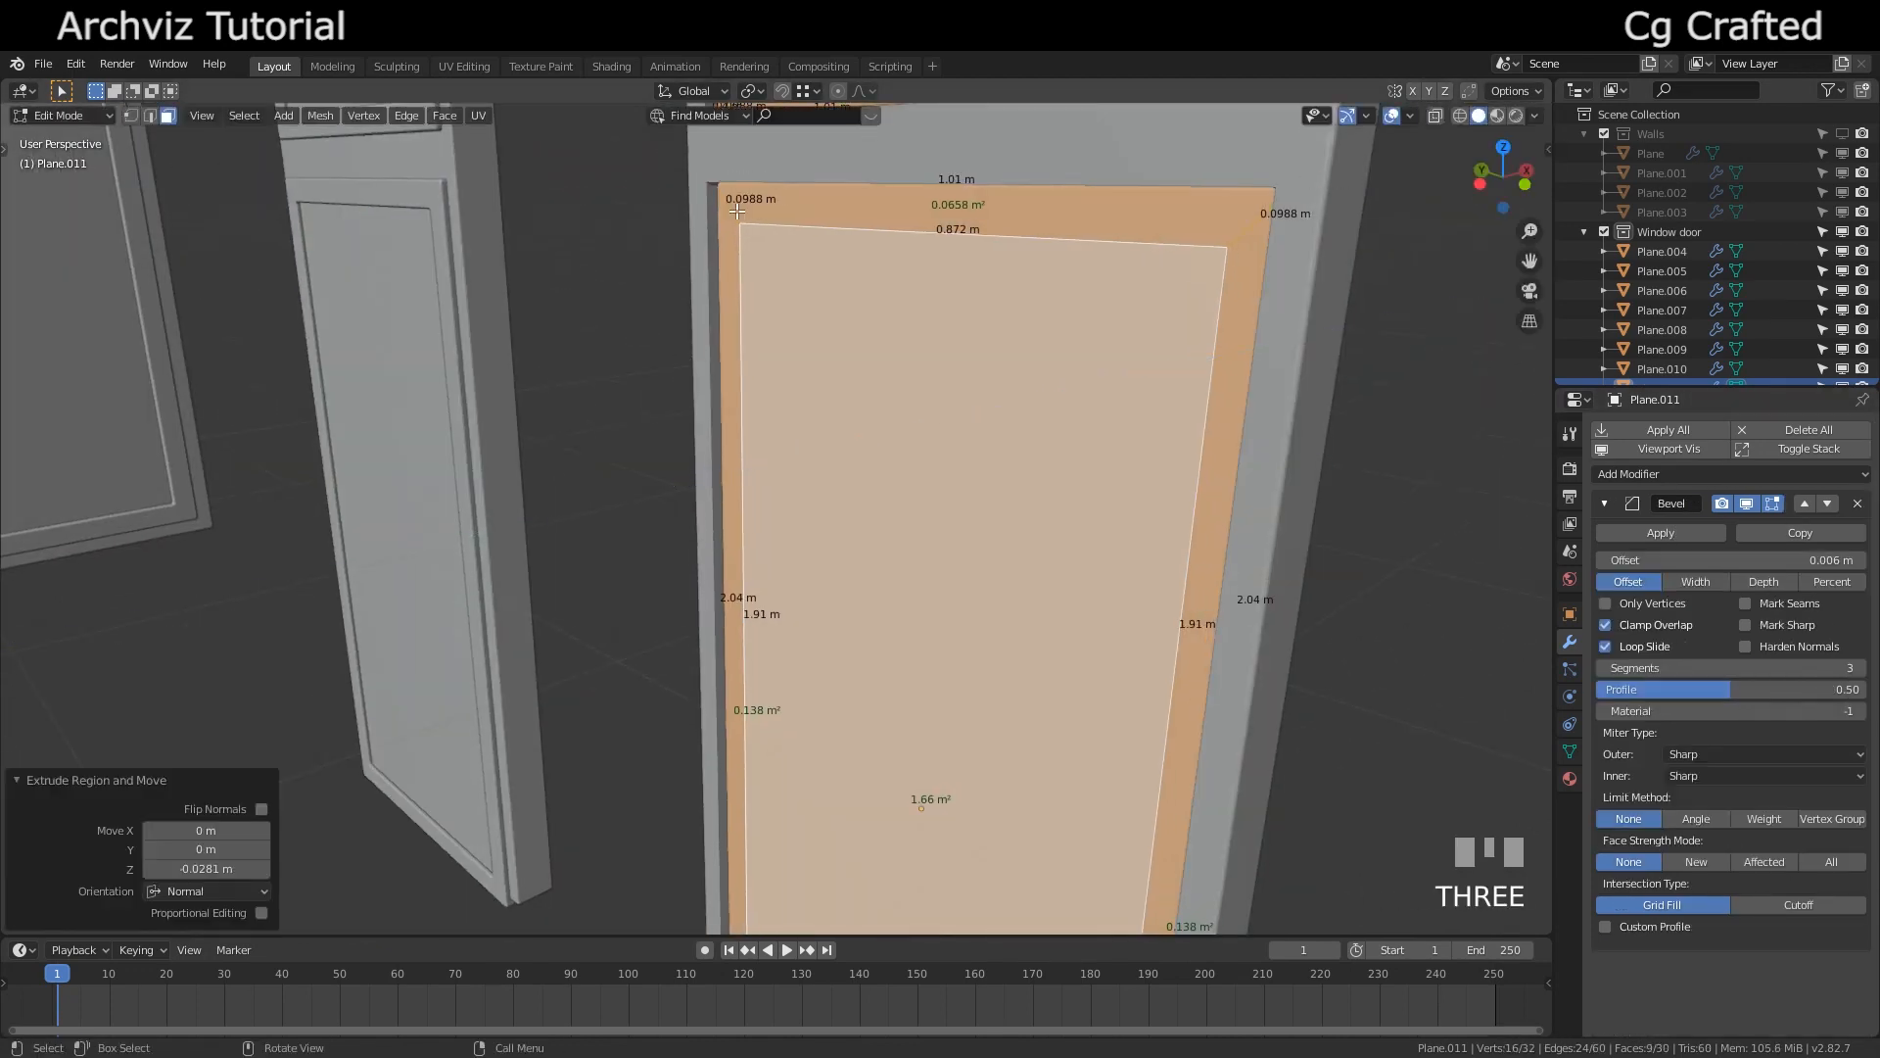
# Extrude the border faces on both sides of the copied door panel along their normals and adjust the panel's scale
pyautogui.keyDown('alt'); pyautogui.click(734, 204); pyautogui.keyUp('alt')
pyautogui.moveTo(735, 203); pyautogui.dragTo(819, 270, button='middle')
pyautogui.keyDown('alt'); pyautogui.keyDown('shift'); pyautogui.click(637, 203); pyautogui.keyUp('shift'); pyautogui.keyUp('alt')
pyautogui.hotkey('alt', 'e')
pyautogui.click(784, 248)
pyautogui.click(784, 250)
pyautogui.press('Tab')
pyautogui.press('s')
pyautogui.click(851, 284)
# Delete the linked upper transom frame from the copied door panel's mesh
pyautogui.scroll(-4, 818, 270)
pyautogui.press('Tab')
pyautogui.press('3')
pyautogui.hotkey('alt', 'a')
pyautogui.press('l')
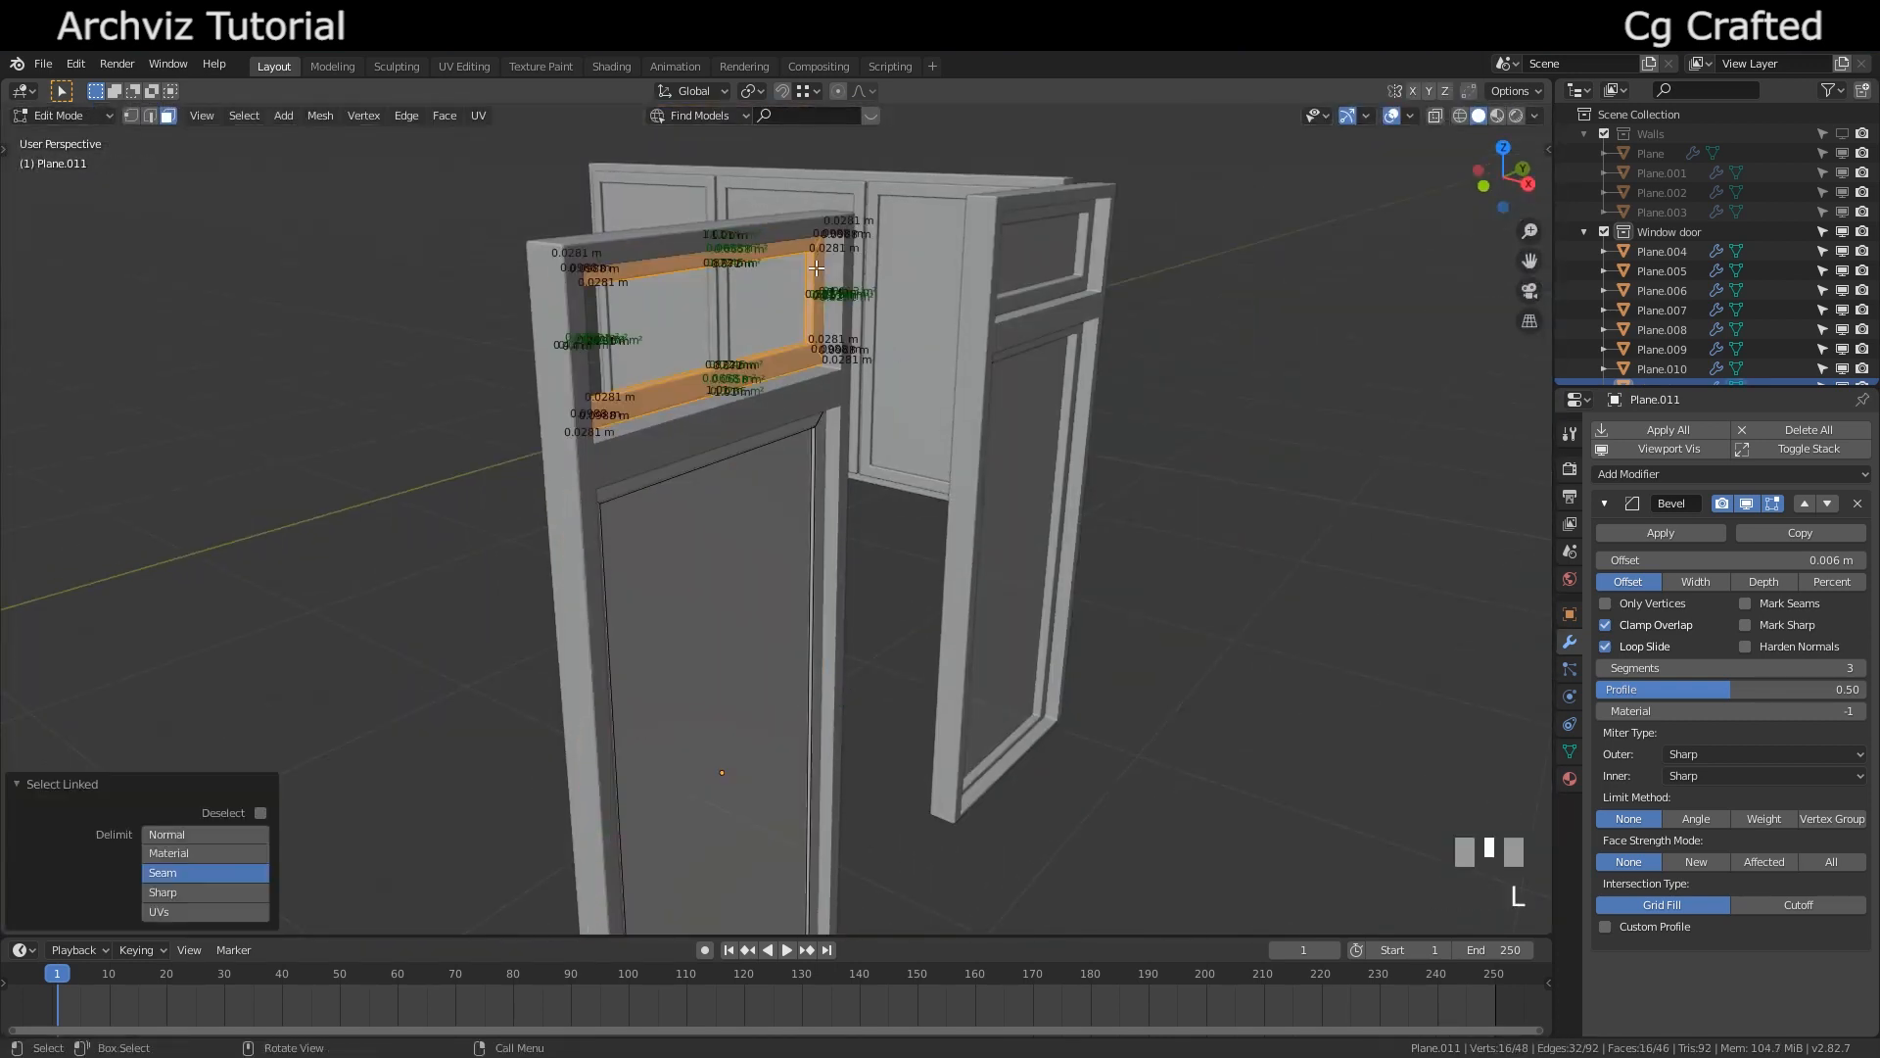
pyautogui.press('x')
pyautogui.click(810, 228)
# Delete the face loop around the transom opening in the copied outer door frame
pyautogui.press('Tab')
pyautogui.click(586, 268)
pyautogui.press('Tab')
pyautogui.press('3')
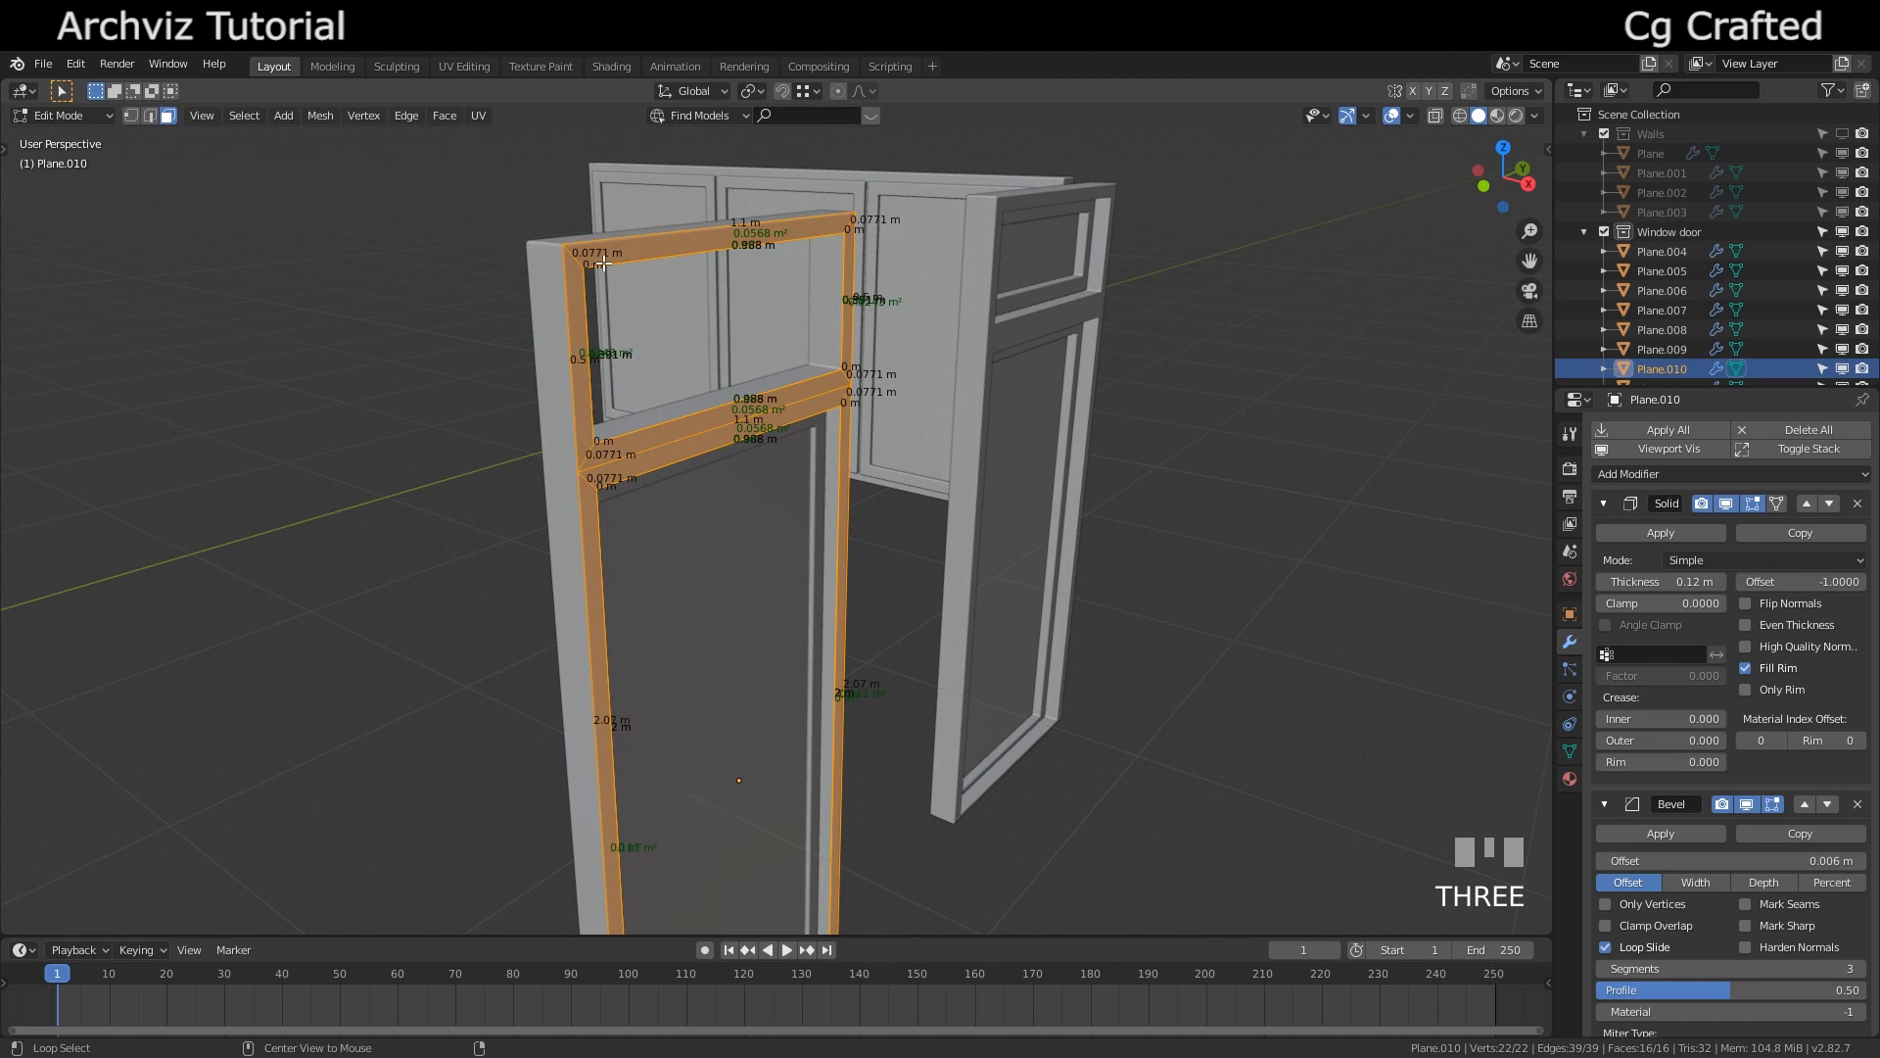
pyautogui.press('x')
pyautogui.click(585, 474)
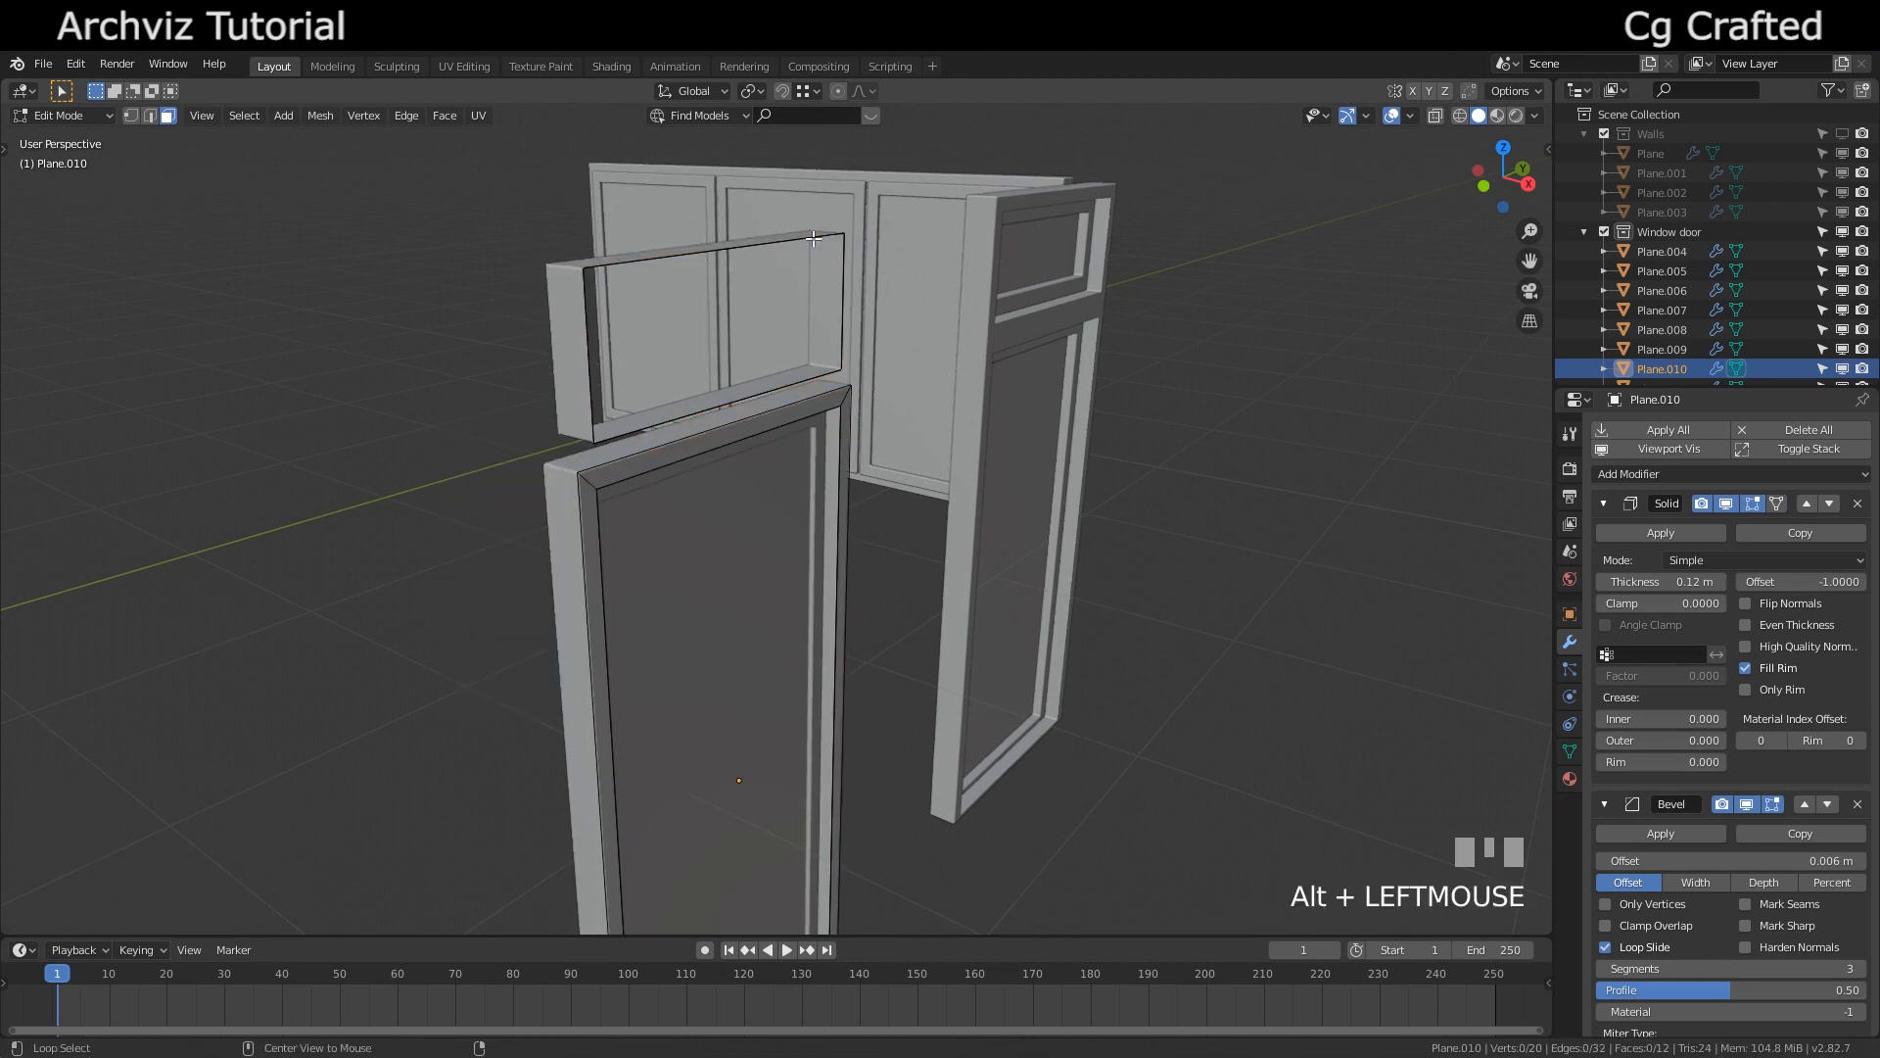
# Try to delete the leftover transom faces of the copied outer frame
pyautogui.moveTo(813, 238); pyautogui.dragTo(647, 270, button='middle')
pyautogui.keyDown('shift'); pyautogui.moveTo(646, 269); pyautogui.dragTo(944, 379, button='middle'); pyautogui.keyUp('shift')
pyautogui.click(816, 362)
pyautogui.press('Tab')
pyautogui.press('Tab')
pyautogui.press('x')
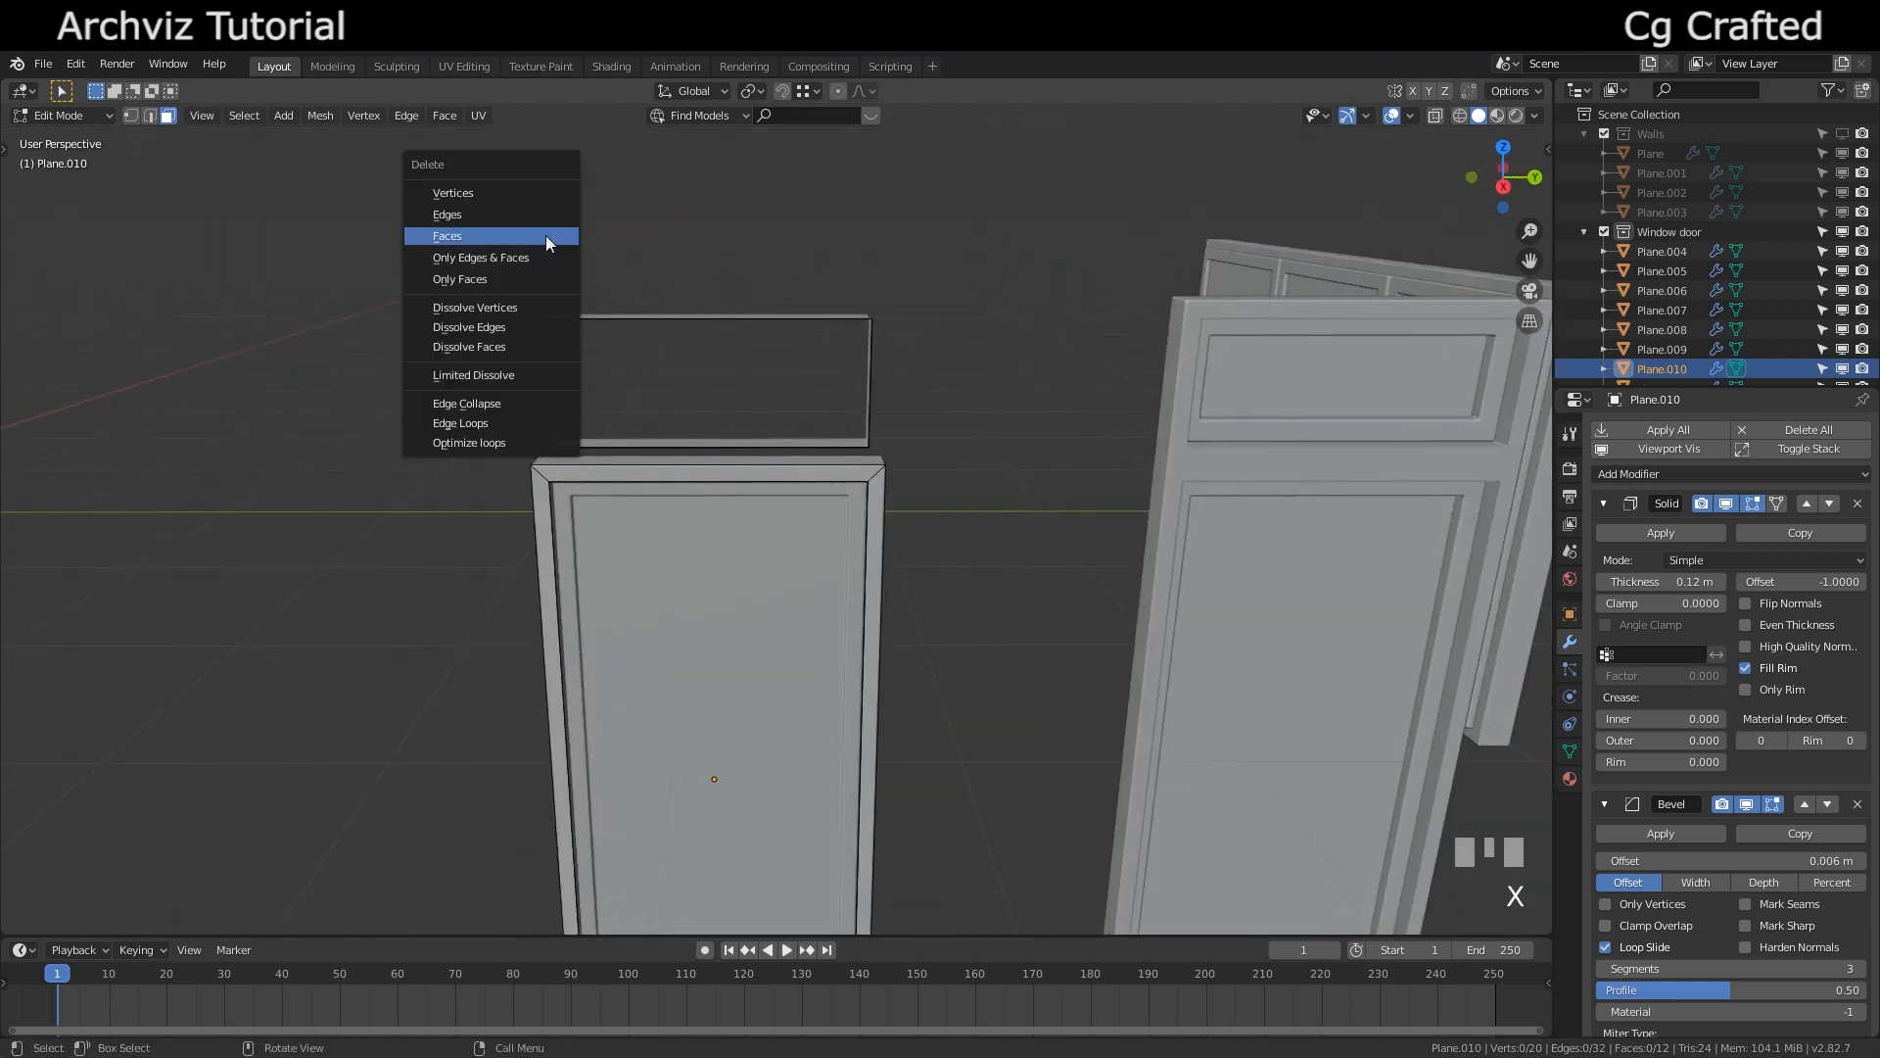
pyautogui.click(545, 237)
# Fill the leftover transom edge loop of the copied outer frame with a face
pyautogui.moveTo(666, 338); pyautogui.dragTo(881, 344, button='middle')
pyautogui.press('Tab')
pyautogui.scroll(3, 590, 339)
pyautogui.click(591, 338)
pyautogui.keyDown('shift'); pyautogui.moveTo(590, 339); pyautogui.dragTo(637, 382, button='middle'); pyautogui.keyUp('shift')
pyautogui.click(636, 470)
pyautogui.moveTo(636, 470); pyautogui.dragTo(519, 490, button='middle')
pyautogui.press('Tab')
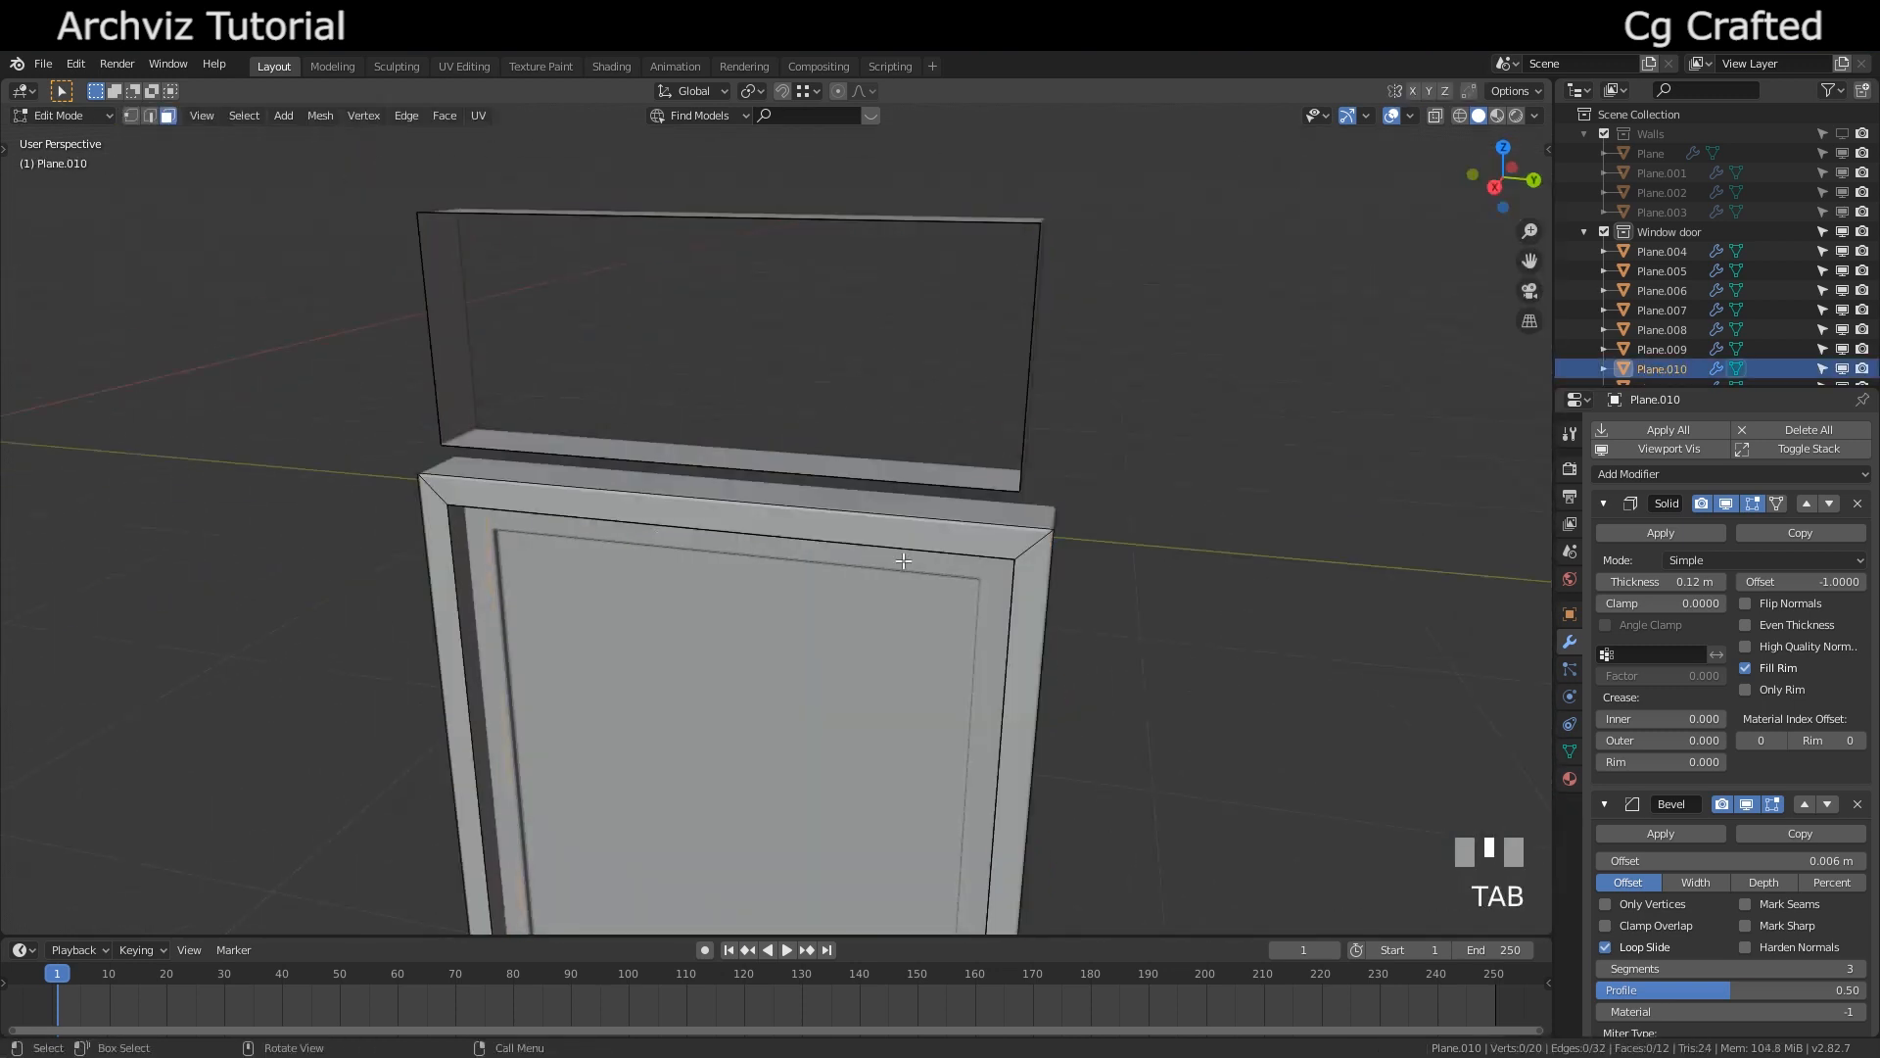
pyautogui.moveTo(1019, 431); pyautogui.dragTo(945, 466, button='middle')
pyautogui.click(945, 466)
pyautogui.press('f')
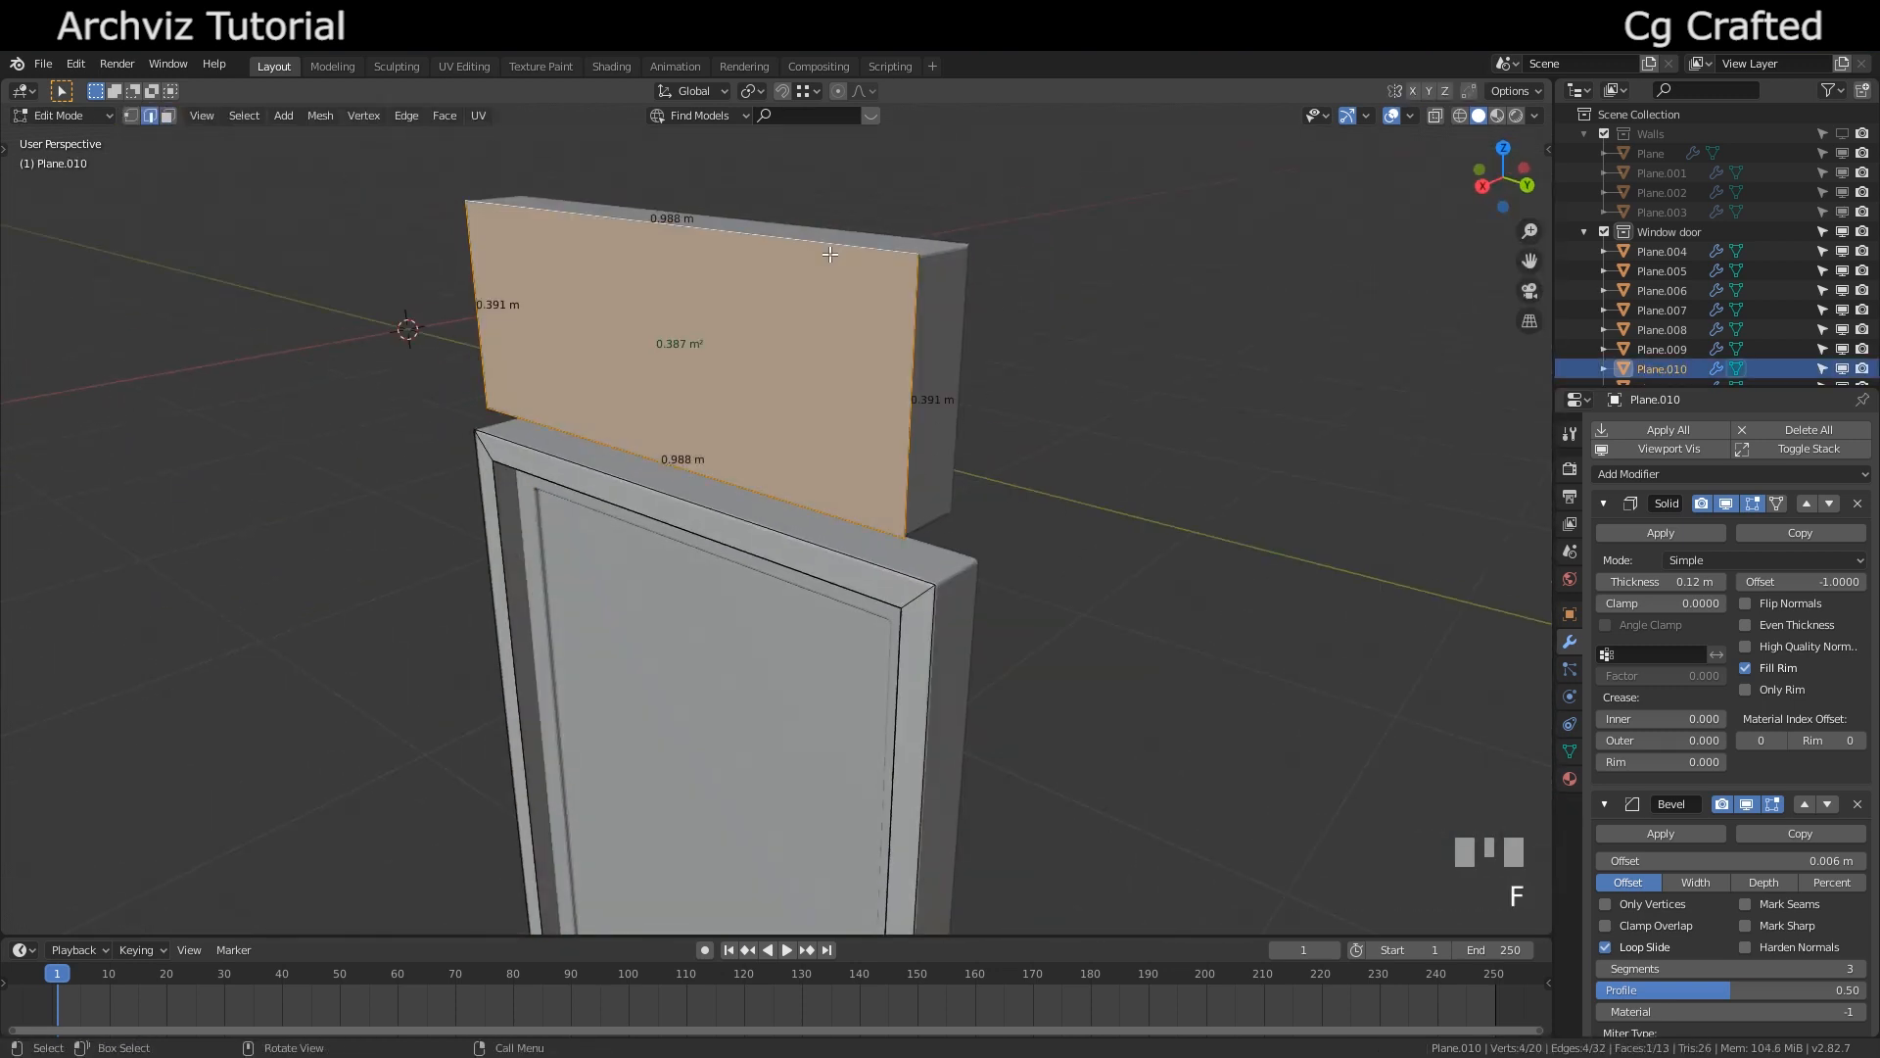
# Try deleting the filled transom face and its vertices, undoing each deletion
pyautogui.press('3')
pyautogui.click(781, 308)
pyautogui.press('x')
pyautogui.click(782, 309)
pyautogui.hotkey('ctrl', 'z')
pyautogui.press('x')
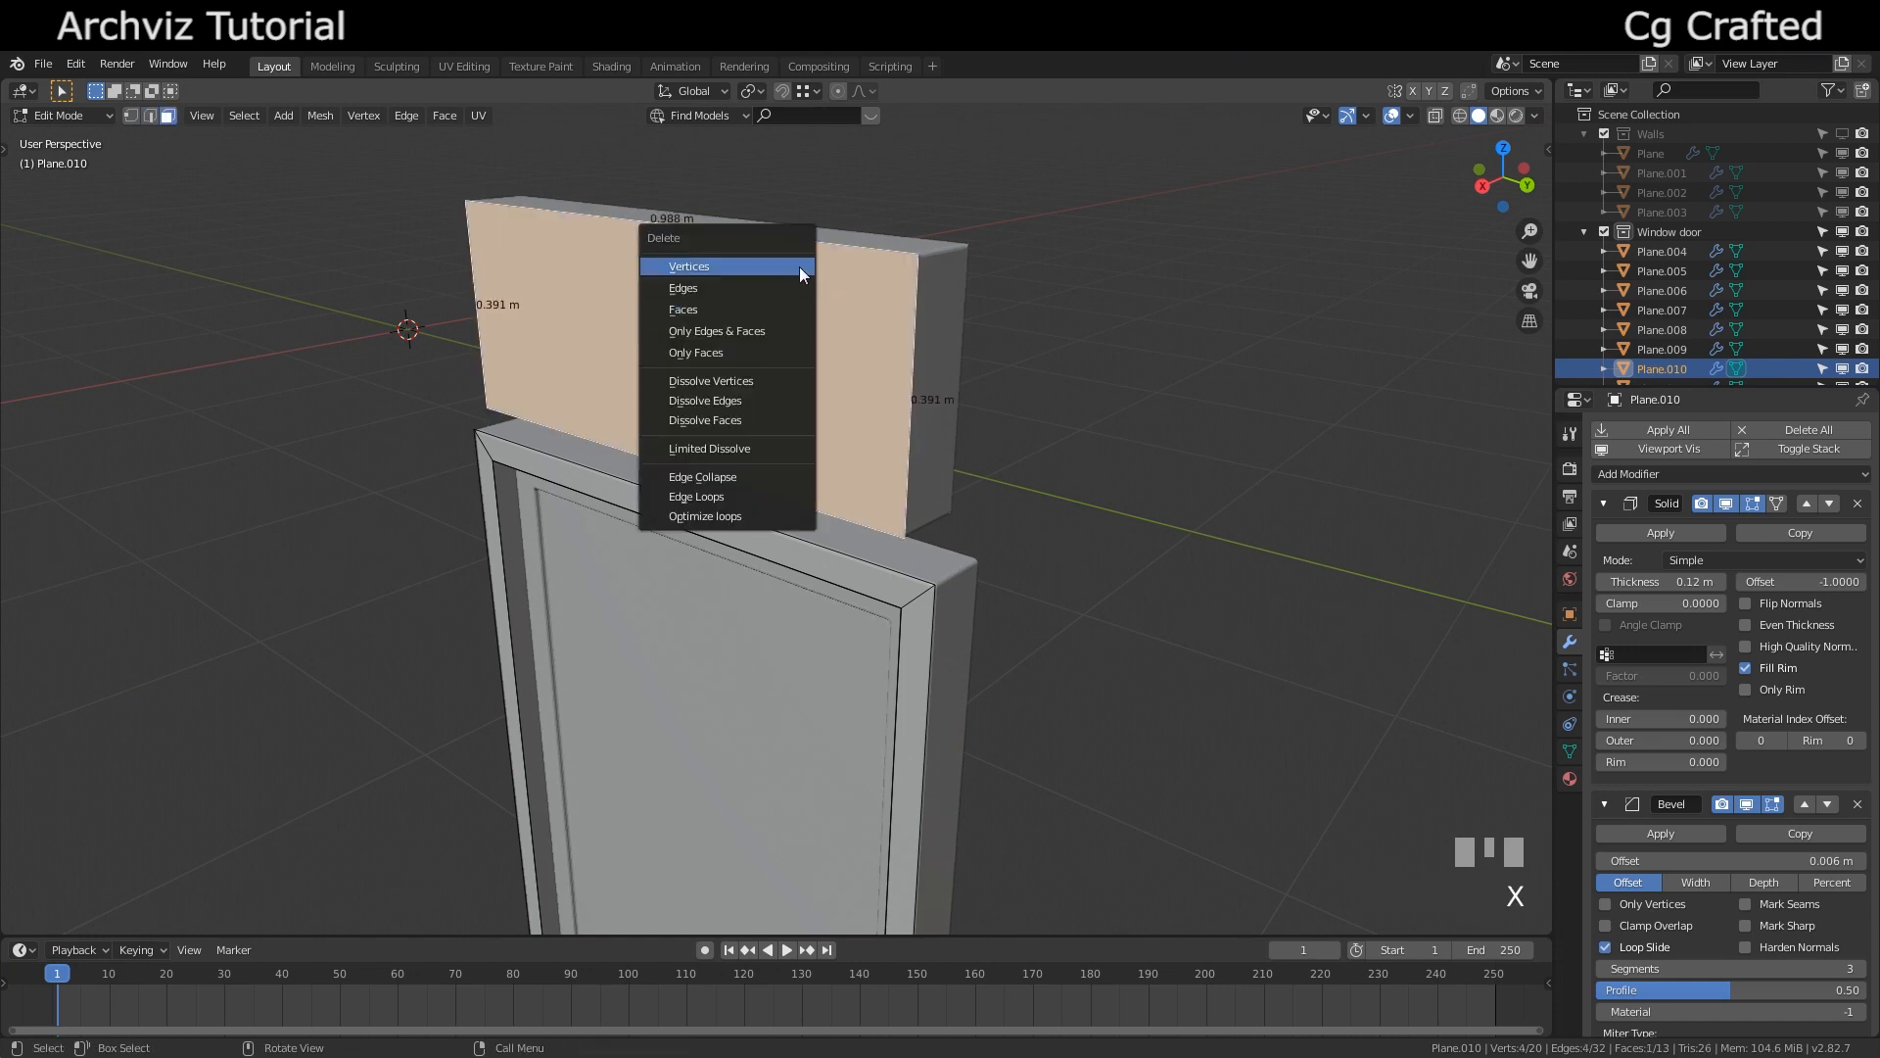
pyautogui.click(799, 269)
pyautogui.hotkey('ctrl', 'z')
# Delete the remaining transom geometry from the copied outer frame
pyautogui.press('x')
pyautogui.click(773, 368)
pyautogui.press('2')
pyautogui.moveTo(774, 368); pyautogui.dragTo(747, 314, button='middle')
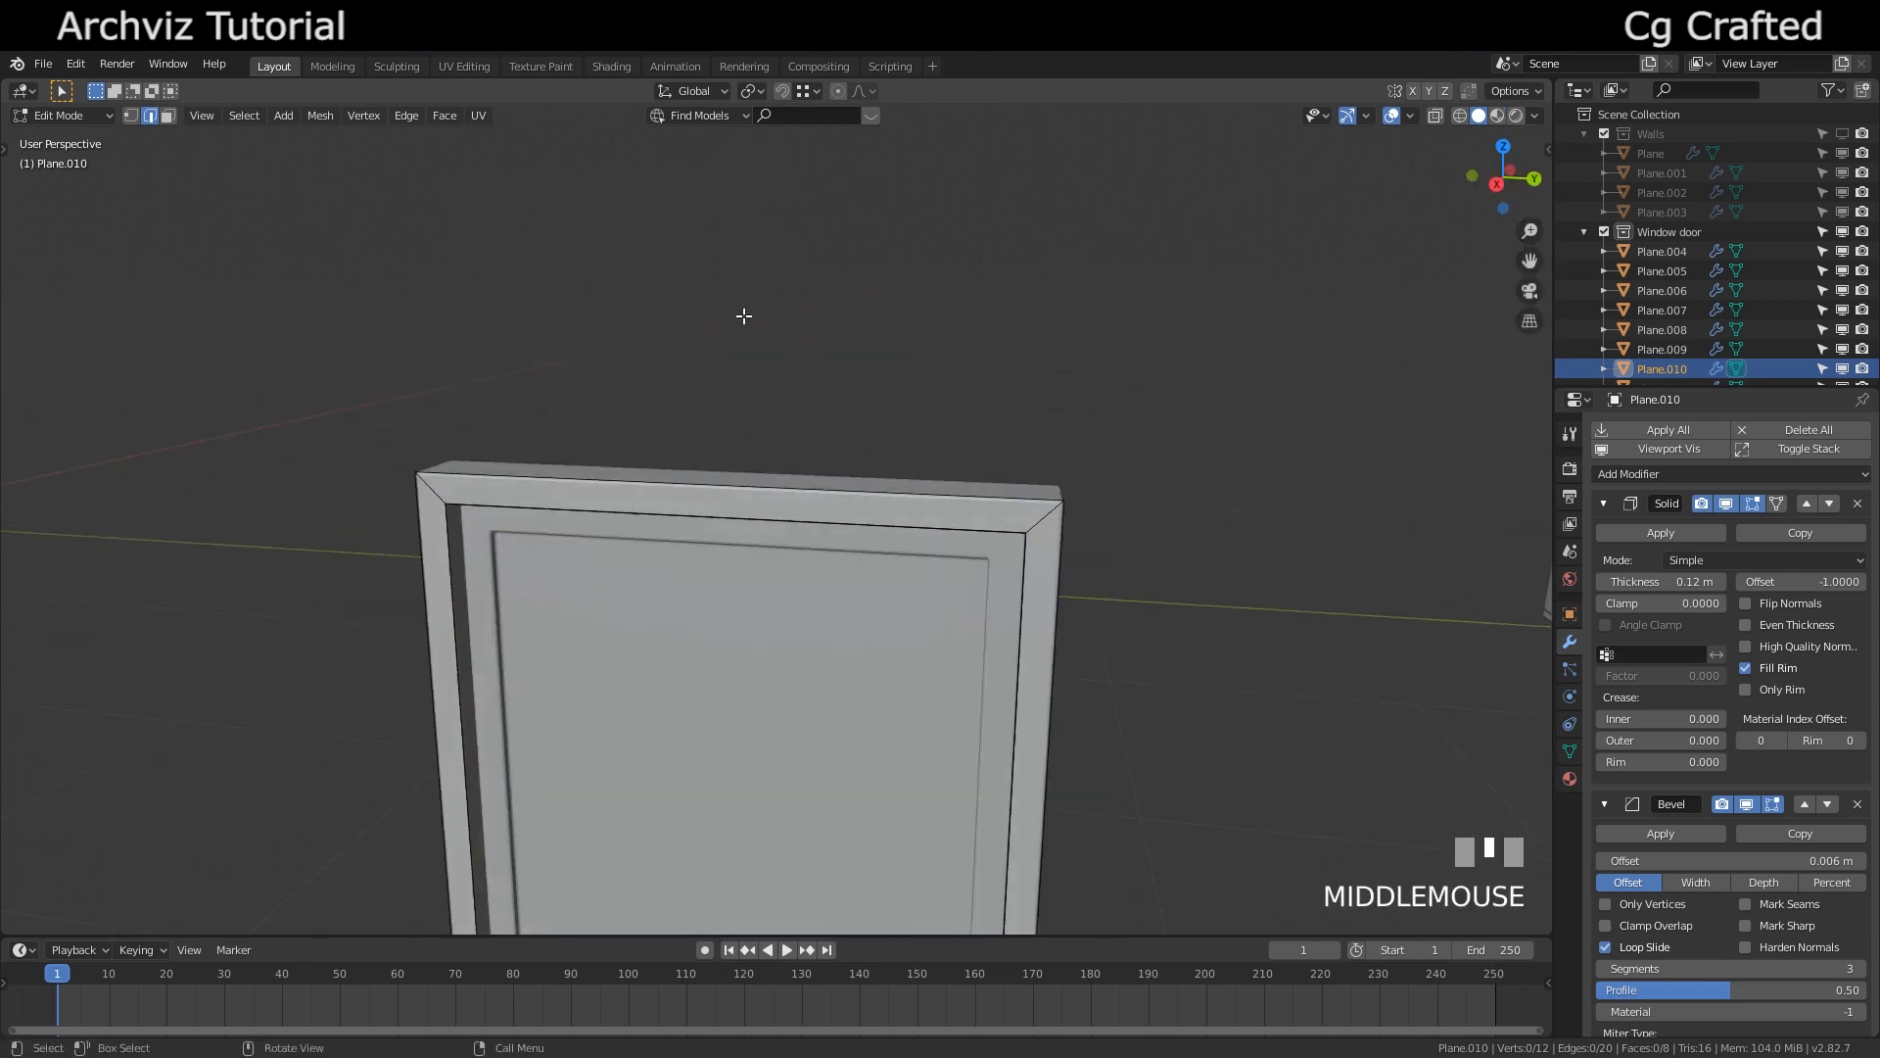
# Scale the inner rim loop of the copied door panel by about 0.872 along Y and Z
pyautogui.press('Tab')
pyautogui.click(608, 542)
pyautogui.moveTo(609, 542); pyautogui.dragTo(862, 572, button='middle')
pyautogui.keyDown('shift'); pyautogui.moveTo(862, 573); pyautogui.dragTo(793, 401, button='middle'); pyautogui.keyUp('shift')
pyautogui.press('Tab')
pyautogui.moveTo(793, 401); pyautogui.dragTo(712, 392, button='middle')
pyautogui.scroll(3, 1082, 345)
pyautogui.keyDown('alt'); pyautogui.click(1086, 305); pyautogui.keyUp('alt')
pyautogui.press('s')
pyautogui.press('Escape')
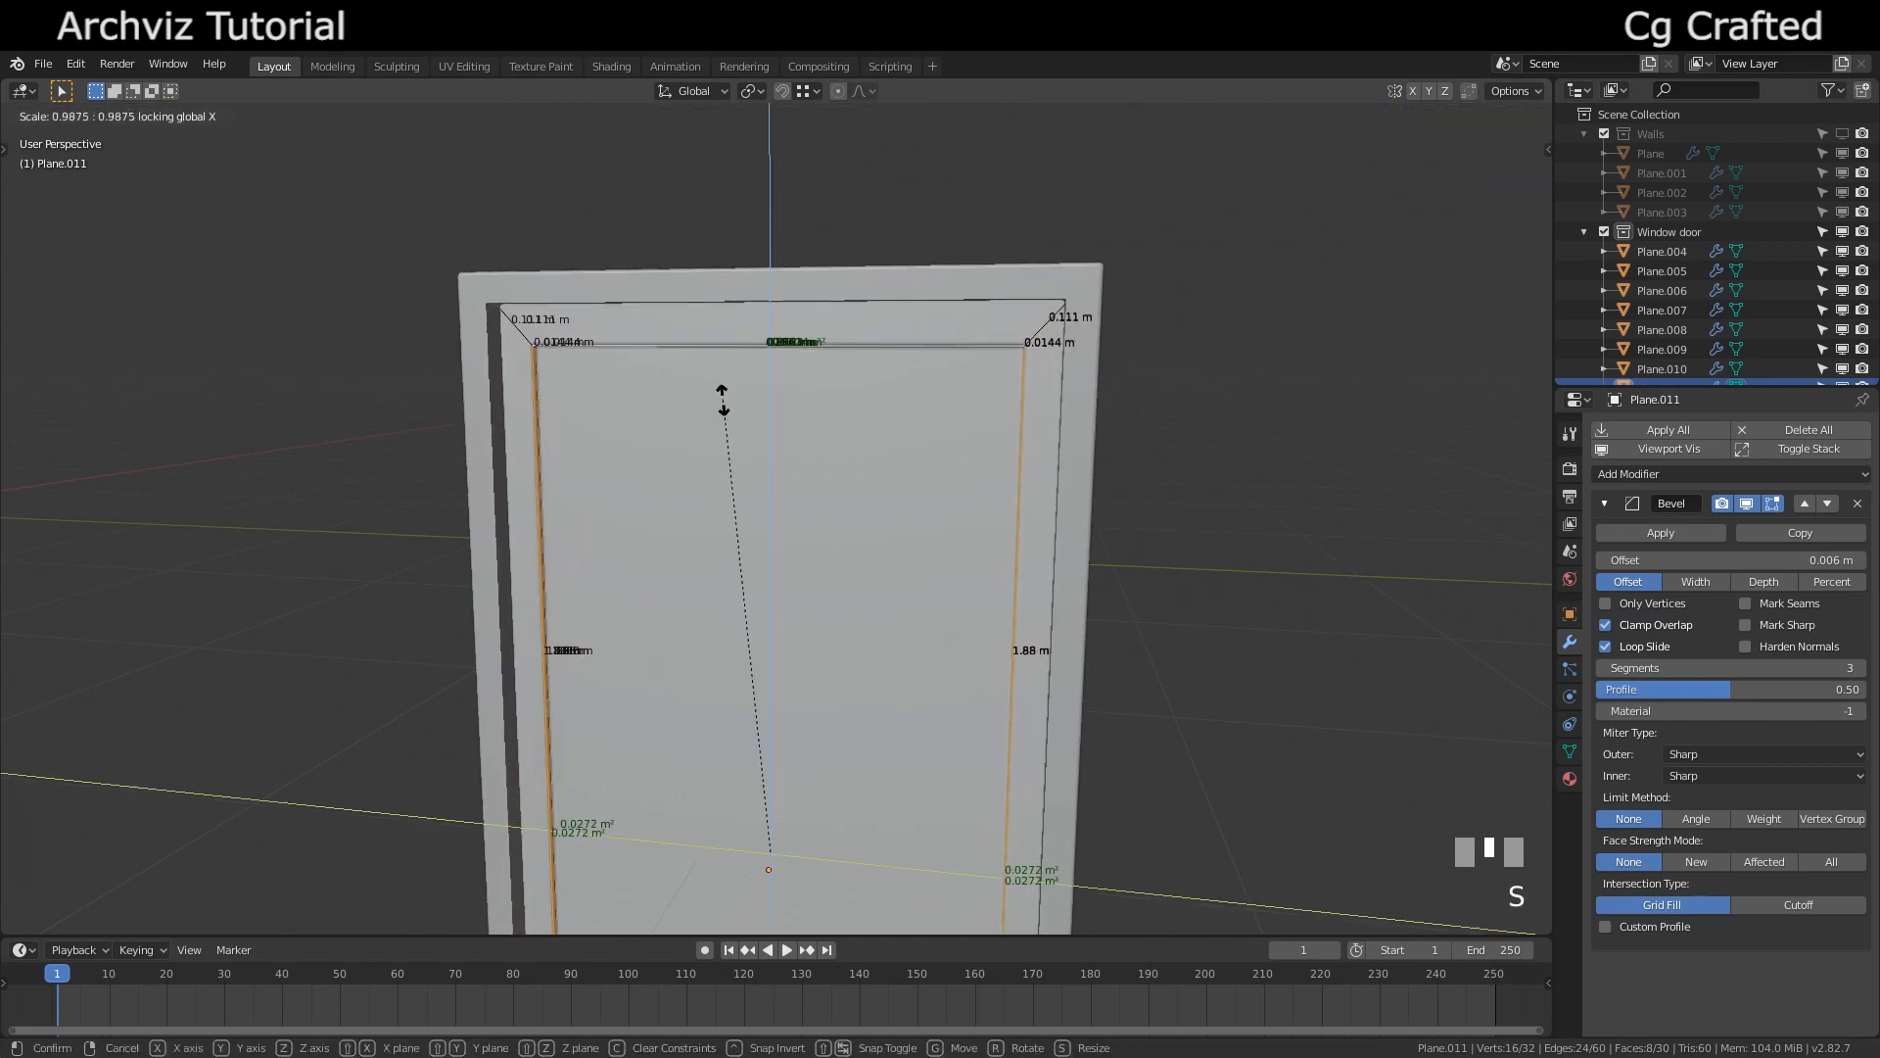
pyautogui.click(764, 446)
# Stretch the copied panel's inner rim loop by about 1.044 along Z
pyautogui.keyDown('shift'); pyautogui.moveTo(705, 578); pyautogui.dragTo(652, 333, button='middle'); pyautogui.keyUp('shift')
pyautogui.scroll(-3, 667, 495)
pyautogui.press('s')
pyautogui.press('z')
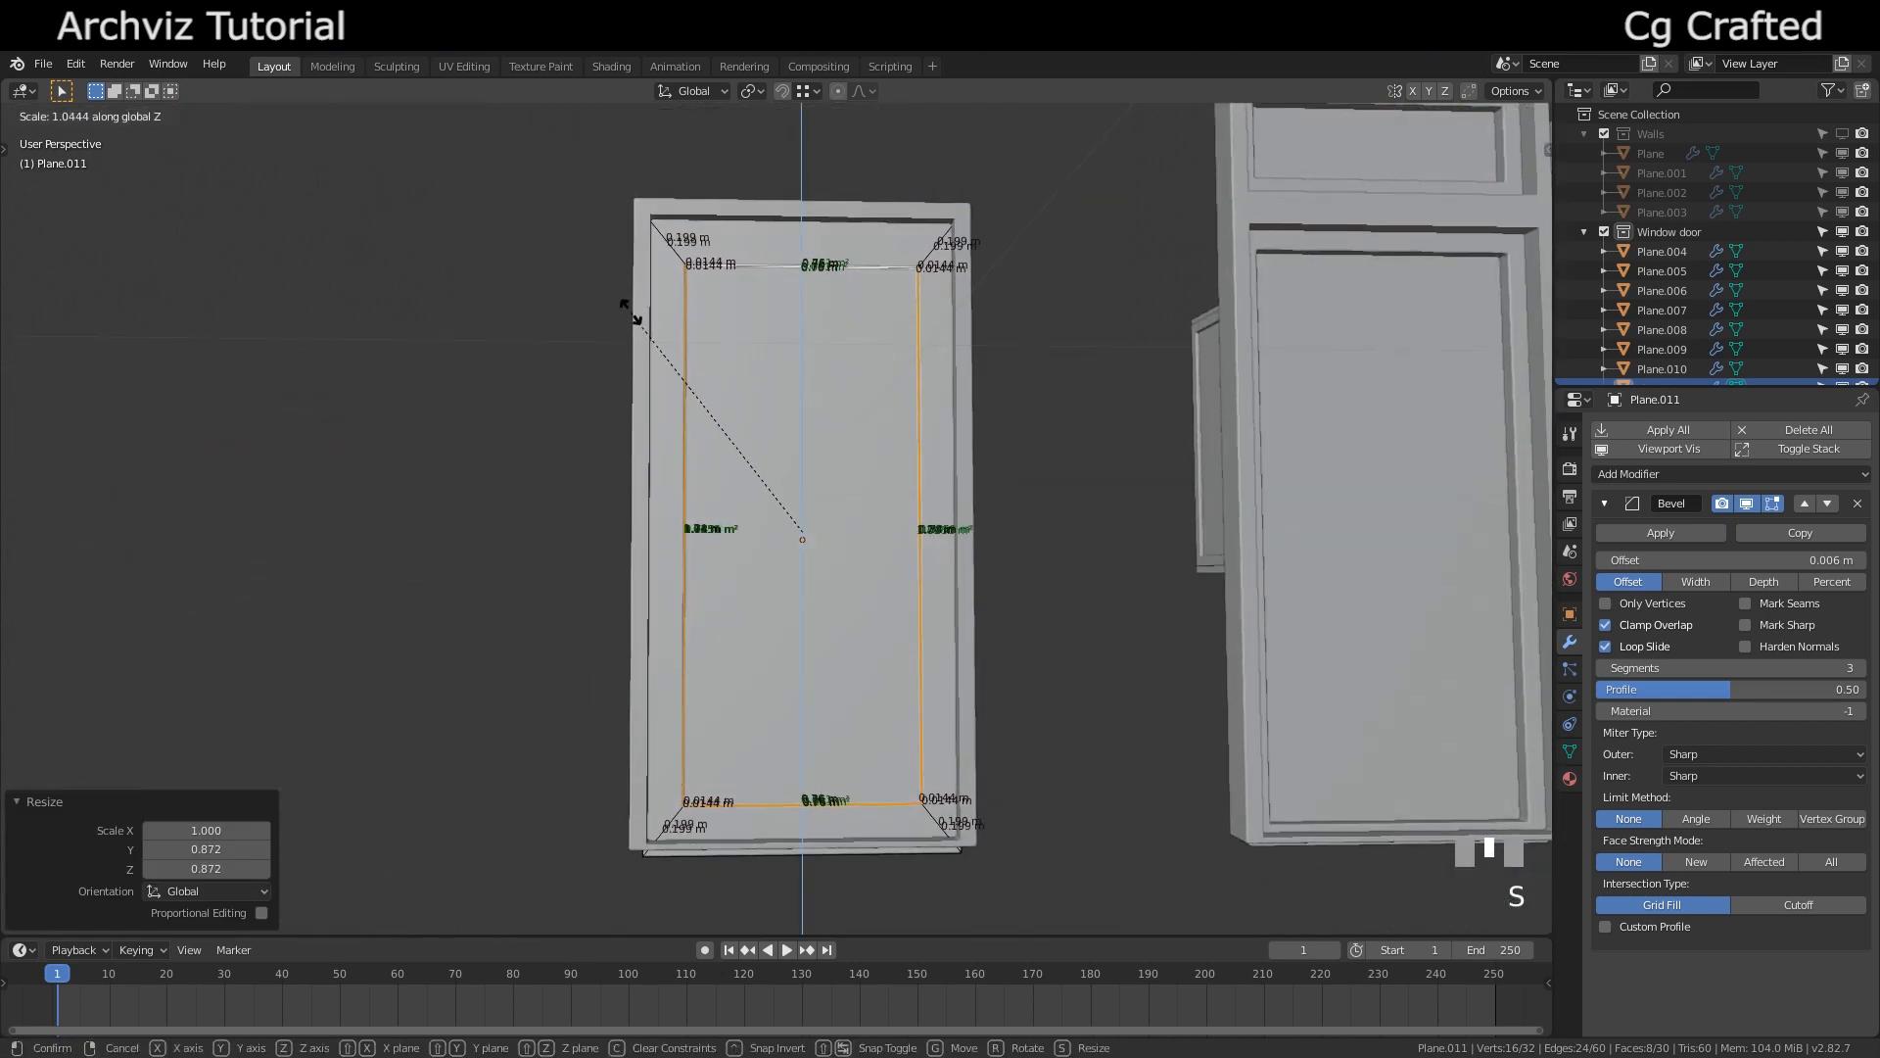
pyautogui.click(623, 305)
pyautogui.press('Tab')
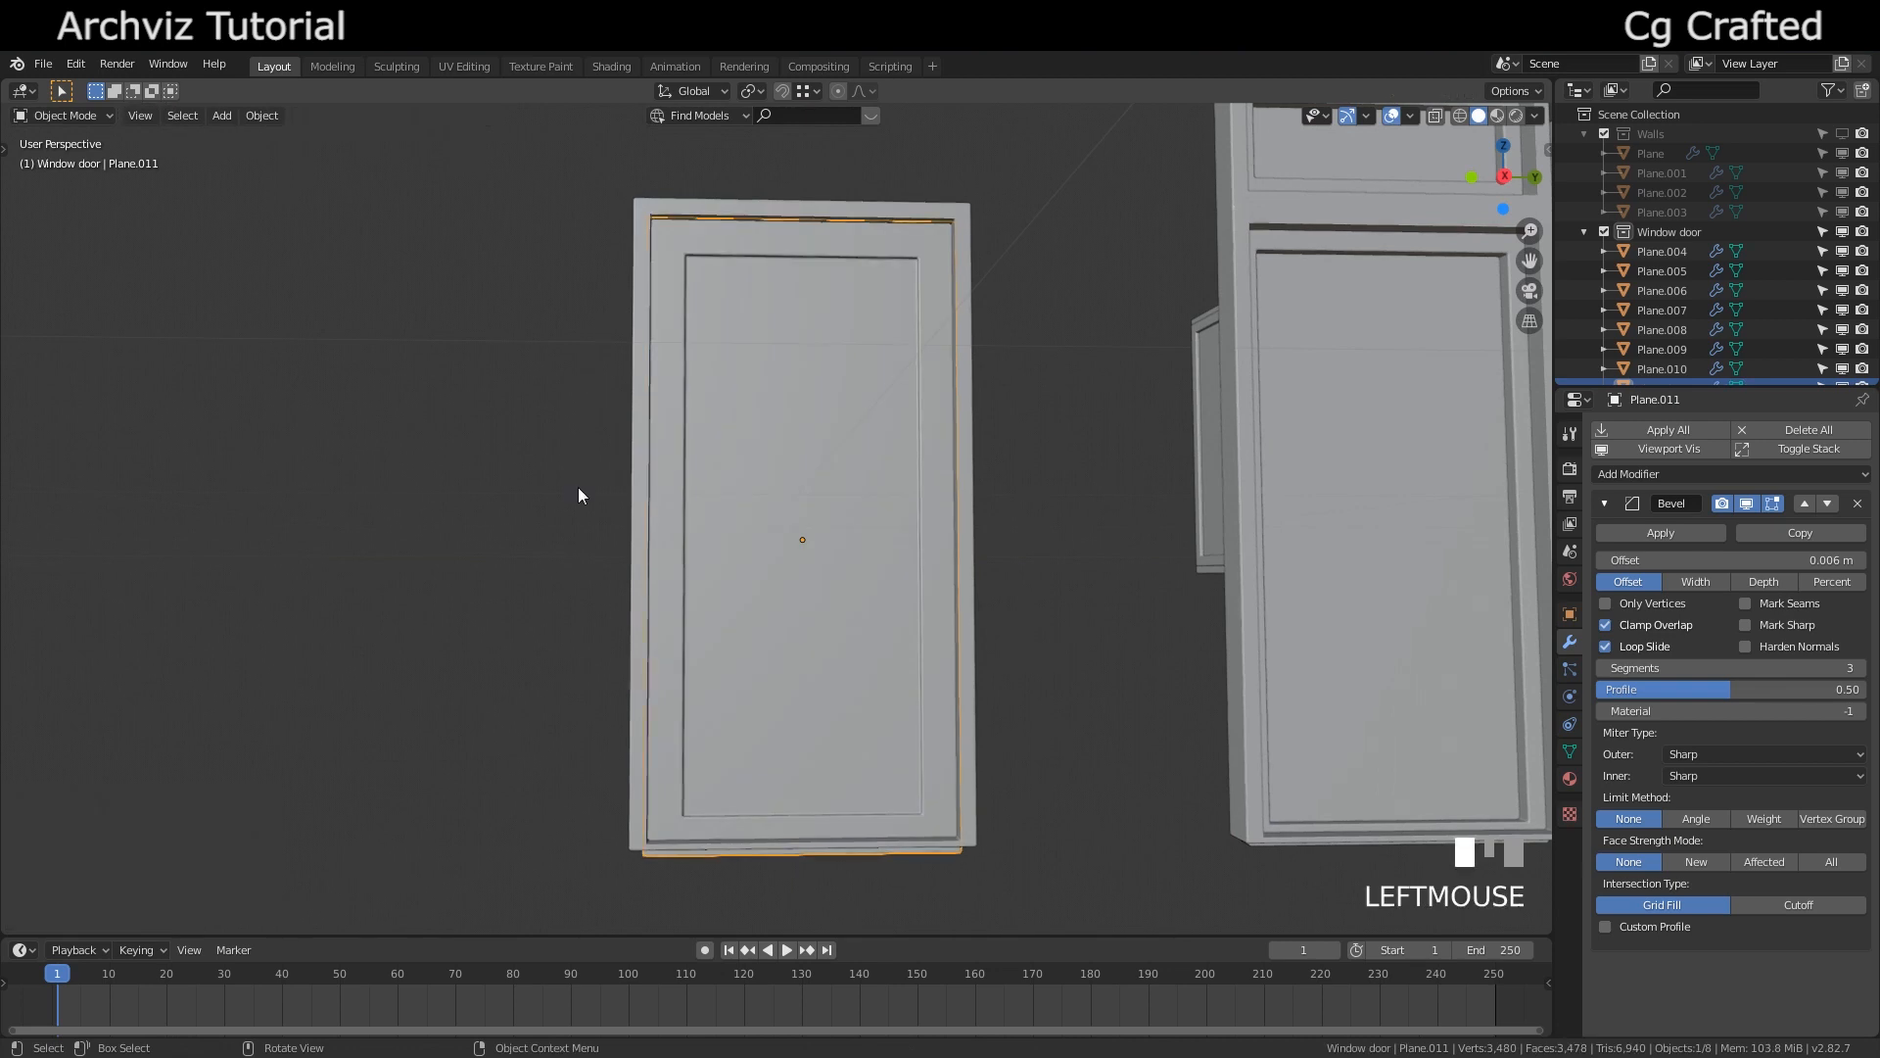
# Raise the bottom rail face loop of the copied door panel about 0.032 m along Z
pyautogui.moveTo(578, 485); pyautogui.dragTo(633, 667, button='middle')
pyautogui.press('Tab')
pyautogui.keyDown('shift'); pyautogui.moveTo(702, 806); pyautogui.dragTo(729, 699, button='middle'); pyautogui.keyUp('shift')
pyautogui.press('3')
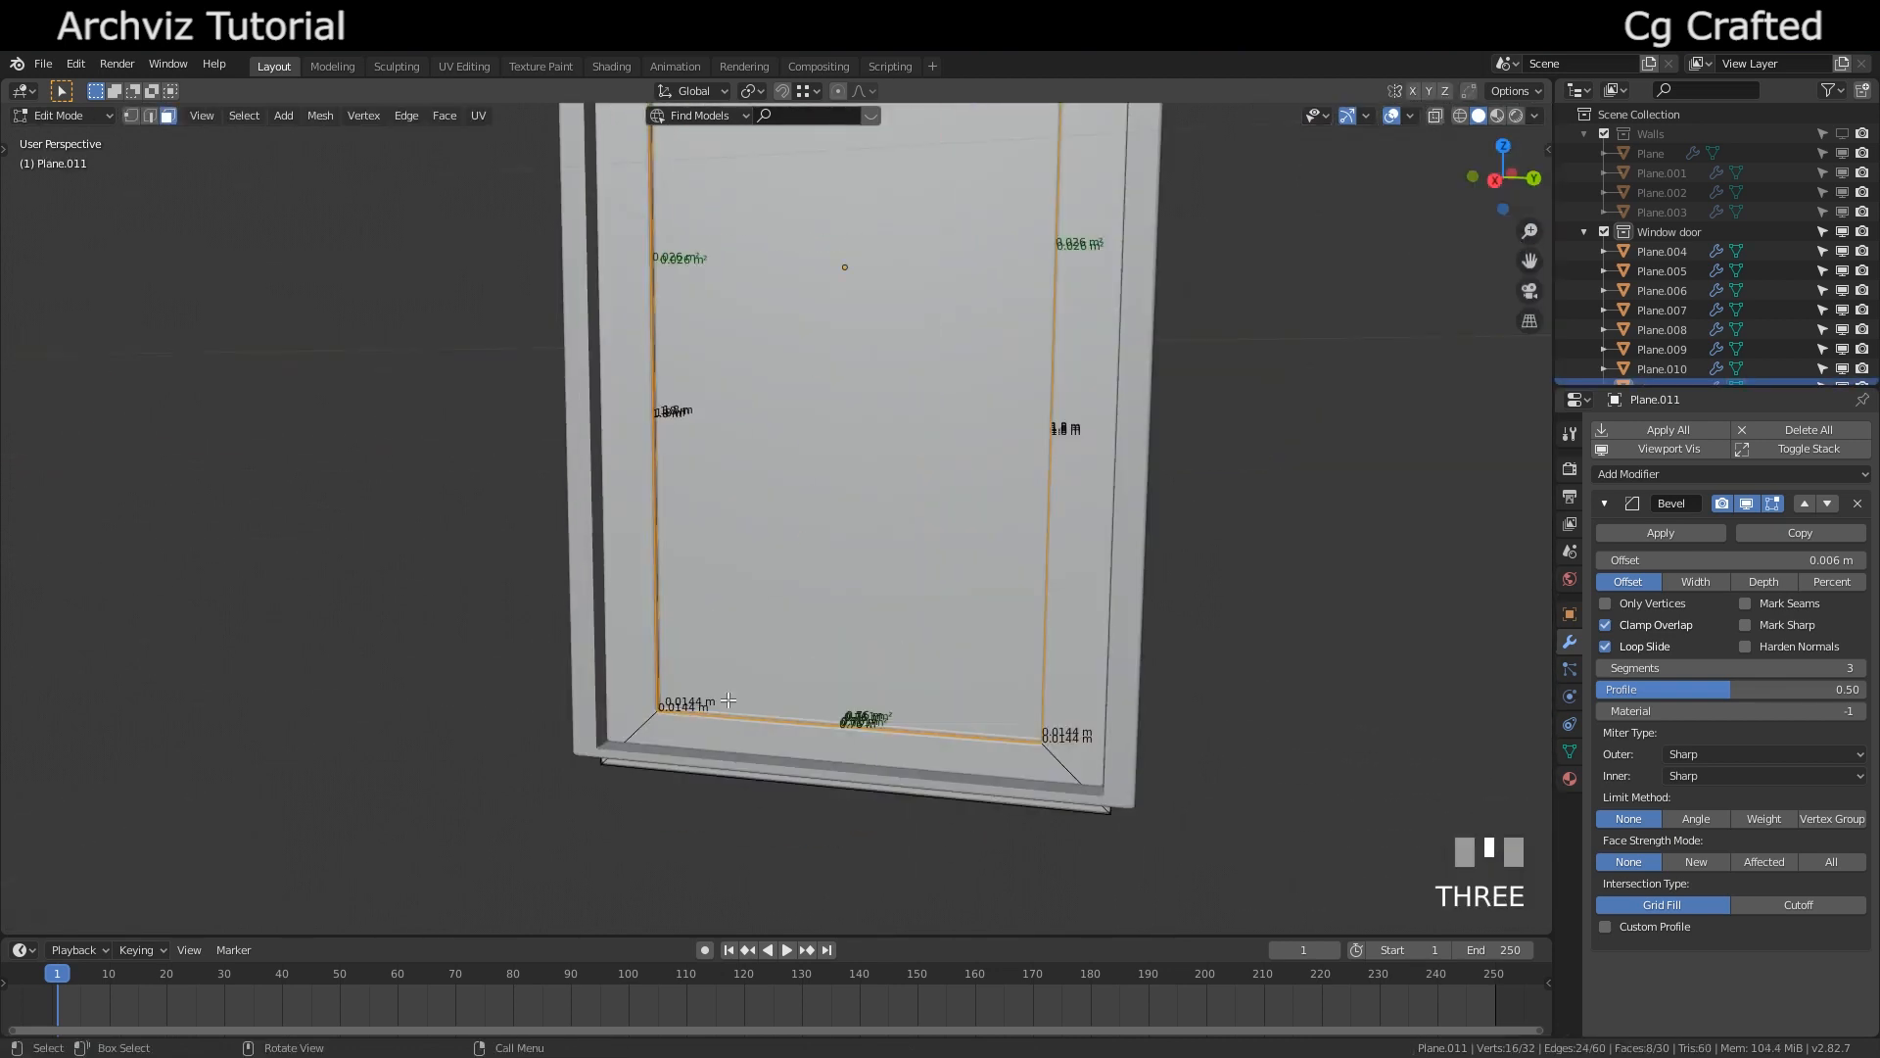
pyautogui.press('g')
pyautogui.press('z')
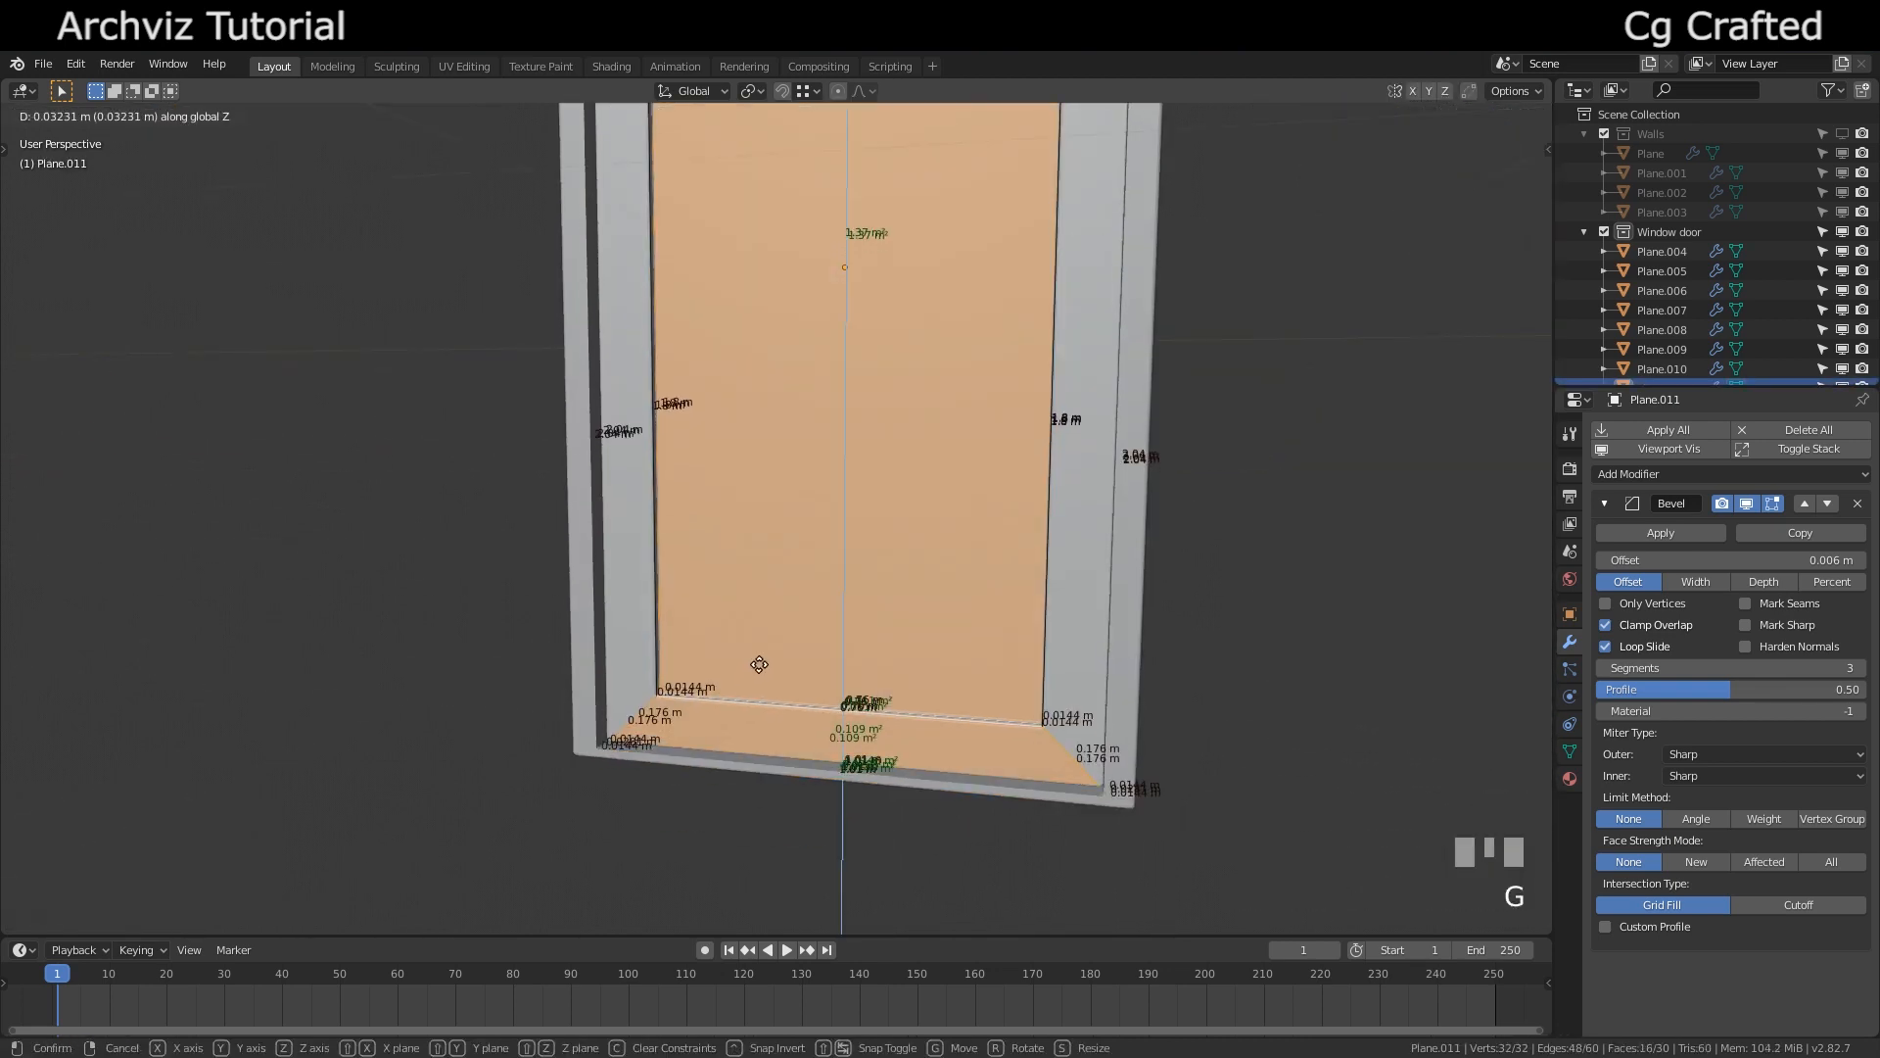
pyautogui.click(758, 657)
pyautogui.press('Tab')
# Raise the bottom face of the original door's inner frame about 0.05 m along Z
pyautogui.scroll(-3, 1059, 790)
pyautogui.keyDown('shift'); pyautogui.moveTo(1059, 789); pyautogui.dragTo(507, 537, button='middle'); pyautogui.keyUp('shift')
pyautogui.click(767, 458)
pyautogui.press('Tab')
pyautogui.moveTo(760, 470); pyautogui.dragTo(723, 512, button='middle')
pyautogui.scroll(3, 1133, 584)
pyautogui.press('Tab')
pyautogui.click(1055, 574)
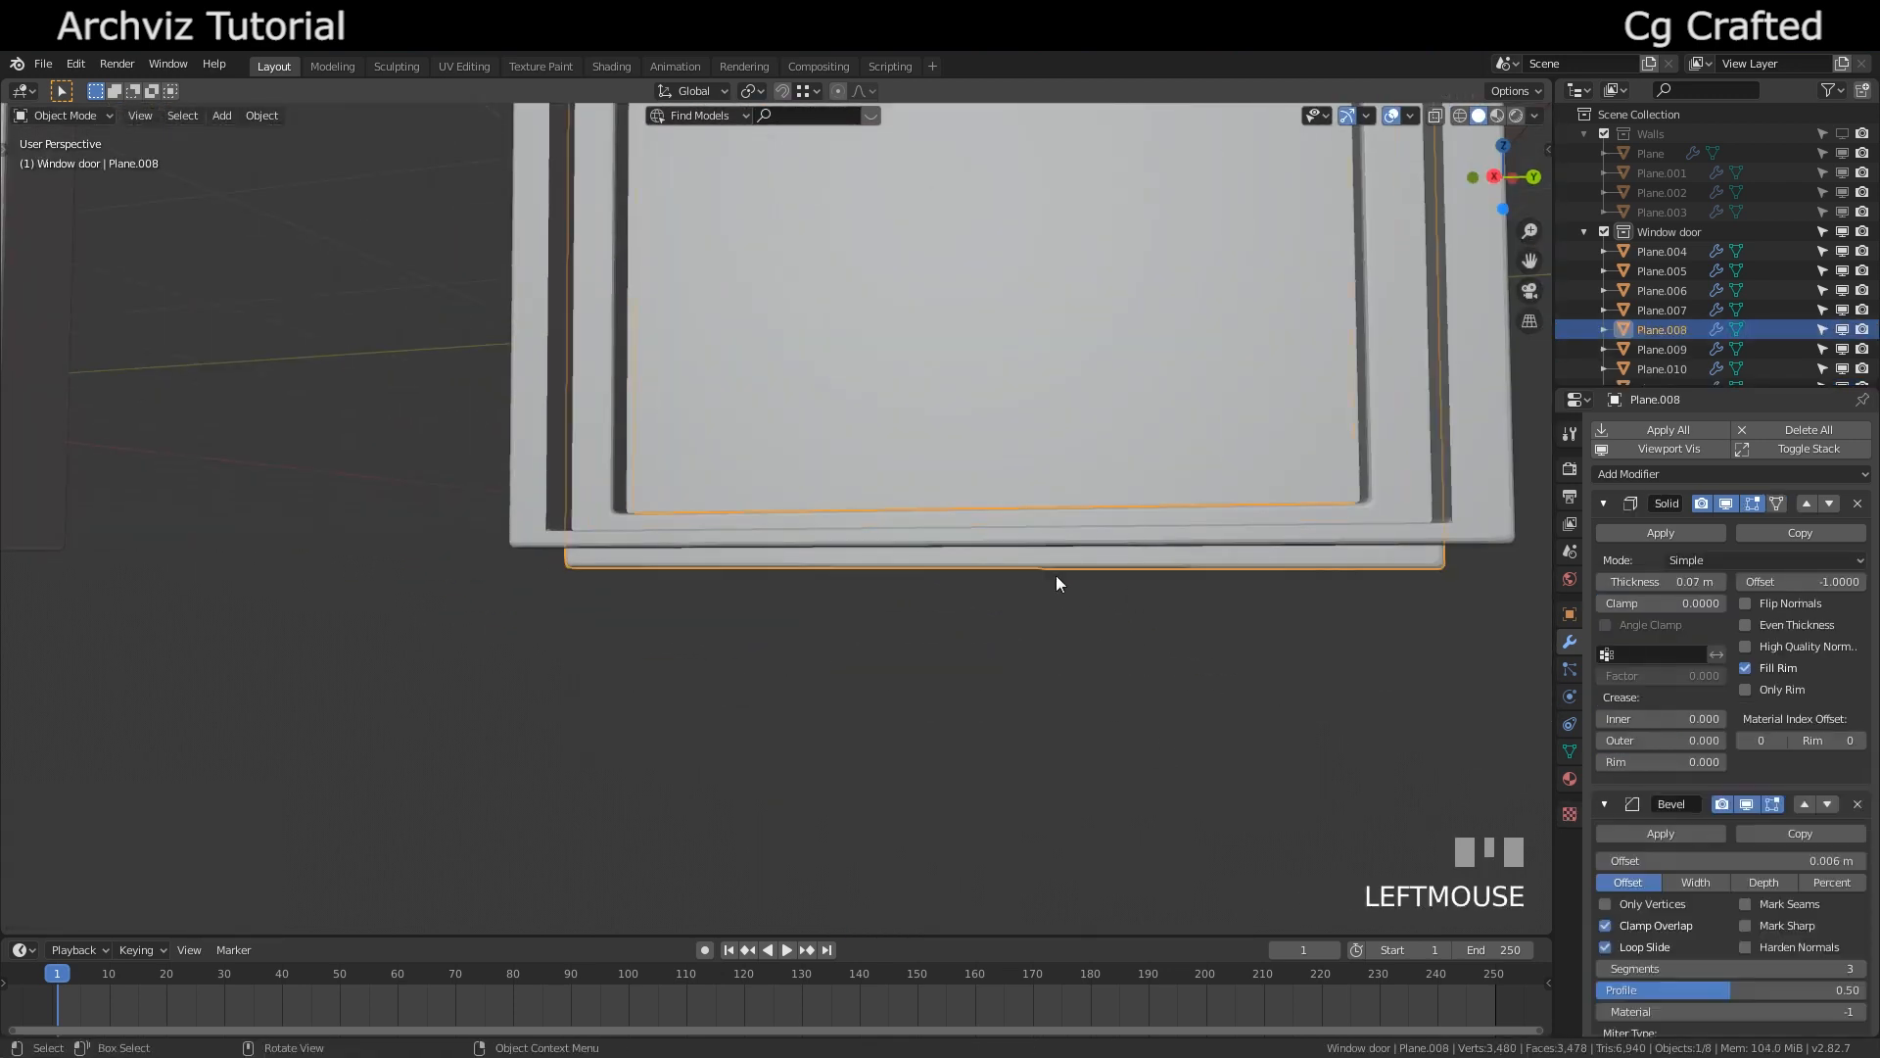
pyautogui.press('Tab')
pyautogui.keyDown('alt'); pyautogui.click(1051, 502); pyautogui.keyUp('alt')
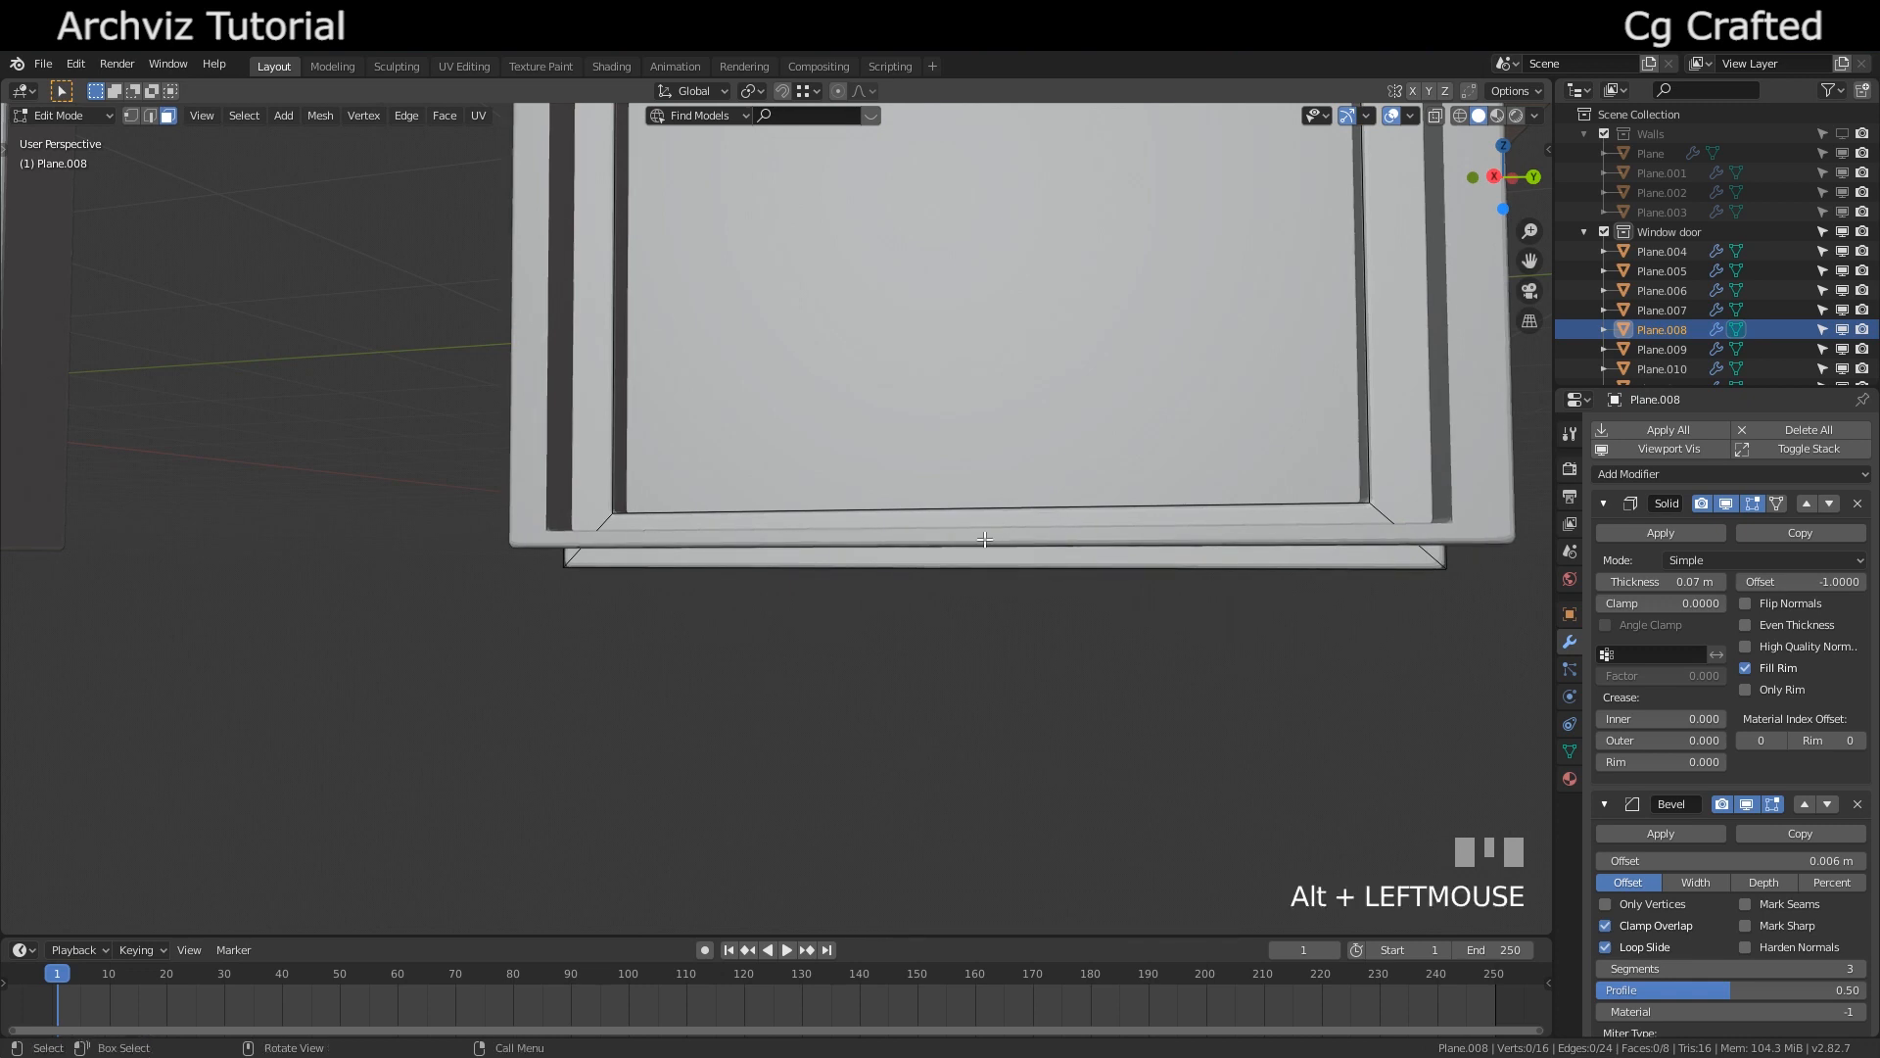
pyautogui.moveTo(984, 538); pyautogui.dragTo(668, 573, button='middle')
pyautogui.press('3')
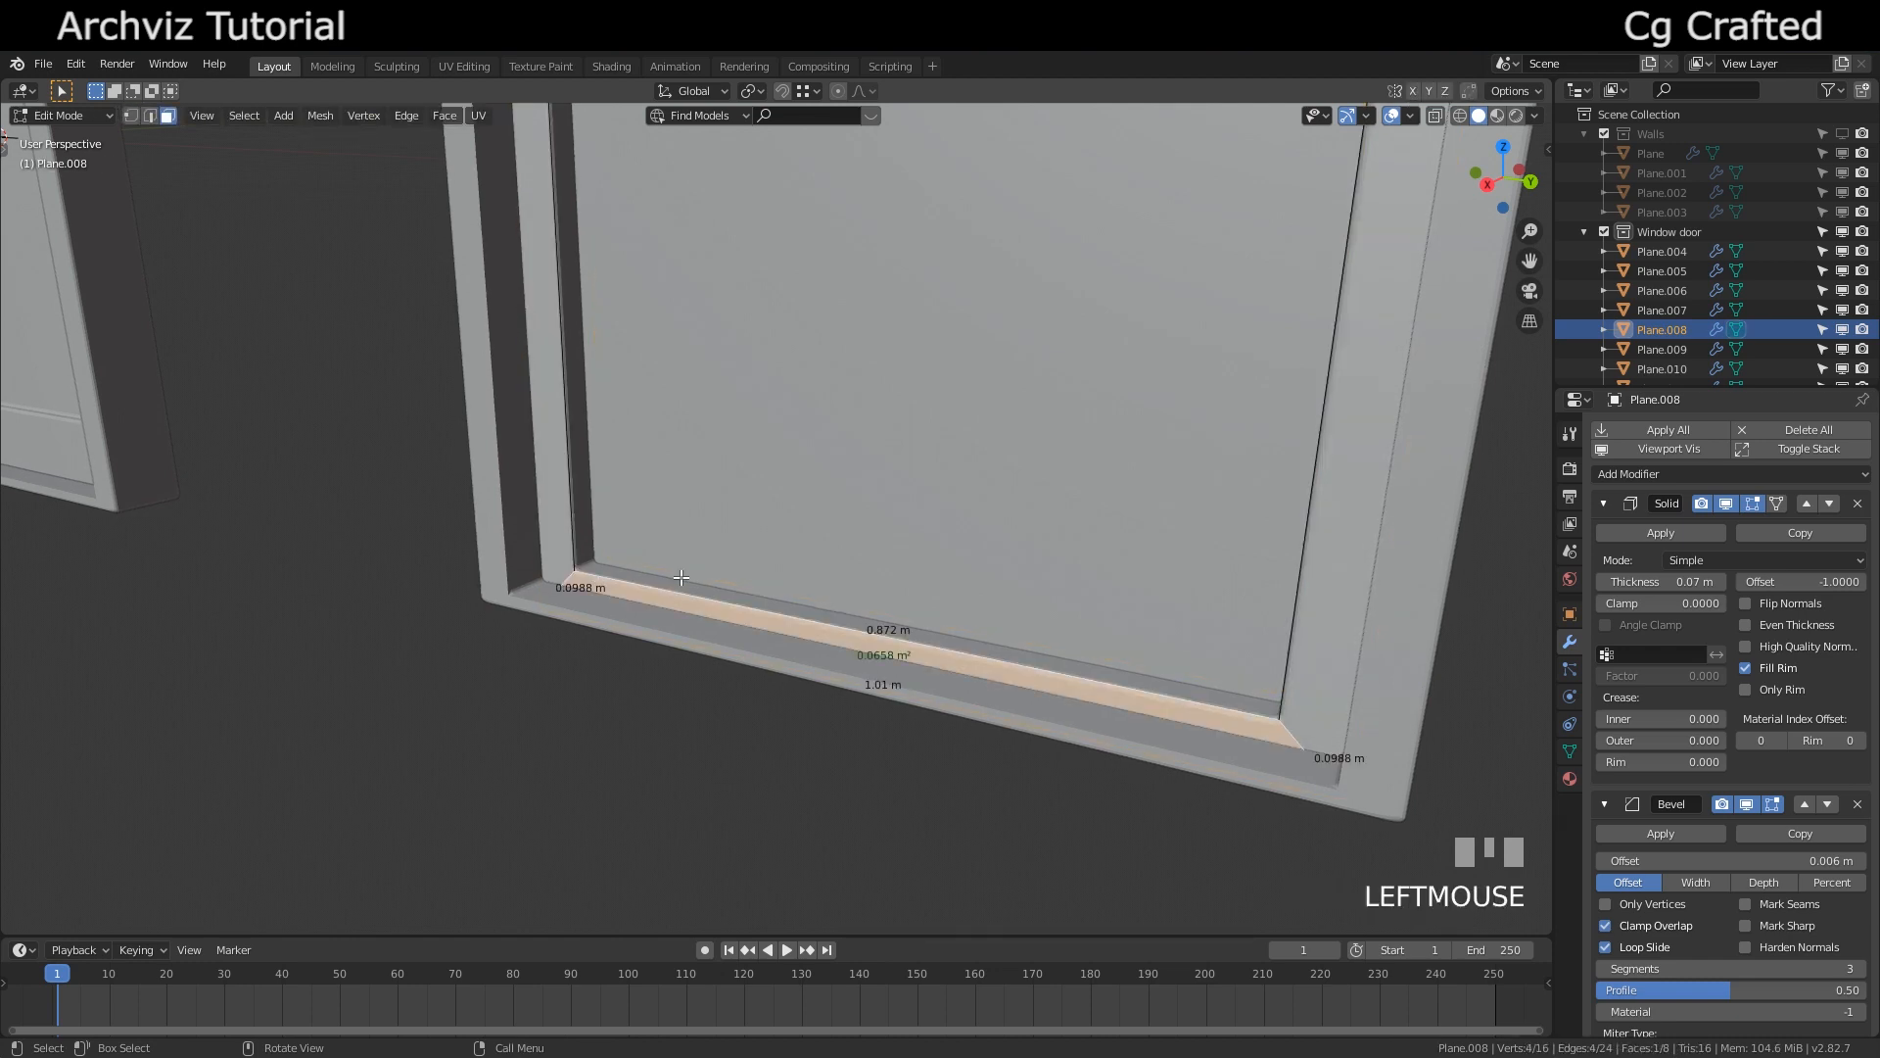
pyautogui.press('g')
pyautogui.press('z')
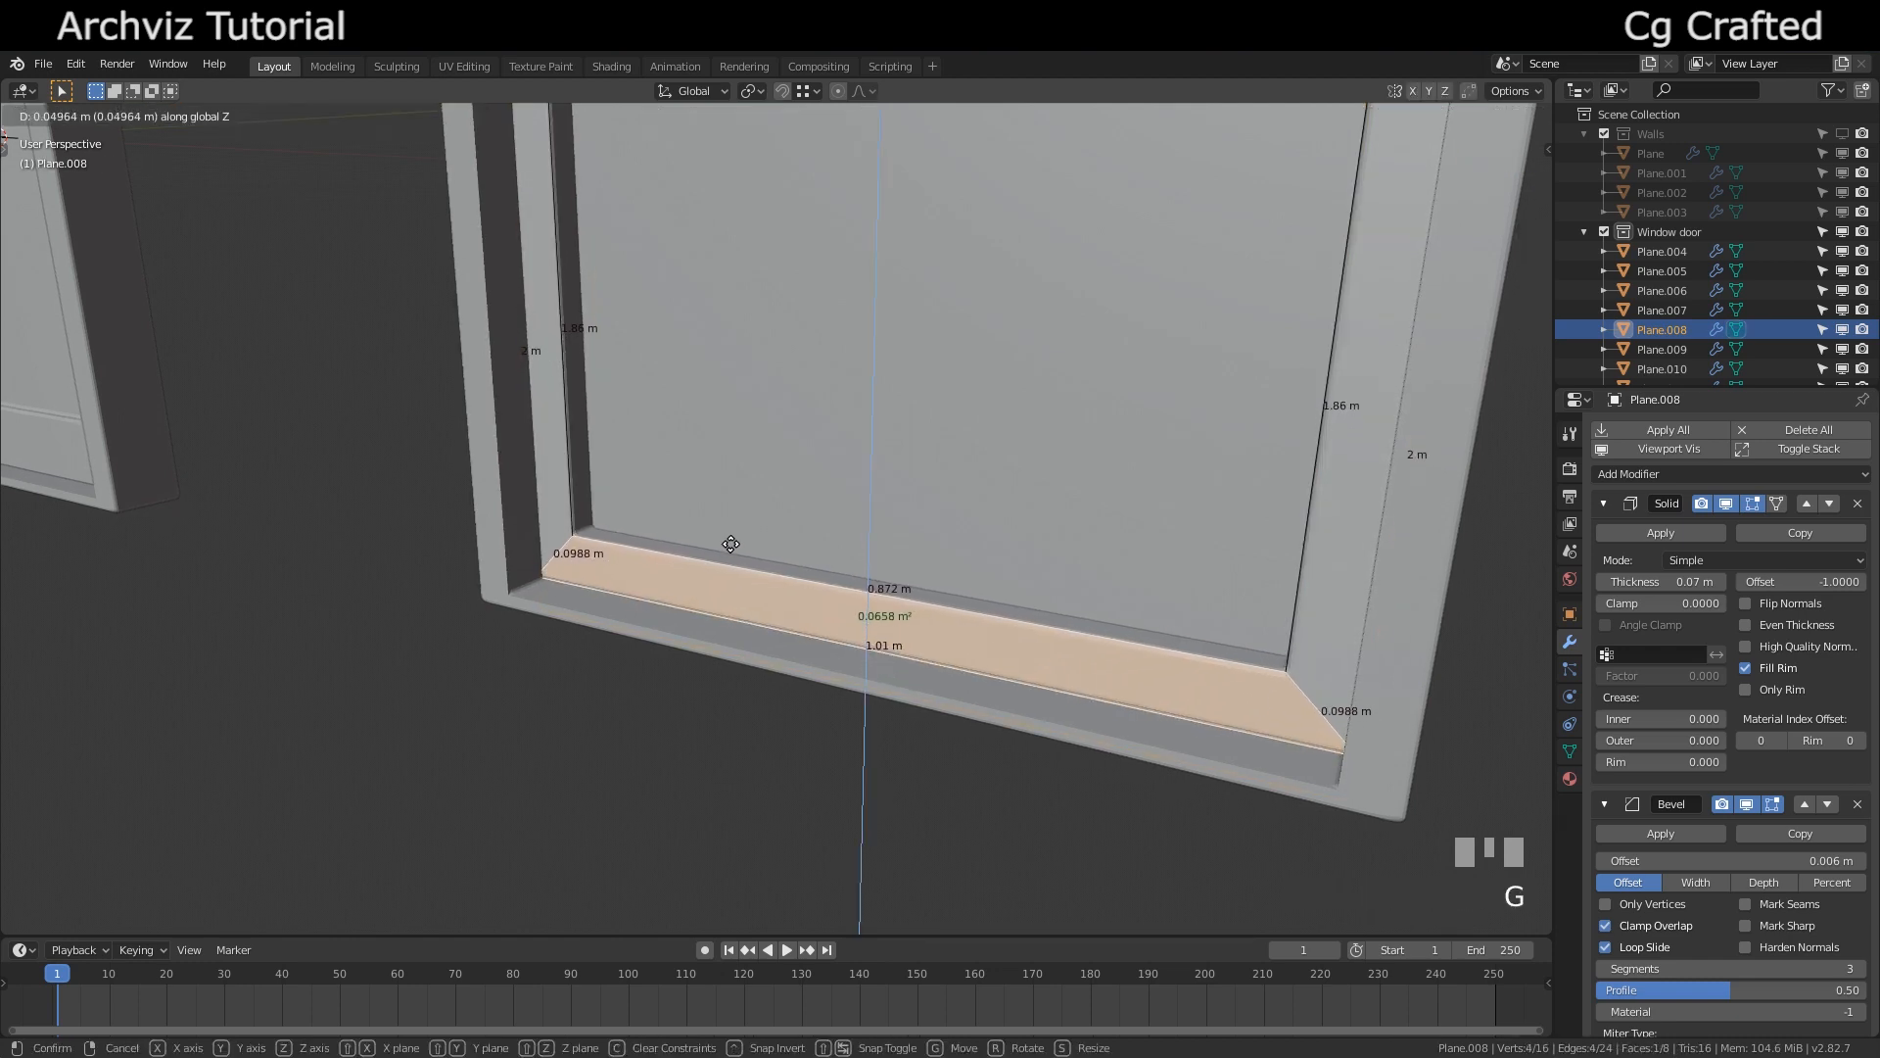
pyautogui.click(731, 543)
pyautogui.press('Tab')
# Examine how the copied door panel fits its outer frame, comparing it with the original door
pyautogui.scroll(-3, 610, 727)
pyautogui.moveTo(609, 727); pyautogui.dragTo(313, 626, button='middle')
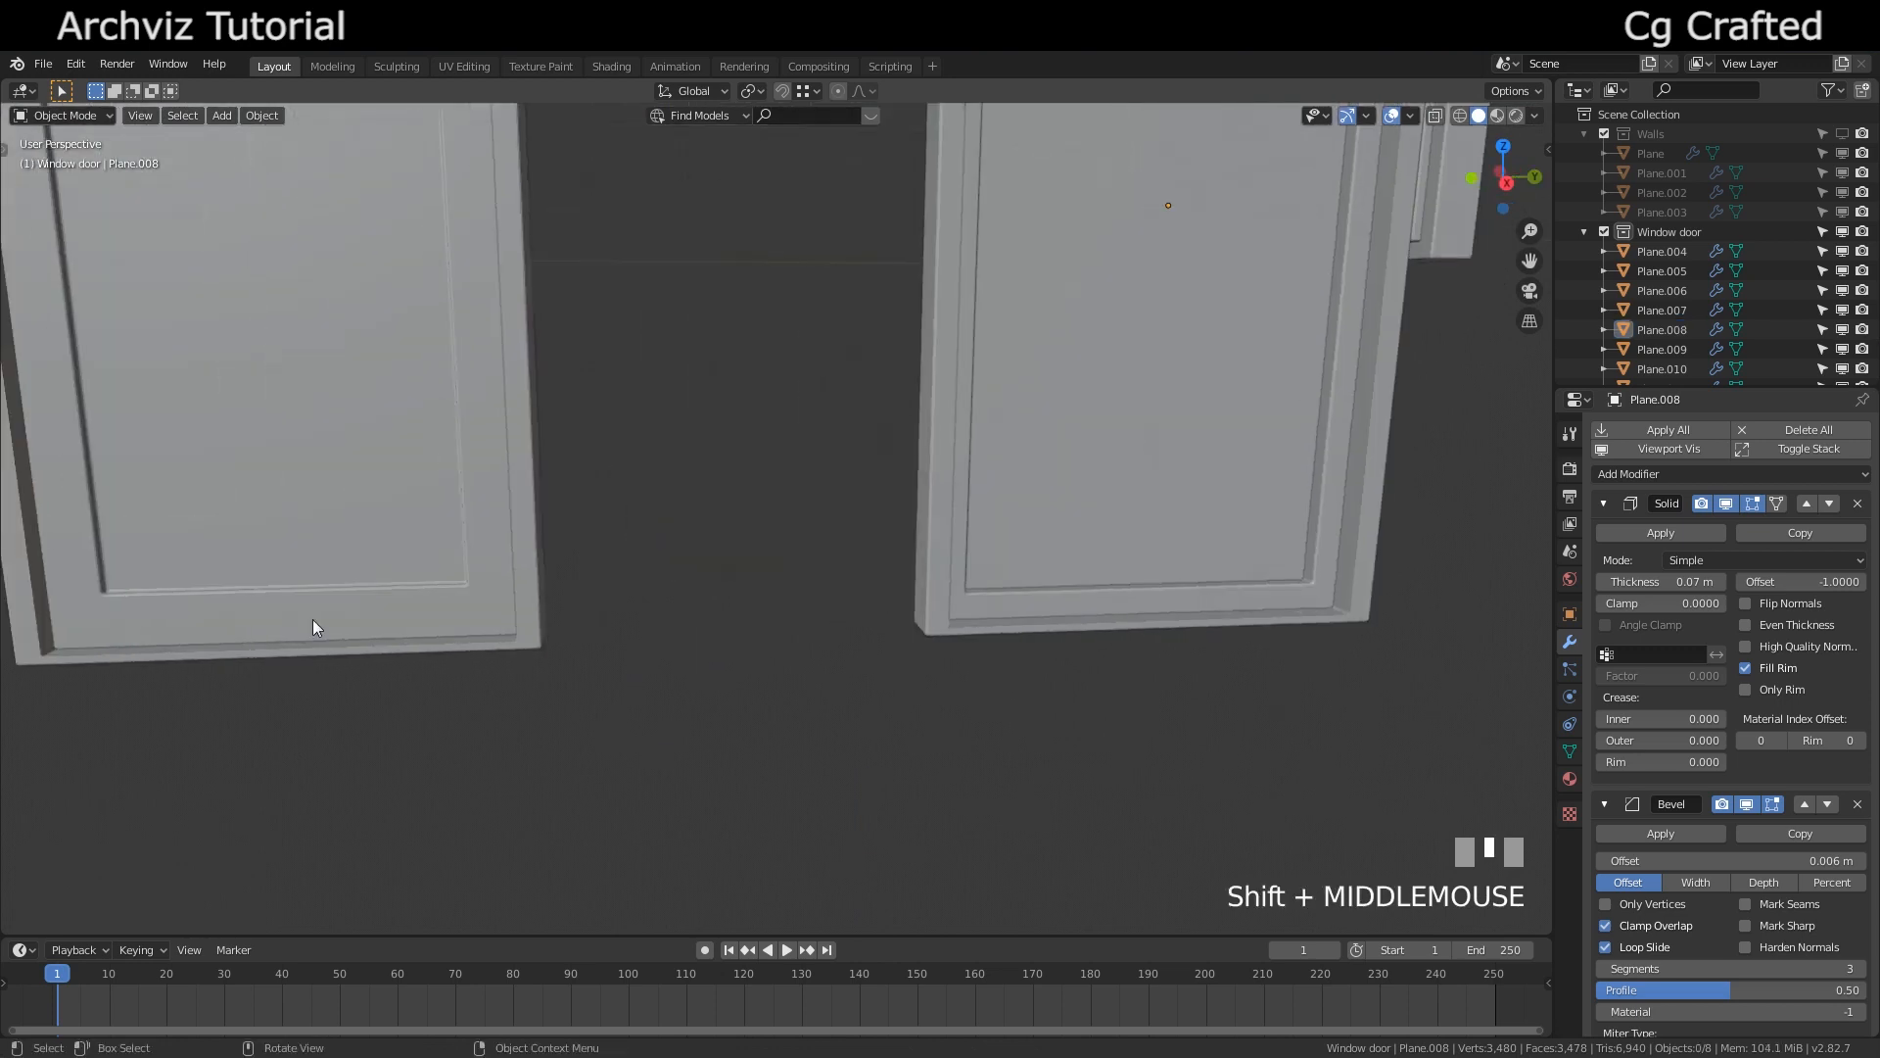
pyautogui.click(218, 612)
pyautogui.scroll(-3, 503, 701)
pyautogui.keyDown('shift'); pyautogui.moveTo(504, 701); pyautogui.dragTo(634, 772, button='middle'); pyautogui.keyUp('shift')
pyautogui.scroll(-2, 352, 529)
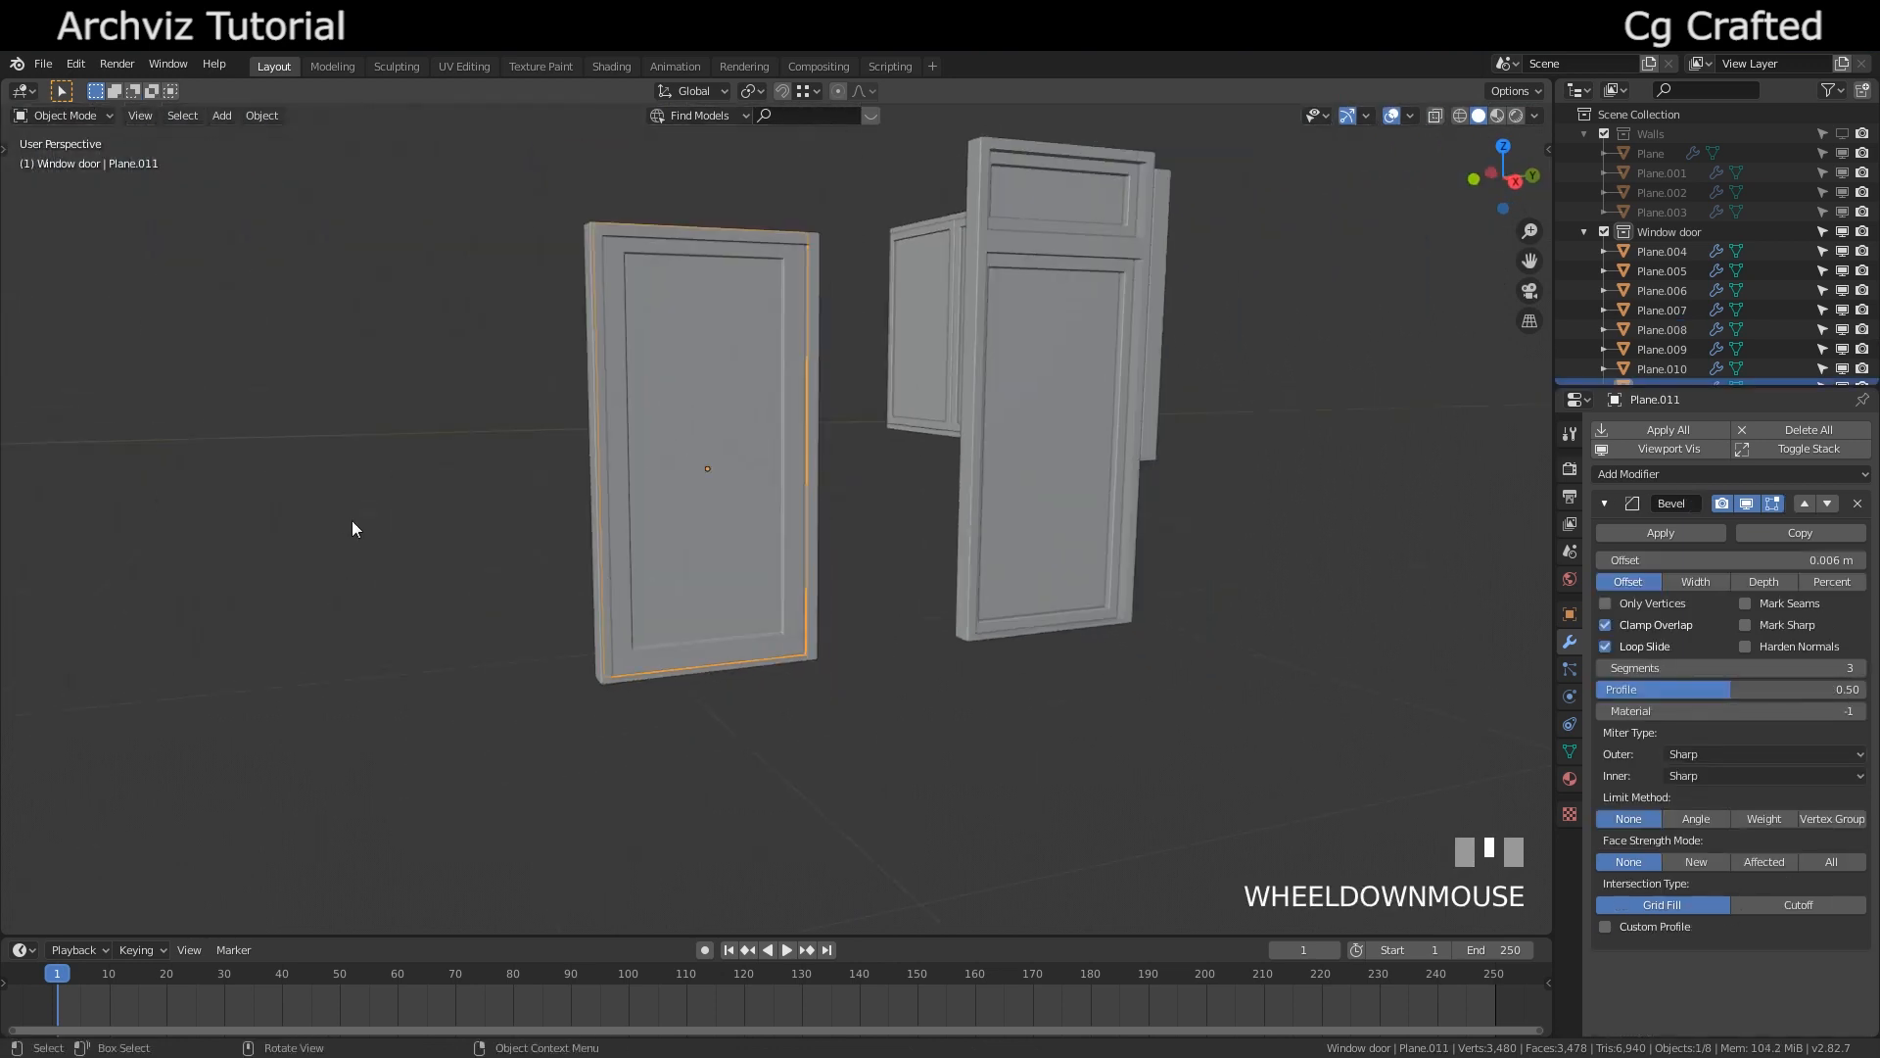
pyautogui.moveTo(352, 529); pyautogui.dragTo(461, 644, button='middle')
pyautogui.click(826, 419)
pyautogui.moveTo(827, 419); pyautogui.dragTo(763, 516, button='middle')
pyautogui.scroll(3, 829, 472)
pyautogui.scroll(2, 876, 362)
pyautogui.moveTo(876, 363); pyautogui.dragTo(910, 445, button='middle')
pyautogui.scroll(2, 1033, 437)
pyautogui.keyDown('shift'); pyautogui.moveTo(1033, 437); pyautogui.dragTo(859, 477, button='middle'); pyautogui.keyUp('shift')
pyautogui.scroll(2, 756, 503)
pyautogui.scroll(-3, 943, 466)
pyautogui.scroll(-2, 894, 480)
pyautogui.moveTo(1083, 467); pyautogui.dragTo(839, 588, button='middle')
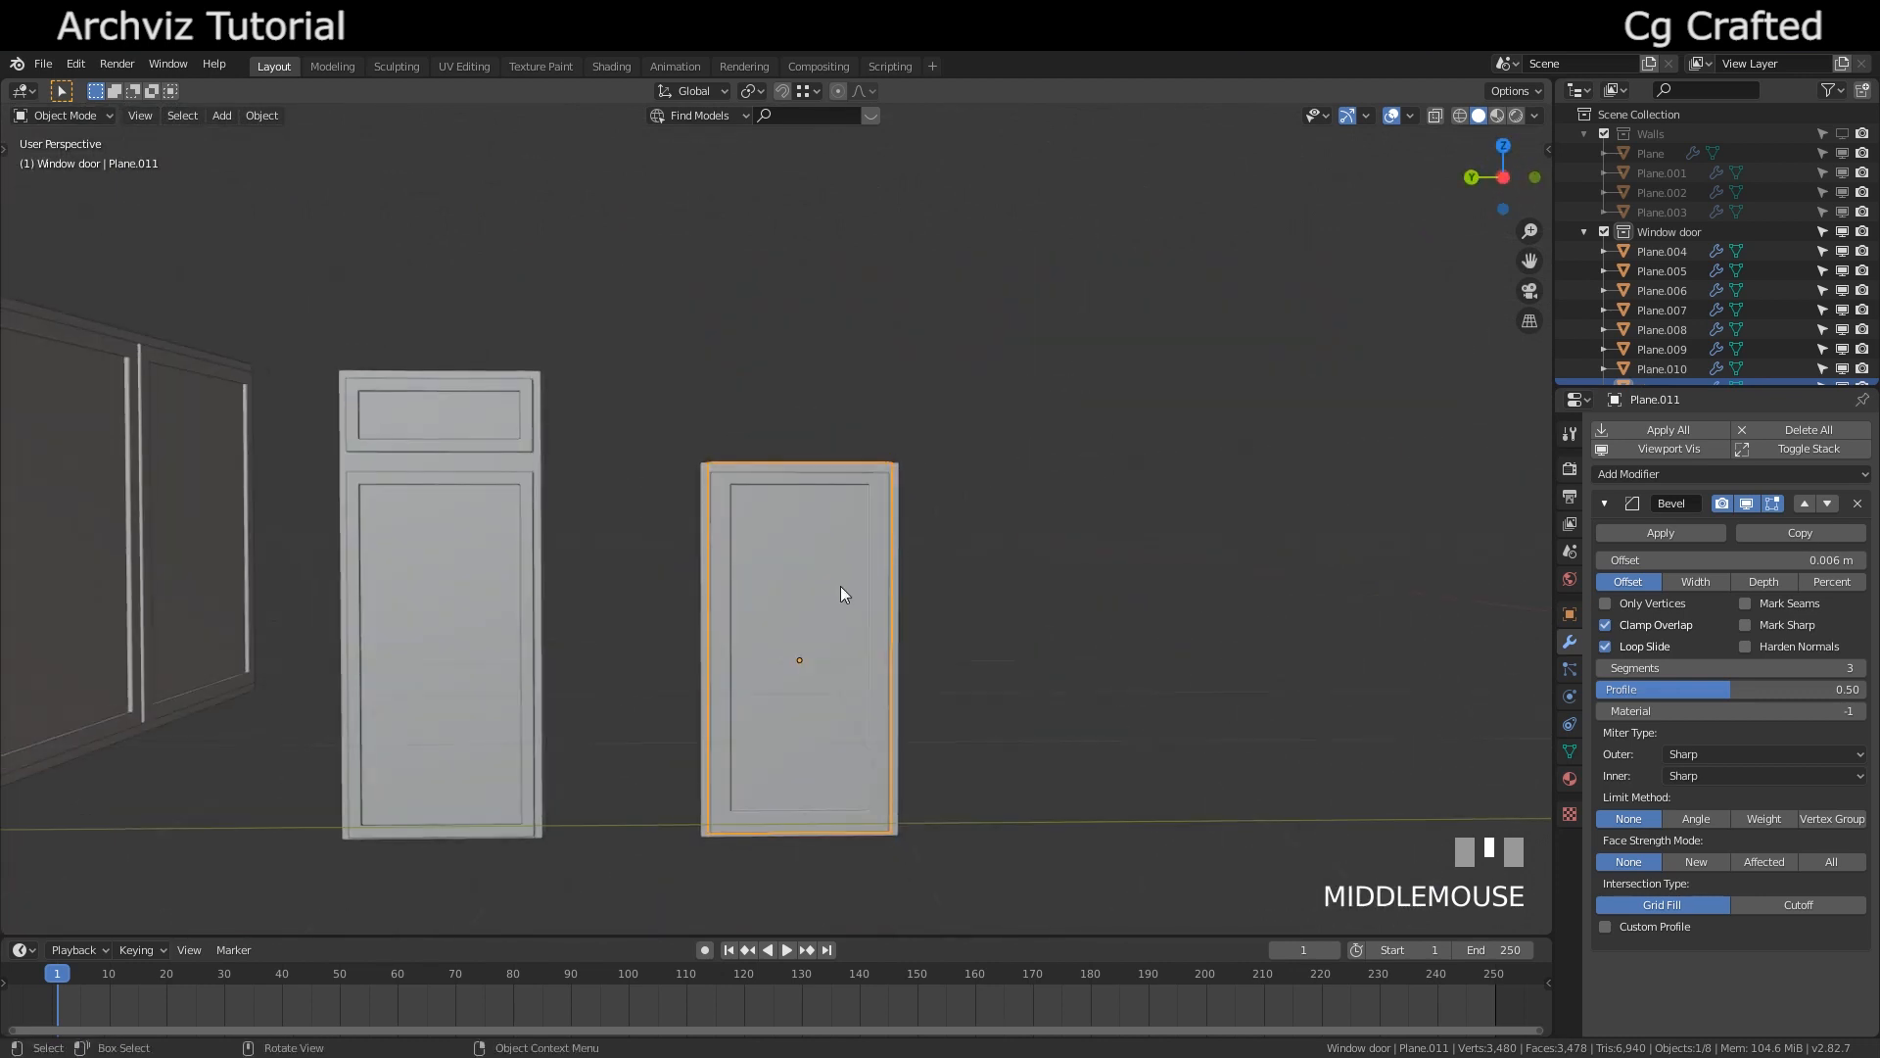
# Try lowering the copied panel's top face loop about 0.059 m along Z
pyautogui.press('Tab')
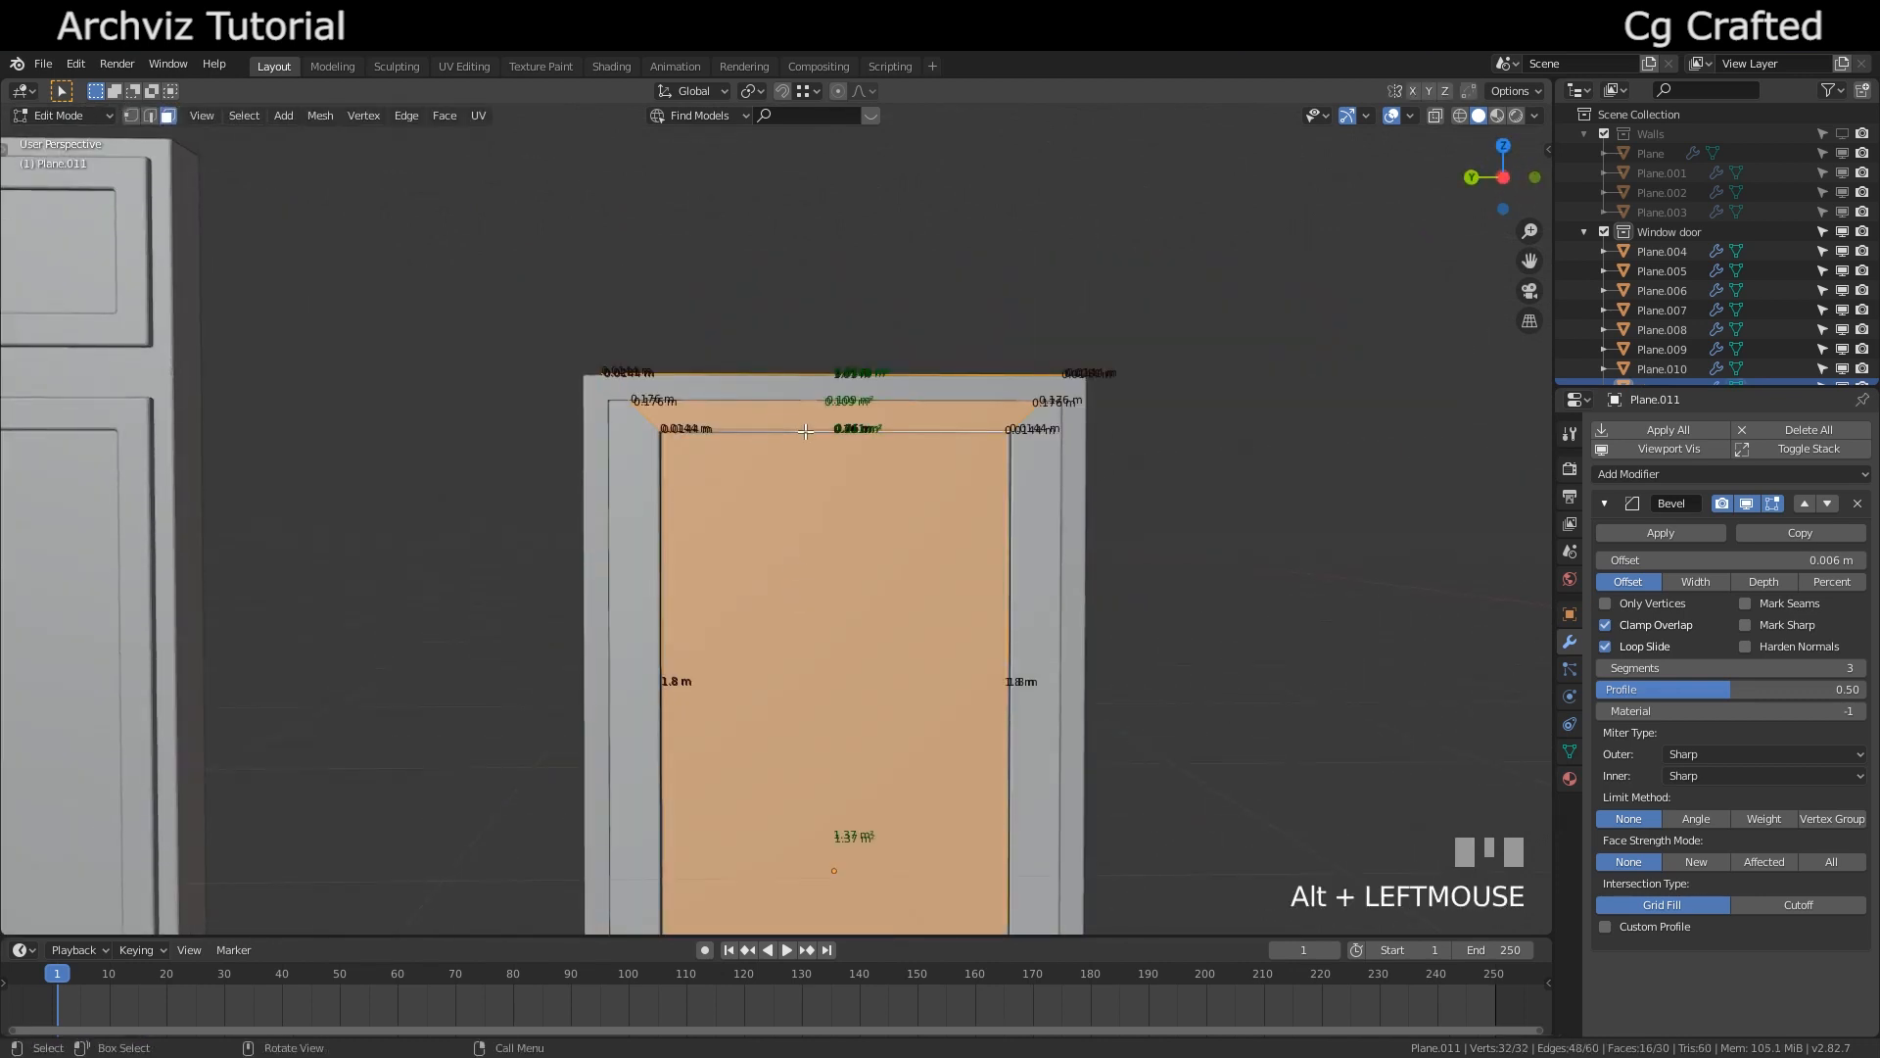
pyautogui.press('g')
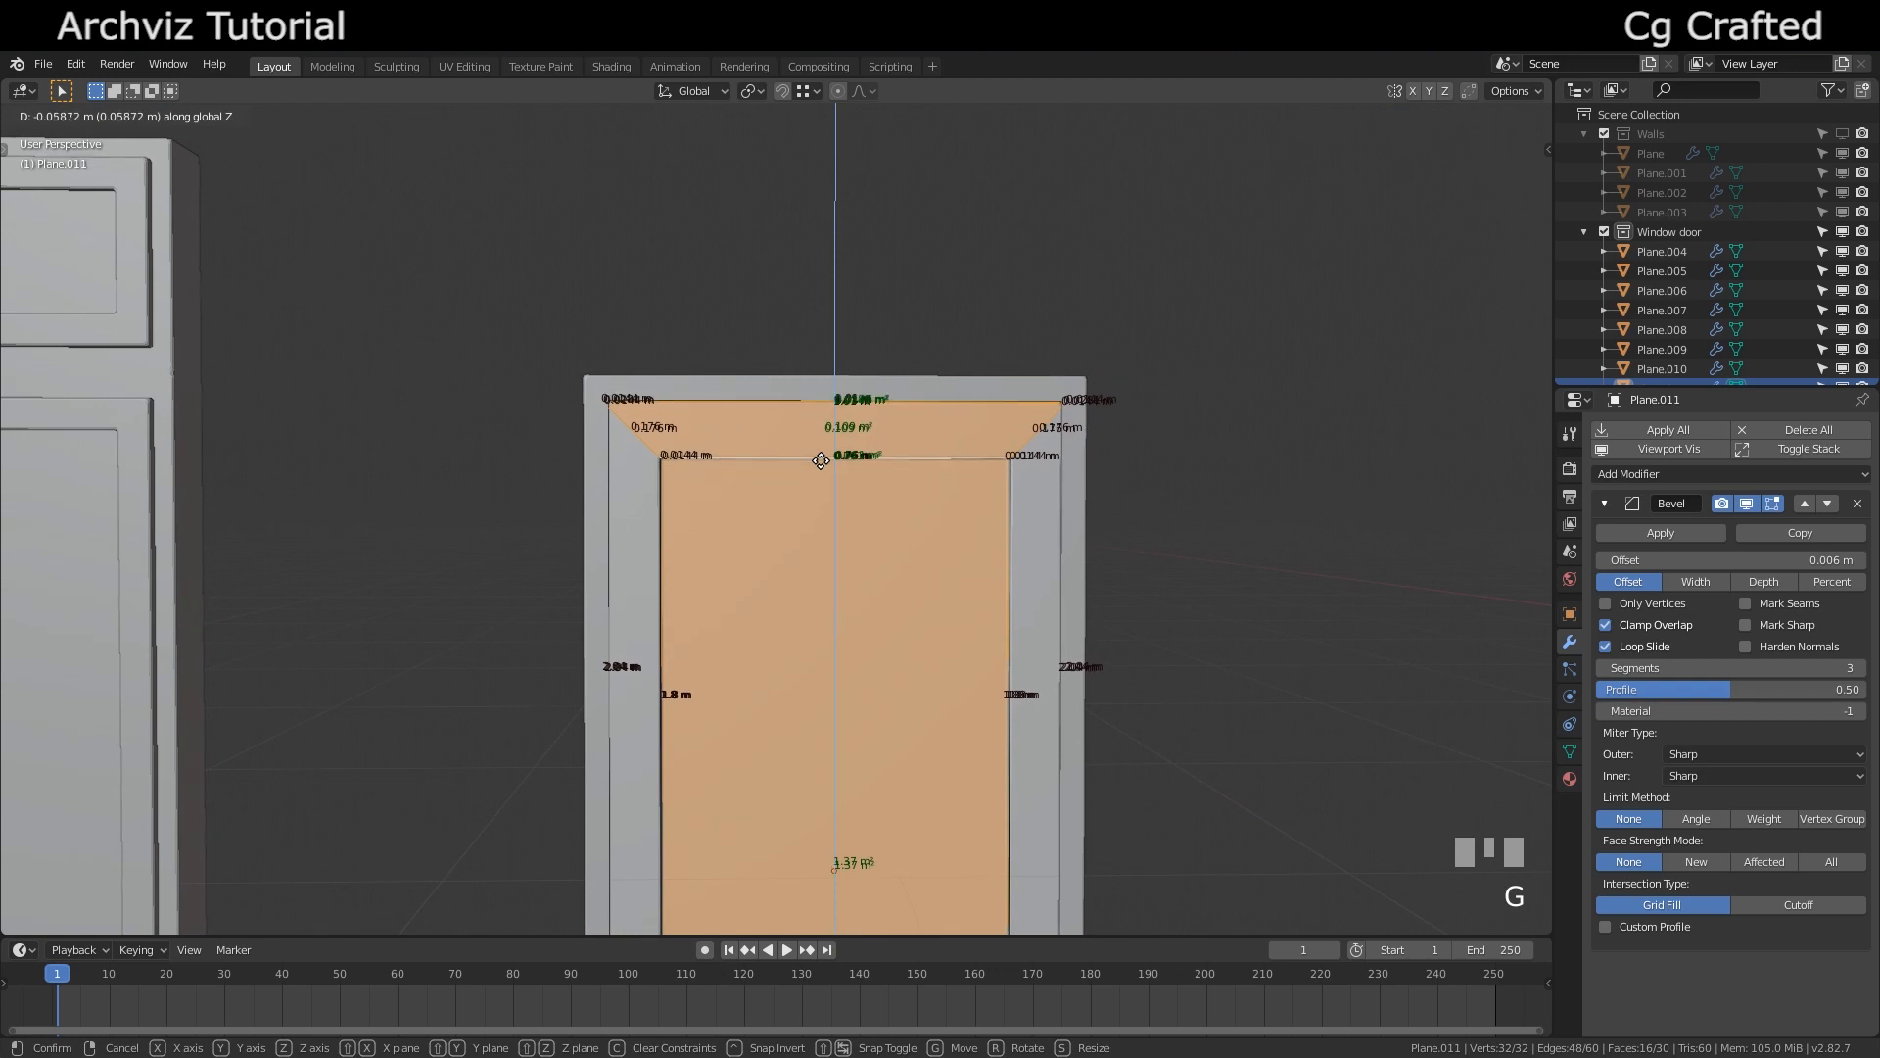
pyautogui.click(820, 460)
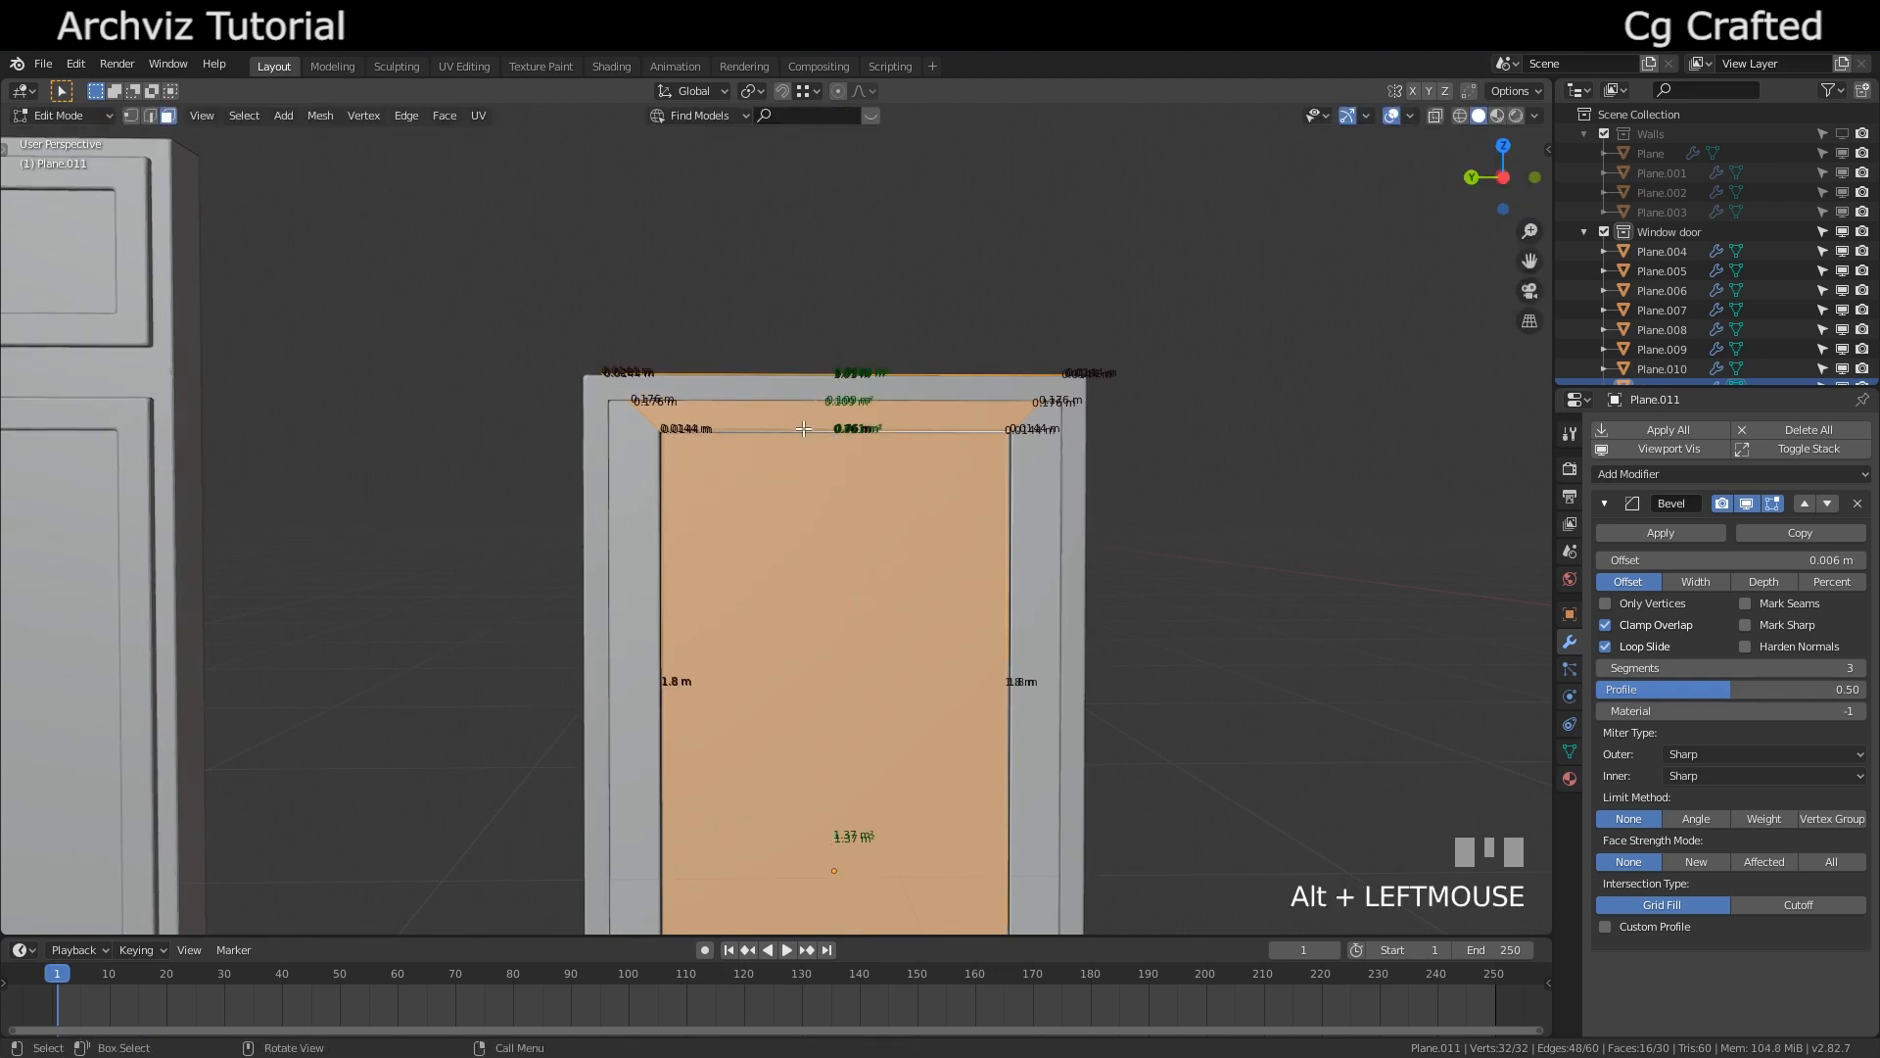
pyautogui.moveTo(811, 447); pyautogui.dragTo(534, 442, button='middle')
pyautogui.keyDown('ctrl'); pyautogui.click(707, 427); pyautogui.keyUp('ctrl')
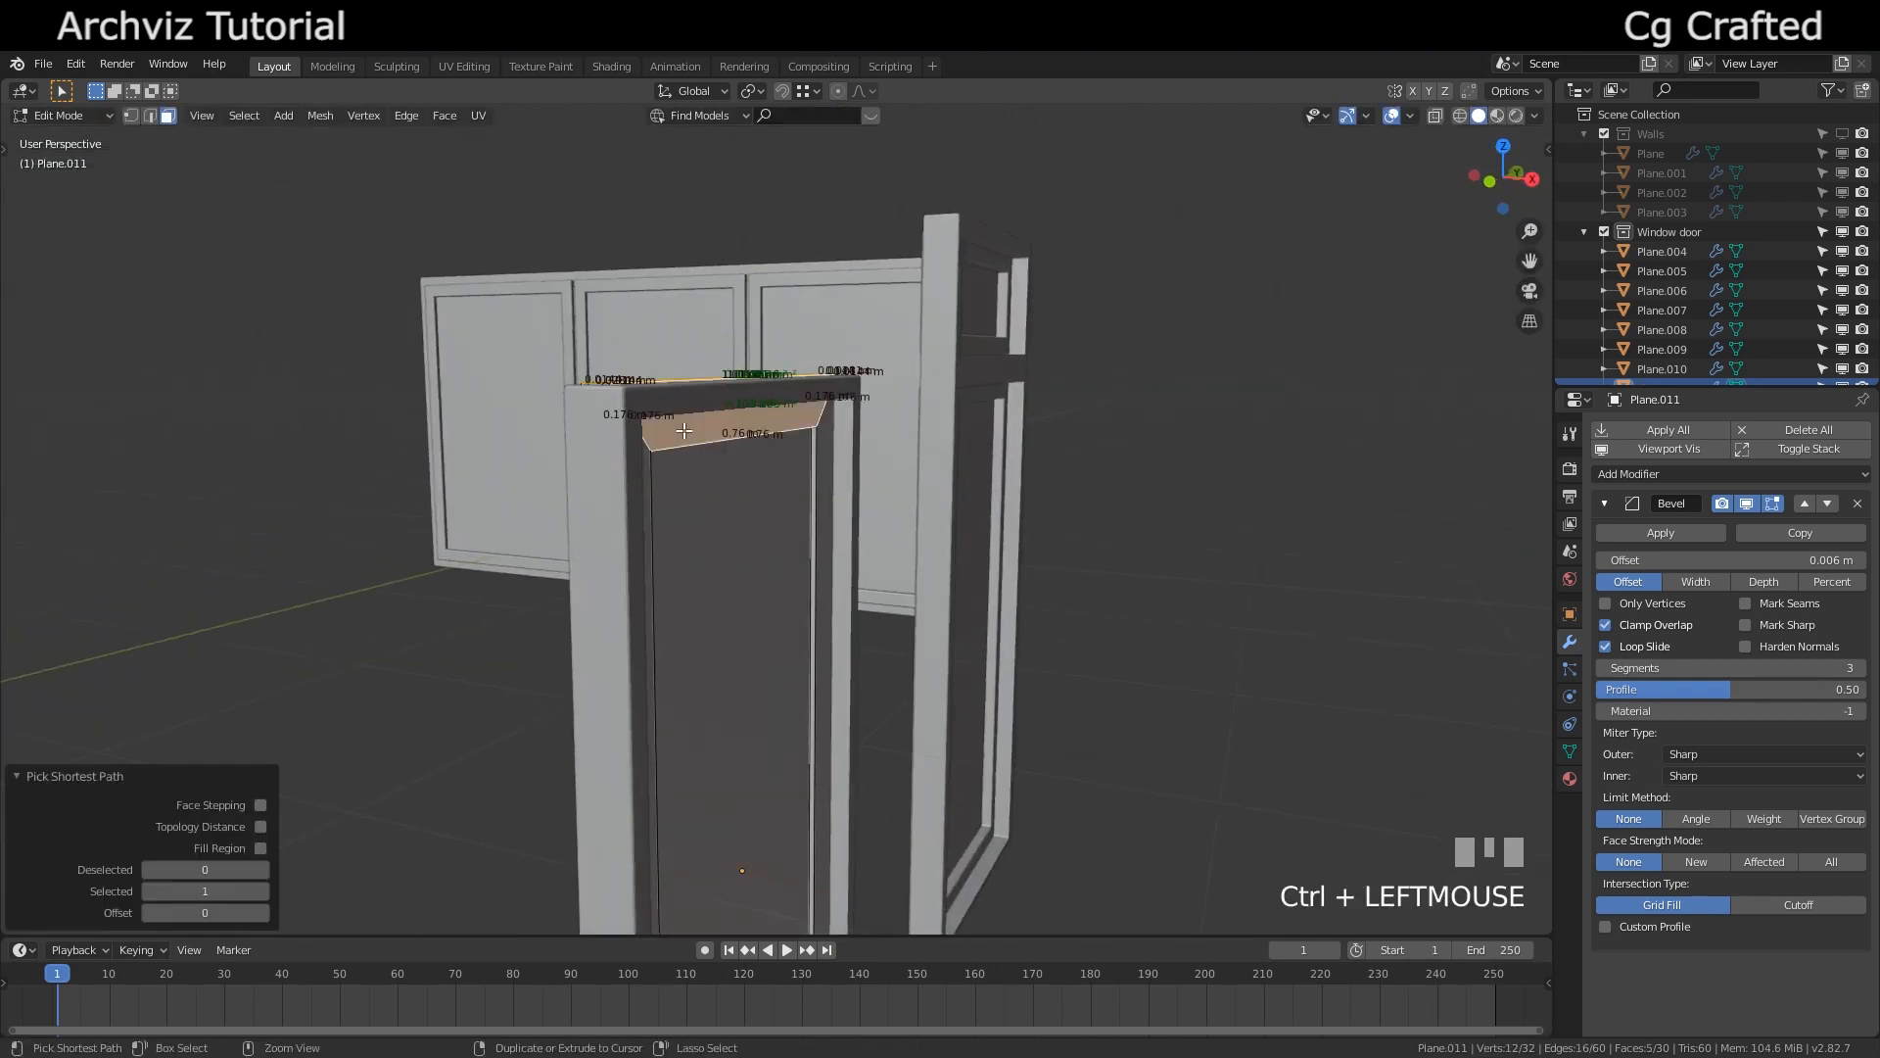
pyautogui.moveTo(707, 427); pyautogui.dragTo(919, 387, button='middle')
pyautogui.press('z')
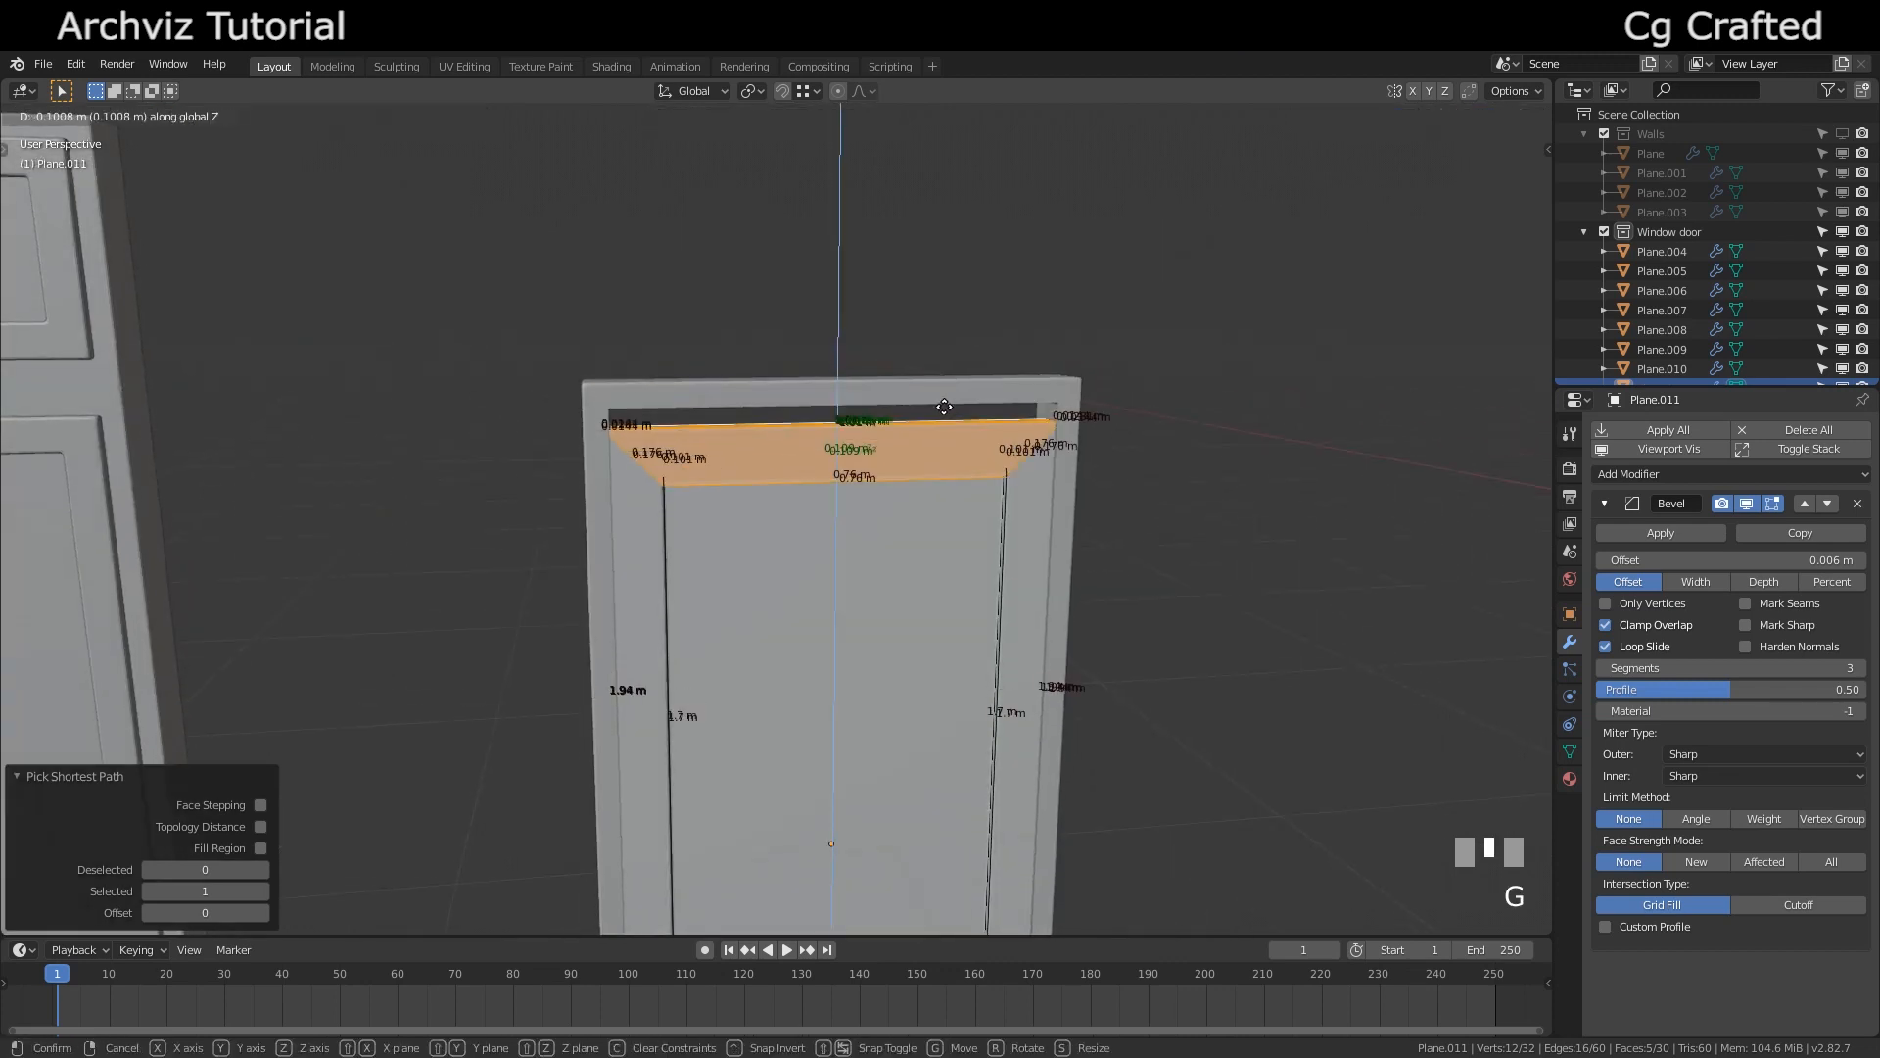
pyautogui.press('Escape')
pyautogui.press('Tab')
pyautogui.moveTo(890, 554); pyautogui.dragTo(802, 450, button='middle')
pyautogui.press('Tab')
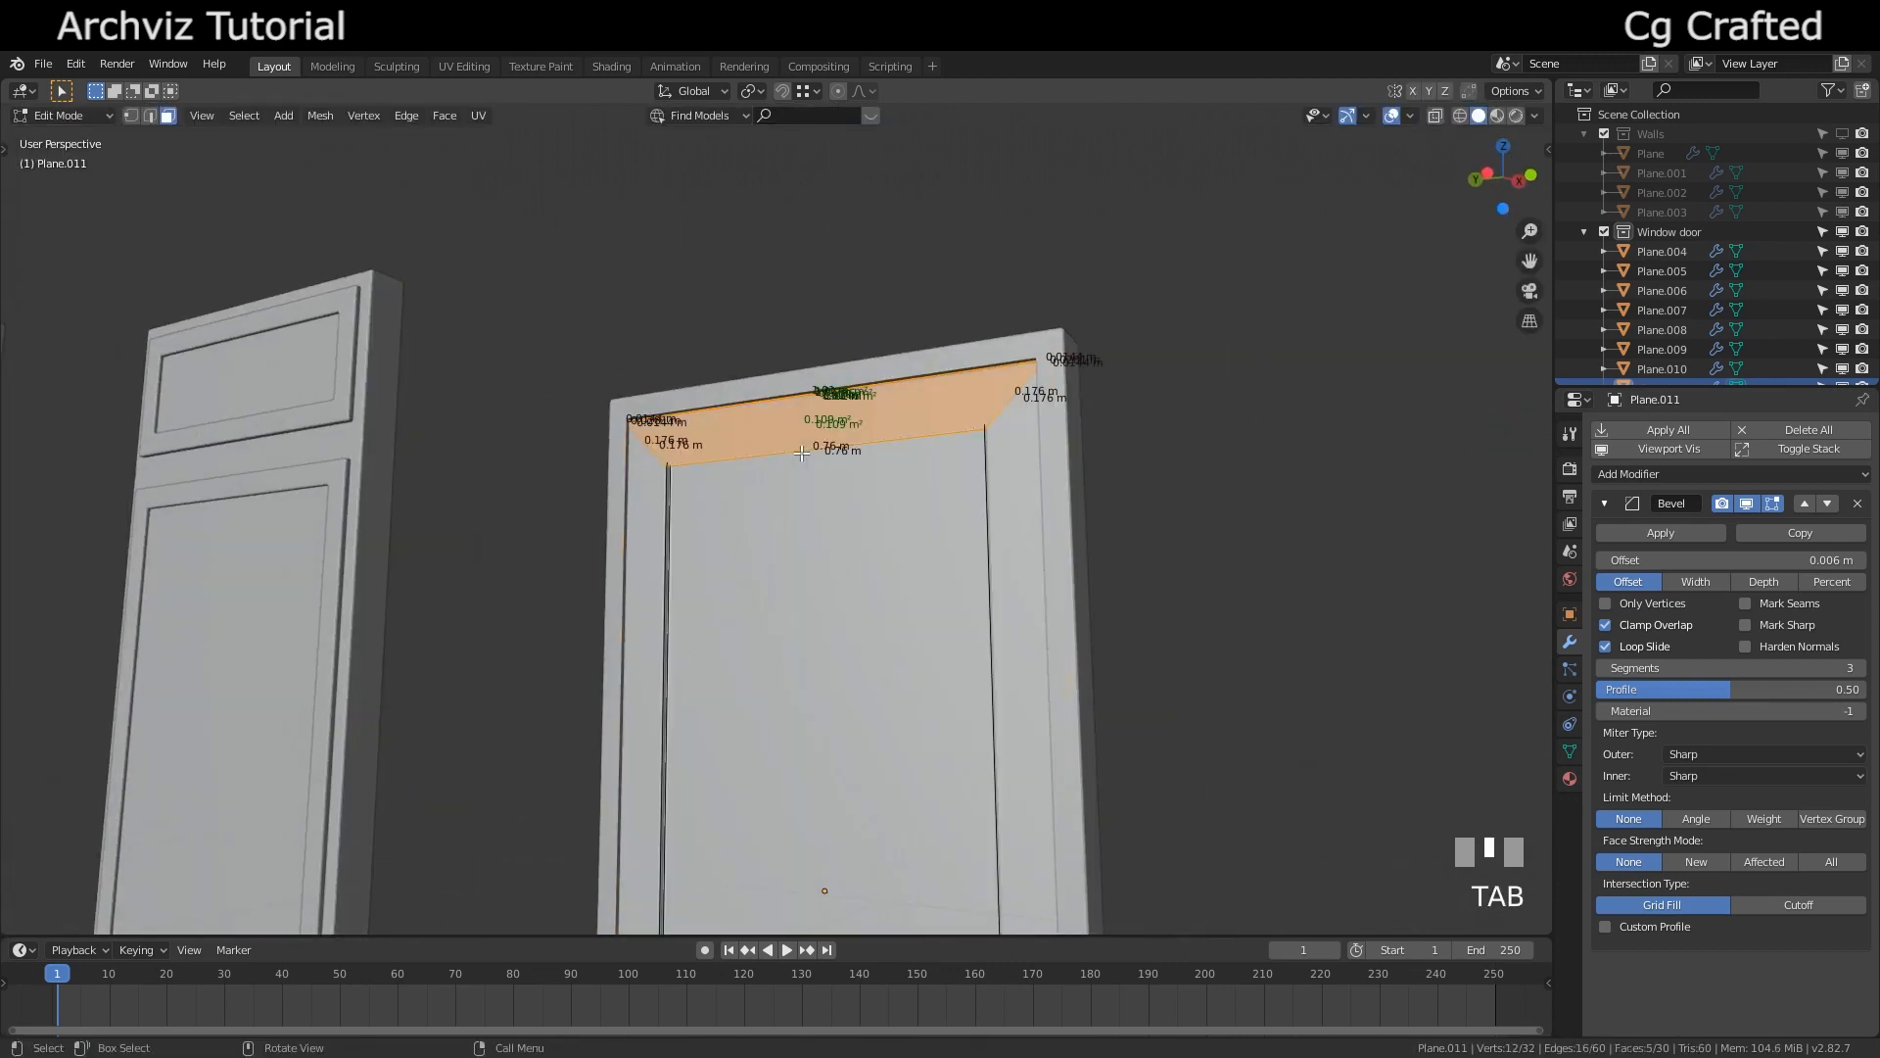
pyautogui.press('g')
pyautogui.press('z')
pyautogui.click(802, 449)
# Hide the copied door's solid panel so only its outer frame remains in view
pyautogui.press('Tab')
pyautogui.click(855, 368)
pyautogui.moveTo(854, 368); pyautogui.dragTo(637, 470, button='middle')
pyautogui.click(780, 506)
pyautogui.press('h')
# Apply the Solidify modifier of the copied door's outer frame and open the frame mesh for editing
pyautogui.click(662, 427)
pyautogui.click(593, 434)
pyautogui.press('Tab')
pyautogui.press('Tab')
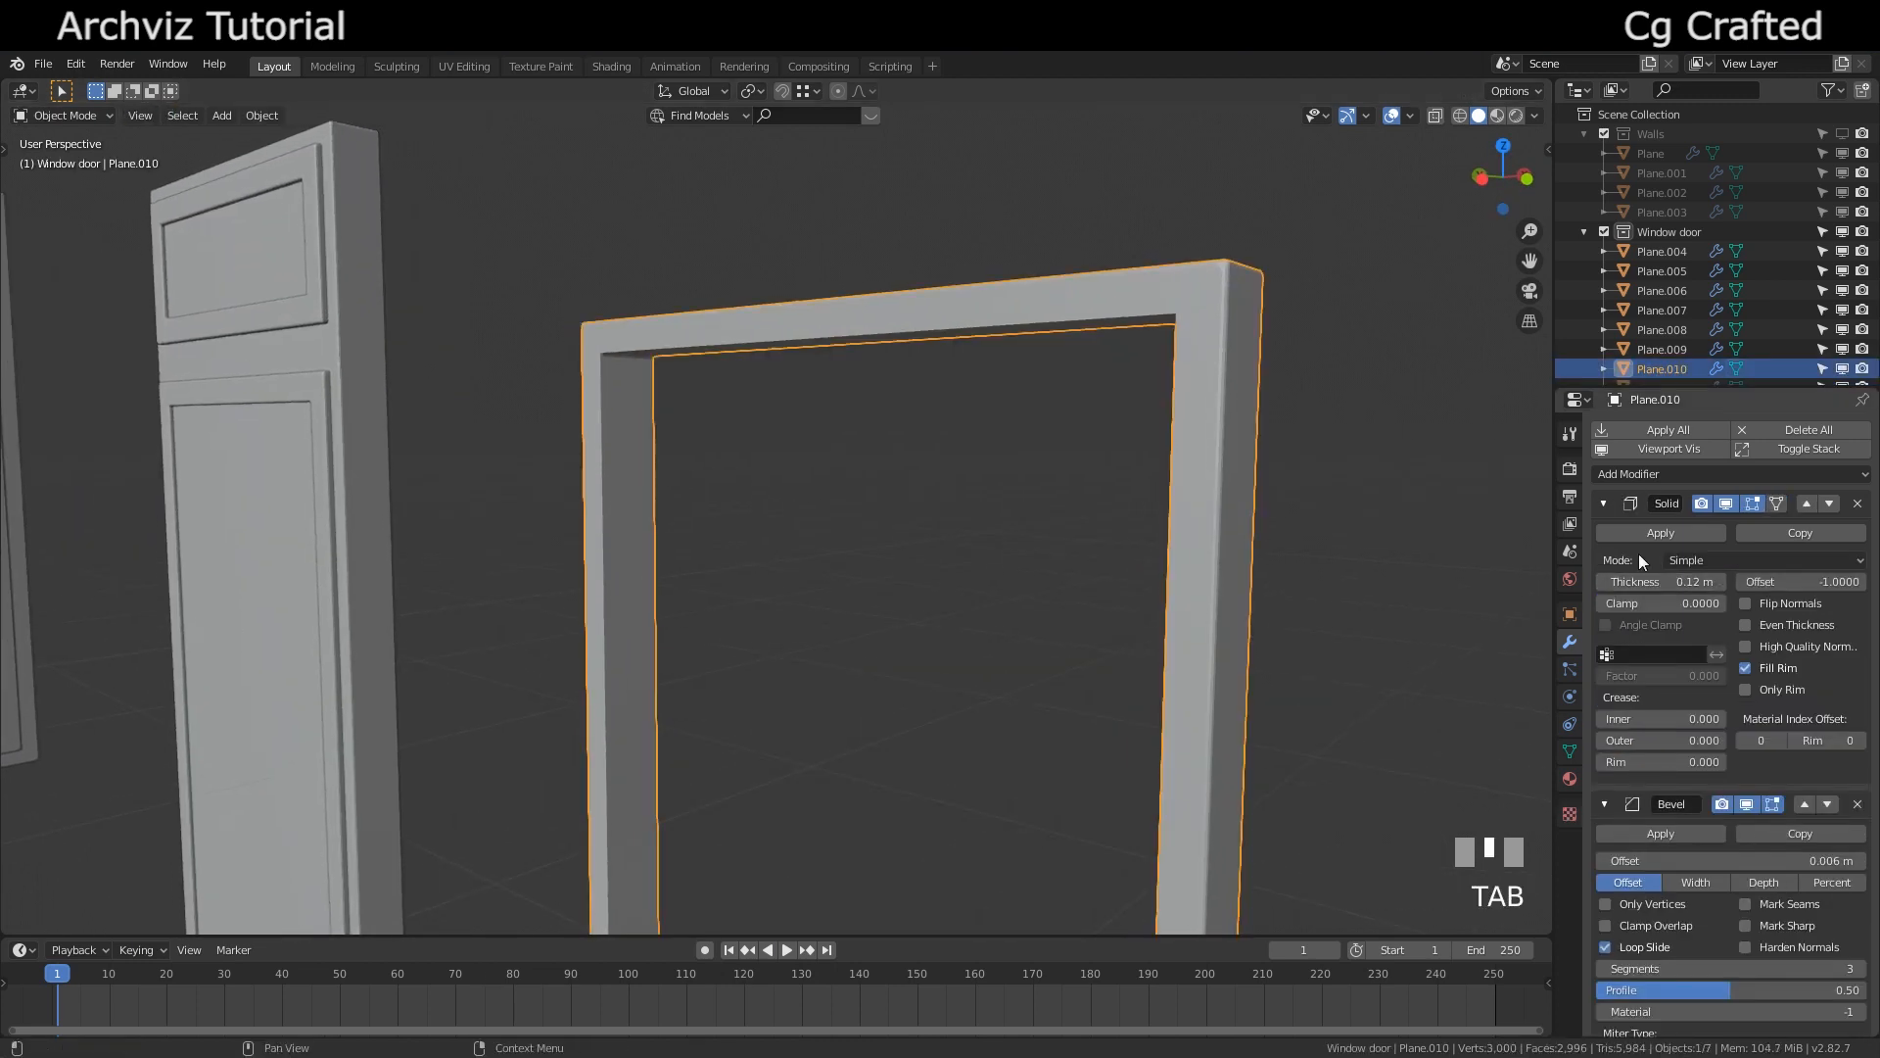
pyautogui.press('Tab')
pyautogui.click(1661, 531)
pyautogui.press('Tab')
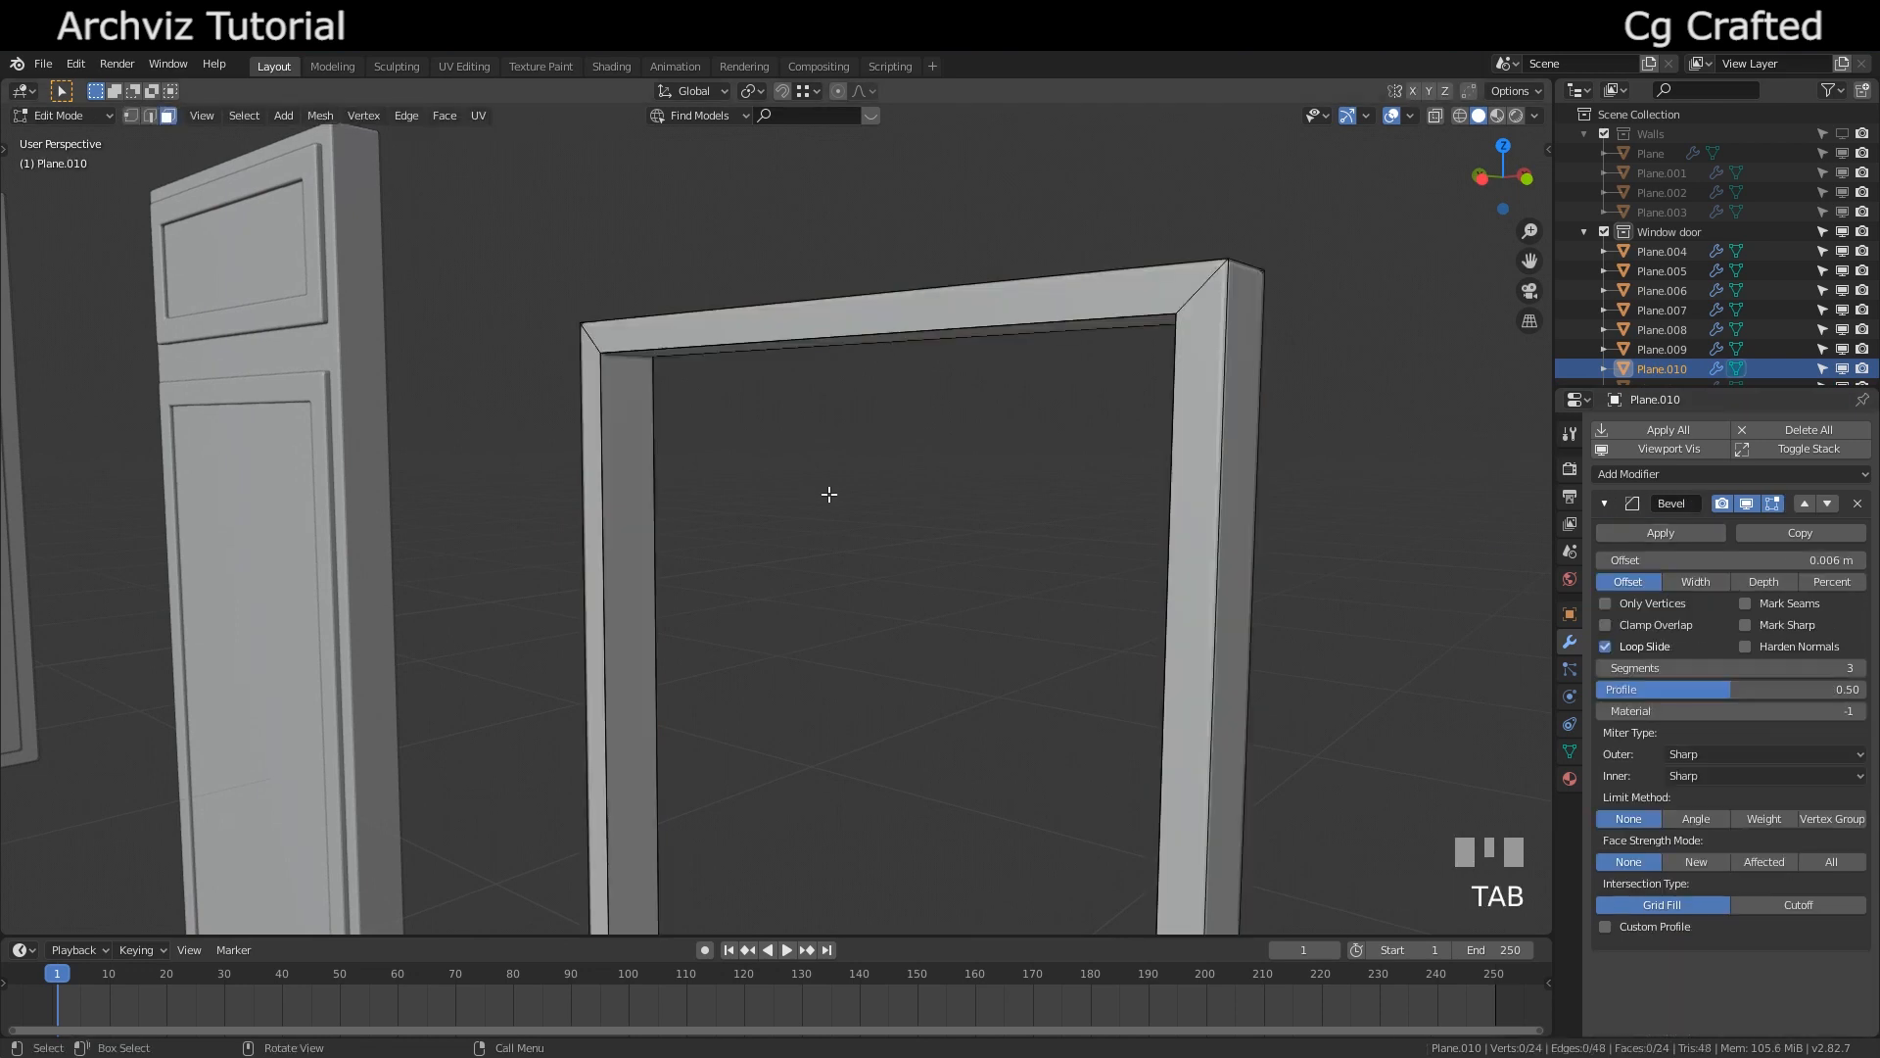
# Add two centred loop cuts around the inner face of the door frame
pyautogui.moveTo(827, 495); pyautogui.dragTo(703, 438, button='middle')
pyautogui.keyDown('alt'); pyautogui.click(703, 395); pyautogui.keyUp('alt')
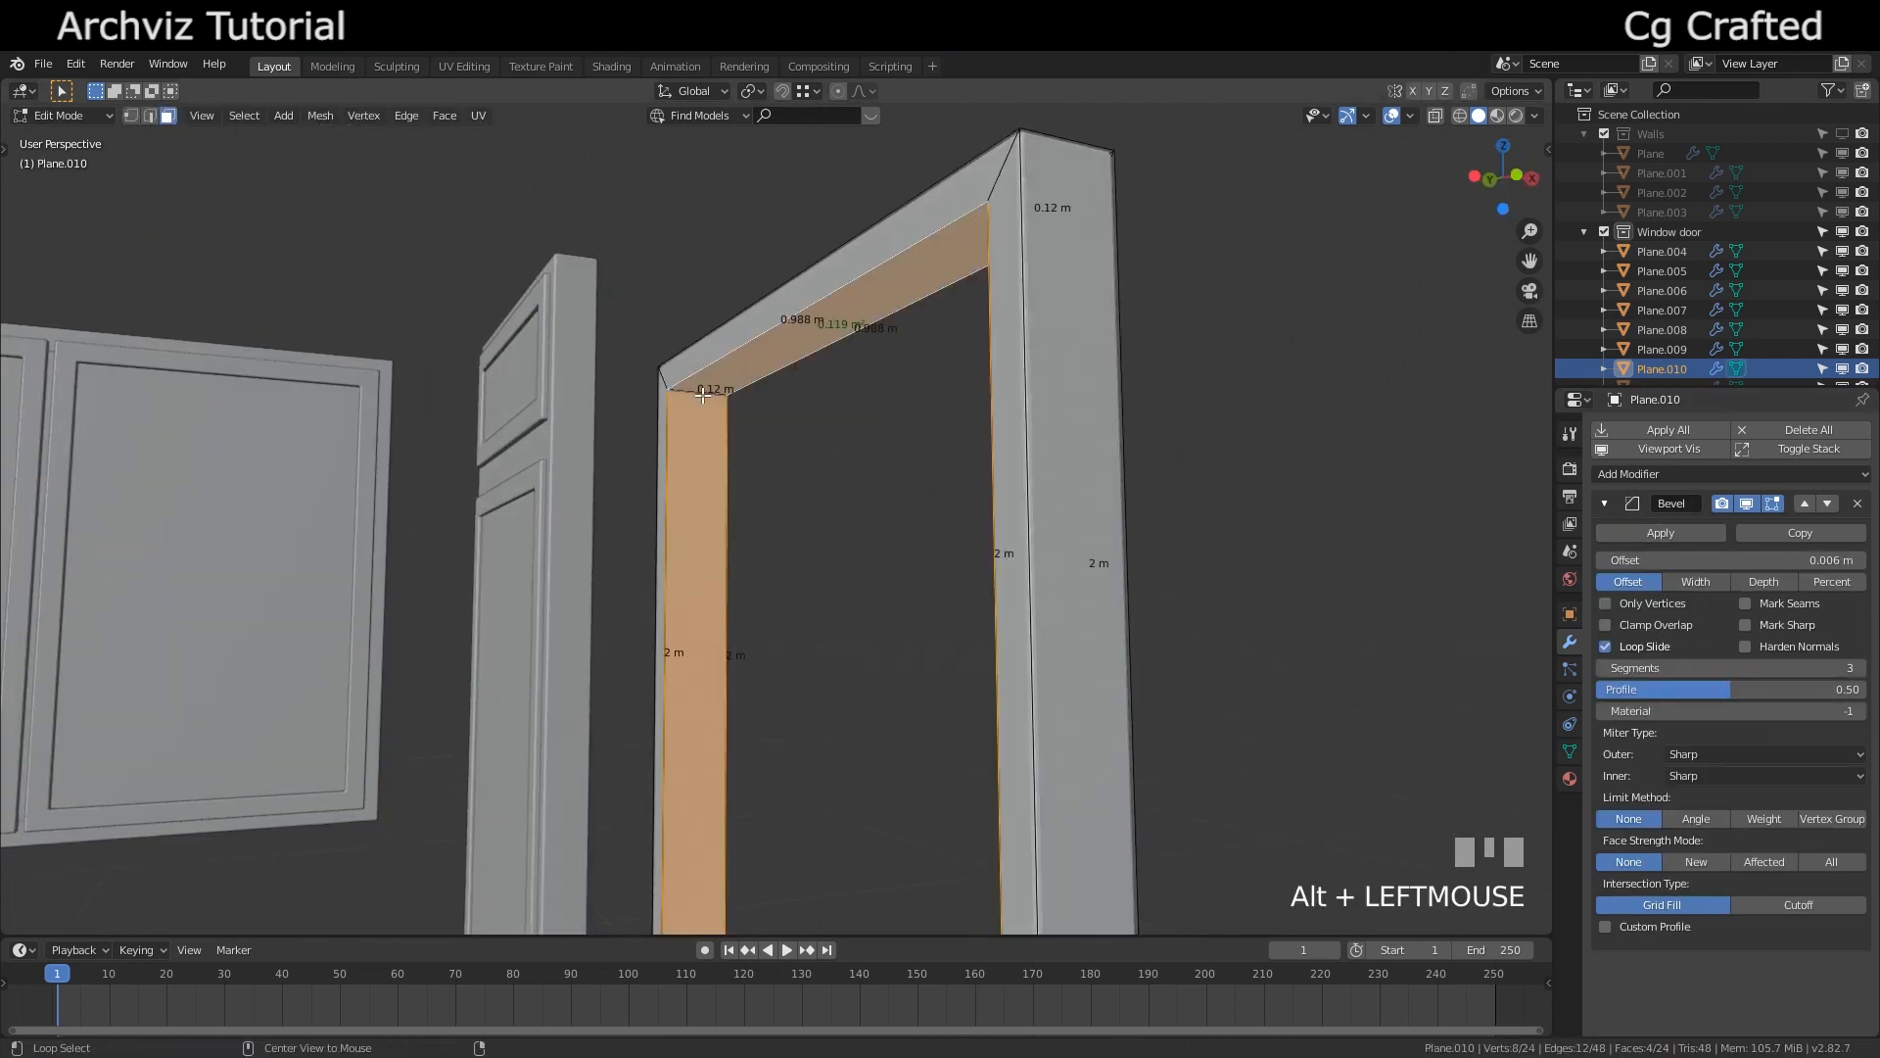
pyautogui.scroll(1, 702, 394)
pyautogui.click(702, 395)
pyautogui.rightClick(699, 395)
# Widen the middle strip on the frame's inner face by scaling it 1.575 along X
pyautogui.press('3')
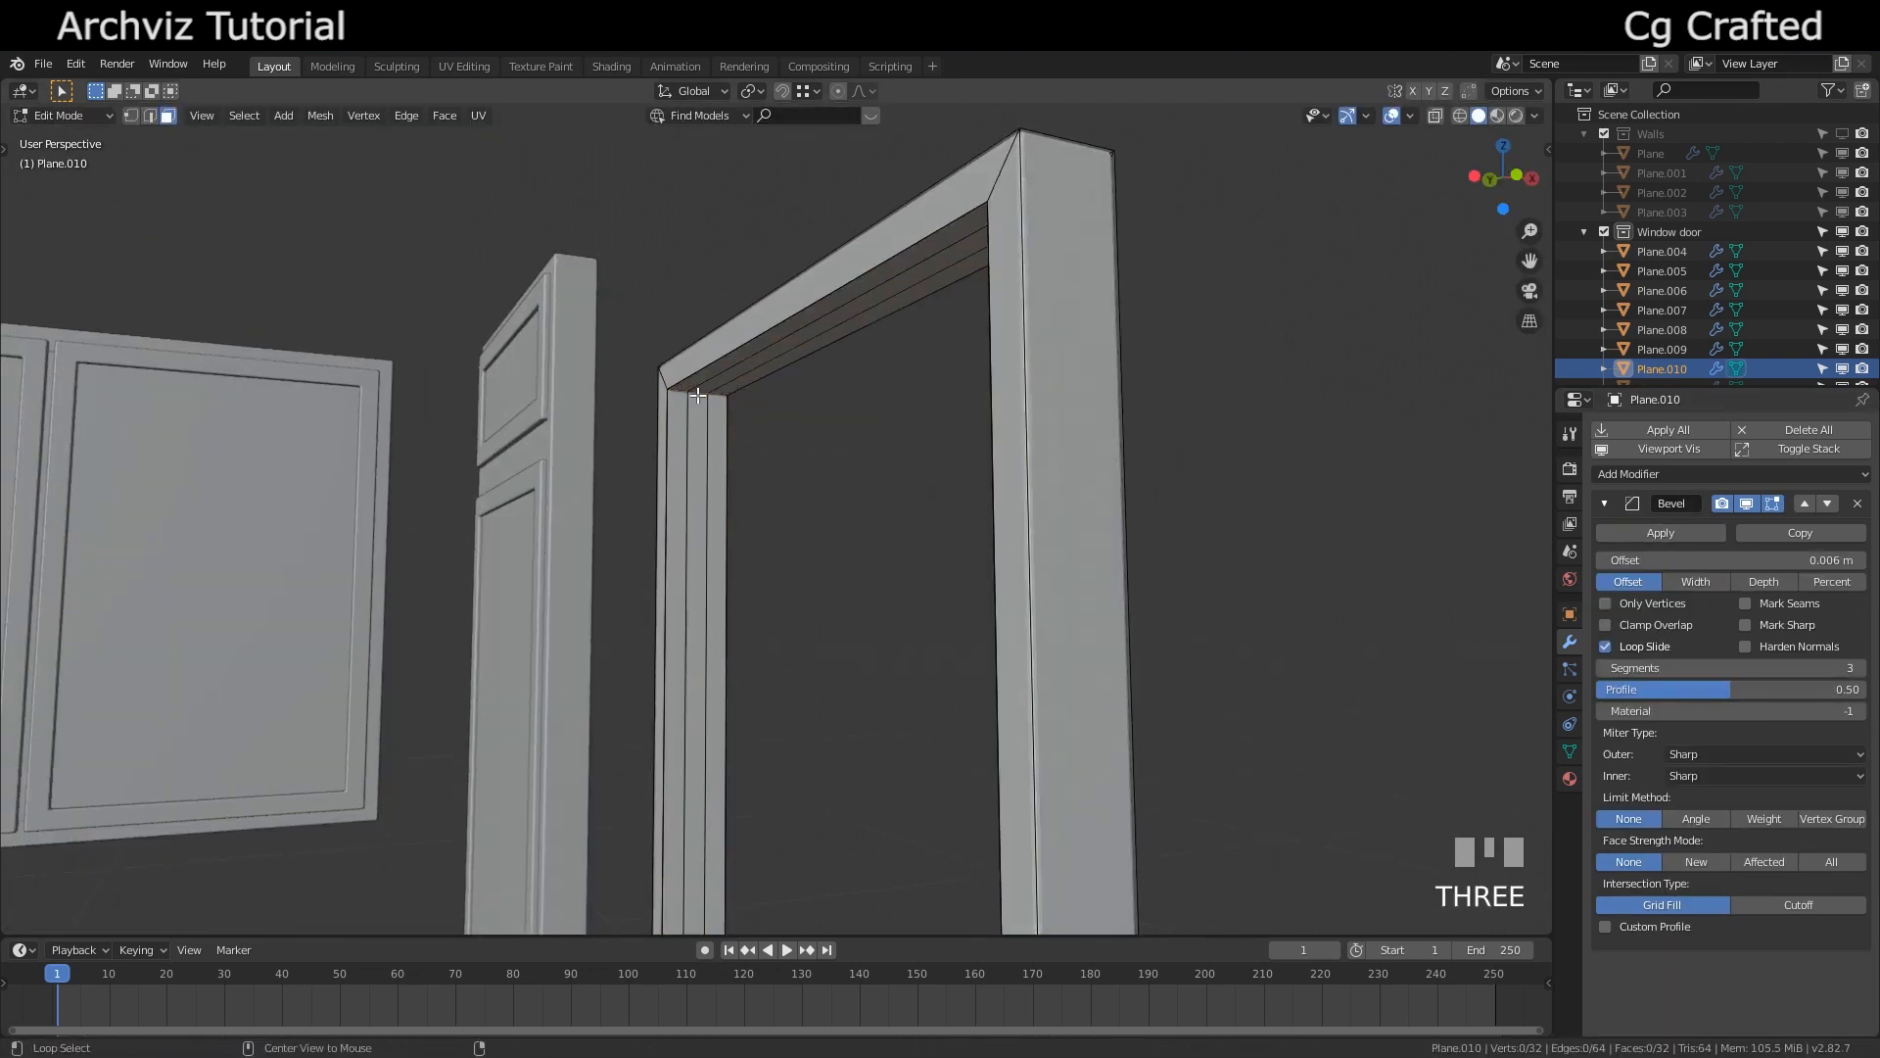
pyautogui.press('s')
pyautogui.press('x')
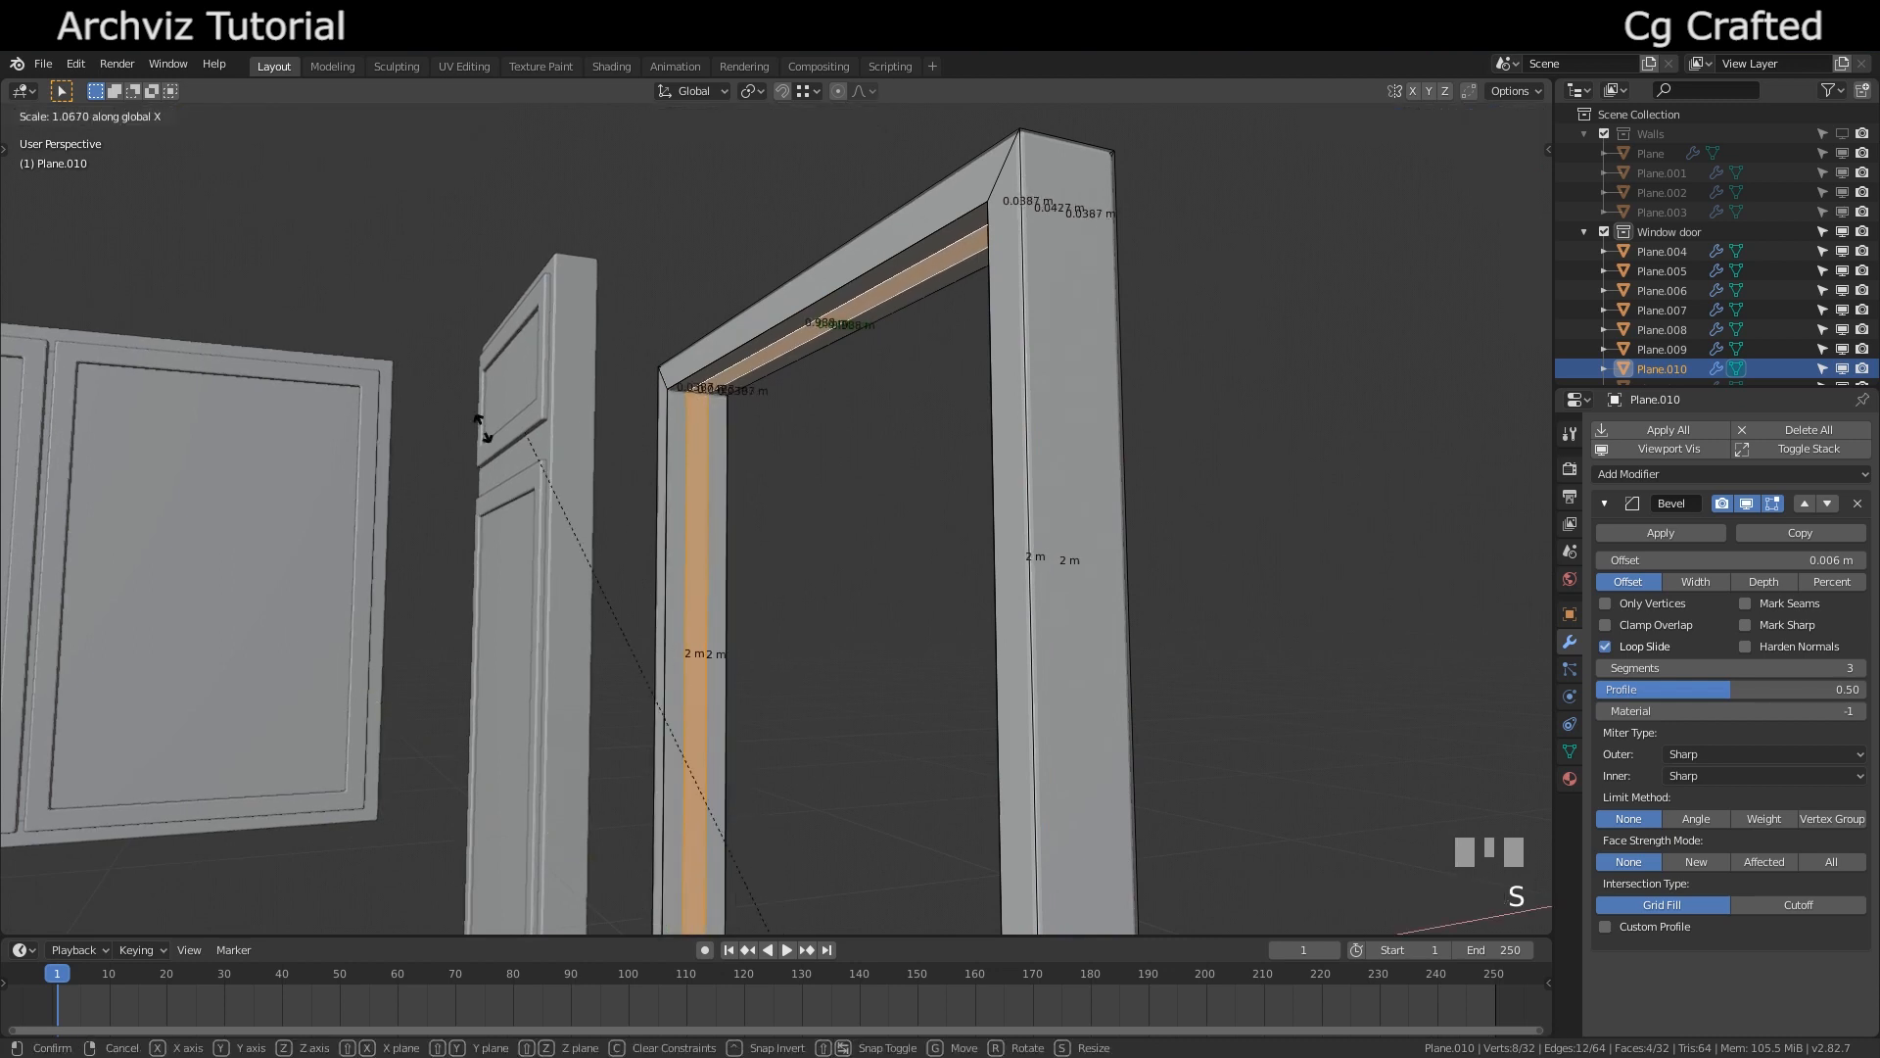
pyautogui.click(168, 294)
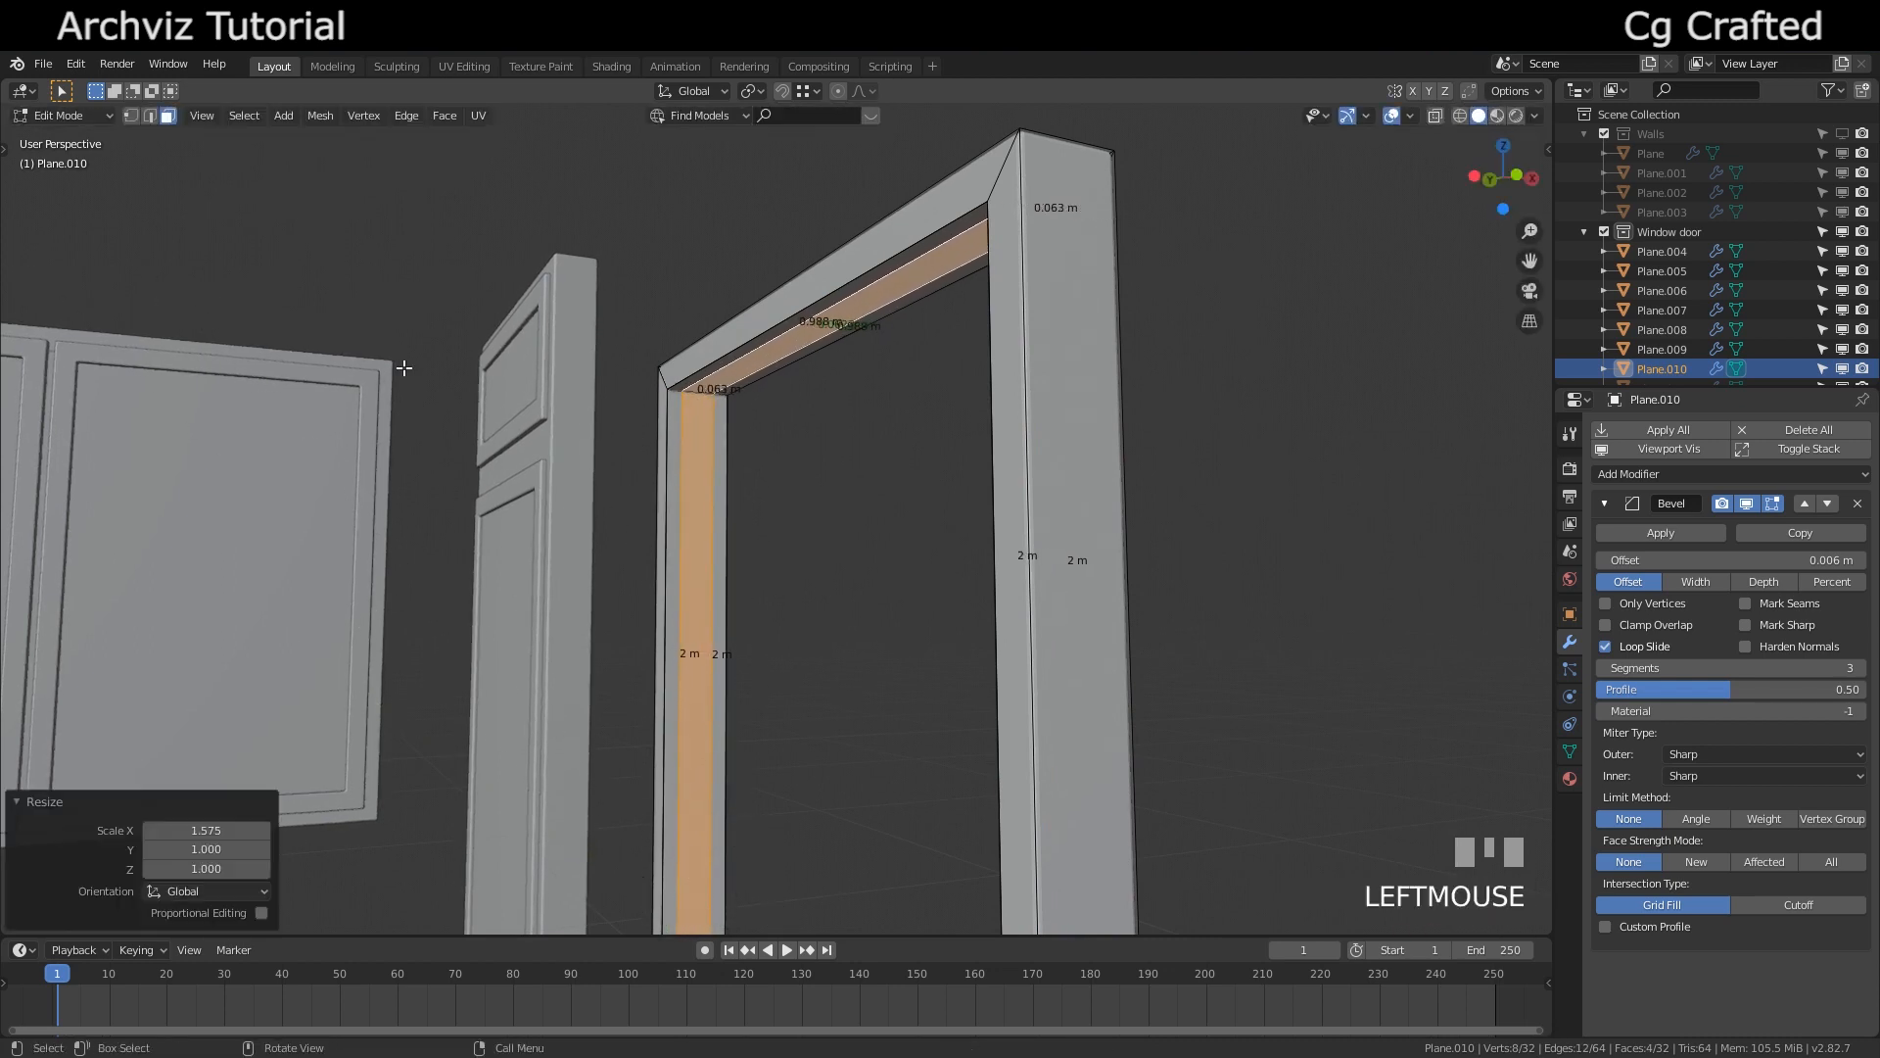
# Extrude the middle strip about 0.02 m inward along its normals and unhide the door panel
pyautogui.hotkey('alt', 'e')
pyautogui.click(404, 367)
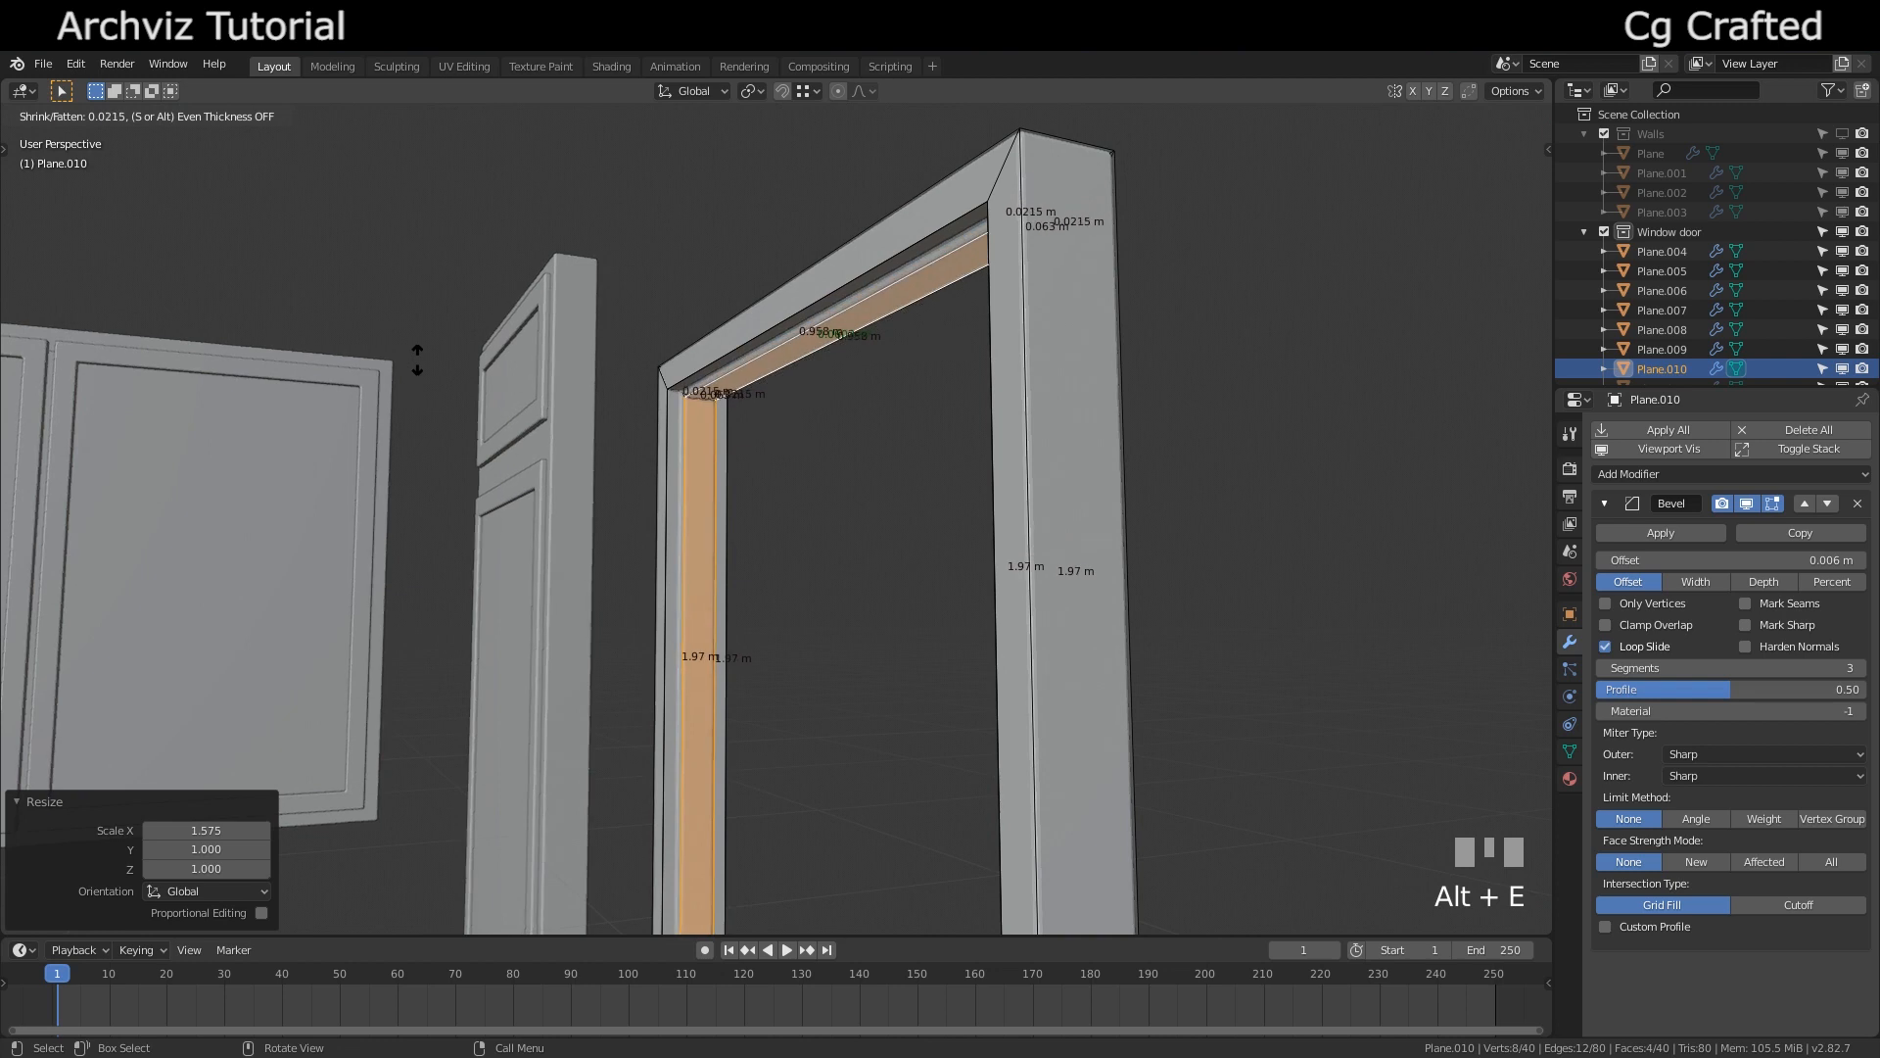
pyautogui.click(418, 356)
pyautogui.moveTo(420, 356); pyautogui.dragTo(562, 388, button='middle')
pyautogui.press('Tab')
pyautogui.hotkey('alt', 'h')
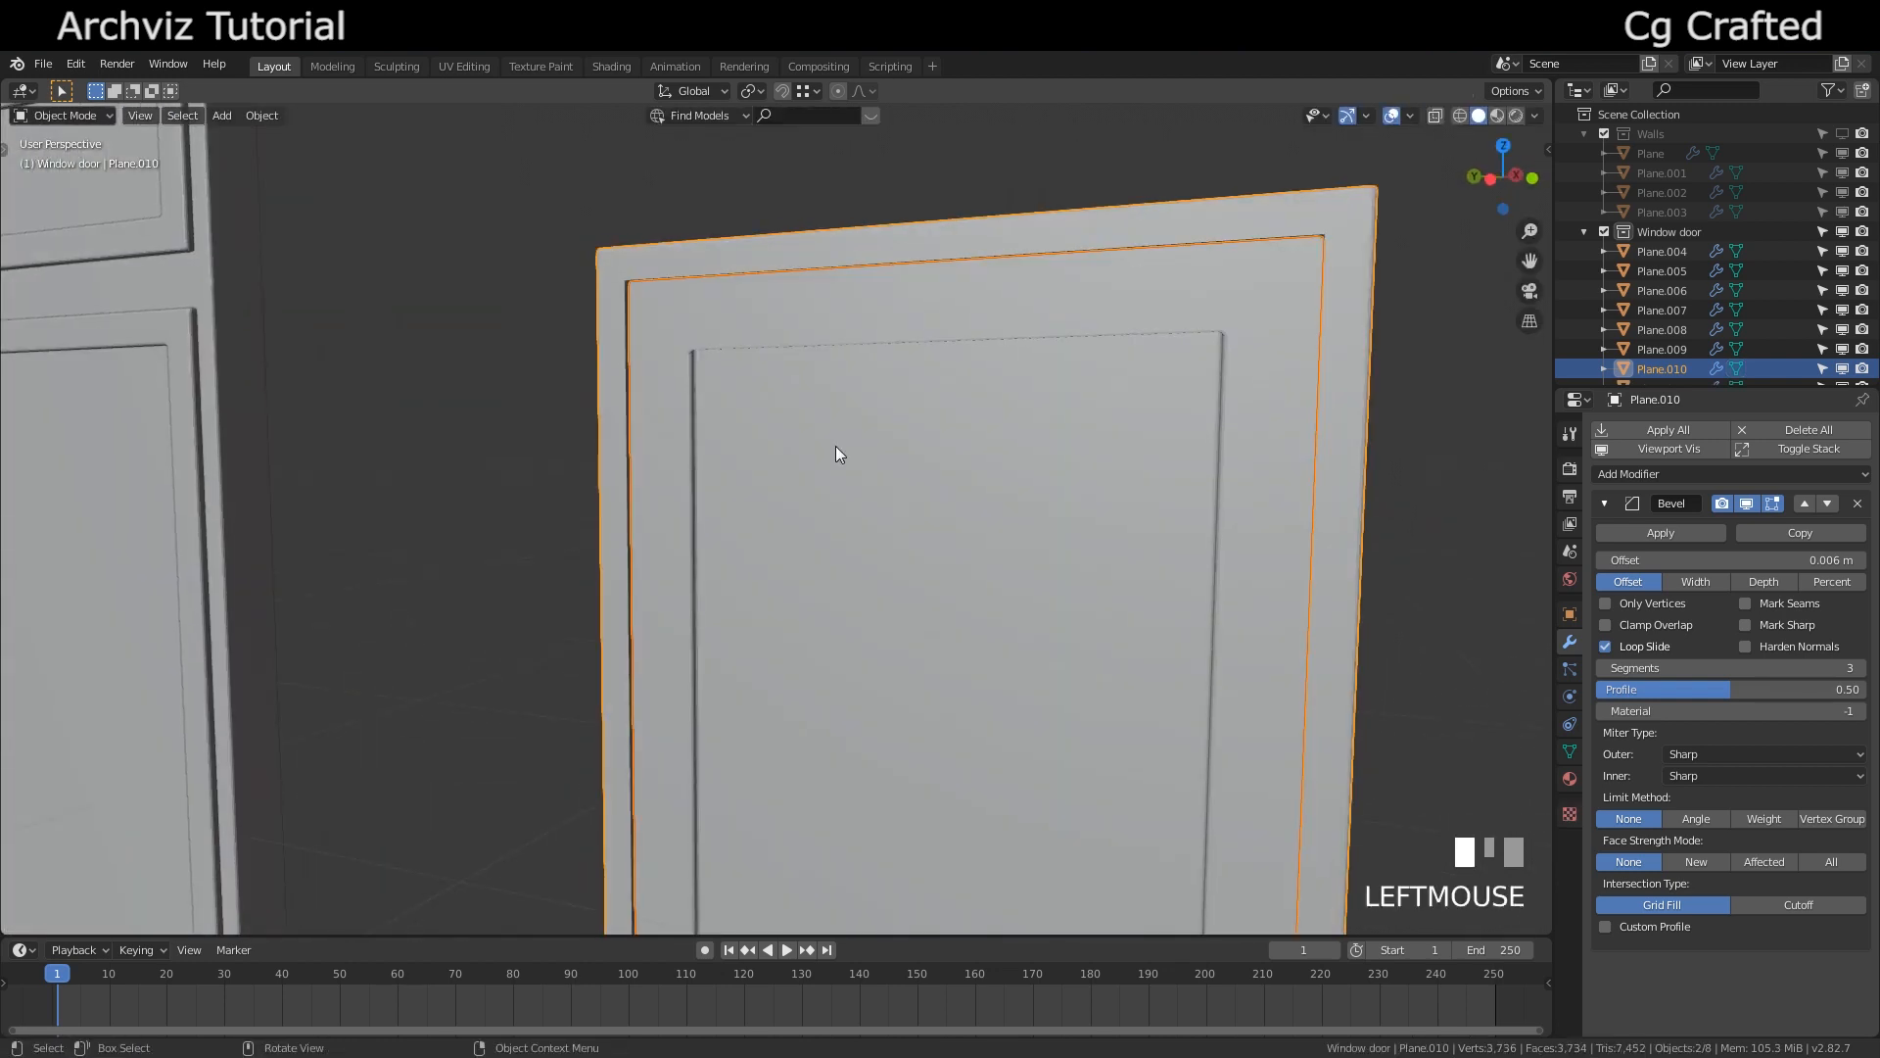
# Move the solid door panel -0.0406 m along X
pyautogui.moveTo(837, 453); pyautogui.dragTo(549, 473, button='middle')
pyautogui.click(721, 484)
pyautogui.press('g')
pyautogui.press('x')
pyautogui.click(731, 488)
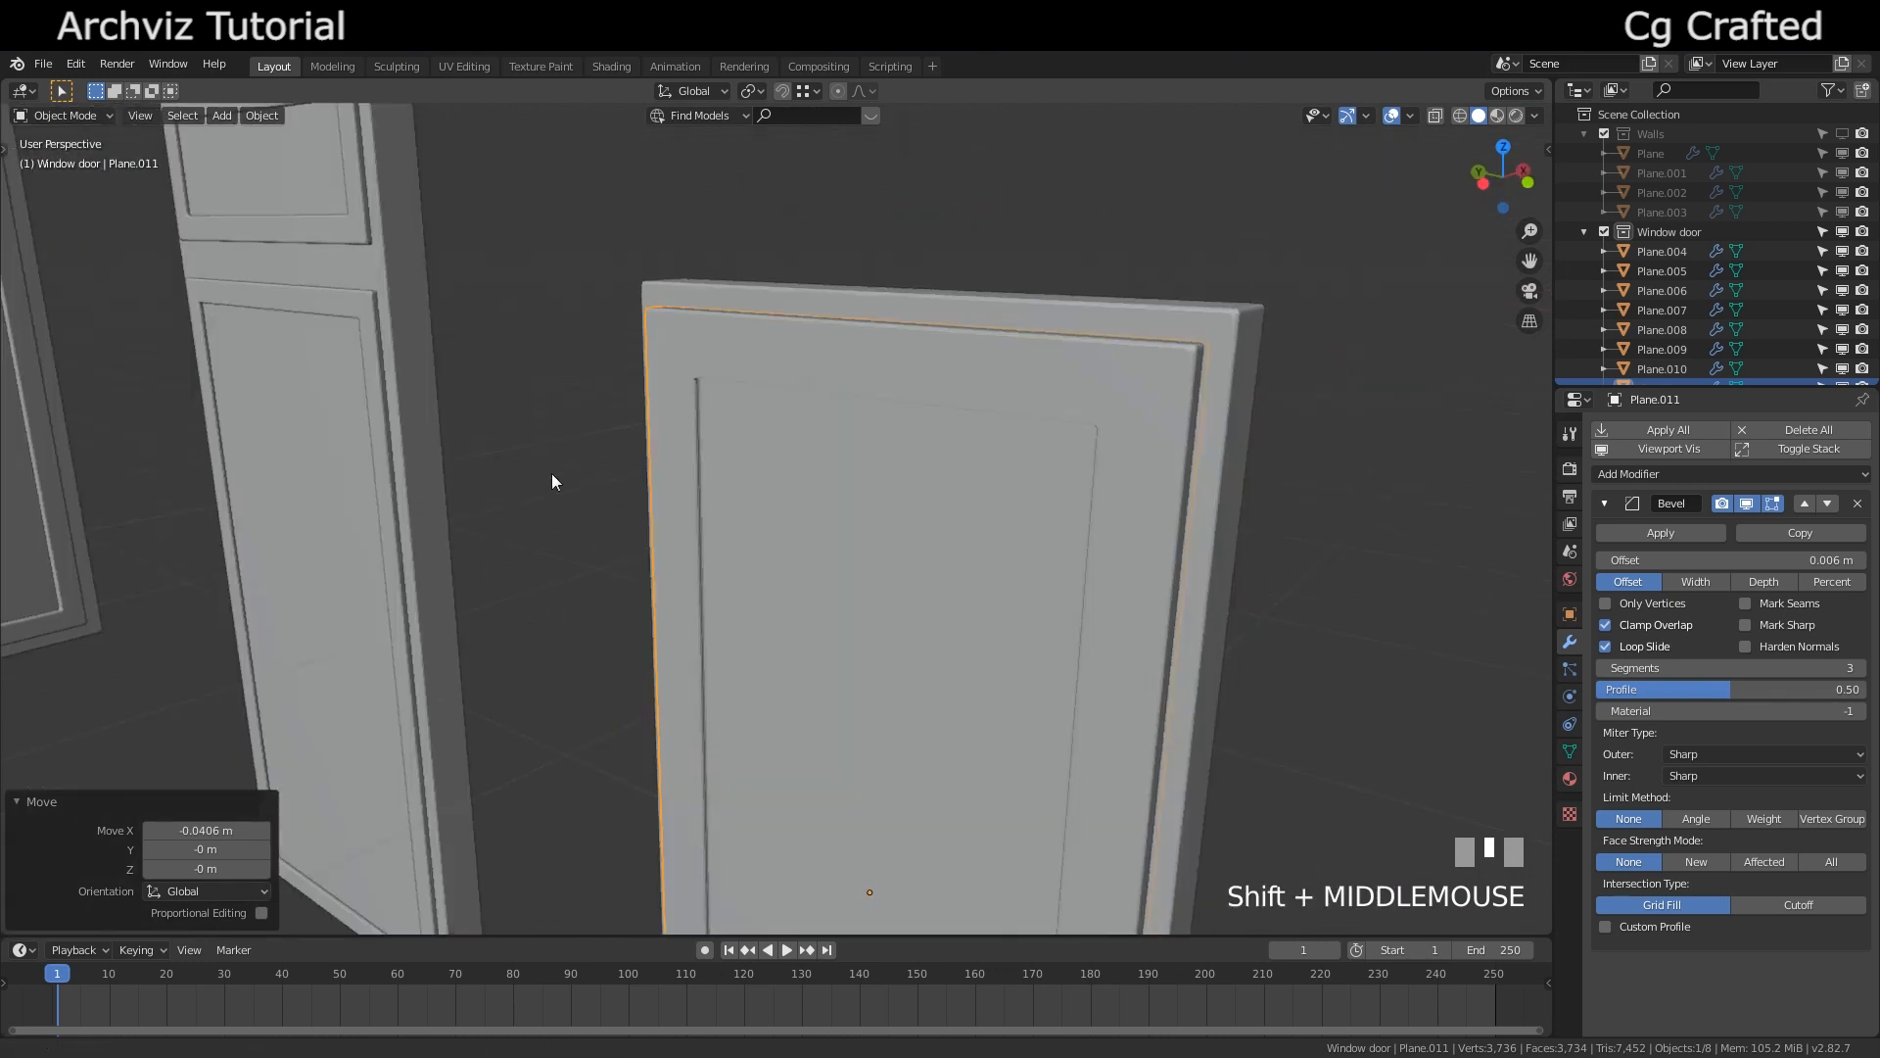
pyautogui.scroll(-2, 549, 474)
pyautogui.moveTo(520, 544); pyautogui.dragTo(545, 386, button='middle')
pyautogui.scroll(4, 679, 478)
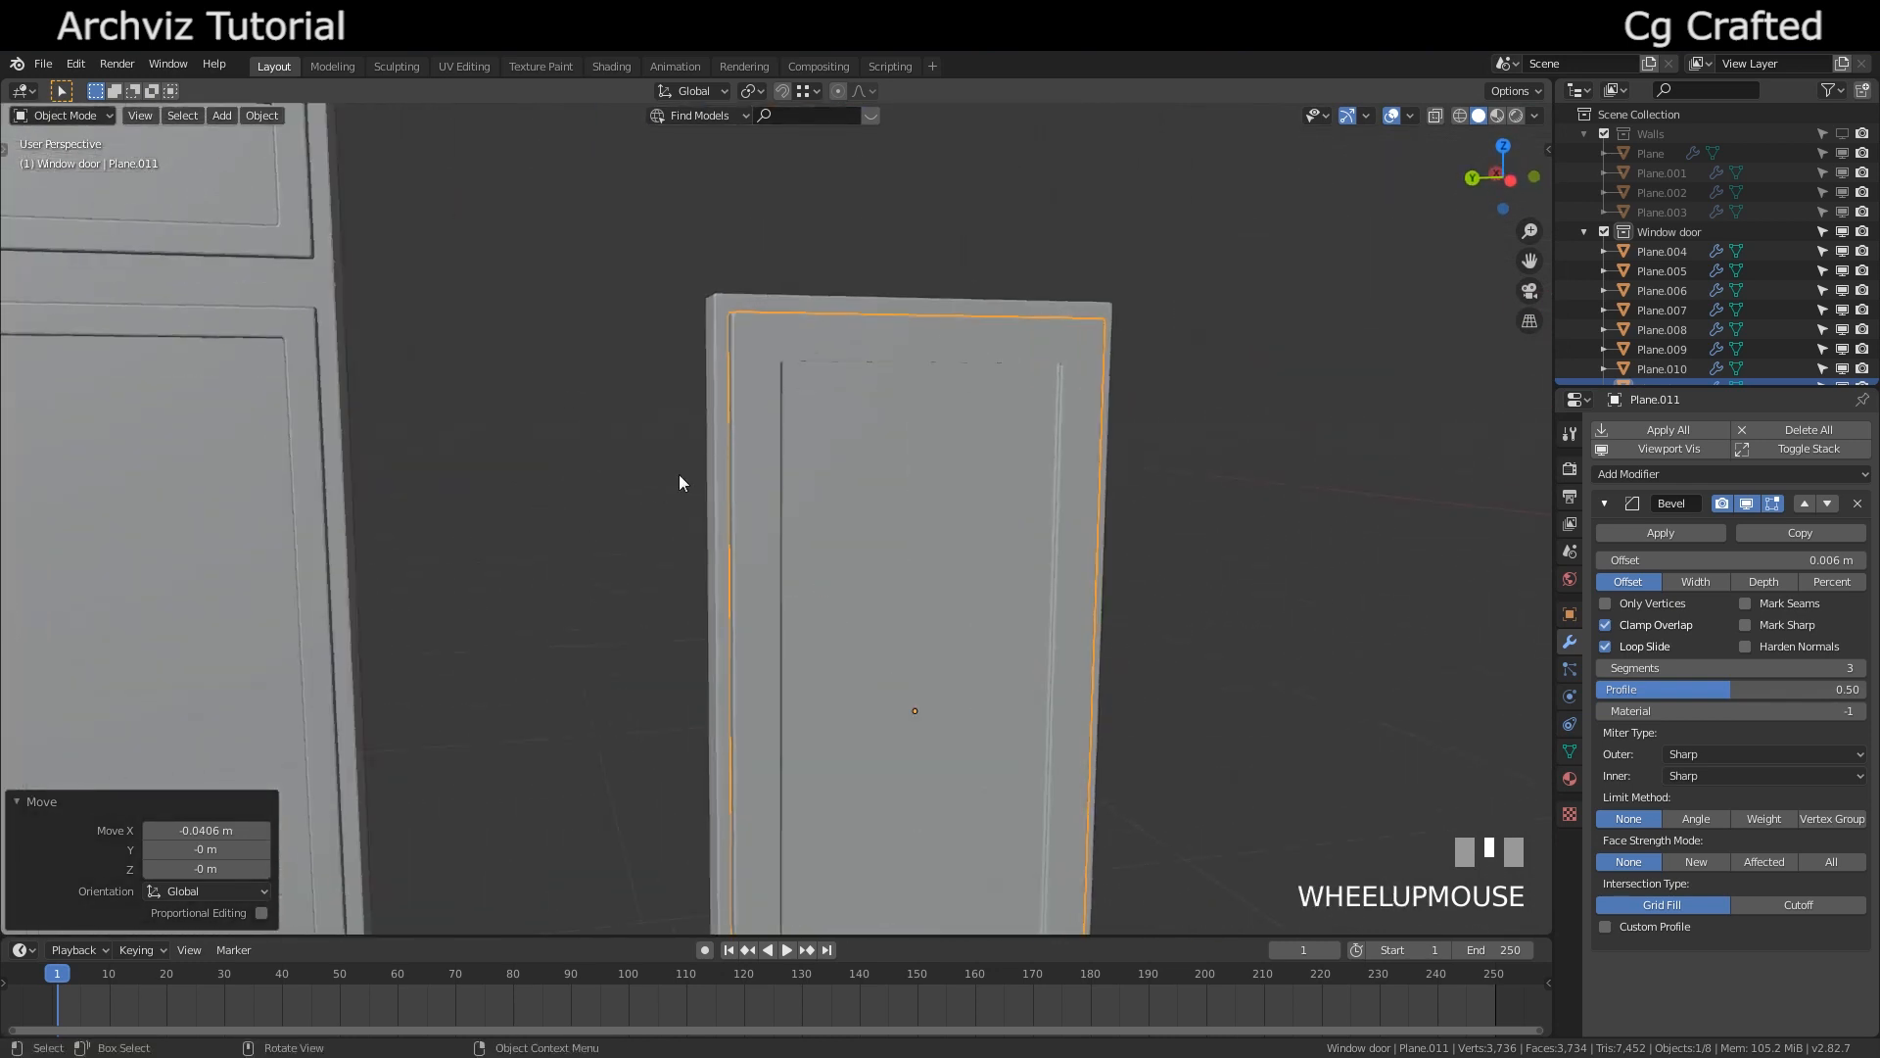
pyautogui.moveTo(755, 390); pyautogui.dragTo(621, 346, button='middle')
pyautogui.press('s')
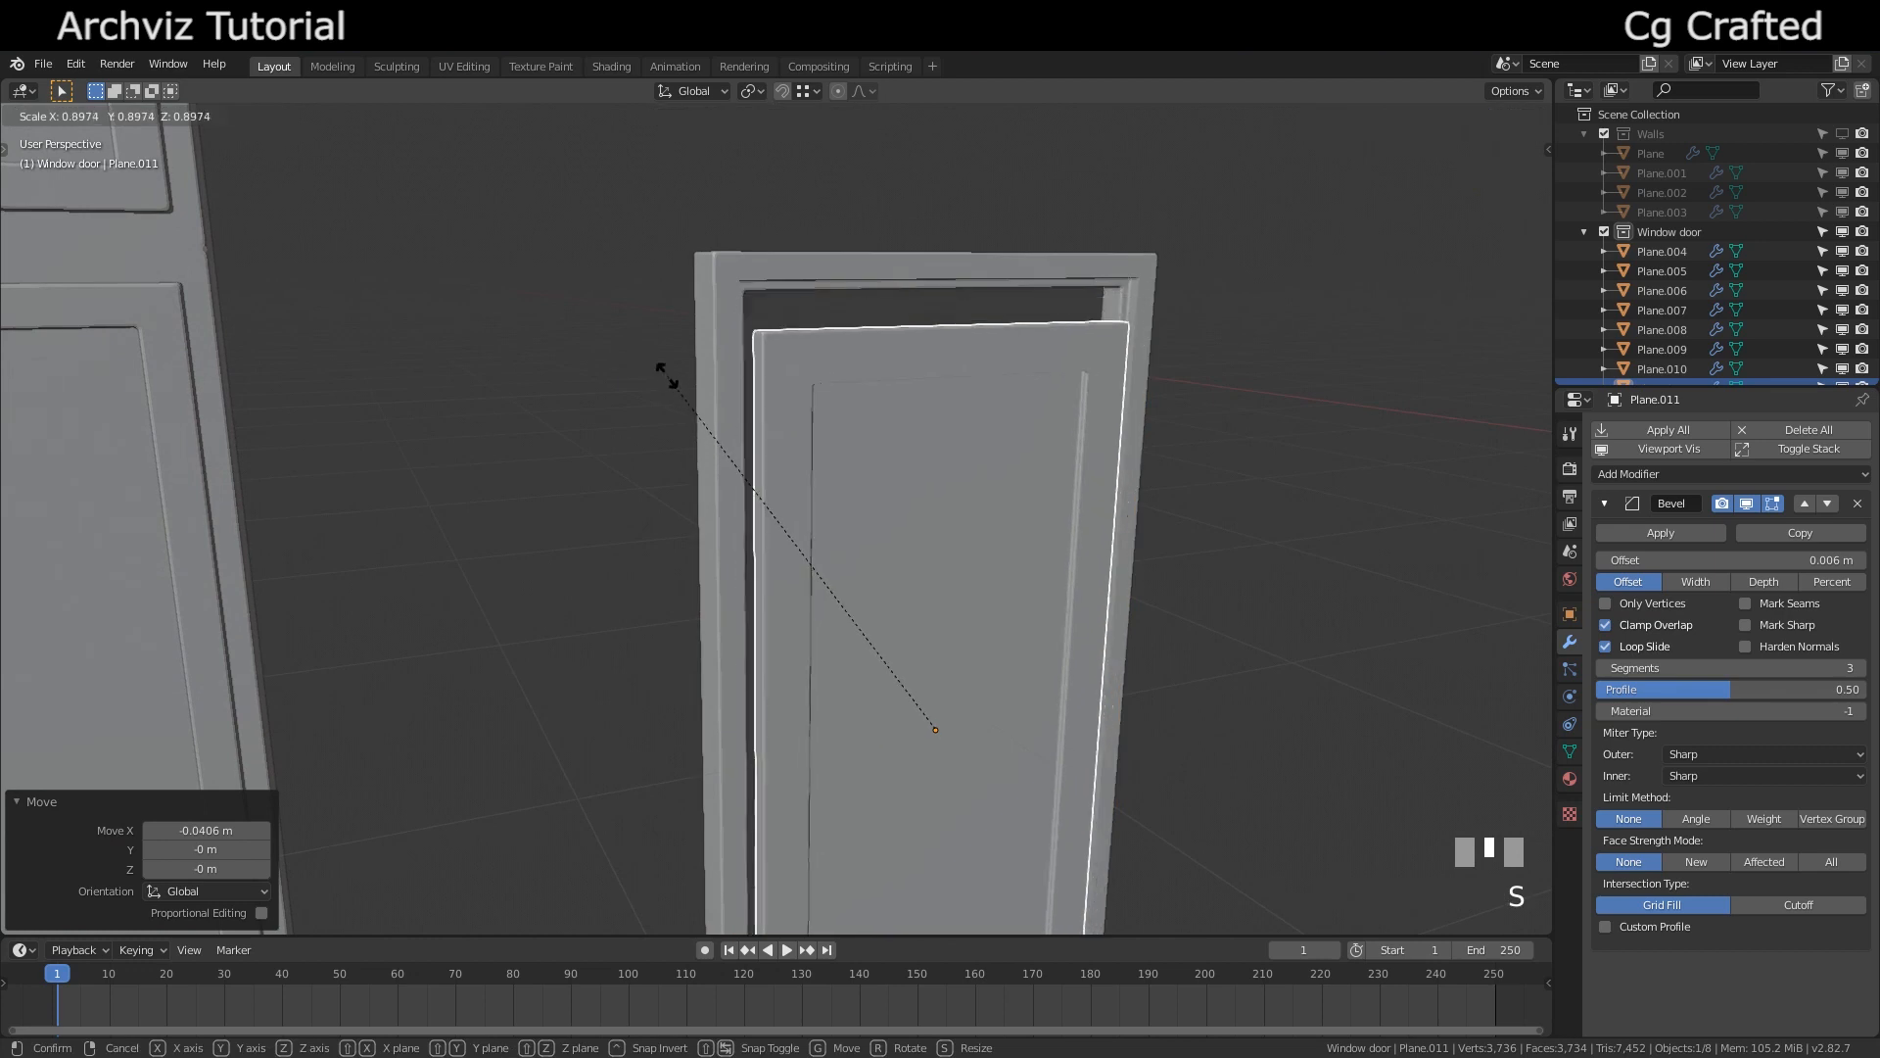
pyautogui.press('Escape')
pyautogui.moveTo(699, 413); pyautogui.dragTo(751, 378, button='middle')
pyautogui.scroll(-3, 664, 457)
pyautogui.moveTo(665, 457); pyautogui.dragTo(1030, 553, button='middle')
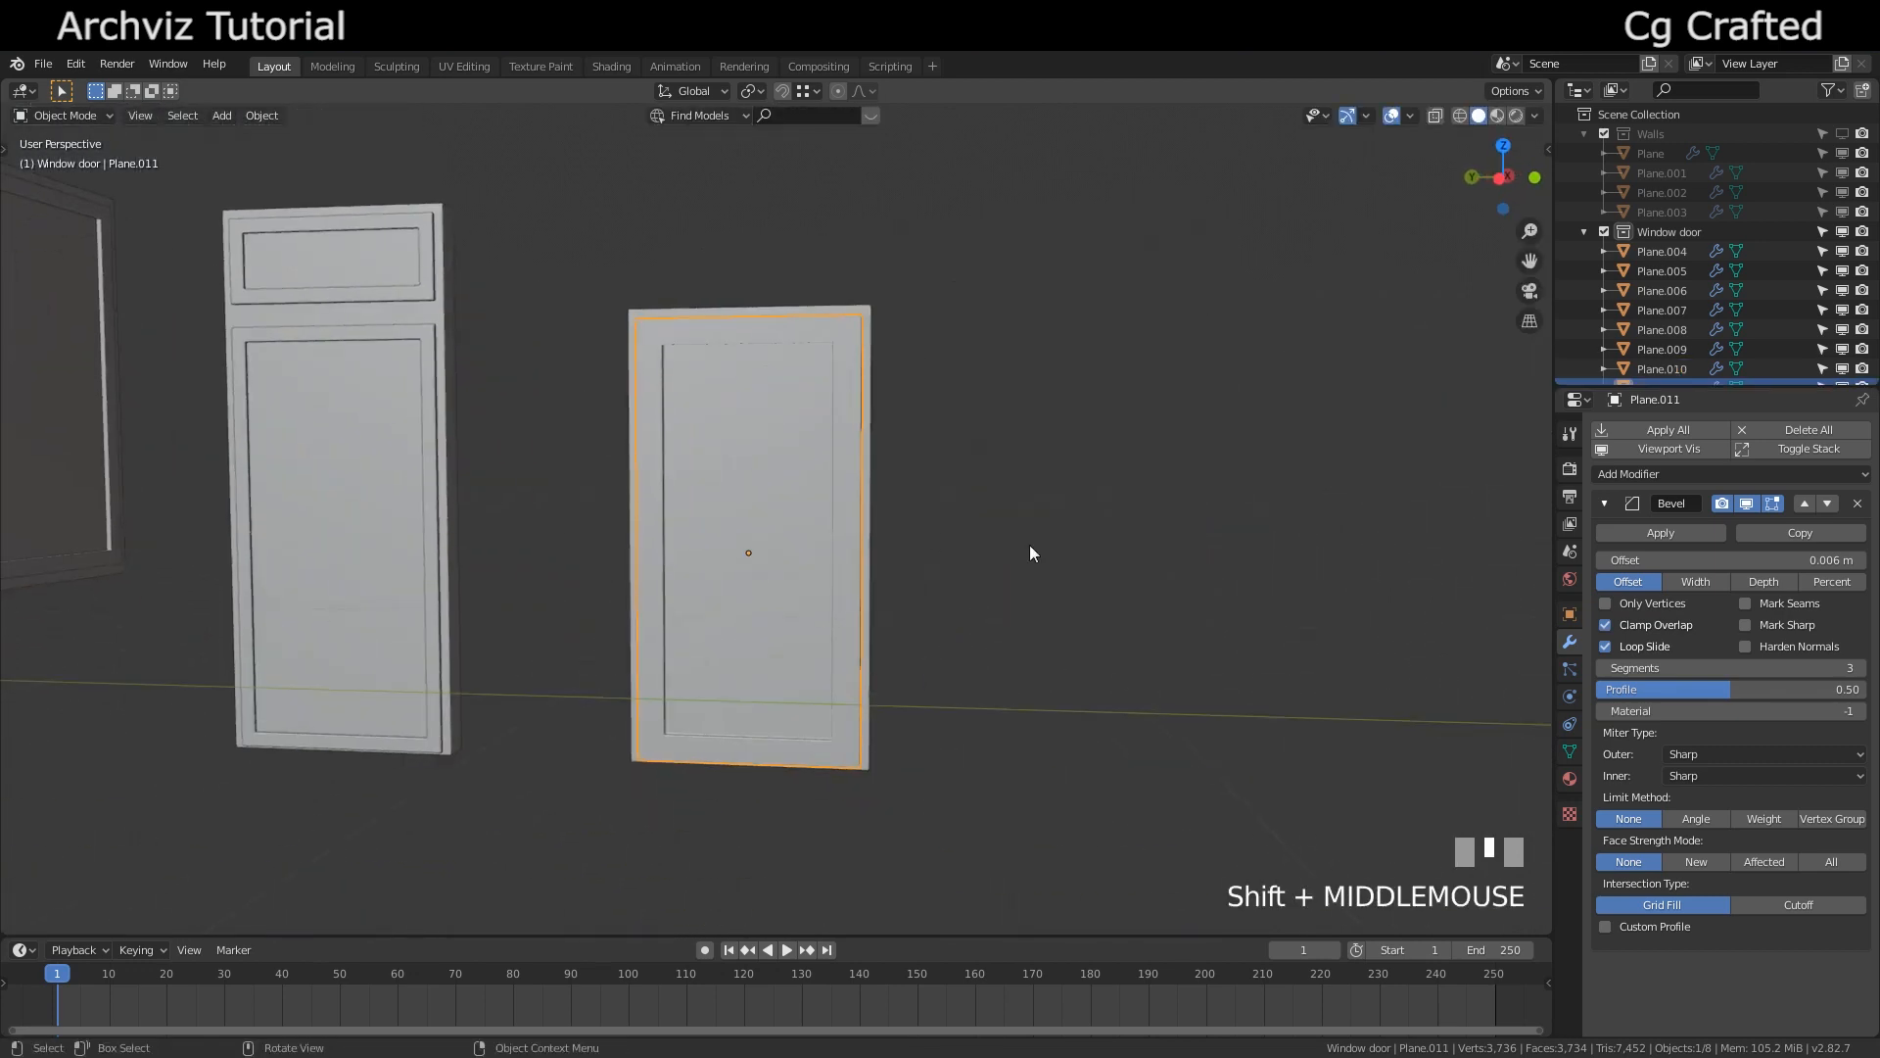
# Scale the outer side and top faces of the copied door's frame by 1.027 in Y and Z
pyautogui.press('Tab')
pyautogui.press('Tab')
pyautogui.click(878, 335)
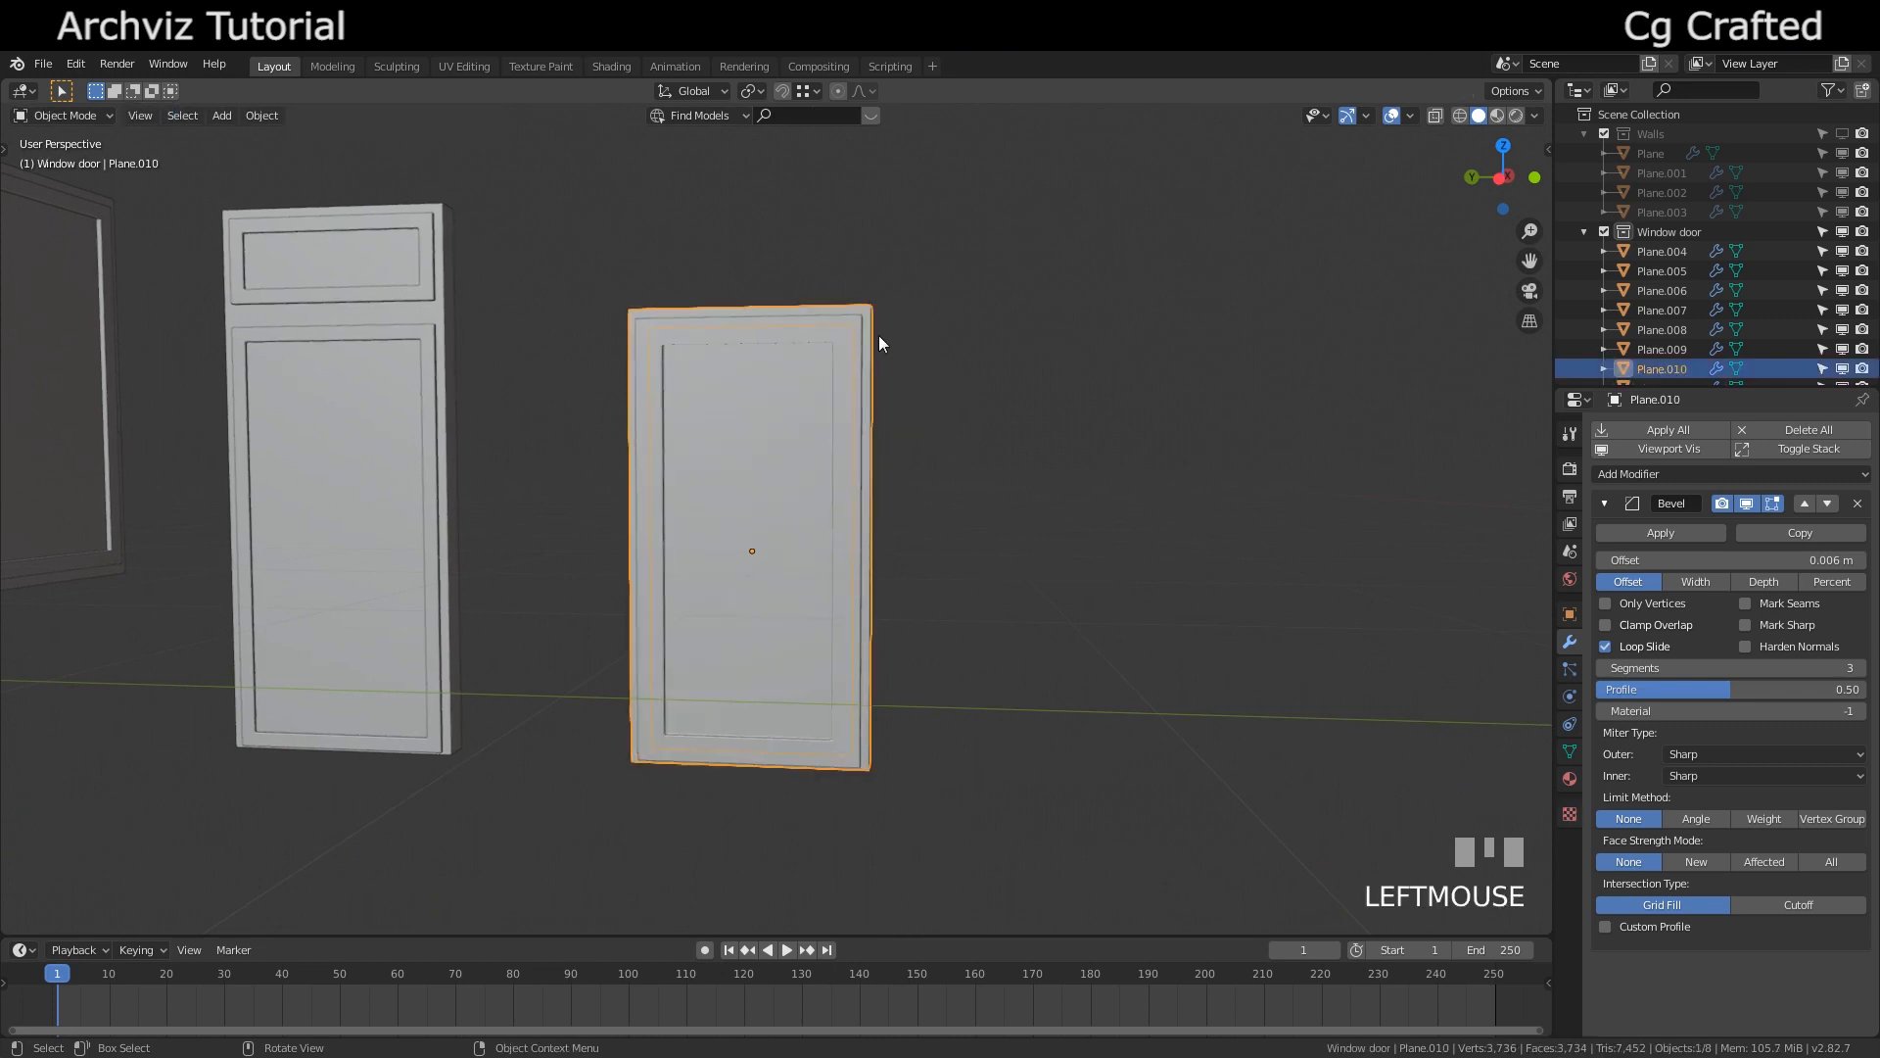
pyautogui.press('Tab')
pyautogui.moveTo(878, 334); pyautogui.dragTo(705, 299, button='middle')
pyautogui.press('3')
pyautogui.click(848, 323)
pyautogui.moveTo(584, 242); pyautogui.dragTo(596, 243, button='middle')
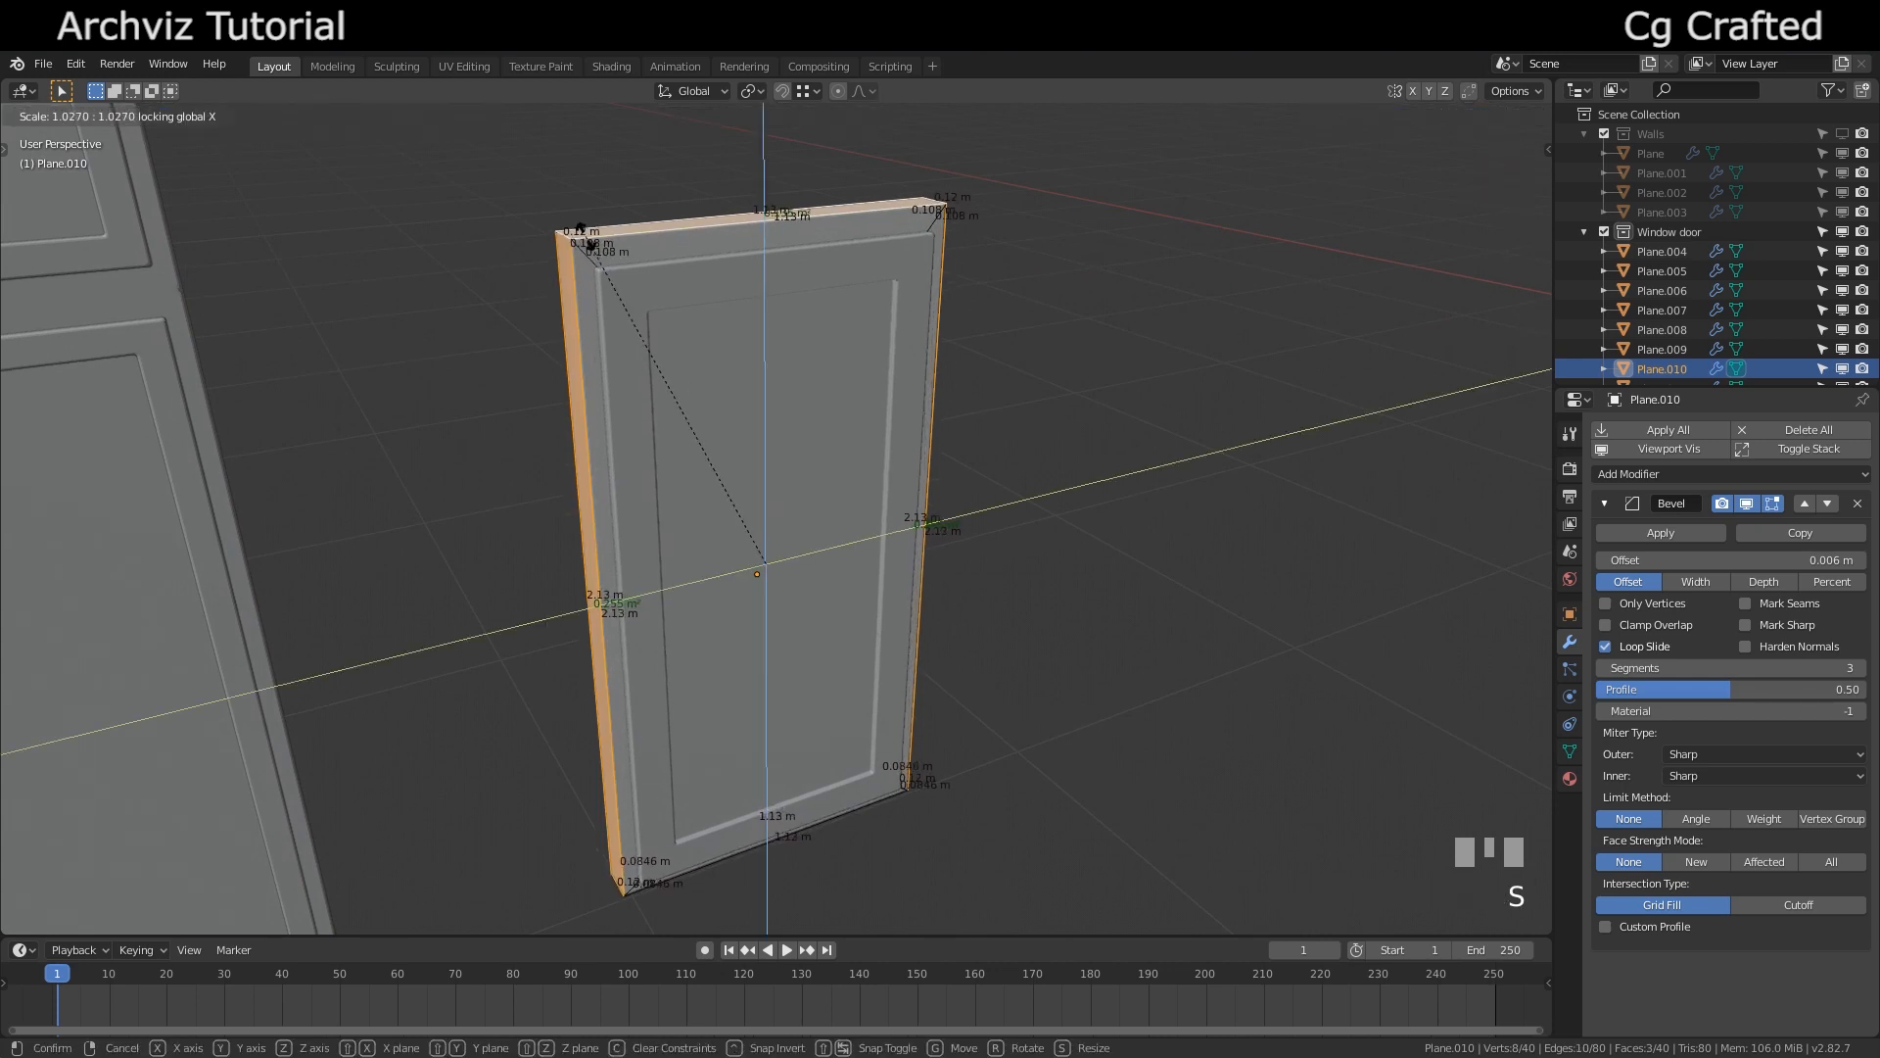
pyautogui.click(580, 231)
# Scale the same outer frame faces by about 0.989 along Z only
pyautogui.moveTo(580, 231); pyautogui.dragTo(552, 298, button='middle')
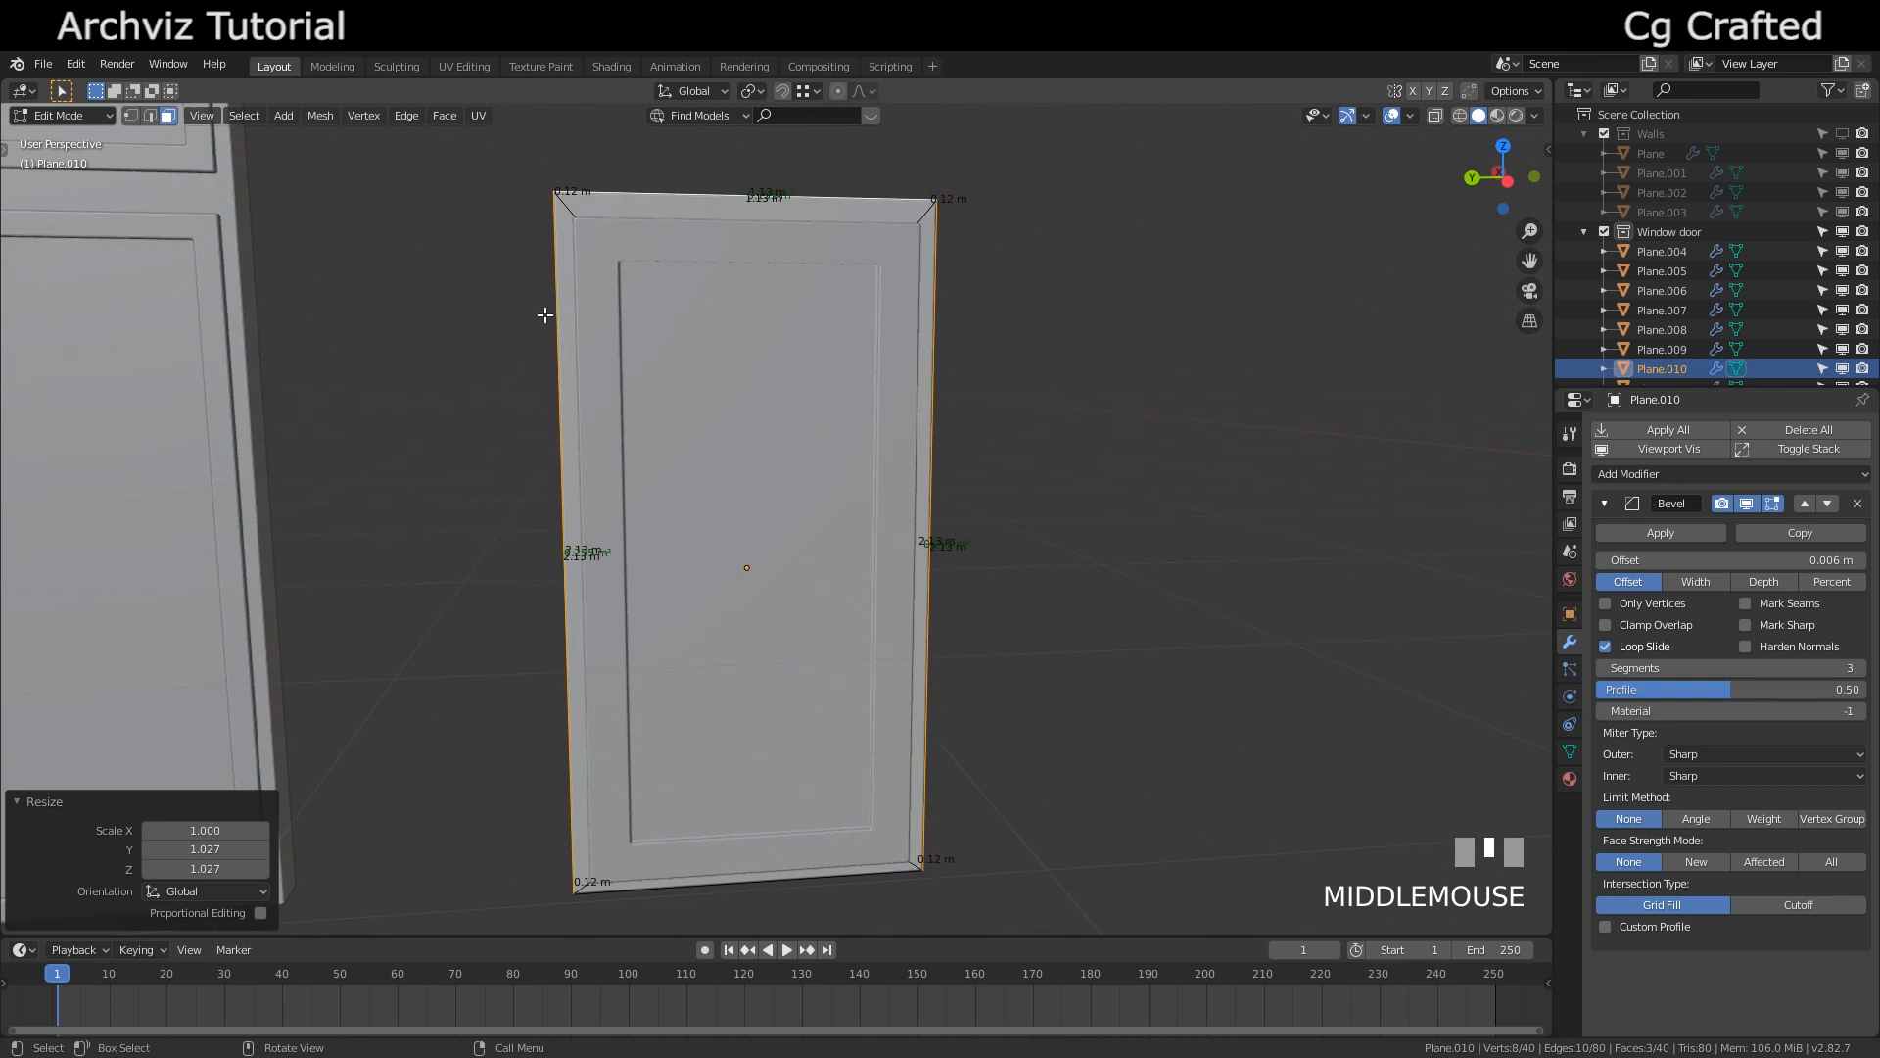
pyautogui.press('s')
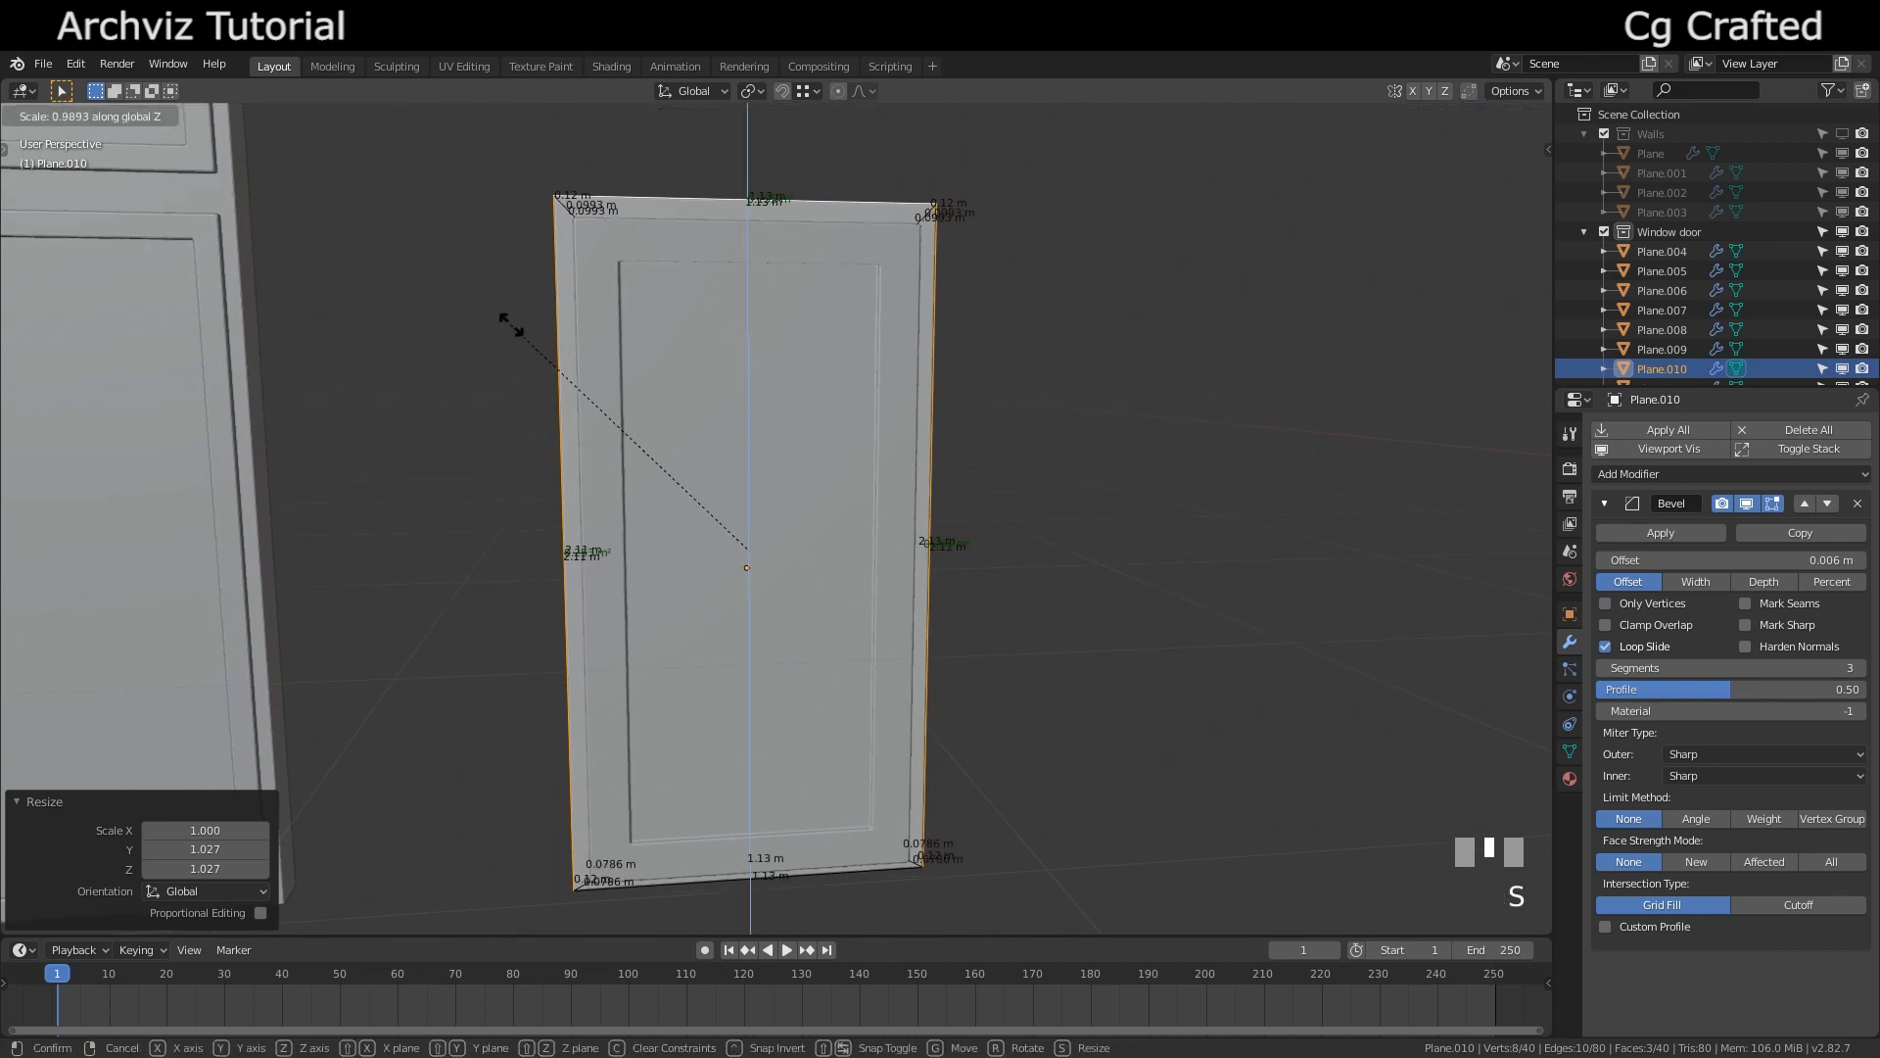
pyautogui.click(512, 325)
pyautogui.moveTo(512, 325)
pyautogui.mouseDown(button='middle')
pyautogui.moveTo(490, 319)
pyautogui.moveTo(505, 294)
pyautogui.mouseUp(button='middle')
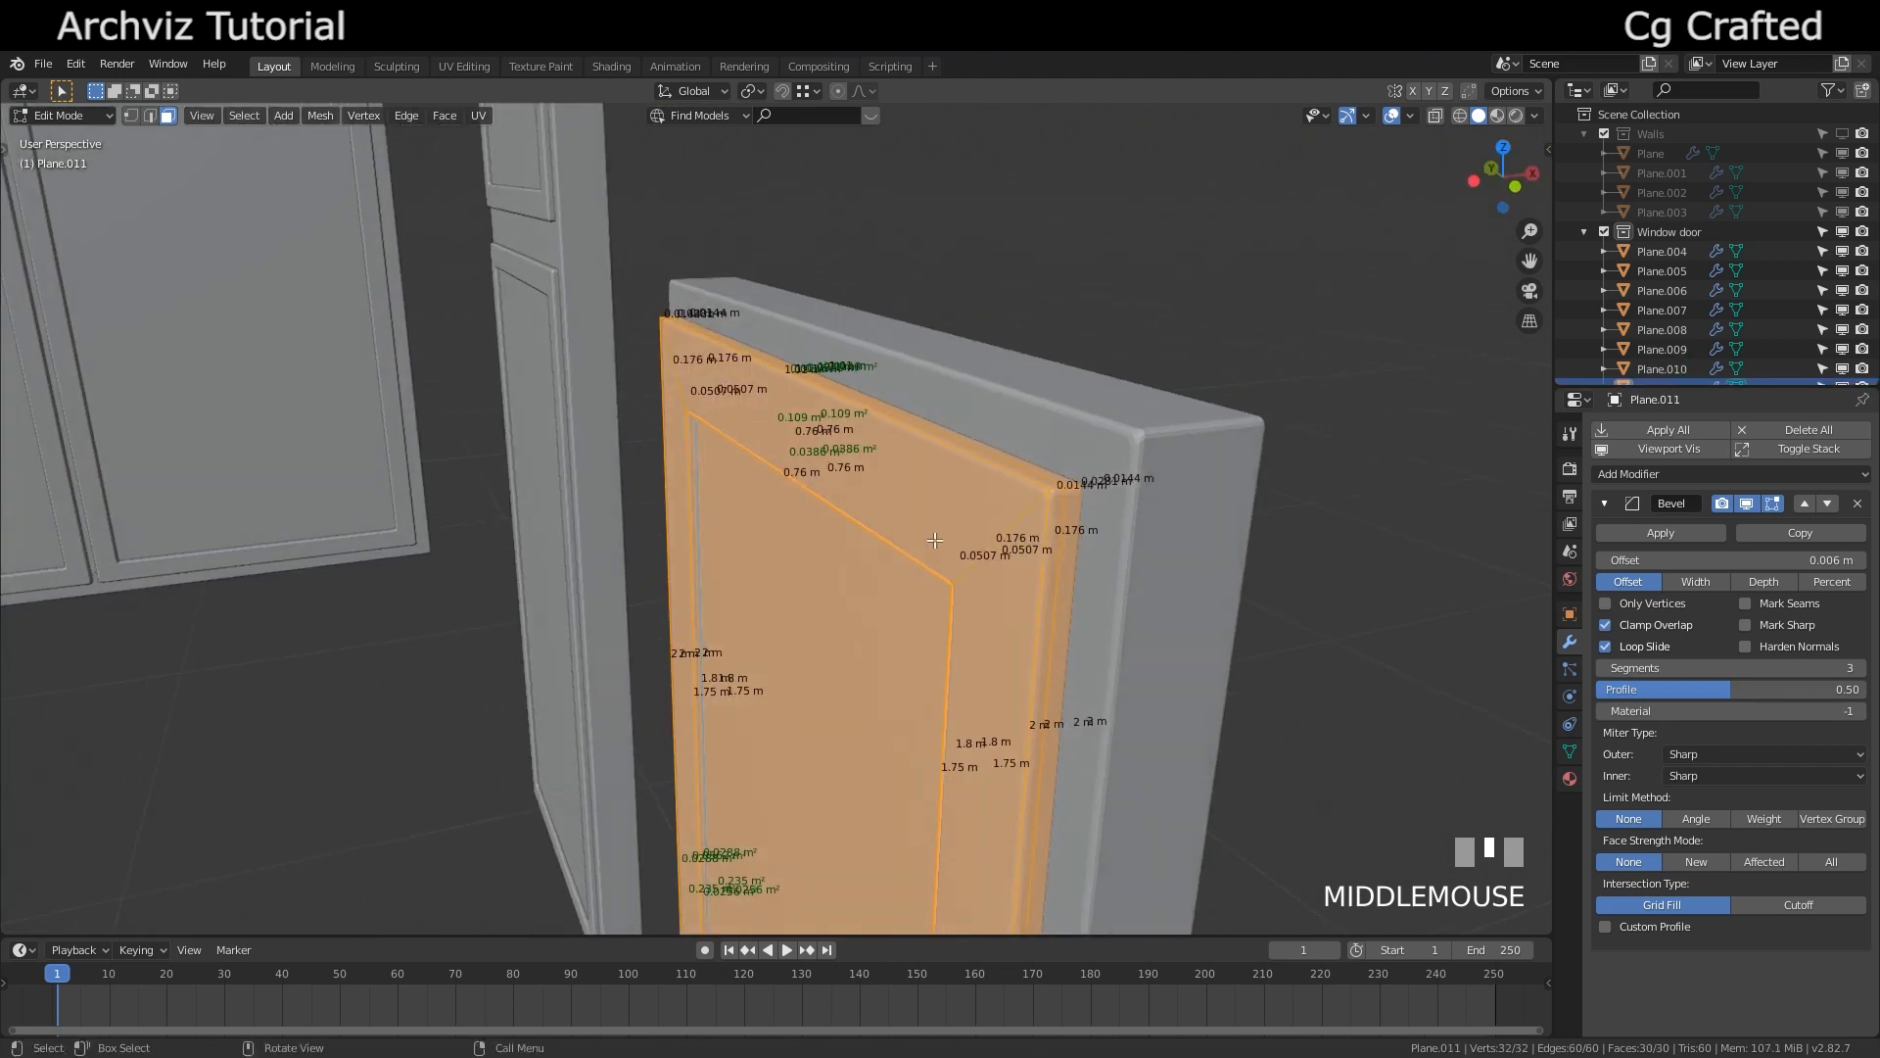
# Move the solid door panel -0.0192 m along X
pyautogui.scroll(2, 934, 540)
pyautogui.keyDown('shift'); pyautogui.moveTo(934, 540); pyautogui.dragTo(1001, 530, button='middle'); pyautogui.keyUp('shift')
pyautogui.moveTo(1007, 551); pyautogui.dragTo(974, 555, button='middle')
pyautogui.press('g')
pyautogui.press('x')
pyautogui.click(940, 560)
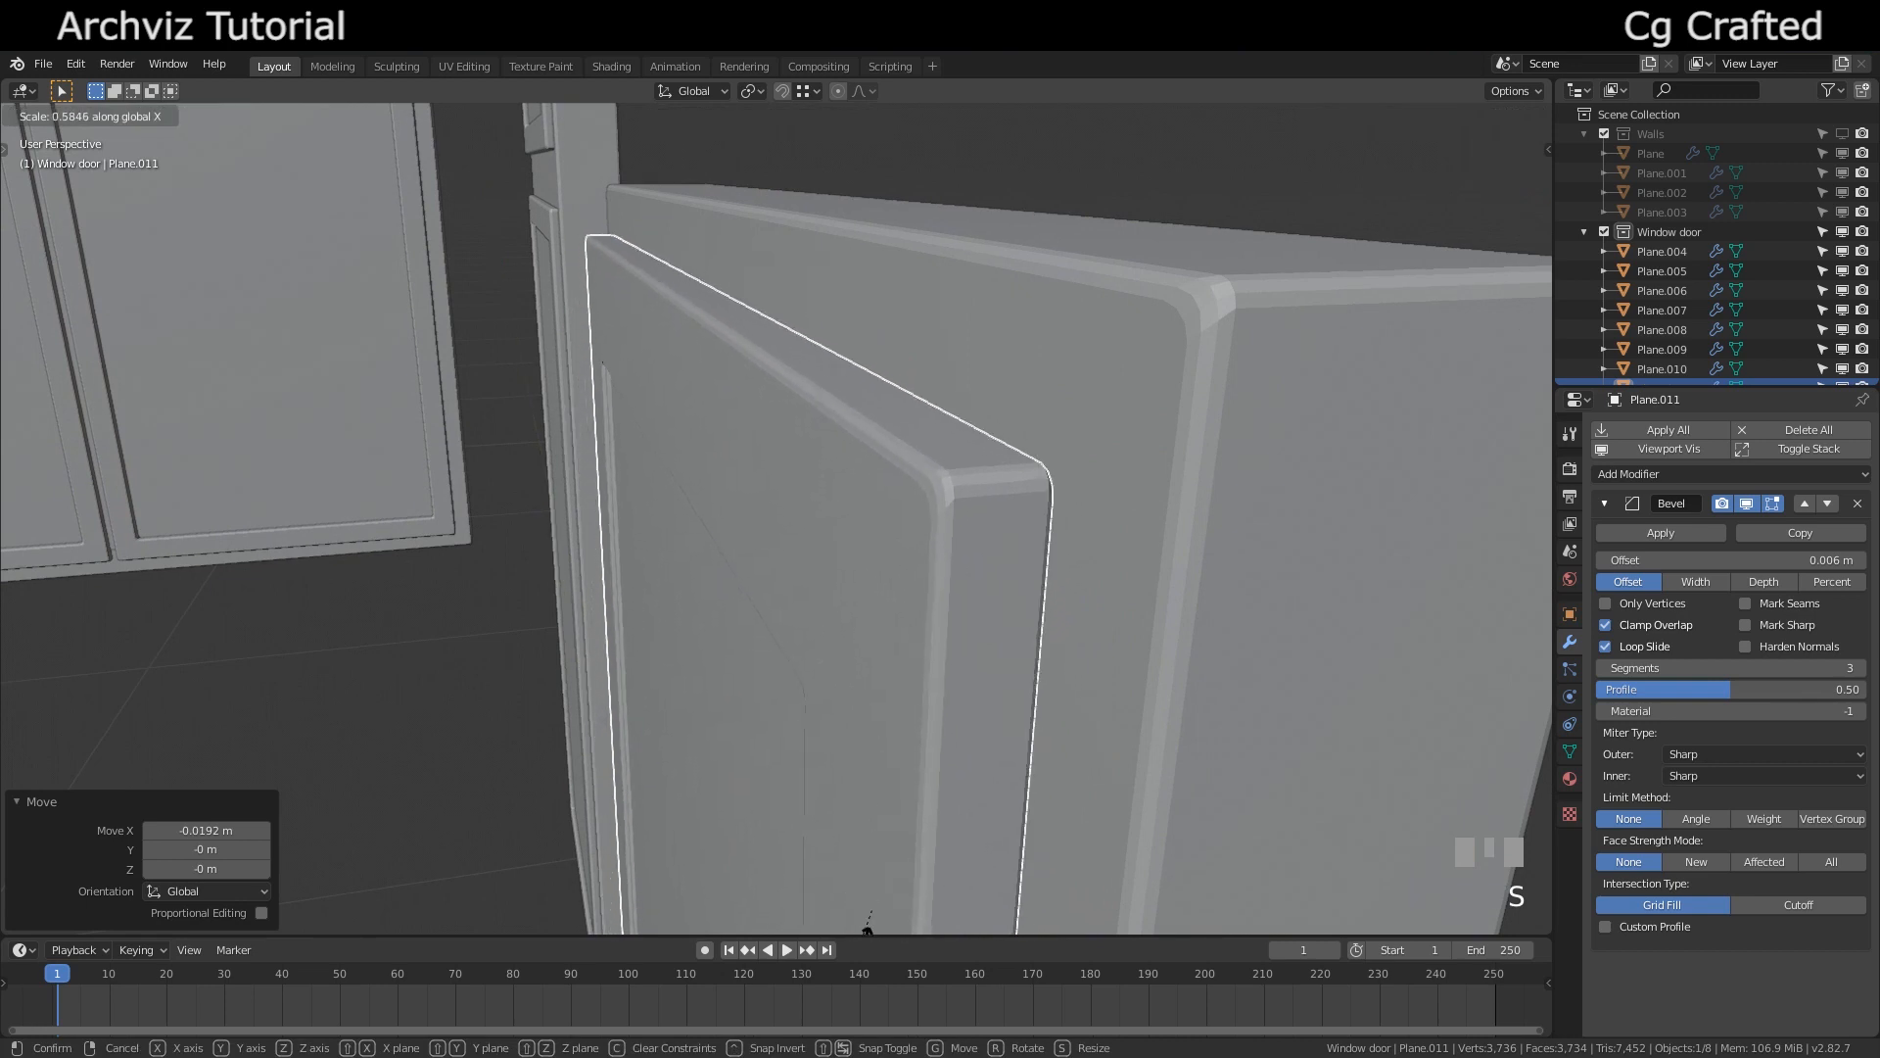
# Make the panel thinner along X with its scale applied, and shift it about 0.0019 m along X
pyautogui.hotkey('ctrl', 'a')
pyautogui.click(919, 503)
pyautogui.press('g')
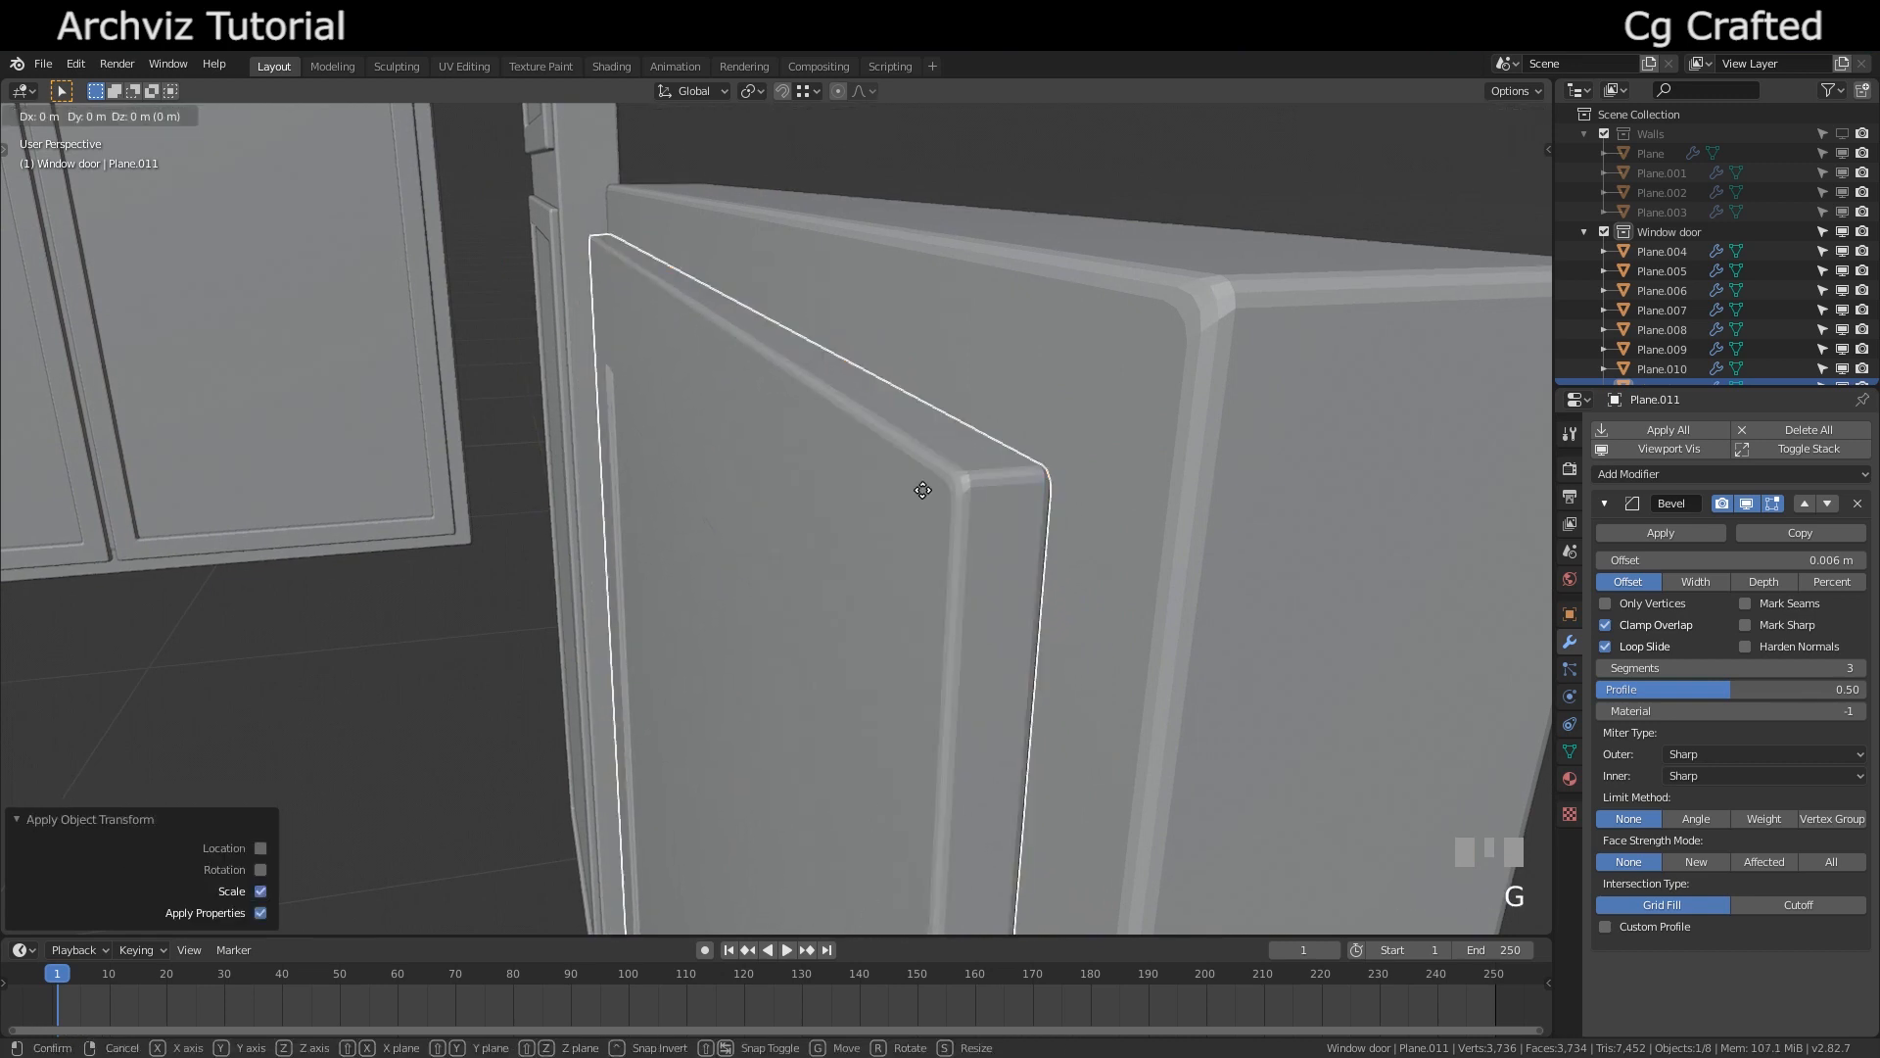
pyautogui.press('x')
pyautogui.click(927, 494)
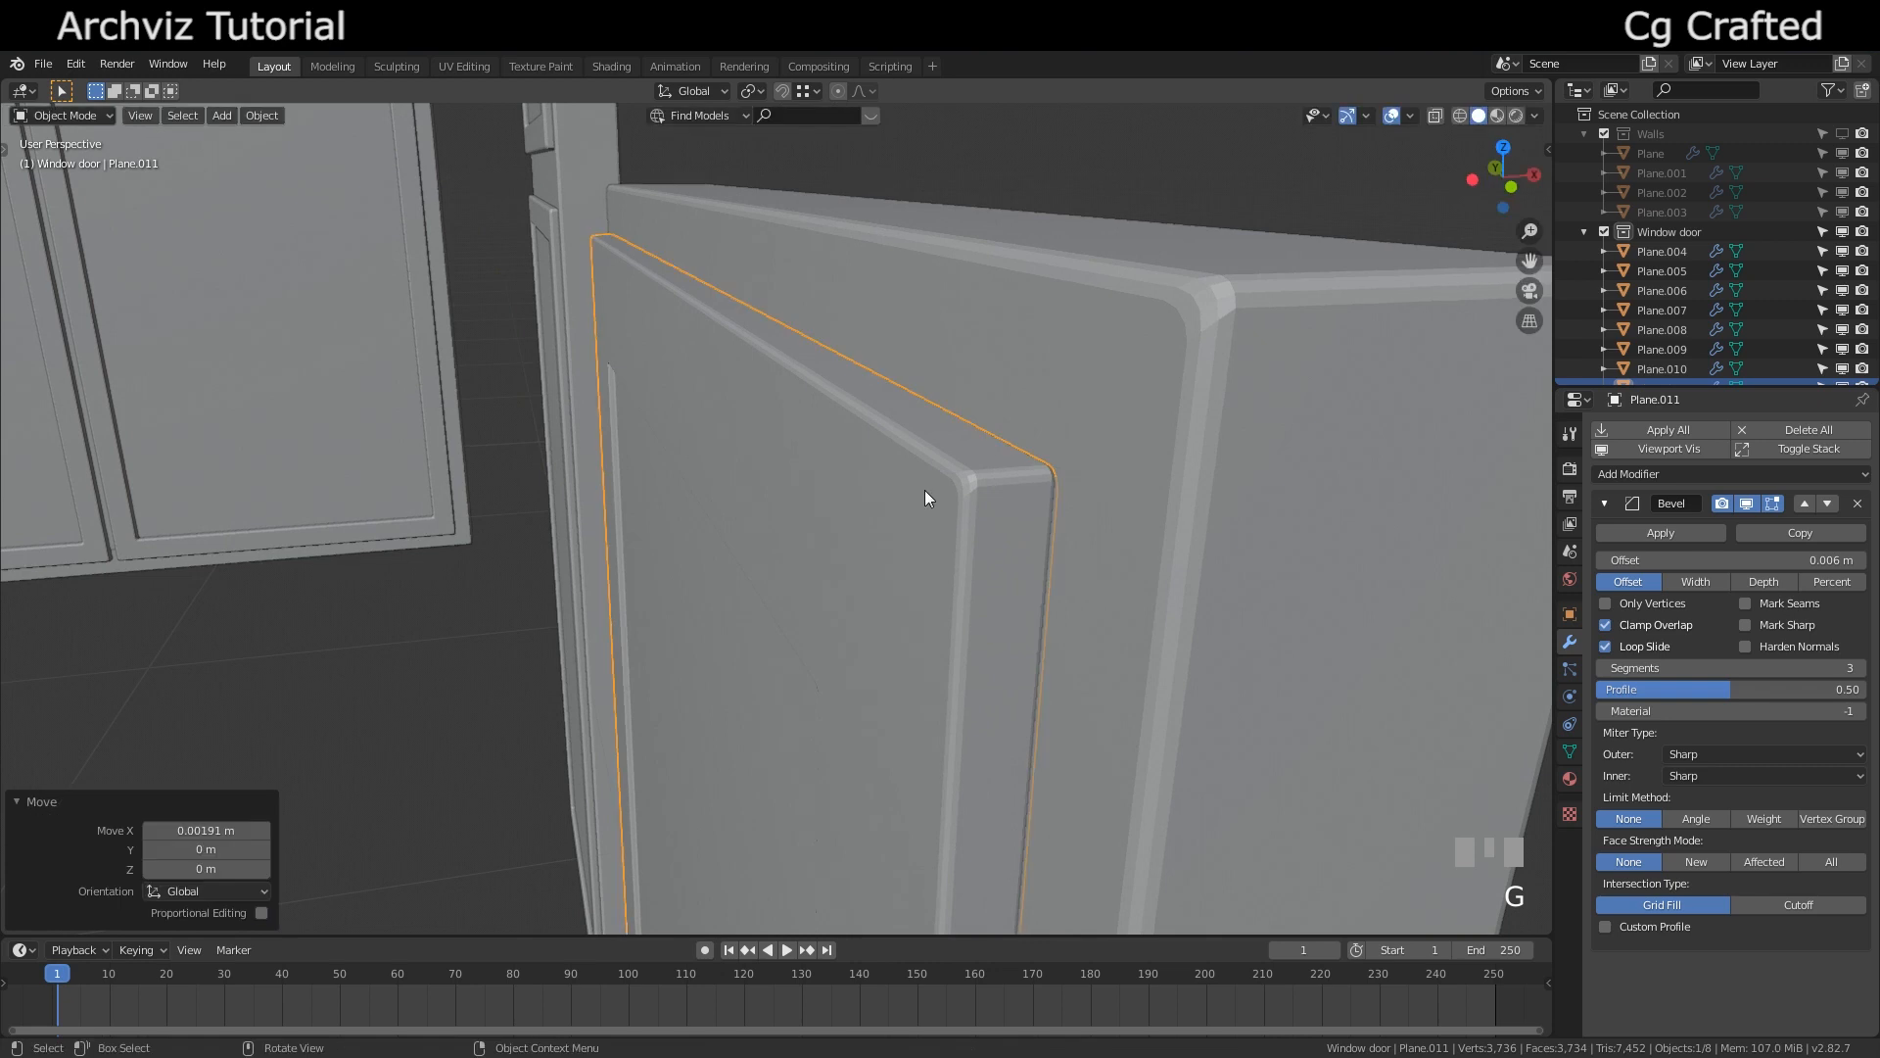
# Duplicate the panel 0.0177 m along X and scale the copy to 0.991 in Y and Z
pyautogui.hotkey('shift', 'd')
pyautogui.press('x')
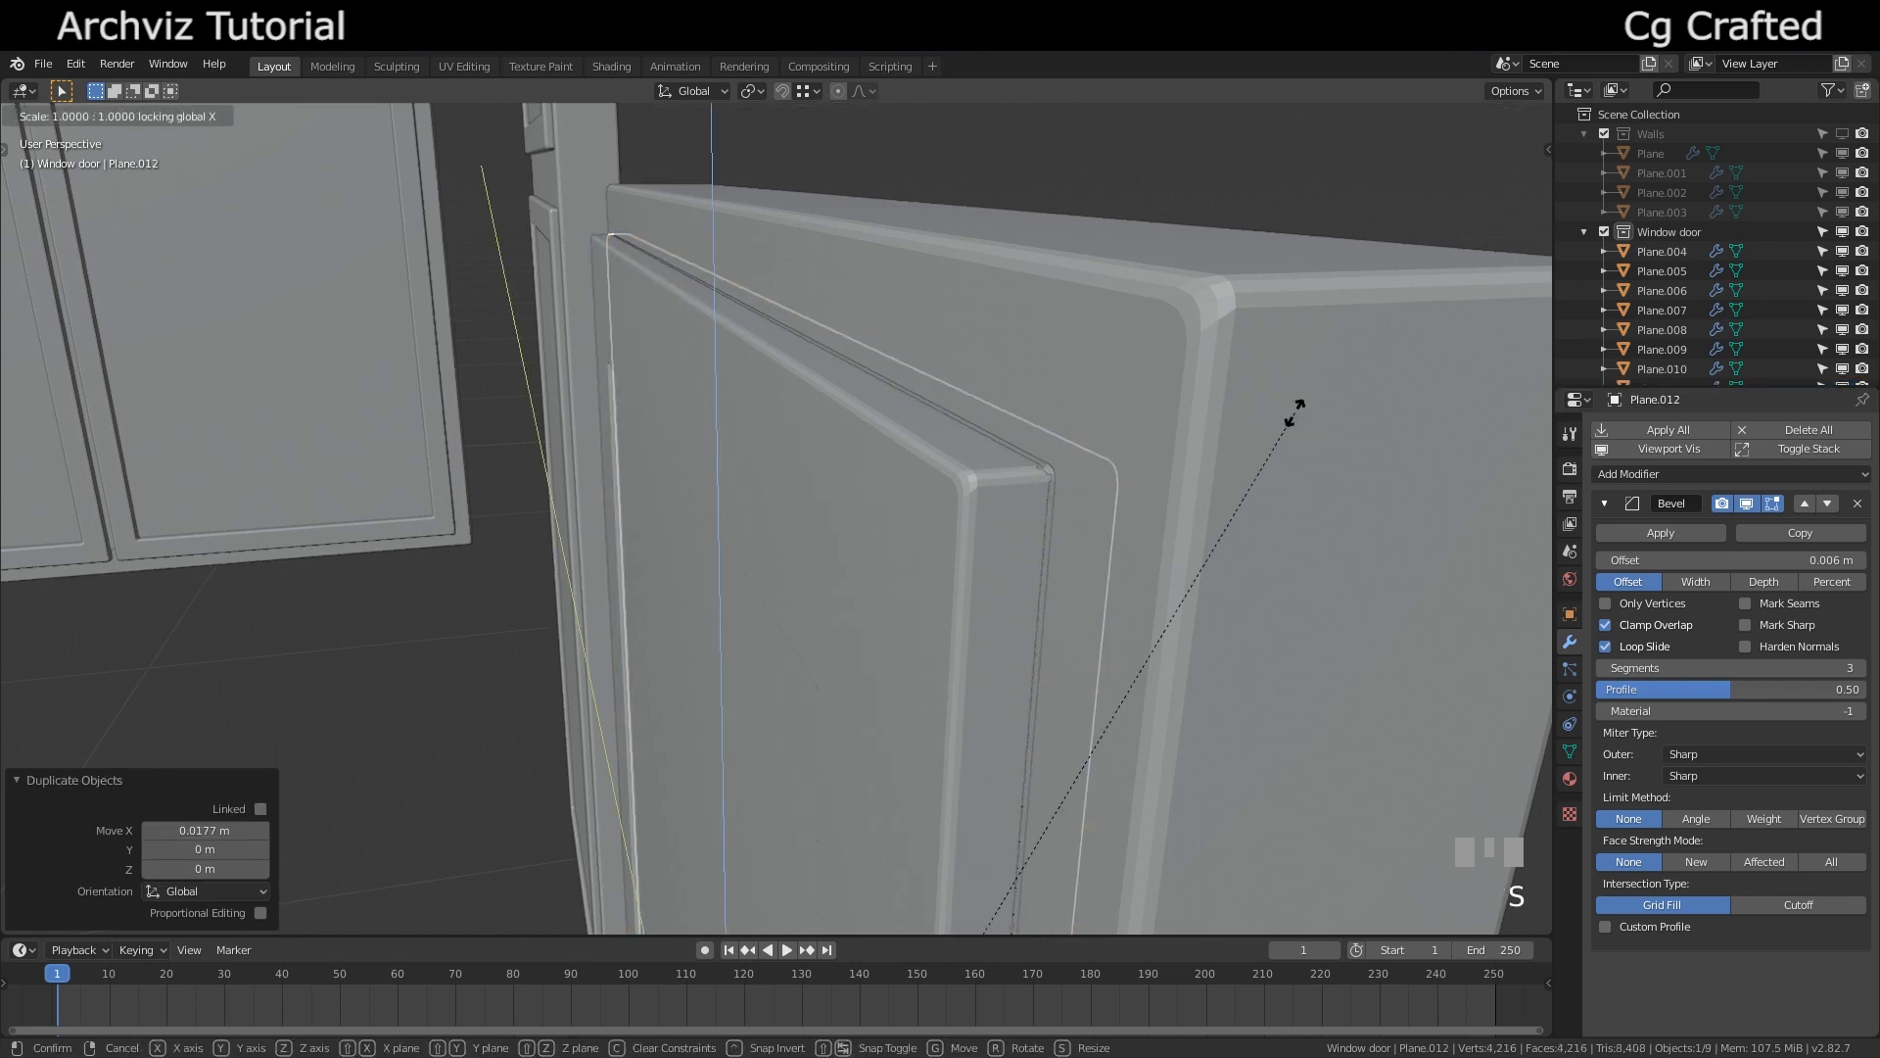
pyautogui.click(1282, 416)
# Join the slightly smaller panel copy with the first panel into one object
pyautogui.hotkey('shift', 'f')
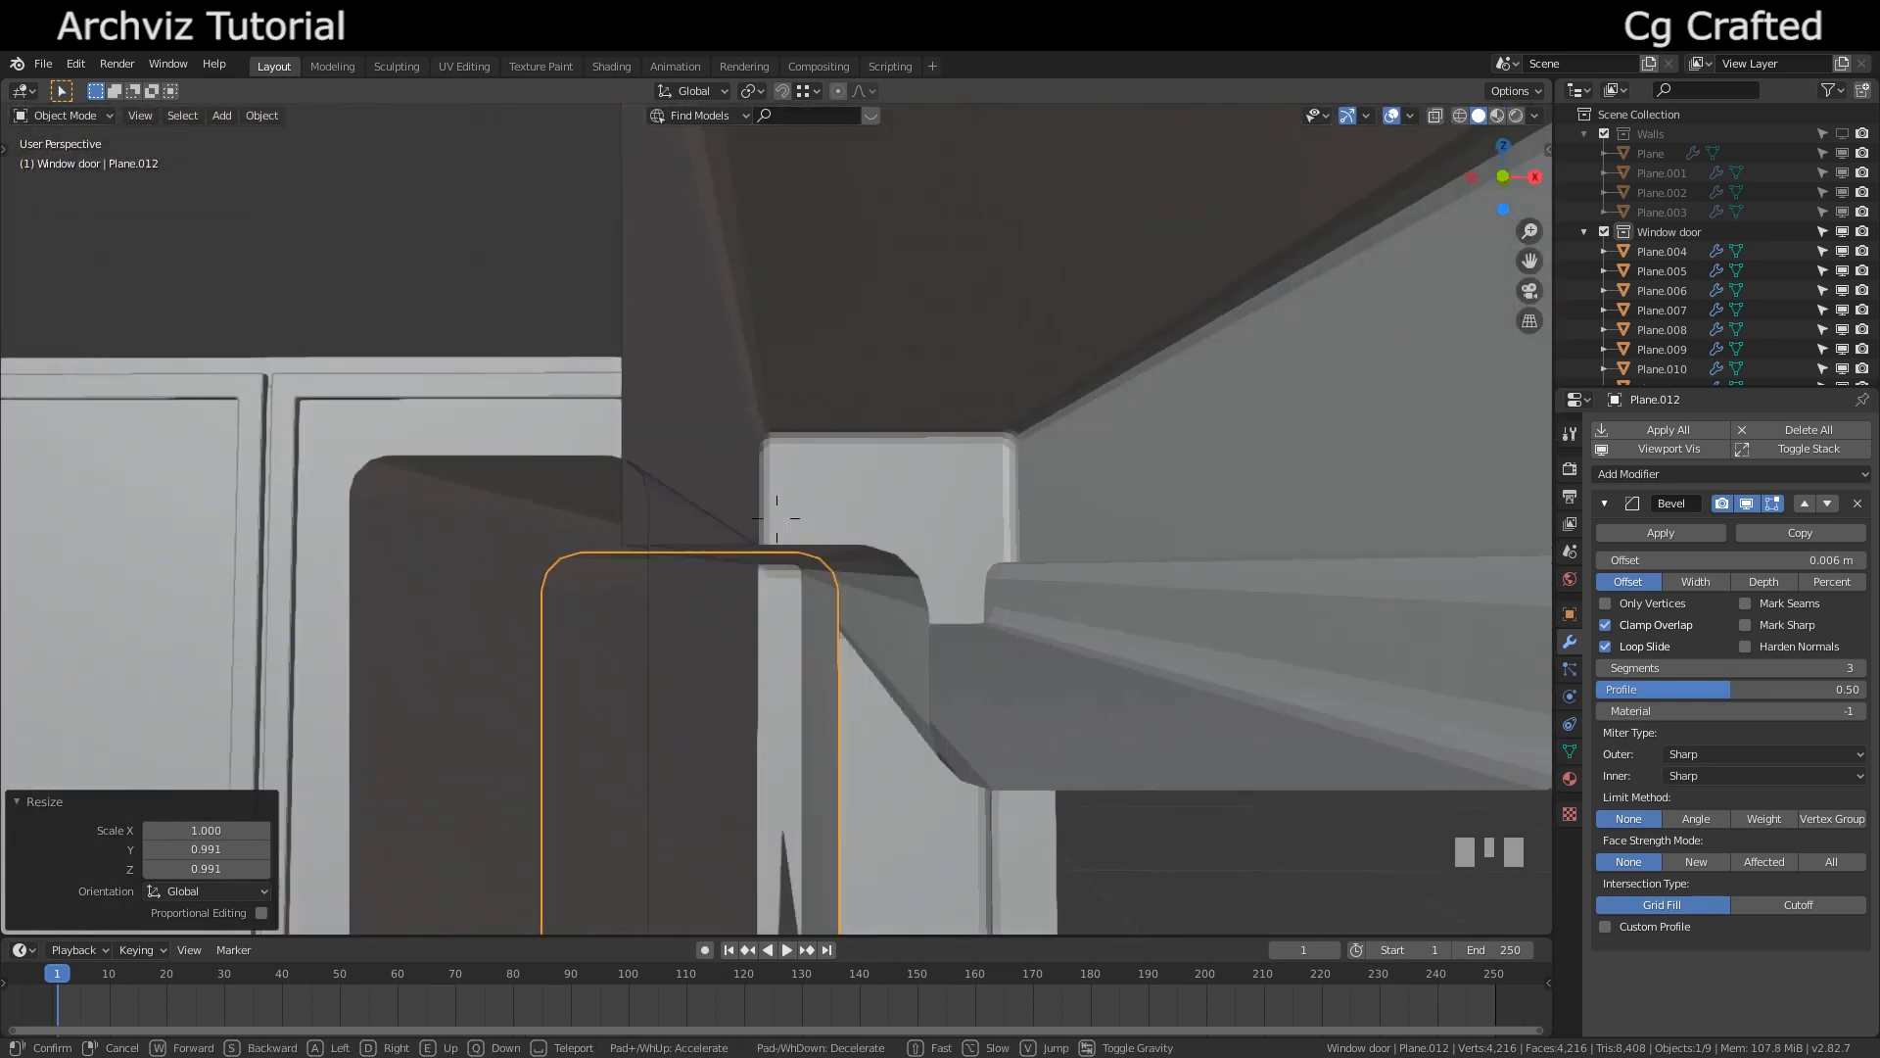
pyautogui.click(783, 497)
pyautogui.keyDown('shift'); pyautogui.click(783, 493); pyautogui.keyUp('shift')
pyautogui.hotkey('ctrl', 'j')
pyautogui.click(787, 497)
pyautogui.scroll(-1, 794, 509)
pyautogui.press('g')
pyautogui.press('x')
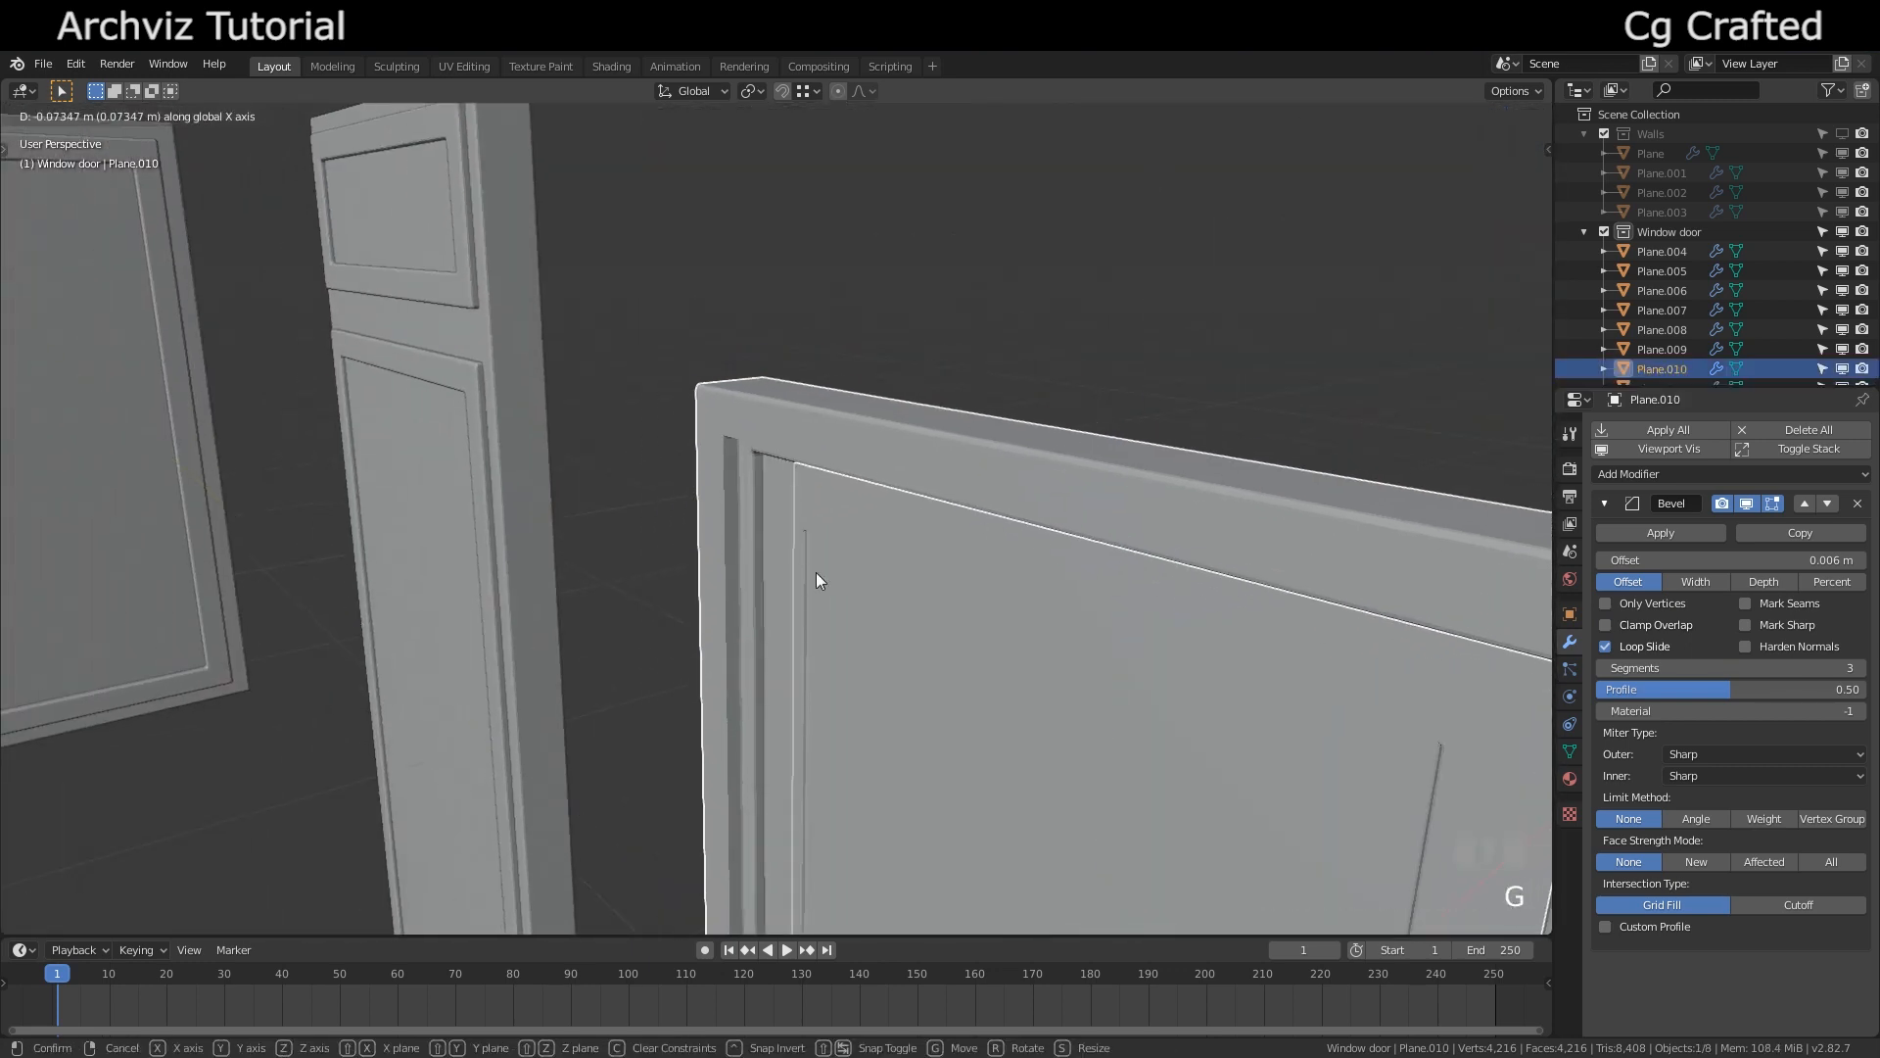
pyautogui.rightClick(822, 555)
# Move the joined door panel -0.194 m along X, out of its frame
pyautogui.click(826, 536)
pyautogui.press('g')
pyautogui.press('x')
pyautogui.click(690, 618)
# Select only the smaller layer's linked faces in the joined panel, and move the whole panel back 0.181 m along X
pyautogui.hotkey('shift', 'f')
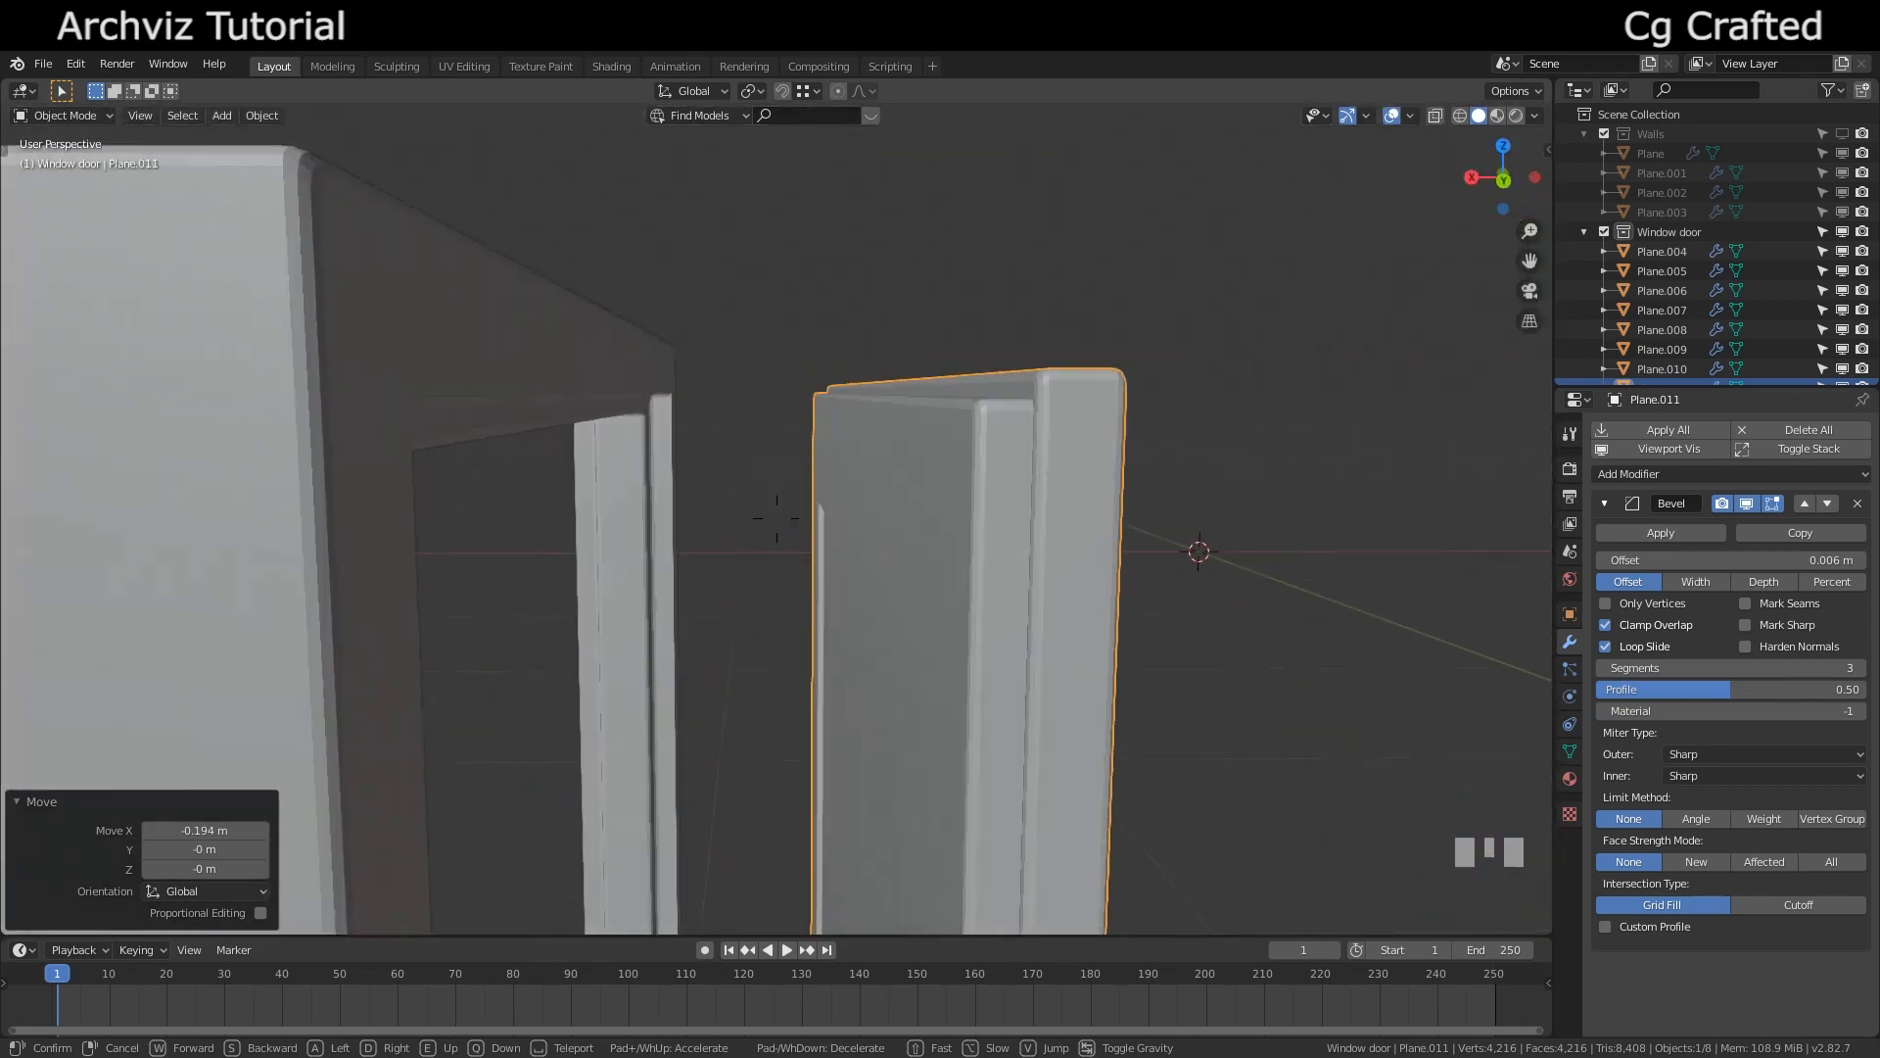
pyautogui.click(777, 518)
pyautogui.press('Tab')
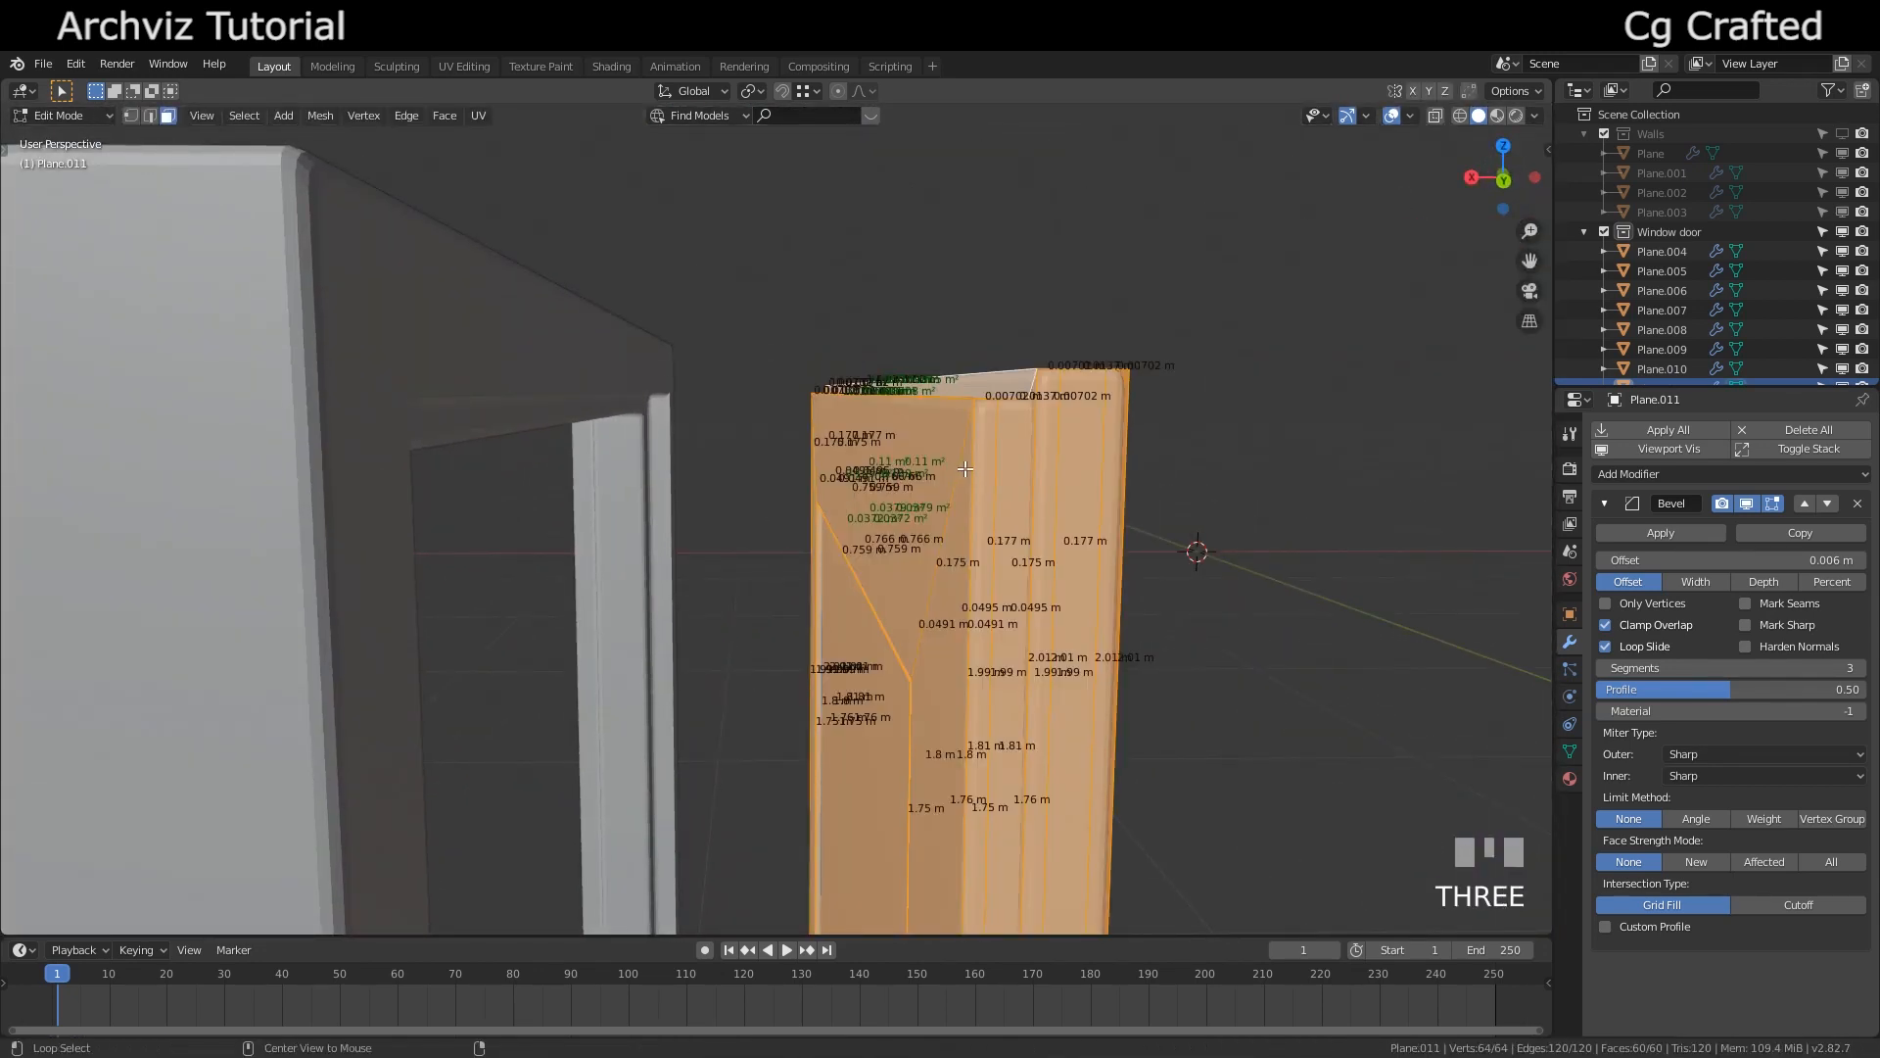
pyautogui.hotkey('alt', 'a')
pyautogui.press('l')
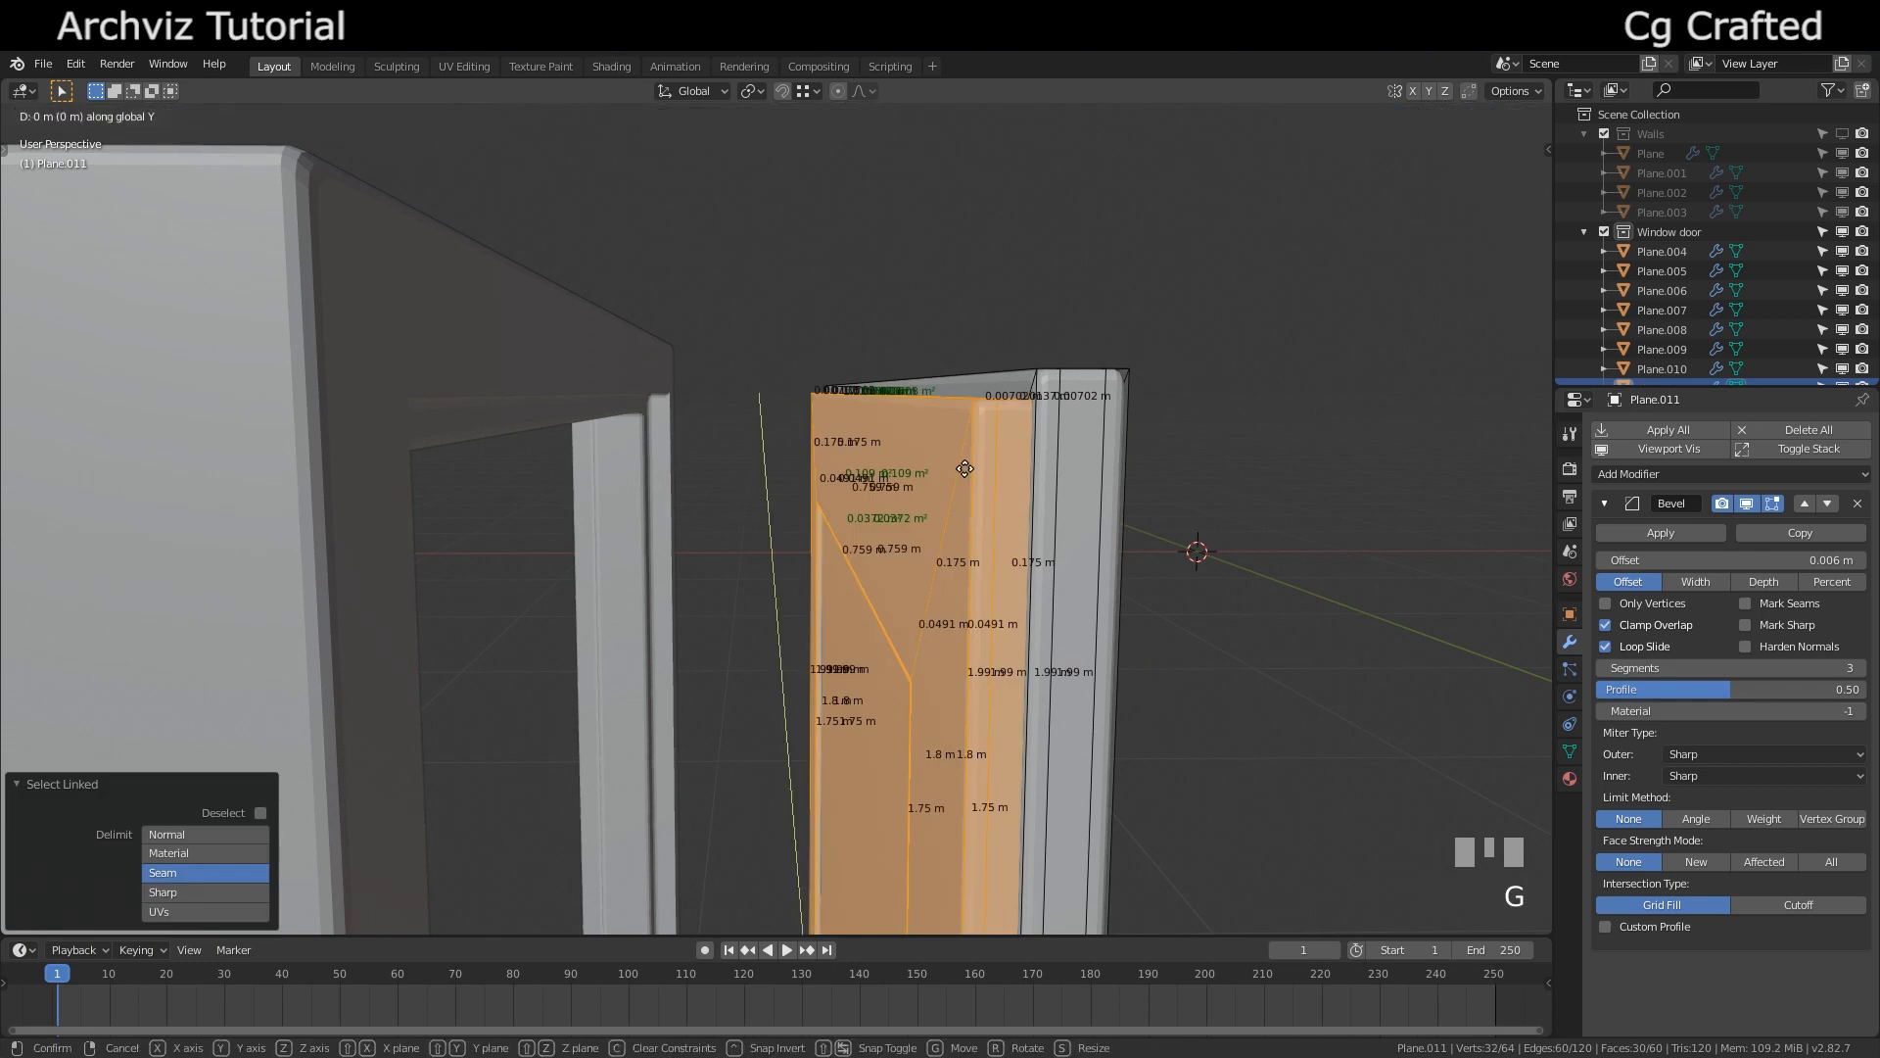
pyautogui.click(630, 508)
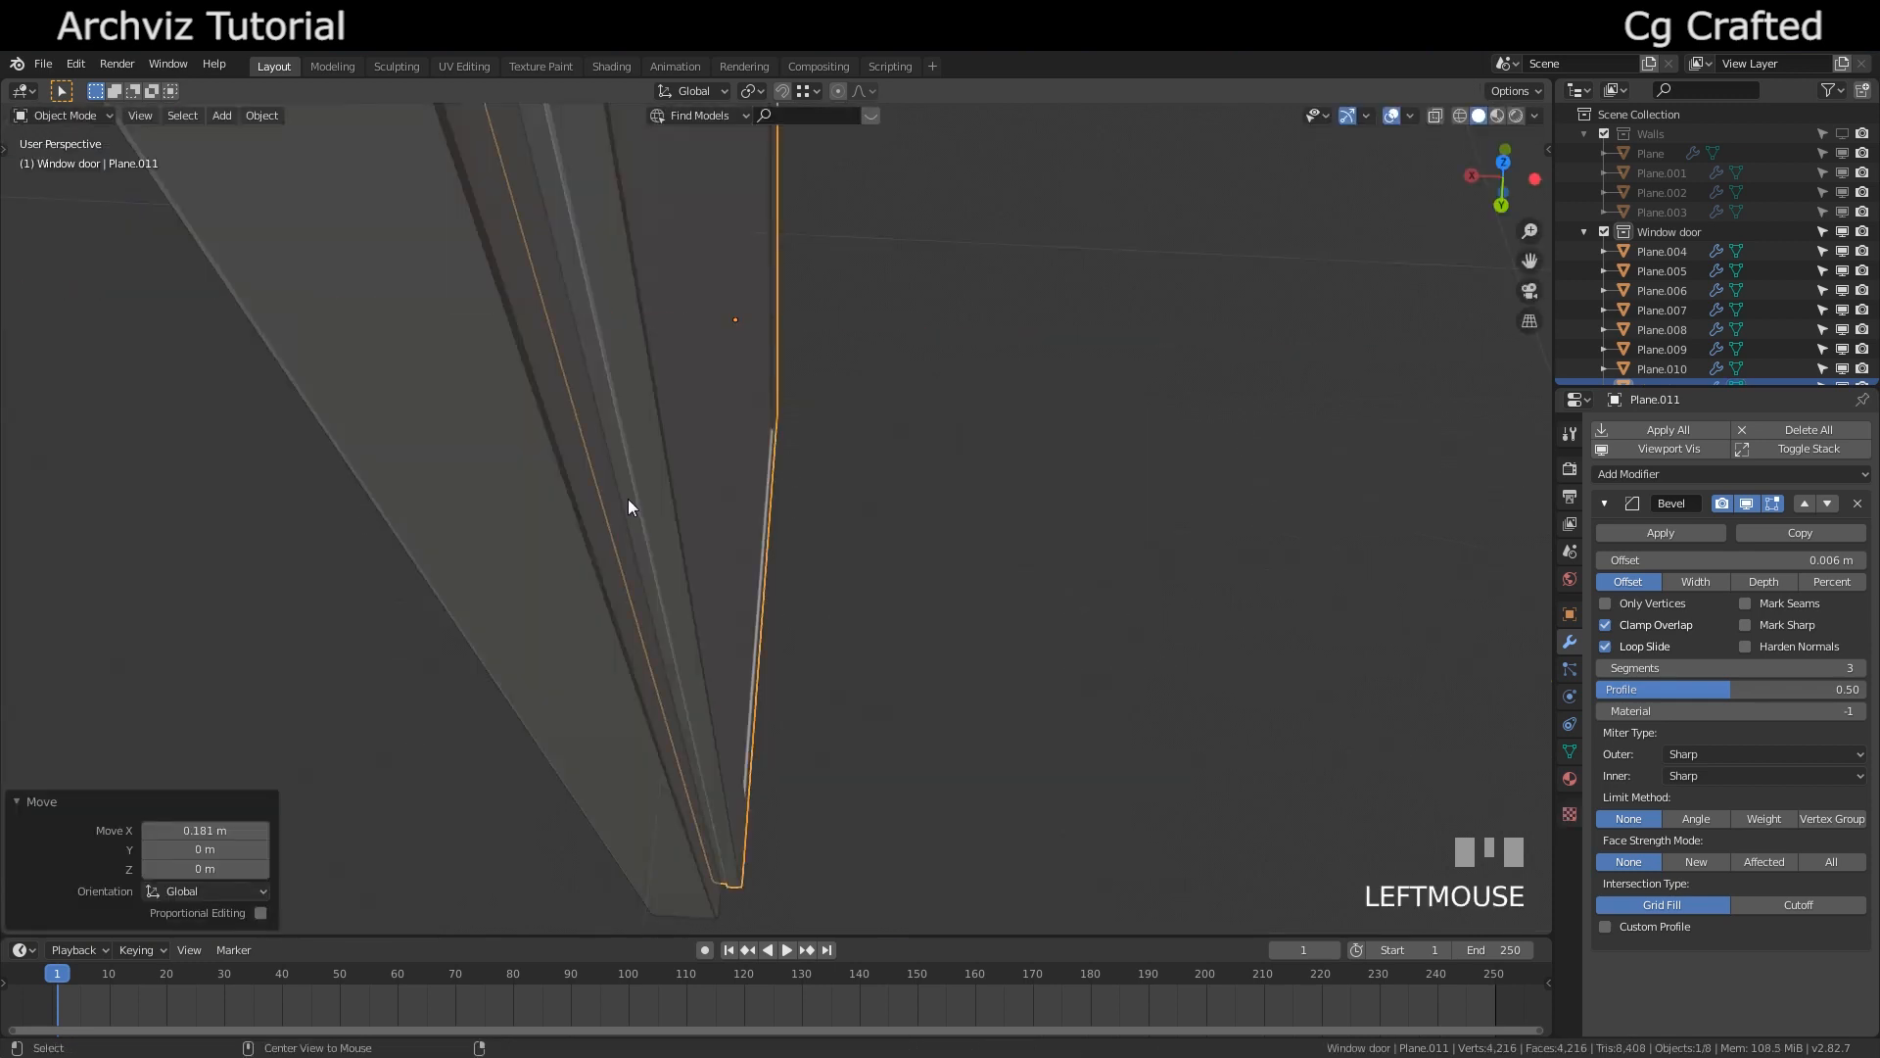
# Shift the joined panel 0.0182 m along X and scale its smaller layer to 0.979 along Y
pyautogui.hotkey('shift', 'f')
pyautogui.press('w')
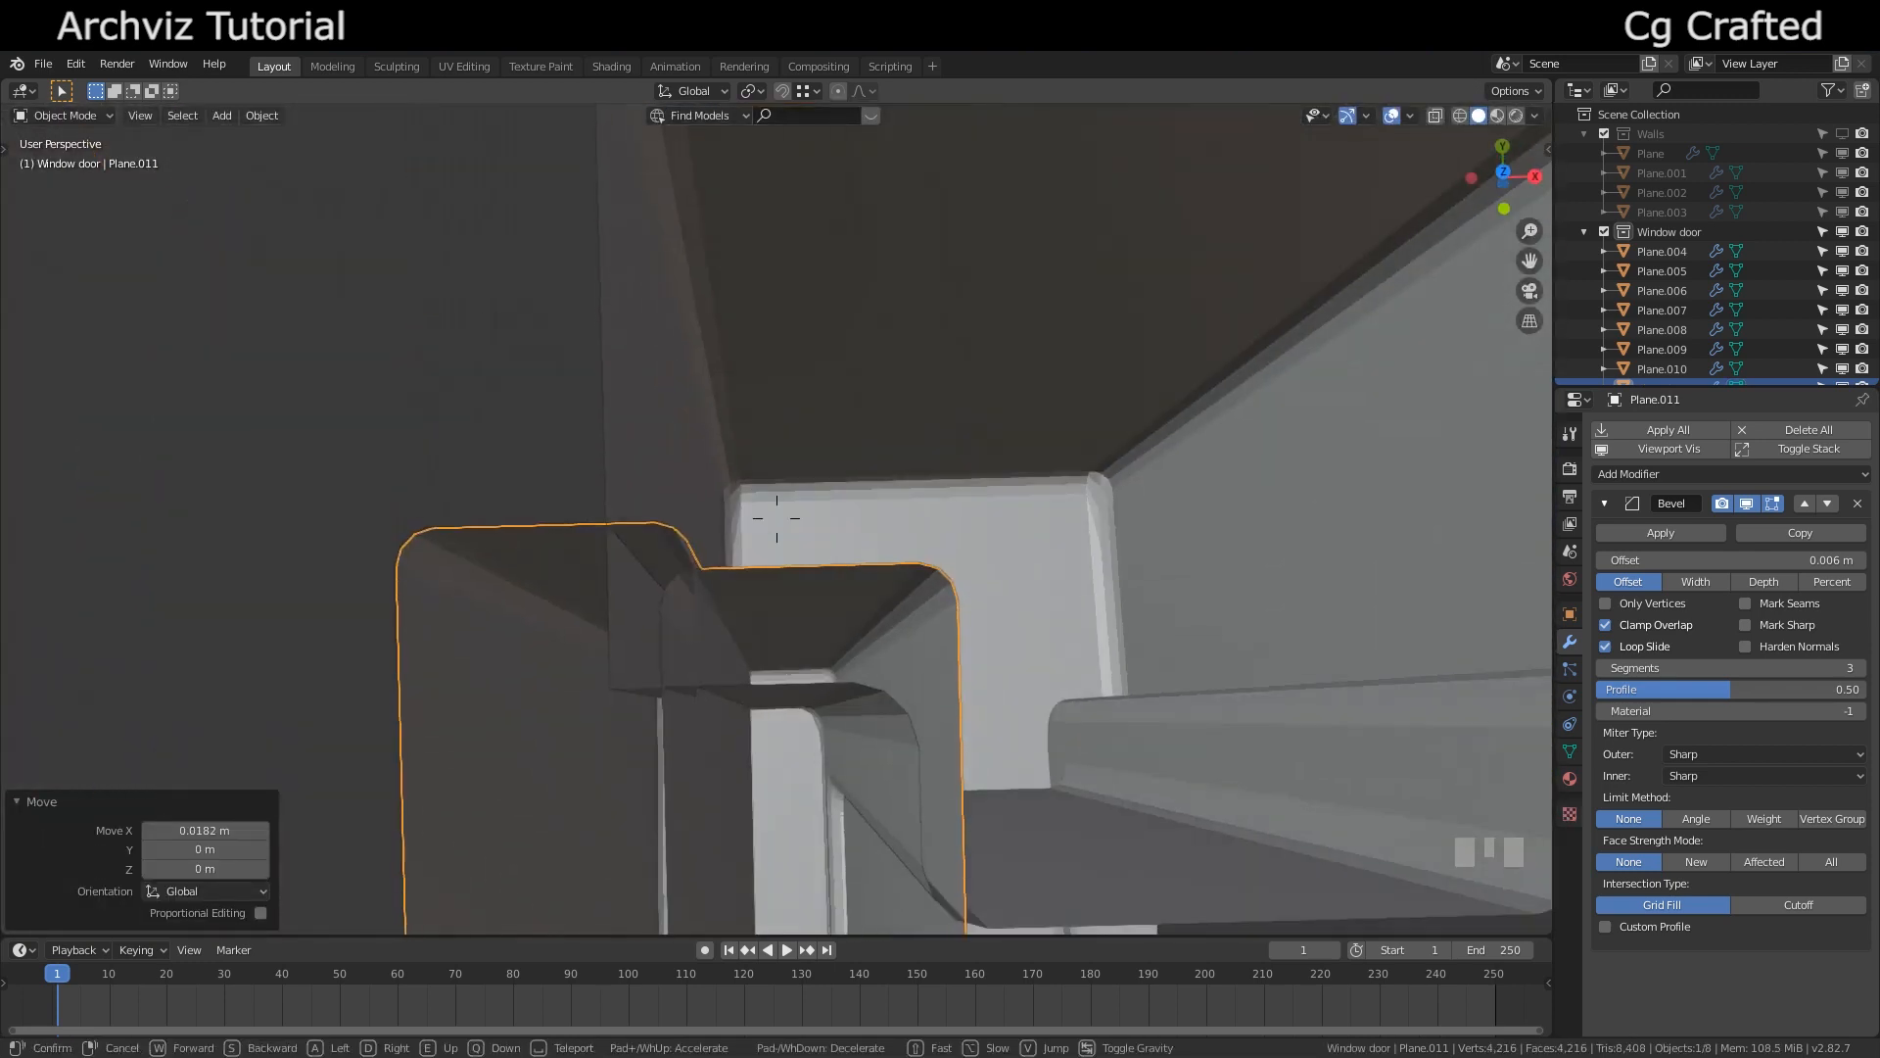
pyautogui.click(777, 518)
pyautogui.press('Tab')
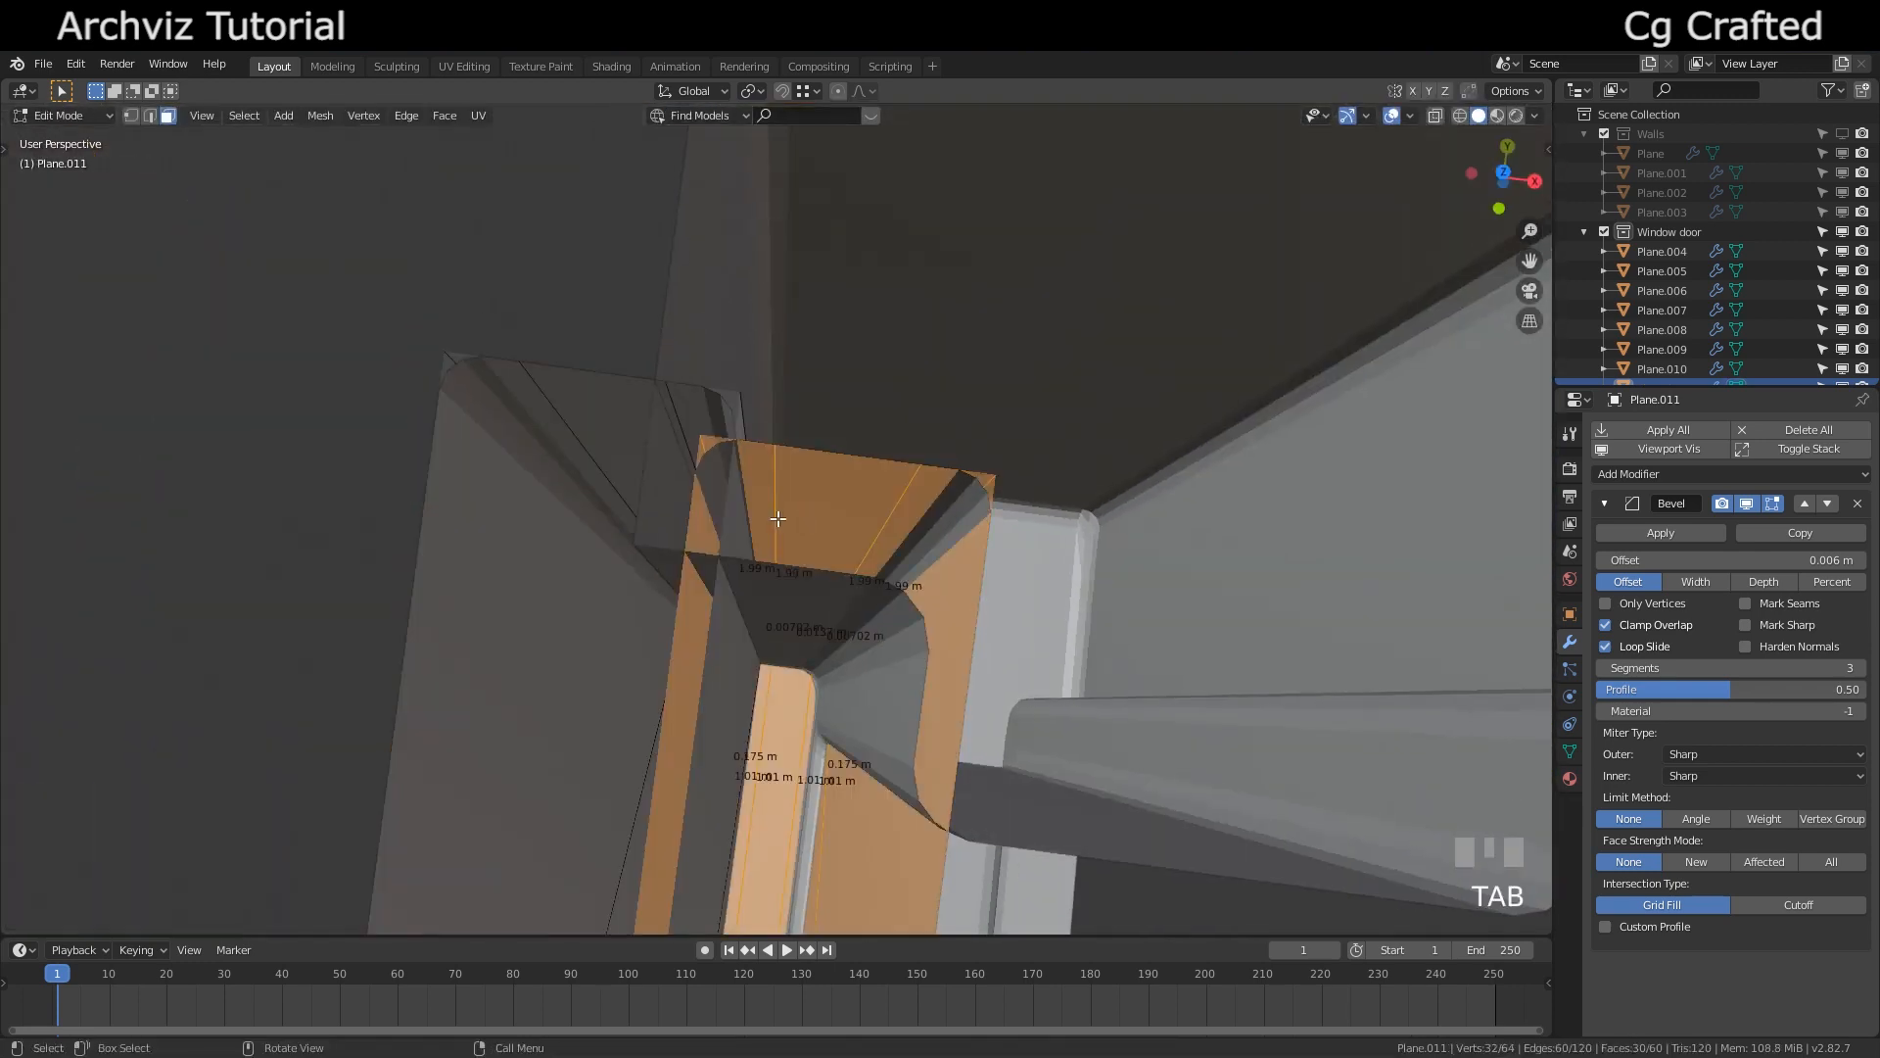
pyautogui.click(952, 460)
# Select the bottom faces of the joined door panel and move them down along Z toward the frame's lower edge
pyautogui.hotkey('shift', 'f')
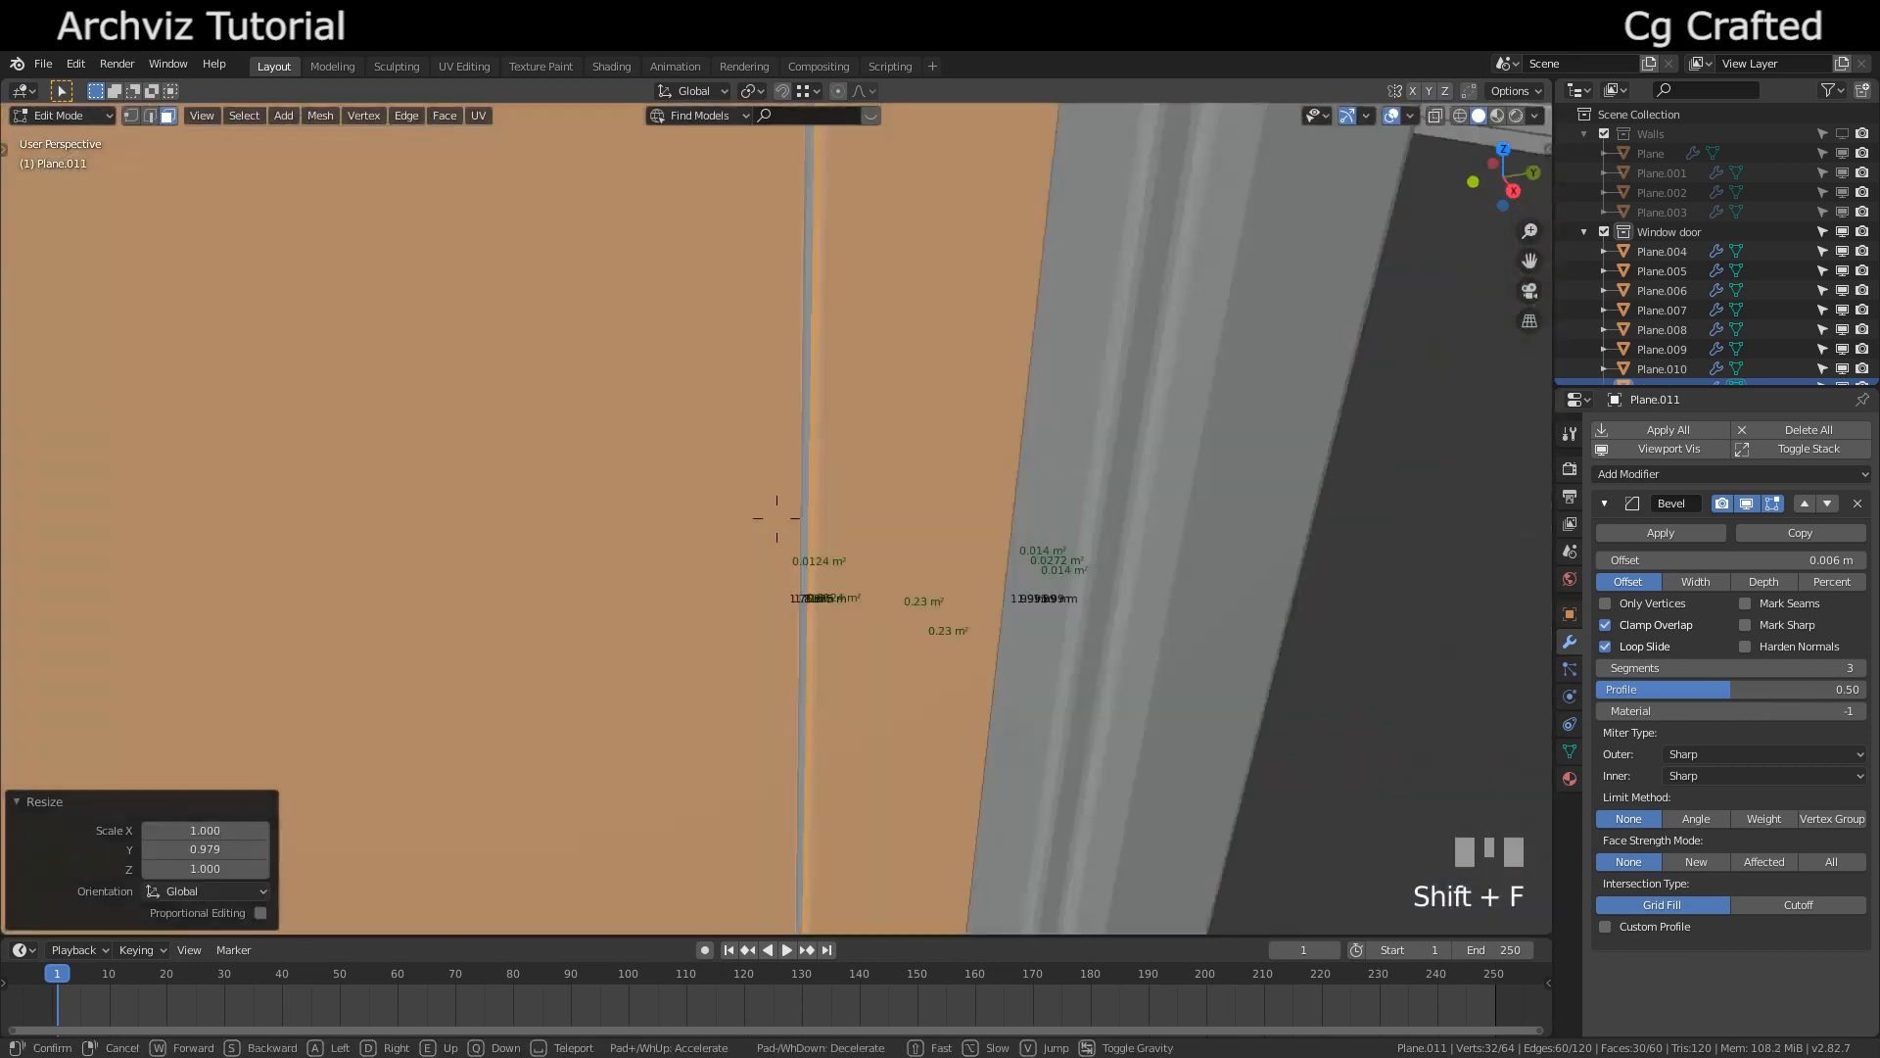
pyautogui.press('w')
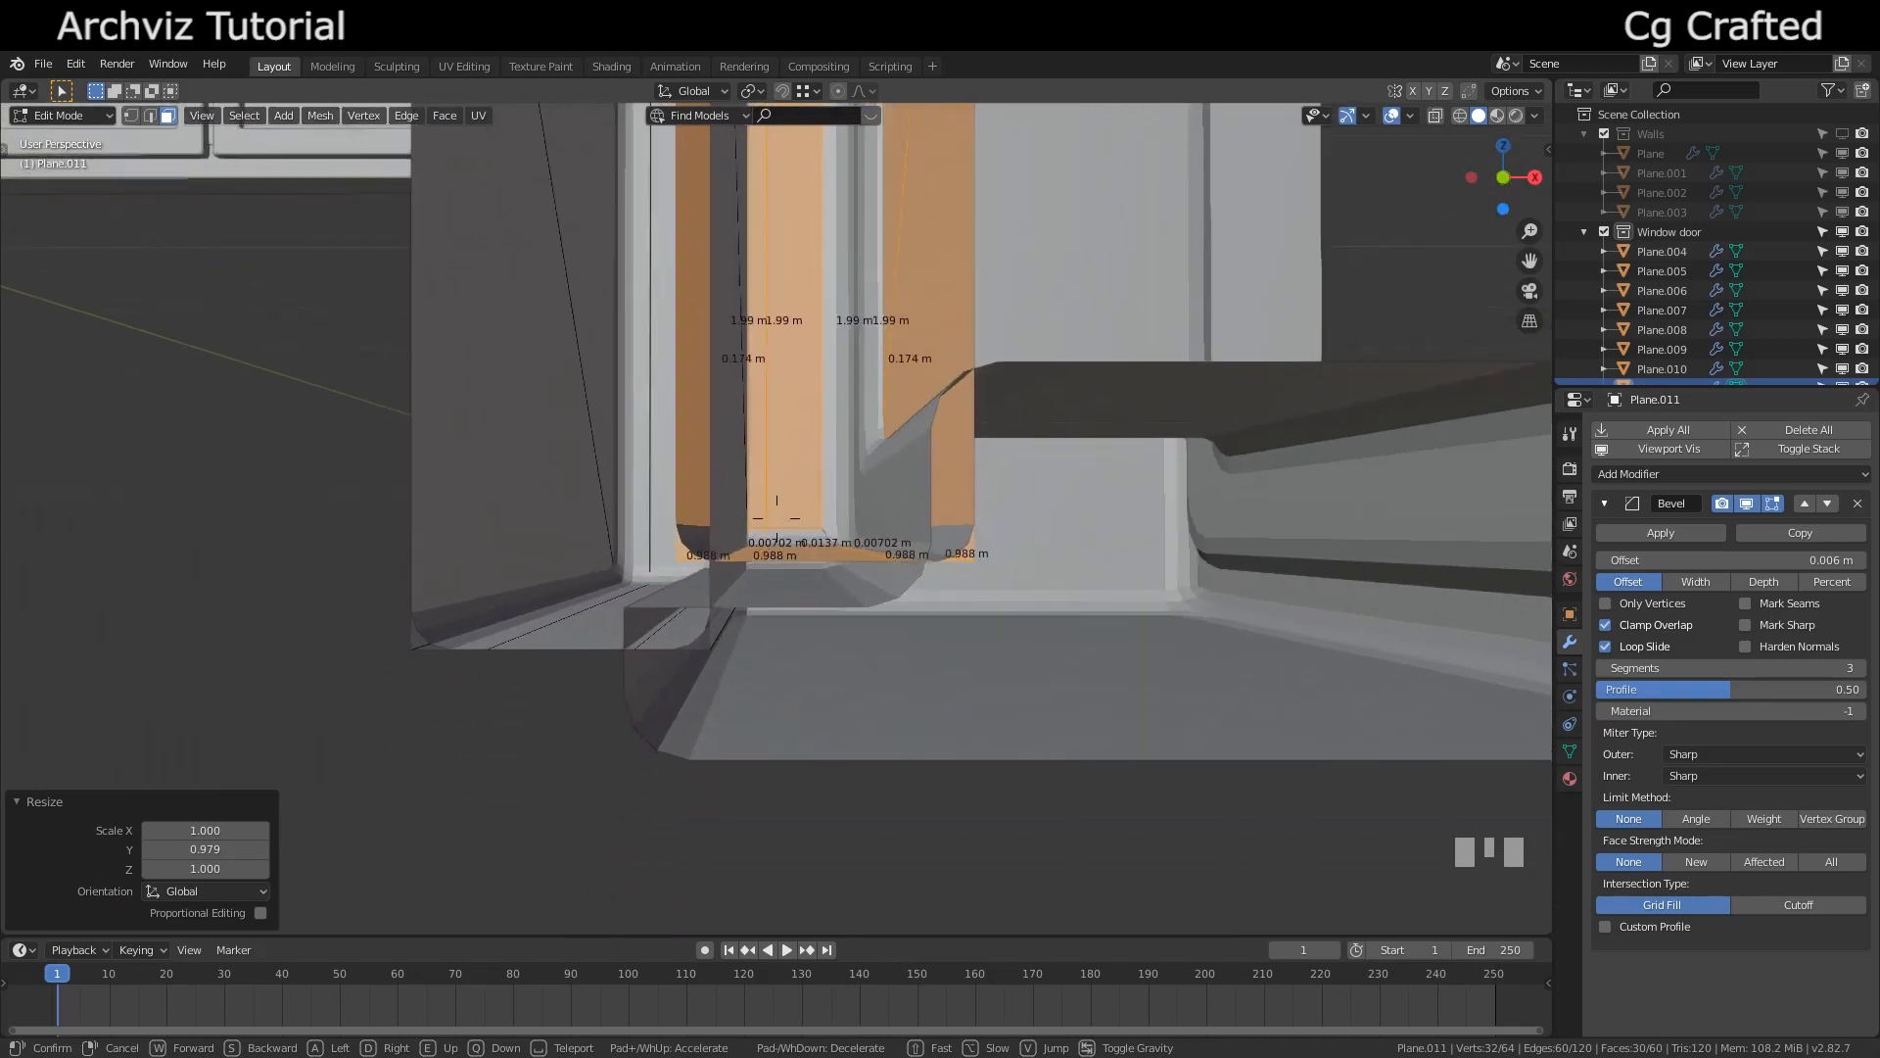
pyautogui.click(715, 594)
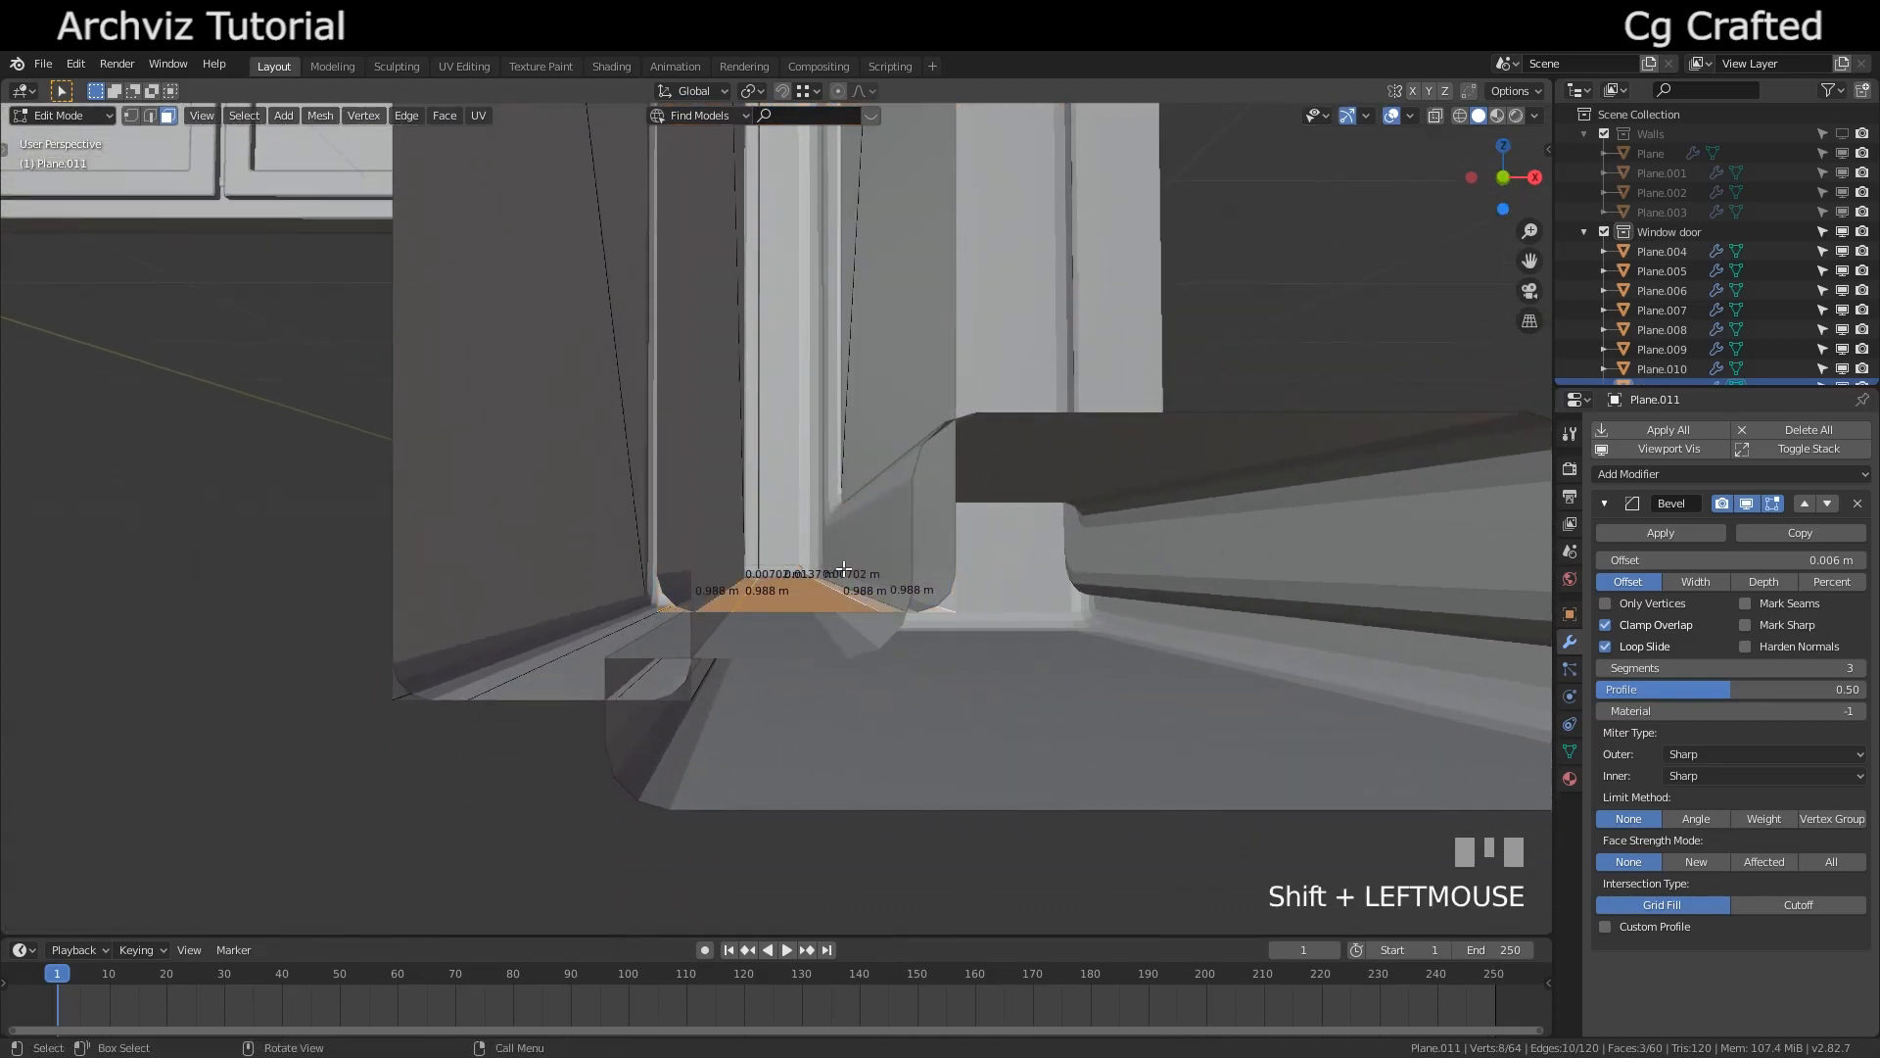
pyautogui.press('g')
pyautogui.press('z')
pyautogui.click(850, 654)
pyautogui.press('Tab')
# Open the door frame's mesh for face editing and select the raised inner face along its bottom rail
pyautogui.click(1025, 490)
pyautogui.press('Tab')
pyautogui.press('3')
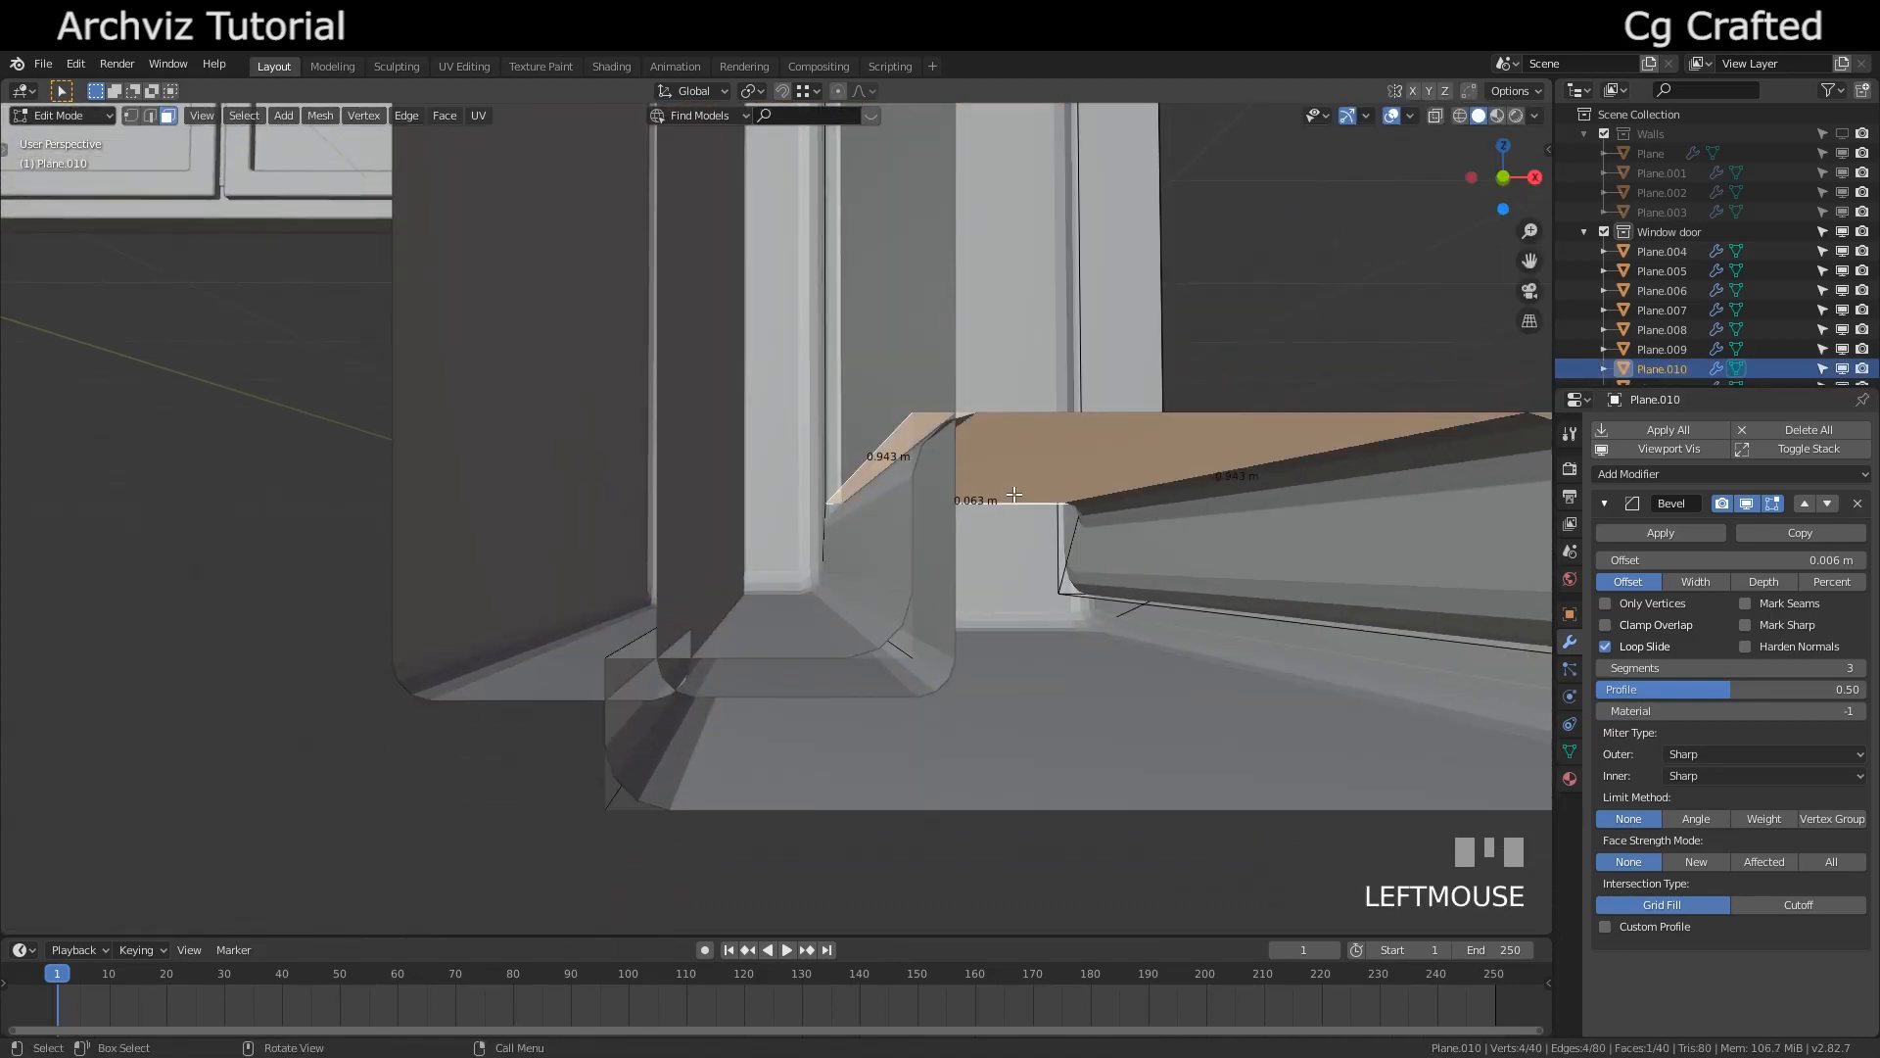
pyautogui.press('z')
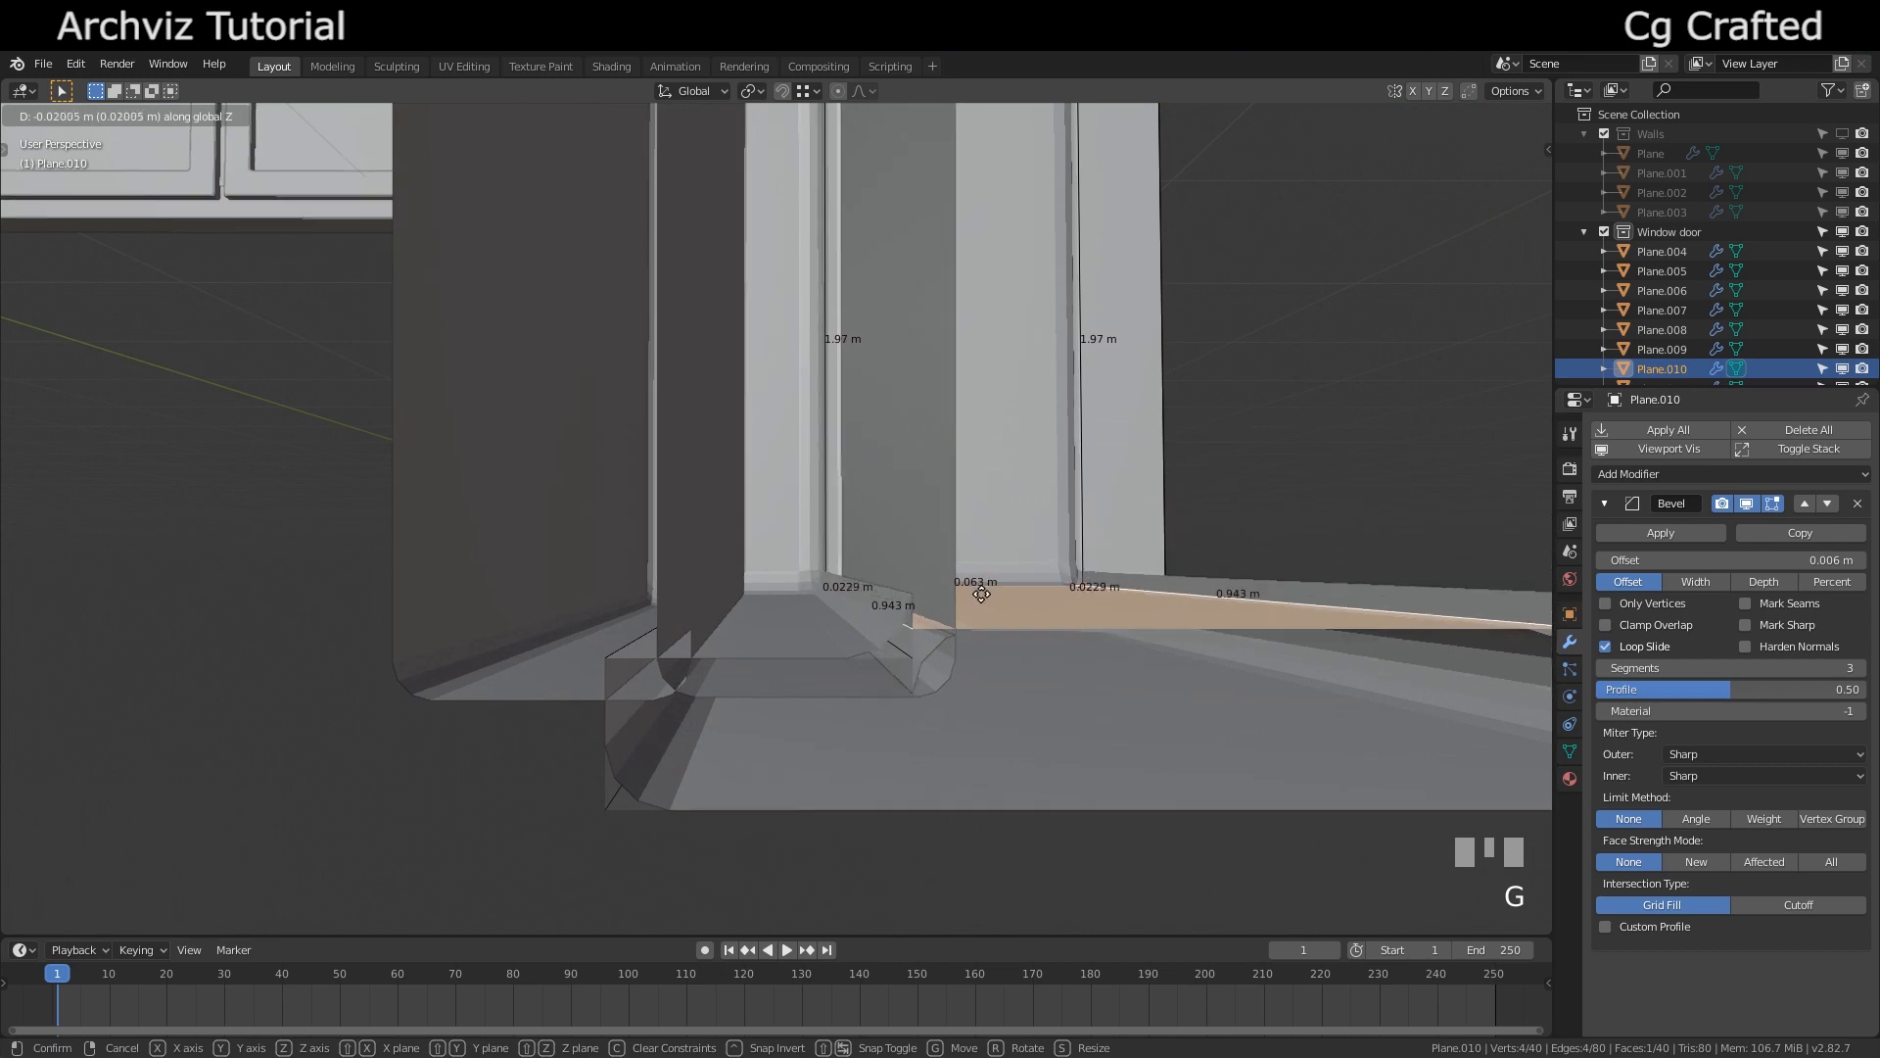
pyautogui.press('ctrl')
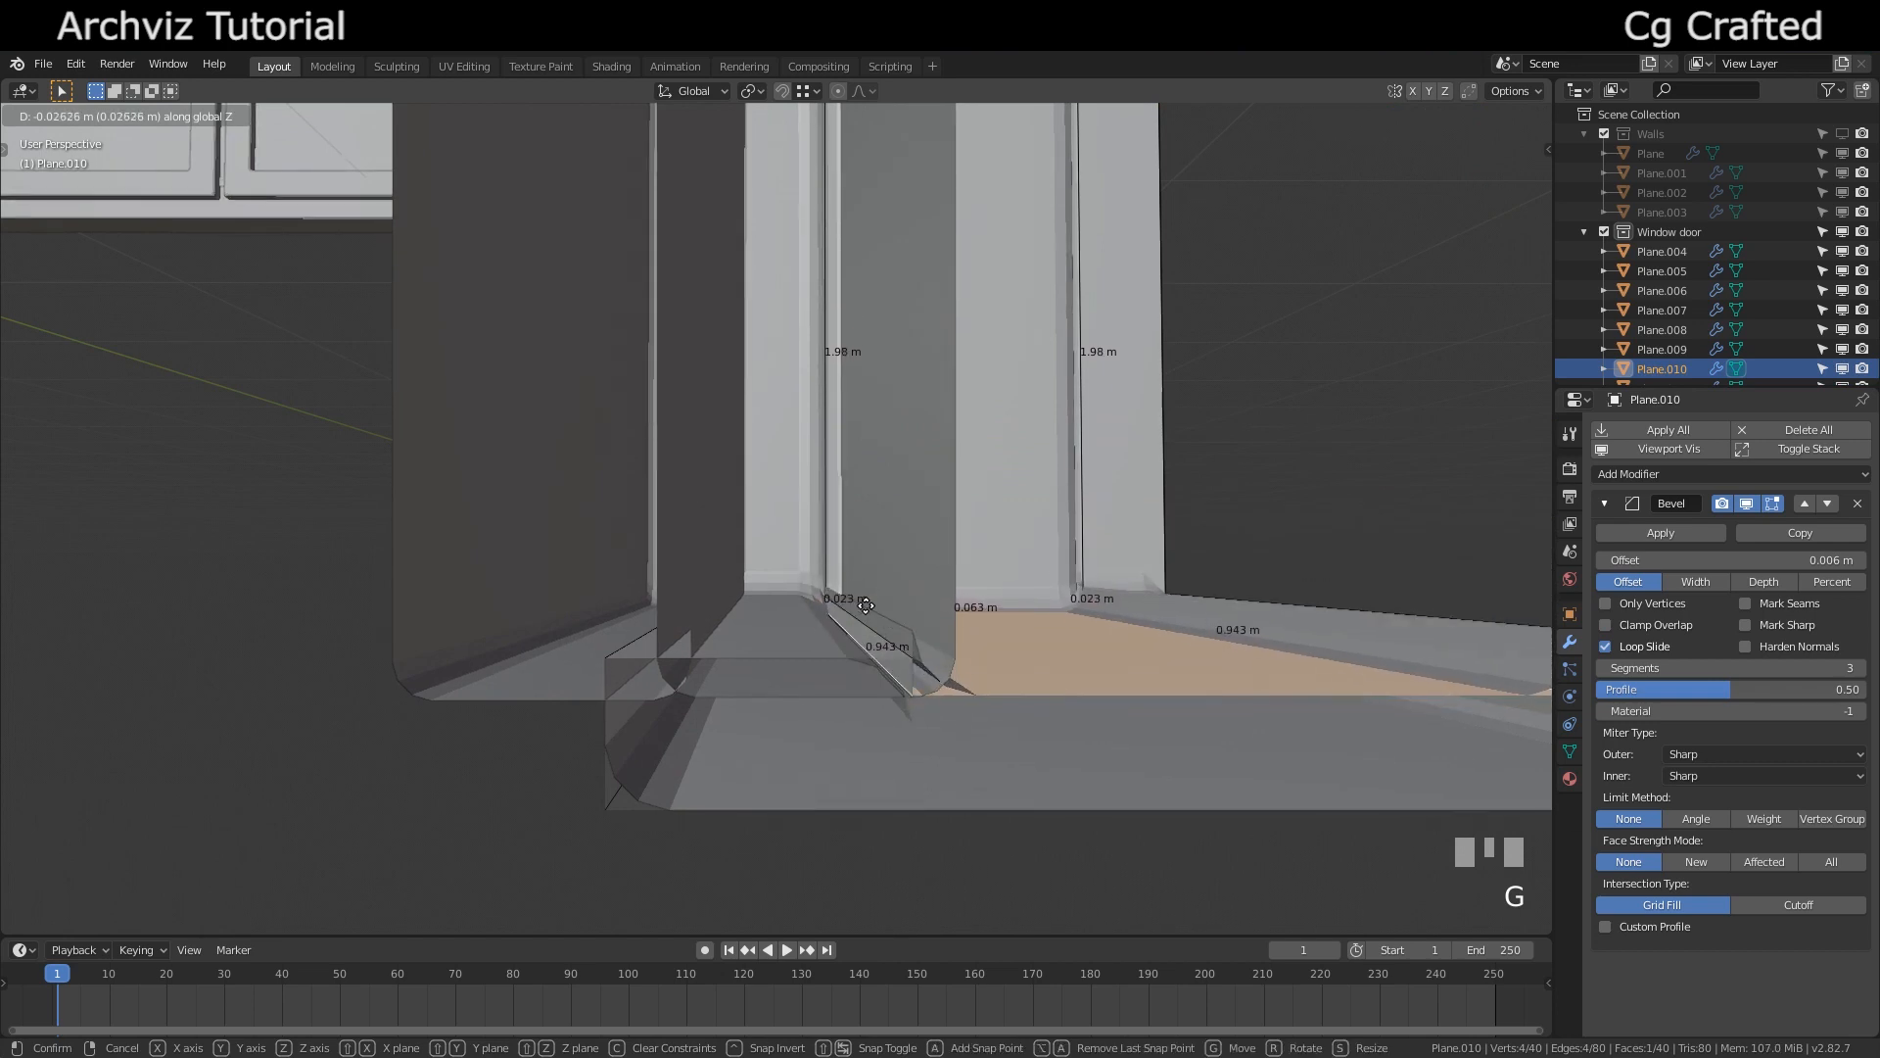
pyautogui.click(1104, 617)
# Lower the raised inner face of the frame's bottom rail by about 0.02 m along Z
pyautogui.hotkey('shift', 'f')
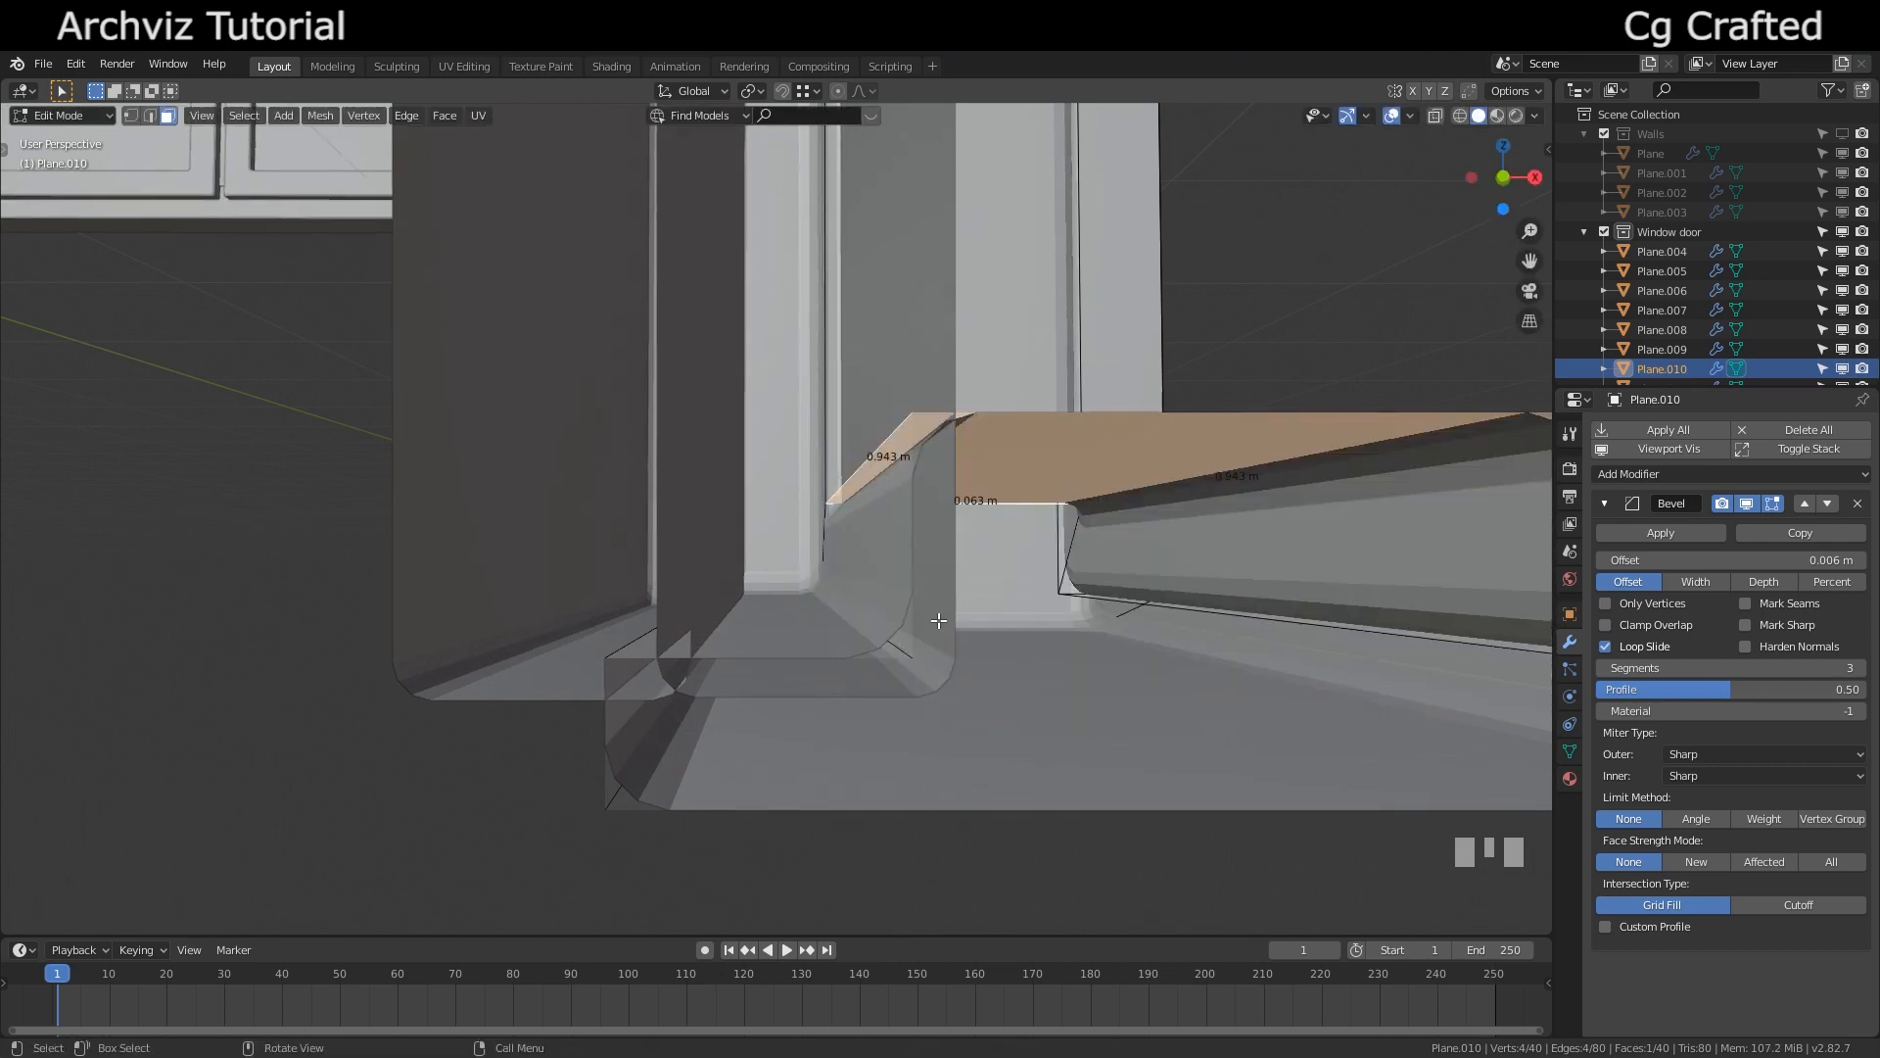
pyautogui.click(774, 489)
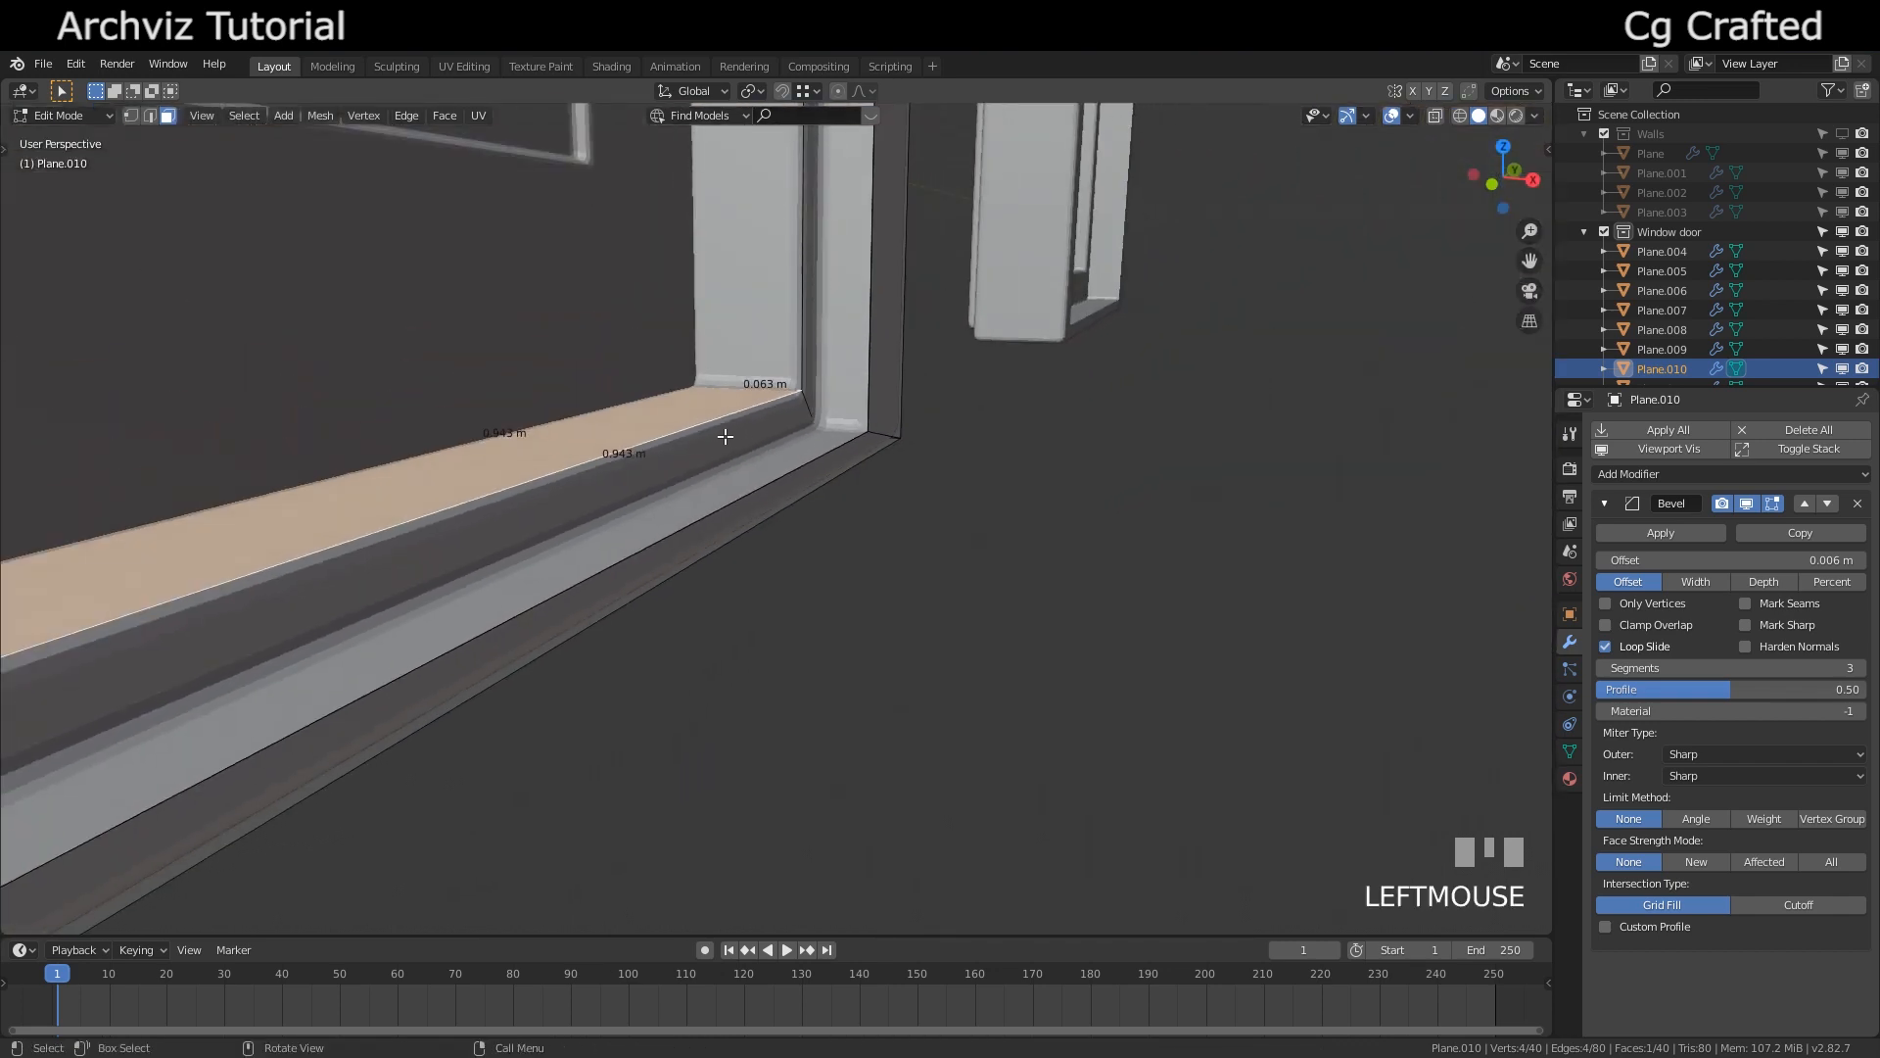
pyautogui.press('g')
pyautogui.press('z')
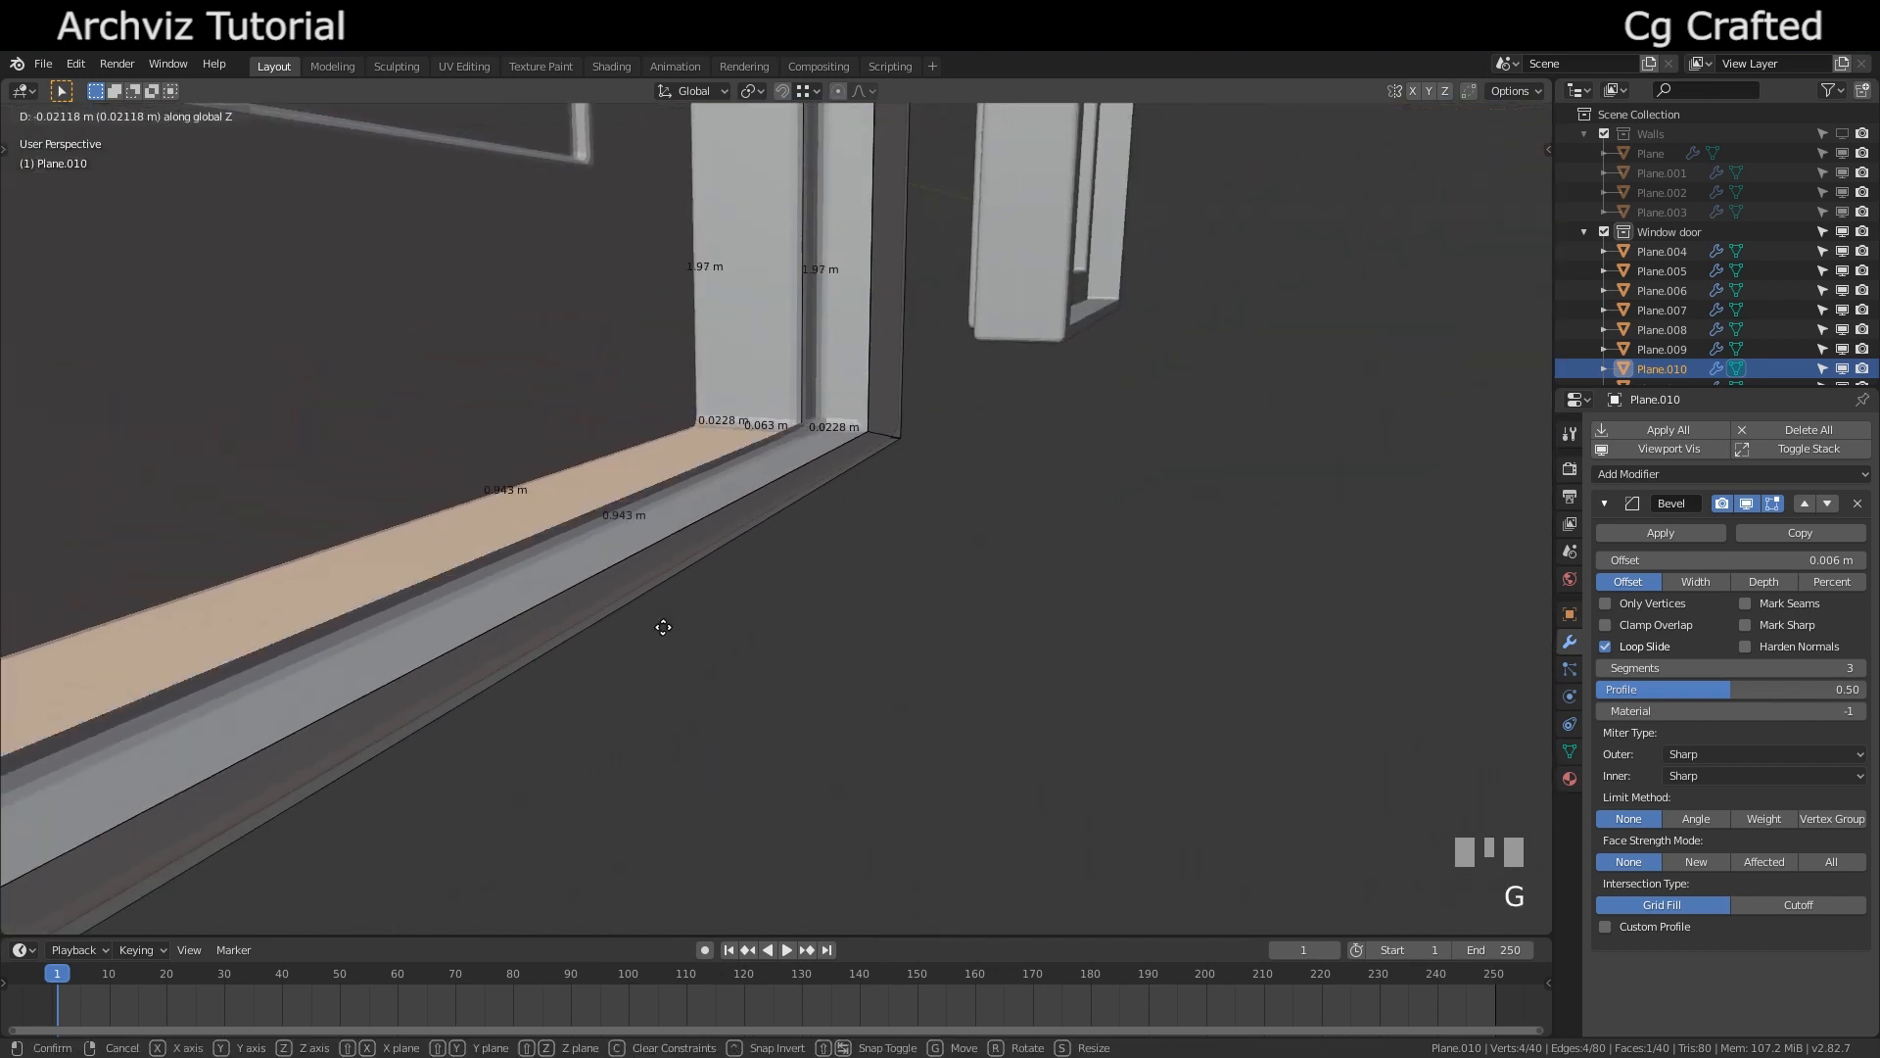
pyautogui.click(683, 487)
pyautogui.press('Tab')
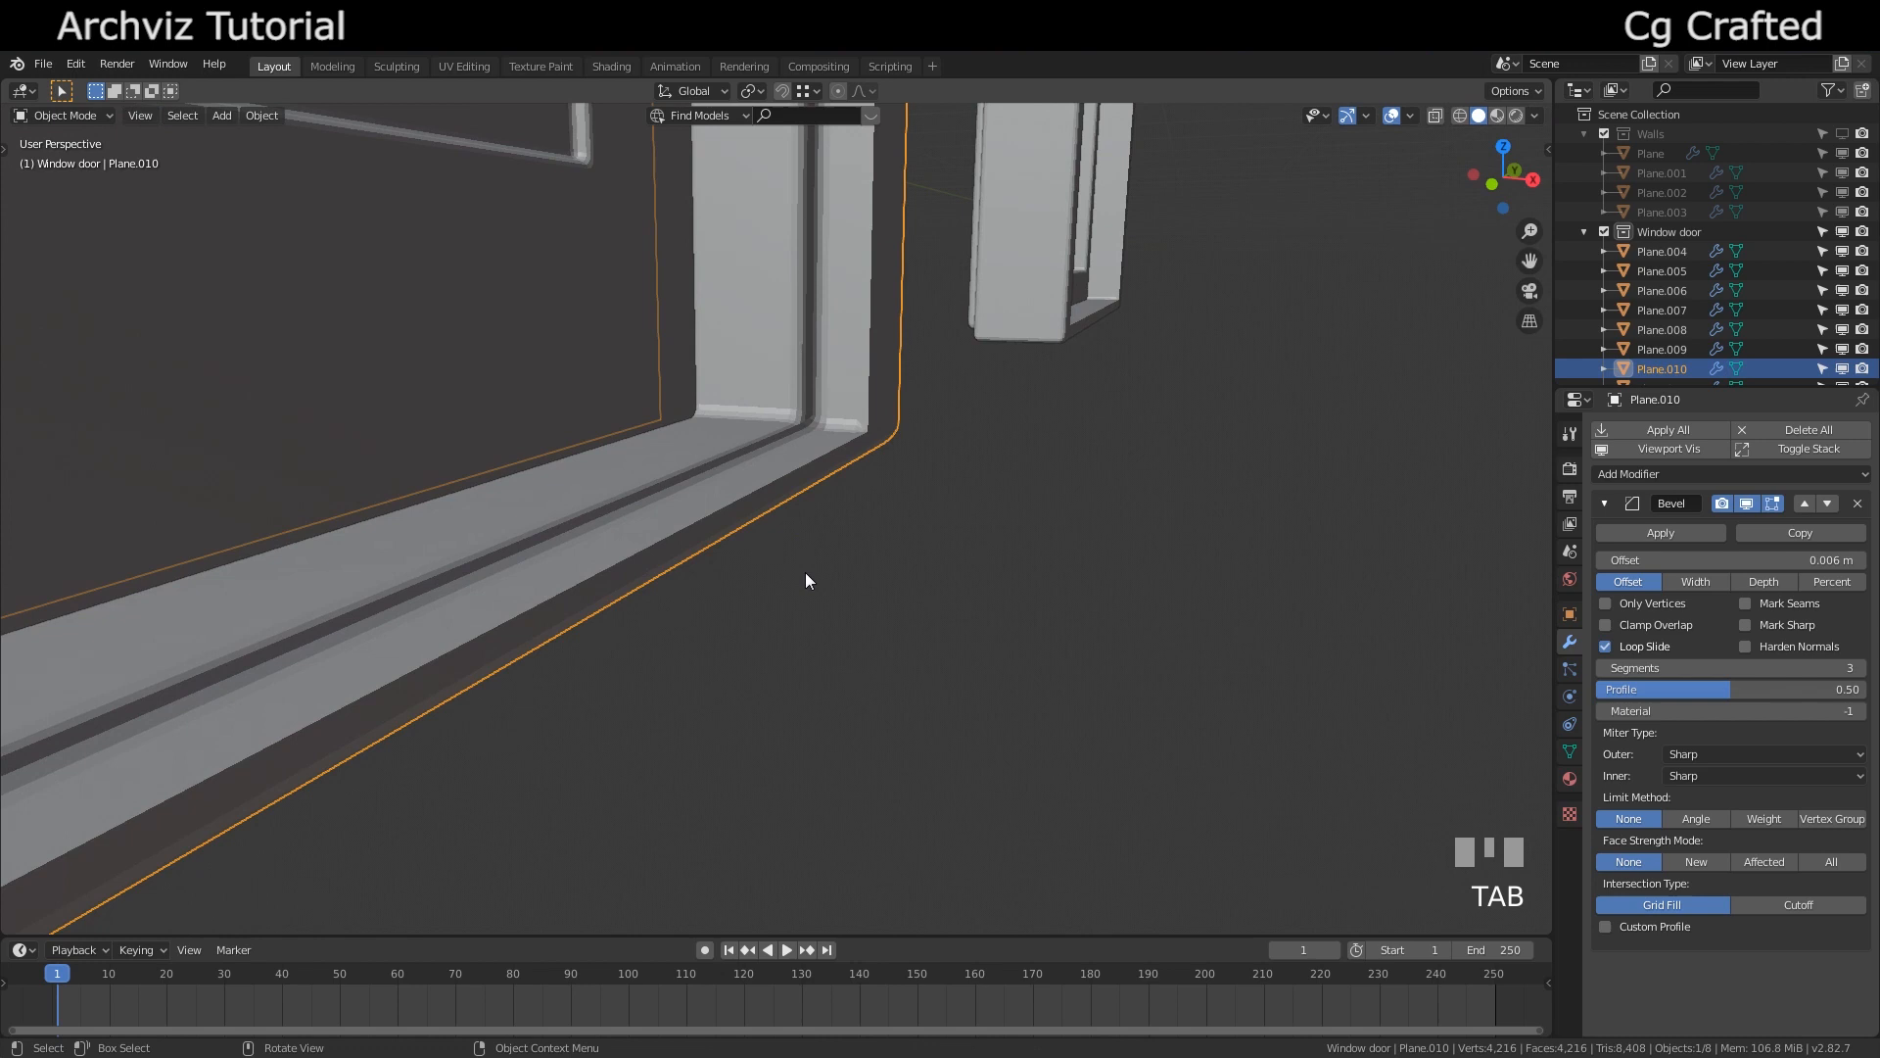
# Try lowering the two narrow ledge faces on both sides of the frame's bottom rail by about 0.01 m along Z
pyautogui.press('Tab')
pyautogui.click(727, 488)
pyautogui.hotkey('shift', 'f')
pyautogui.press('a')
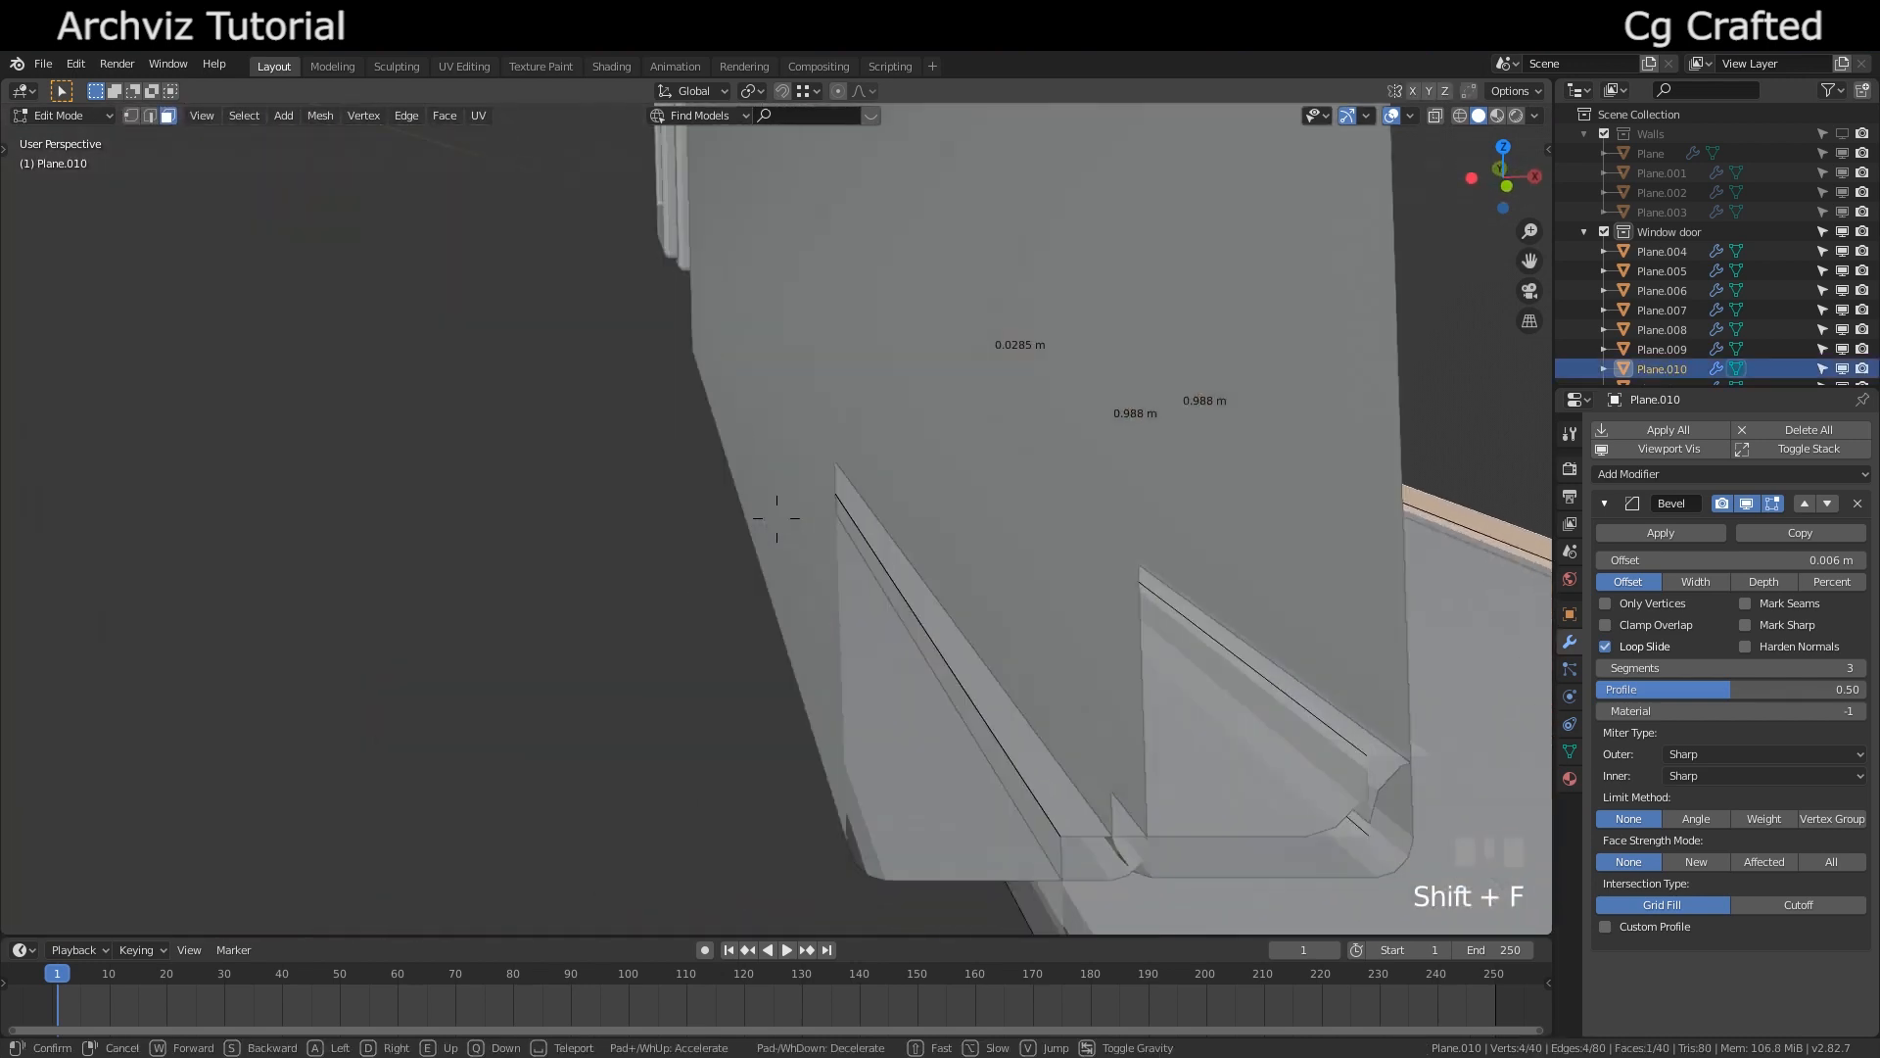
pyautogui.click(776, 517)
pyautogui.hotkey('shift', 'f')
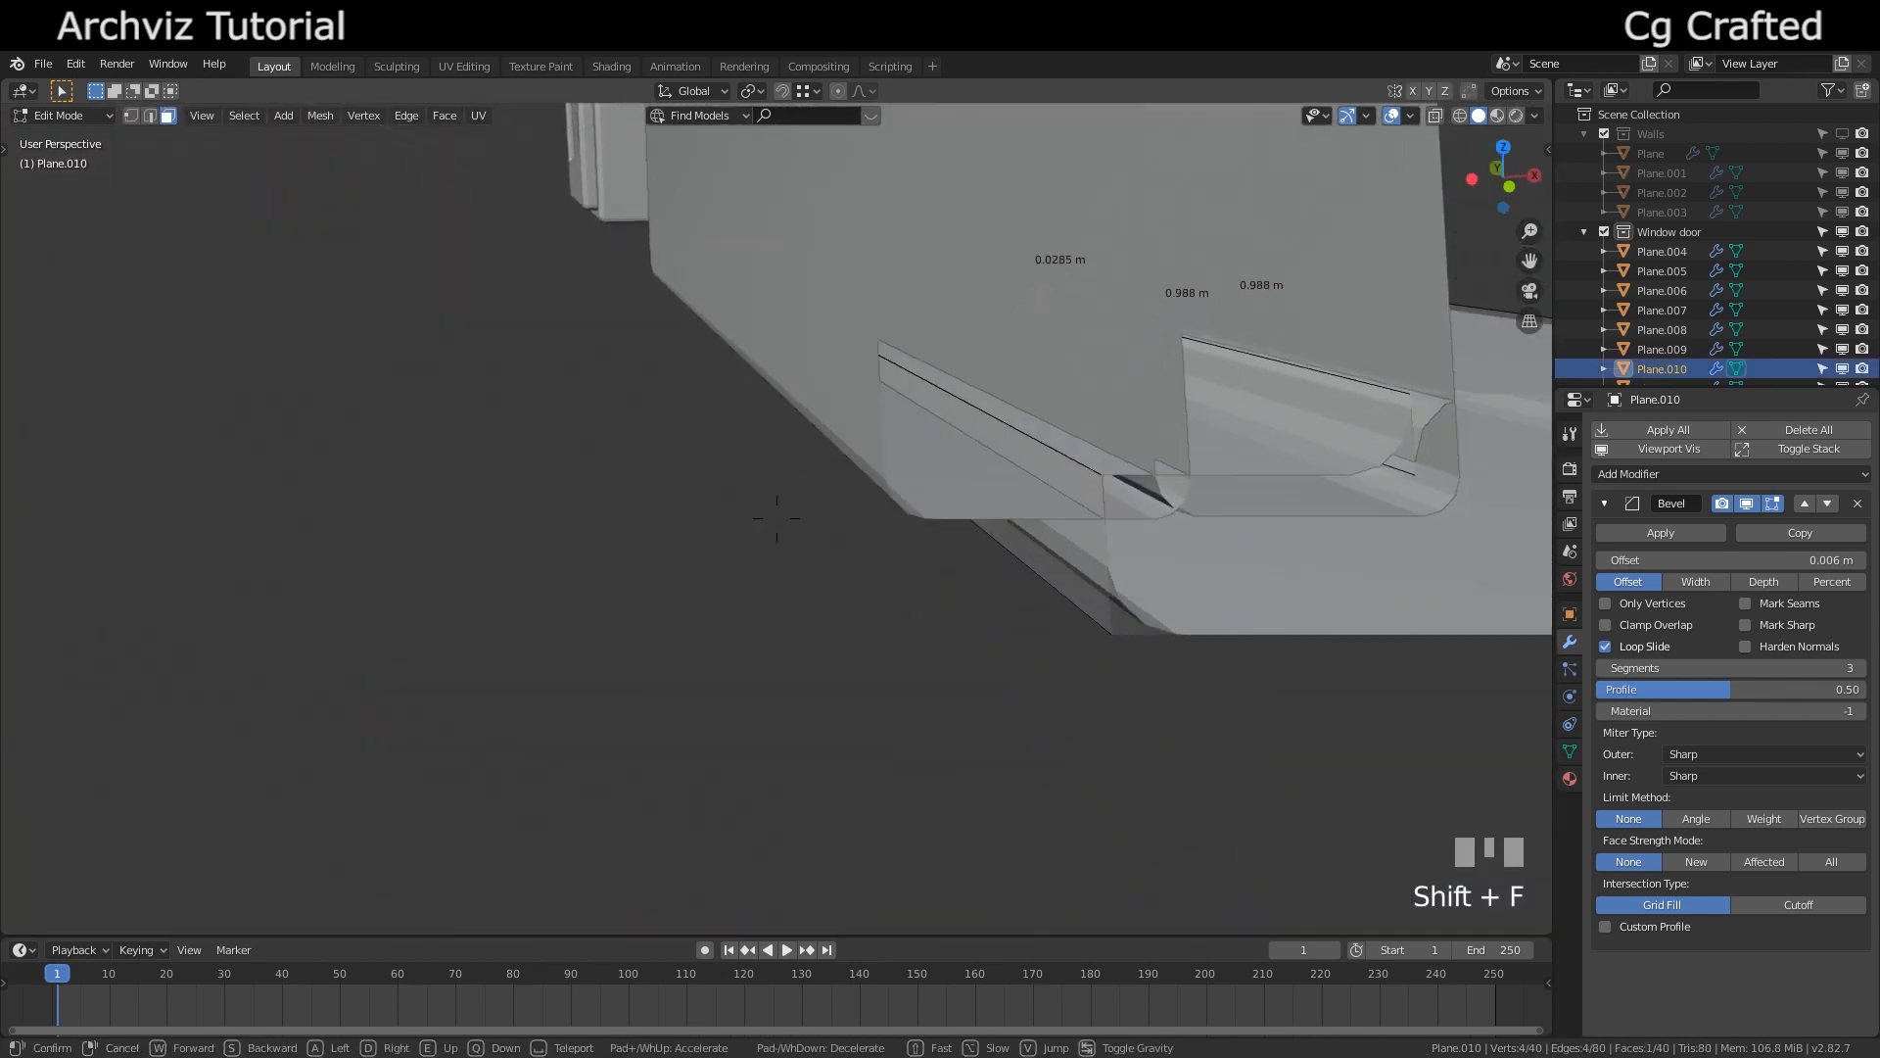
pyautogui.click(806, 497)
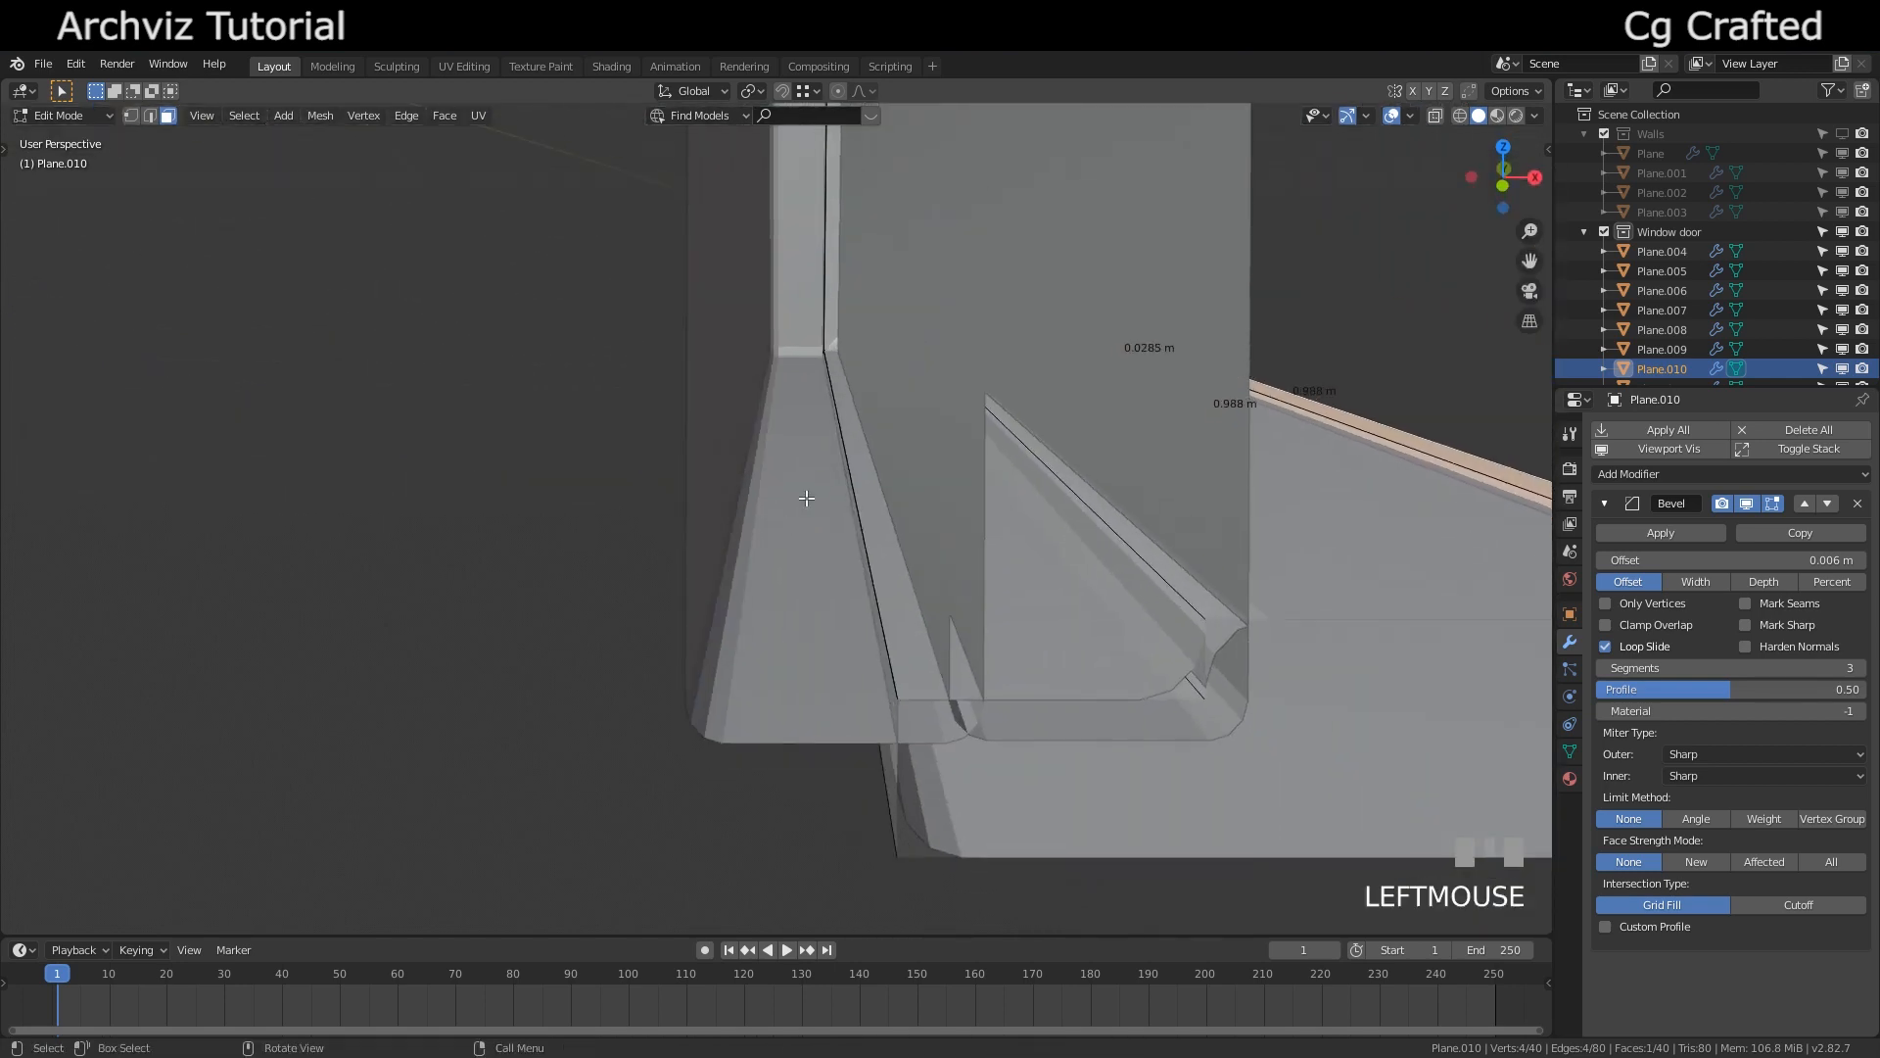
pyautogui.press('Tab')
pyautogui.press('g')
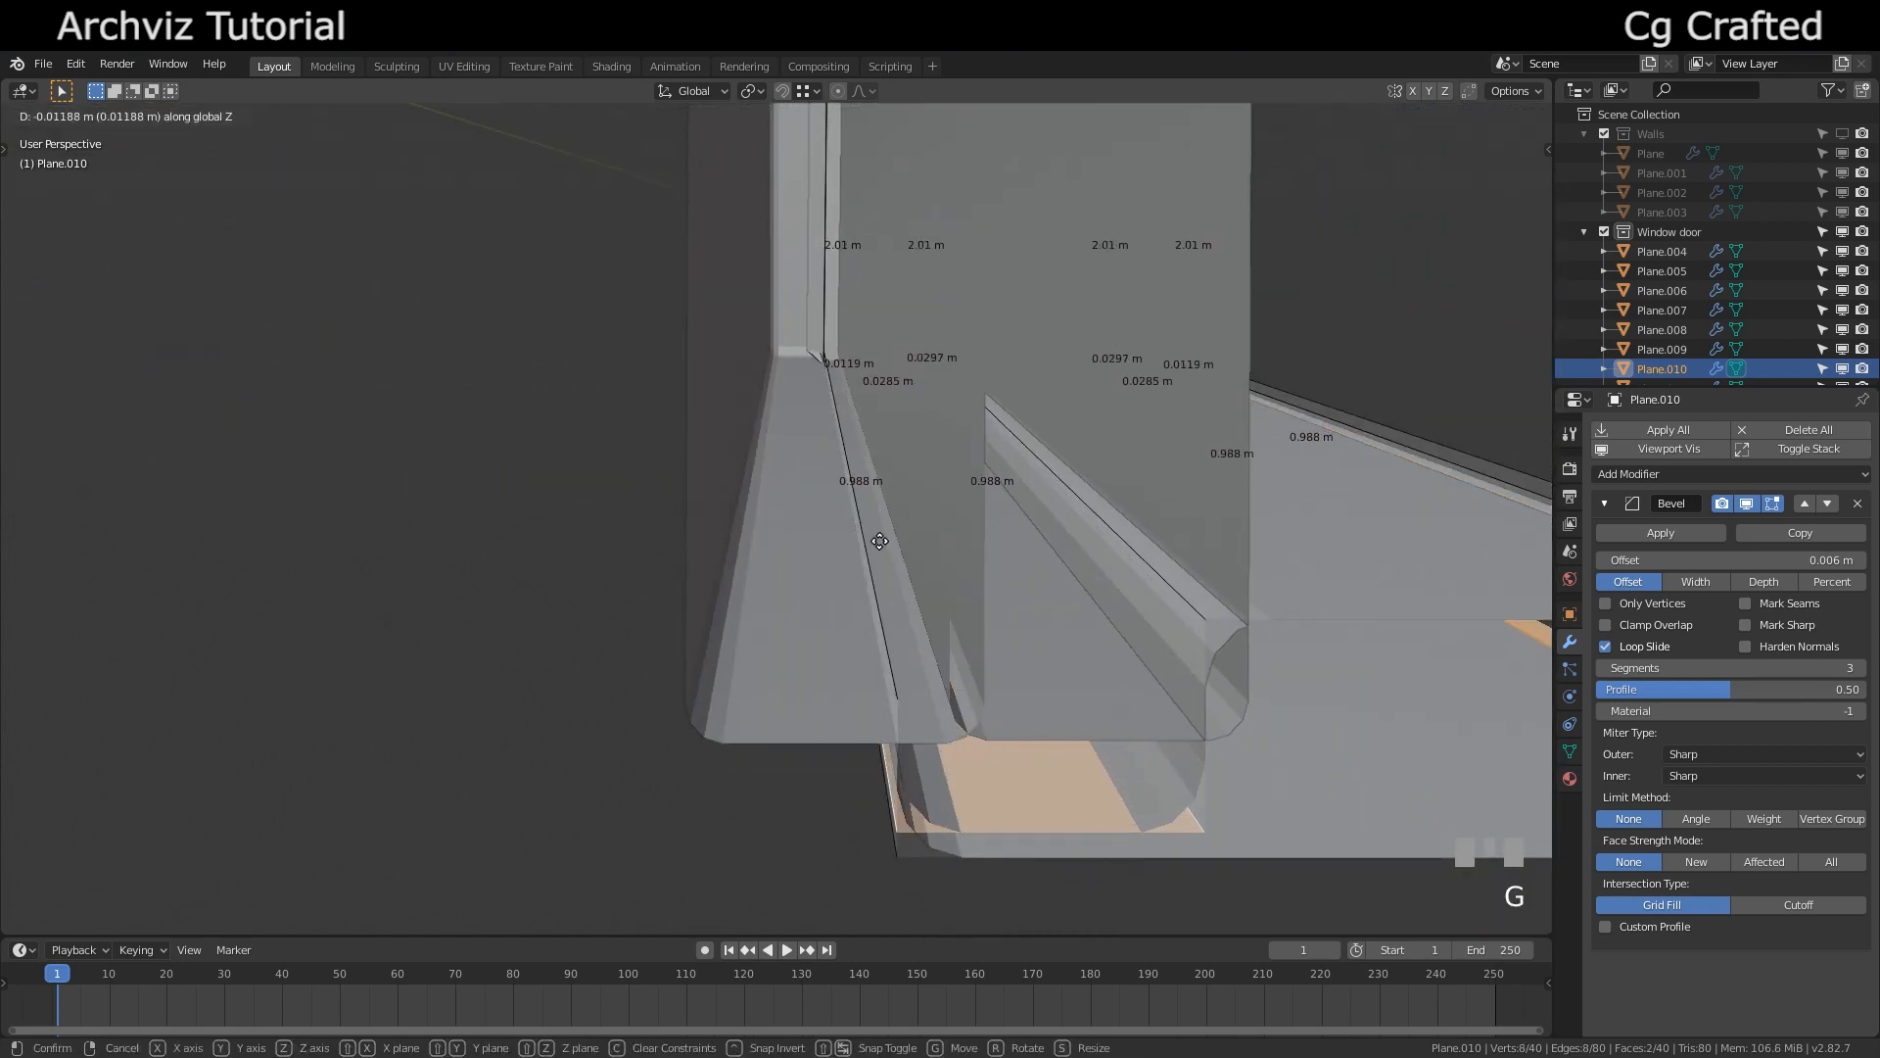
pyautogui.click(885, 519)
# Move the two lowered ledge faces of the bottom rail back up along Z to their original level
pyautogui.hotkey('shift', 'f')
pyautogui.press('d')
pyautogui.press('w')
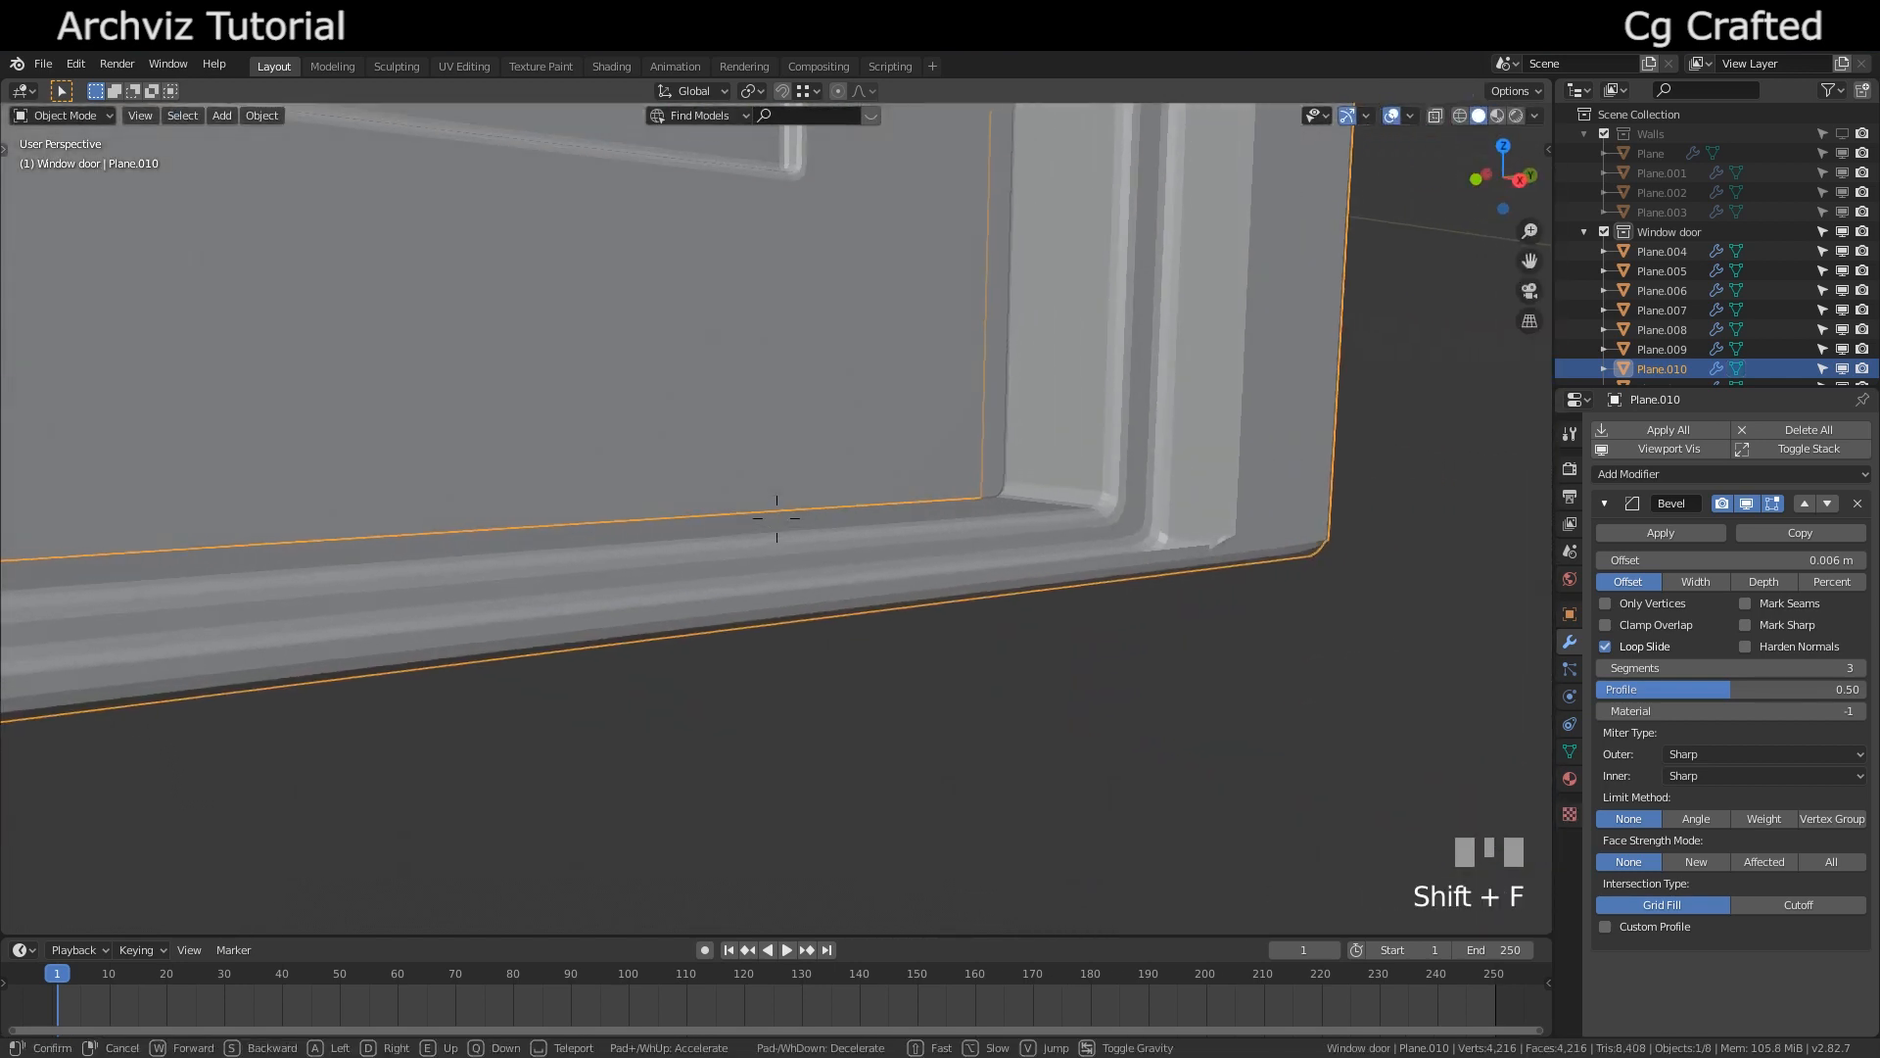
pyautogui.click(776, 518)
pyautogui.press('Tab')
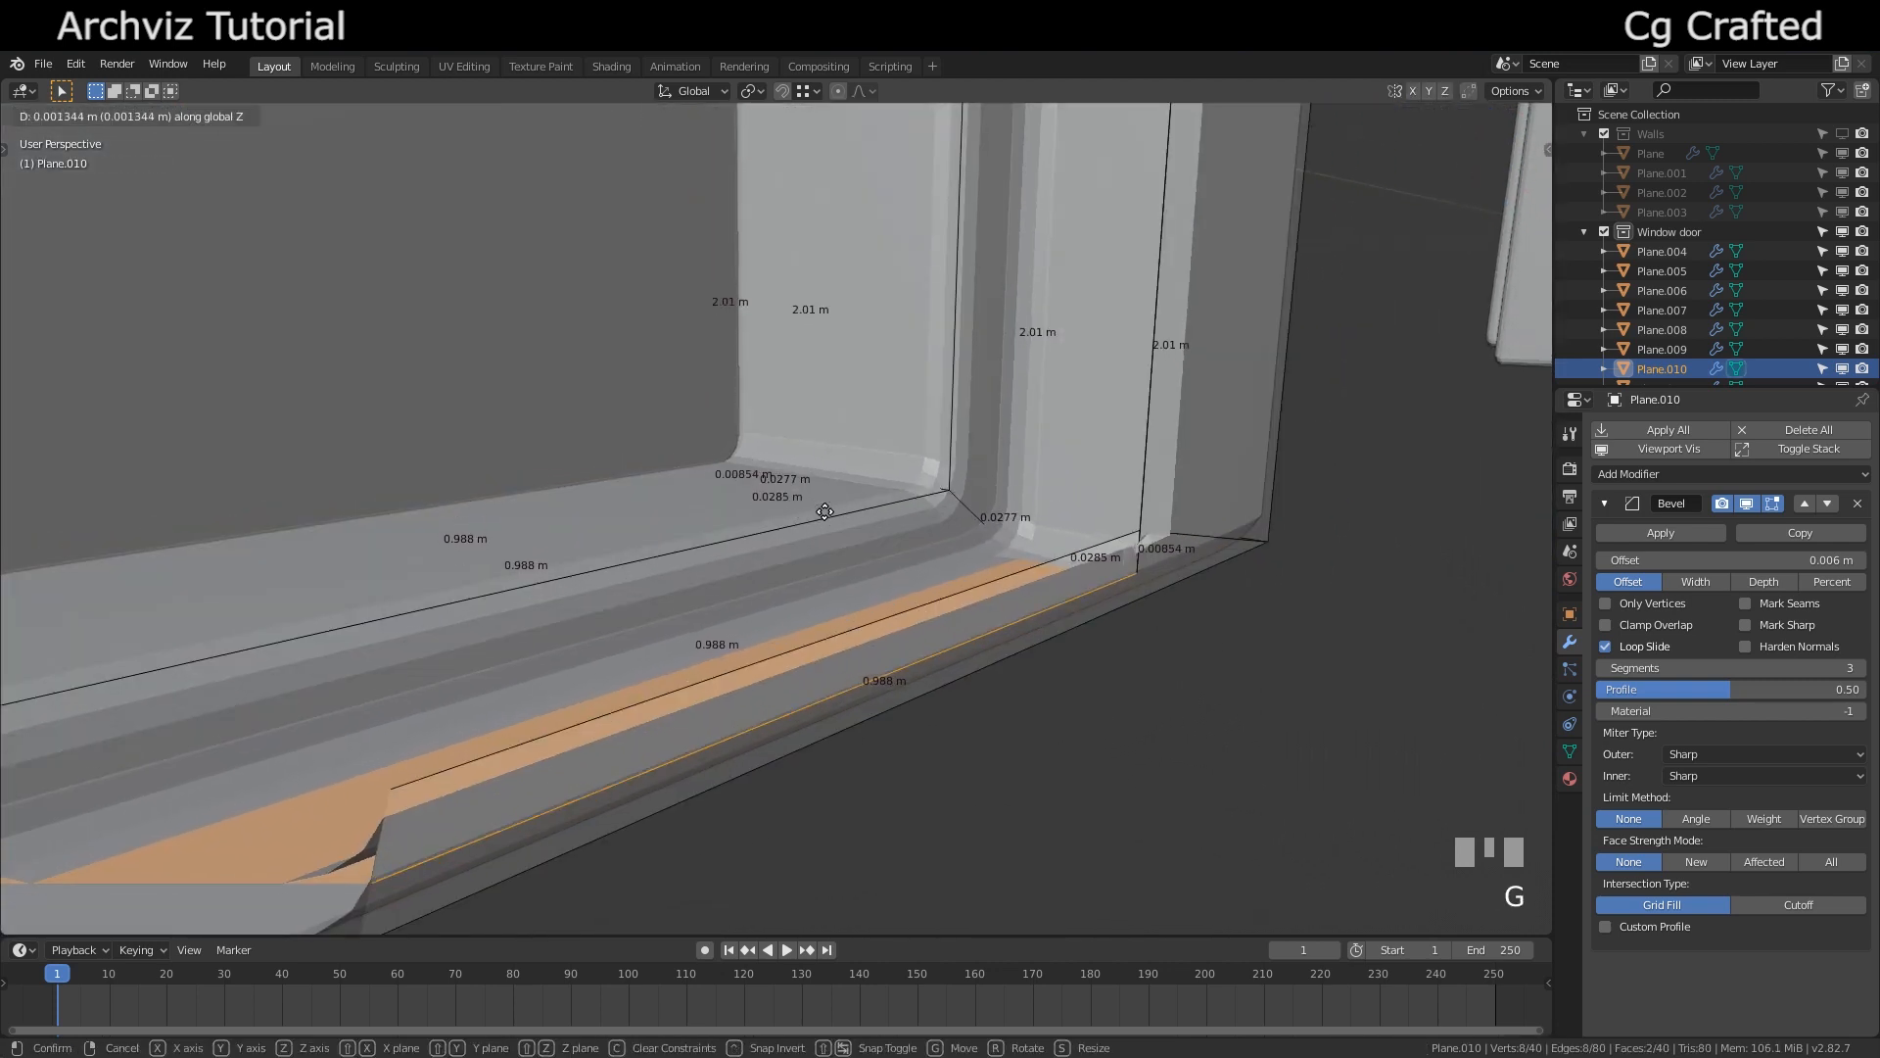
pyautogui.press('Escape')
pyautogui.press('g')
pyautogui.press('z')
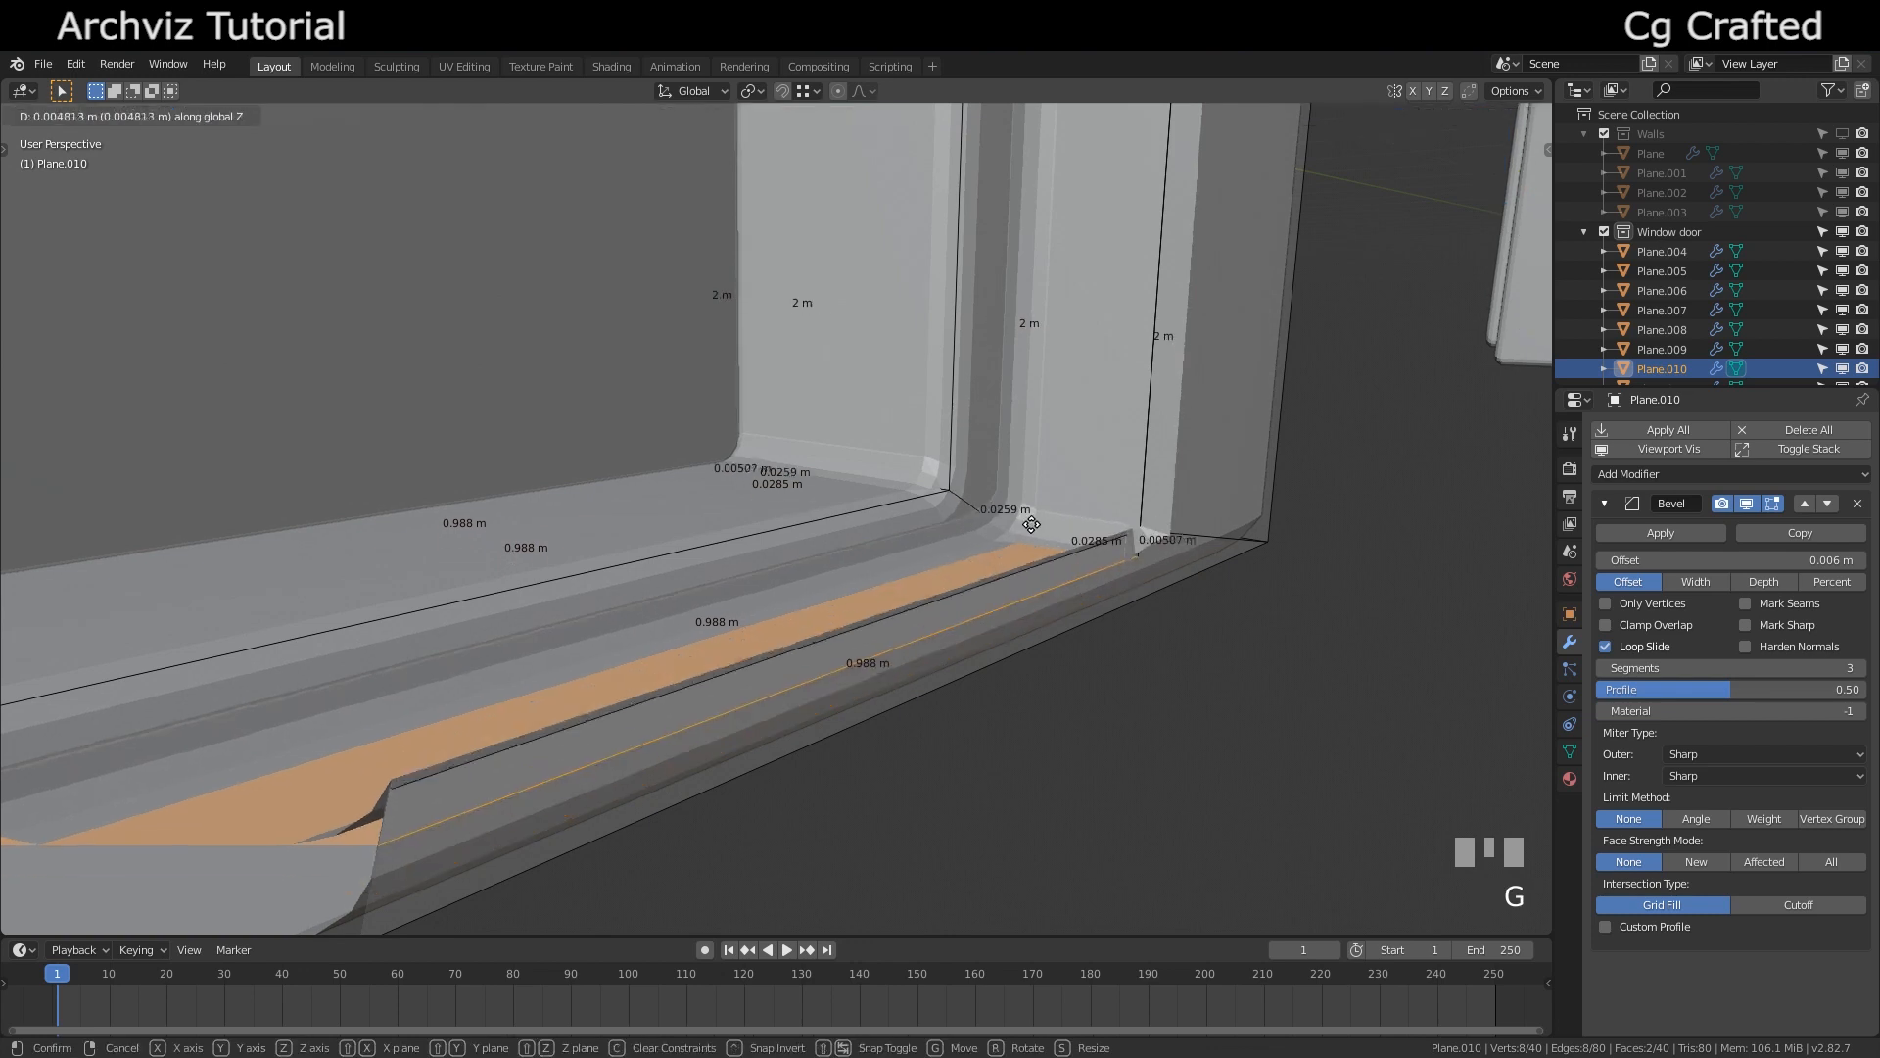
pyautogui.click(1137, 532)
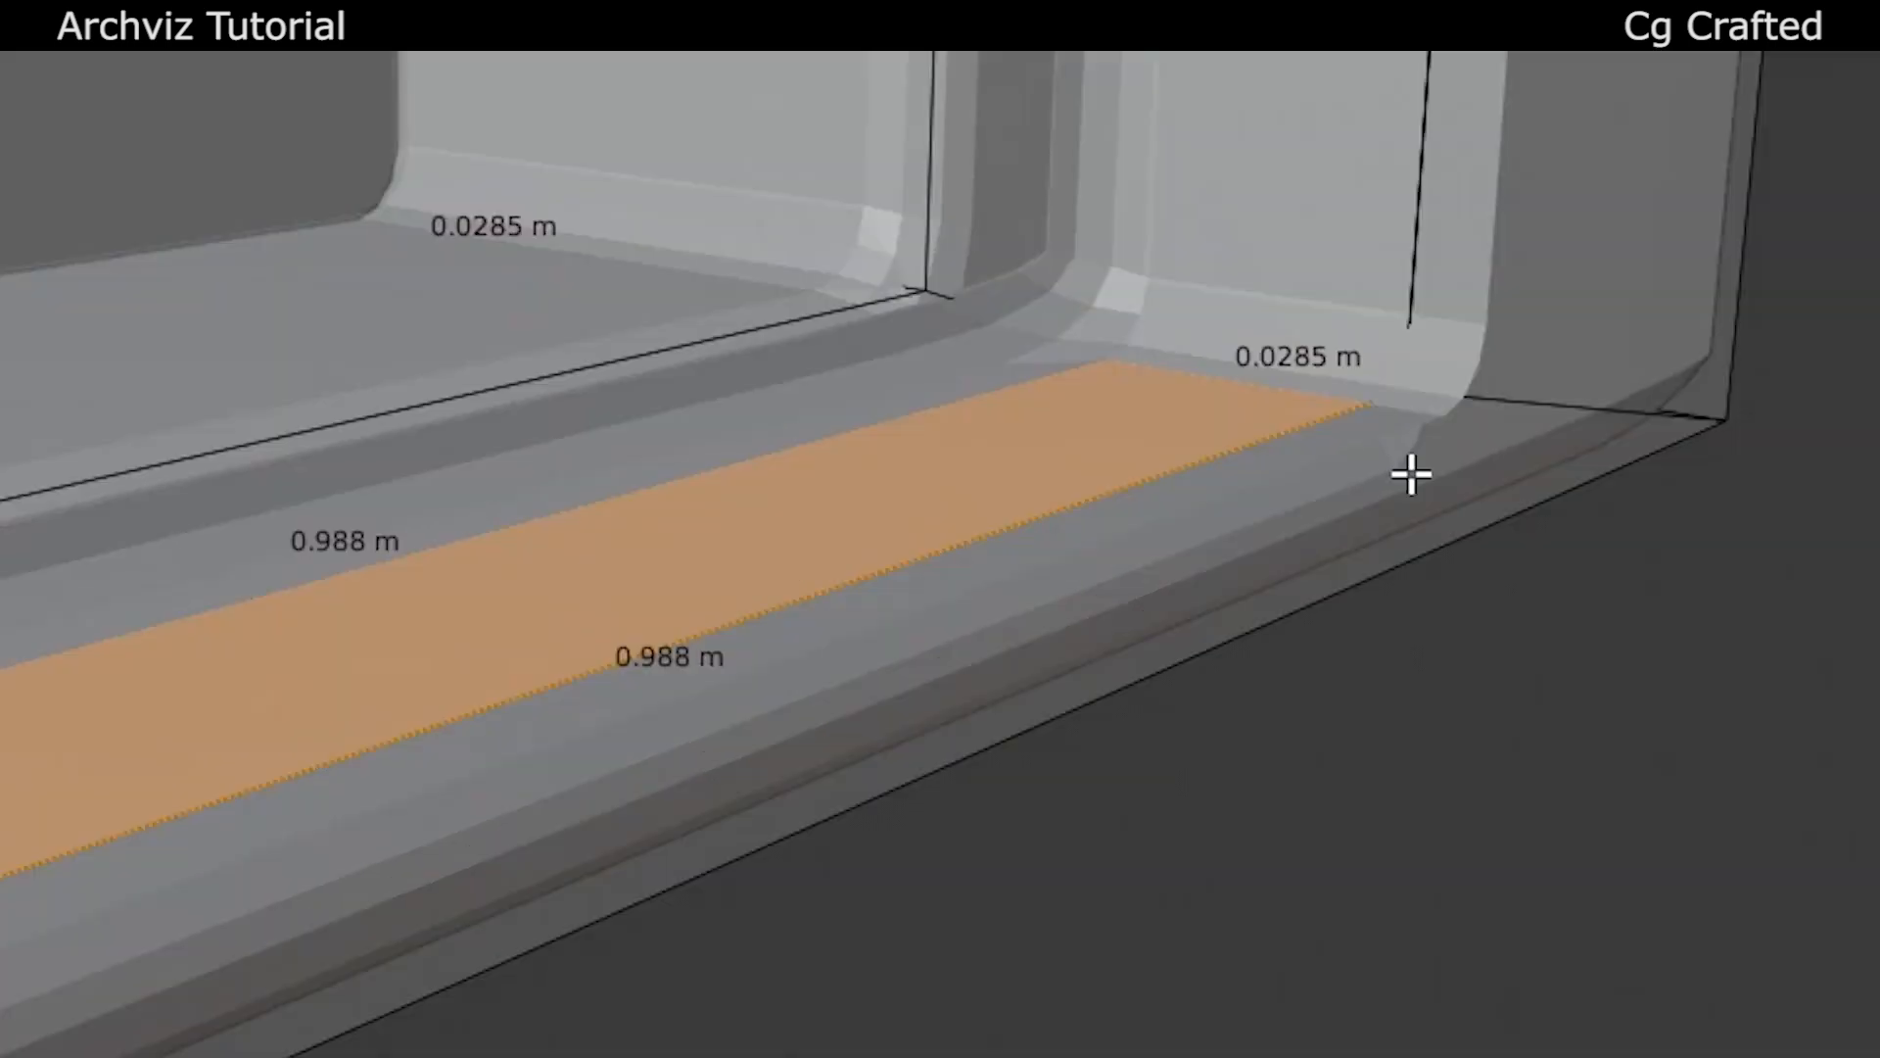
# Select the entire door frame mesh and merge its overlapping vertices by distance
pyautogui.press('a')
pyautogui.hotkey('alt', 'm')
pyautogui.press('b')
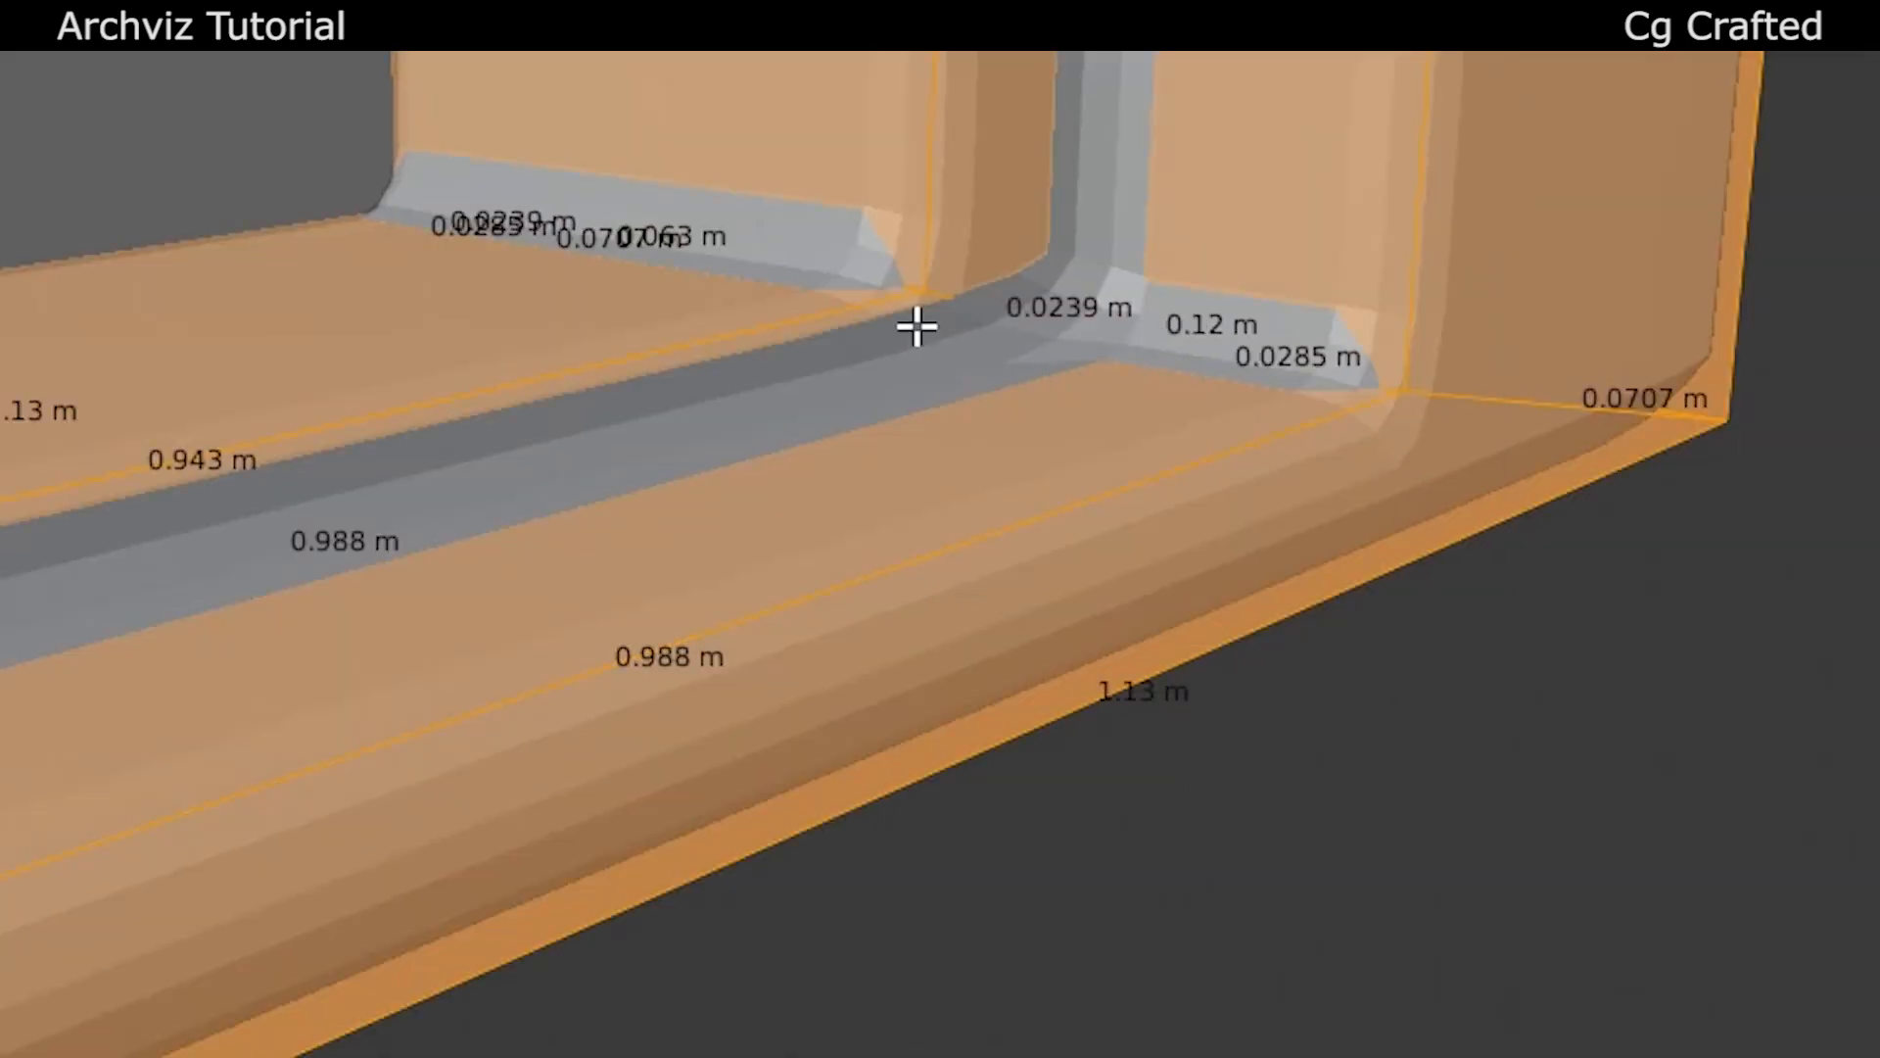
pyautogui.click(917, 327)
# Select both narrow ledge faces of the frame's bottom rail, then return to Object Mode
pyautogui.click(960, 488)
pyautogui.hotkey('shift', 'f')
pyautogui.press('a')
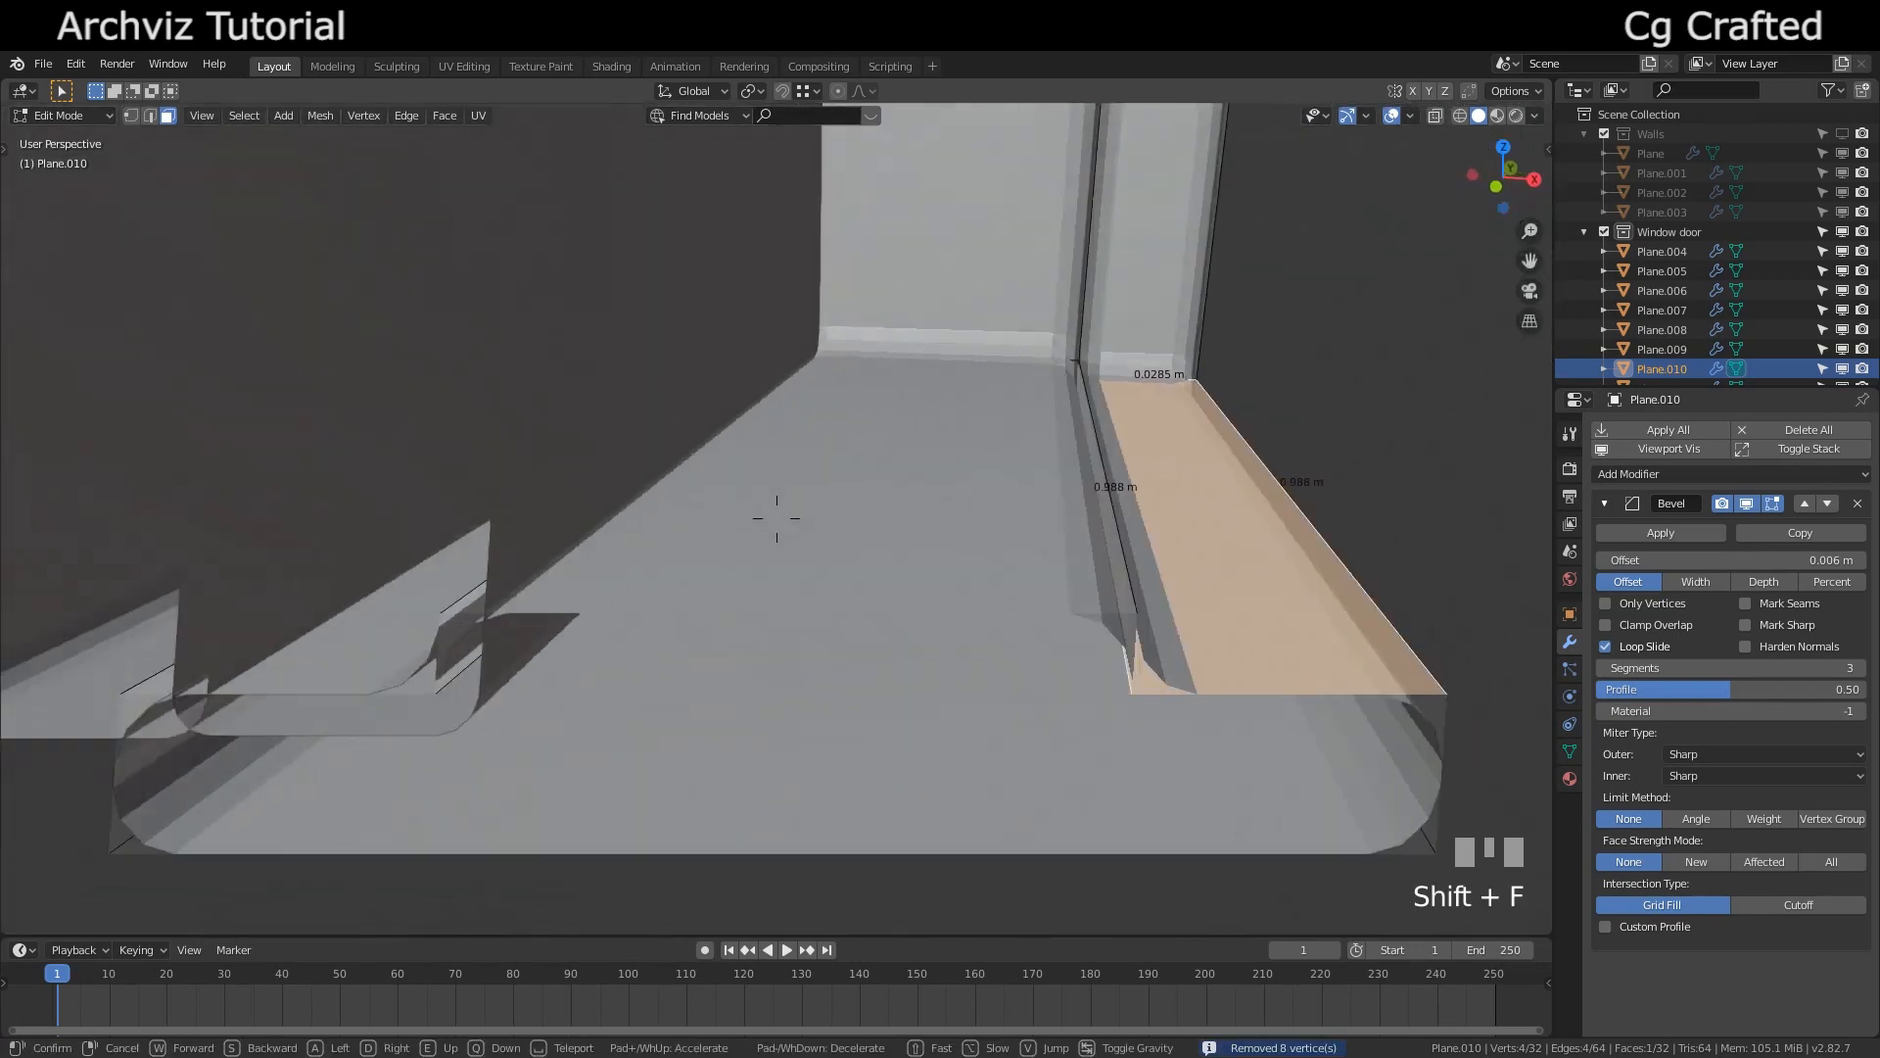
pyautogui.click(776, 518)
pyautogui.keyDown('shift'); pyautogui.click(752, 532); pyautogui.keyUp('shift')
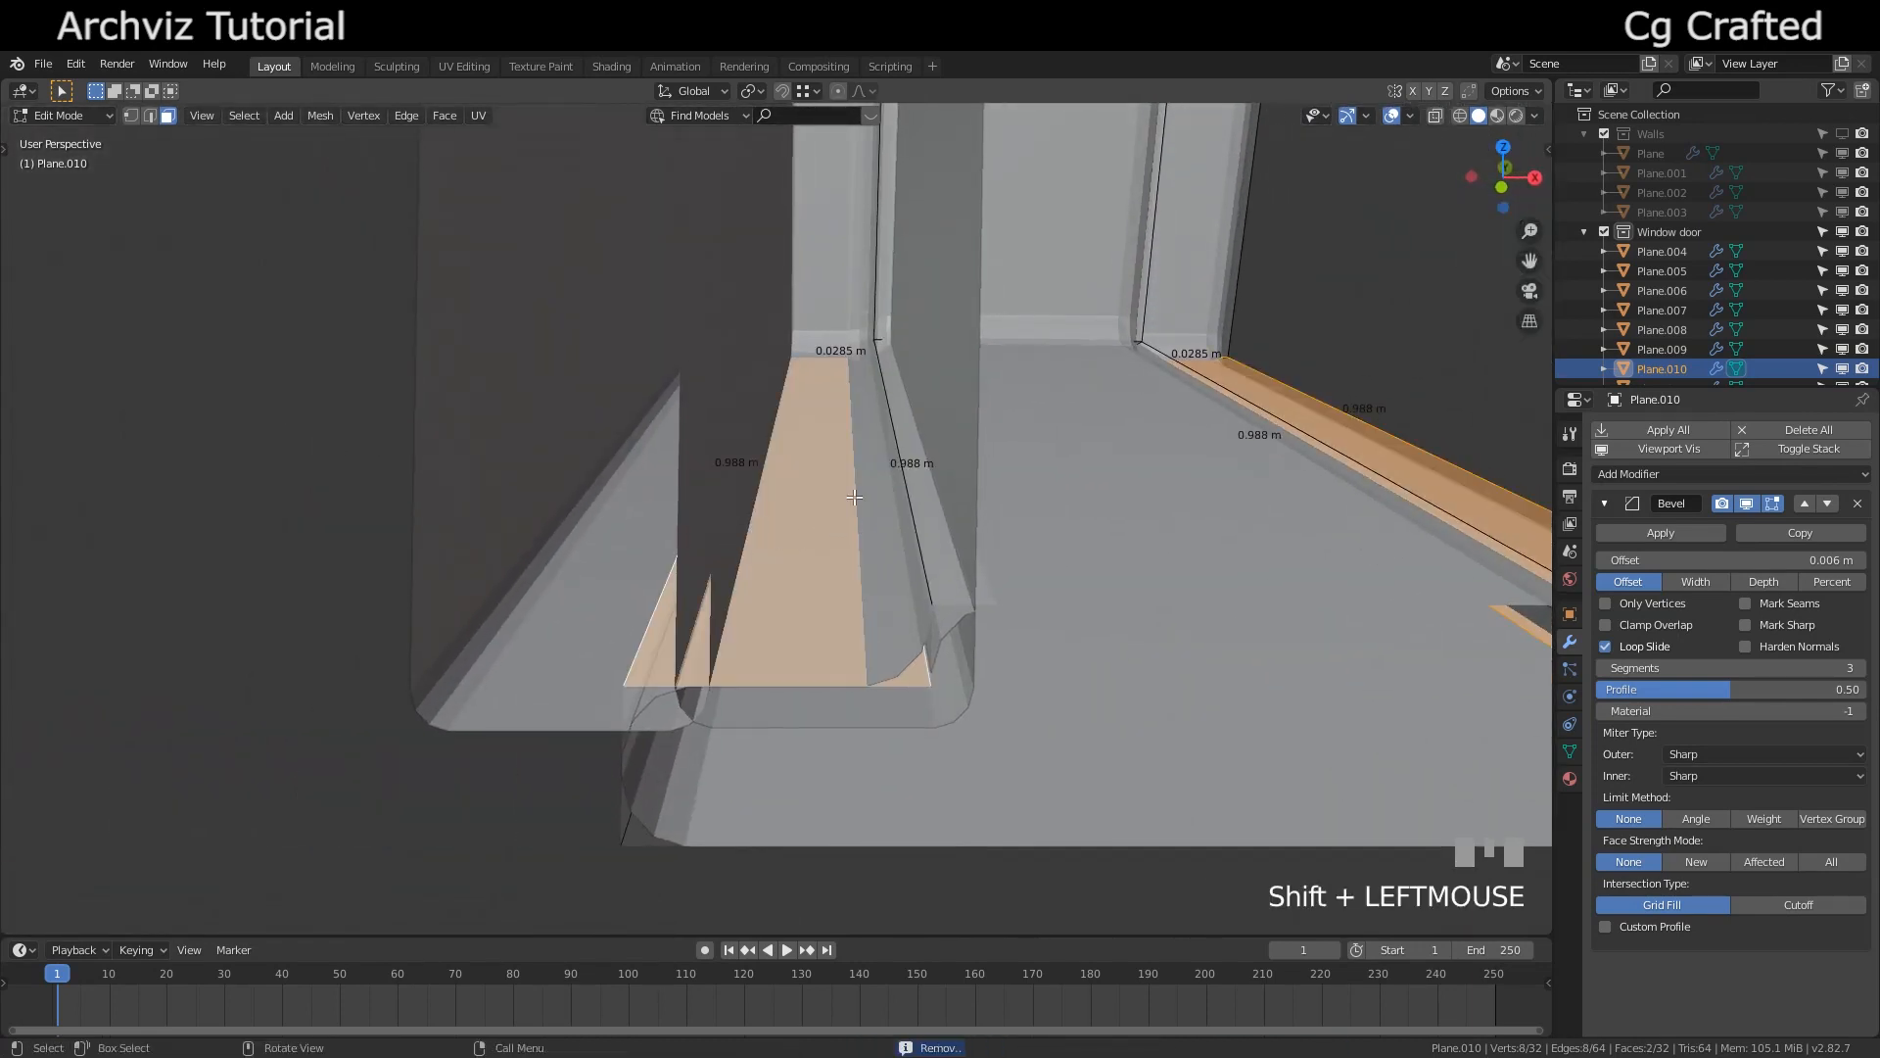
pyautogui.press('Tab')
# Examine the lower corners of the door, inside and outside, for the fit between panel and frame and for bevel flaws
pyautogui.hotkey('shift', 'f')
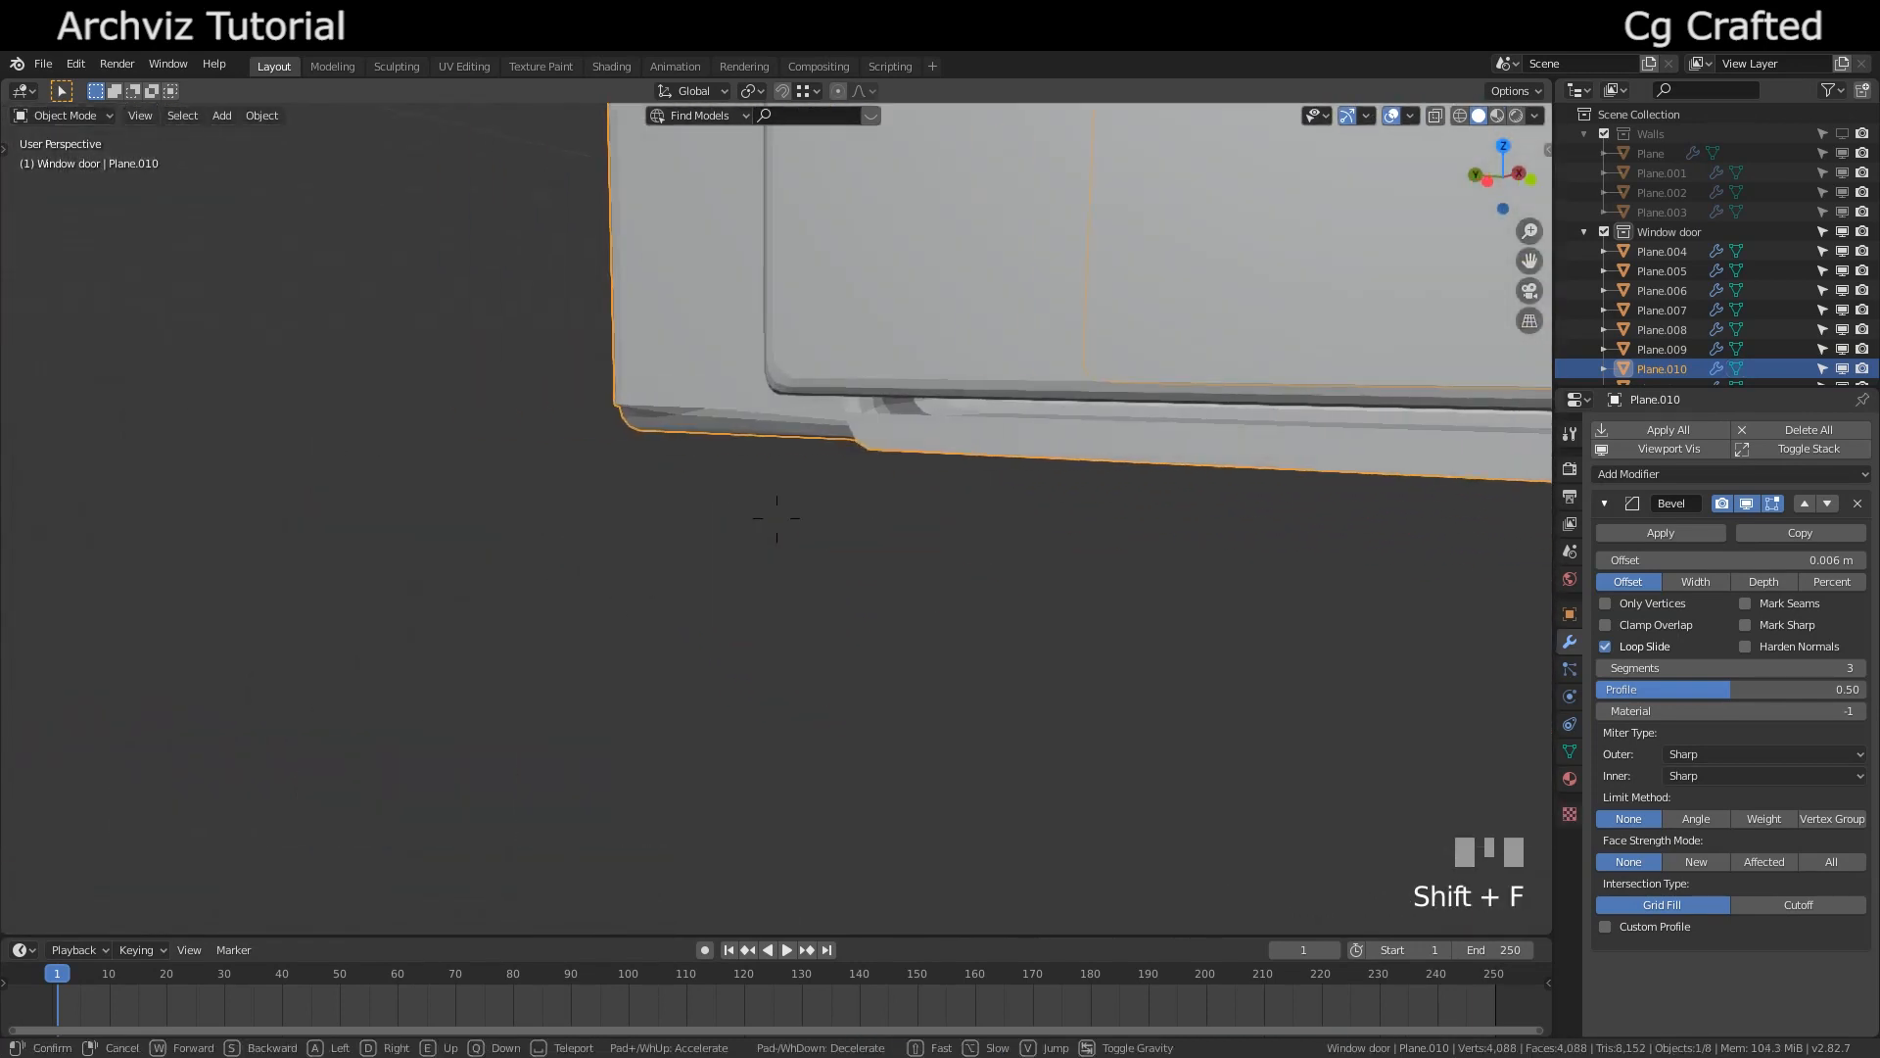
pyautogui.press('w')
pyautogui.press('a')
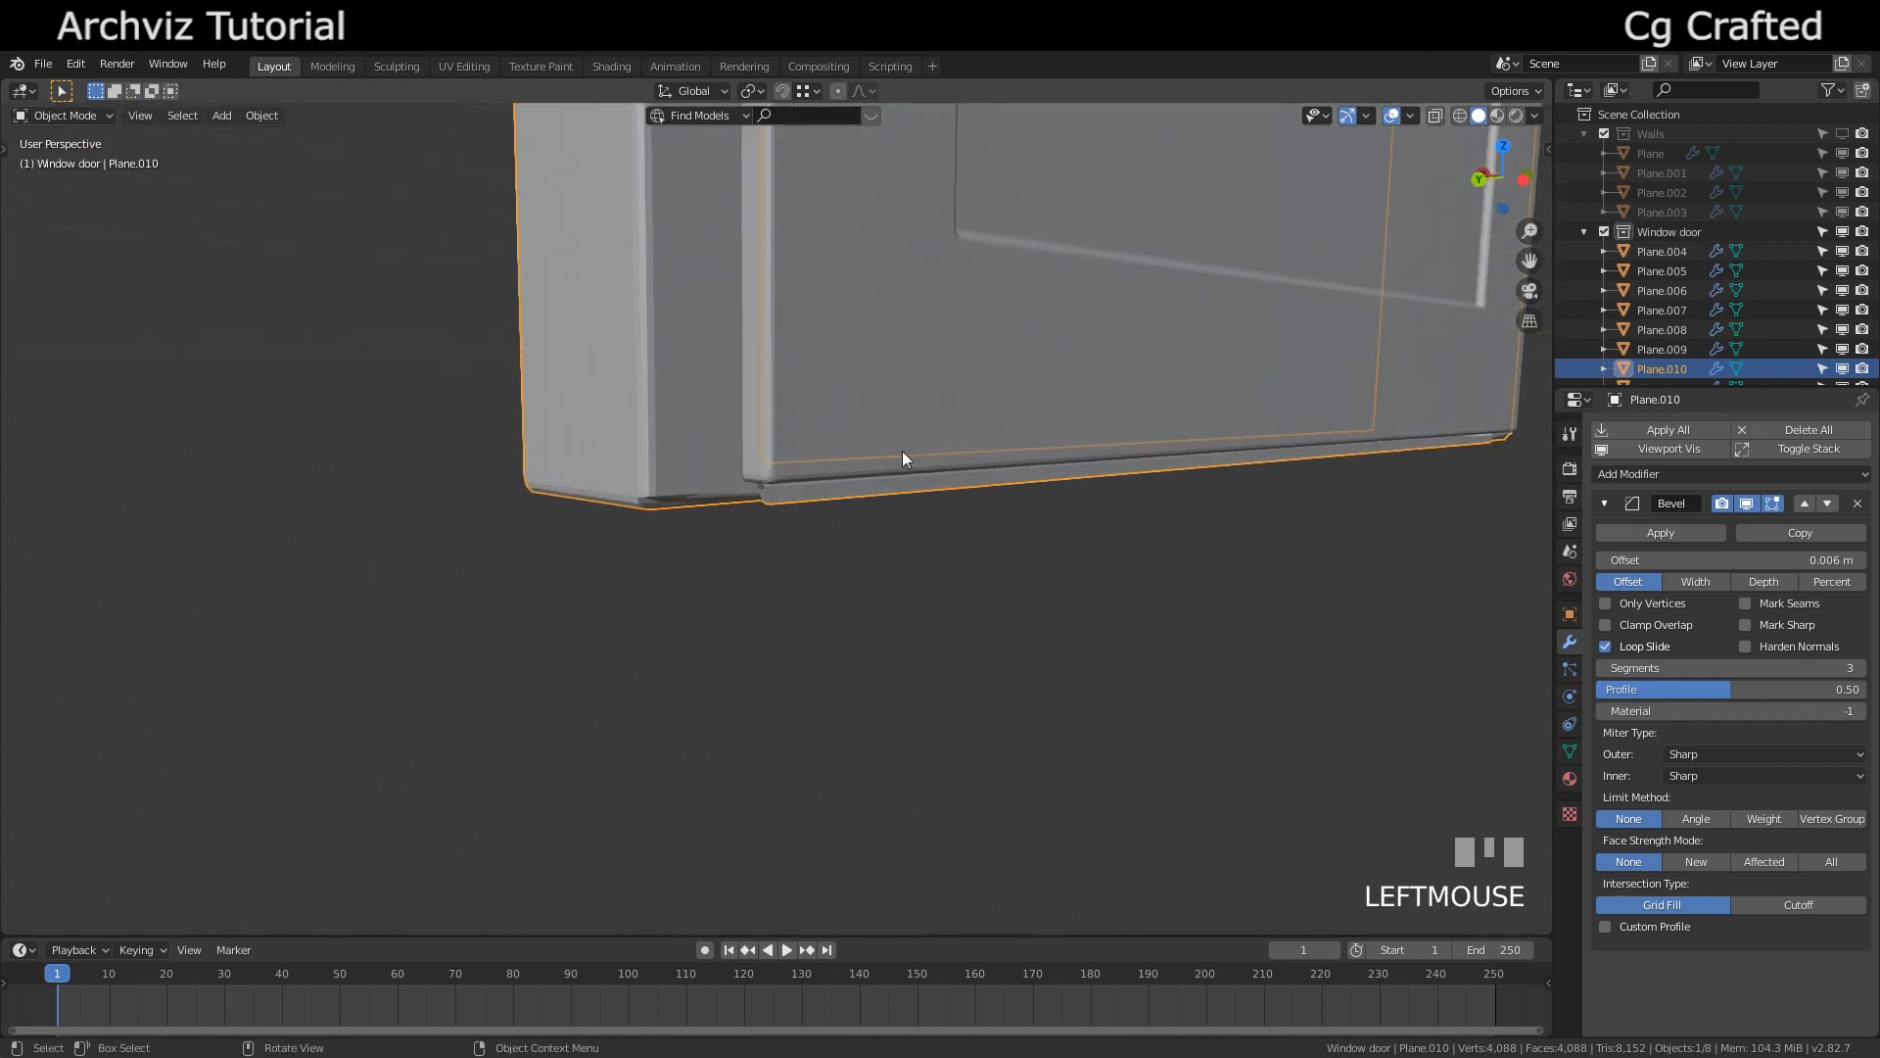
pyautogui.hotkey('shift', 'f')
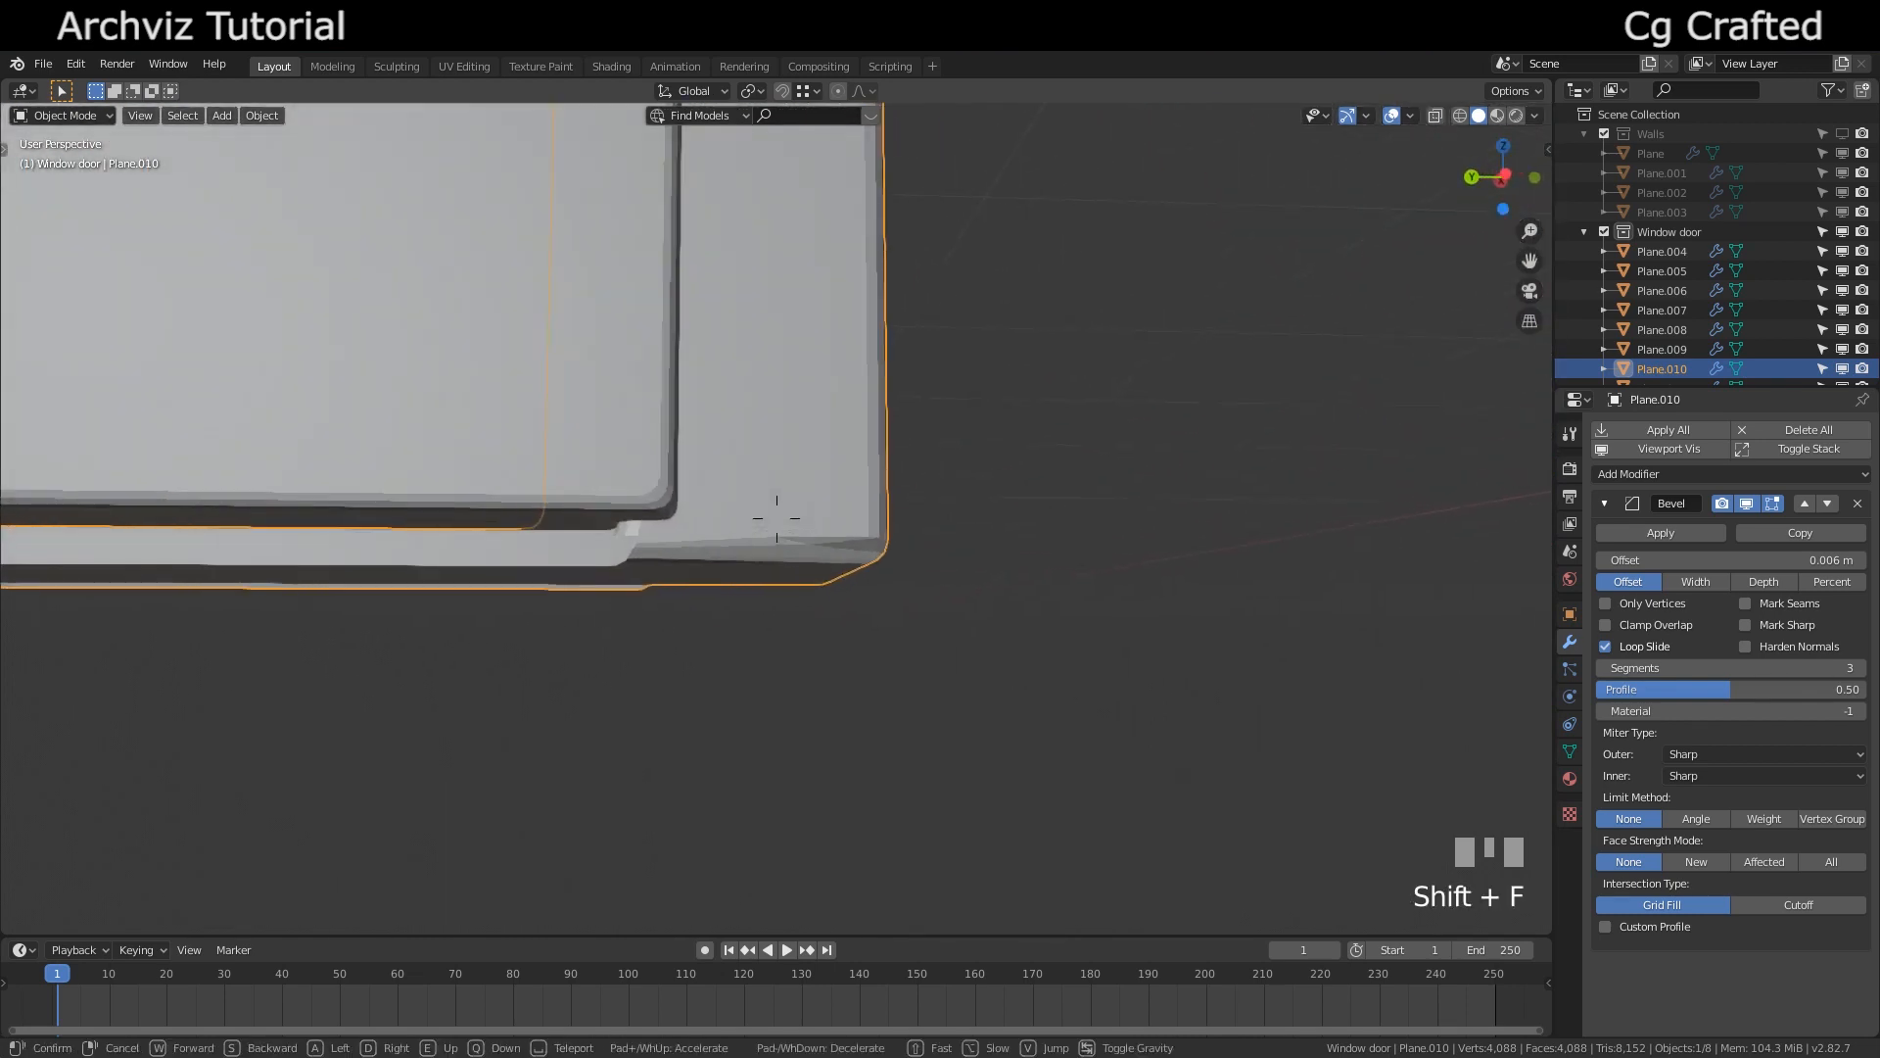
pyautogui.press('w')
pyautogui.press('s')
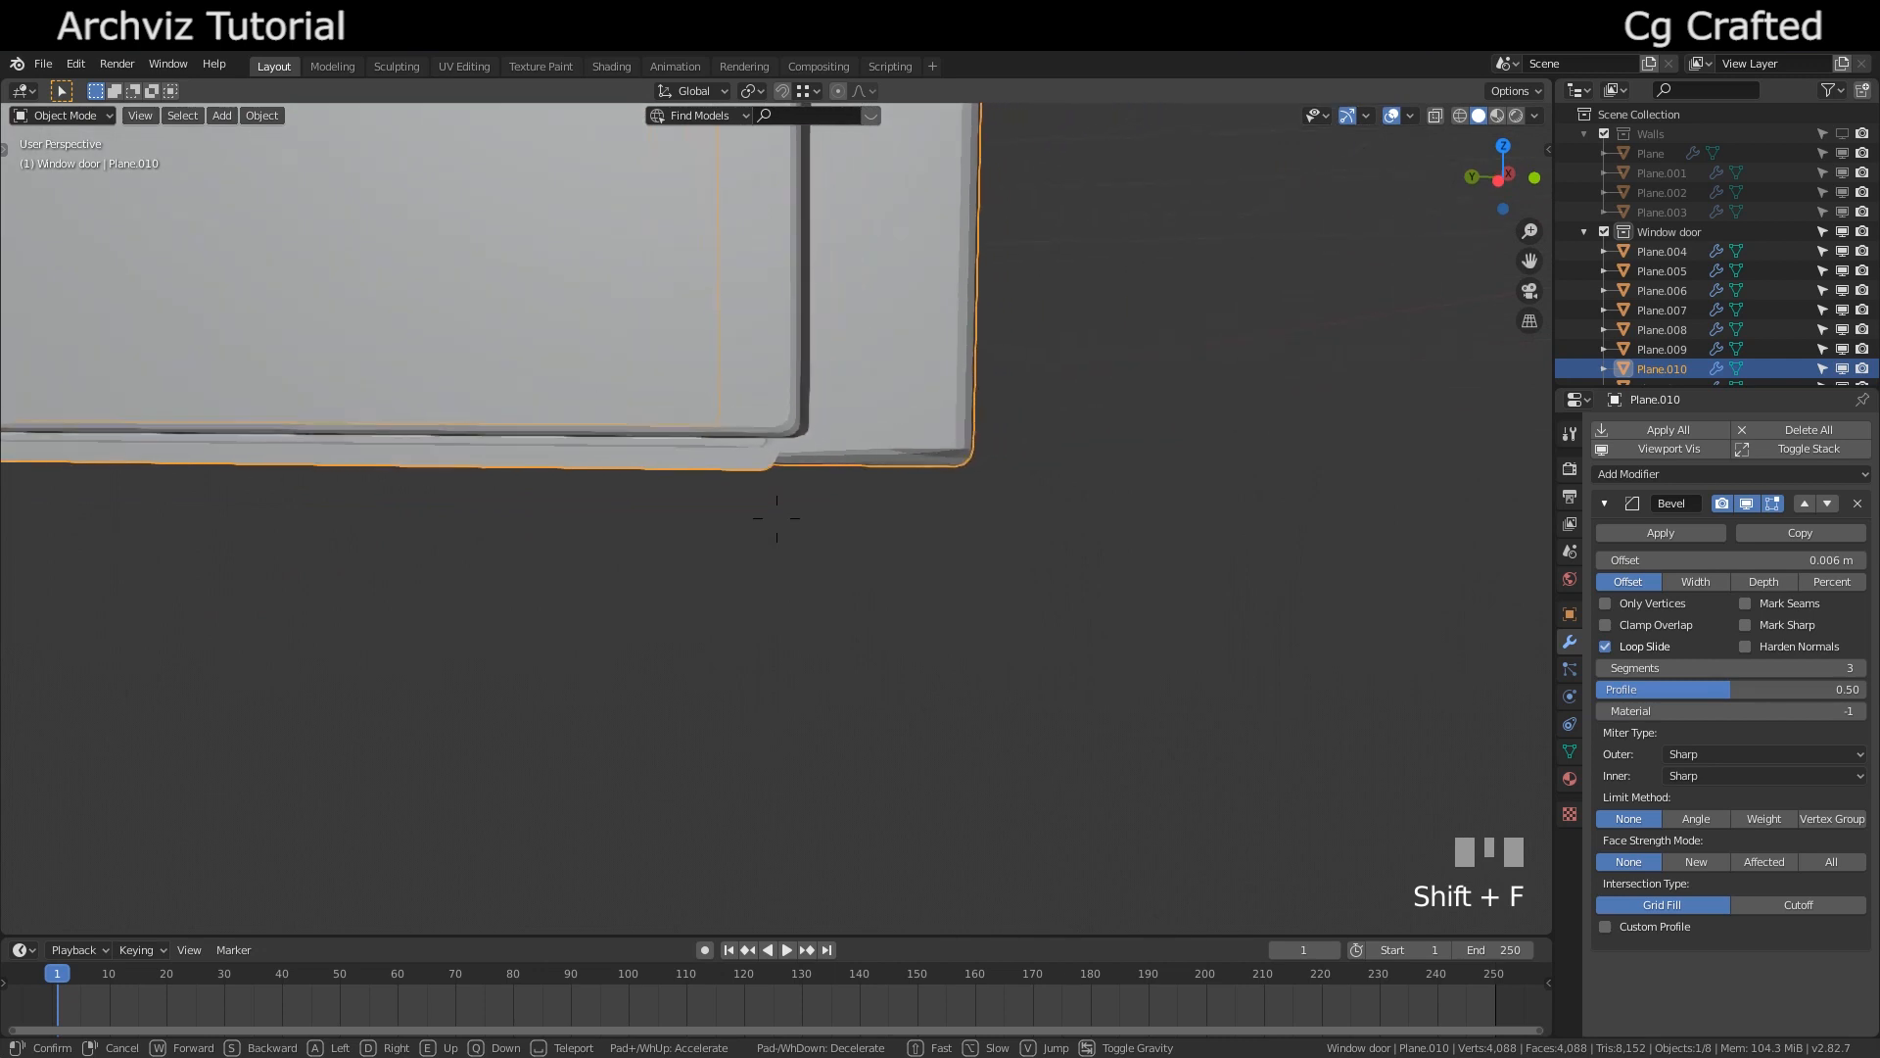
pyautogui.press('s')
pyautogui.press('w')
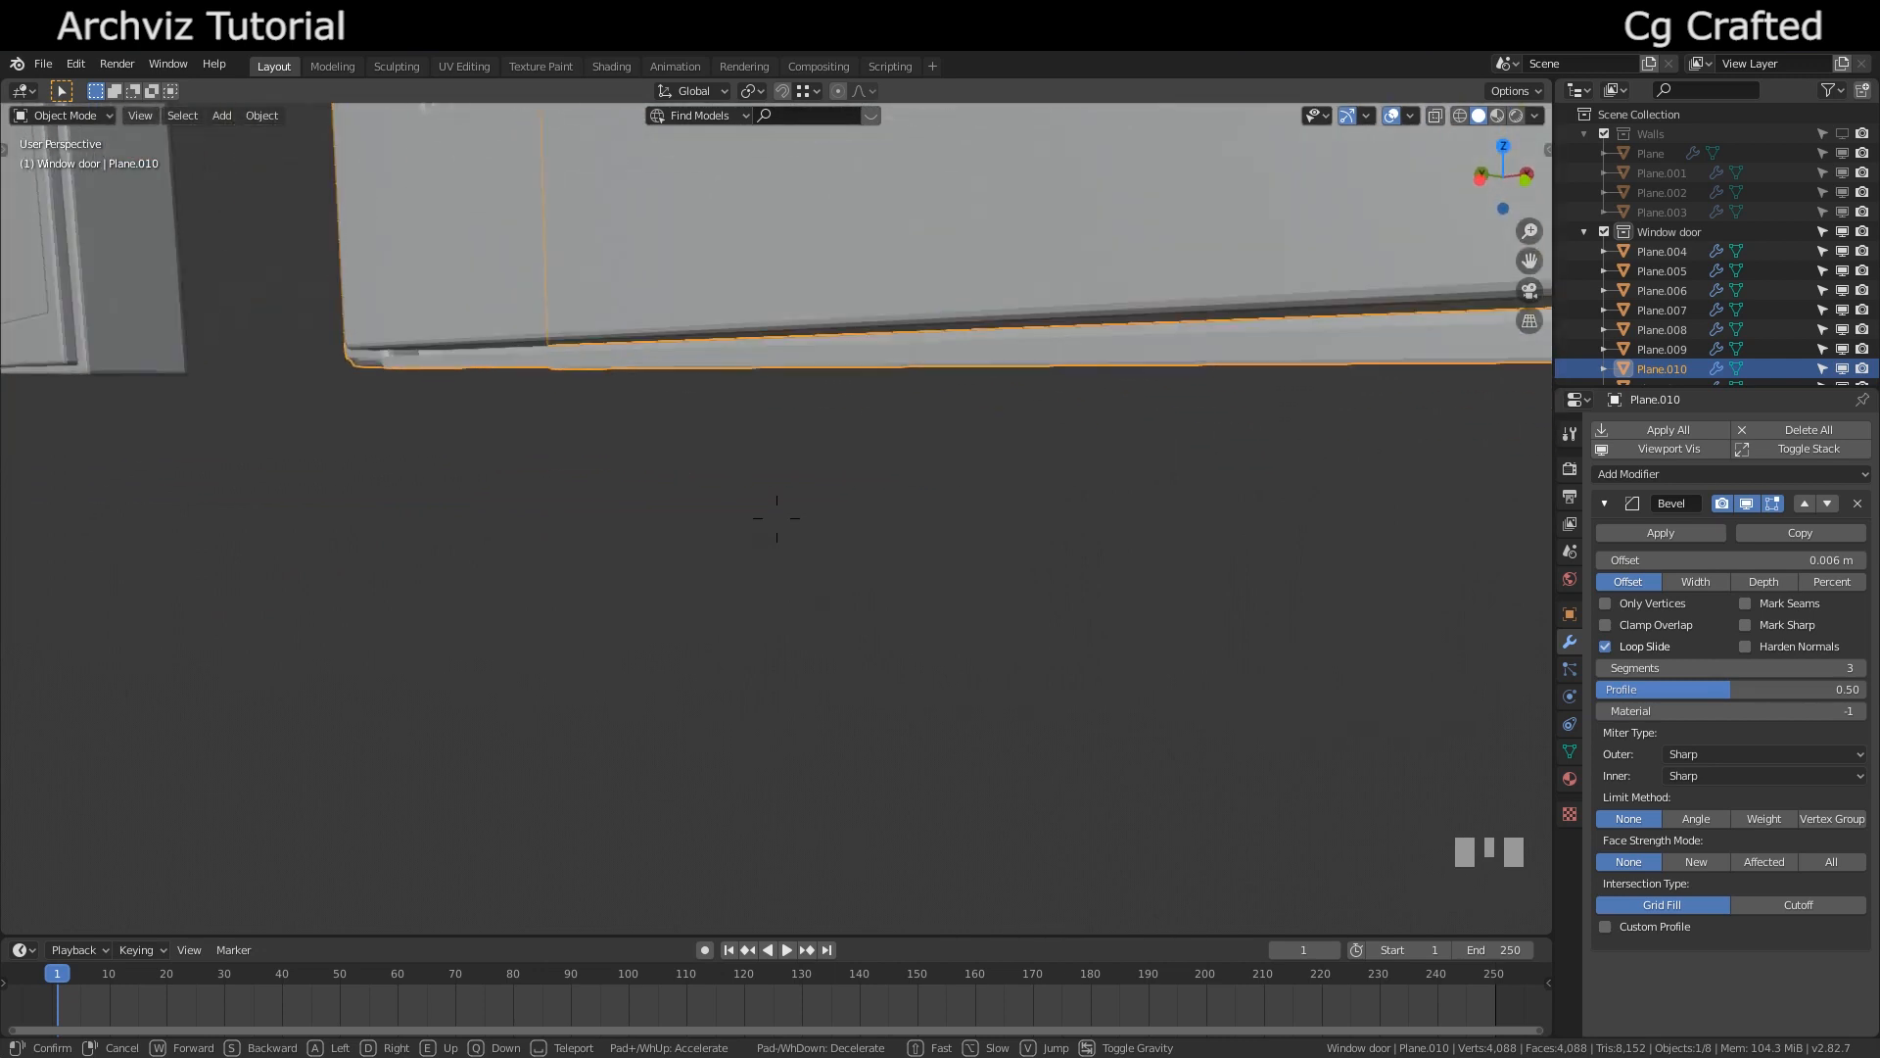
pyautogui.press('w')
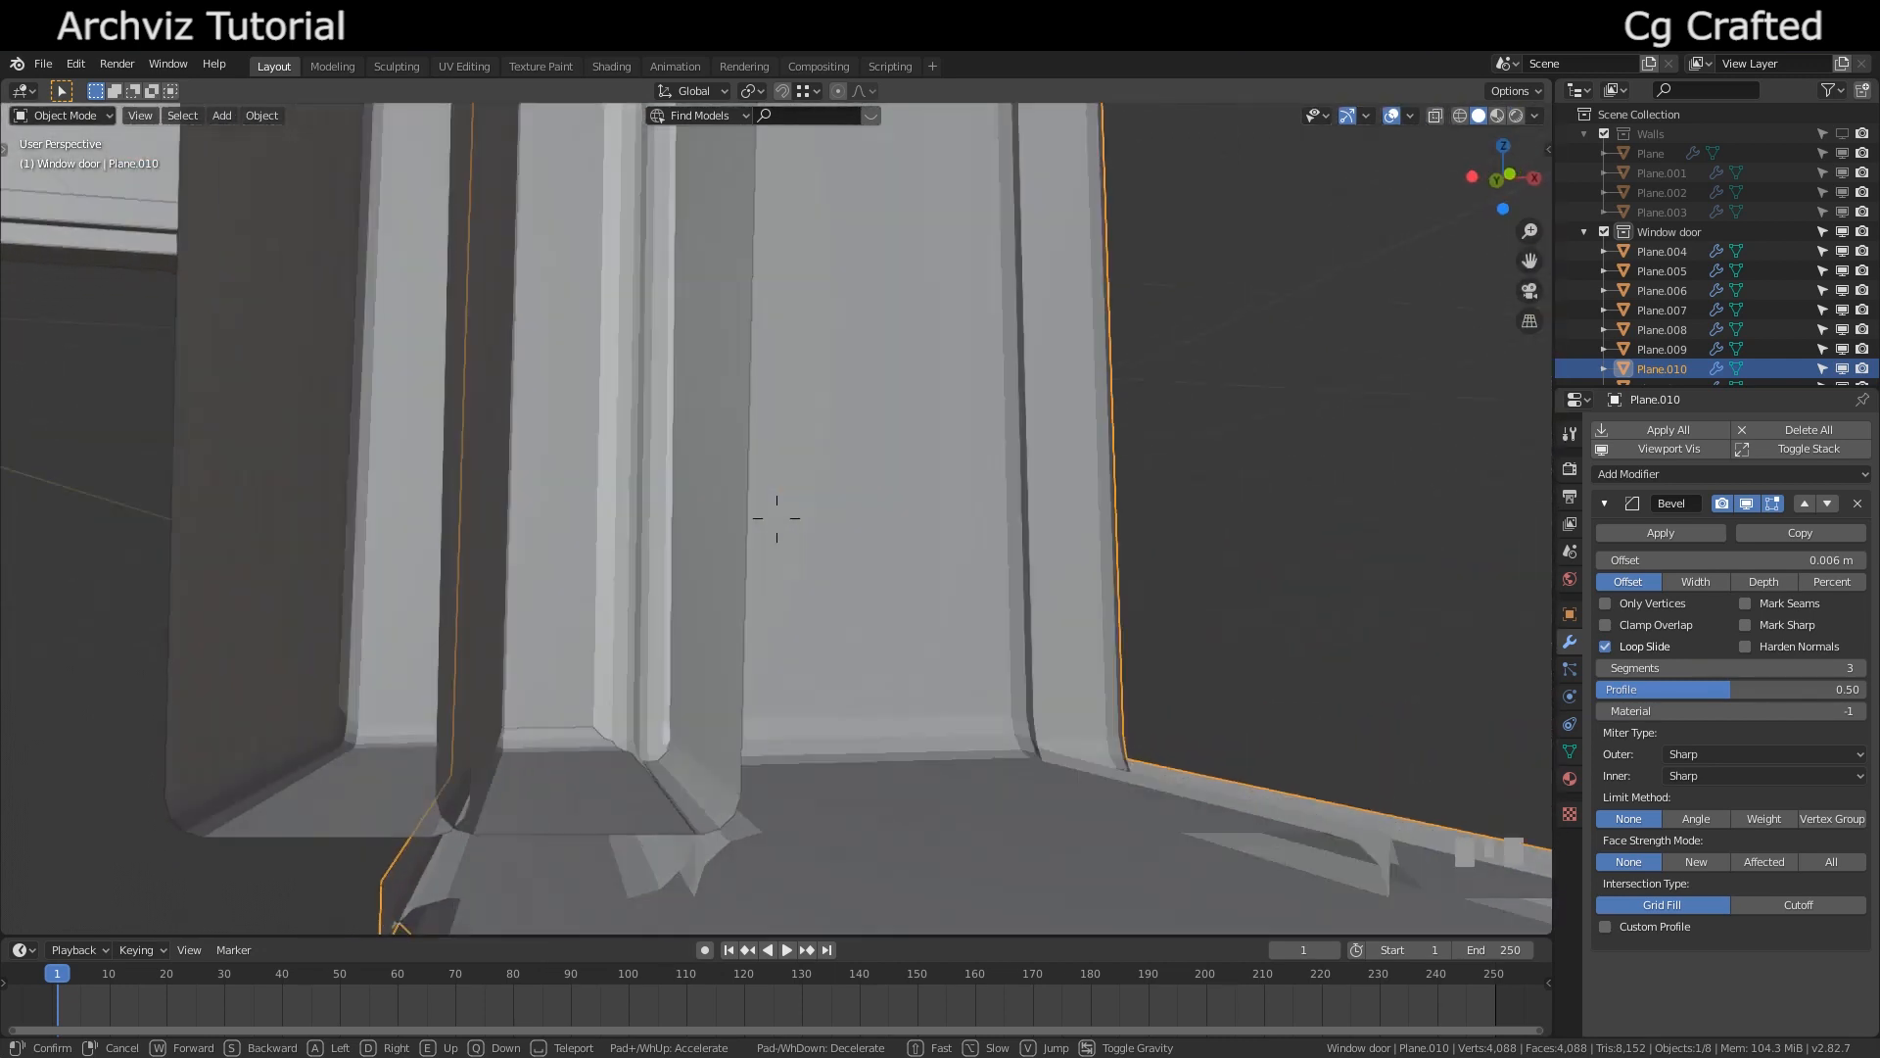
pyautogui.press('w')
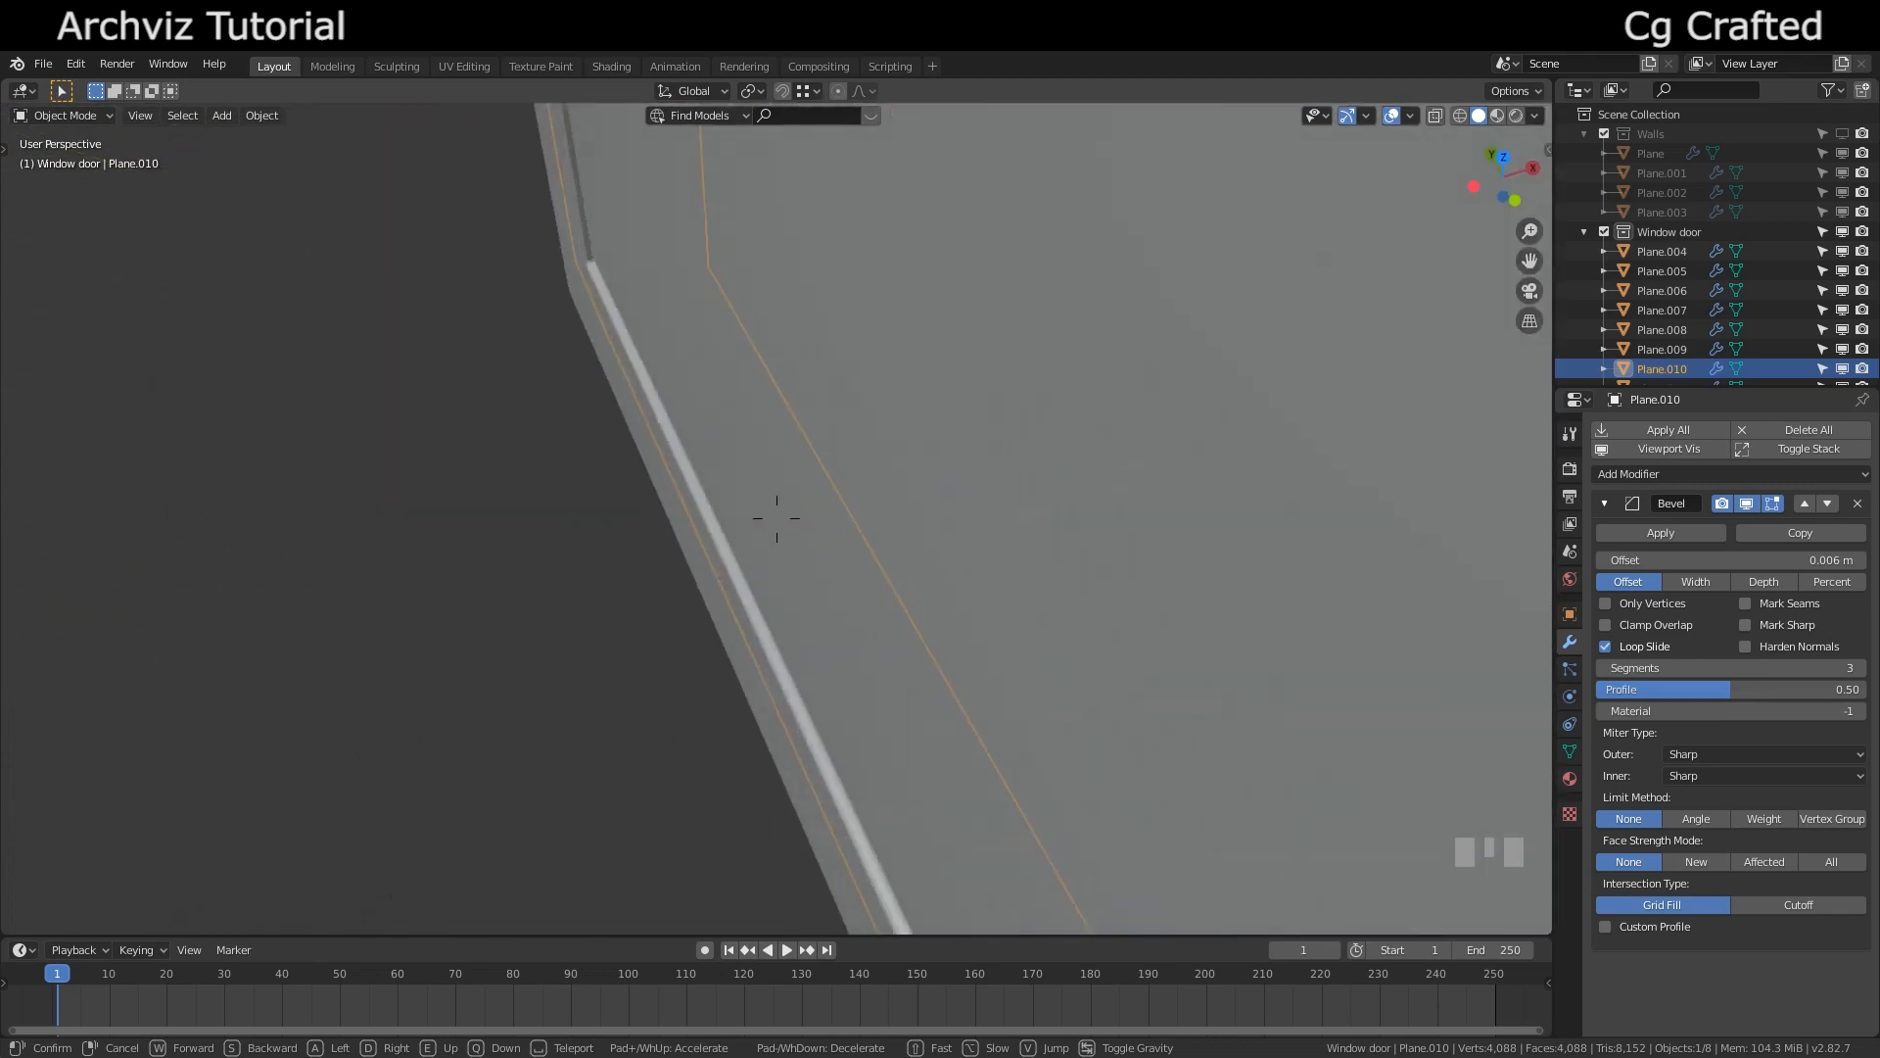
pyautogui.press('s')
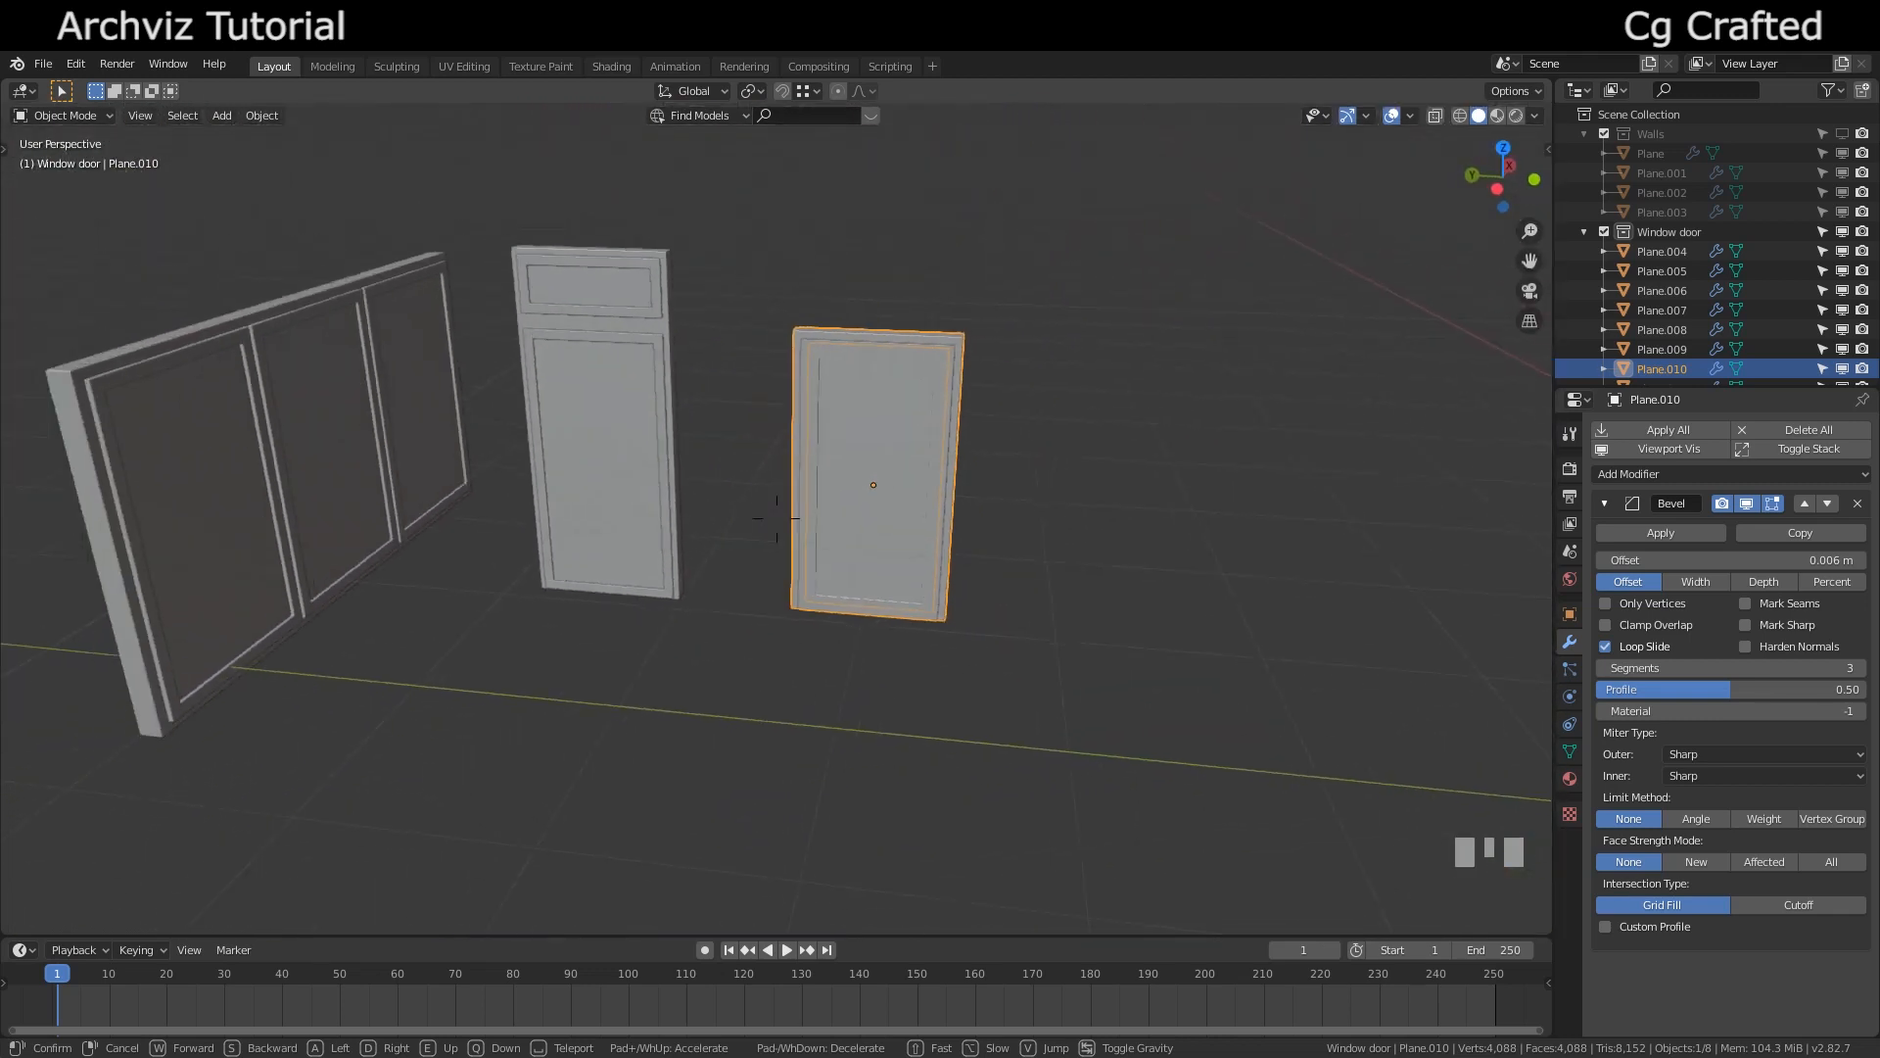
pyautogui.click(777, 518)
# Deselect the door frame and look over the three-part window, the door with transom and the solid door together
pyautogui.moveTo(827, 630); pyautogui.dragTo(698, 646, button='middle')
pyautogui.click(936, 642)
pyautogui.hotkey('shift', 'f')
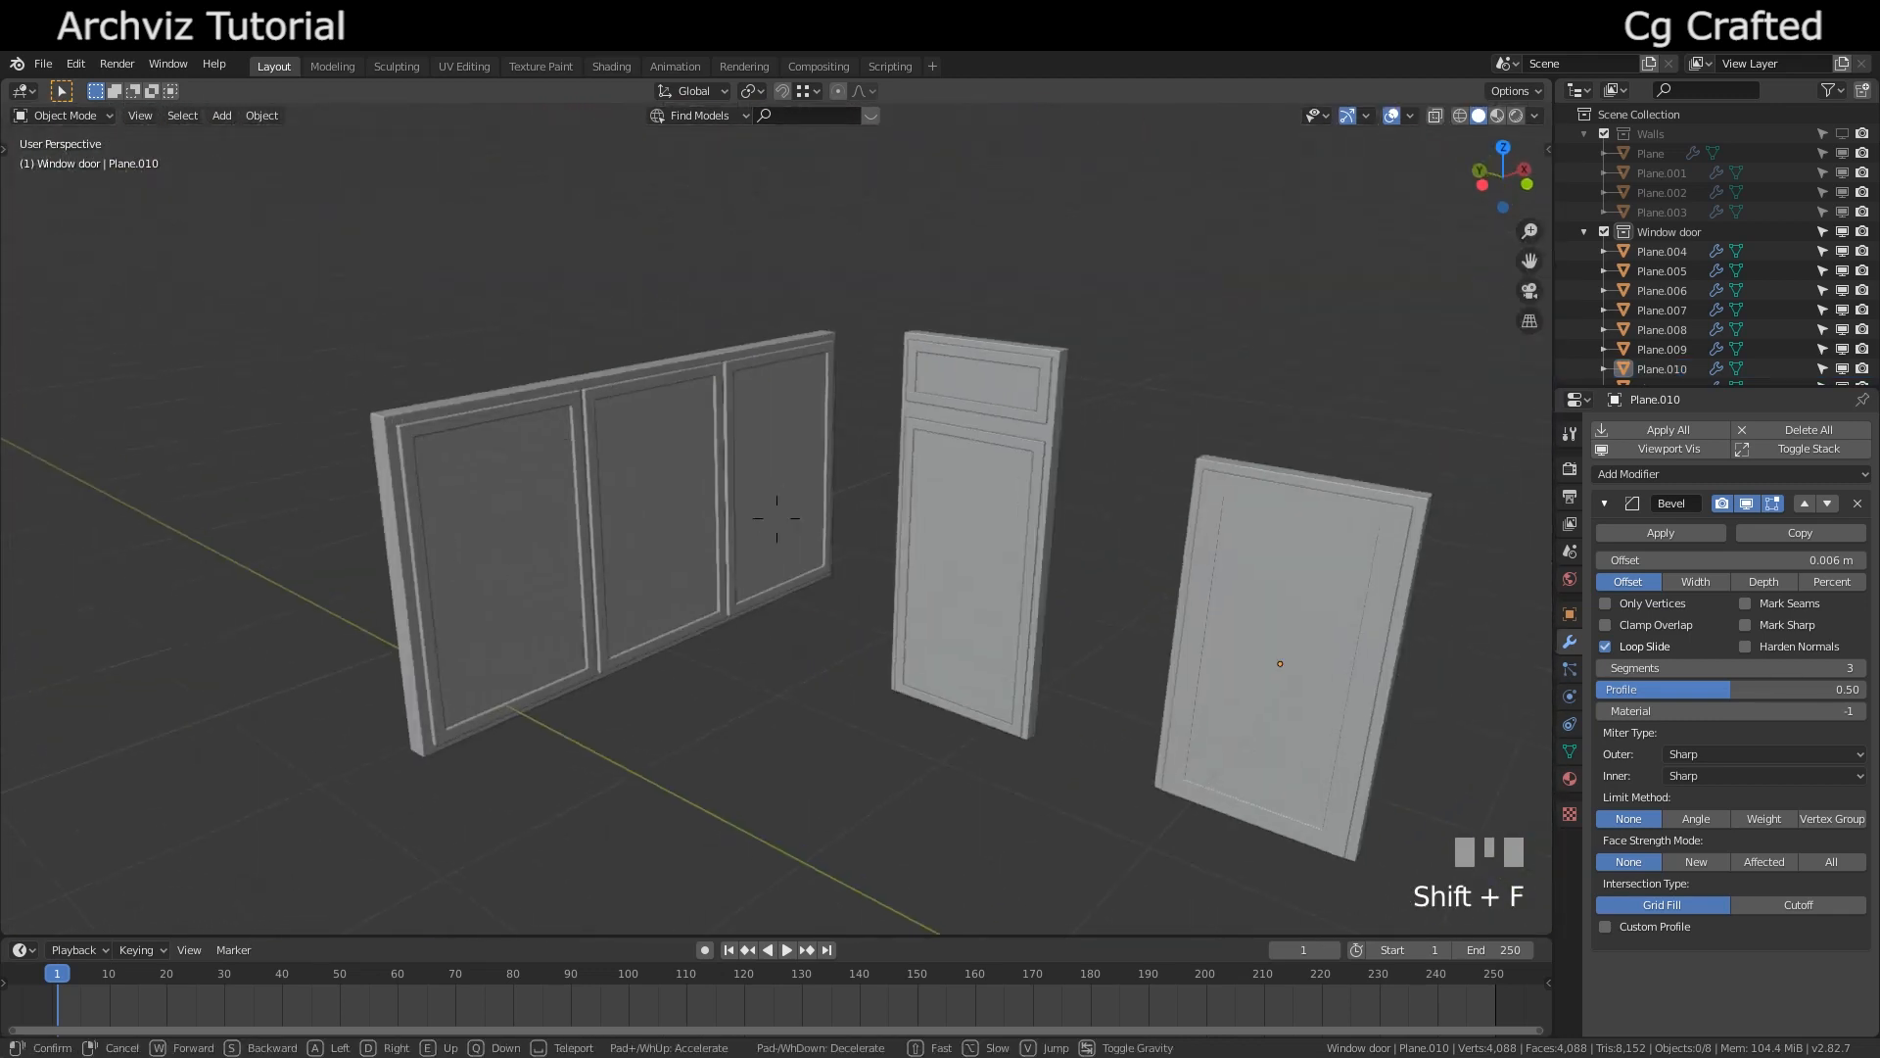
pyautogui.press('w')
pyautogui.press('s')
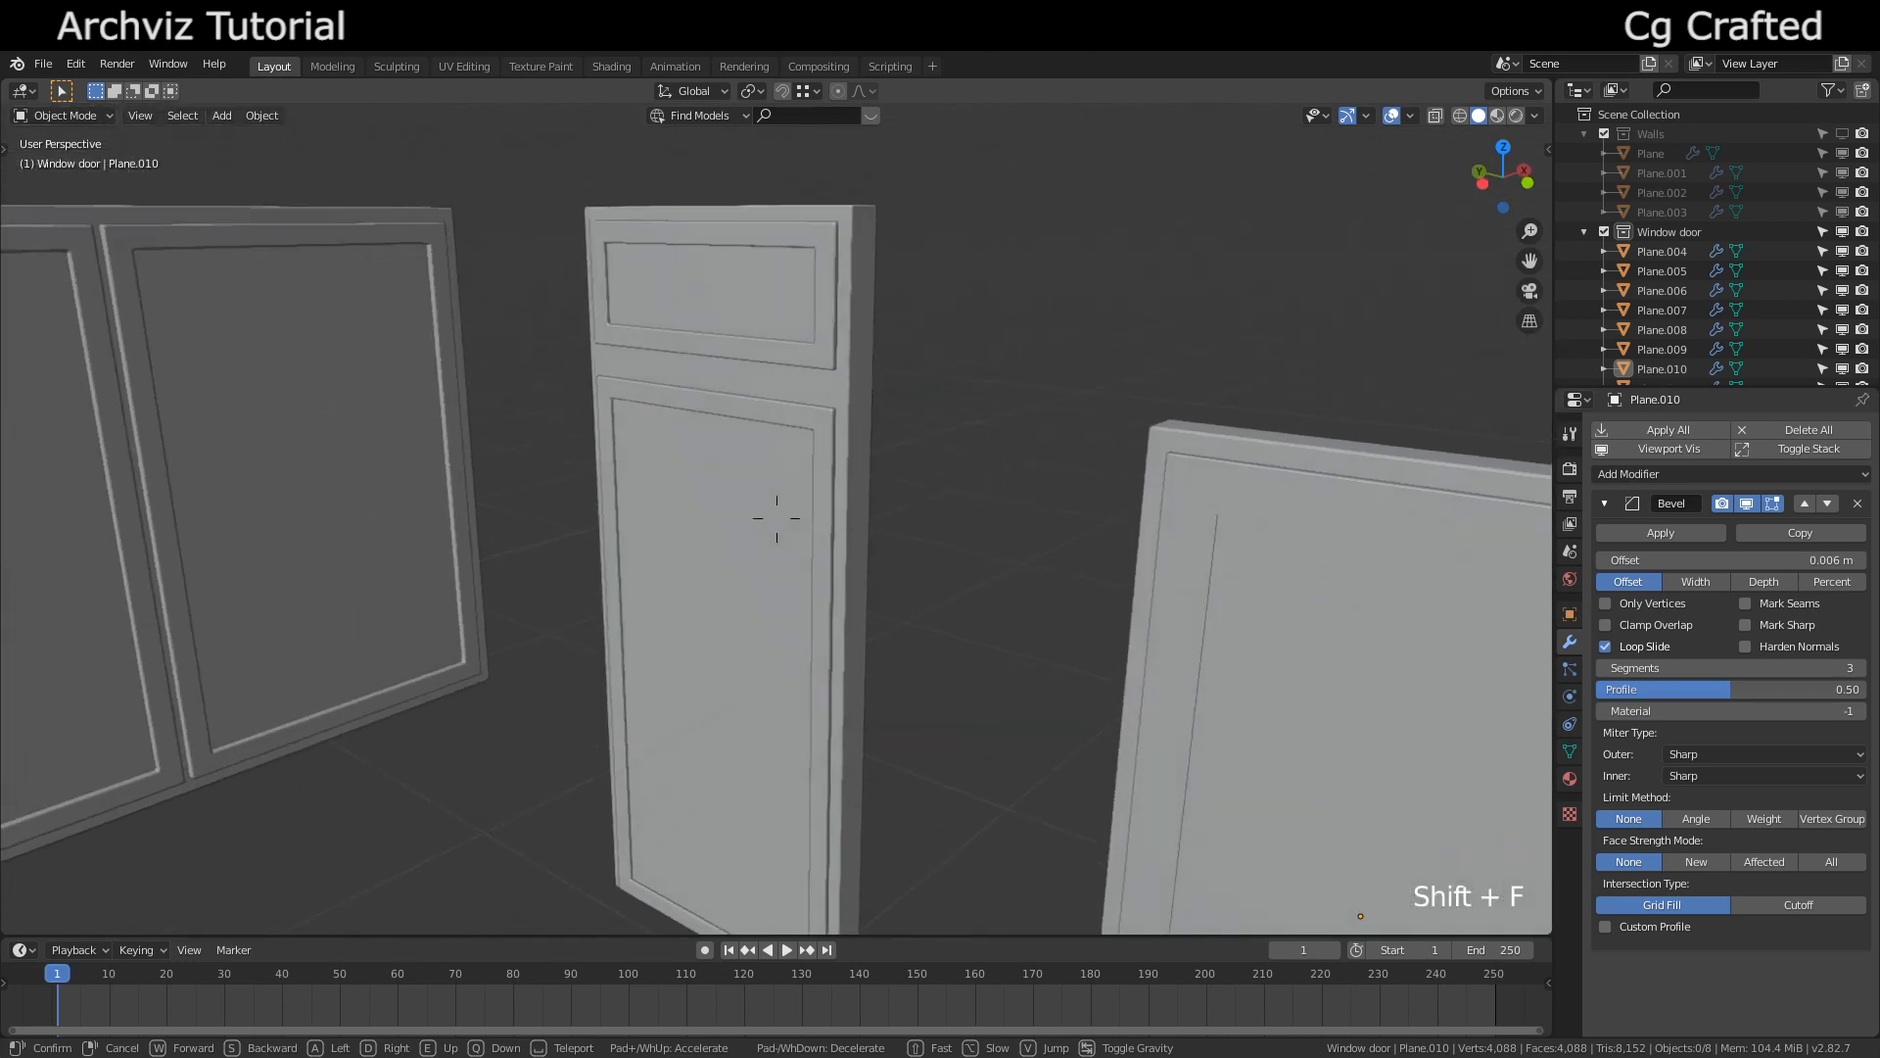
pyautogui.press('s')
pyautogui.click(836, 644)
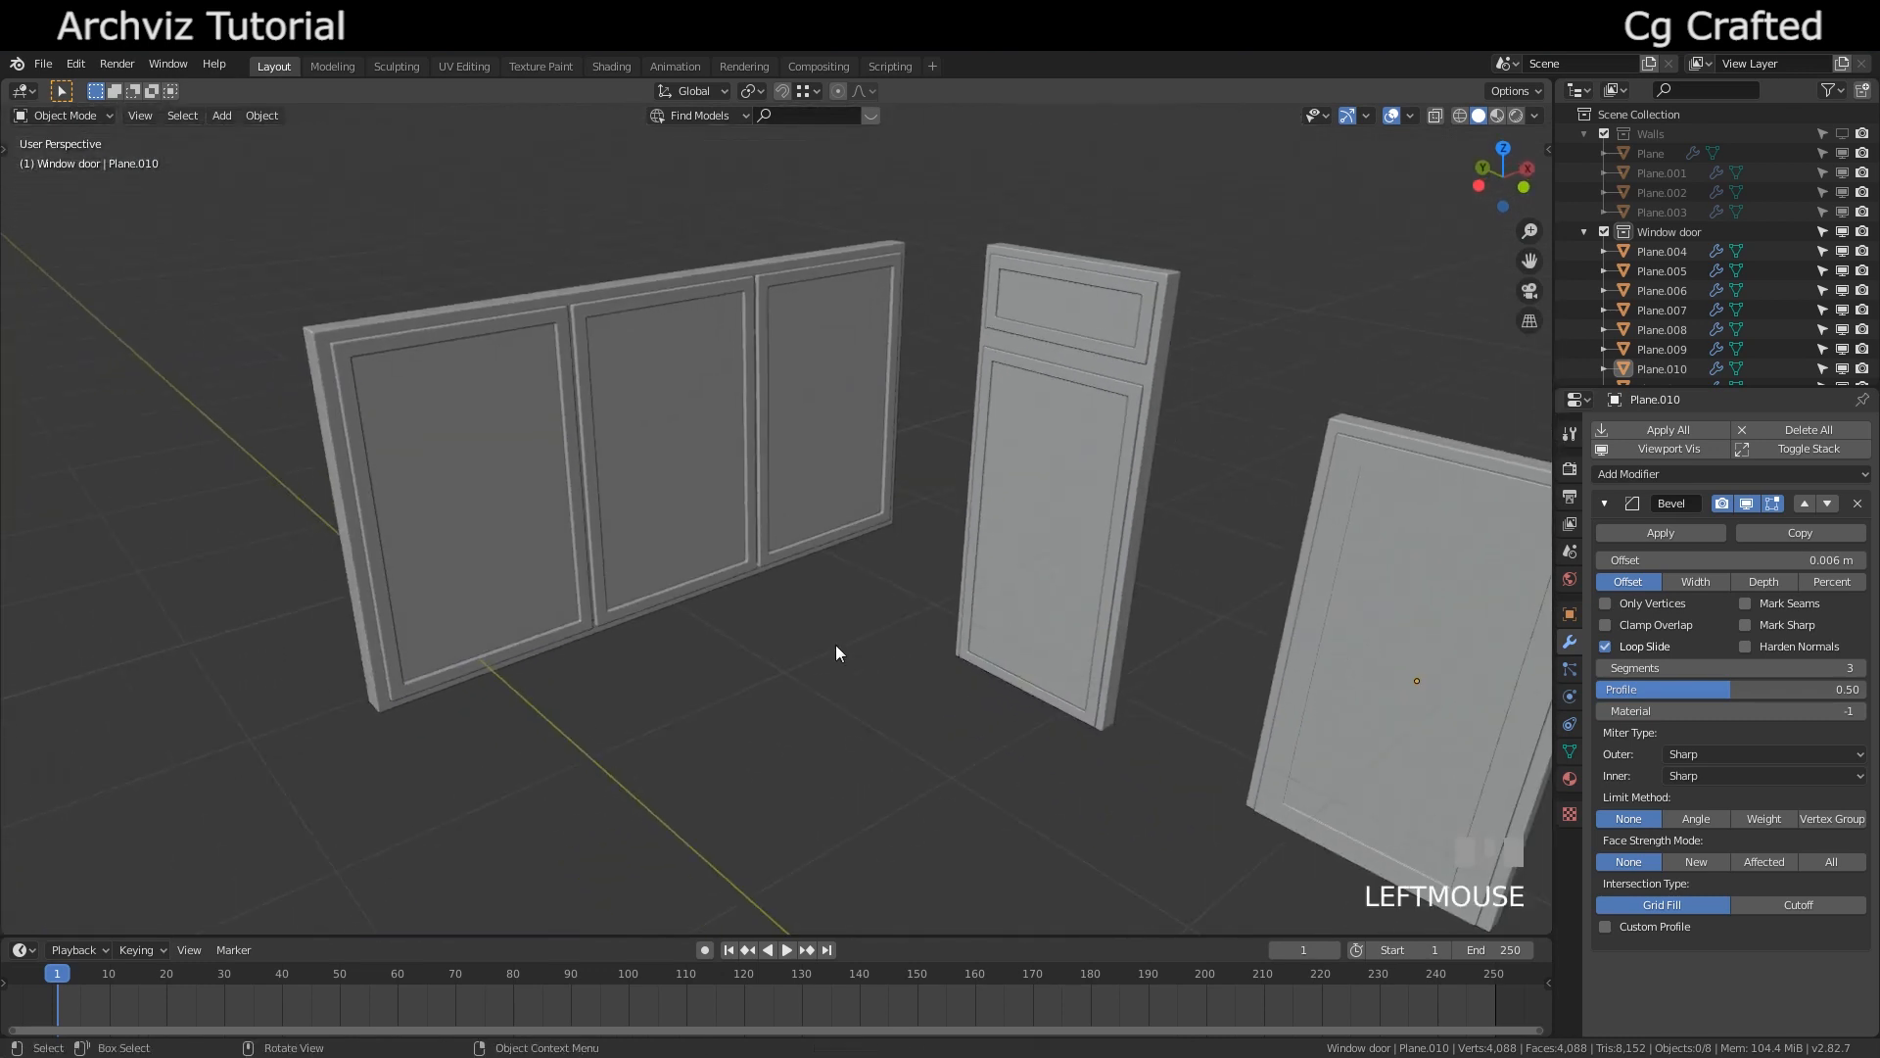
pyautogui.moveTo(852, 650); pyautogui.dragTo(909, 703)
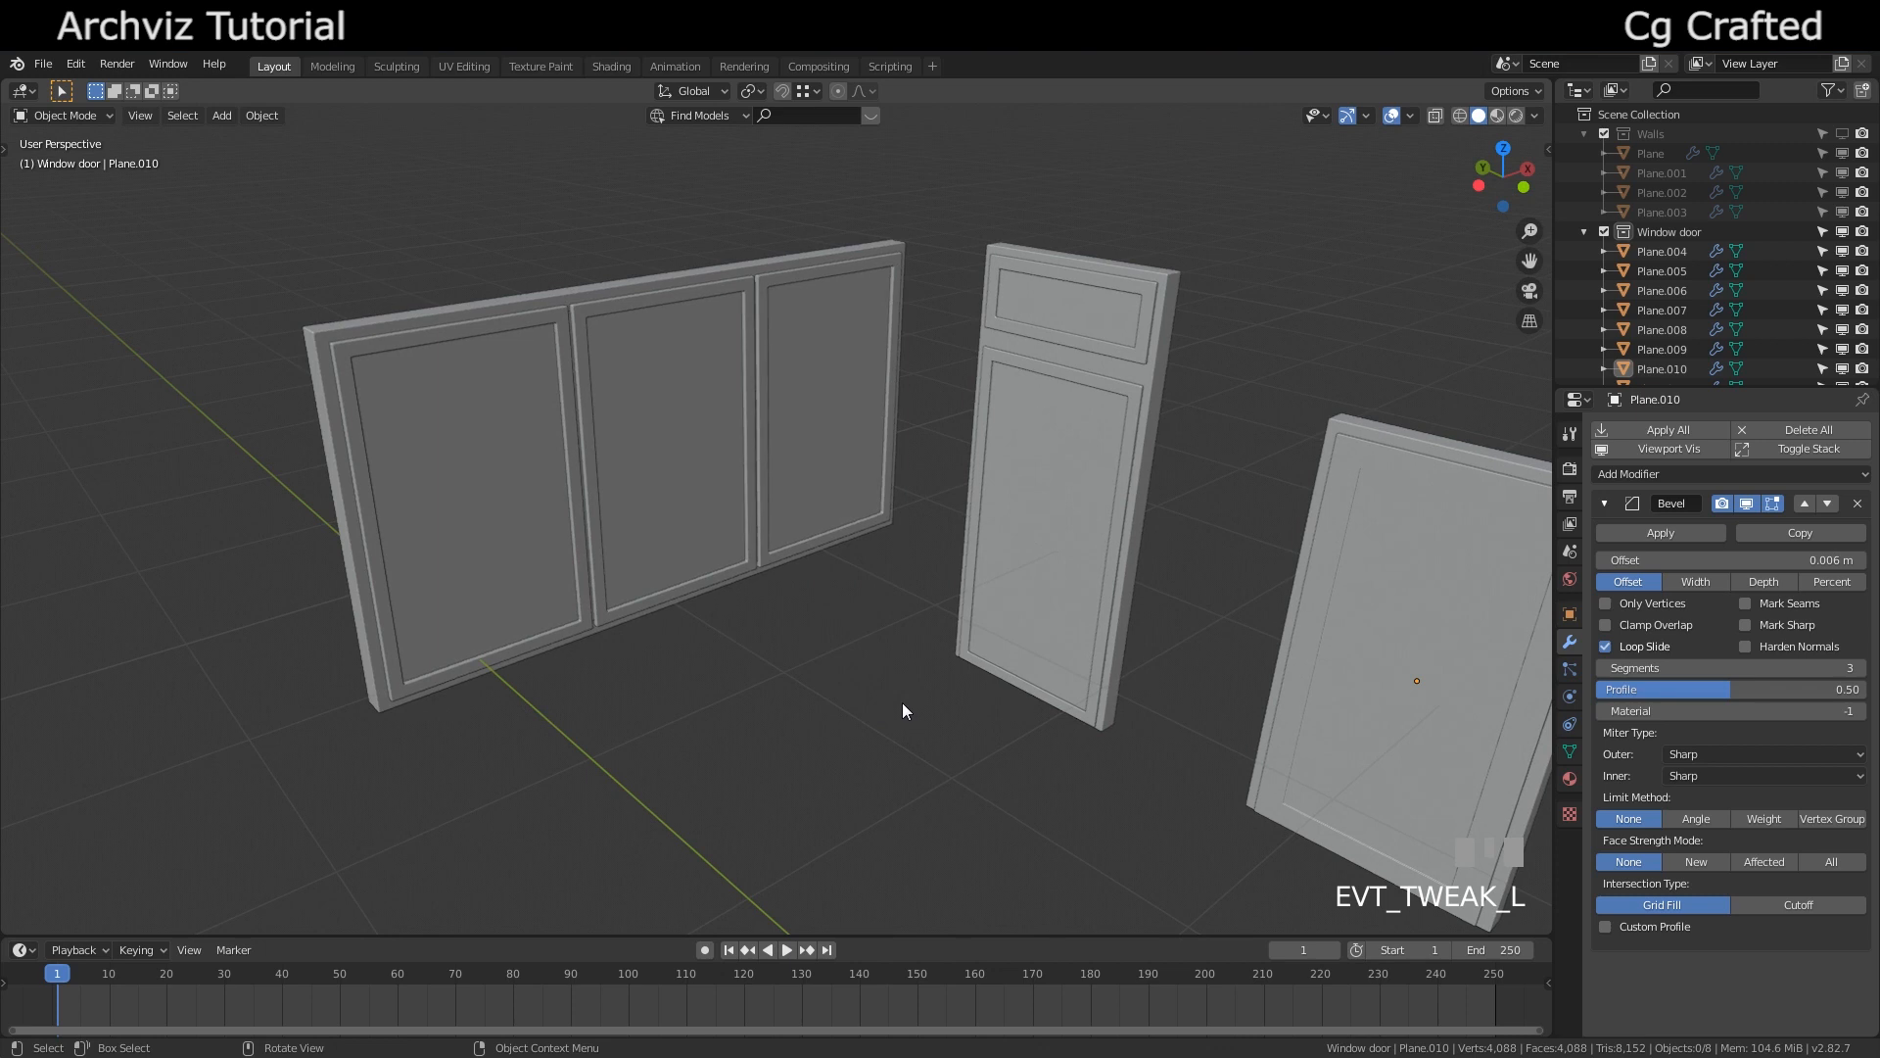